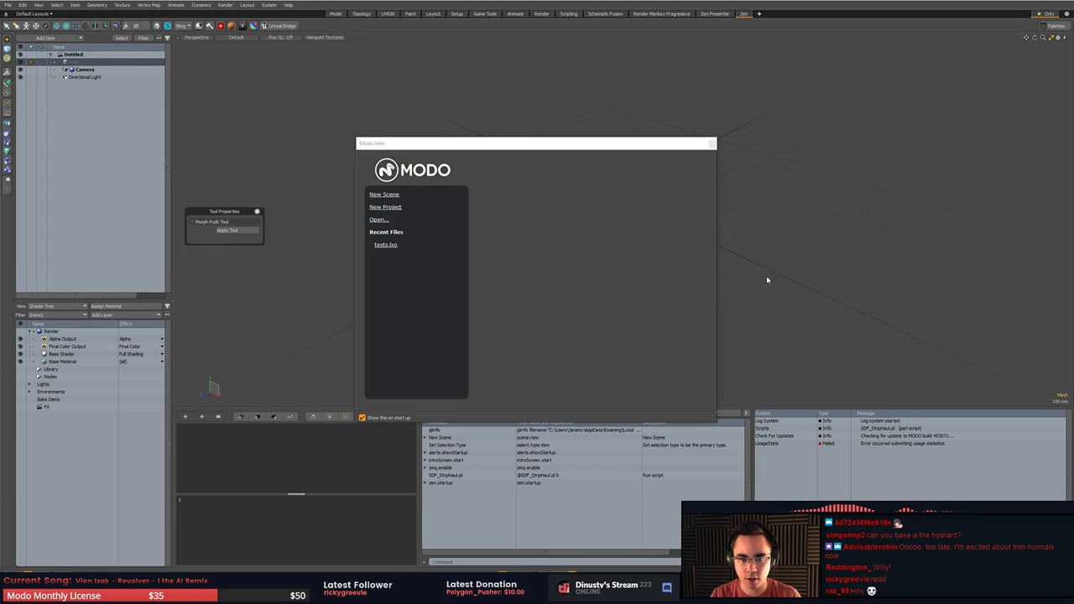
# - Dismiss the intro window and collapse the script, history and event log area to enlarge the 3D viewport
pyautogui.click(710, 141)
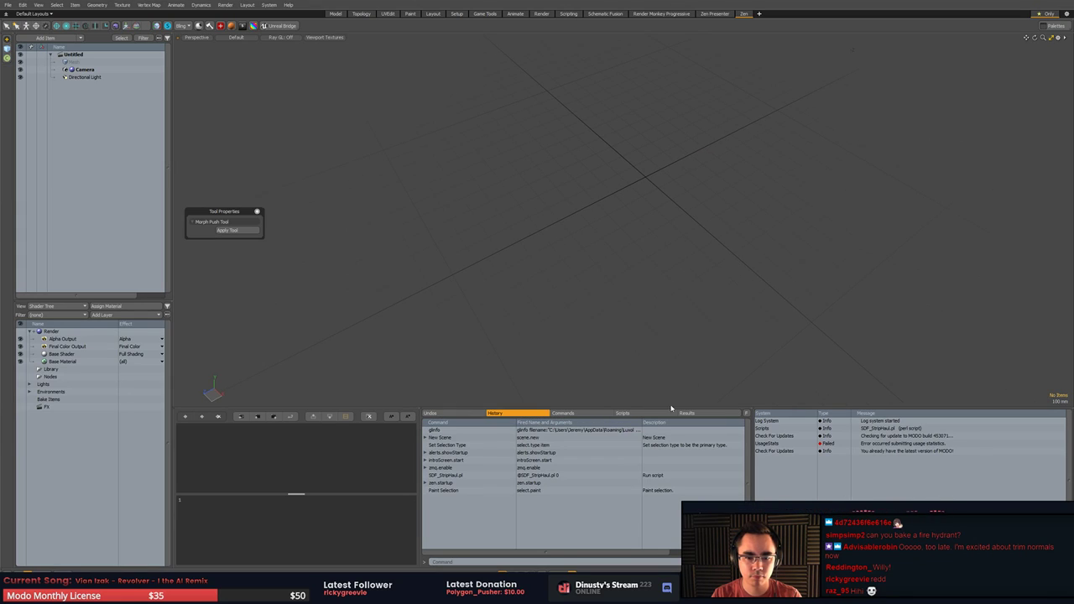
pyautogui.click(573, 576)
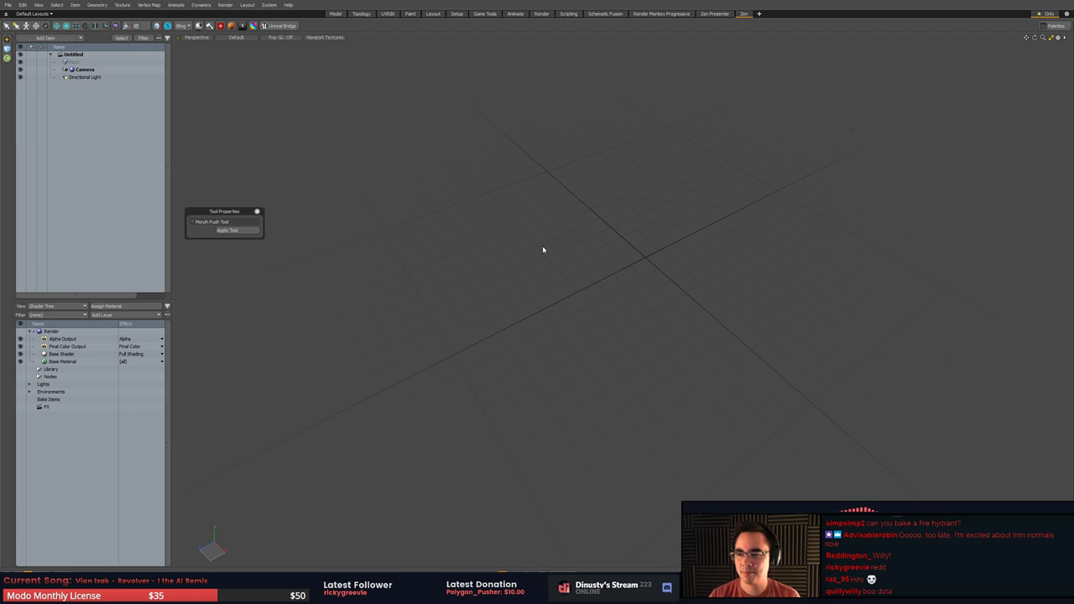
pyautogui.keyDown('alt'); pyautogui.keyDown('shift'); pyautogui.moveTo(646, 250); pyautogui.dragTo(645, 311); pyautogui.keyUp('shift'); pyautogui.keyUp('alt')
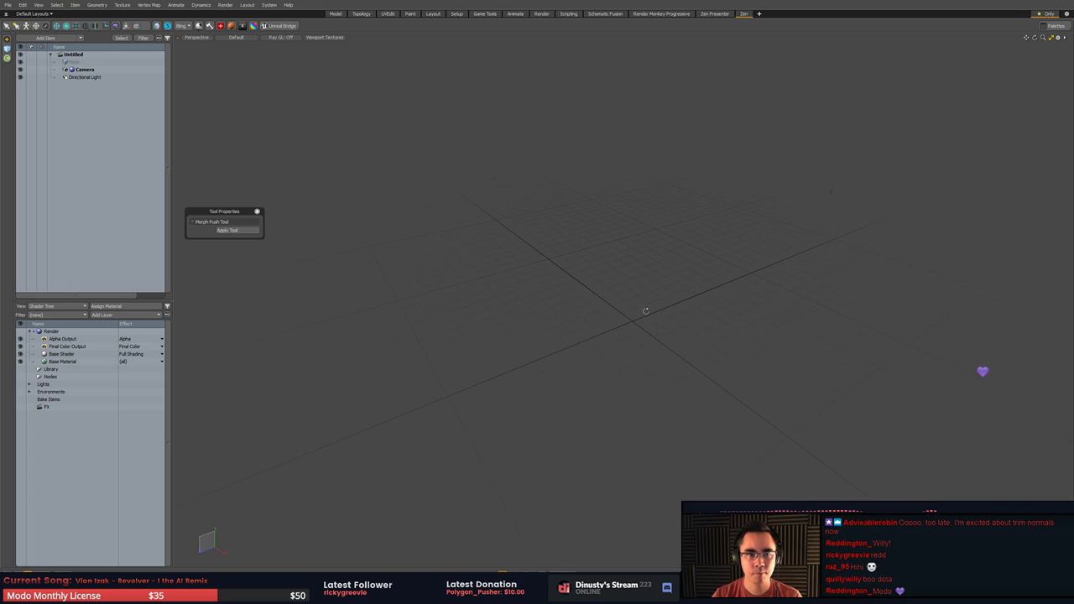
pyautogui.click(271, 5)
pyautogui.click(307, 78)
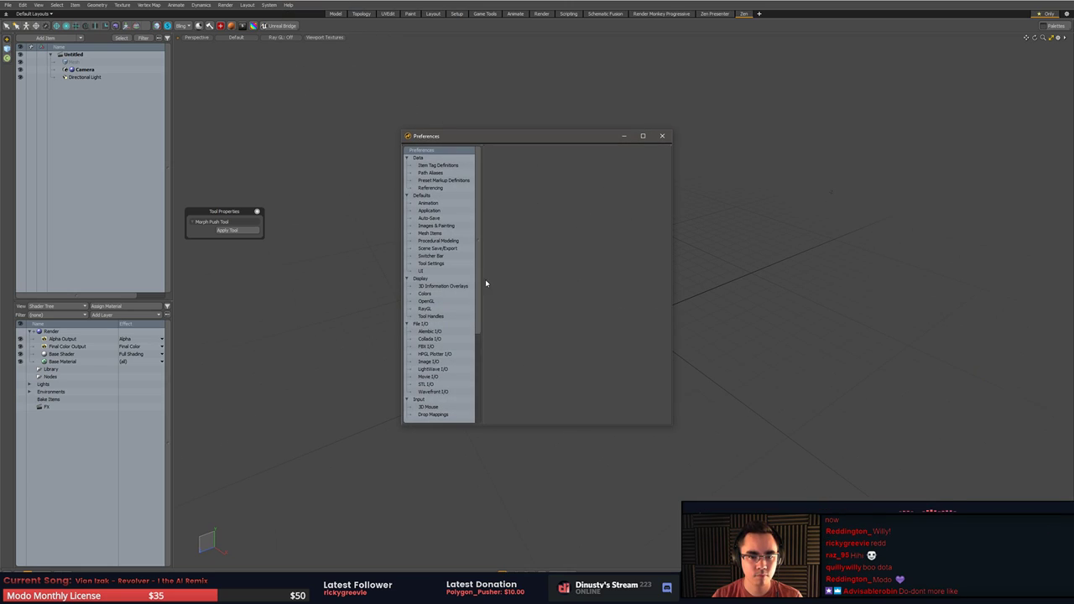
pyautogui.moveTo(479, 282); pyautogui.dragTo(480, 291)
pyautogui.click(433, 279)
pyautogui.click(661, 136)
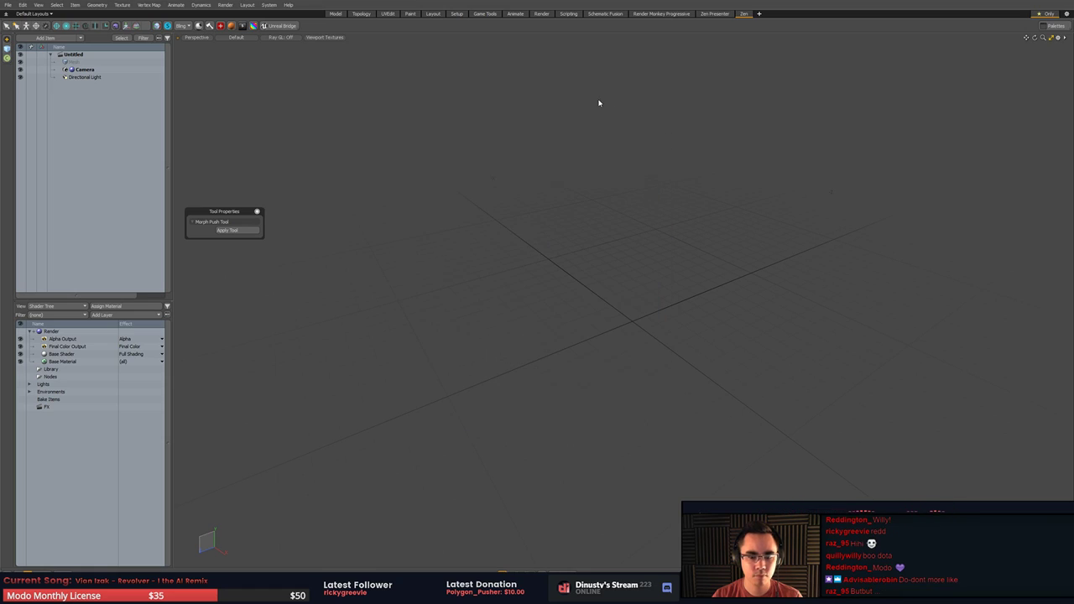
# - Enable Faded Grid Color Axes in the viewport's visibility properties
pyautogui.press('o')
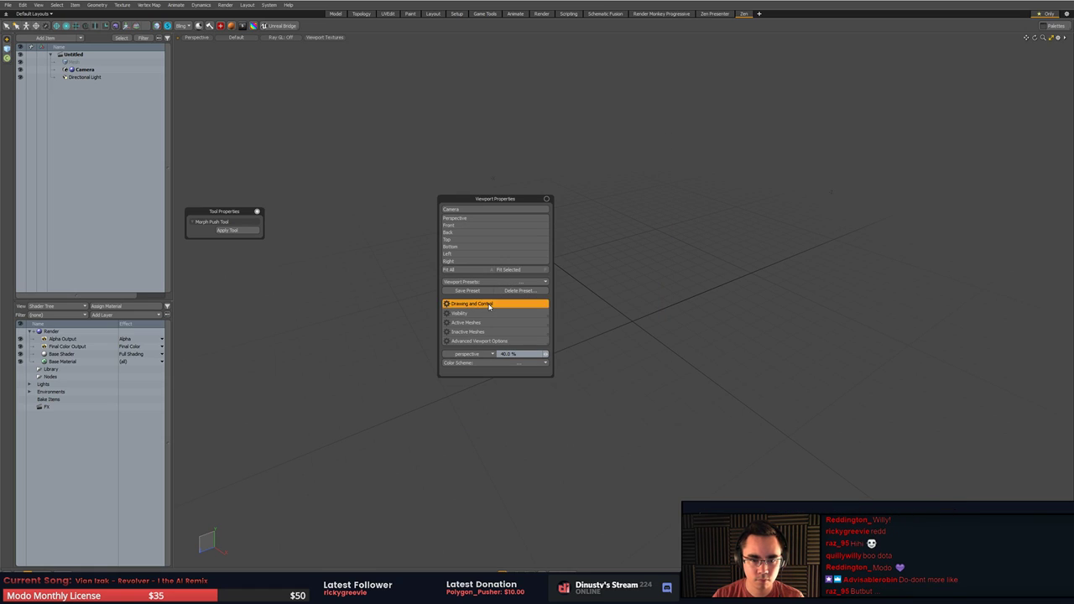
pyautogui.click(484, 314)
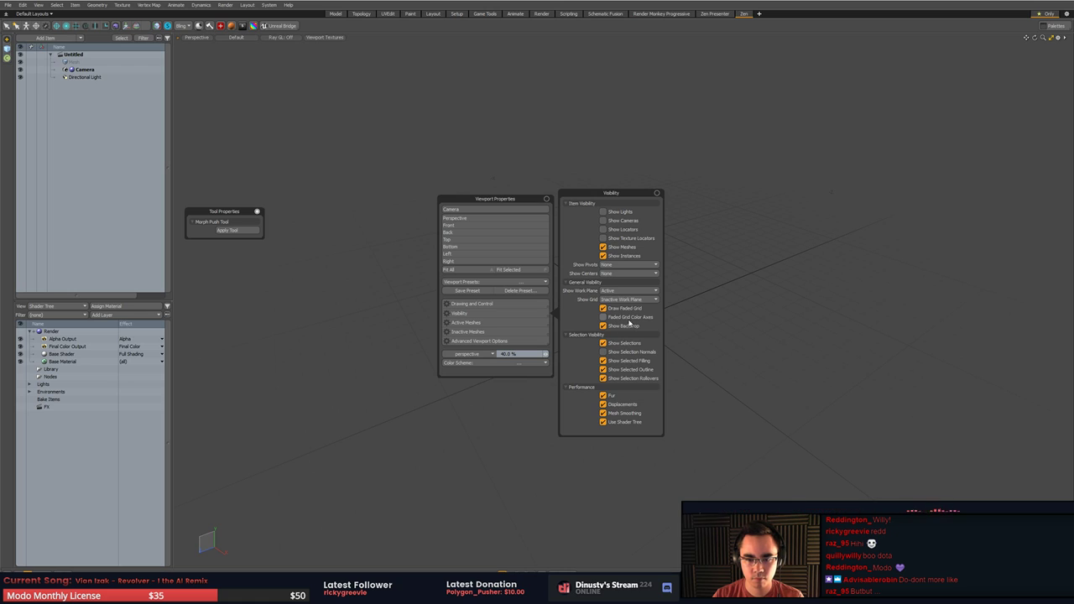
pyautogui.click(630, 318)
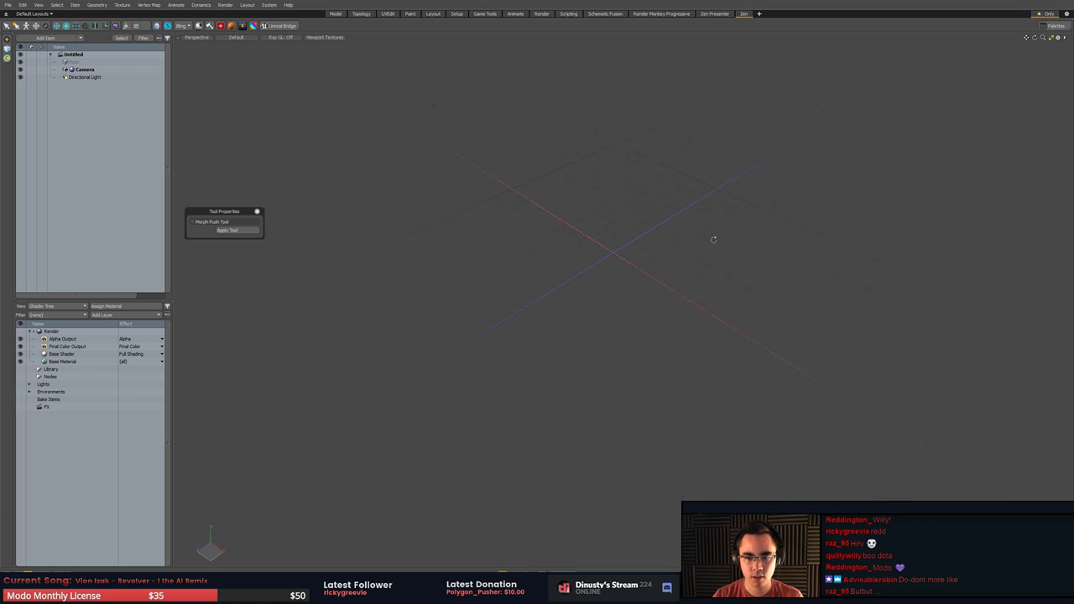
pyautogui.keyDown('alt'); pyautogui.moveTo(699, 294); pyautogui.dragTo(650, 264); pyautogui.keyUp('alt')
pyautogui.keyDown('alt'); pyautogui.keyDown('shift'); pyautogui.moveTo(724, 268); pyautogui.dragTo(724, 277); pyautogui.keyUp('shift'); pyautogui.keyUp('alt')
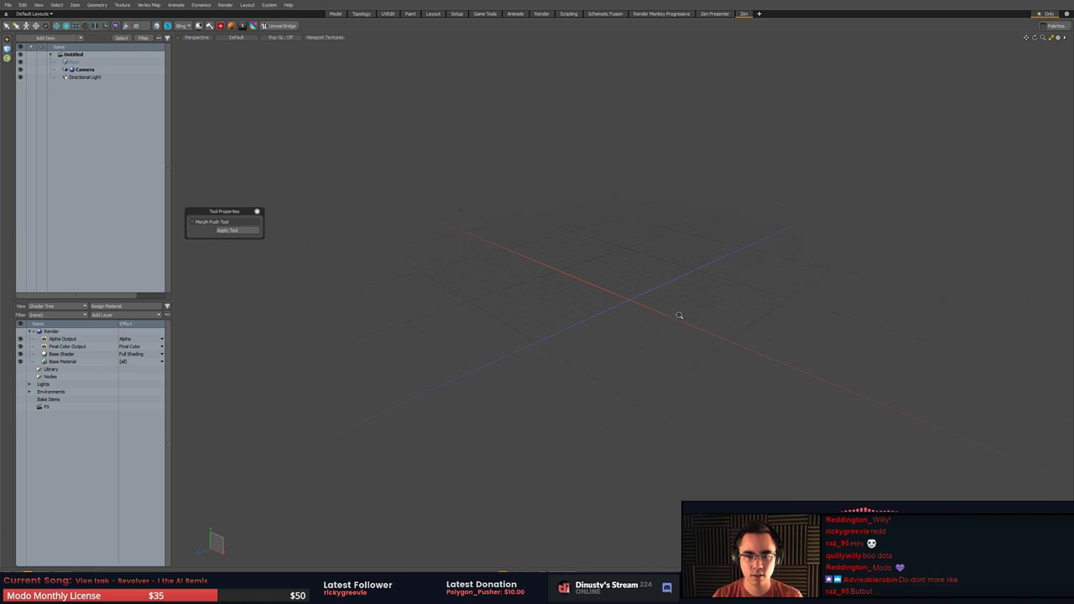
pyautogui.keyDown('alt'); pyautogui.moveTo(673, 315); pyautogui.dragTo(683, 304); pyautogui.keyUp('alt')
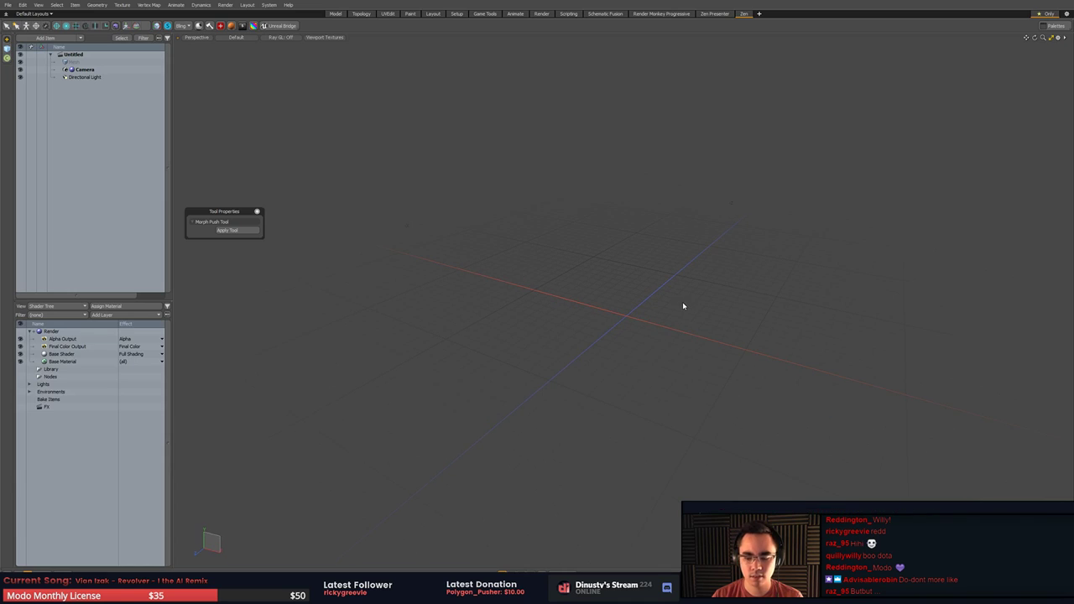
pyautogui.keyDown('alt'); pyautogui.moveTo(616, 330); pyautogui.dragTo(635, 318); pyautogui.keyUp('alt')
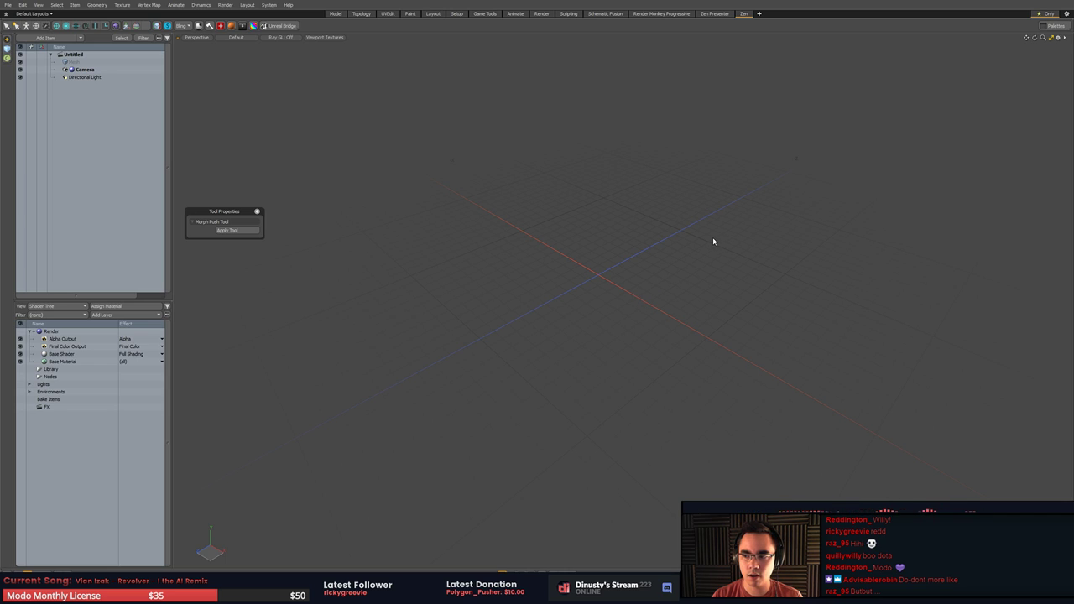
pyautogui.keyDown('alt'); pyautogui.moveTo(662, 224); pyautogui.dragTo(613, 219); pyautogui.keyUp('alt')
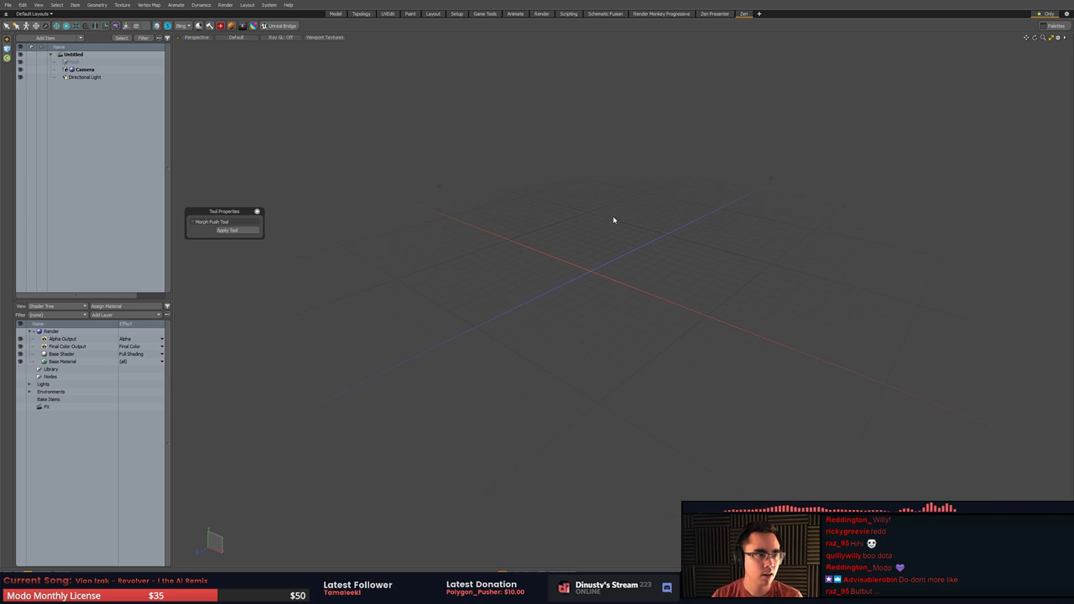
# - Draw an open S-shaped curve above the grid with the Curve tool and show the mesh operations list
pyautogui.click(8, 49)
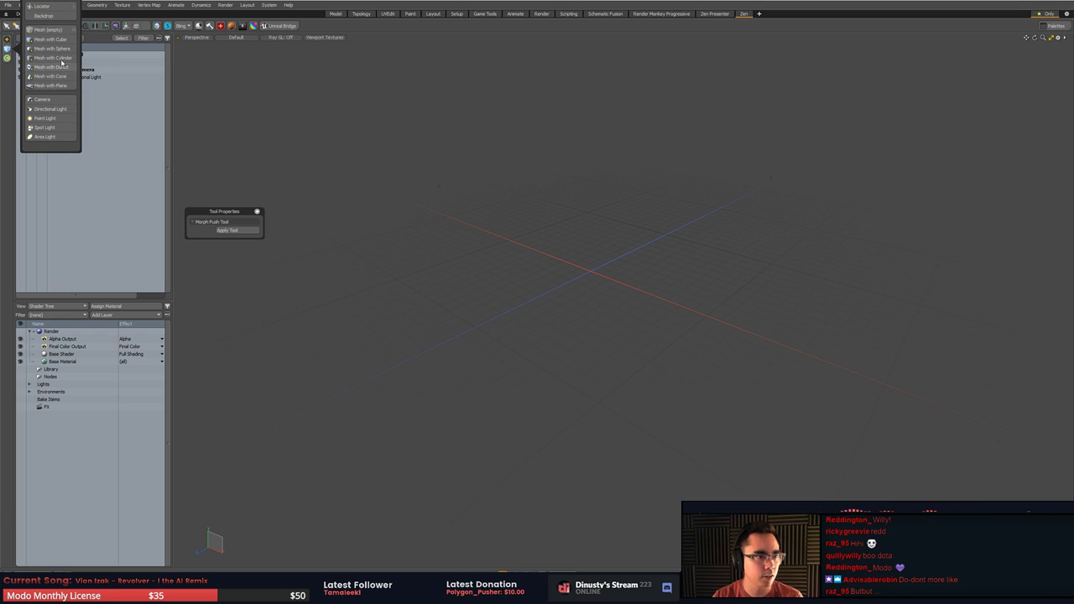
pyautogui.click(7, 58)
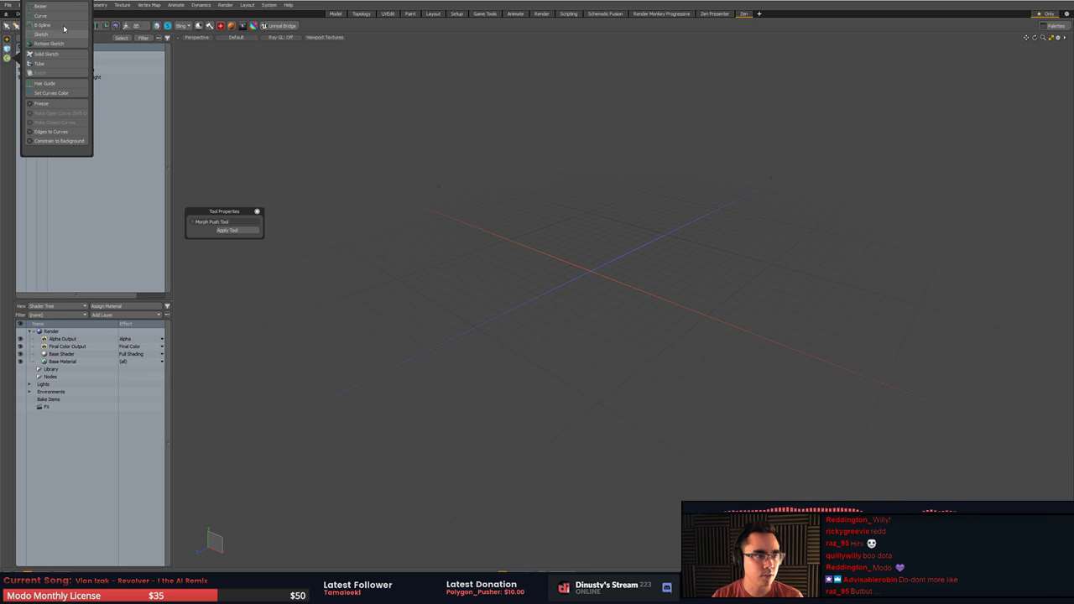
pyautogui.click(40, 15)
pyautogui.keyDown('alt'); pyautogui.moveTo(369, 159); pyautogui.dragTo(432, 144); pyautogui.keyUp('alt')
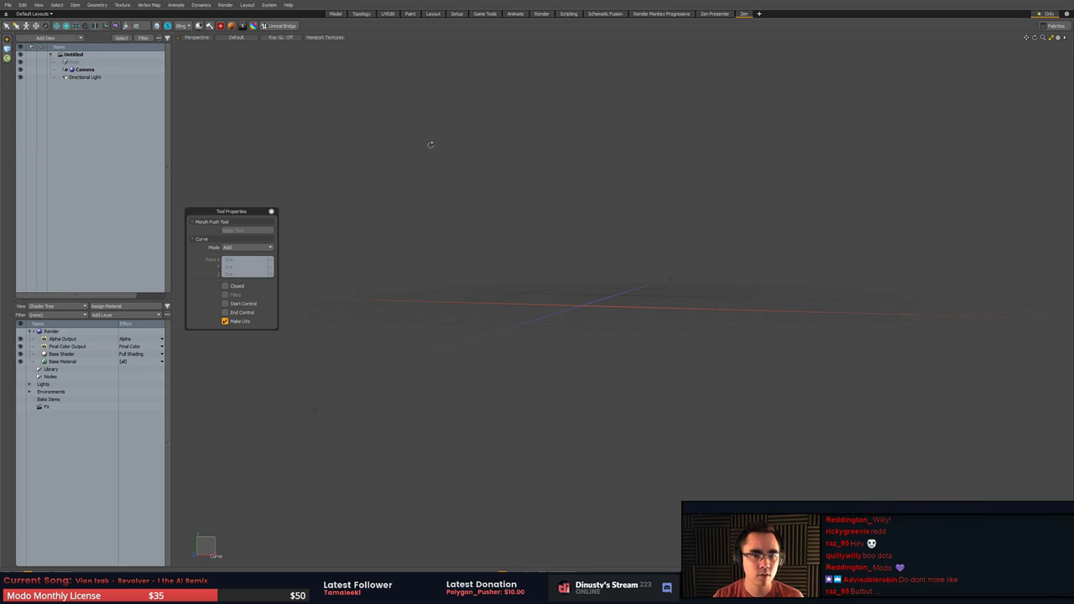
pyautogui.click(330, 129)
pyautogui.moveTo(473, 96); pyautogui.dragTo(524, 103)
pyautogui.moveTo(692, 166); pyautogui.dragTo(630, 186)
pyautogui.moveTo(702, 251); pyautogui.dragTo(752, 229)
pyautogui.click(585, 80)
pyautogui.moveTo(585, 79); pyautogui.dragTo(843, 126)
pyautogui.keyDown('alt'); pyautogui.moveTo(537, 109); pyautogui.dragTo(421, 298); pyautogui.keyUp('alt')
pyautogui.press('space')
pyautogui.press('F6')
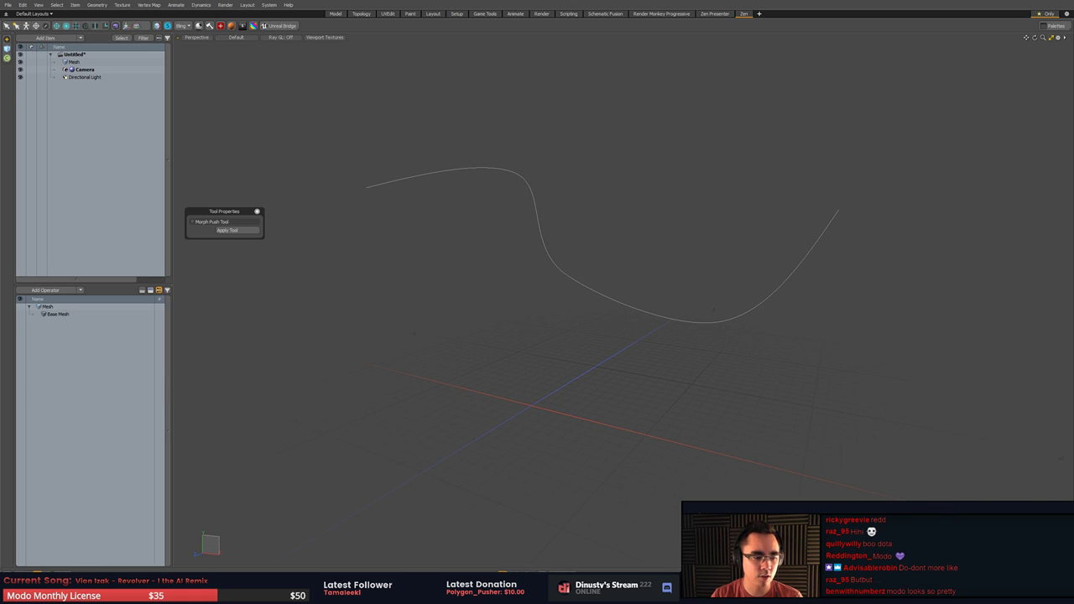
# - Try adding a Lace Geometry operation to the curve's own mesh, and delete the operation
pyautogui.click(50, 290)
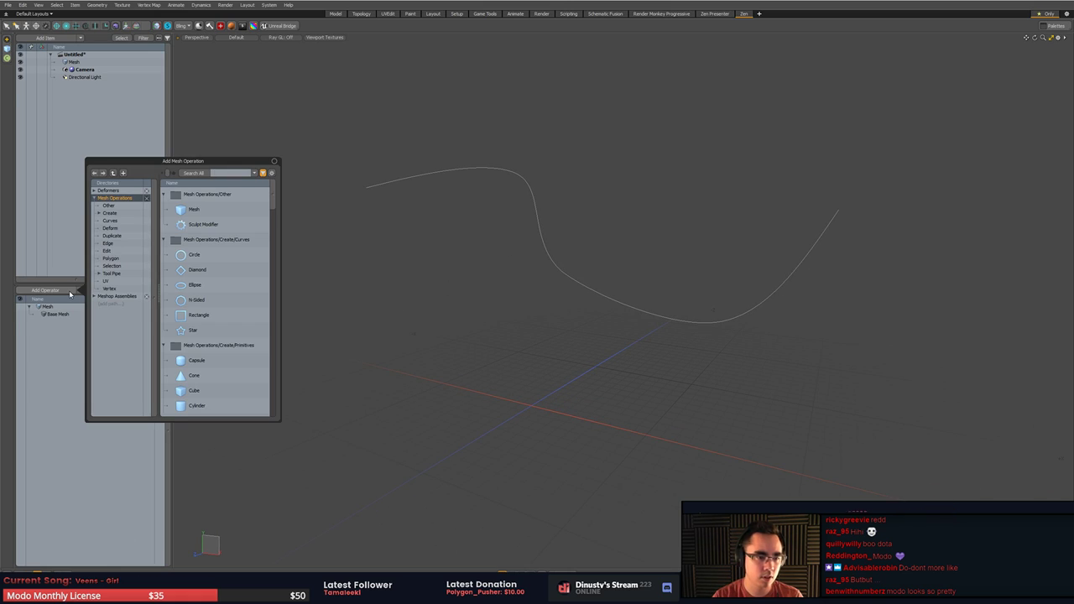
pyautogui.write('lace')
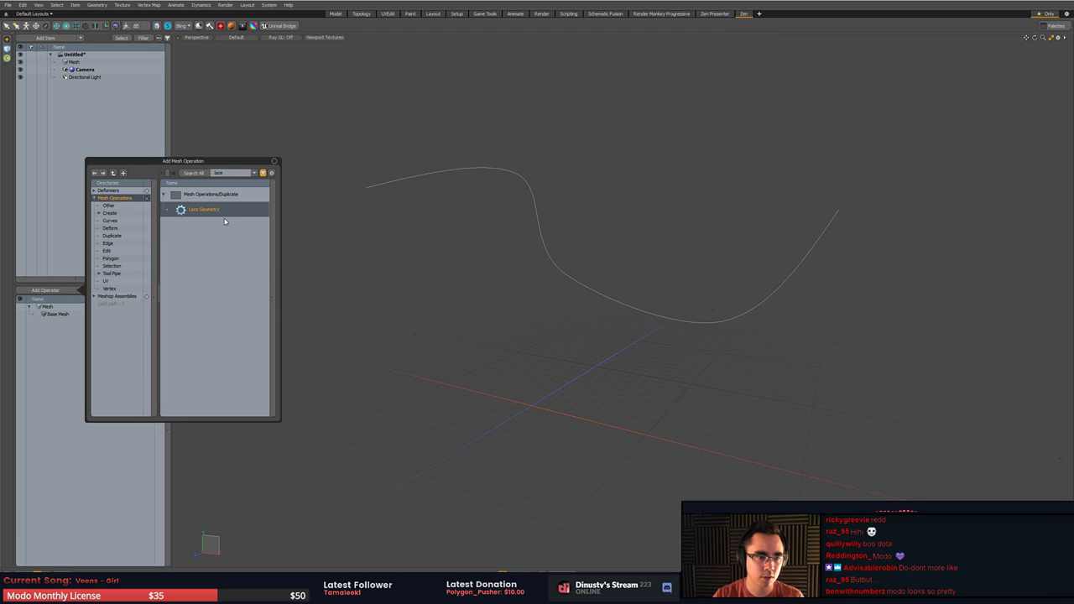
pyautogui.doubleClick(206, 209)
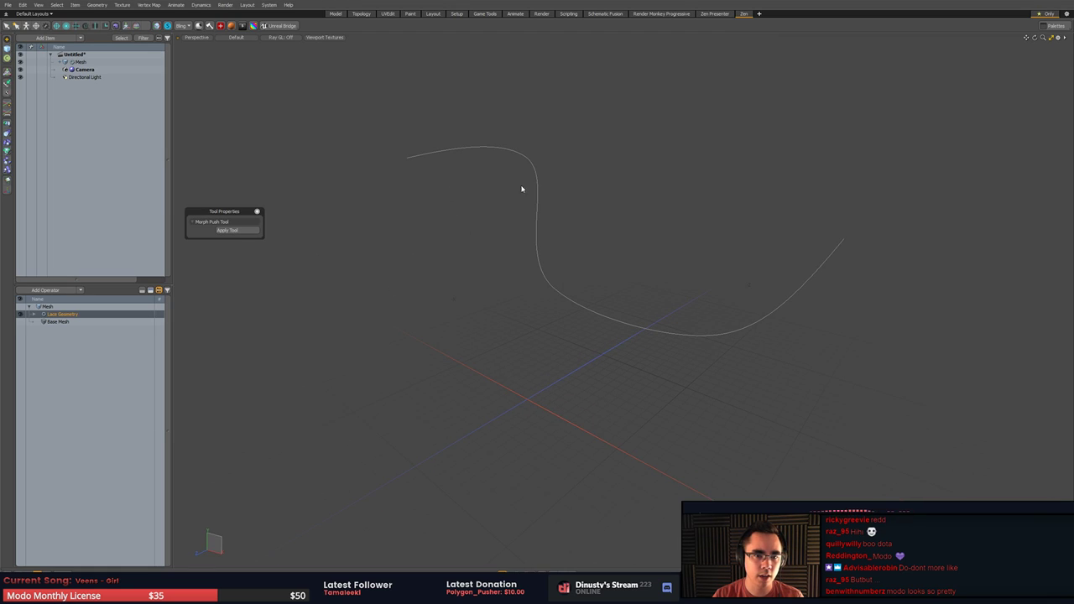
pyautogui.click(91, 315)
pyautogui.press('Delete')
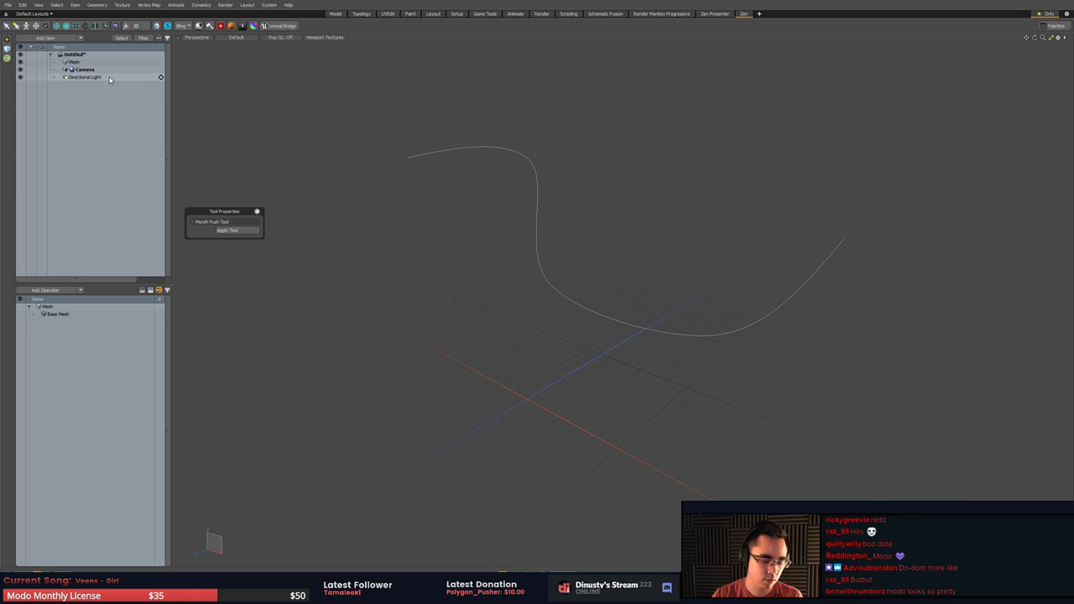
# - Create a new empty mesh with a Lace Geometry operation and expand the operation's Guide Curve input
pyautogui.click(51, 291)
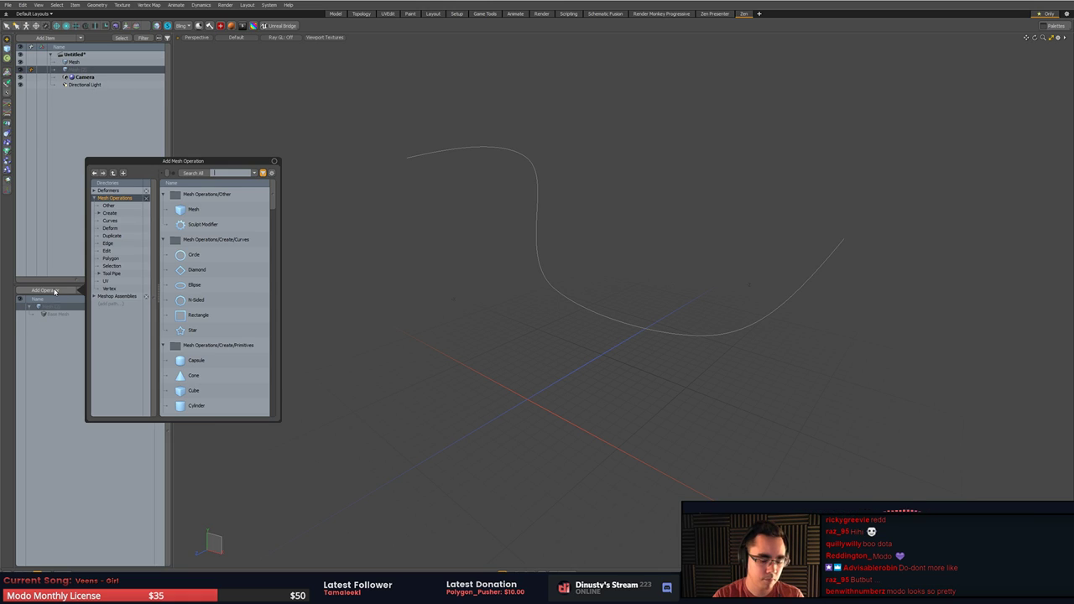
pyautogui.doubleClick(206, 209)
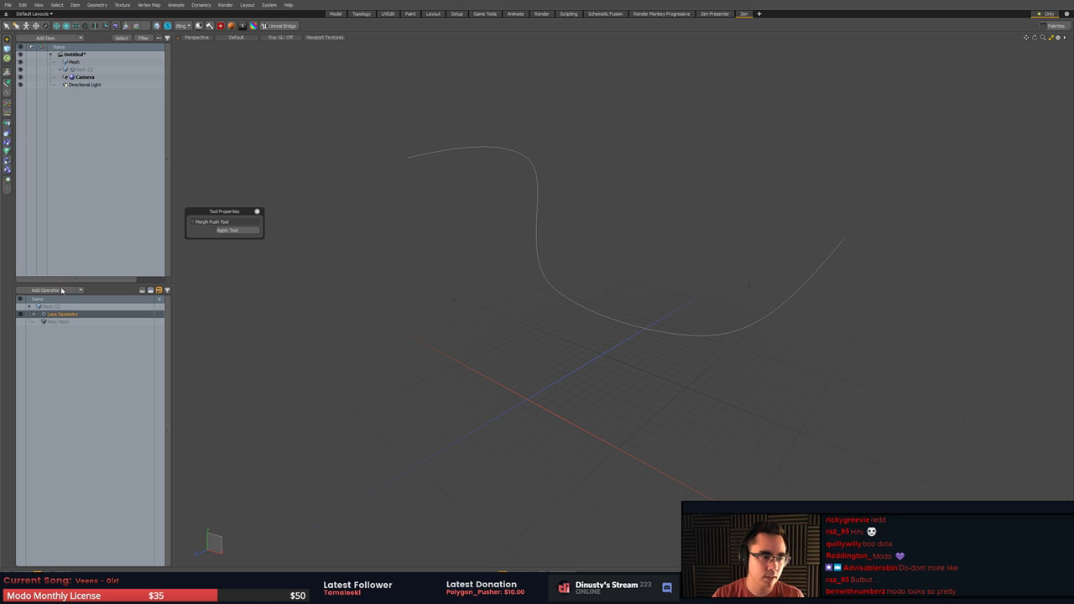
pyautogui.click(34, 314)
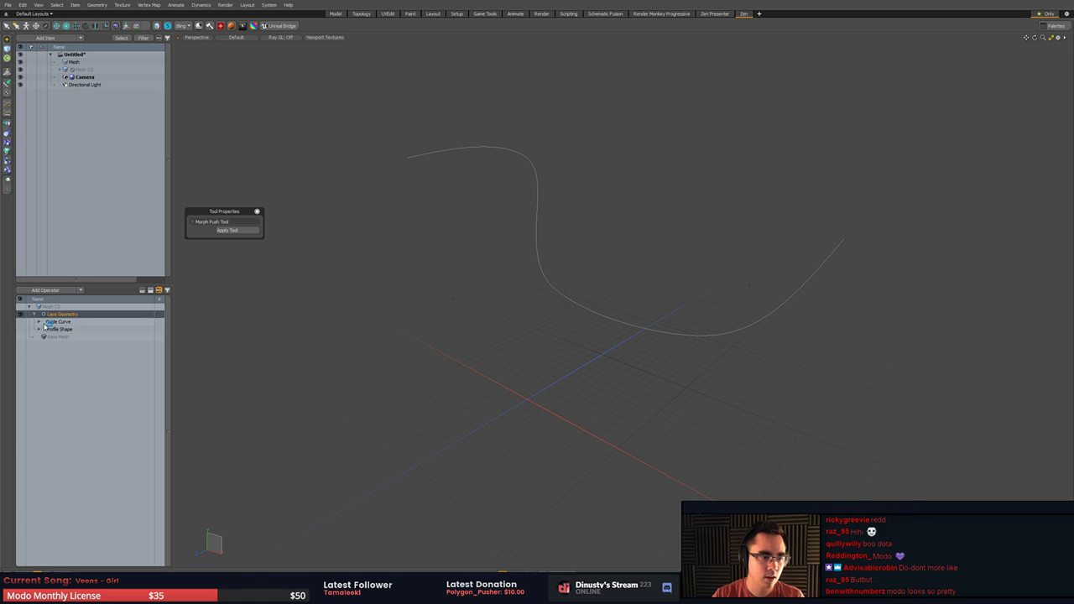
pyautogui.click(39, 322)
pyautogui.click(69, 329)
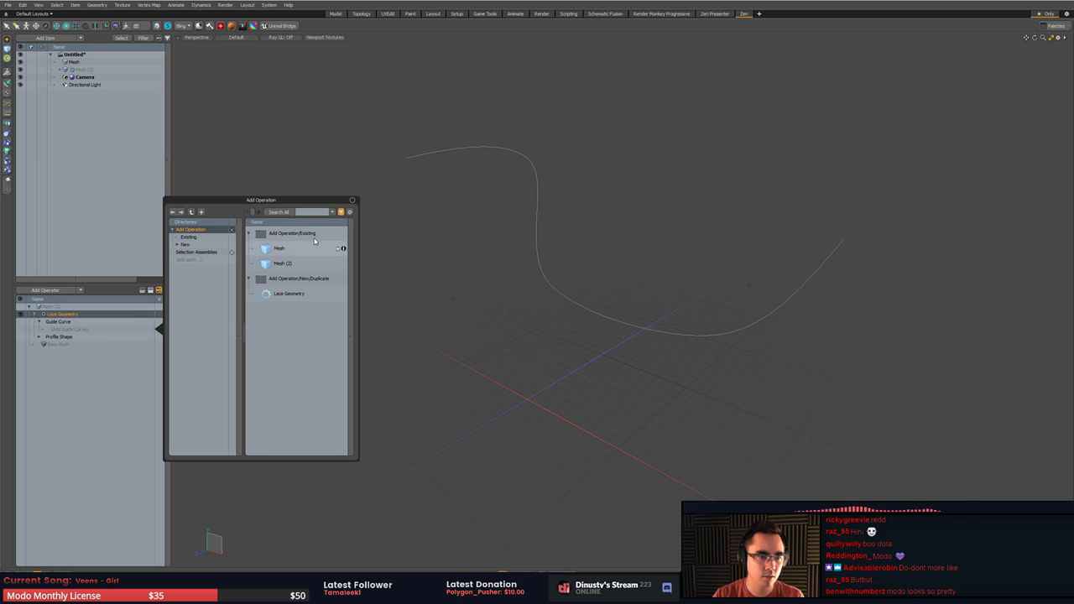
pyautogui.click(353, 200)
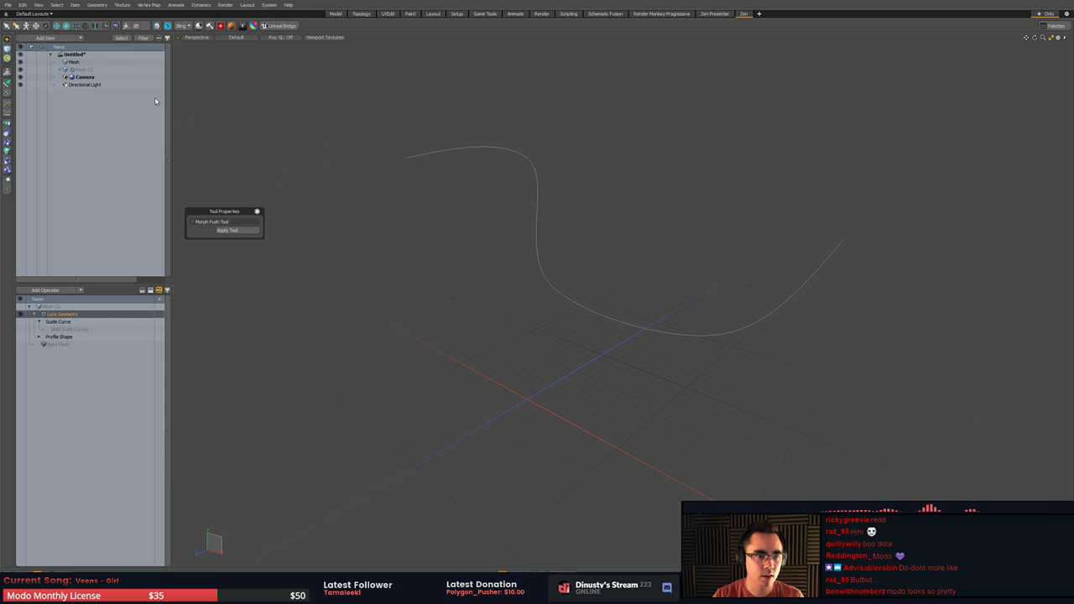
# - Rename the mesh item holding the drawn curve as Curve
pyautogui.click(79, 63)
pyautogui.doubleClick(79, 63)
pyautogui.write('Cur')
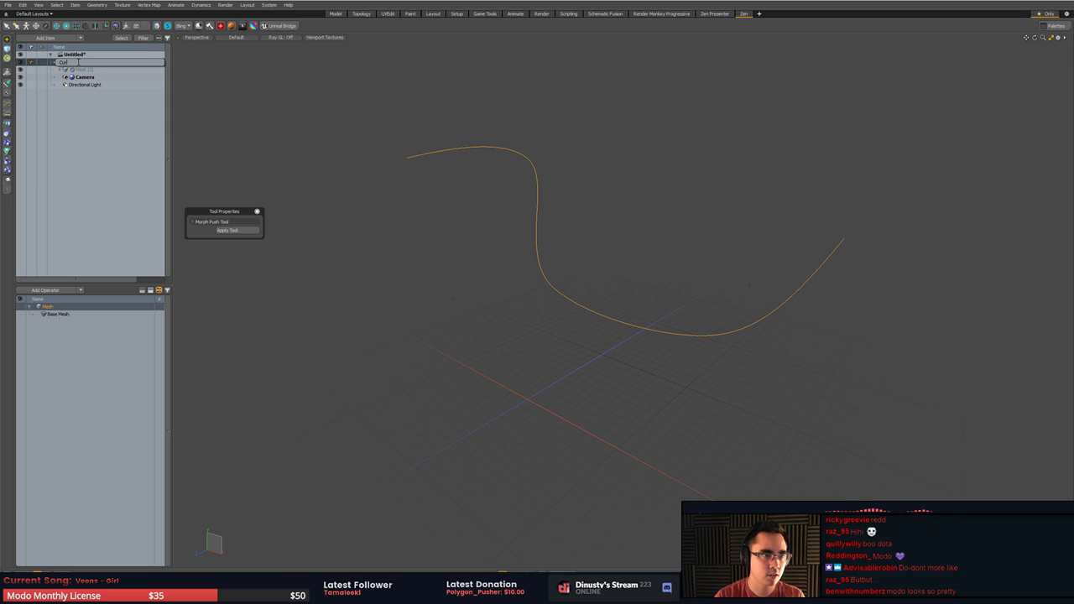
pyautogui.write('ve')
pyautogui.press('Return')
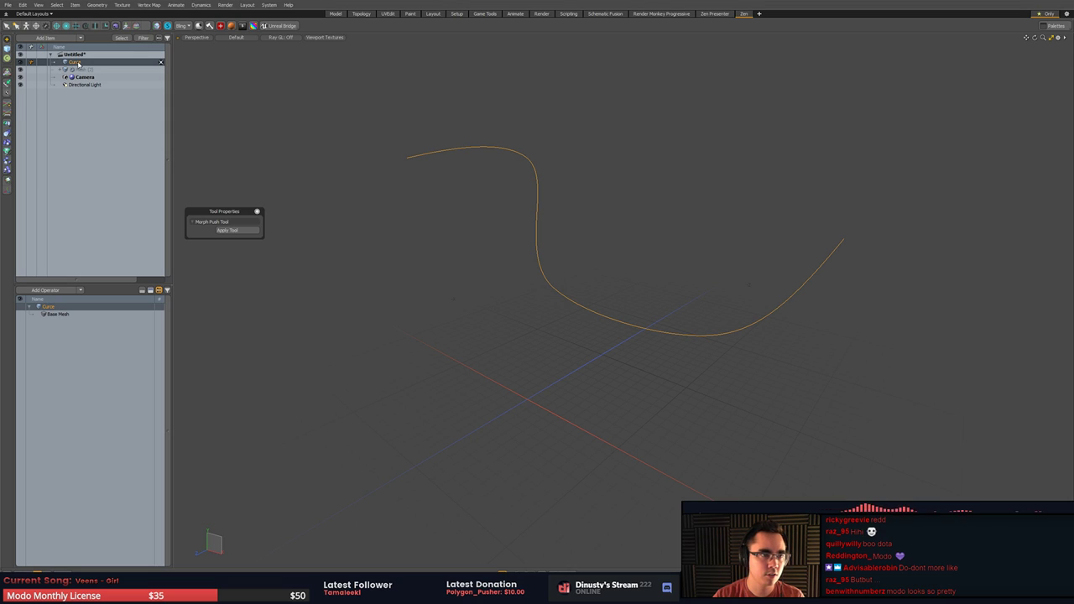
pyautogui.doubleClick(79, 62)
pyautogui.press('Return')
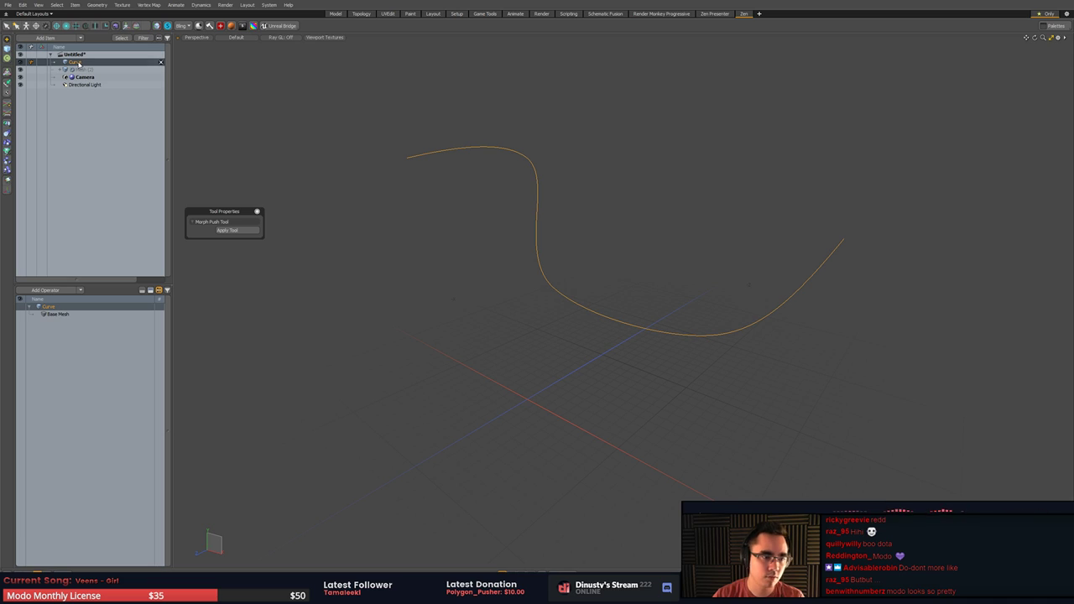
# - Assign the Curve item as the Guide Curve of the Lace Geometry operation on the second mesh
pyautogui.click(56, 315)
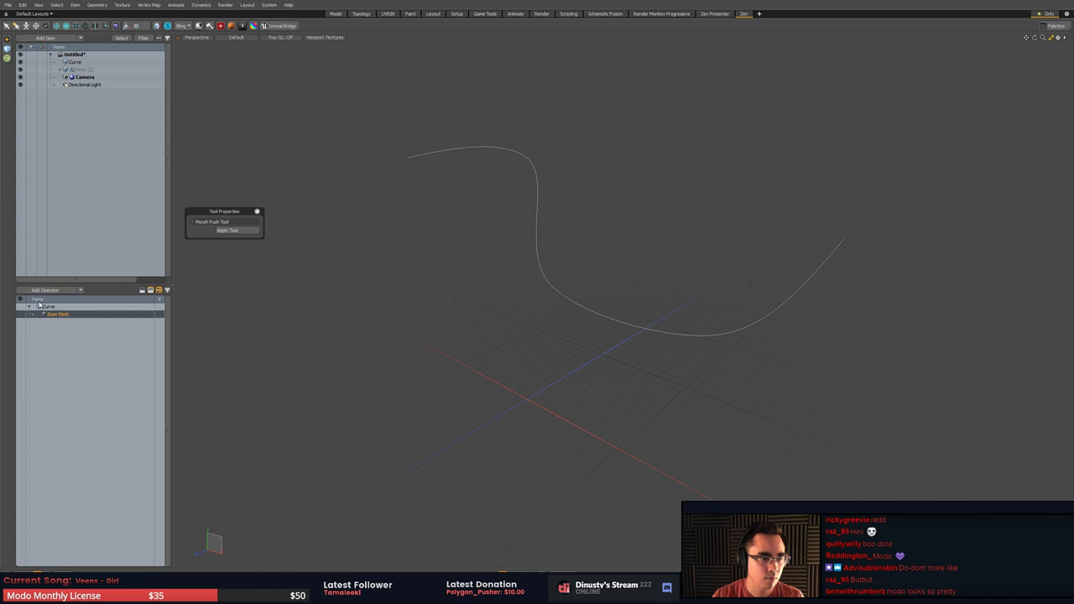
pyautogui.click(133, 71)
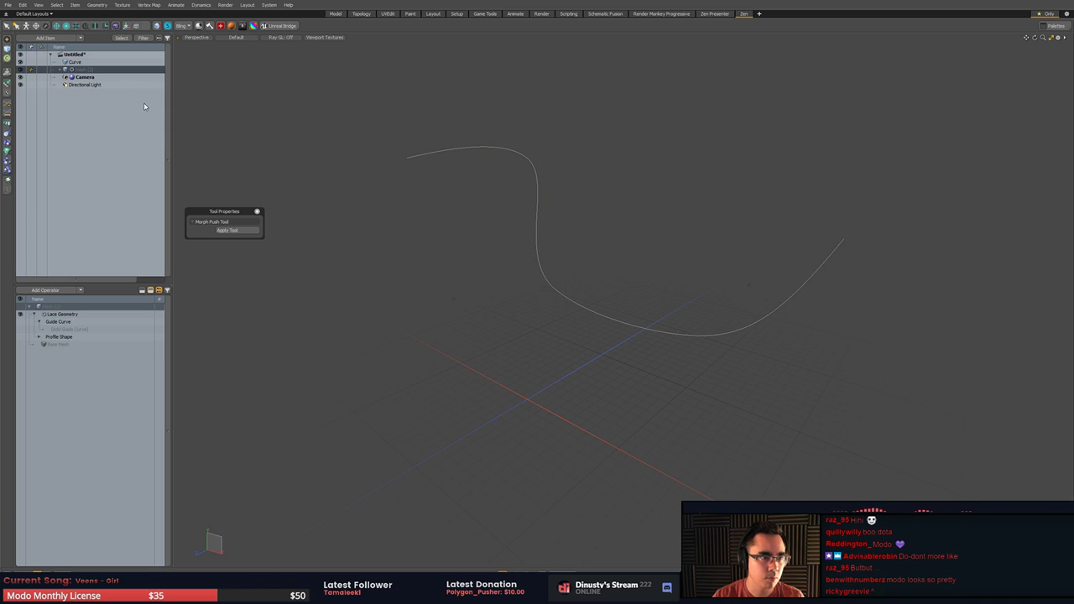
pyautogui.click(59, 330)
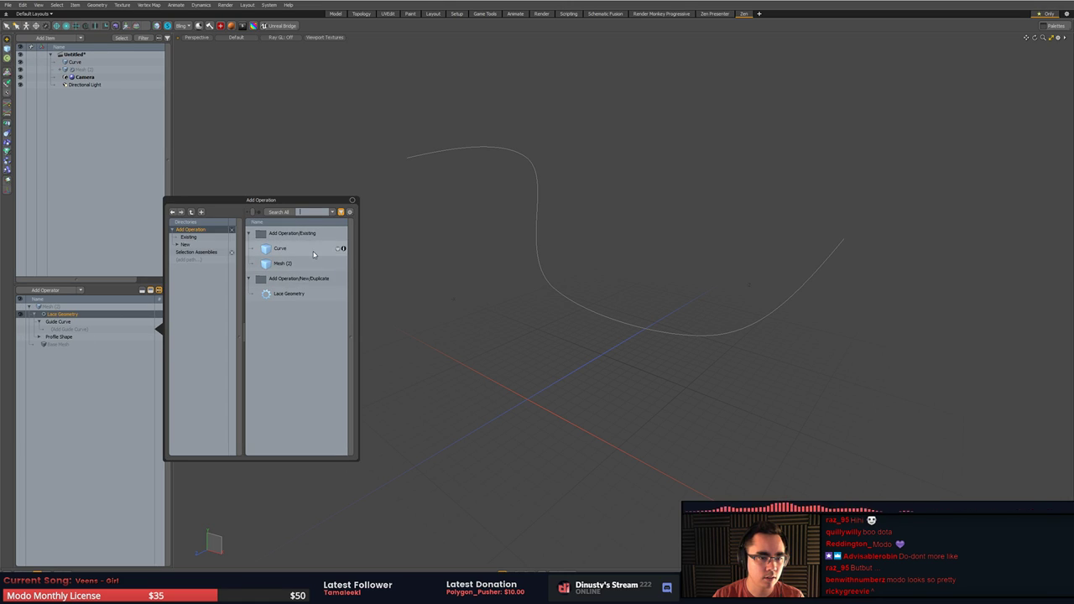
pyautogui.click(314, 252)
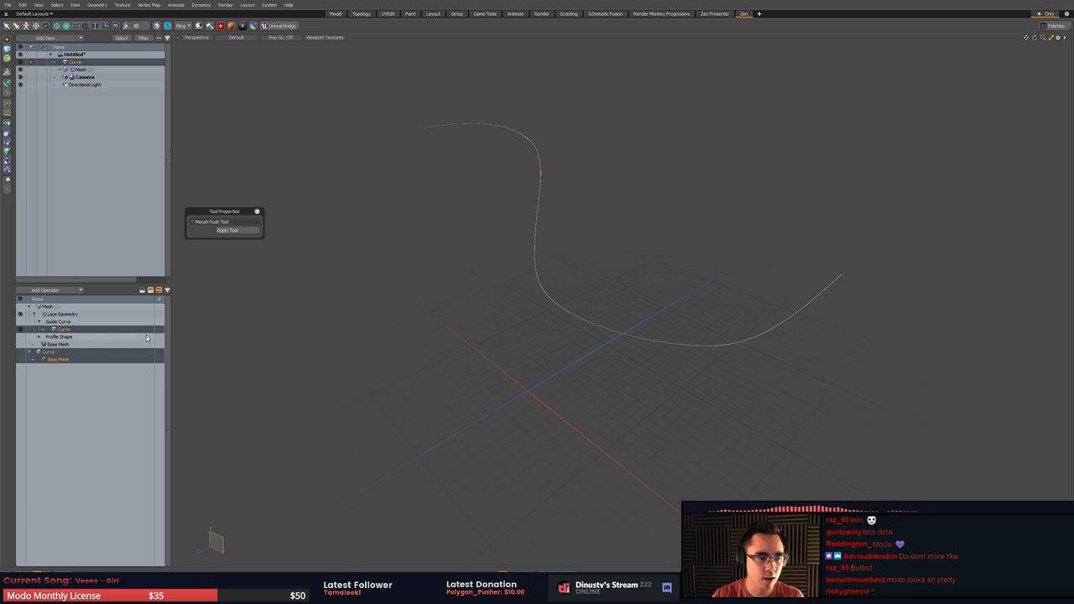
# - Select the lace mesh and open its item properties, placing the window clear of the curve
pyautogui.click(502, 232)
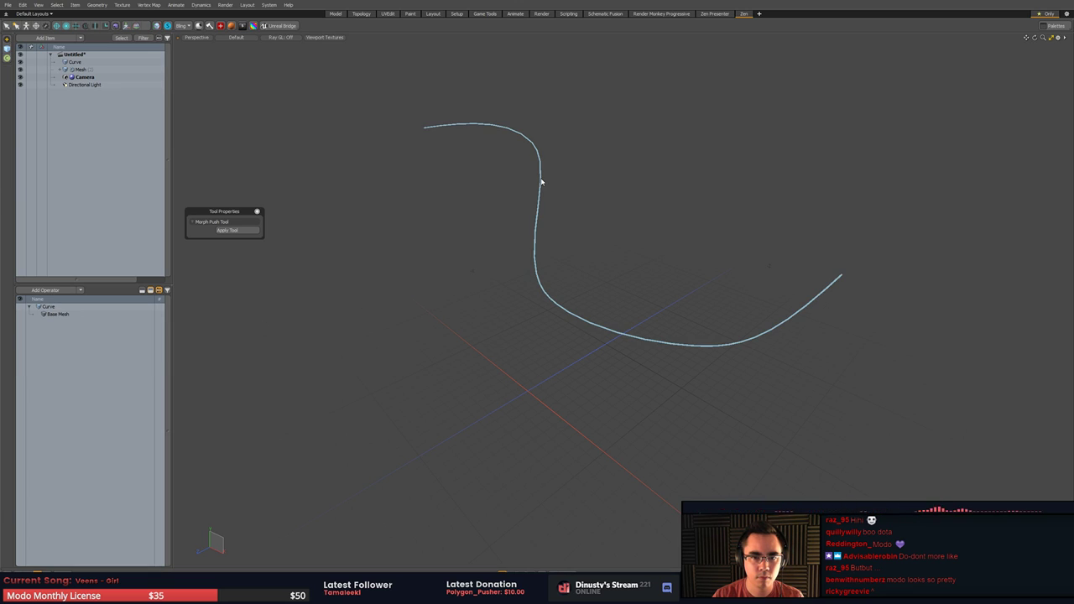
pyautogui.click(541, 182)
pyautogui.press('p')
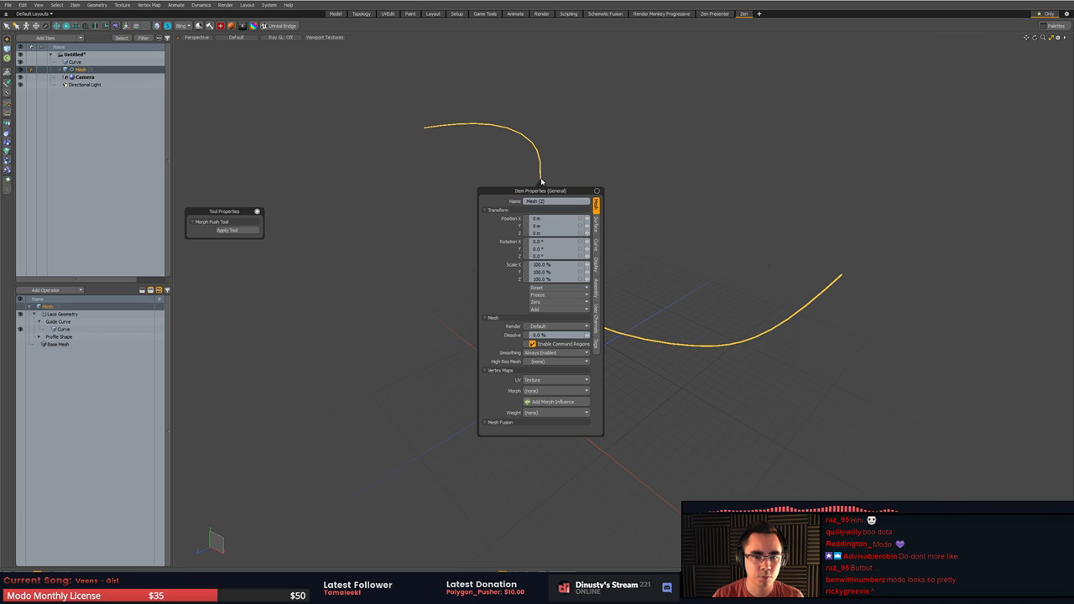
pyautogui.moveTo(541, 189); pyautogui.dragTo(946, 145)
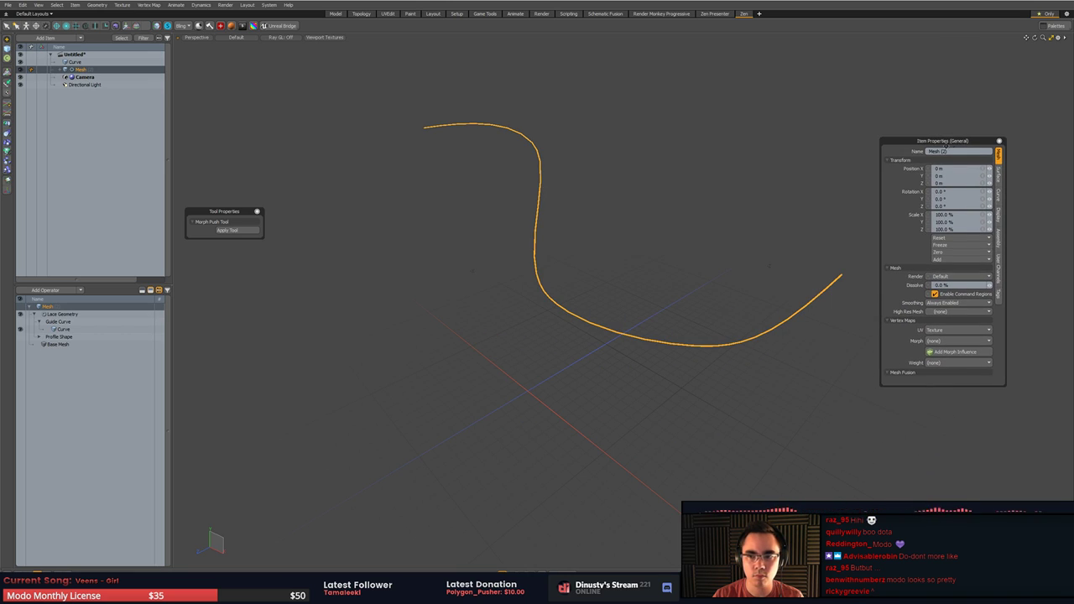
# - Reopen the Item Properties as a palette and select the lace mesh so its properties are listed
pyautogui.click(768, 183)
pyautogui.moveTo(561, 216)
pyautogui.keyDown('alt'); pyautogui.mouseDown()
pyautogui.moveTo(539, 209)
pyautogui.moveTo(574, 225)
pyautogui.mouseUp(); pyautogui.keyUp('alt')
pyautogui.click(119, 68)
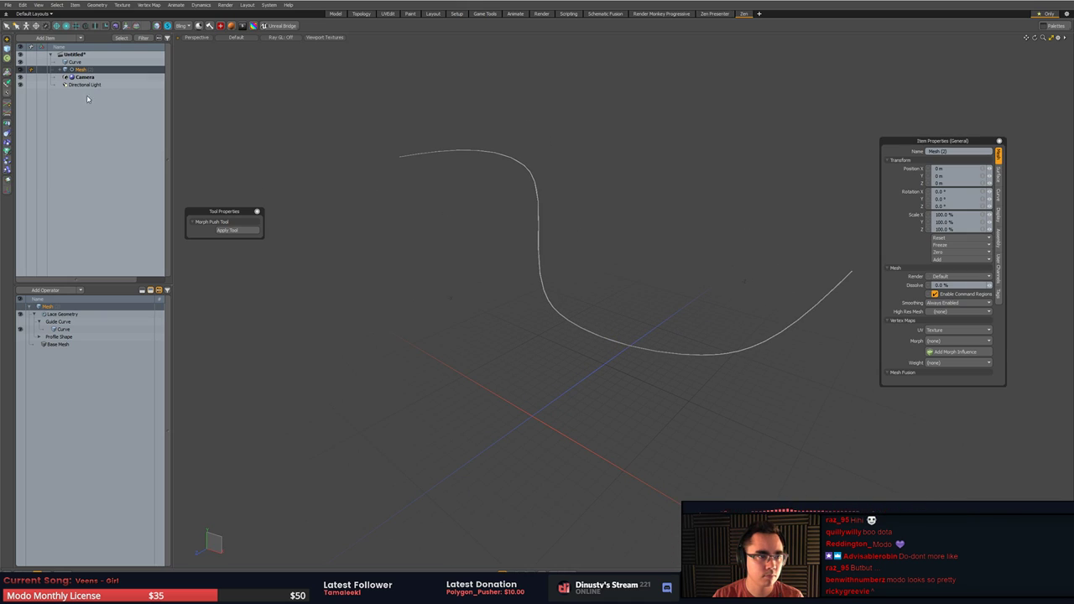
pyautogui.click(839, 236)
pyautogui.press('`')
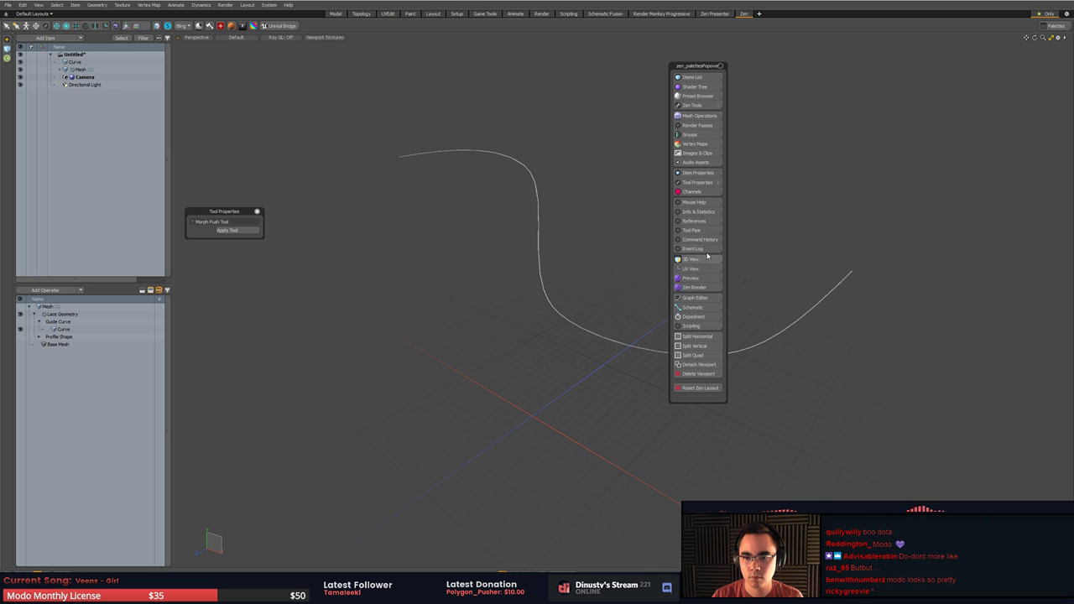
pyautogui.click(710, 173)
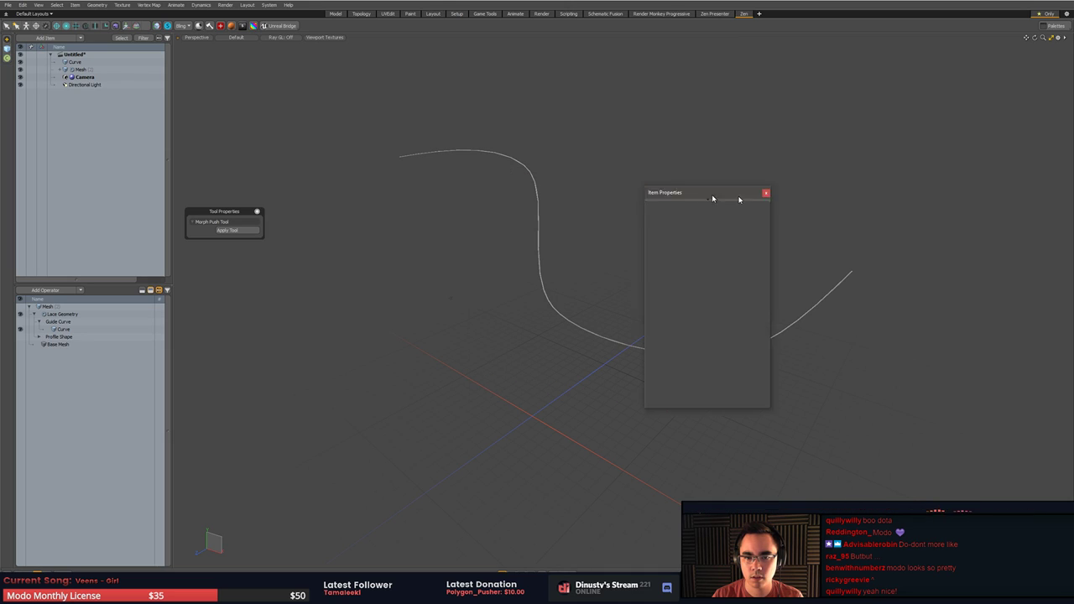
pyautogui.click(781, 337)
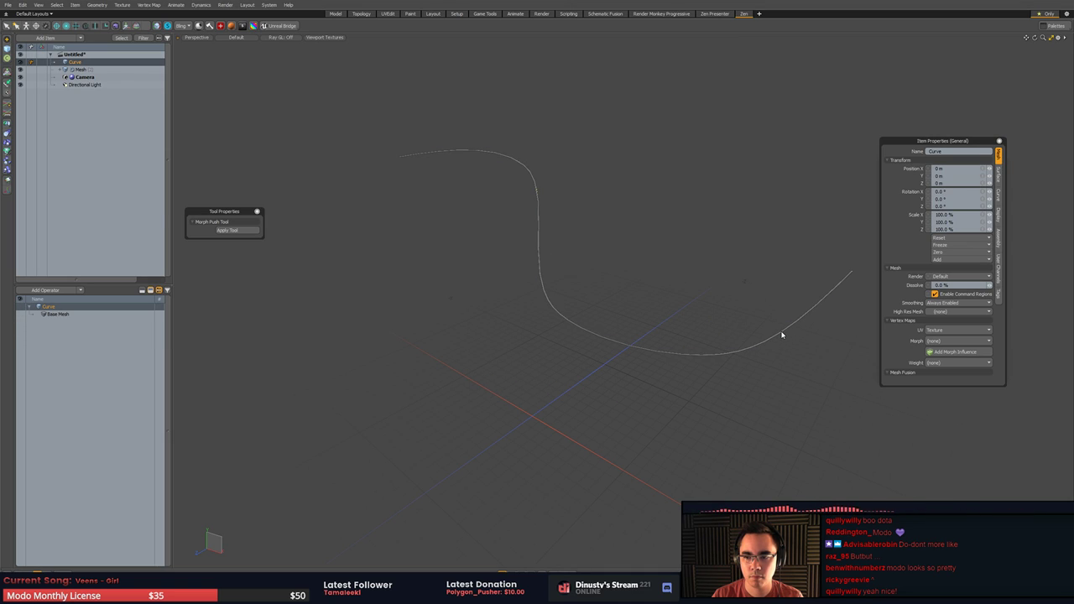
pyautogui.click(80, 69)
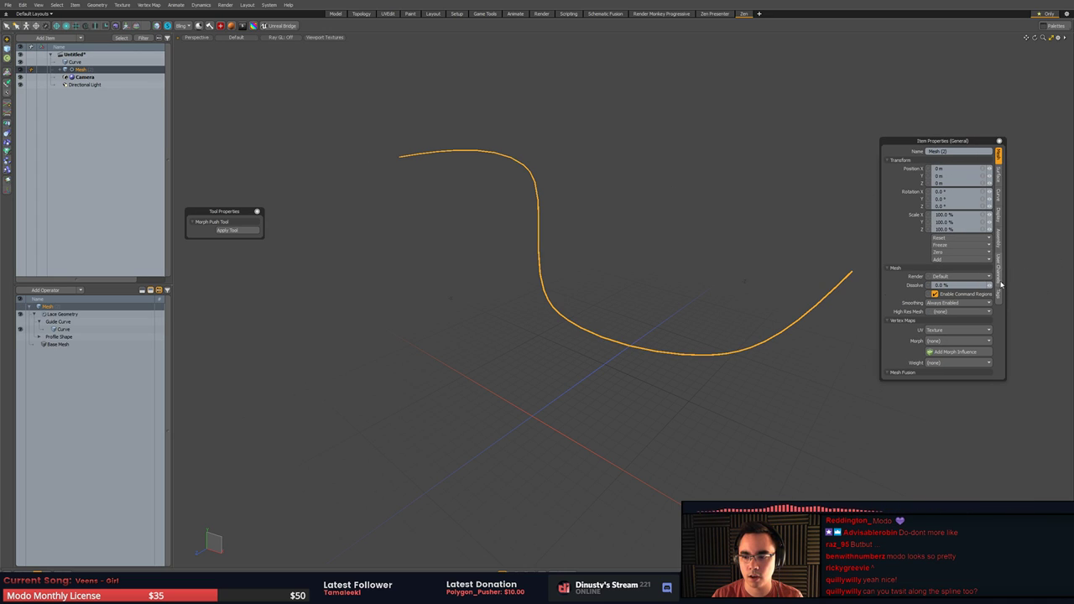
pyautogui.click(743, 194)
pyautogui.press('`')
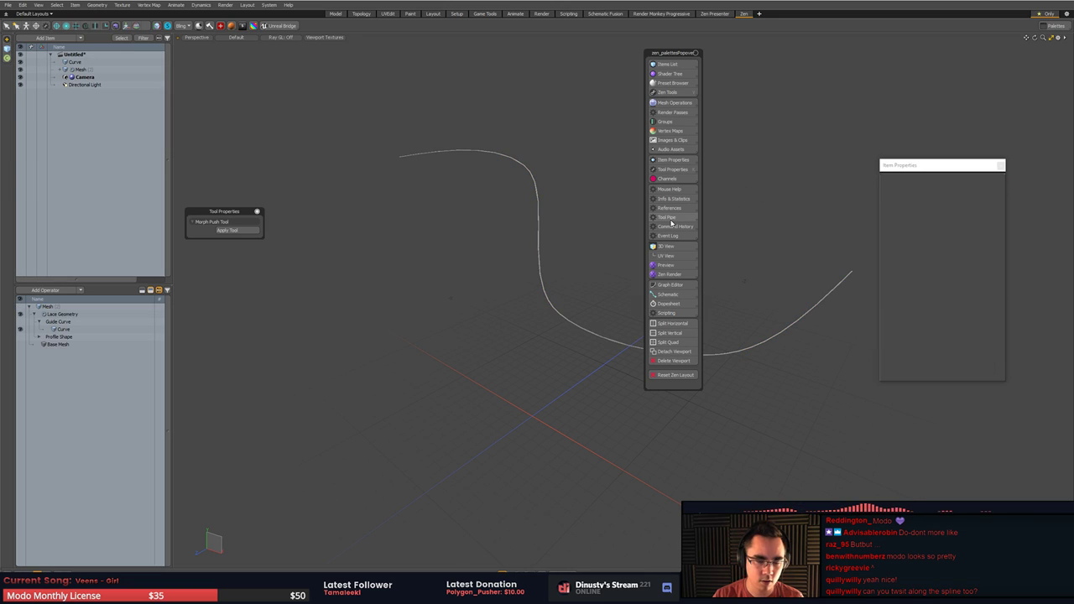
pyautogui.click(683, 170)
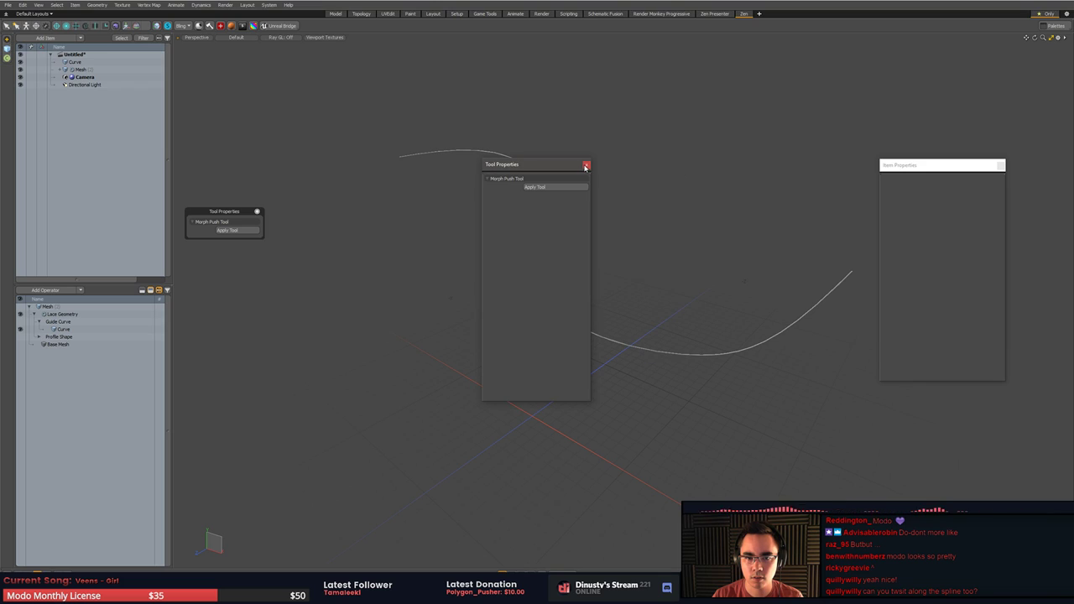
pyautogui.click(654, 354)
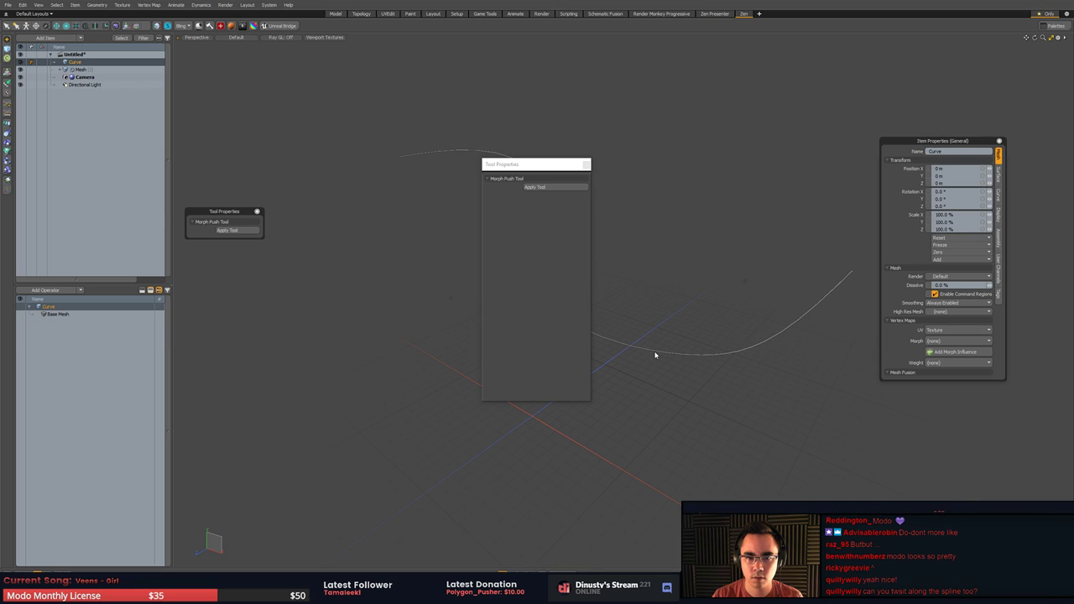
# - Select the mesh's Lace Geometry operation, close the extra Tool Properties window and place the operation's properties clear of the curve
pyautogui.click(81, 69)
pyautogui.click(73, 330)
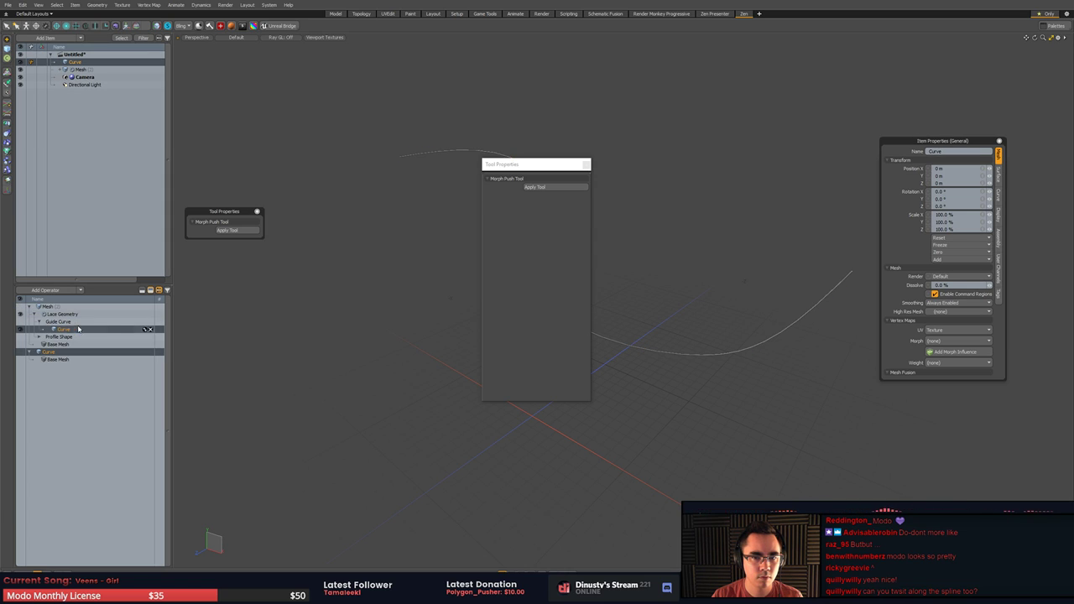
pyautogui.click(62, 314)
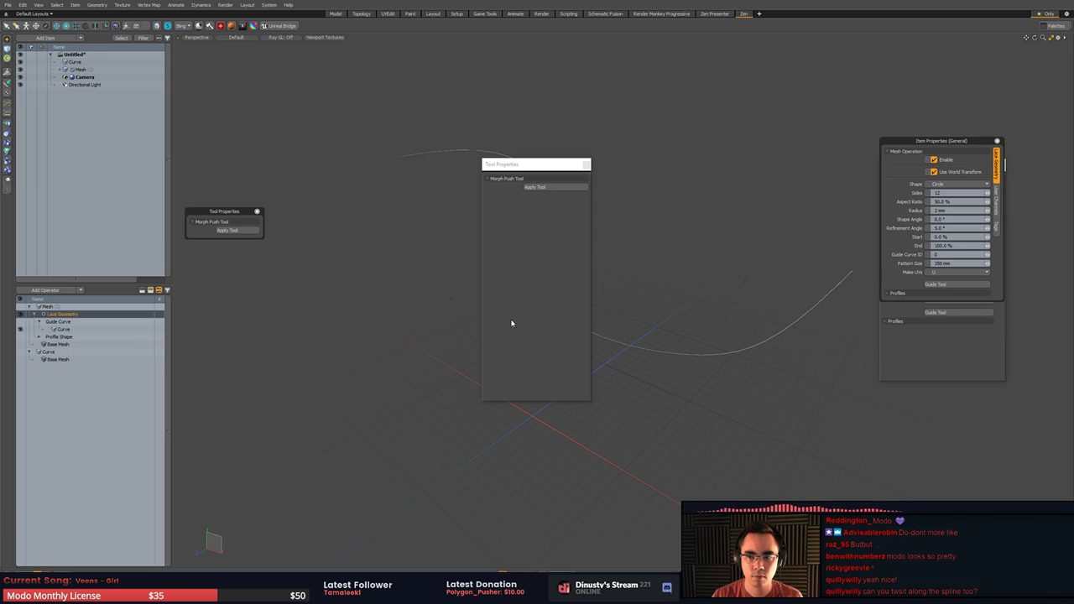
pyautogui.click(586, 165)
pyautogui.keyDown('alt'); pyautogui.moveTo(591, 171); pyautogui.dragTo(660, 260); pyautogui.keyUp('alt')
pyautogui.scroll(3, 650, 173)
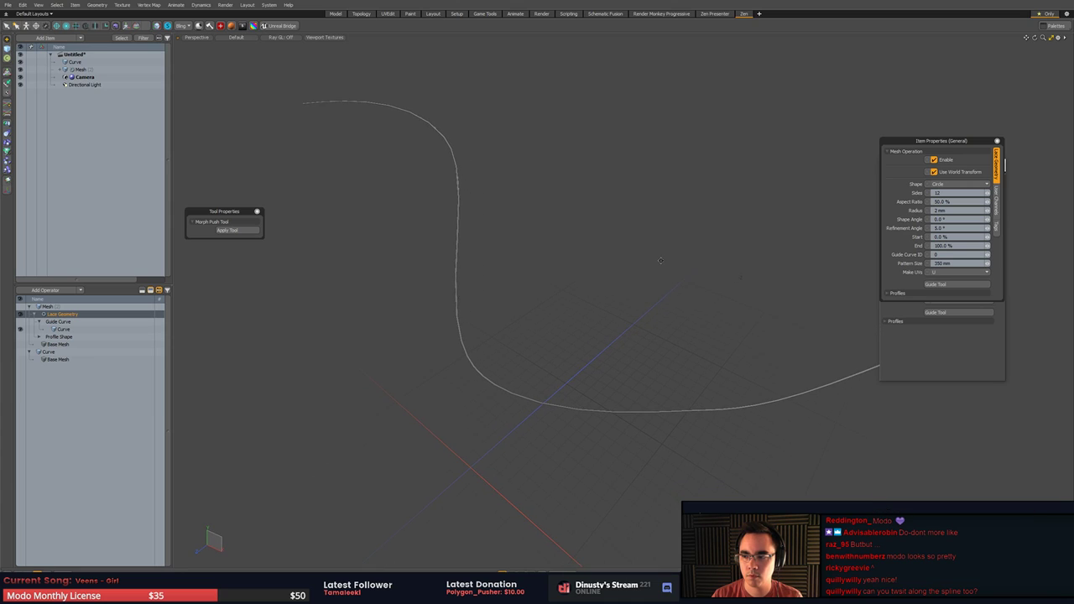
pyautogui.moveTo(944, 141); pyautogui.dragTo(935, 104)
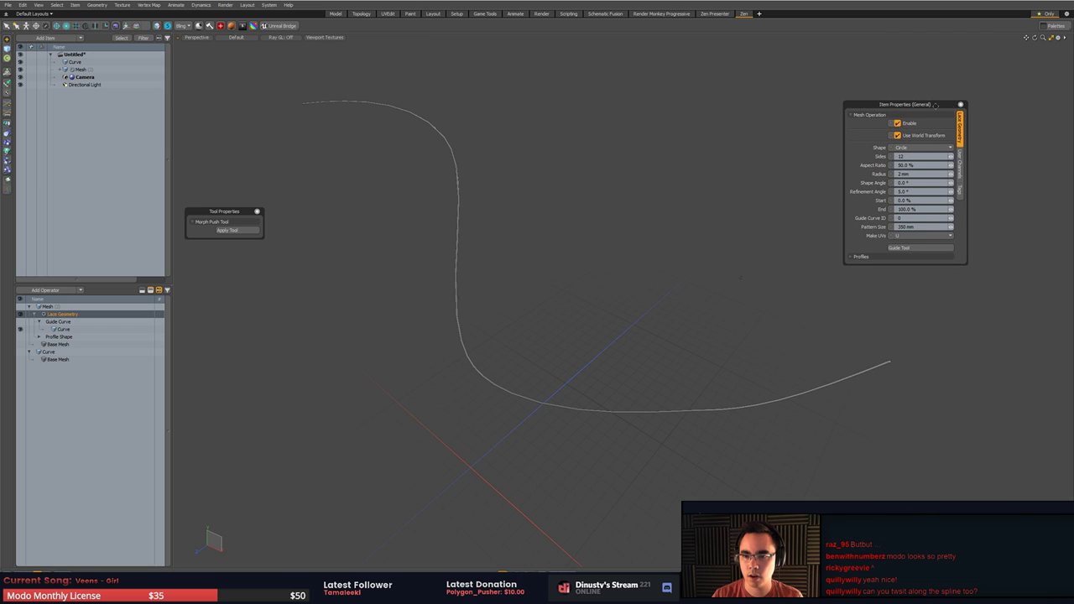
# - Set the Lace Geometry to 10 sides with a radius of about 35.6 mm, keeping the Circle shape
pyautogui.click(946, 148)
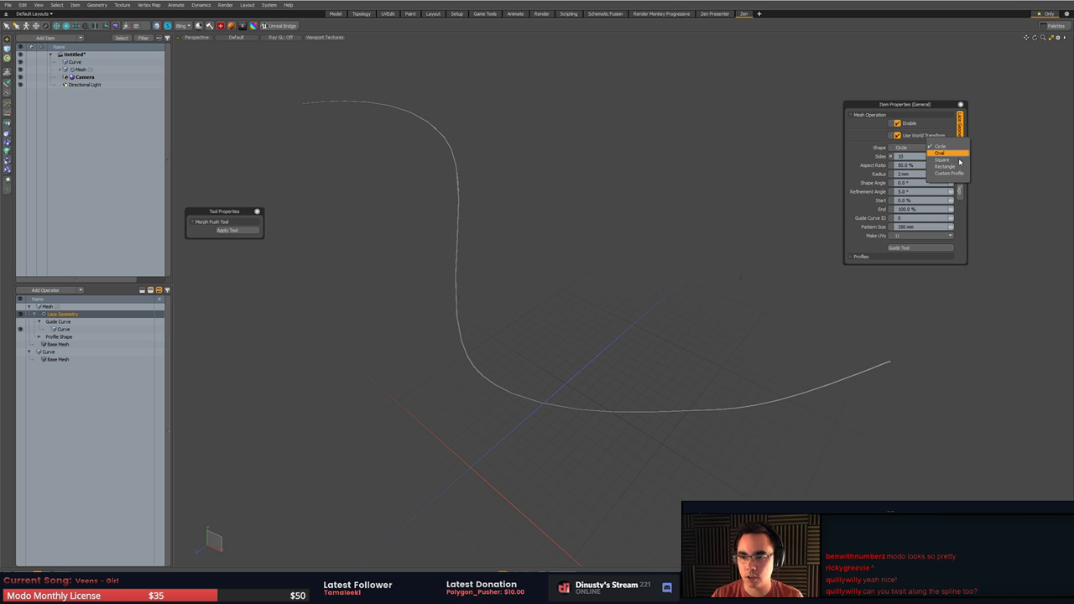
pyautogui.click(865, 140)
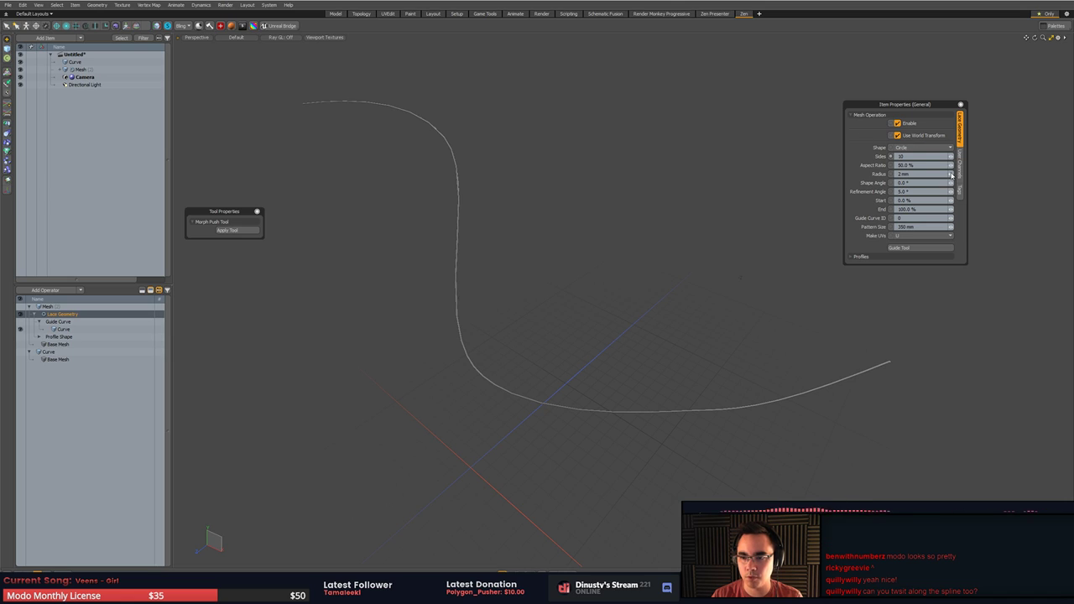
pyautogui.moveTo(951, 175); pyautogui.dragTo(1037, 175)
pyautogui.moveTo(642, 197)
pyautogui.keyDown('alt'); pyautogui.mouseDown()
pyautogui.moveTo(724, 144)
pyautogui.moveTo(628, 187)
pyautogui.mouseUp(); pyautogui.keyUp('alt')
pyautogui.click(75, 62)
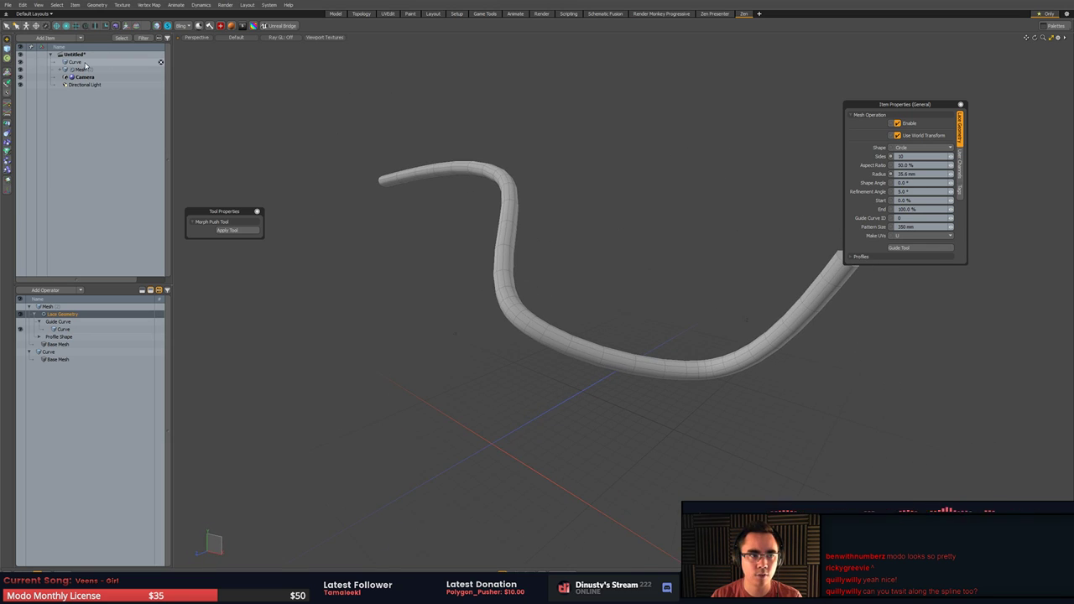
pyautogui.keyDown('alt'); pyautogui.moveTo(571, 276); pyautogui.dragTo(598, 296); pyautogui.keyUp('alt')
pyautogui.press('w')
pyautogui.keyDown('alt'); pyautogui.moveTo(522, 321); pyautogui.dragTo(710, 290); pyautogui.keyUp('alt')
pyautogui.press('q')
pyautogui.keyDown('alt'); pyautogui.moveTo(703, 325); pyautogui.dragTo(659, 342); pyautogui.keyUp('alt')
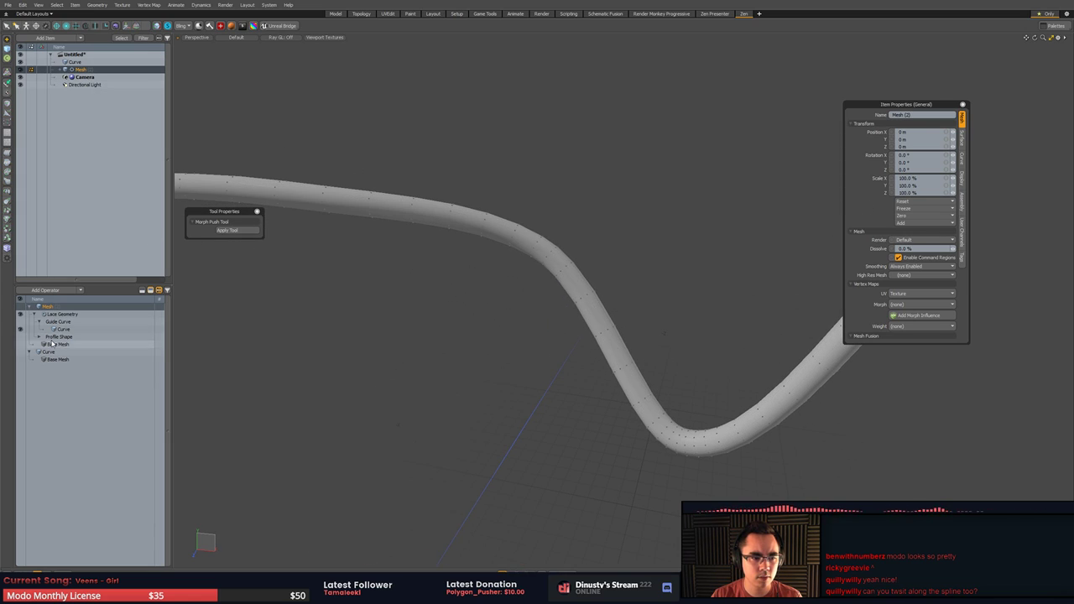
# - Reselect the Lace Geometry operation, expand its Profiles presets and pick the fourth profile in the first row
pyautogui.click(63, 314)
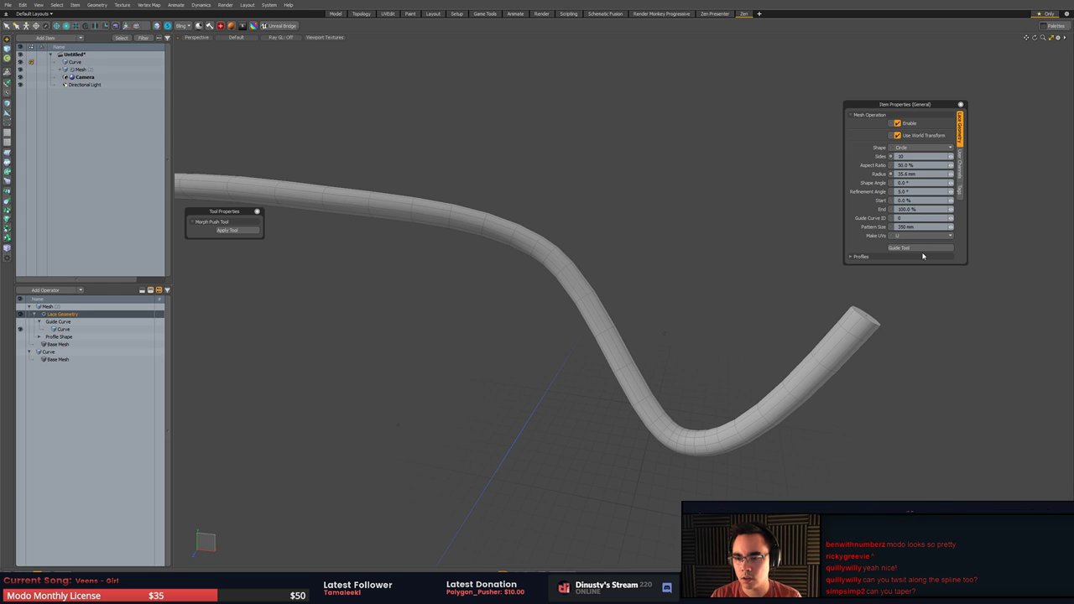
pyautogui.click(923, 256)
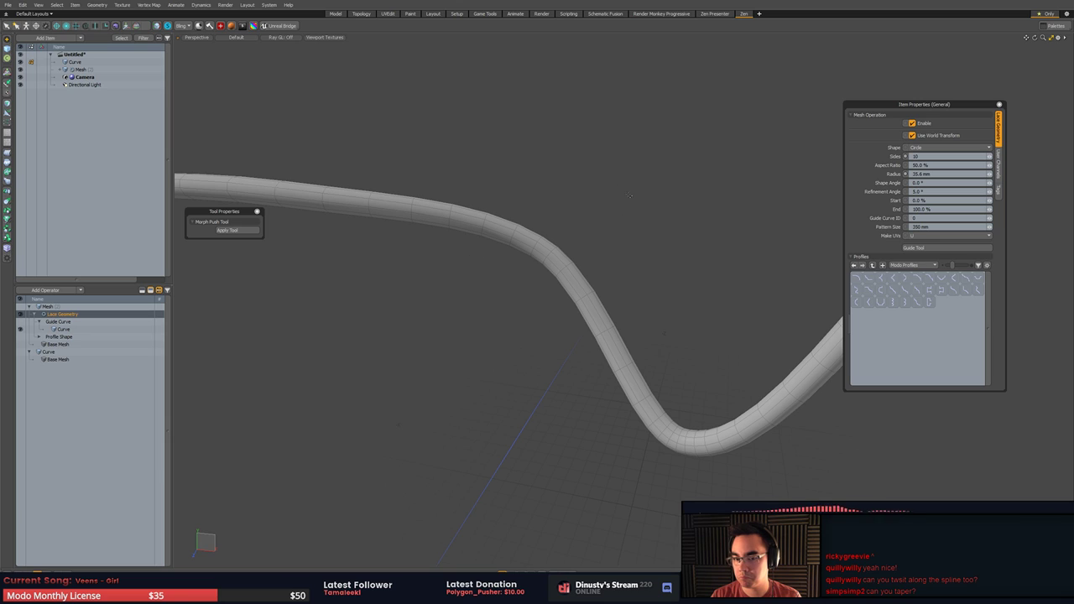
pyautogui.keyDown('alt'); pyautogui.moveTo(630, 195); pyautogui.dragTo(462, 266); pyautogui.keyUp('alt')
pyautogui.press('w')
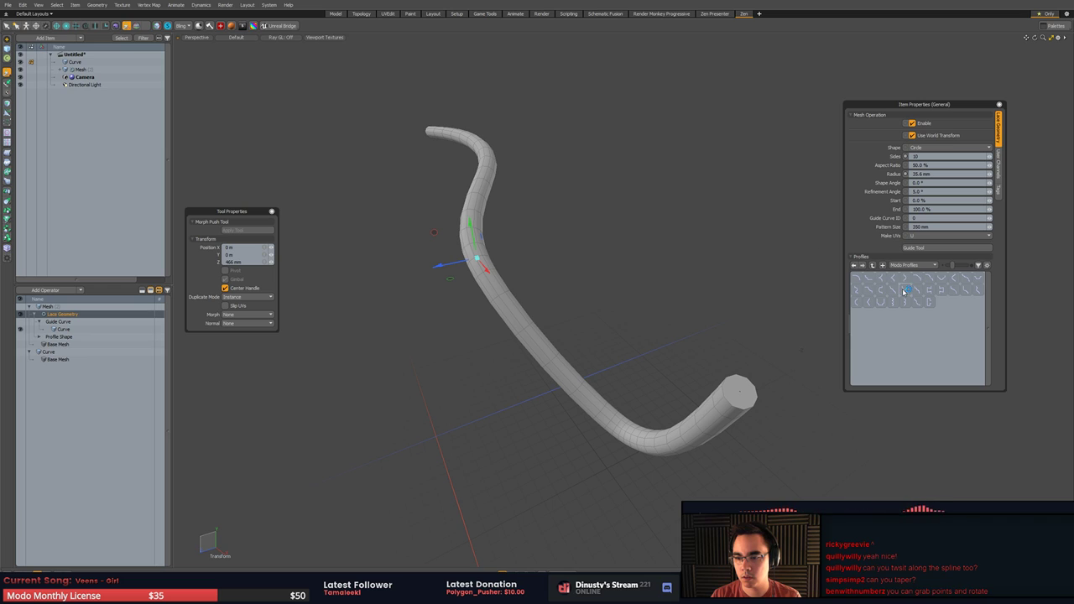
pyautogui.press('q')
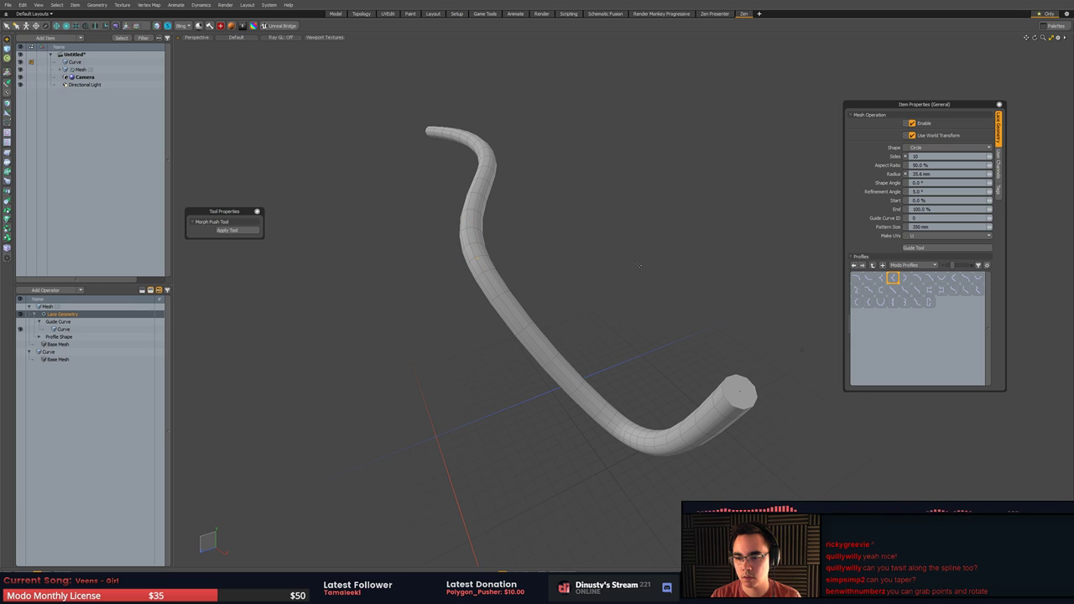
pyautogui.keyDown('alt'); pyautogui.moveTo(638, 295); pyautogui.dragTo(781, 271); pyautogui.keyUp('alt')
# - Try the Oval, Square and Rectangle shapes on the Lace Geometry operation, then return the shape to Circle
pyautogui.click(951, 151)
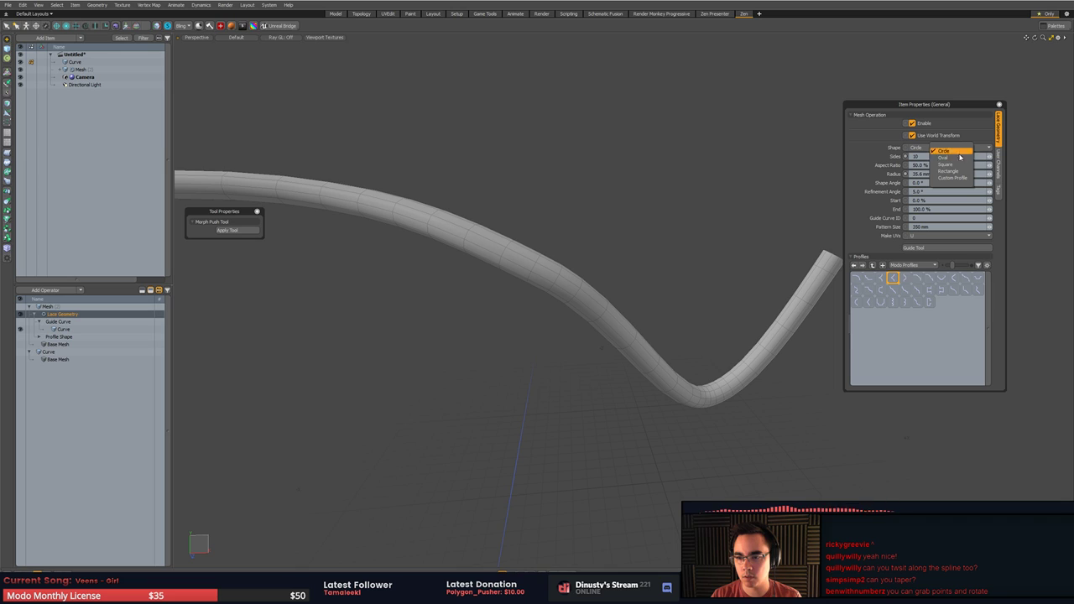
pyautogui.click(952, 162)
pyautogui.keyDown('alt'); pyautogui.moveTo(951, 162); pyautogui.dragTo(585, 258); pyautogui.keyUp('alt')
pyautogui.scroll(-4, 655, 233)
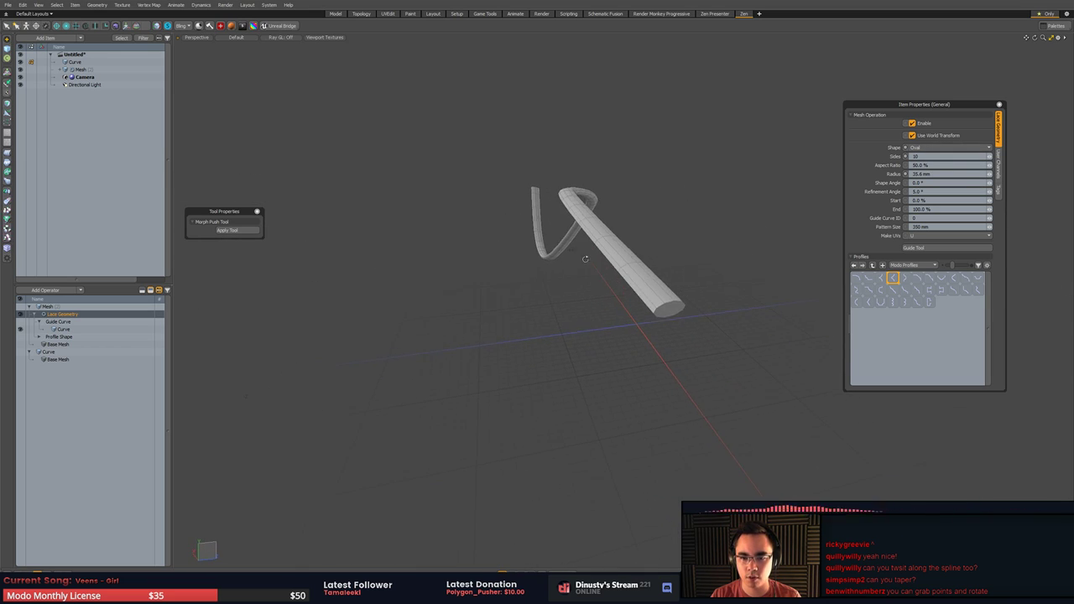
pyautogui.click(946, 147)
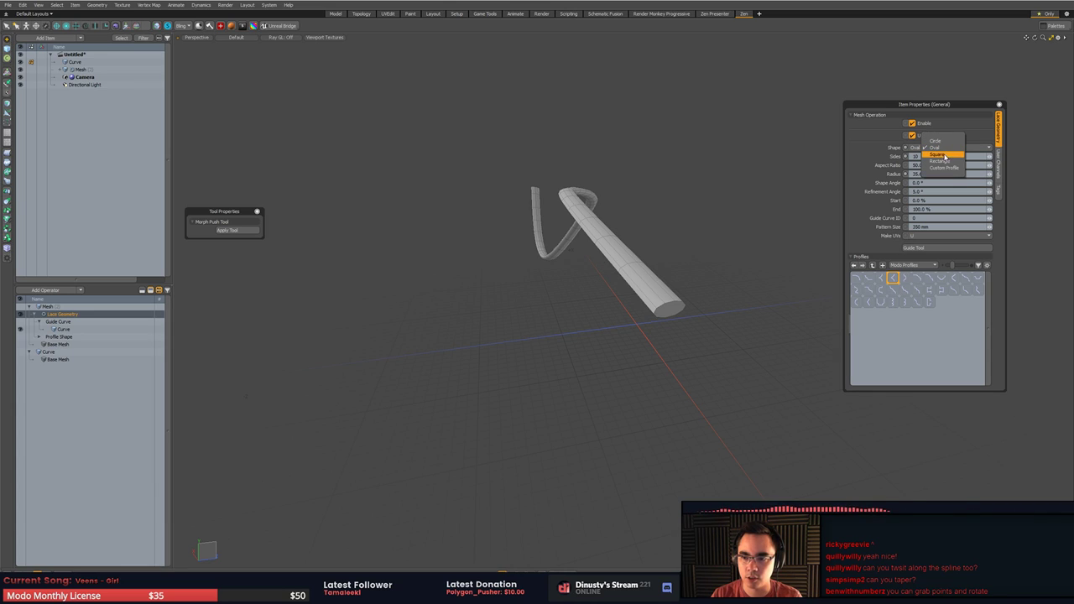
pyautogui.click(946, 159)
pyautogui.click(946, 147)
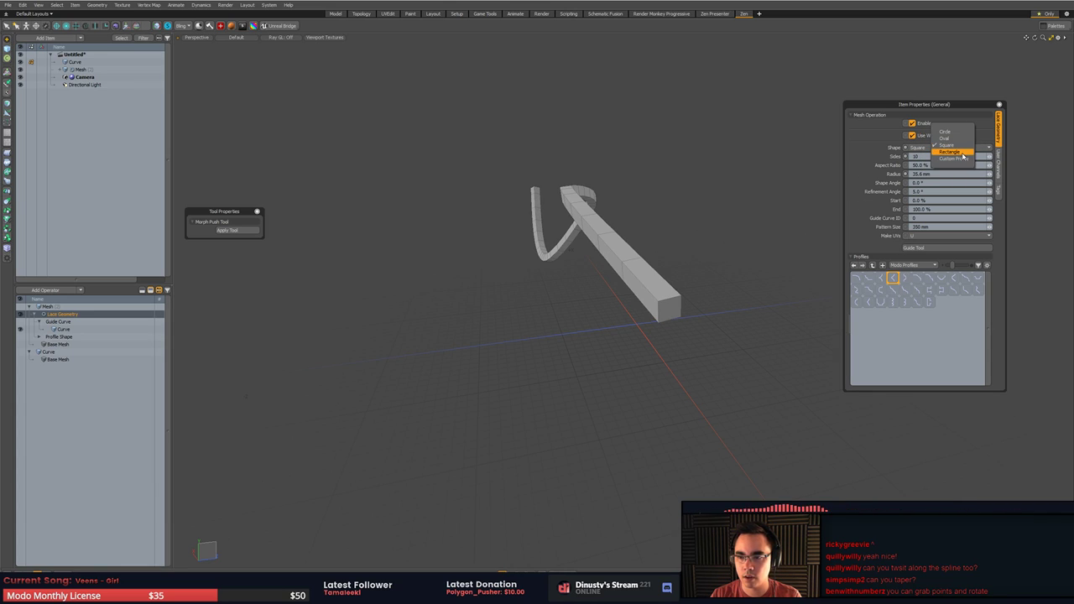
pyautogui.click(948, 155)
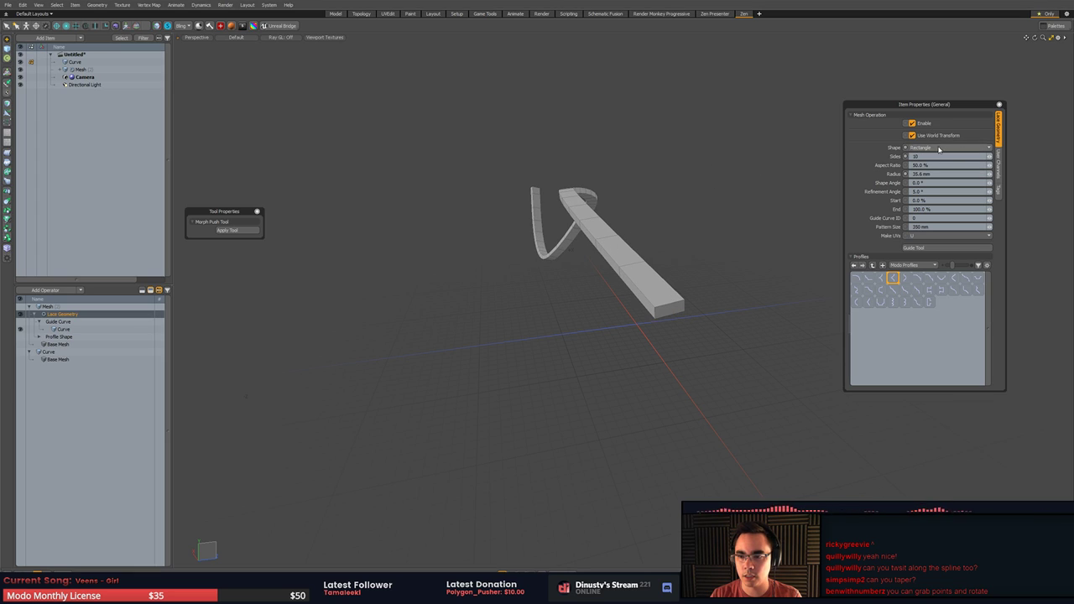
pyautogui.click(948, 147)
pyautogui.click(938, 127)
# - Show the UV view beside the 3D view, place the properties clear of it and frame the tube's full UV layout
pyautogui.keyDown('alt'); pyautogui.moveTo(794, 172); pyautogui.dragTo(659, 210); pyautogui.keyUp('alt')
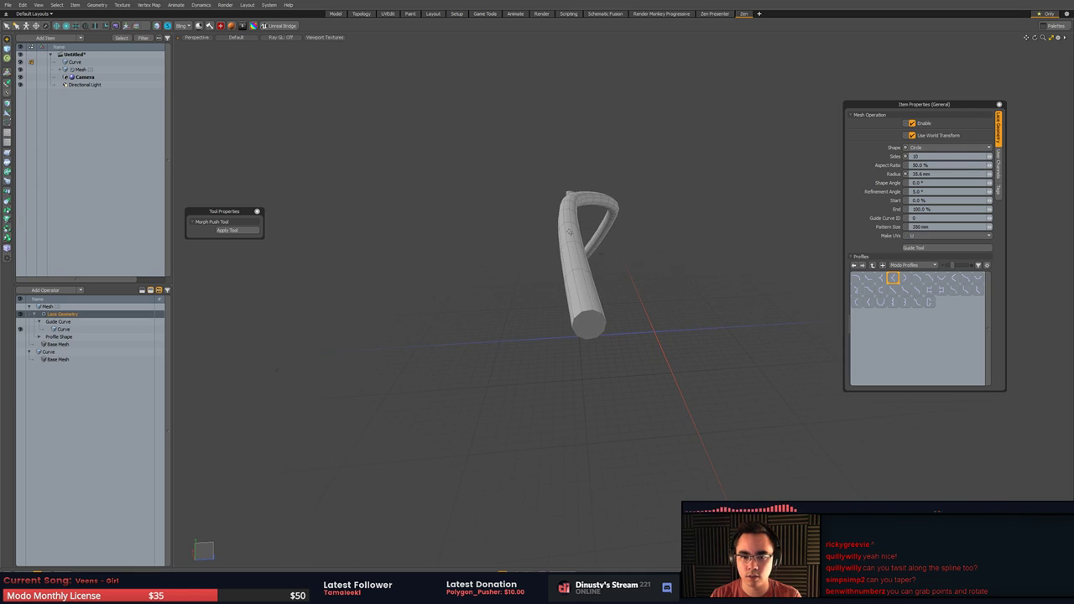
pyautogui.hotkey('ctrl', 'space')
pyautogui.click(604, 213)
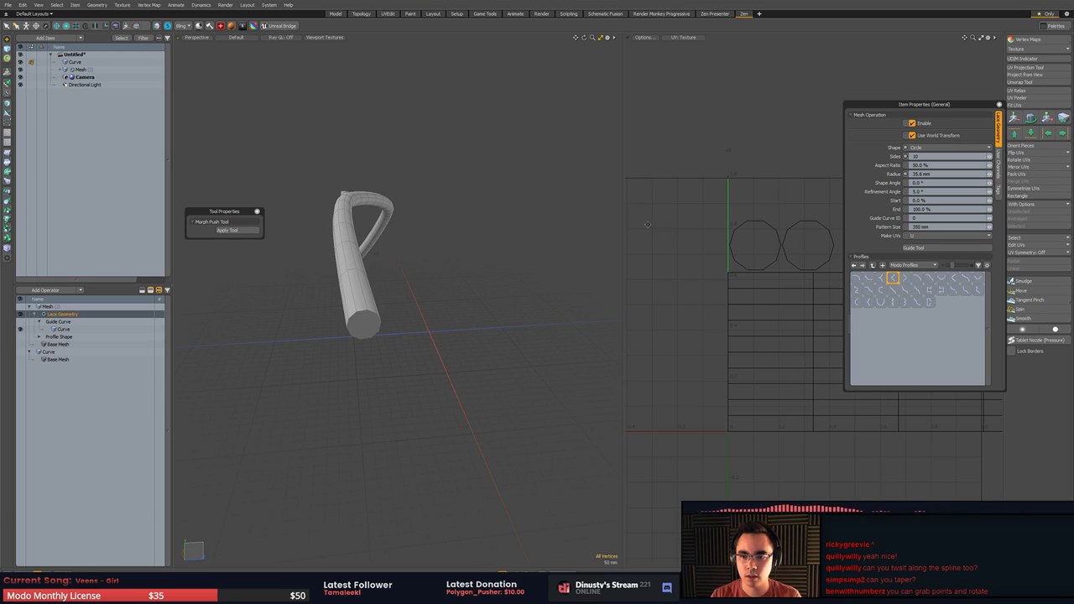
pyautogui.moveTo(890, 104); pyautogui.dragTo(480, 202)
pyautogui.keyDown('ctrl'); pyautogui.keyDown('alt'); pyautogui.moveTo(767, 221); pyautogui.dragTo(599, 211); pyautogui.keyUp('alt'); pyautogui.keyUp('ctrl')
pyautogui.keyDown('ctrl'); pyautogui.keyDown('alt'); pyautogui.moveTo(847, 240); pyautogui.dragTo(887, 242); pyautogui.keyUp('alt'); pyautogui.keyUp('ctrl')
pyautogui.keyDown('alt'); pyautogui.keyDown('shift'); pyautogui.moveTo(764, 252); pyautogui.dragTo(795, 272); pyautogui.keyUp('shift'); pyautogui.keyUp('alt')
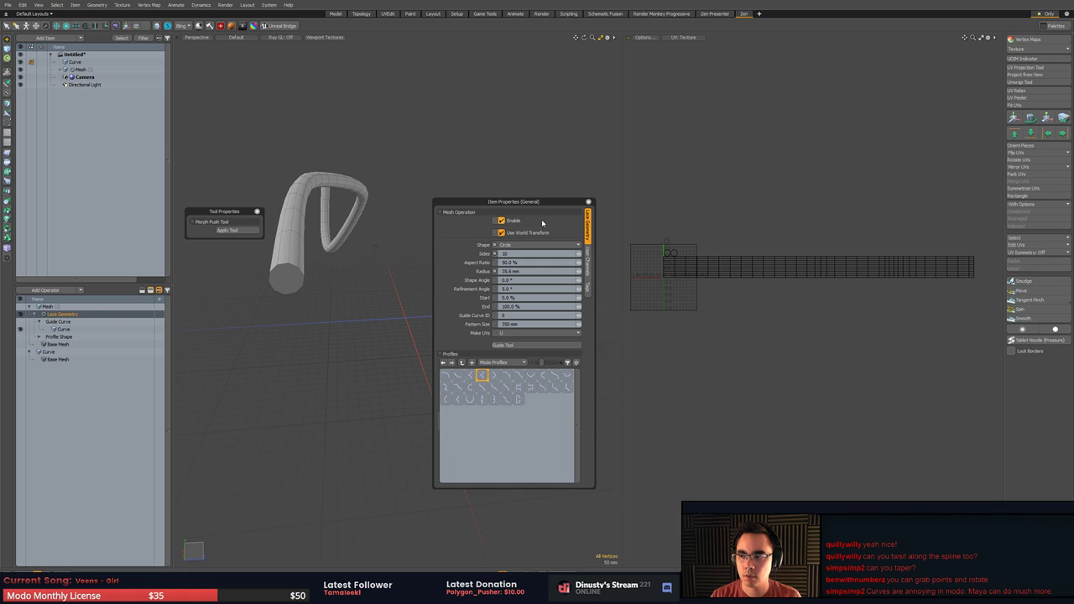
# - Try to rotate a point at the near end of the tube and drop the Rotate tool
pyautogui.keyDown('alt'); pyautogui.moveTo(244, 273); pyautogui.dragTo(276, 319); pyautogui.keyUp('alt')
pyautogui.moveTo(348, 352); pyautogui.dragTo(336, 345, button='right')
pyautogui.scroll(2, 337, 344)
pyautogui.press('e')
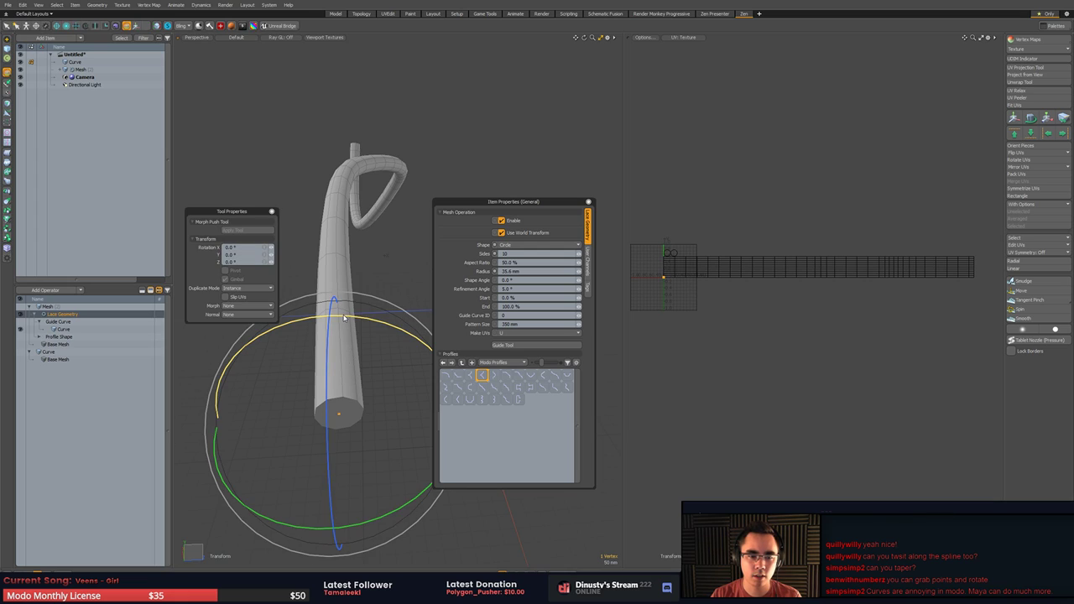
pyautogui.moveTo(344, 315)
pyautogui.mouseDown()
pyautogui.moveTo(393, 320)
pyautogui.moveTo(385, 255)
pyautogui.mouseUp()
pyautogui.moveTo(403, 327); pyautogui.dragTo(618, 363)
pyautogui.press('space')
pyautogui.click(386, 255)
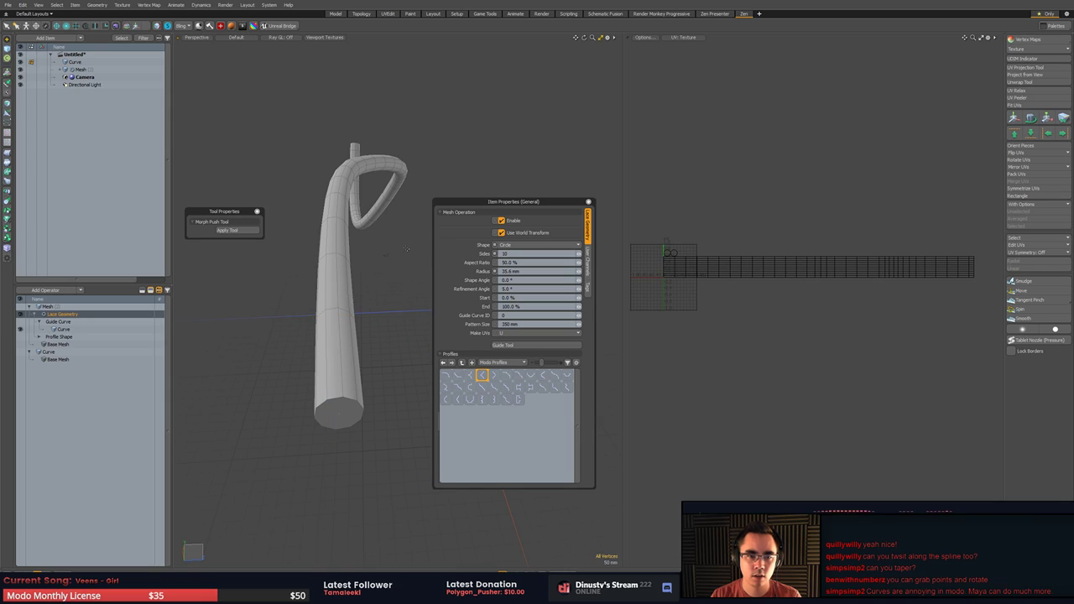
# - Set the Lace Geometry's Pattern Size to 353 mm and its Shape Angle to about 52.3°
pyautogui.scroll(-2, 386, 257)
pyautogui.keyDown('alt'); pyautogui.moveTo(386, 256); pyautogui.dragTo(399, 295); pyautogui.keyUp('alt')
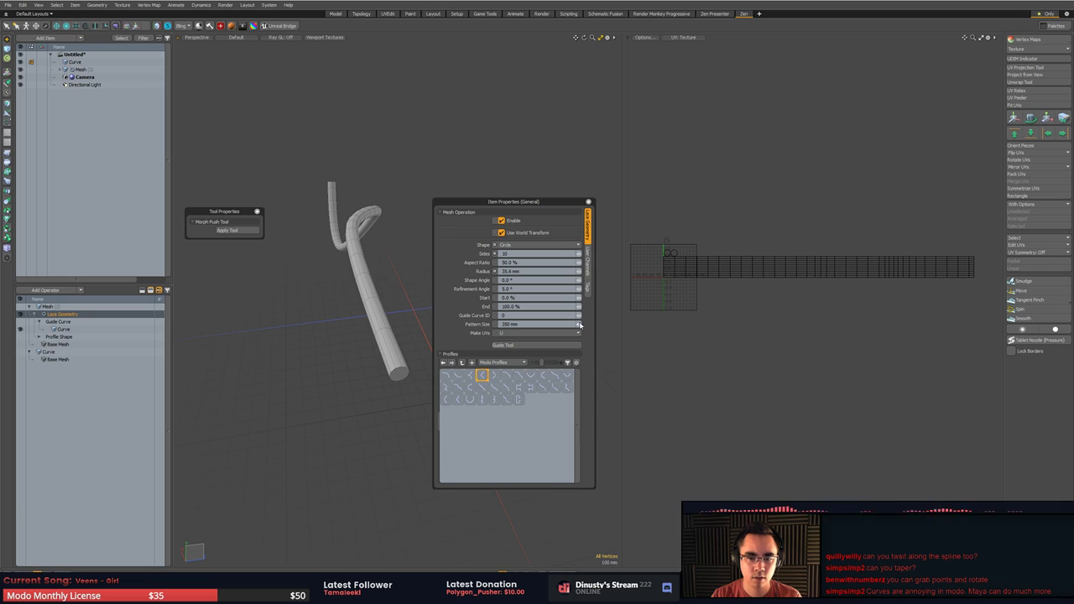
pyautogui.moveTo(580, 326); pyautogui.dragTo(595, 326)
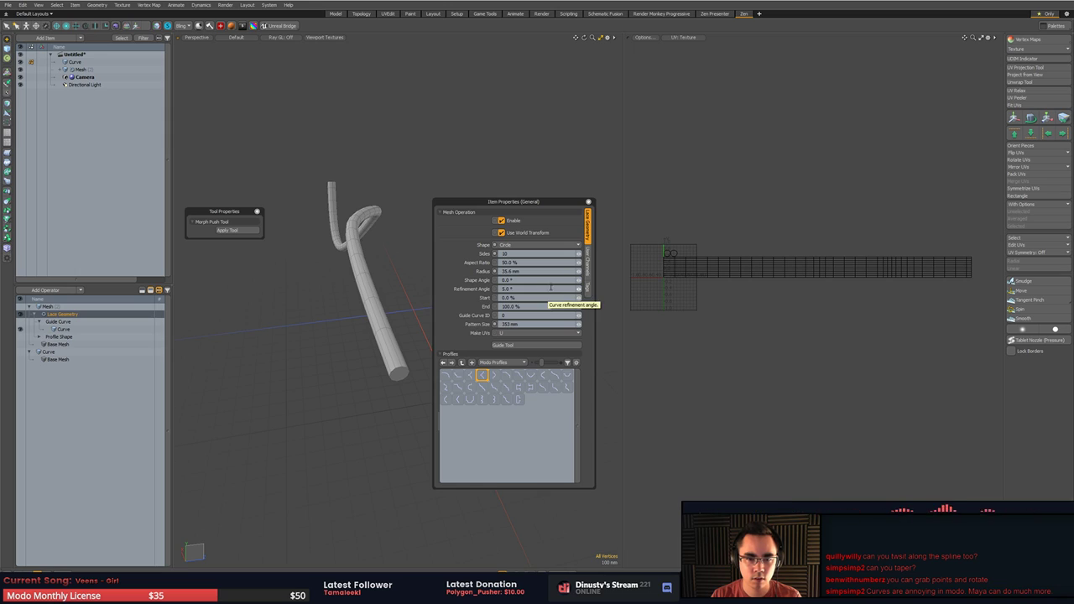
pyautogui.moveTo(579, 280); pyautogui.dragTo(580, 284)
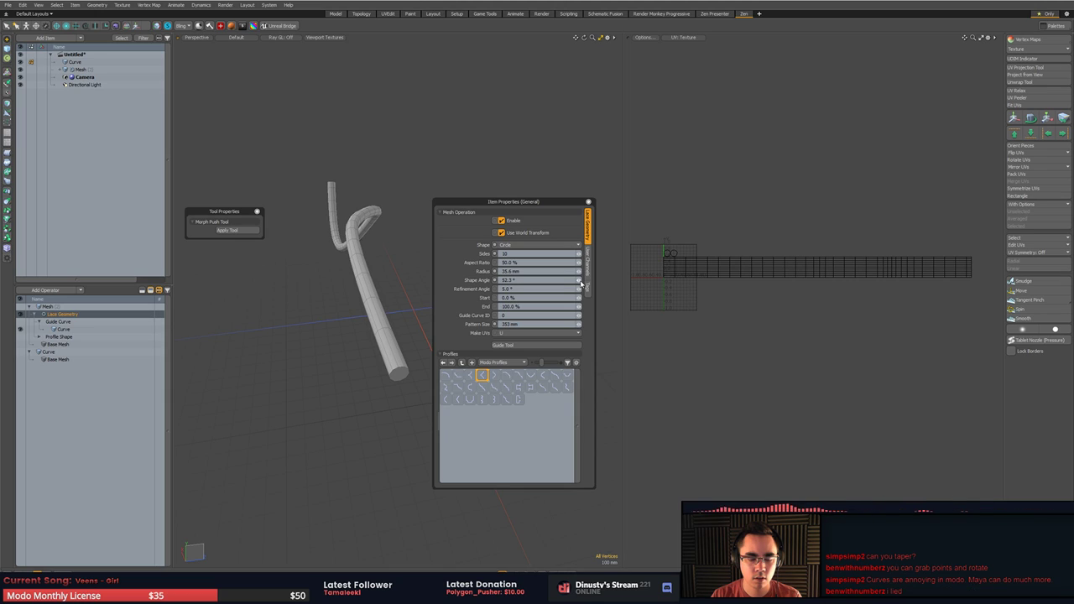
# - Set the lace's Aspect Ratio to 52.0 %, try an End value of 99.5 % and undo the End change
pyautogui.moveTo(579, 309); pyautogui.dragTo(581, 310)
pyautogui.keyDown('alt'); pyautogui.moveTo(323, 285); pyautogui.dragTo(368, 291); pyautogui.keyUp('alt')
pyautogui.moveTo(582, 265); pyautogui.dragTo(583, 266)
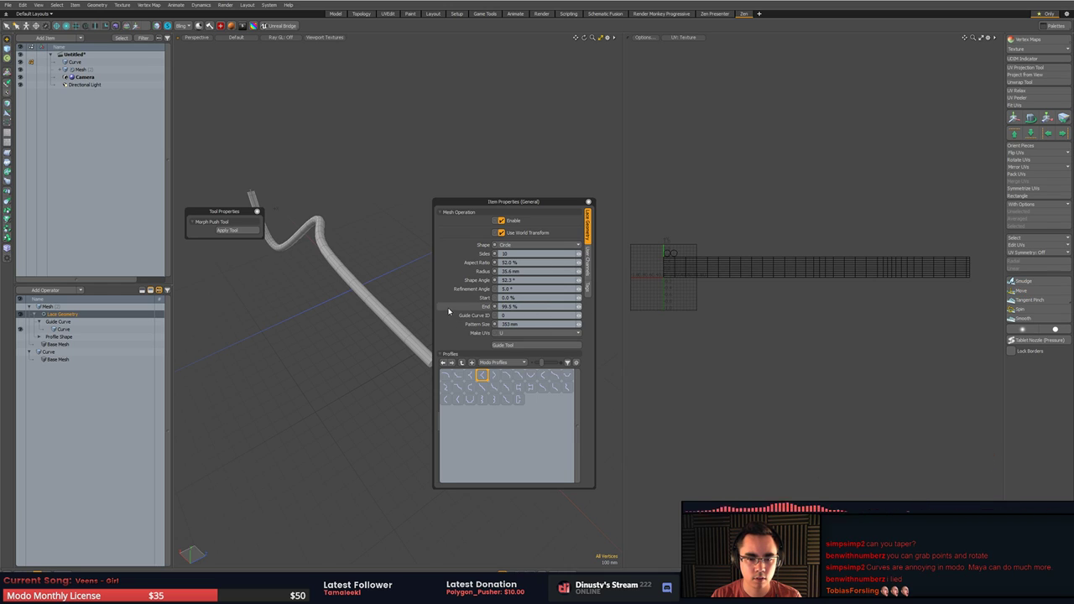
pyautogui.moveTo(487, 308); pyautogui.dragTo(482, 307)
pyautogui.hotkey('ctrl', 'z')
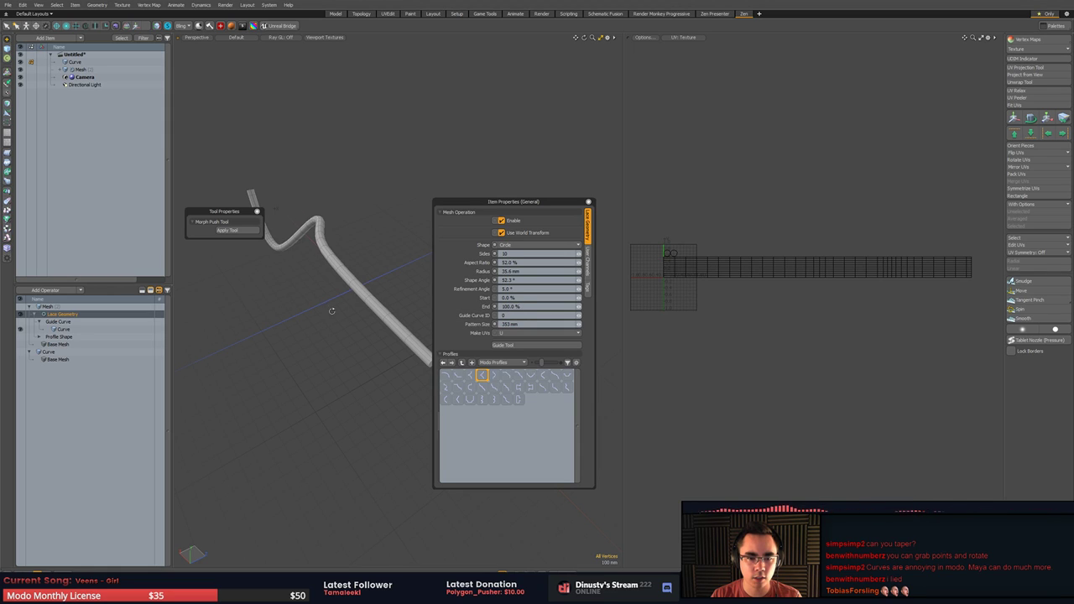
# - Add a copy of the guide curve offset from the tube in the Curve item
pyautogui.keyDown('alt'); pyautogui.moveTo(331, 310); pyautogui.dragTo(311, 321); pyautogui.keyUp('alt')
pyautogui.press('2')
pyautogui.keyDown('alt'); pyautogui.moveTo(325, 277); pyautogui.dragTo(350, 219); pyautogui.keyUp('alt')
pyautogui.press('w')
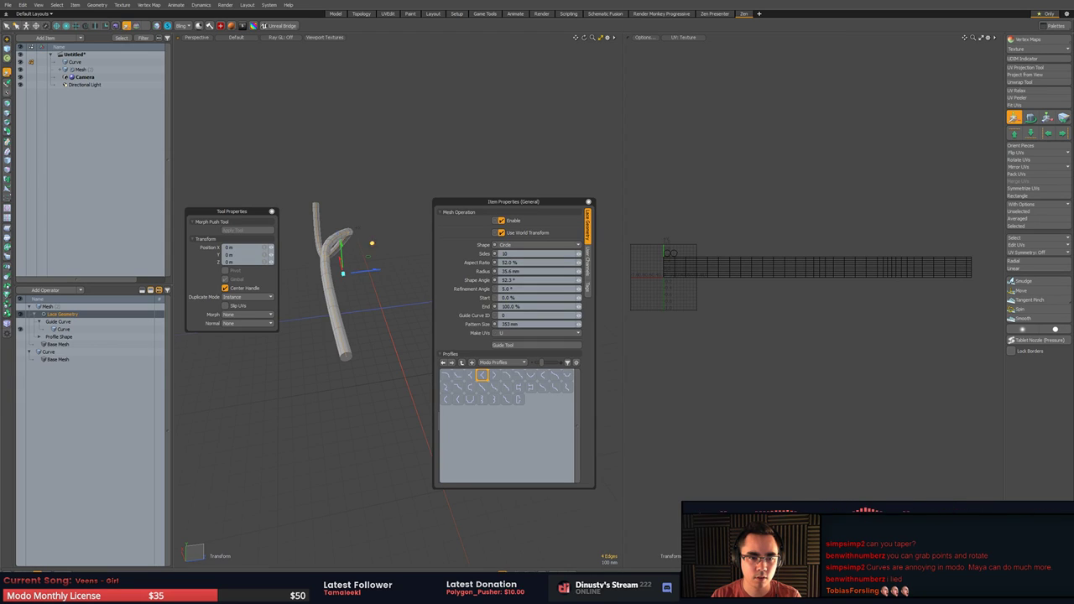
pyautogui.press('1')
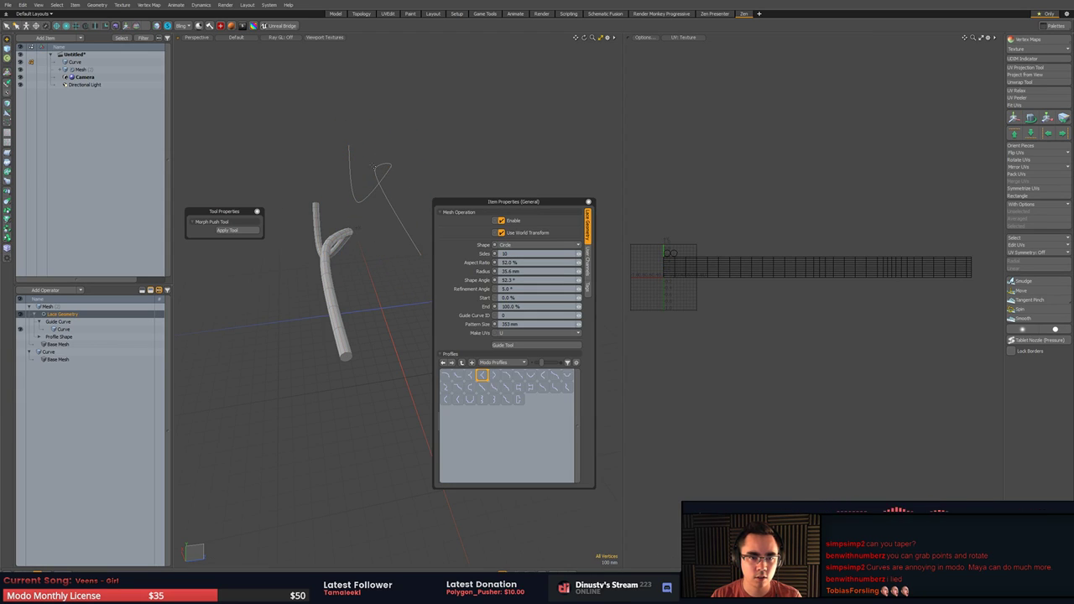
# - Move the point at the bend of the copied guide curve to vary its shape
pyautogui.click(375, 167)
pyautogui.press('w')
pyautogui.keyDown('alt'); pyautogui.moveTo(388, 172); pyautogui.dragTo(387, 202); pyautogui.keyUp('alt')
pyautogui.press('q')
pyautogui.click(357, 197)
# - Select the lace mesh item and rename it as Mesh
pyautogui.press('3')
pyautogui.press('c')
pyautogui.click(120, 70)
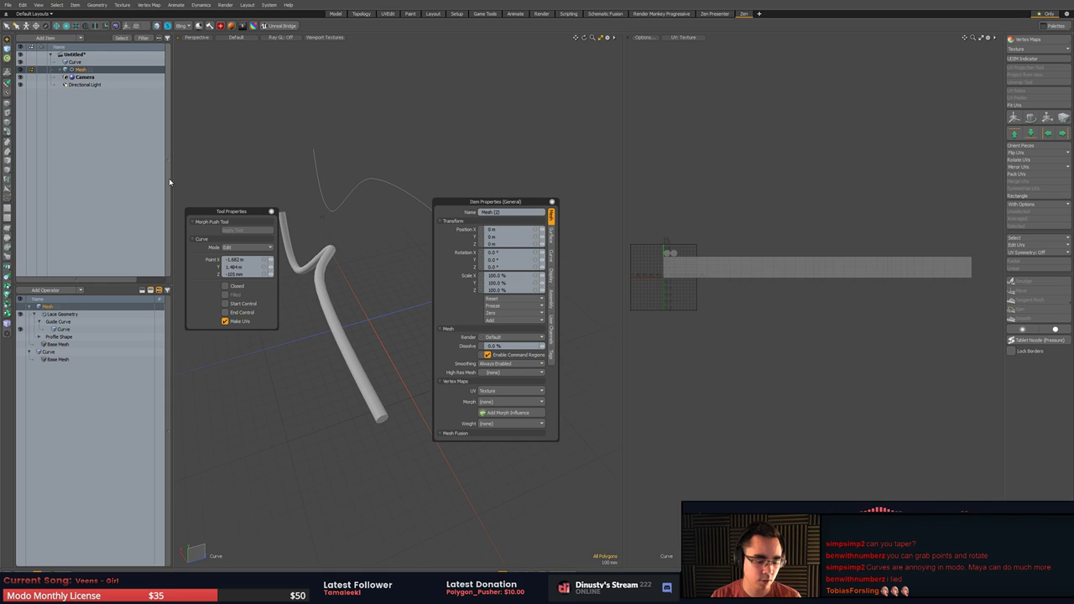
pyautogui.click(82, 80)
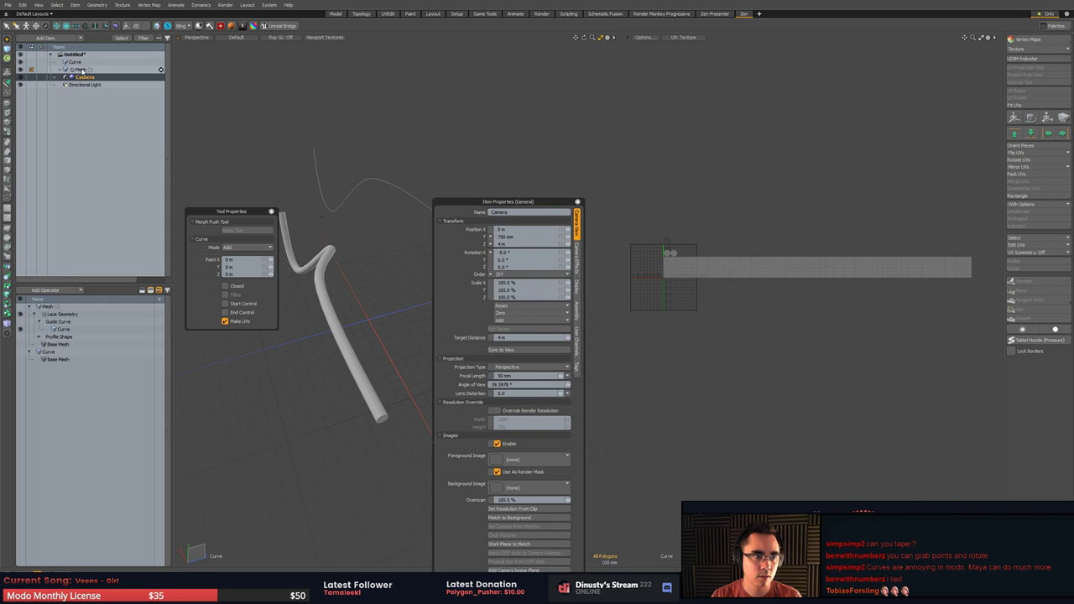
pyautogui.click(82, 70)
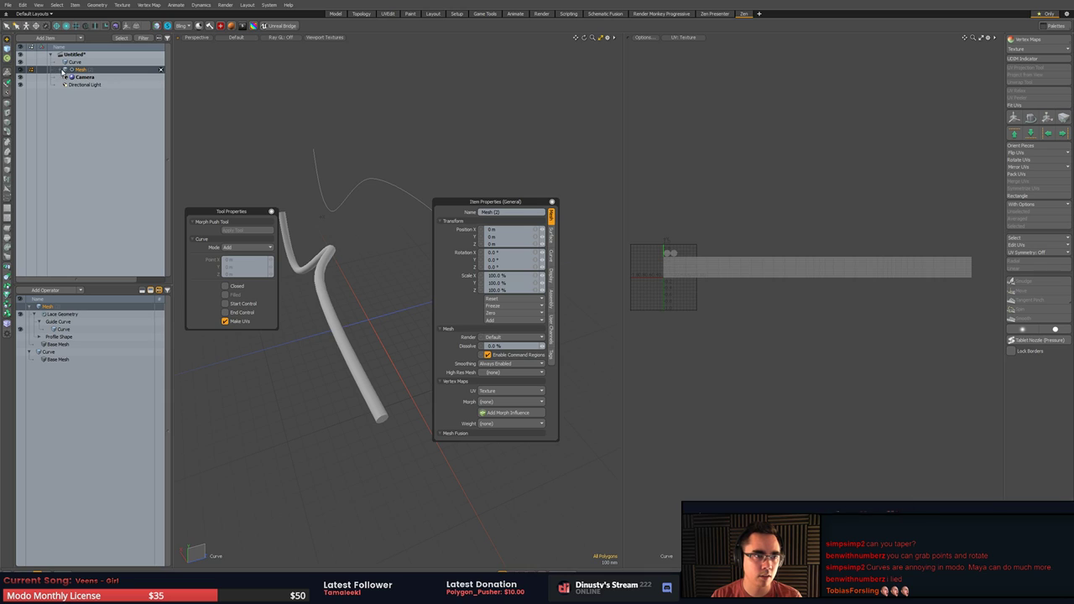
pyautogui.doubleClick(64, 70)
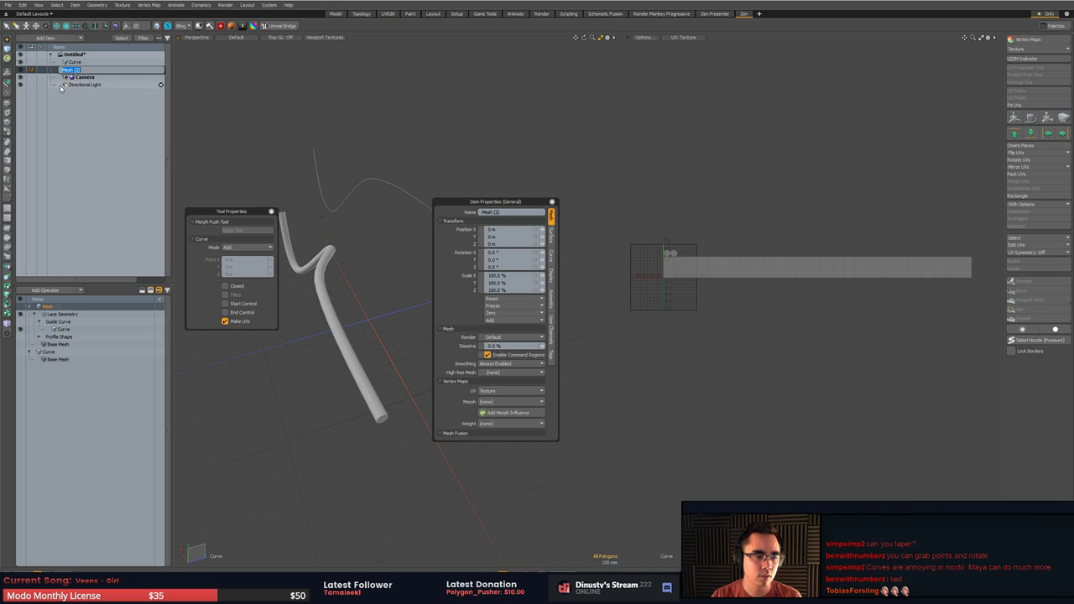
pyautogui.write('Mesh')
pyautogui.press('Return')
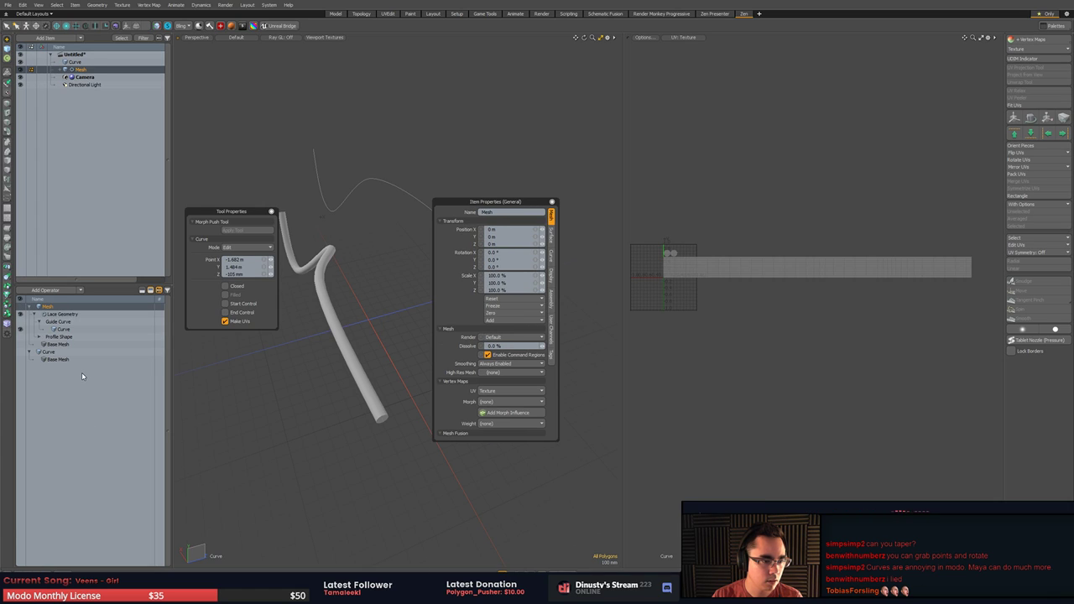
# - Duplicate the lace mesh item together with its Lace Geometry operation
pyautogui.click(82, 377)
pyautogui.press('1')
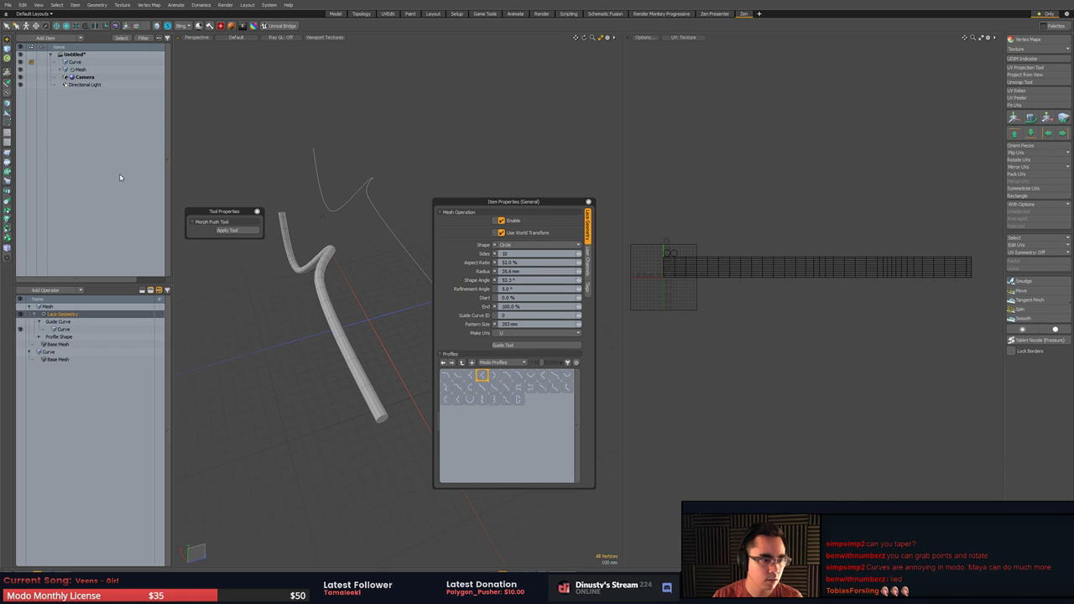
pyautogui.click(87, 69)
pyautogui.rightClick(90, 73)
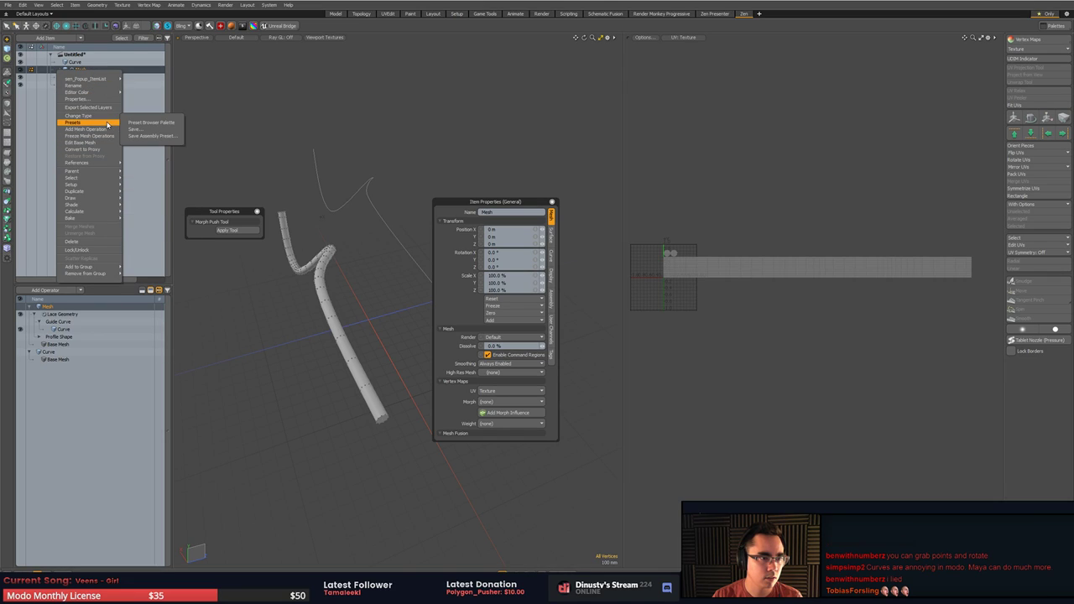
pyautogui.click(143, 198)
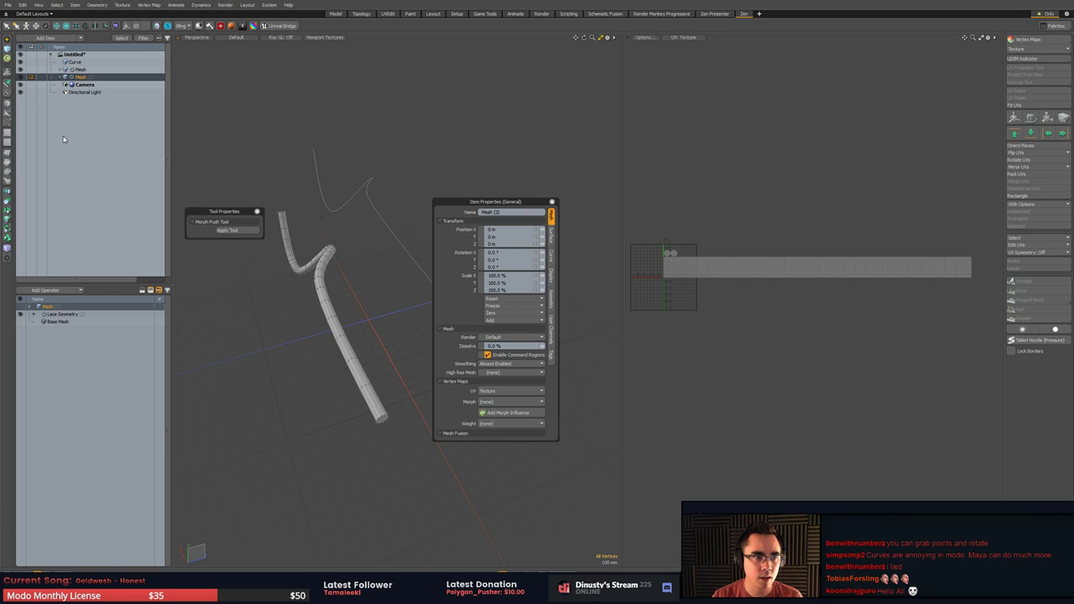
# - Set the duplicated Lace Geometry's Guide Curve ID to 1 so its tube follows the second curve
pyautogui.click(62, 314)
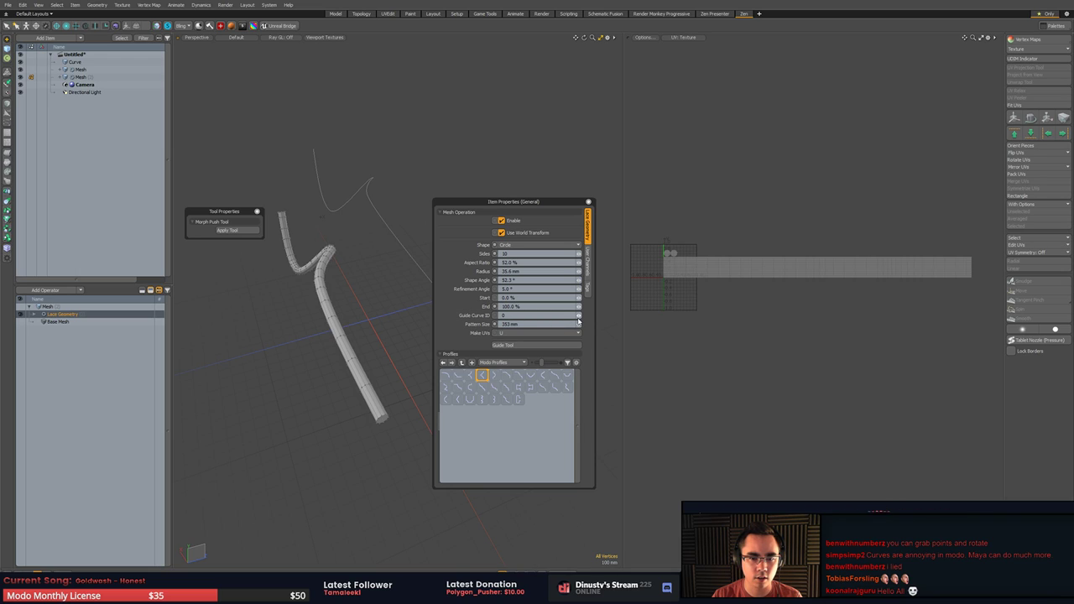
pyautogui.click(579, 316)
pyautogui.keyDown('alt'); pyautogui.moveTo(397, 163); pyautogui.dragTo(384, 206); pyautogui.keyUp('alt')
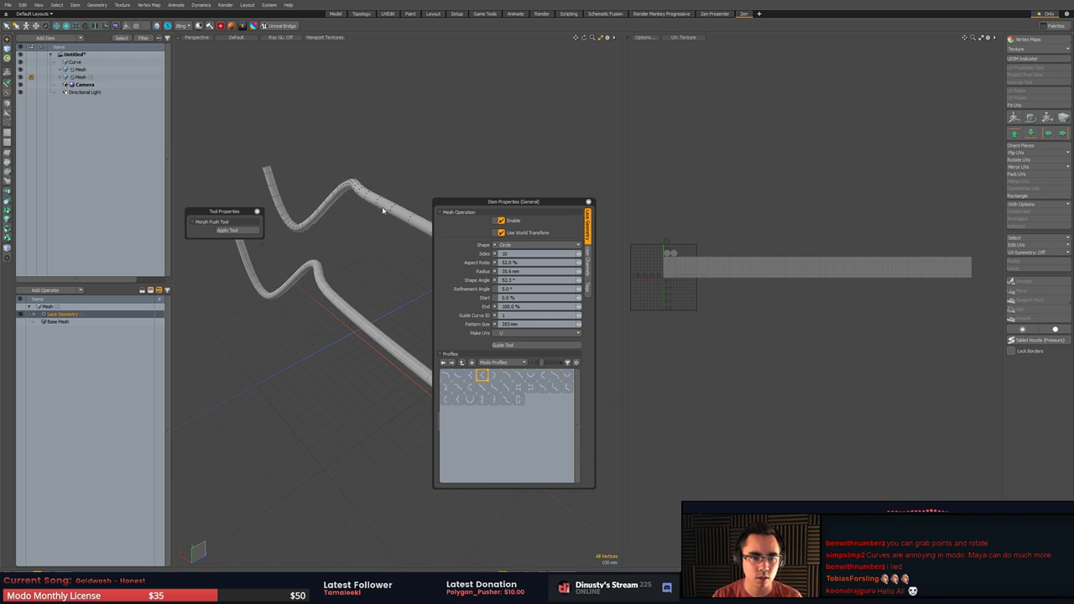
# - Edit the points of the Curve item, moving the second curve's bend toward the first tube
pyautogui.click(382, 202)
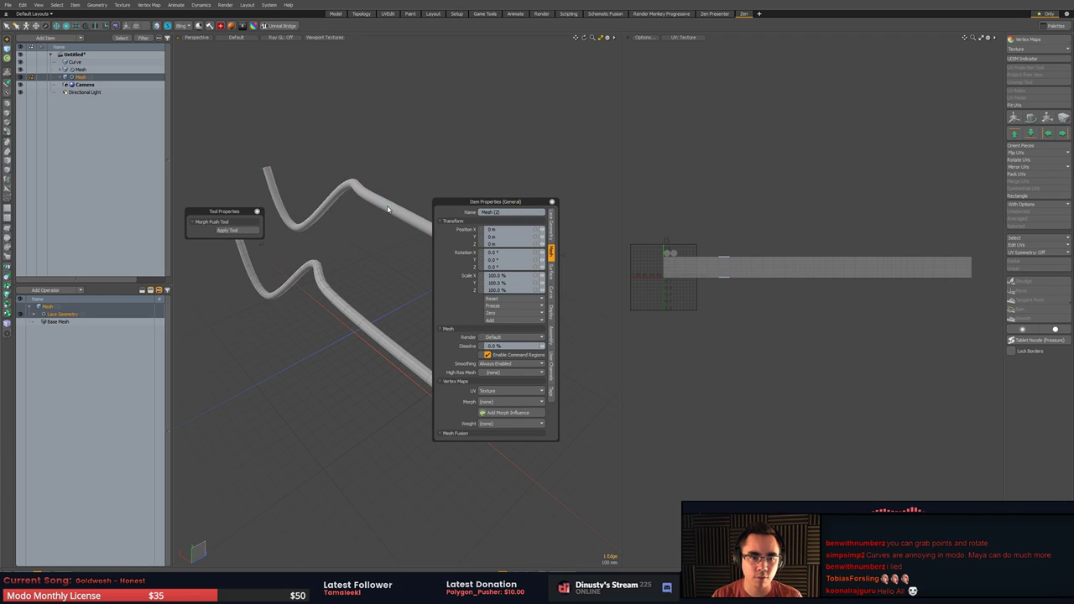
pyautogui.click(75, 62)
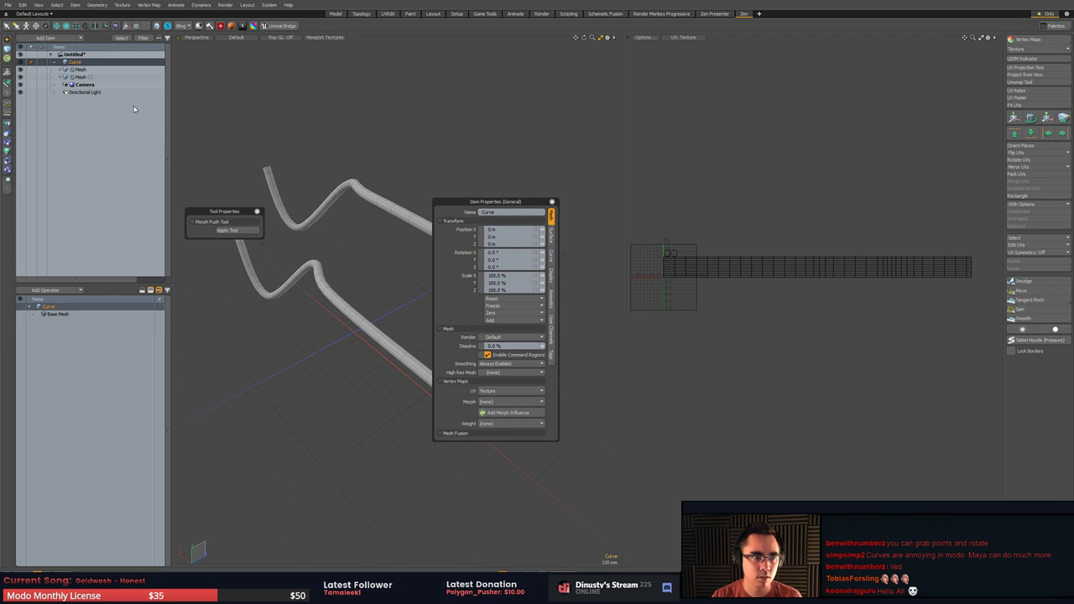
pyautogui.press('2')
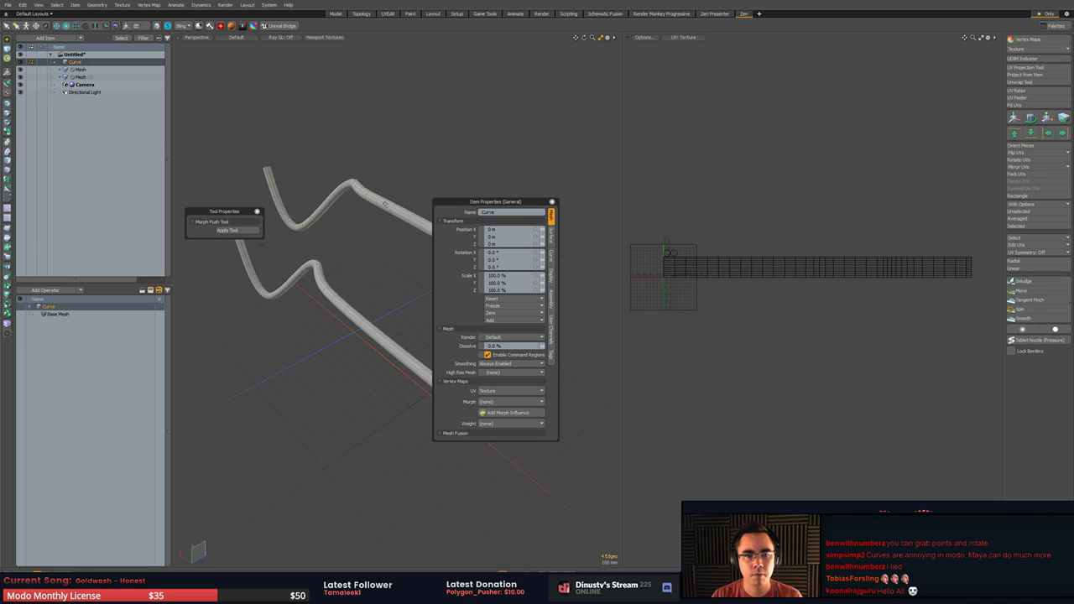
pyautogui.press('1')
pyautogui.moveTo(339, 183)
pyautogui.mouseDown(button='right')
pyautogui.moveTo(377, 202)
pyautogui.moveTo(375, 184)
pyautogui.mouseUp(button='right')
pyautogui.press('w')
pyautogui.moveTo(379, 182)
pyautogui.keyDown('alt'); pyautogui.mouseDown()
pyautogui.moveTo(343, 210)
pyautogui.moveTo(428, 199)
pyautogui.moveTo(369, 210)
pyautogui.moveTo(317, 136)
pyautogui.mouseUp(); pyautogui.keyUp('alt')
pyautogui.press('q')
pyautogui.click(402, 184)
pyautogui.press('w')
pyautogui.keyDown('alt'); pyautogui.moveTo(403, 180); pyautogui.dragTo(389, 158); pyautogui.keyUp('alt')
pyautogui.moveTo(423, 112)
pyautogui.mouseDown()
pyautogui.moveTo(407, 158)
pyautogui.moveTo(361, 210)
pyautogui.moveTo(396, 197)
pyautogui.mouseUp()
pyautogui.press('q')
# - Move further curve points so the two tubes cross and twist around each other
pyautogui.moveTo(355, 138)
pyautogui.mouseDown(button='right')
pyautogui.moveTo(364, 173)
pyautogui.moveTo(379, 158)
pyautogui.mouseUp(button='right')
pyautogui.press('w')
pyautogui.moveTo(381, 156)
pyautogui.keyDown('alt'); pyautogui.mouseDown()
pyautogui.moveTo(389, 153)
pyautogui.moveTo(386, 230)
pyautogui.mouseUp(); pyautogui.keyUp('alt')
pyautogui.keyDown('alt'); pyautogui.moveTo(386, 230); pyautogui.dragTo(382, 255); pyautogui.keyUp('alt')
pyautogui.press('q')
pyautogui.moveTo(356, 178)
pyautogui.mouseDown(button='right')
pyautogui.moveTo(369, 206)
pyautogui.moveTo(384, 183)
pyautogui.mouseUp(button='right')
pyautogui.press('w')
pyautogui.moveTo(385, 183)
pyautogui.keyDown('alt'); pyautogui.mouseDown()
pyautogui.moveTo(385, 168)
pyautogui.moveTo(328, 225)
pyautogui.moveTo(344, 224)
pyautogui.mouseUp(); pyautogui.keyUp('alt')
pyautogui.keyDown('alt'); pyautogui.moveTo(344, 224); pyautogui.dragTo(423, 229); pyautogui.keyUp('alt')
pyautogui.press('q')
pyautogui.press('w')
pyautogui.press('q')
pyautogui.click(337, 200)
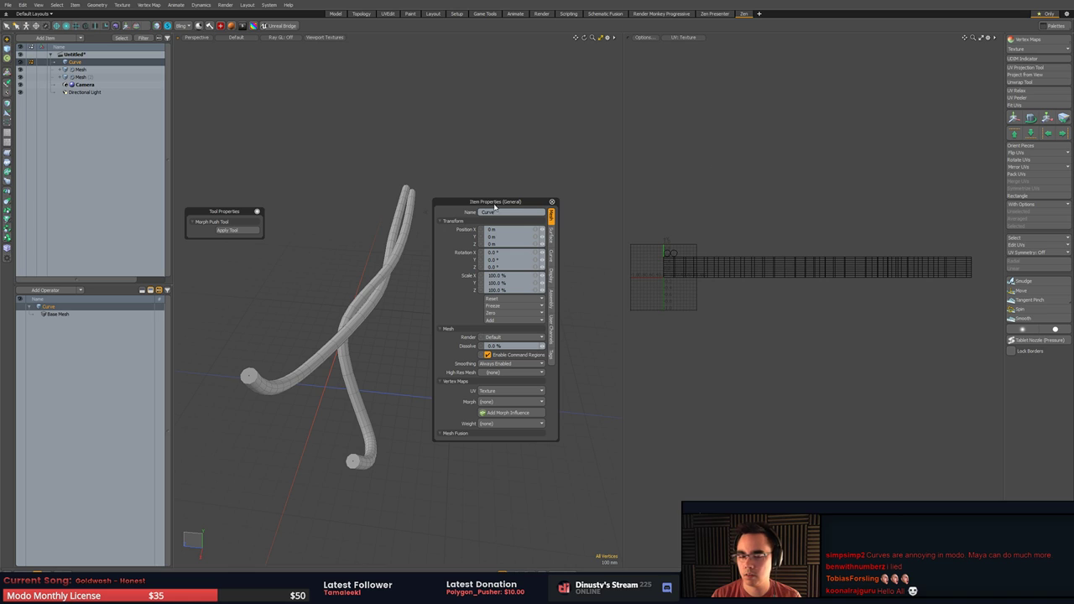
# - Place the item properties clear of the tubes and enlarge the 3D view to fill the workspace
pyautogui.moveTo(494, 206); pyautogui.dragTo(841, 216)
pyautogui.press('KP_0')
pyautogui.keyDown('alt'); pyautogui.moveTo(685, 200); pyautogui.dragTo(555, 210); pyautogui.keyUp('alt')
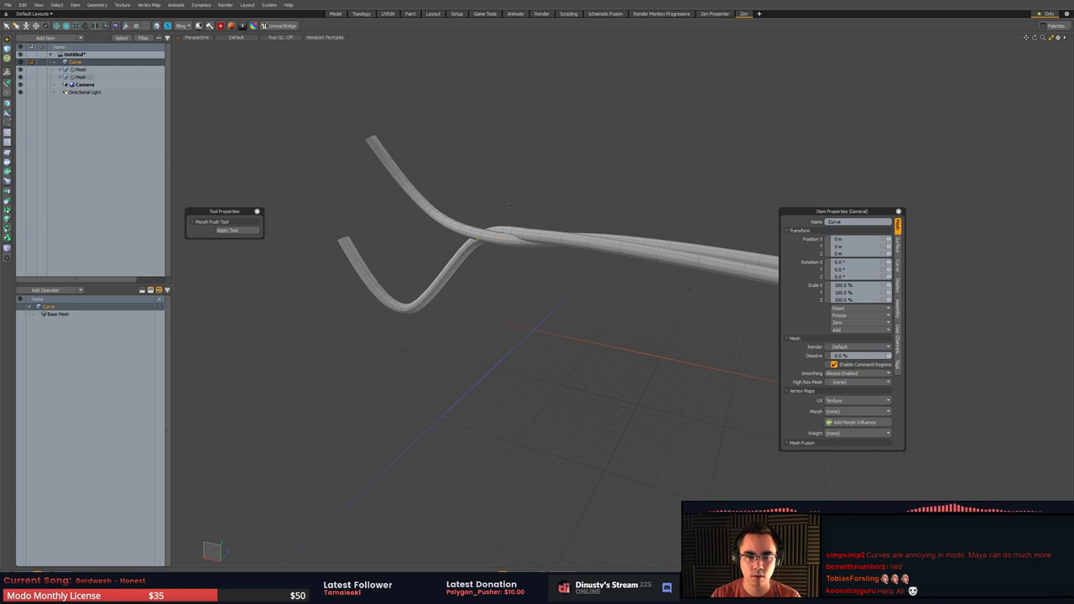
# - Adjust the curve points near the crossing so the two tubes lie closely wrapped together
pyautogui.keyDown('alt'); pyautogui.moveTo(521, 229); pyautogui.dragTo(489, 199); pyautogui.keyUp('alt')
pyautogui.press('w')
pyautogui.keyDown('alt'); pyautogui.moveTo(489, 199); pyautogui.dragTo(365, 244); pyautogui.keyUp('alt')
pyautogui.press('q')
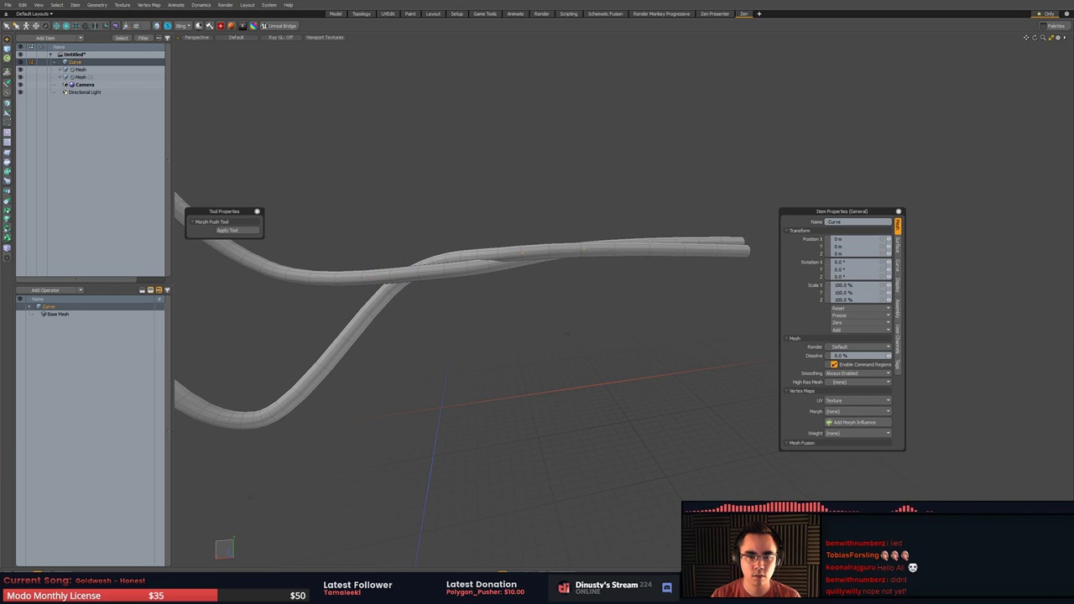
pyautogui.press('w')
pyautogui.moveTo(522, 251)
pyautogui.mouseDown()
pyautogui.moveTo(522, 233)
pyautogui.moveTo(511, 240)
pyautogui.moveTo(515, 253)
pyautogui.mouseUp()
pyautogui.press('q')
# - Copy the polygons of both lace meshes into a new mesh item and hide the two procedural originals
pyautogui.scroll(-3, 522, 234)
pyautogui.click(513, 251)
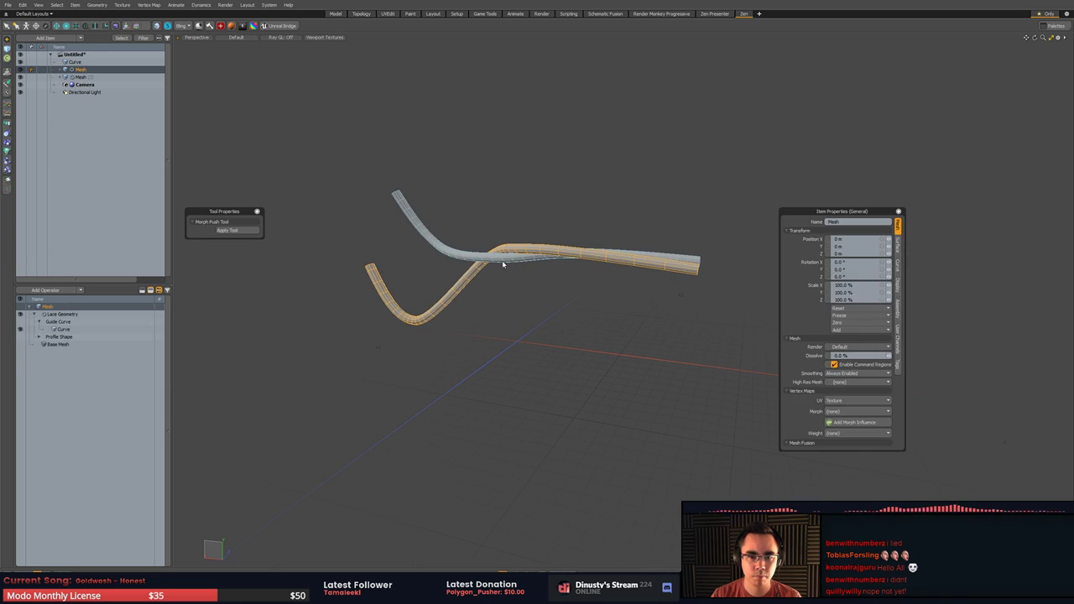
pyautogui.keyDown('shift'); pyautogui.click(503, 261); pyautogui.keyUp('shift')
pyautogui.press('3')
pyautogui.moveTo(377, 115)
pyautogui.mouseDown(button='right')
pyautogui.moveTo(781, 129)
pyautogui.moveTo(772, 120)
pyautogui.mouseUp(button='right')
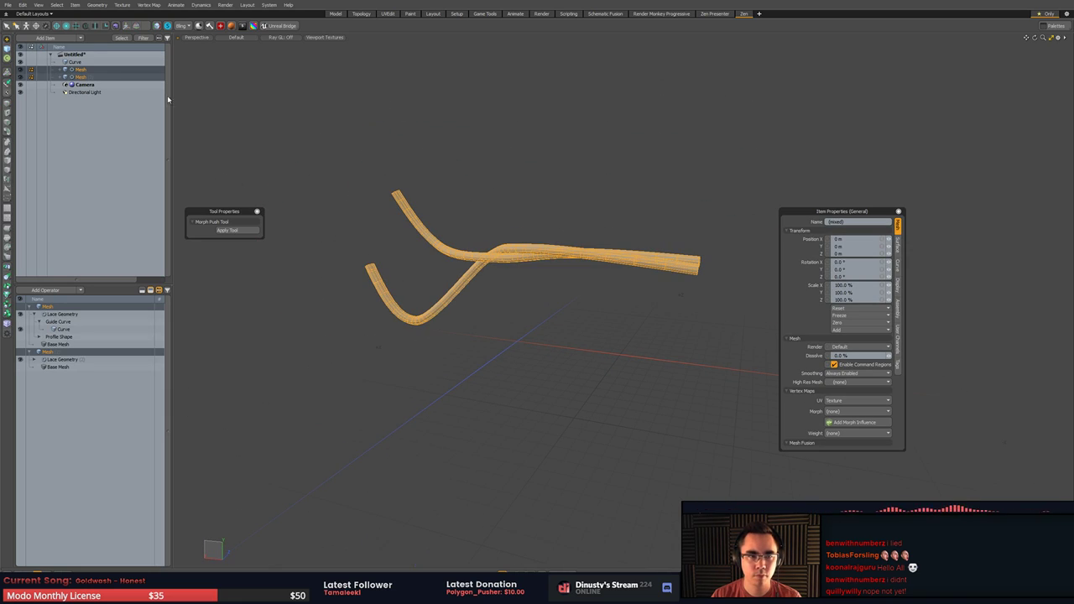
pyautogui.click(89, 64)
pyautogui.press('n')
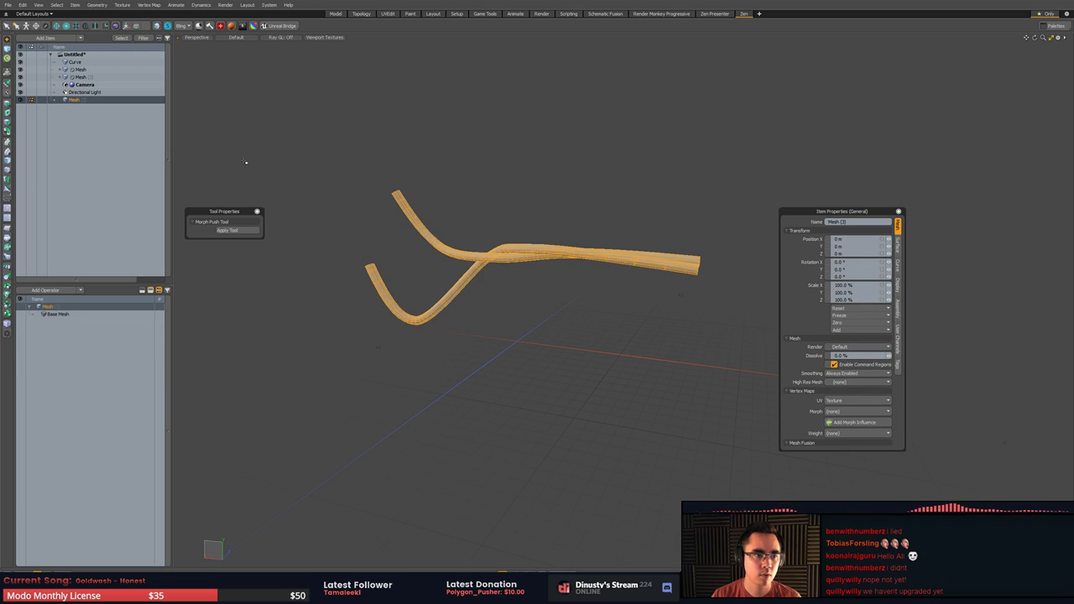
pyautogui.click(429, 194)
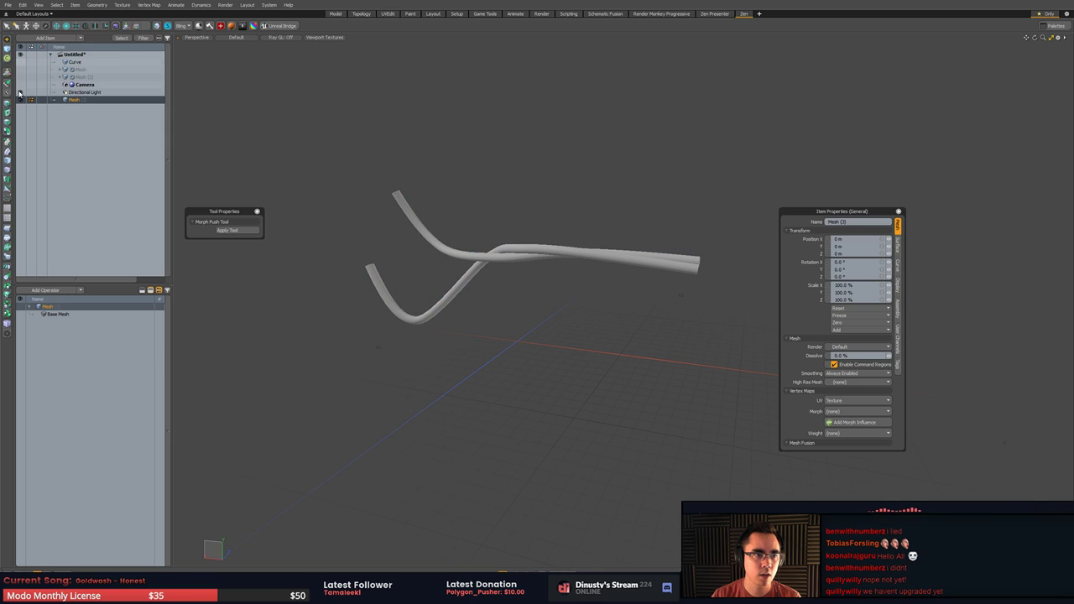
# - Filter lights and cameras out of the item list
pyautogui.click(83, 86)
pyautogui.keyDown('shift'); pyautogui.click(81, 93); pyautogui.keyUp('shift')
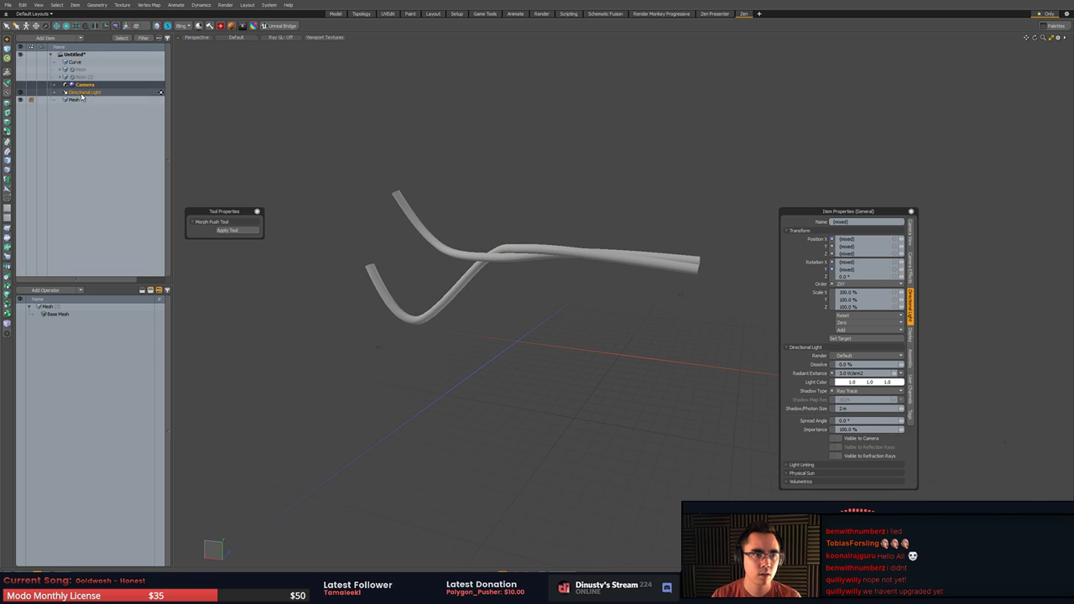
pyautogui.keyDown('alt'); pyautogui.moveTo(449, 88); pyautogui.dragTo(441, 129); pyautogui.keyUp('alt')
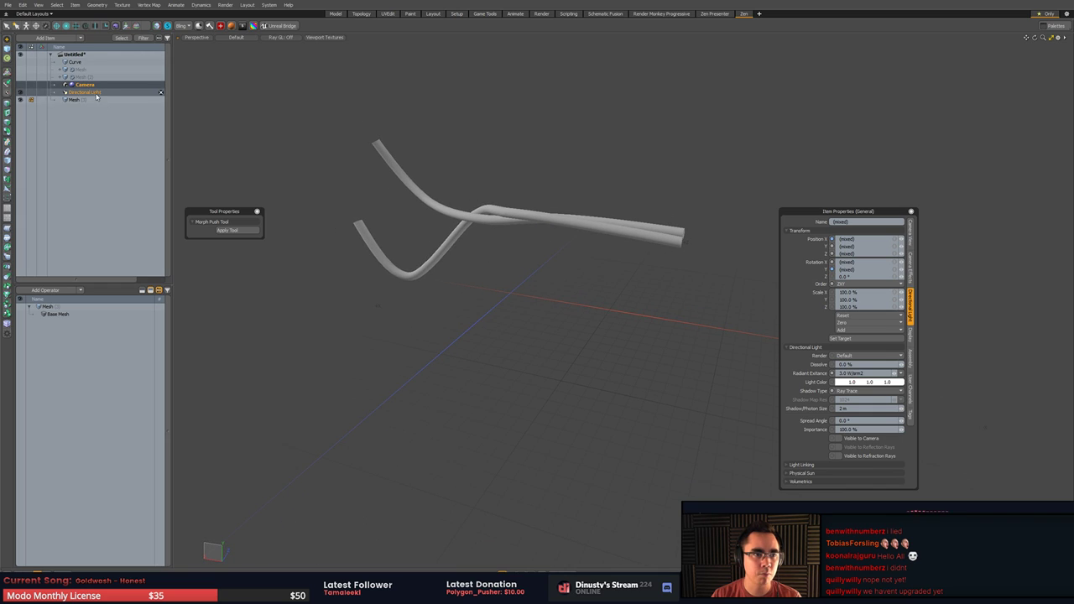
pyautogui.click(143, 38)
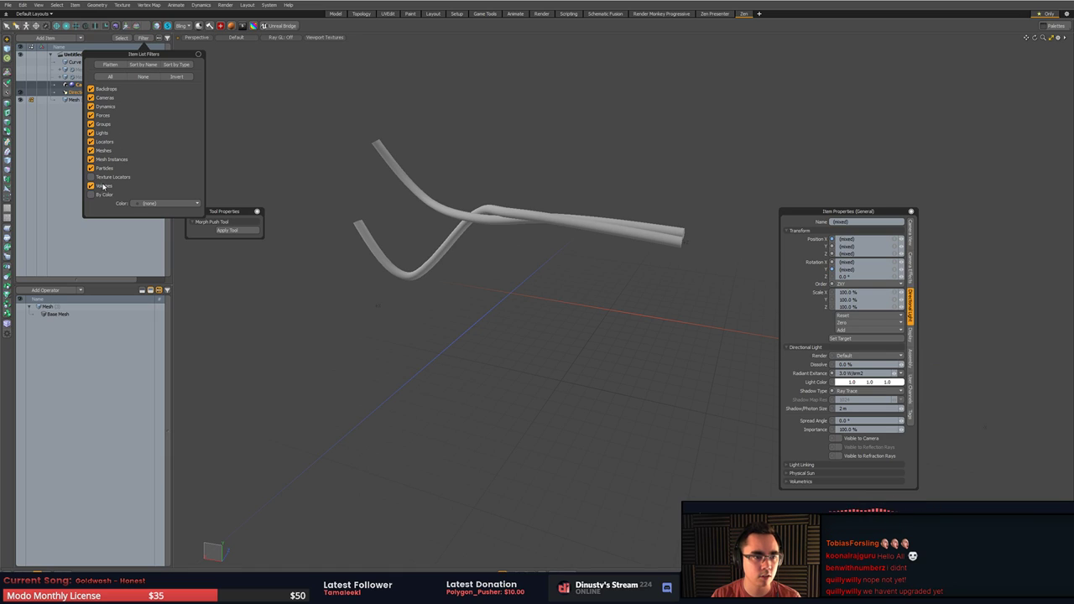
pyautogui.click(91, 133)
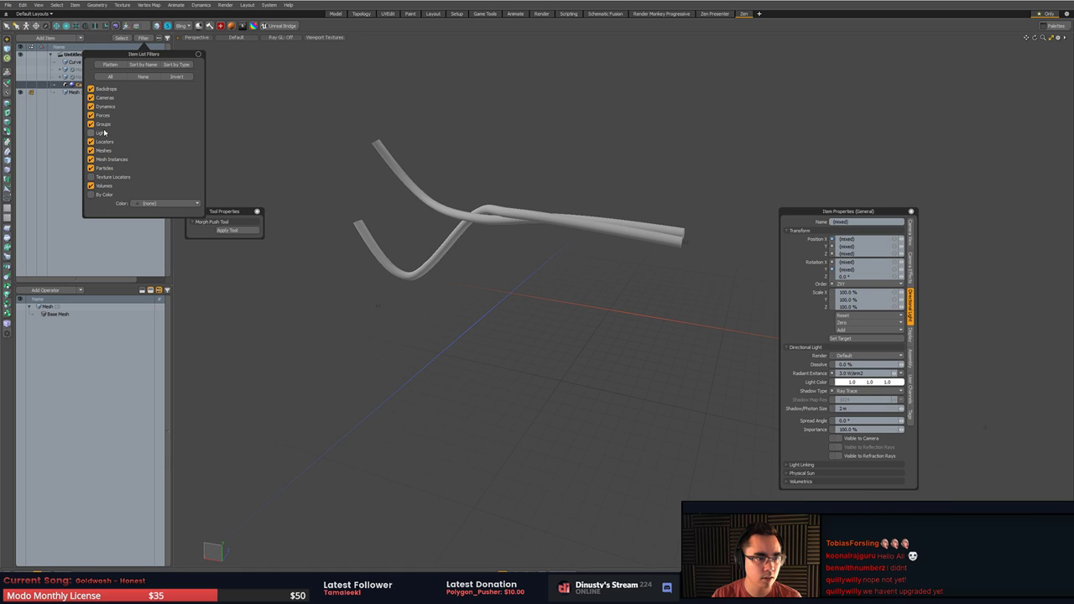
pyautogui.click(92, 98)
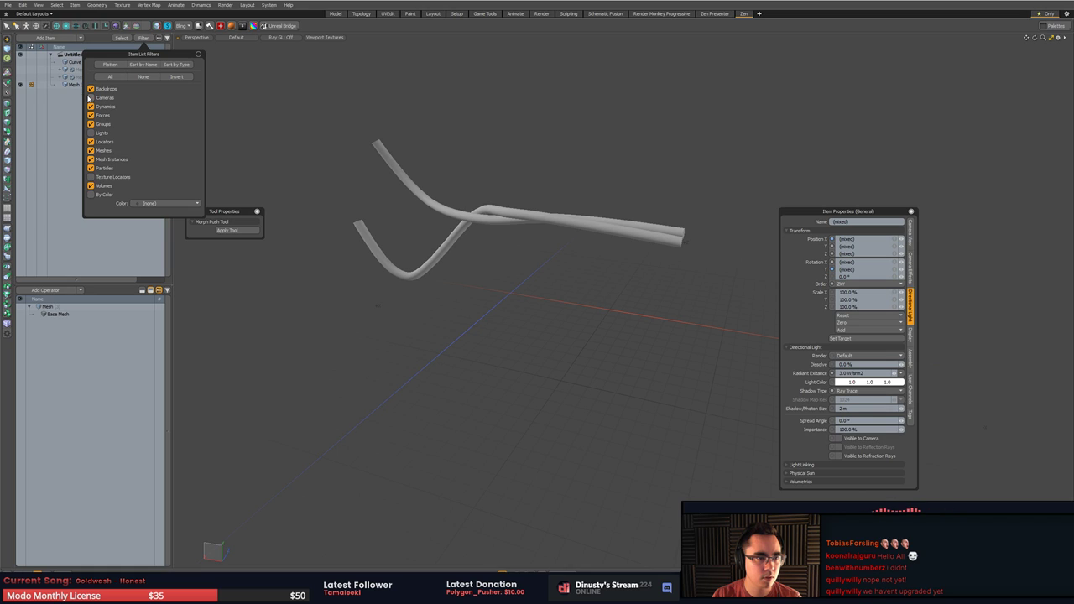
pyautogui.keyDown('alt'); pyautogui.moveTo(378, 160); pyautogui.dragTo(386, 208); pyautogui.keyUp('alt')
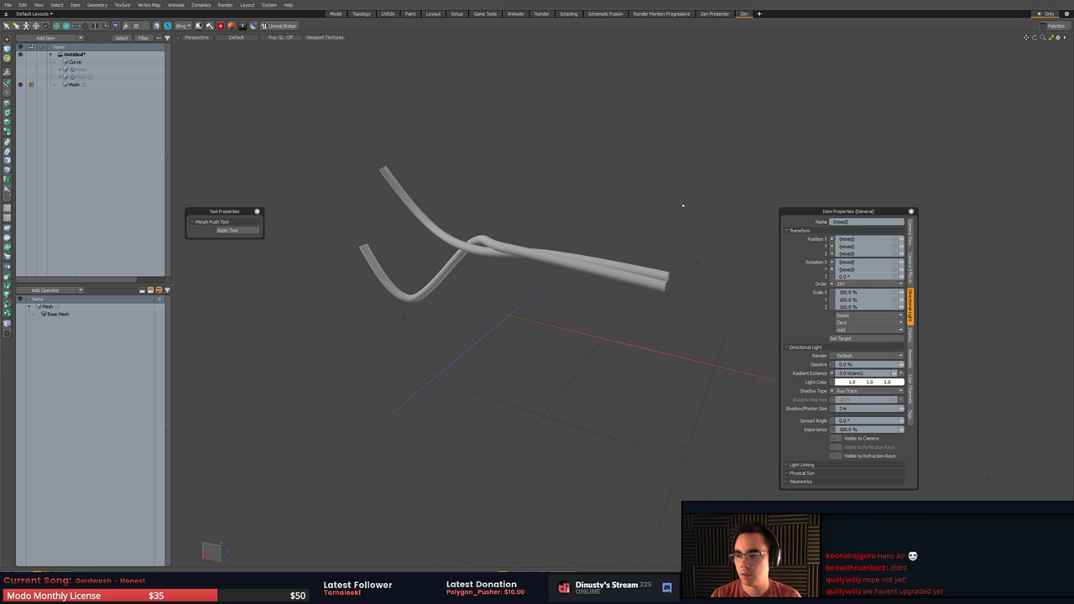
# - Show the combined mesh's UV layout beside the 3D view and close the item properties
pyautogui.click(578, 265)
pyautogui.click(556, 295)
pyautogui.keyDown('alt'); pyautogui.moveTo(556, 294); pyautogui.dragTo(621, 303); pyautogui.keyUp('alt')
pyautogui.click(619, 274)
pyautogui.hotkey('ctrl', 'space')
pyautogui.click(557, 225)
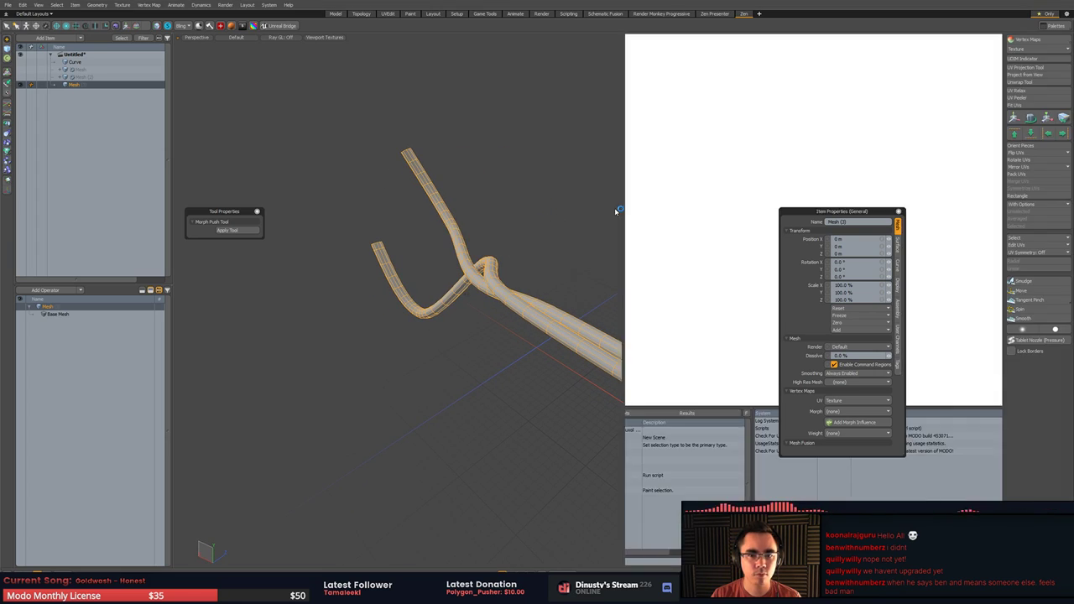
pyautogui.moveTo(851, 212); pyautogui.dragTo(854, 256)
pyautogui.click(900, 256)
pyautogui.keyDown('alt'); pyautogui.moveTo(769, 229); pyautogui.dragTo(809, 231); pyautogui.keyUp('alt')
pyautogui.scroll(-3, 772, 180)
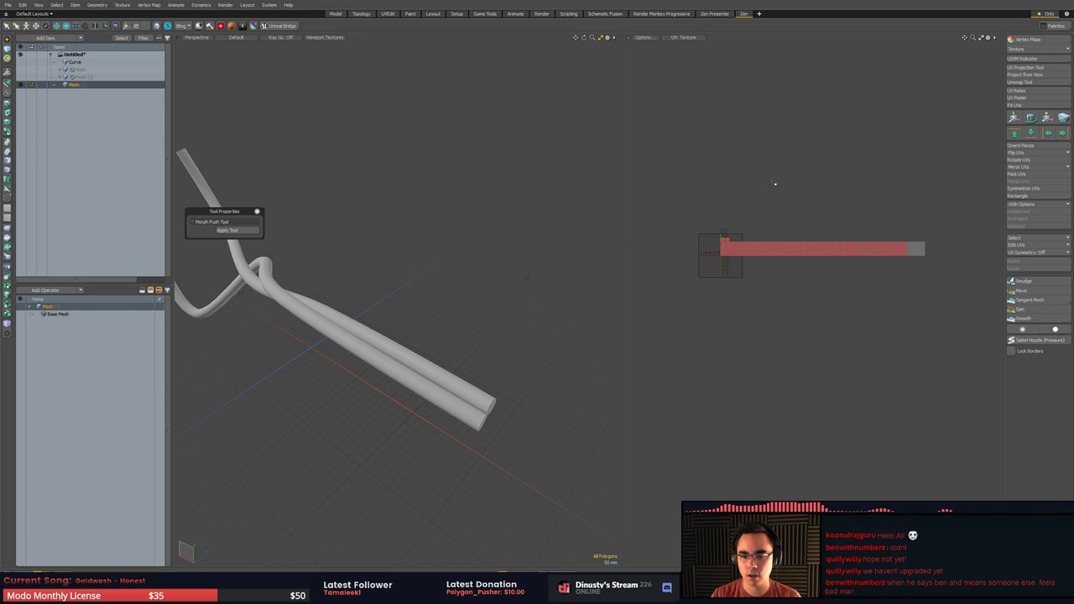
pyautogui.keyDown('alt'); pyautogui.keyDown('shift'); pyautogui.moveTo(463, 235); pyautogui.dragTo(611, 223); pyautogui.keyUp('shift'); pyautogui.keyUp('alt')
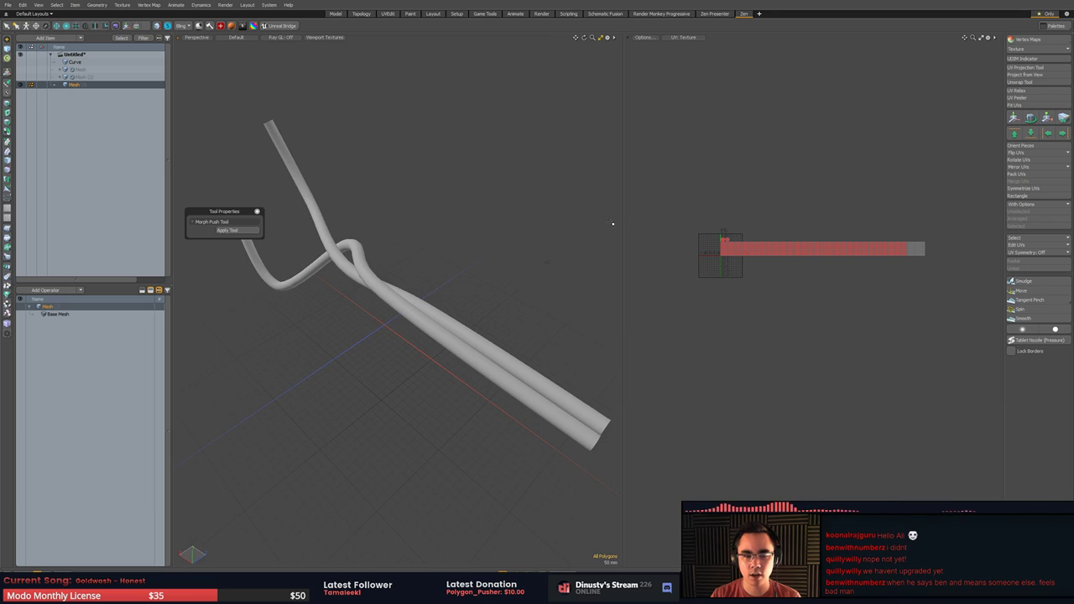
pyautogui.moveTo(483, 220)
pyautogui.keyDown('alt'); pyautogui.keyDown('shift'); pyautogui.mouseDown()
pyautogui.moveTo(507, 236)
pyautogui.moveTo(489, 209)
pyautogui.mouseUp(); pyautogui.keyUp('shift'); pyautogui.keyUp('alt')
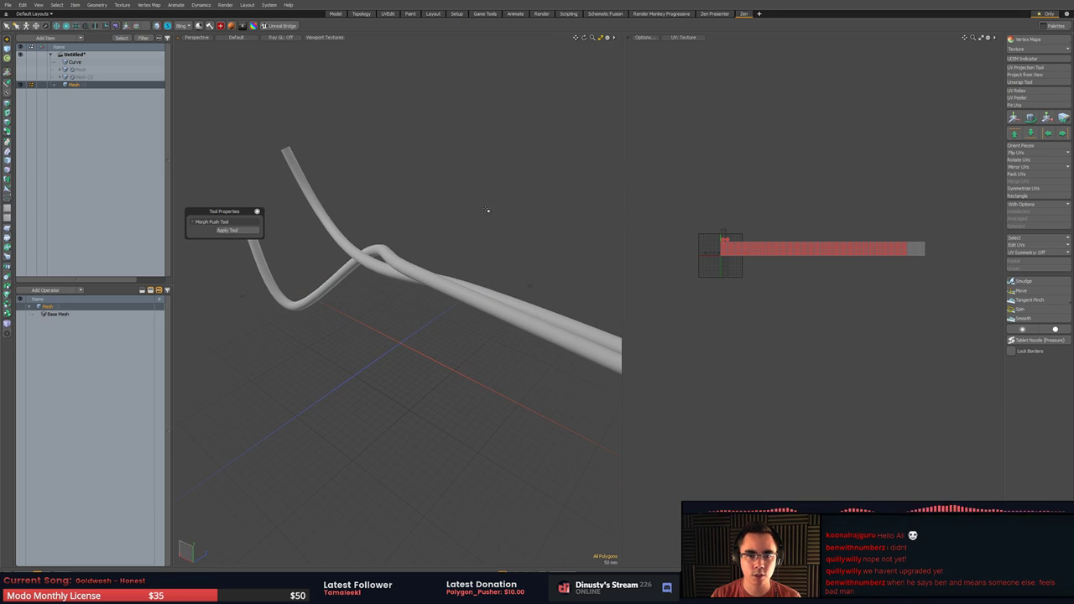
# - Replace the split UV layout with a single full-size perspective view of the combined lace mesh
pyautogui.hotkey('ctrl', 'space')
pyautogui.click(533, 190)
pyautogui.keyDown('alt'); pyautogui.moveTo(566, 188); pyautogui.dragTo(598, 192); pyautogui.keyUp('alt')
pyautogui.keyDown('alt'); pyautogui.keyDown('shift'); pyautogui.moveTo(598, 191); pyautogui.dragTo(453, 201); pyautogui.keyUp('shift'); pyautogui.keyUp('alt')
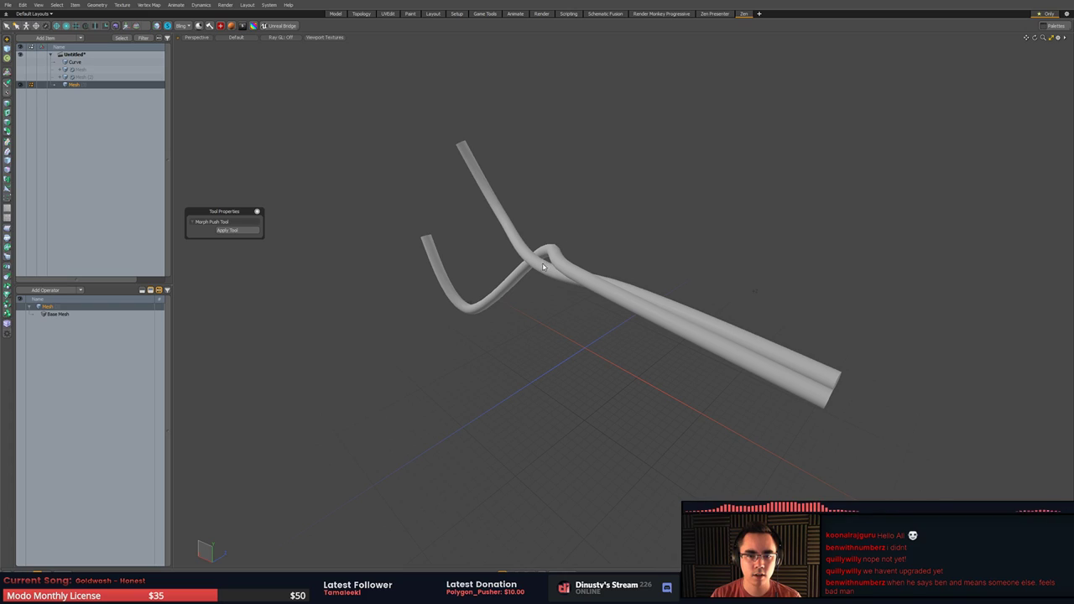
# - Set up an occlusion bake for the combined mesh with a generated and packed atlas UV, 64 samples and 1024 x 1024 resolution
pyautogui.press('5')
pyautogui.rightClick(78, 86)
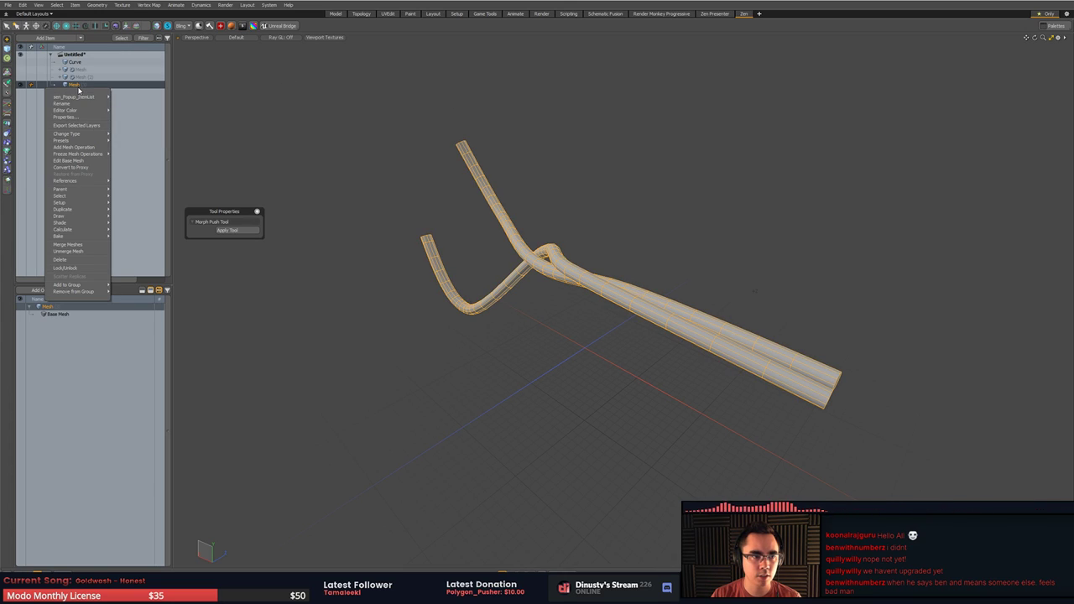
pyautogui.moveTo(88, 240)
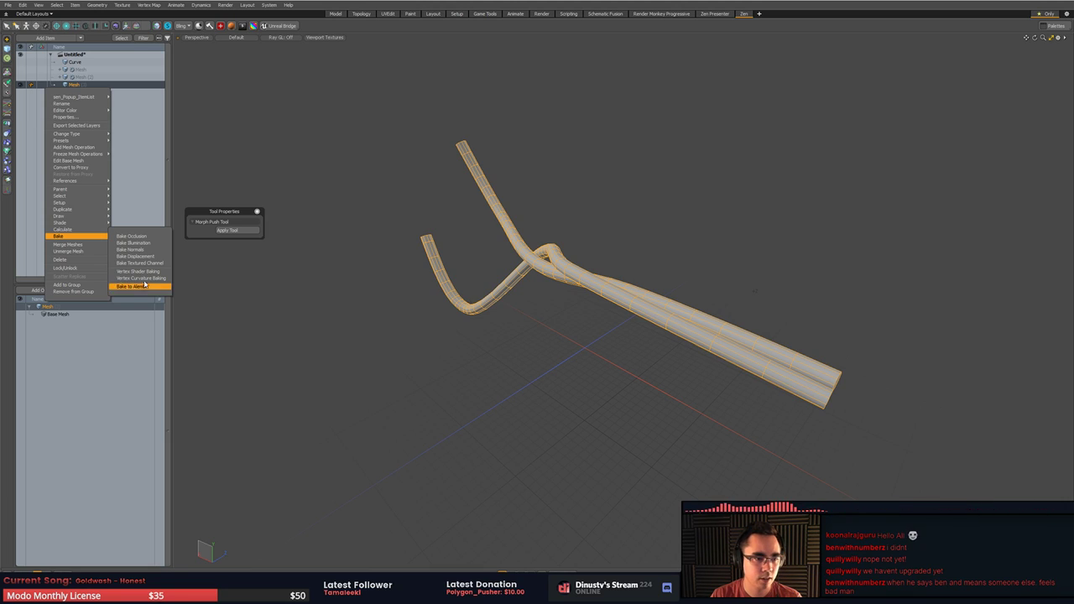
pyautogui.click(154, 238)
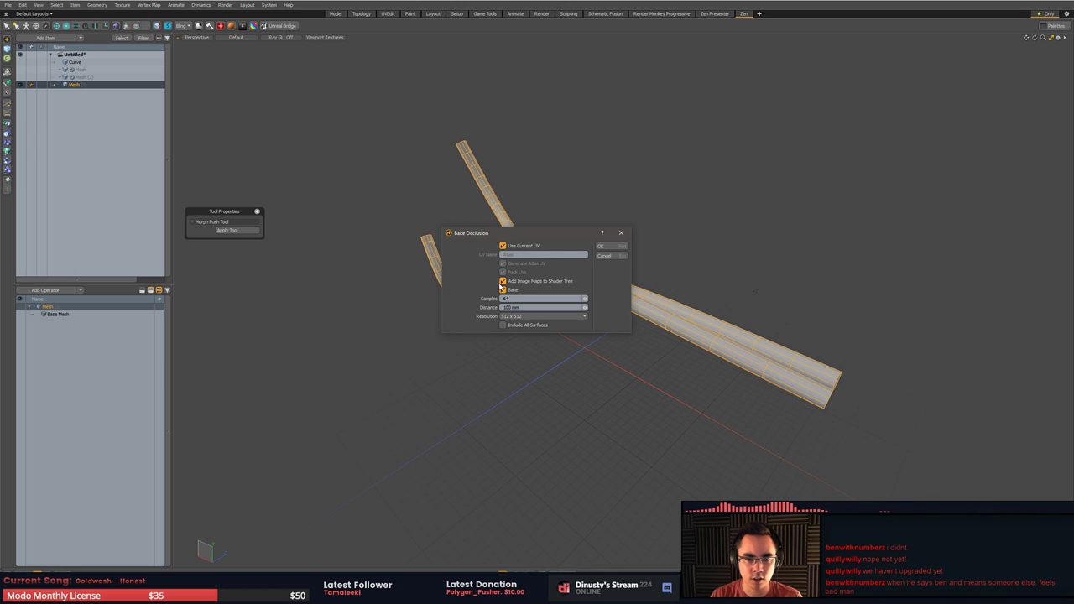
pyautogui.click(526, 246)
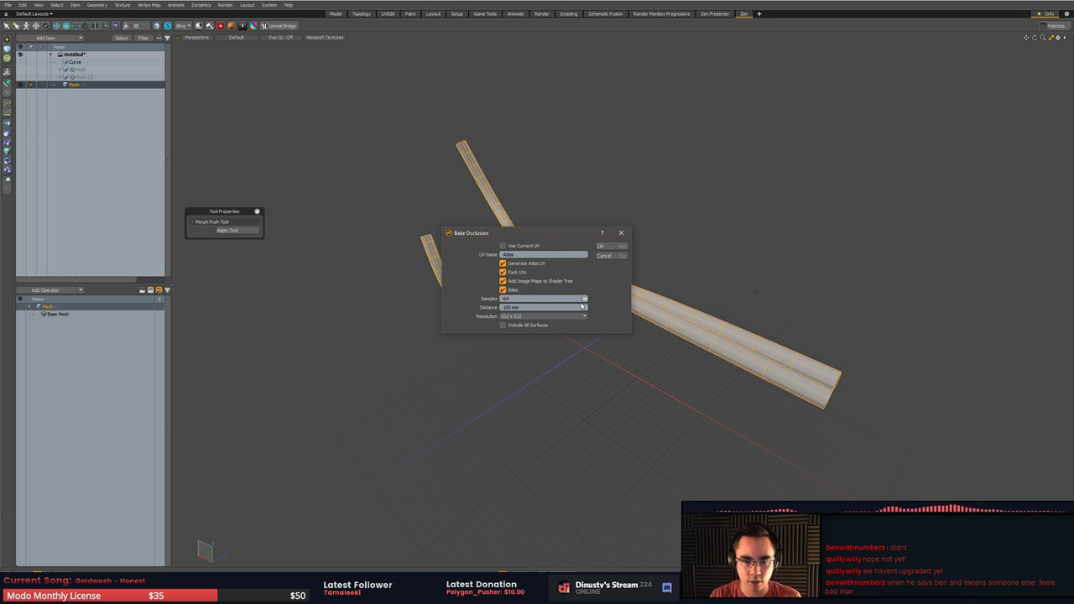
pyautogui.write('64')
pyautogui.click(528, 316)
pyautogui.click(537, 323)
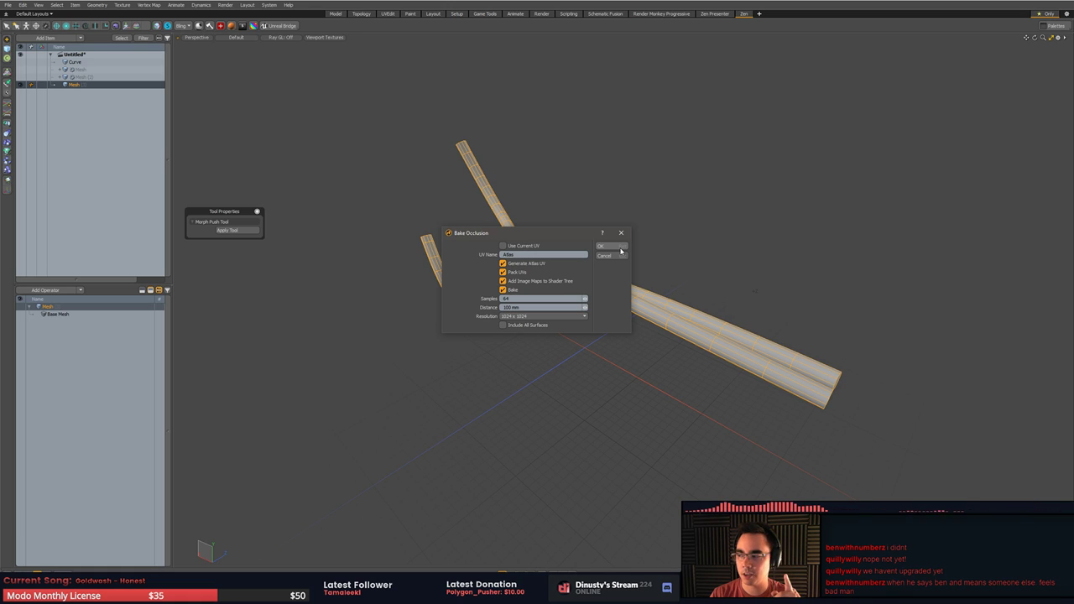
pyautogui.click(620, 248)
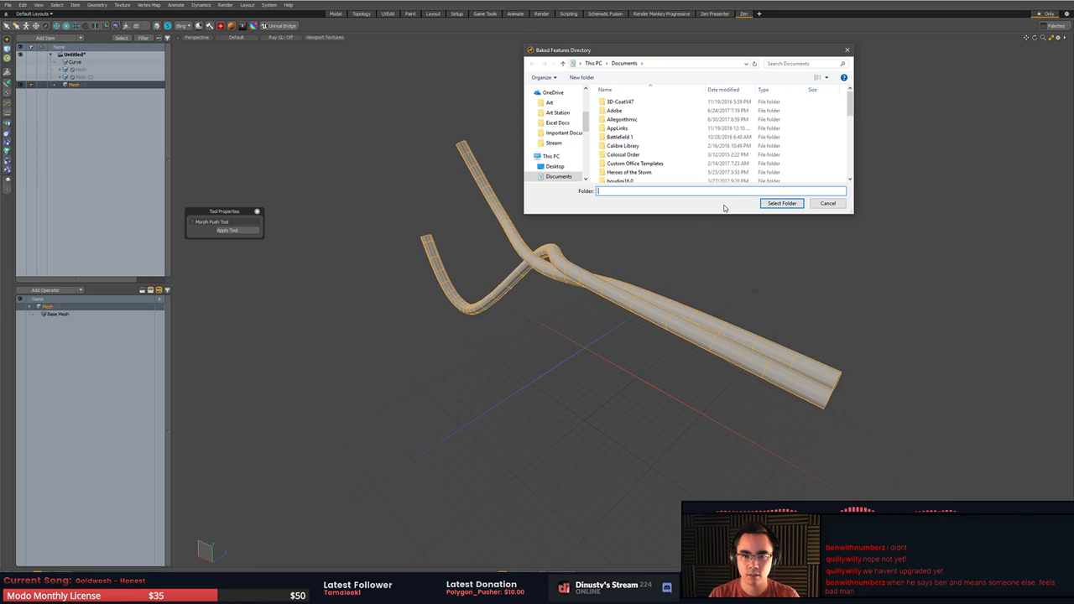
# - Choose the Temple folder in Documents as the baked features directory and start the bake
pyautogui.scroll(-5, 655, 134)
pyautogui.click(621, 143)
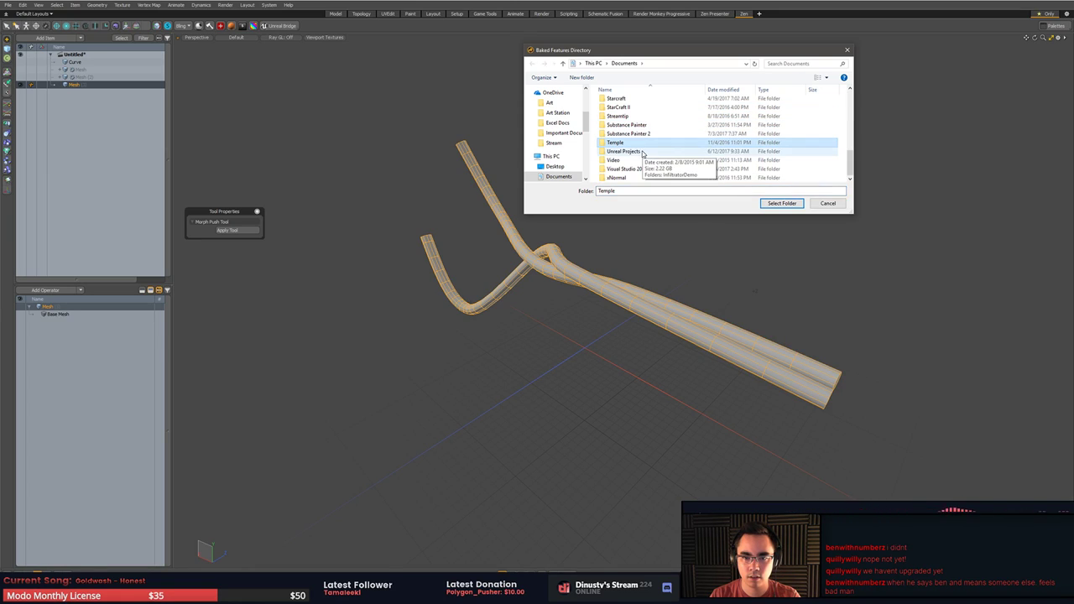
pyautogui.doubleClick(622, 145)
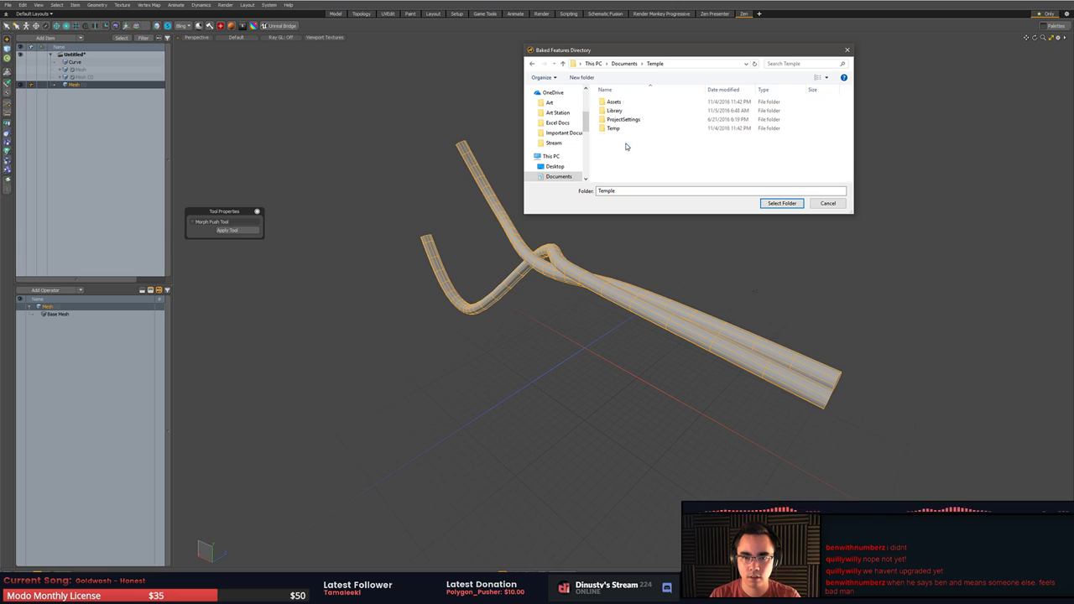
pyautogui.click(781, 203)
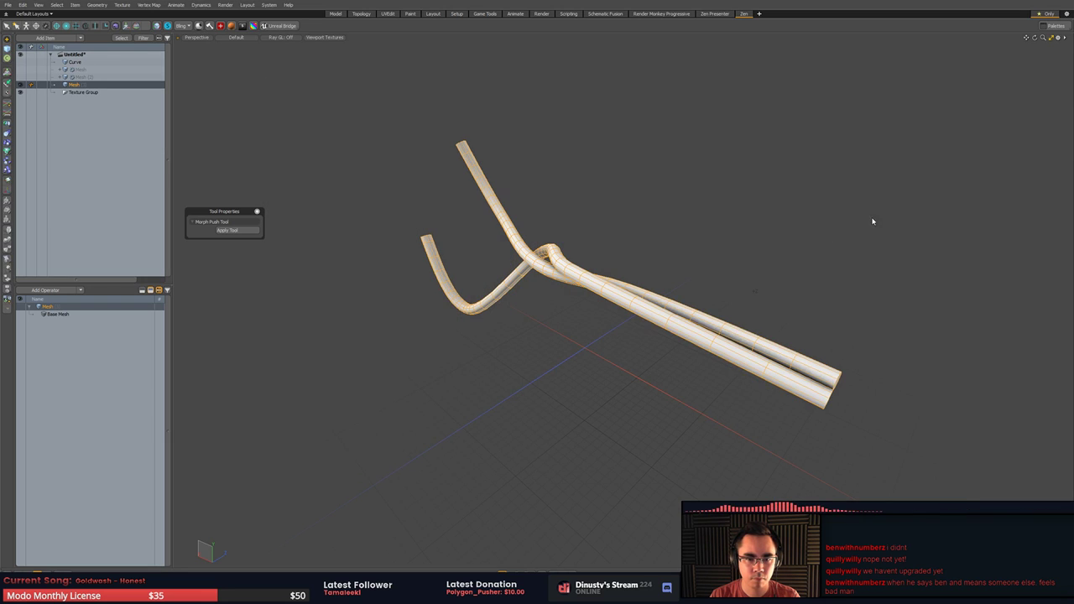
# - Deselect the mesh and examine the baked occlusion shading on the intertwined tubes from several angles
pyautogui.click(873, 221)
pyautogui.keyDown('alt'); pyautogui.moveTo(585, 237); pyautogui.dragTo(719, 227); pyautogui.keyUp('alt')
pyautogui.moveTo(719, 227); pyautogui.dragTo(636, 297, button='middle')
pyautogui.keyDown('alt'); pyautogui.moveTo(636, 297); pyautogui.dragTo(642, 343); pyautogui.keyUp('alt')
pyautogui.press('a')
pyautogui.scroll(-4, 711, 311)
pyautogui.scroll(10, 712, 312)
pyautogui.moveTo(642, 342); pyautogui.dragTo(654, 315, button='middle')
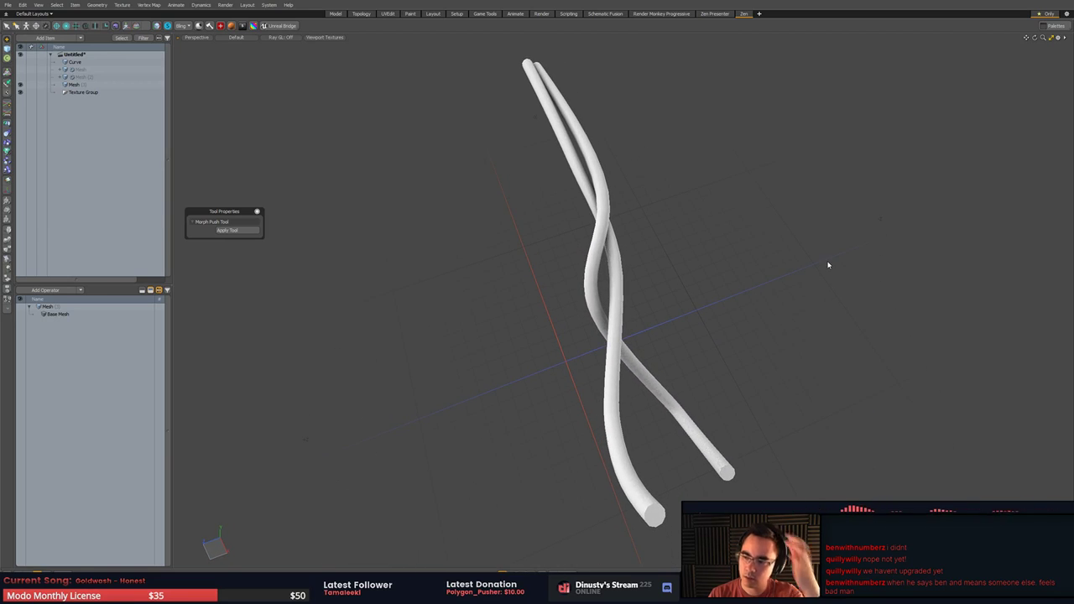
pyautogui.keyDown('alt'); pyautogui.moveTo(827, 264); pyautogui.dragTo(826, 259); pyautogui.keyUp('alt')
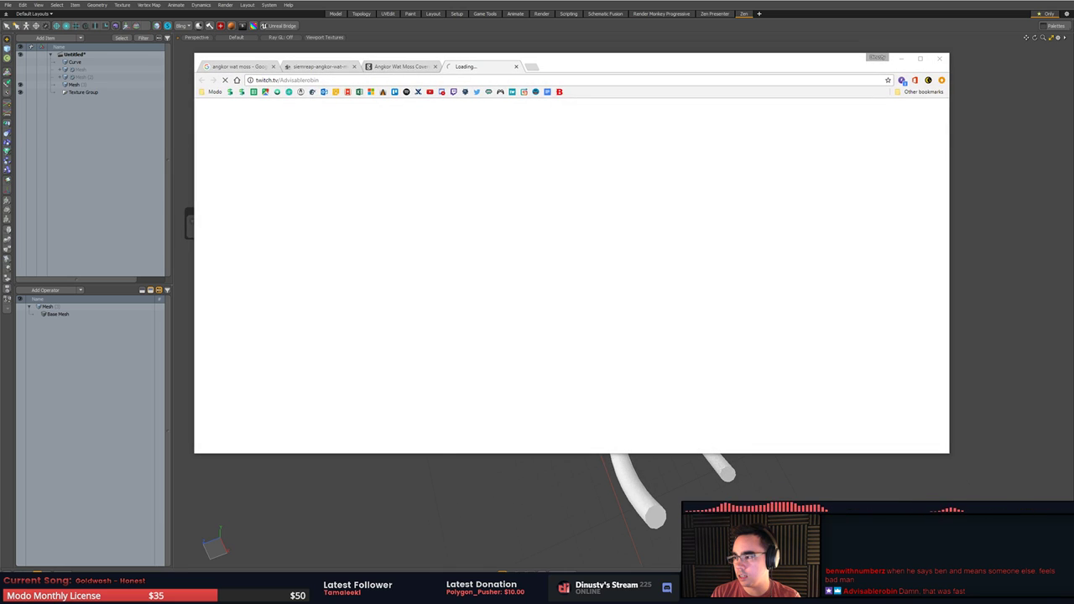
# - Close the Twitch page in the browser and return to Modo
pyautogui.click(484, 66)
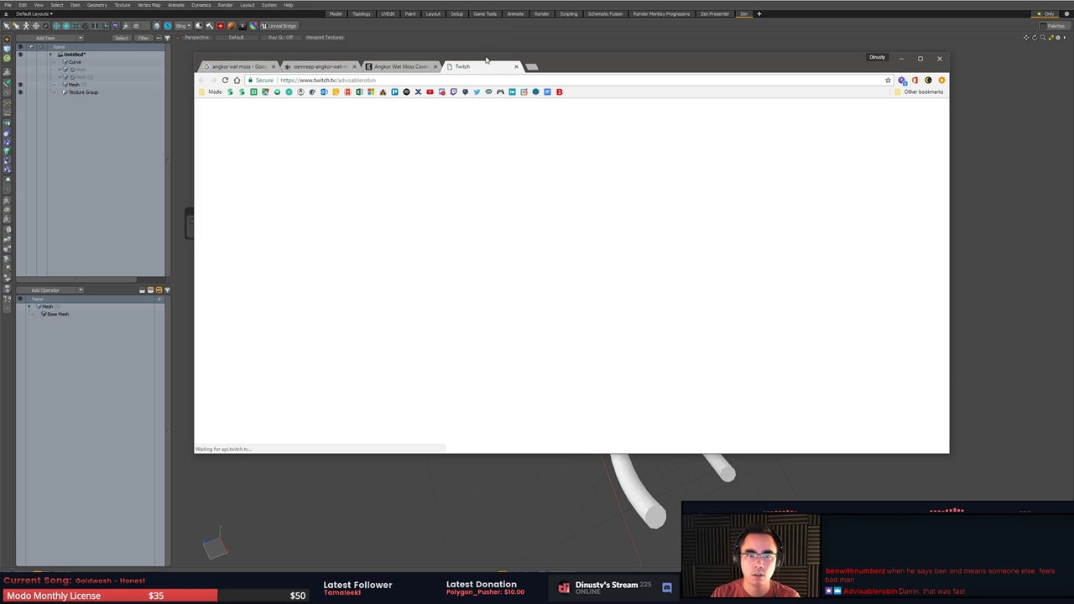
pyautogui.middleClick(487, 66)
pyautogui.click(518, 9)
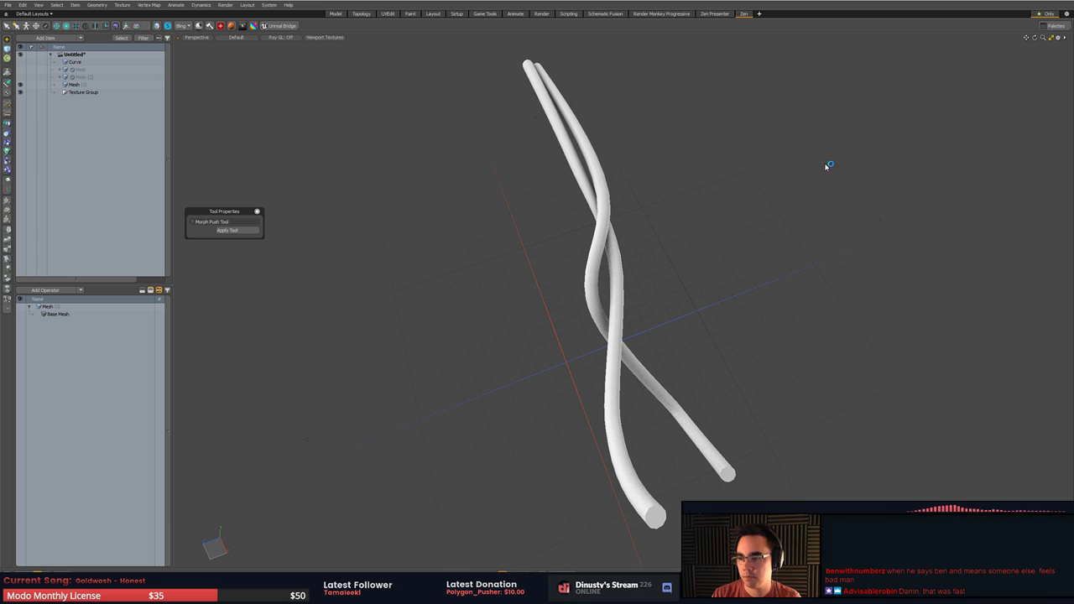
# - Open the recently used scene tests.lxo
pyautogui.moveTo(805, 198); pyautogui.dragTo(715, 240, button='middle')
pyautogui.keyDown('alt'); pyautogui.moveTo(715, 240); pyautogui.dragTo(472, 267); pyautogui.keyUp('alt')
pyautogui.click(10, 5)
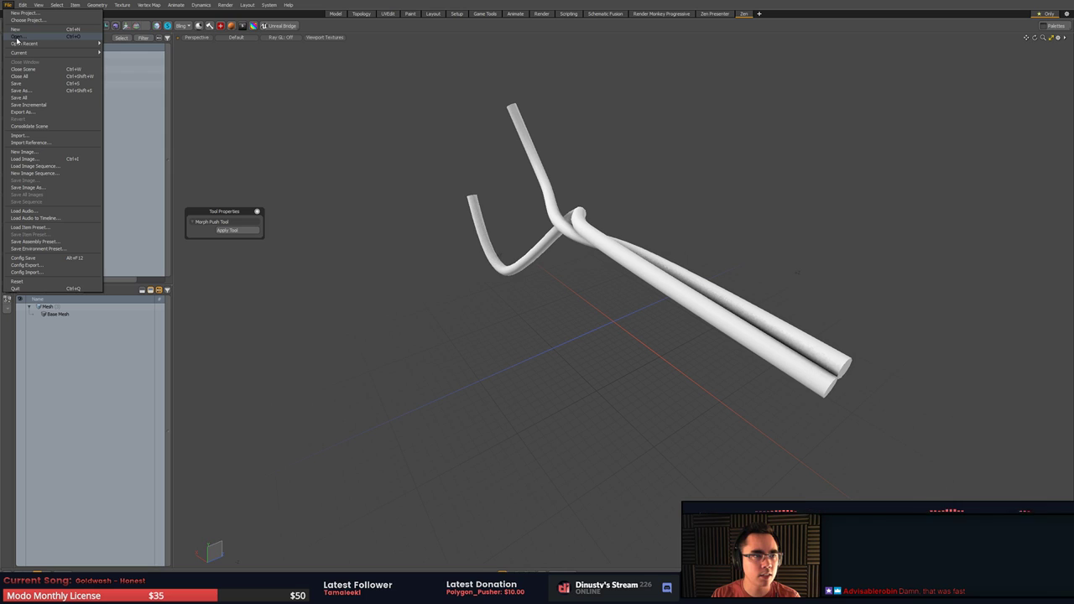
pyautogui.moveTo(90, 47)
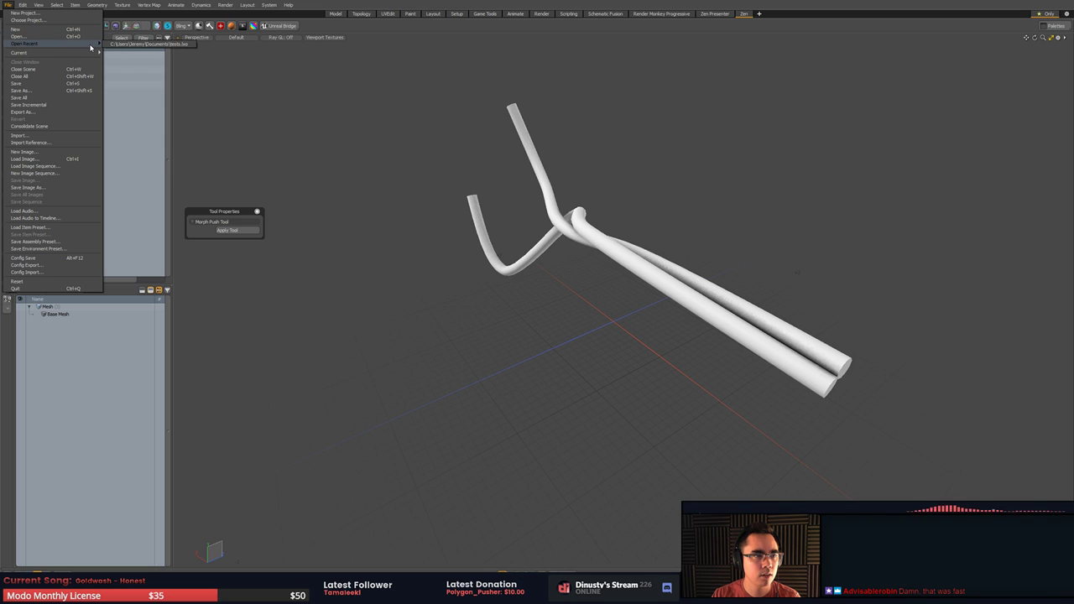
pyautogui.click(143, 44)
# - Hide the work plane grid and the wireframe overlay around the books model
pyautogui.keyDown('alt'); pyautogui.moveTo(680, 198); pyautogui.dragTo(420, 228); pyautogui.keyUp('alt')
pyautogui.keyDown('alt'); pyautogui.keyDown('shift'); pyautogui.moveTo(870, 237); pyautogui.dragTo(749, 230); pyautogui.keyUp('shift'); pyautogui.keyUp('alt')
pyautogui.keyDown('ctrl'); pyautogui.keyDown('alt'); pyautogui.moveTo(738, 228); pyautogui.dragTo(752, 232); pyautogui.keyUp('alt'); pyautogui.keyUp('ctrl')
pyautogui.hotkey('ctrl', '3')
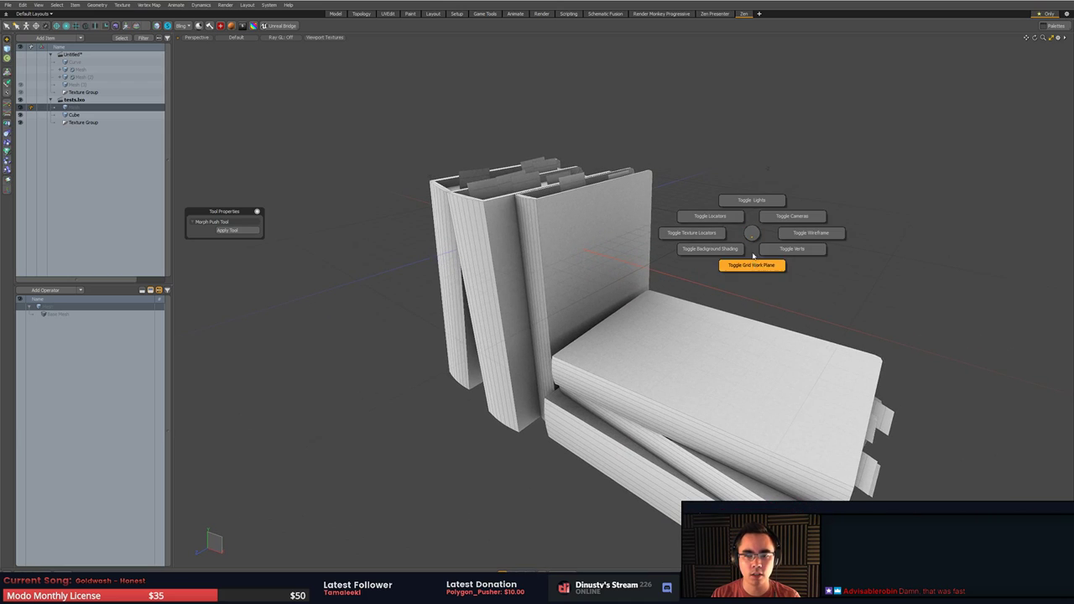
pyautogui.click(798, 236)
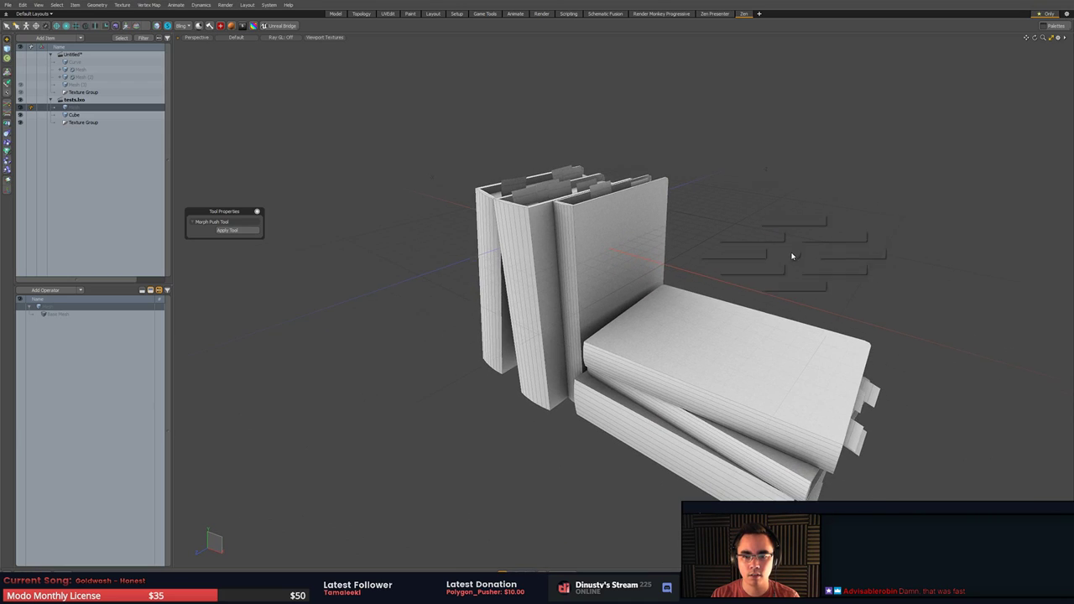
pyautogui.hotkey('ctrl', 'space')
pyautogui.click(590, 273)
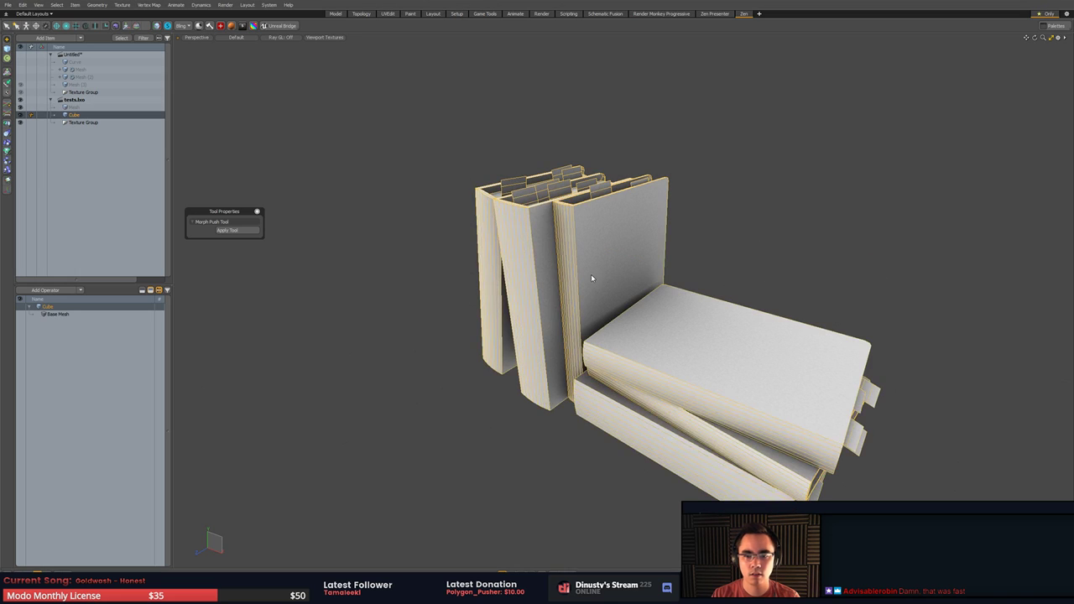
pyautogui.hotkey('ctrl', '3')
pyautogui.click(825, 257)
pyautogui.click(783, 263)
# - Examine the occlusion shading on the standing and stacked books from several angles
pyautogui.scroll(-2, 784, 264)
pyautogui.moveTo(784, 263)
pyautogui.keyDown('alt'); pyautogui.mouseDown()
pyautogui.moveTo(777, 275)
pyautogui.moveTo(765, 269)
pyautogui.mouseUp(); pyautogui.keyUp('alt')
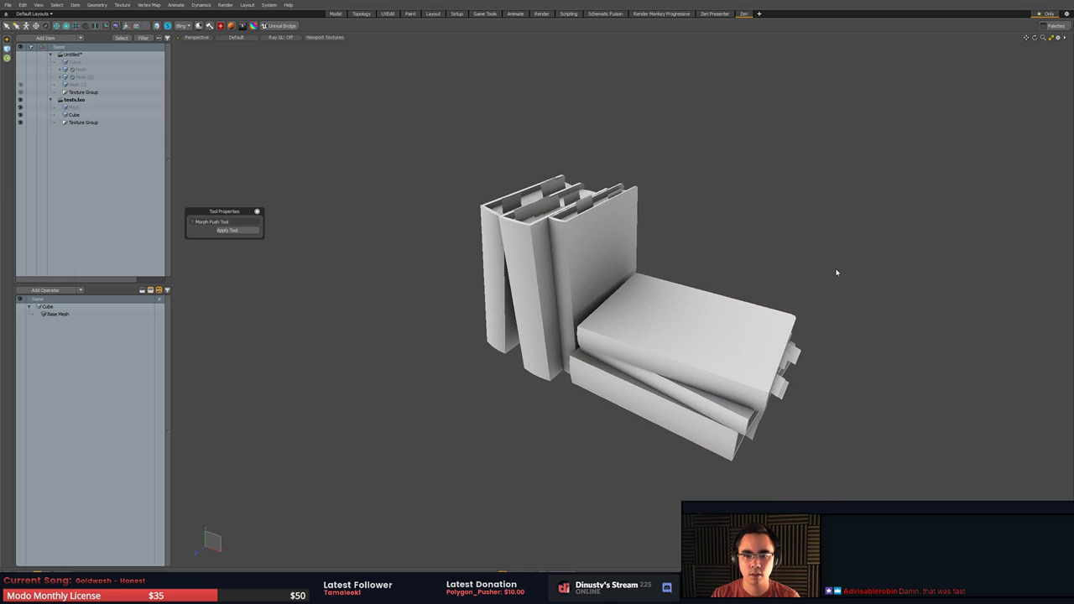
pyautogui.keyDown('alt'); pyautogui.moveTo(836, 273); pyautogui.dragTo(775, 215); pyautogui.keyUp('alt')
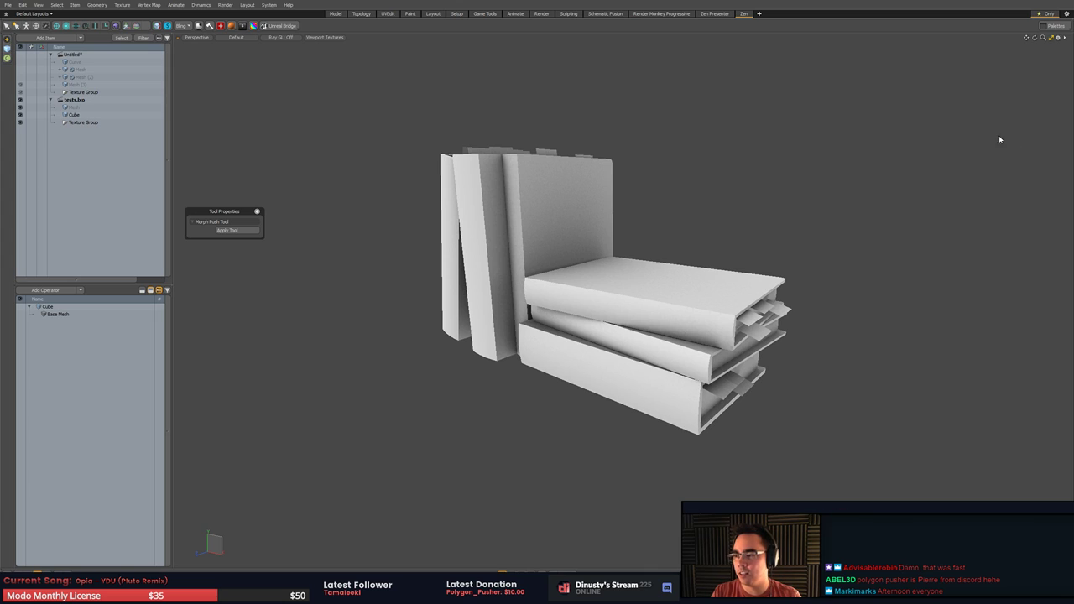
pyautogui.keyDown('alt'); pyautogui.keyDown('shift'); pyautogui.moveTo(826, 190); pyautogui.dragTo(844, 179); pyautogui.keyUp('shift'); pyautogui.keyUp('alt')
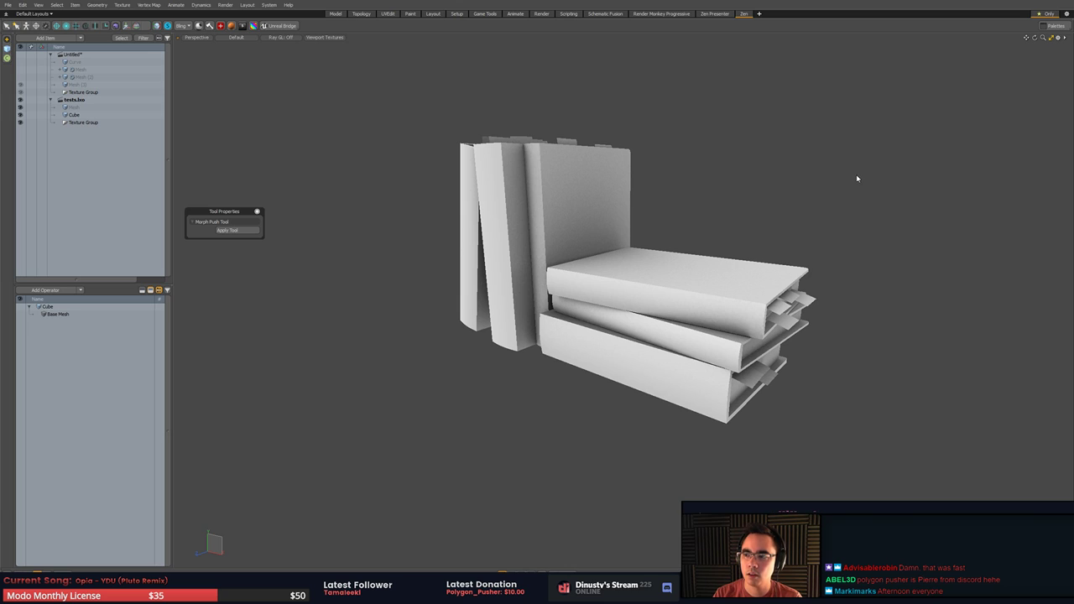
pyautogui.keyDown('alt'); pyautogui.moveTo(846, 186); pyautogui.dragTo(829, 236); pyautogui.keyUp('alt')
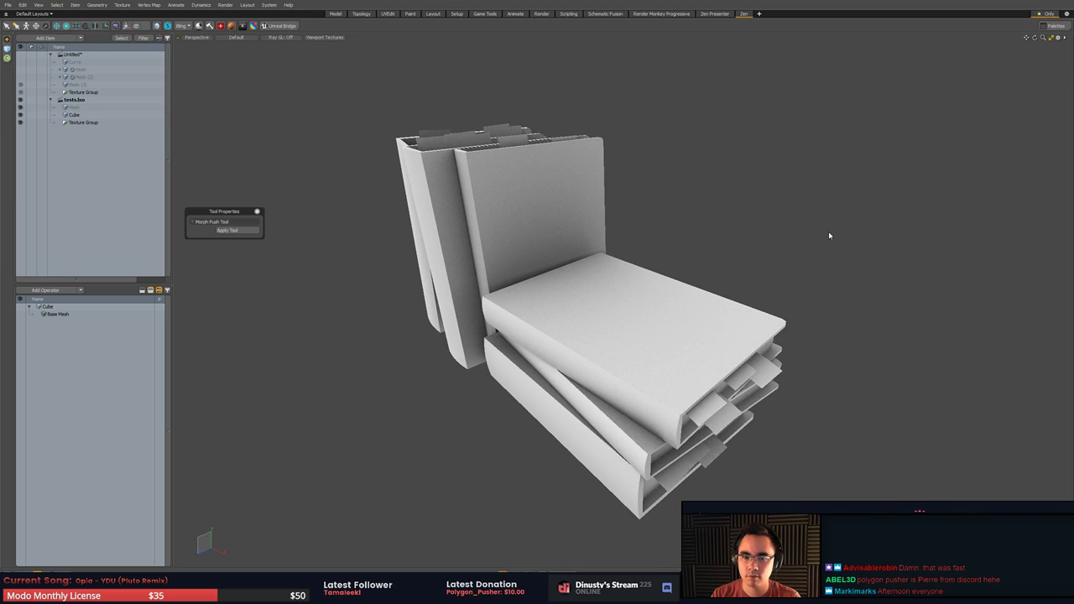
pyautogui.keyDown('alt'); pyautogui.moveTo(762, 274); pyautogui.dragTo(731, 276); pyautogui.keyUp('alt')
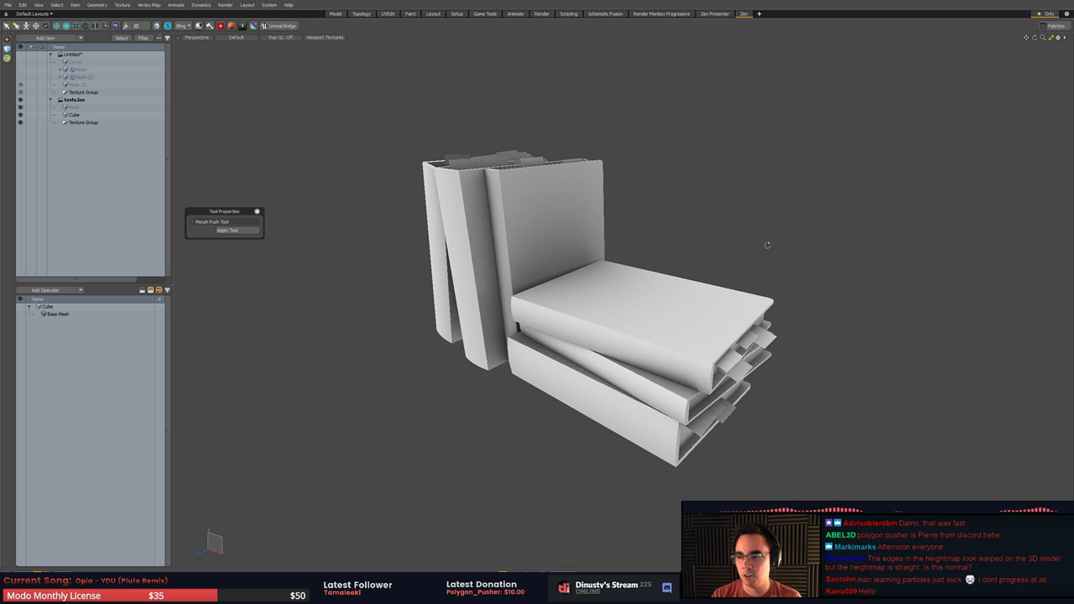
pyautogui.keyDown('alt'); pyautogui.moveTo(769, 244); pyautogui.dragTo(777, 256); pyautogui.keyUp('alt')
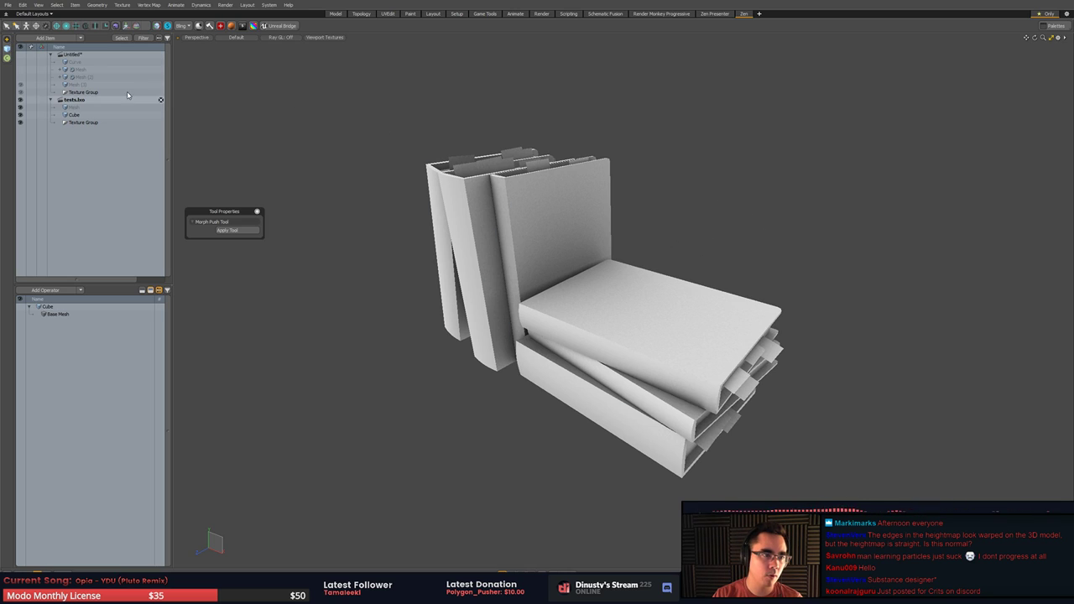
# - Close the untitled lace scene without saving it, and close tests.lxo as well
pyautogui.rightClick(99, 57)
pyautogui.click(110, 86)
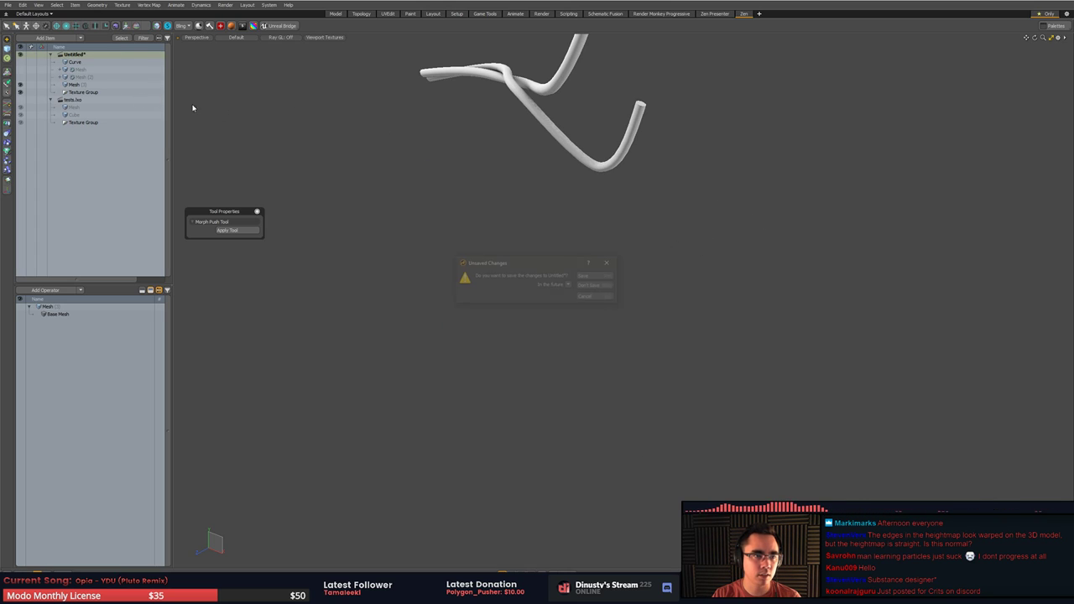
pyautogui.click(590, 286)
pyautogui.rightClick(96, 56)
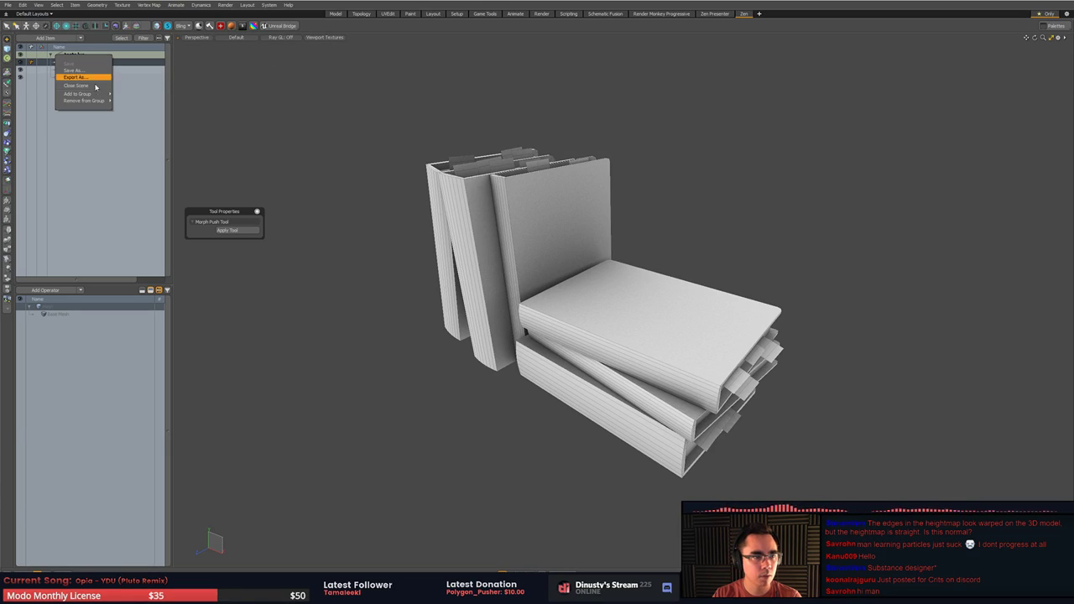
pyautogui.click(105, 88)
pyautogui.click(108, 98)
# - Turn the work plane grid back on and switch the empty scene to the top view
pyautogui.keyDown('alt'); pyautogui.moveTo(498, 202); pyautogui.dragTo(480, 218); pyautogui.keyUp('alt')
pyautogui.hotkey('ctrl', '3')
pyautogui.click(478, 349)
pyautogui.keyDown('alt'); pyautogui.moveTo(482, 352); pyautogui.dragTo(697, 455); pyautogui.keyUp('alt')
pyautogui.press('KP_2')
pyautogui.press('KP_1')
pyautogui.click(6, 53)
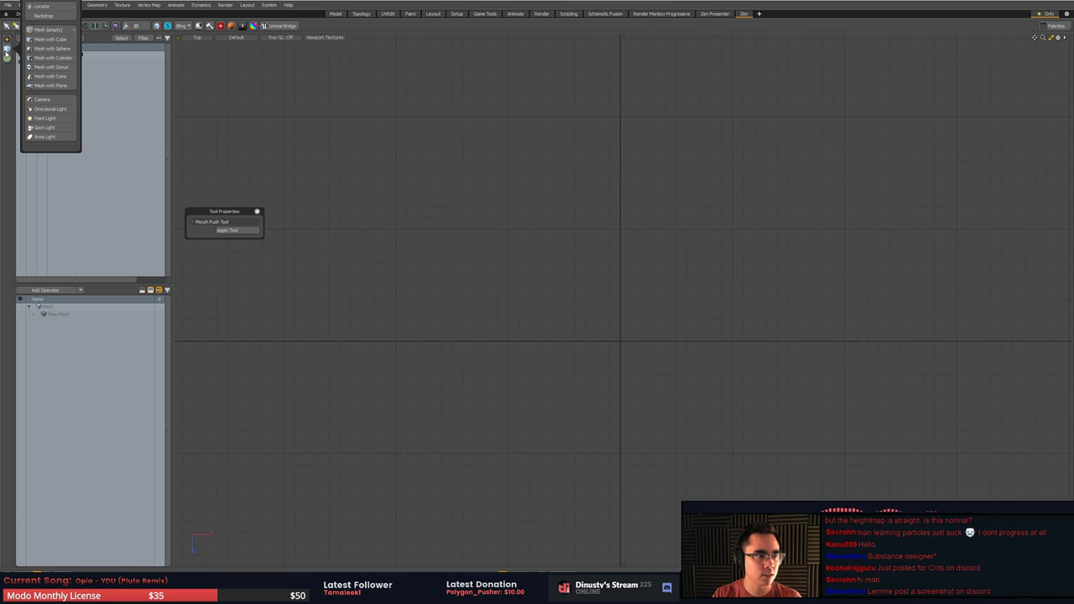
pyautogui.hotkey('ctrl', 'z')
pyautogui.hotkey('ctrl', 'z')
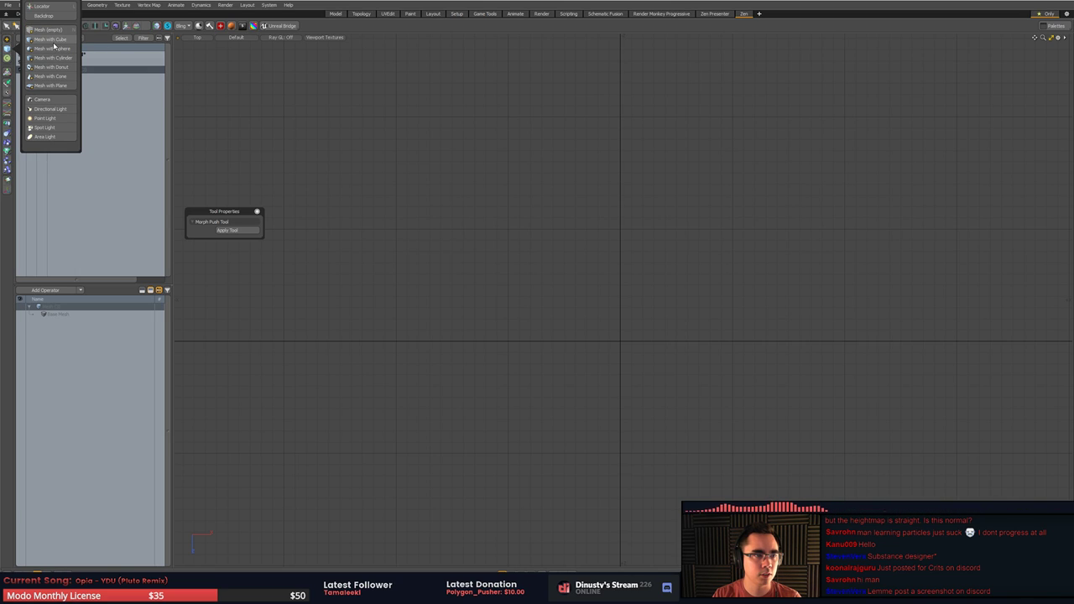
pyautogui.click(66, 42)
pyautogui.click(50, 40)
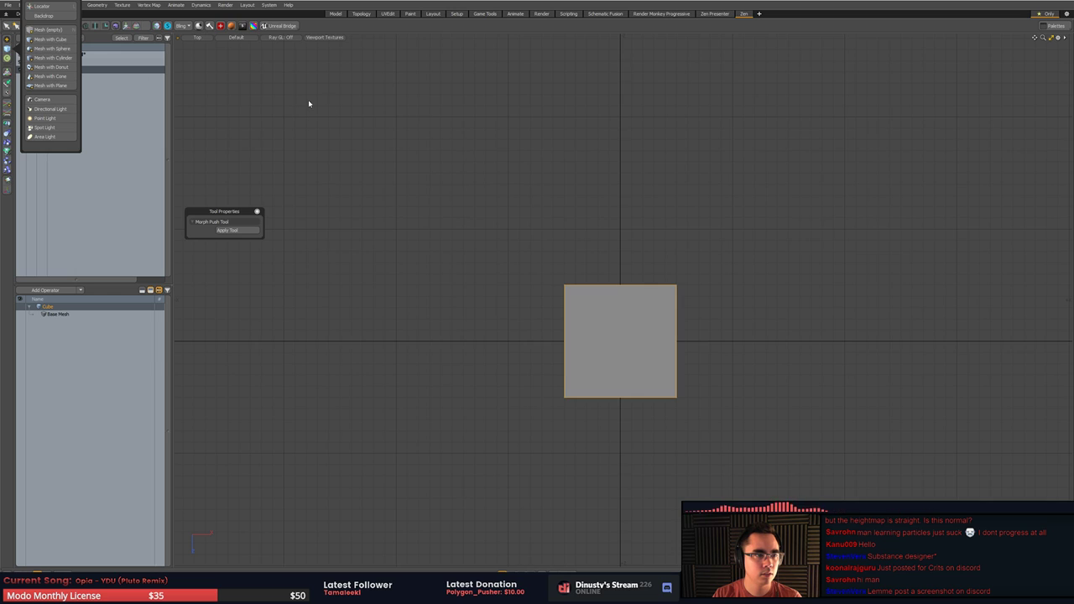
pyautogui.hotkey('ctrl', 'z')
# - Add a mesh item containing a plane and select its polygon
pyautogui.click(50, 85)
pyautogui.press('3')
pyautogui.keyDown('alt'); pyautogui.keyDown('shift'); pyautogui.moveTo(591, 246); pyautogui.dragTo(571, 209); pyautogui.keyUp('shift'); pyautogui.keyUp('alt')
pyautogui.click(576, 294)
pyautogui.press('w')
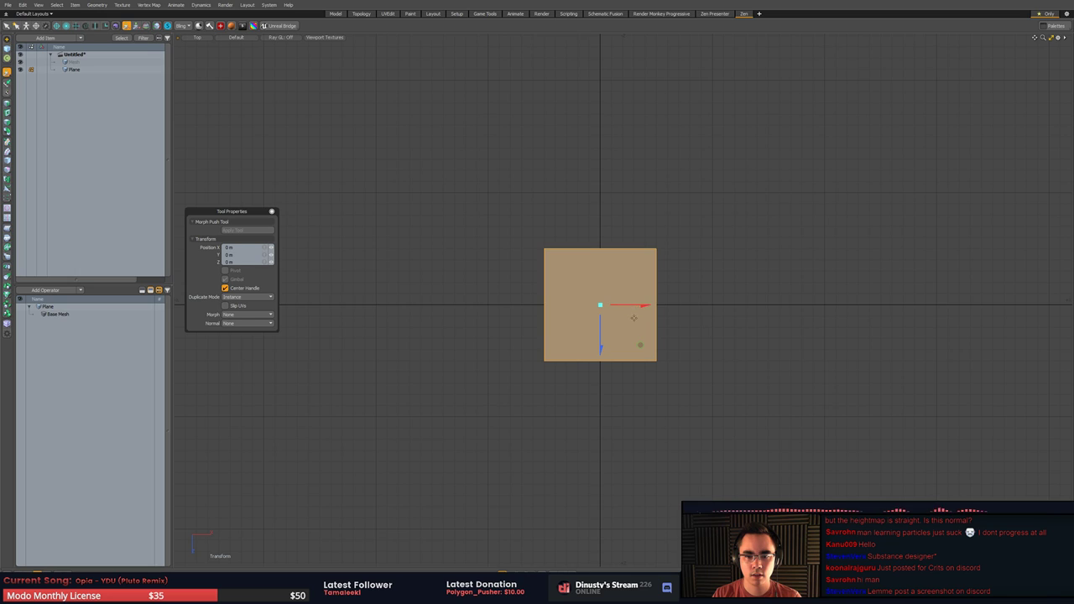
pyautogui.press('q')
# - Rotate the plane's polygon about the Z axis until it stands upright, and deselect it
pyautogui.keyDown('alt'); pyautogui.moveTo(736, 321); pyautogui.dragTo(766, 230); pyautogui.keyUp('alt')
pyautogui.press('e')
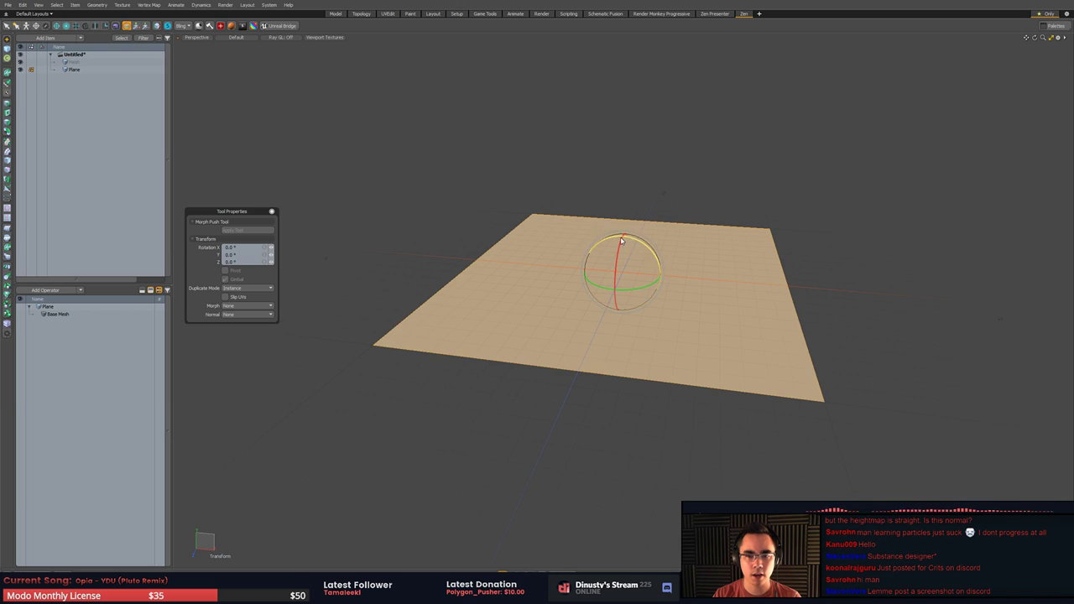
pyautogui.moveTo(629, 241); pyautogui.dragTo(642, 277)
pyautogui.press('q')
pyautogui.click(702, 289)
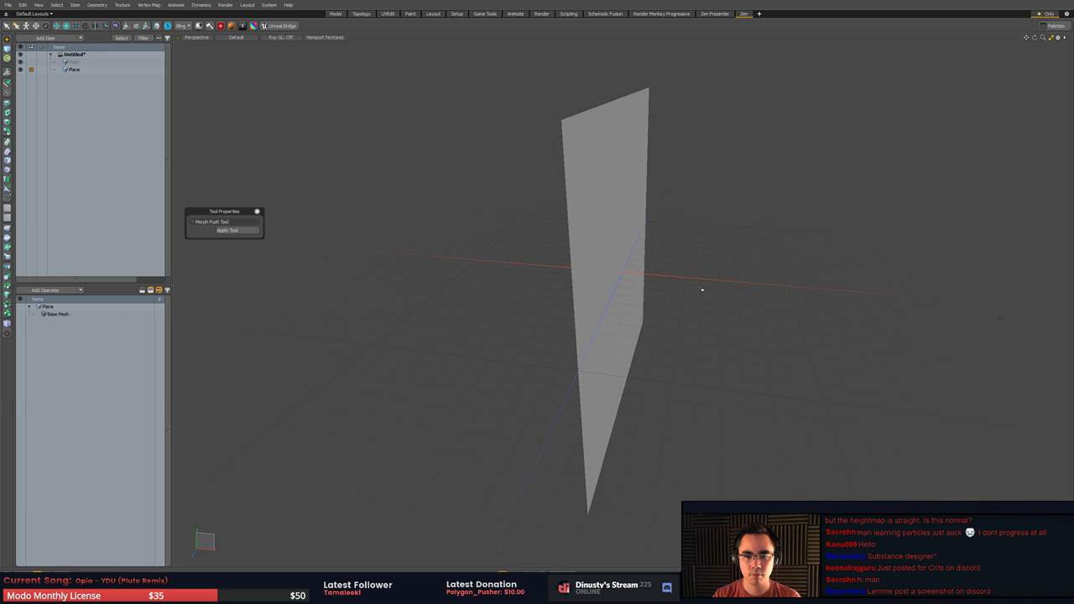
pyautogui.press('KP_Decimal')
pyautogui.press('KP_7')
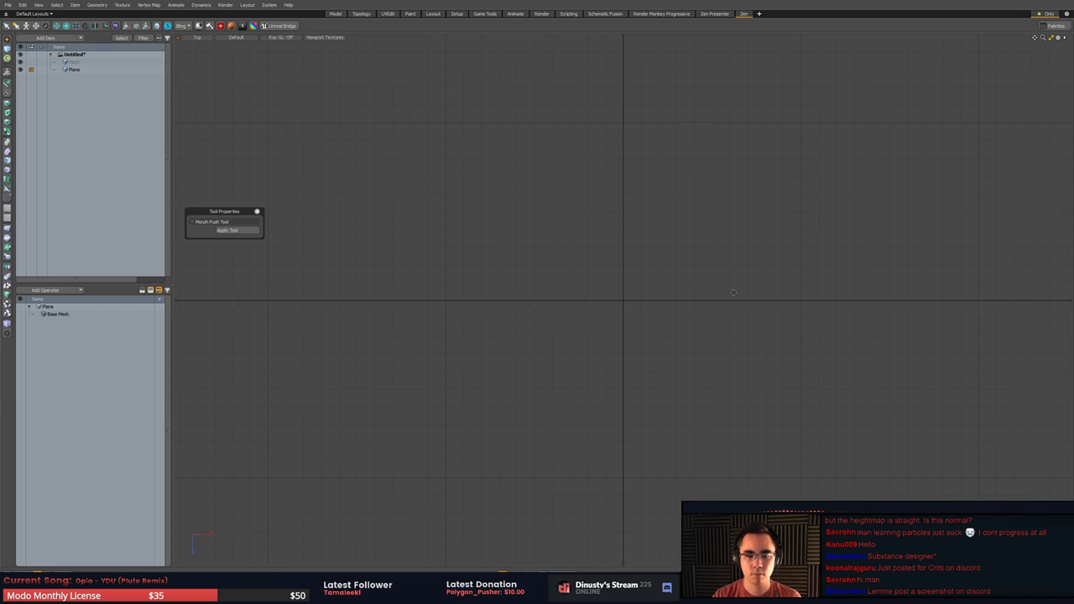
pyautogui.keyDown('alt'); pyautogui.moveTo(735, 294); pyautogui.dragTo(629, 269); pyautogui.keyUp('alt')
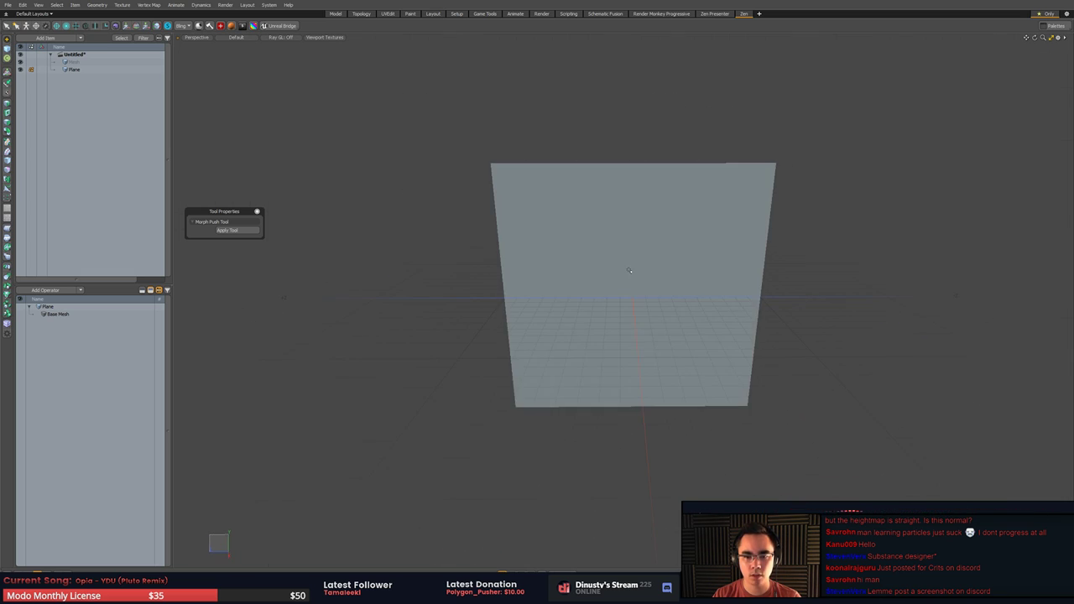
# - Duplicate the plane's polygon and move the copy about 464 mm along X
pyautogui.click(630, 274)
pyautogui.press('3')
pyautogui.keyDown('alt'); pyautogui.moveTo(728, 287); pyautogui.dragTo(890, 318); pyautogui.keyUp('alt')
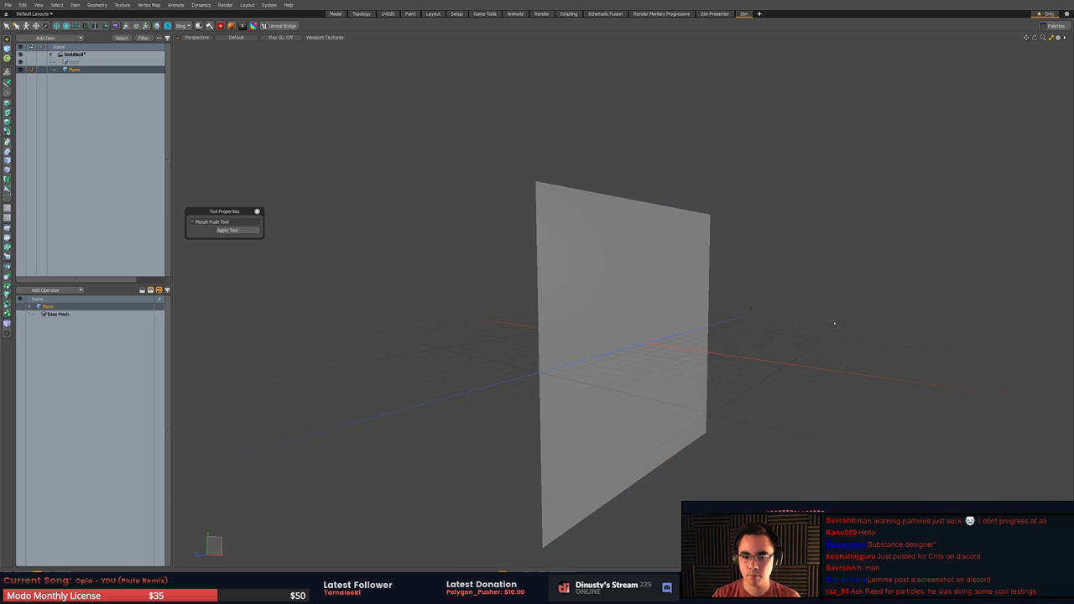
pyautogui.click(676, 305)
pyautogui.keyDown('alt'); pyautogui.moveTo(678, 305); pyautogui.dragTo(738, 312); pyautogui.keyUp('alt')
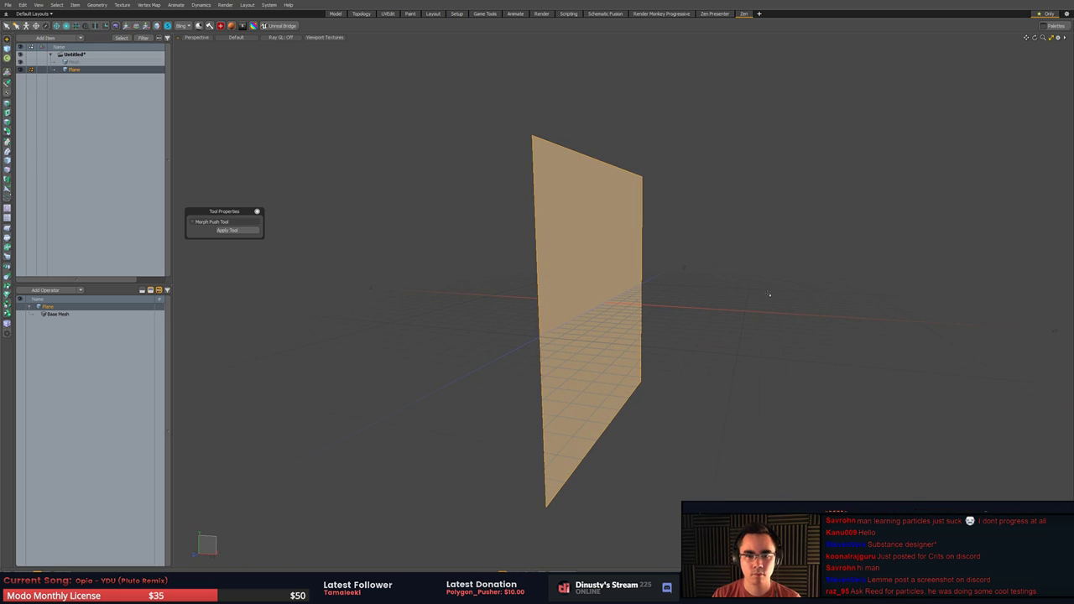
pyautogui.press('w')
pyautogui.moveTo(621, 308); pyautogui.dragTo(750, 313)
pyautogui.keyDown('alt'); pyautogui.moveTo(749, 312); pyautogui.dragTo(697, 324); pyautogui.keyUp('alt')
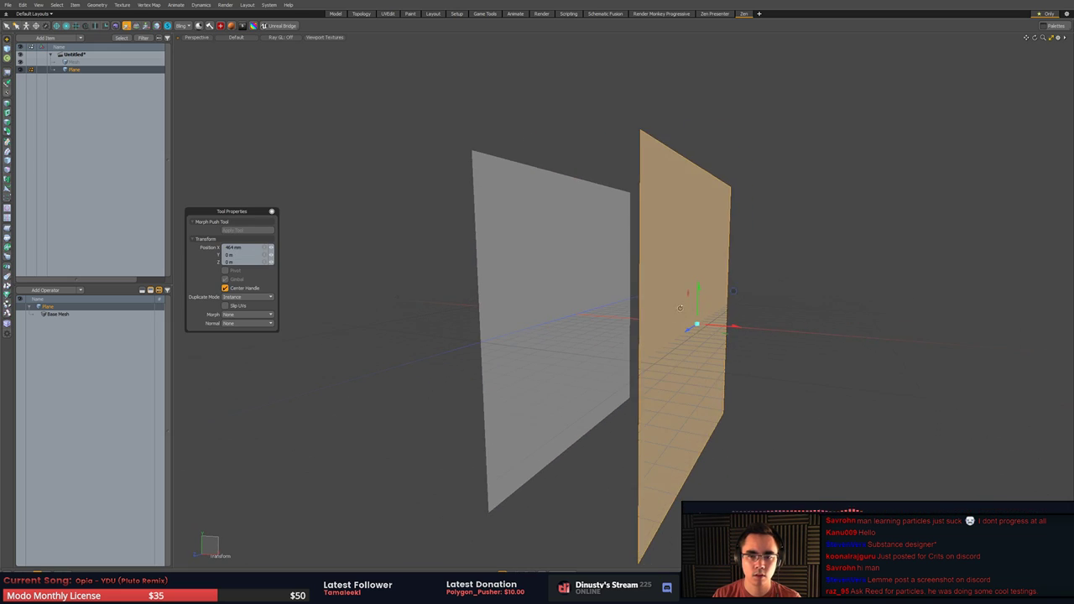
# - Delete the offset copy so only the original plane remains
pyautogui.press('q')
pyautogui.press('2')
pyautogui.click(678, 282)
pyautogui.keyDown('alt'); pyautogui.moveTo(678, 283); pyautogui.dragTo(593, 296); pyautogui.keyUp('alt')
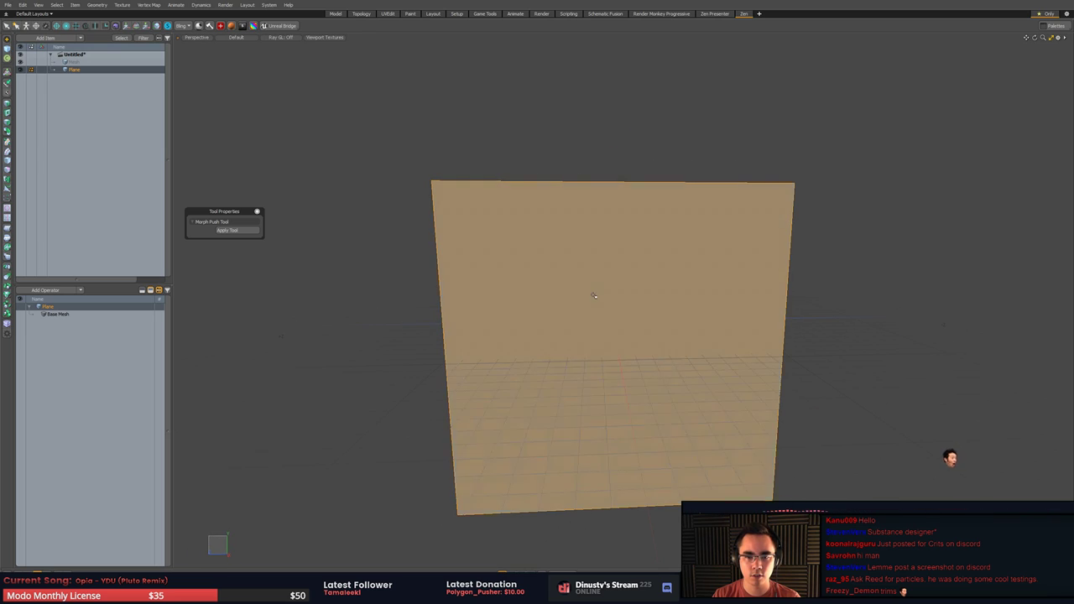
pyautogui.press('Delete')
pyautogui.press('2')
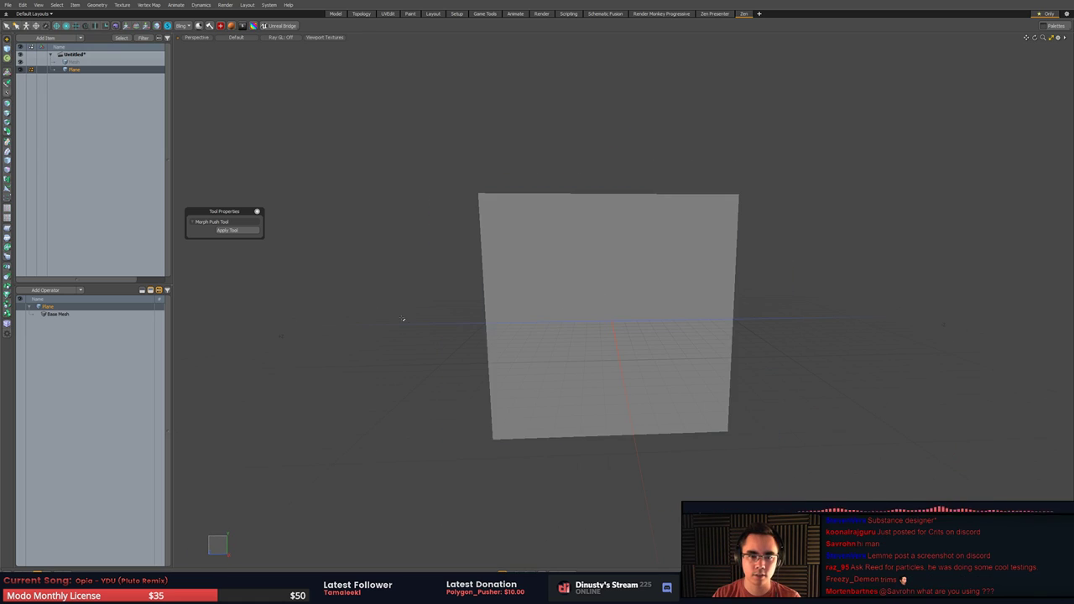
# - Clear the stored profile from the Loop Slice tool and undo the profiled slice across the plane's upright edges
pyautogui.moveTo(403, 319); pyautogui.dragTo(865, 328)
pyautogui.hotkey('alt', 'c')
pyautogui.keyDown('alt'); pyautogui.moveTo(942, 325); pyautogui.dragTo(370, 349); pyautogui.keyUp('alt')
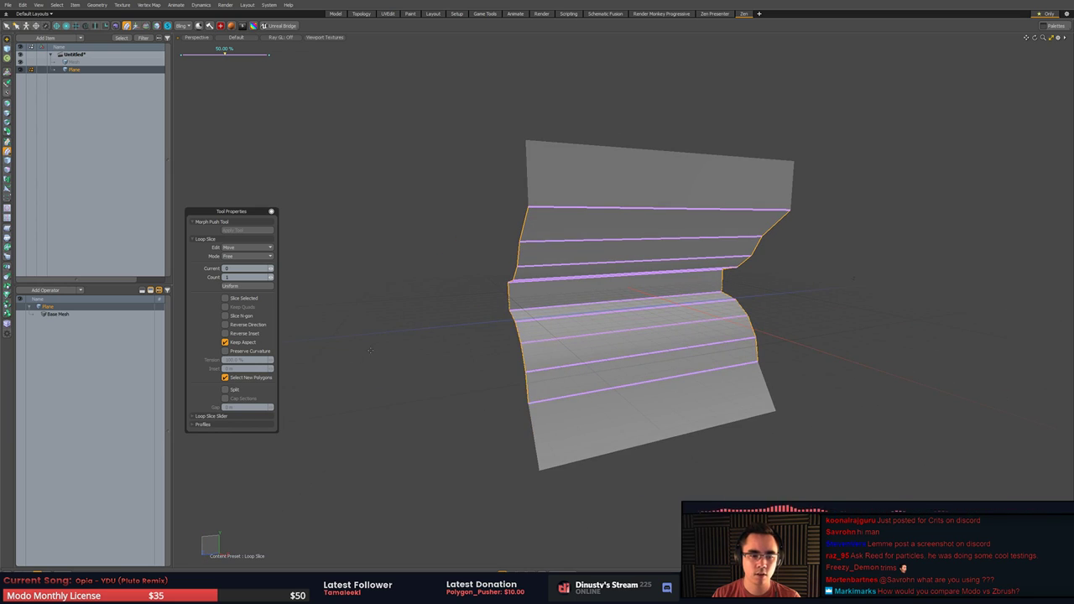
pyautogui.click(203, 425)
pyautogui.click(235, 447)
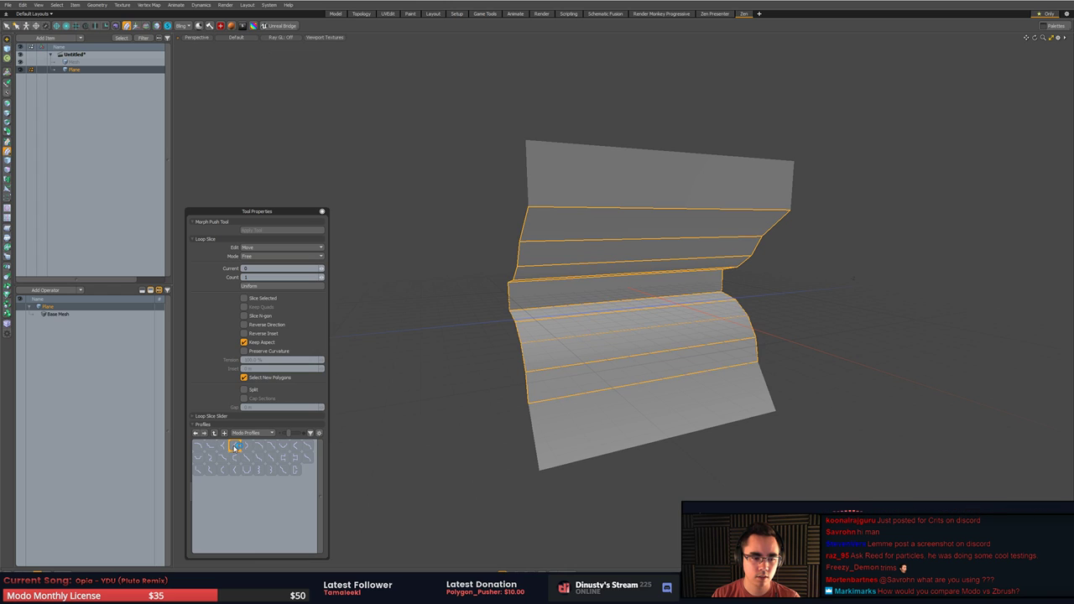
pyautogui.moveTo(344, 448)
pyautogui.keyDown('alt'); pyautogui.mouseDown()
pyautogui.moveTo(480, 431)
pyautogui.moveTo(341, 443)
pyautogui.mouseUp(); pyautogui.keyUp('alt')
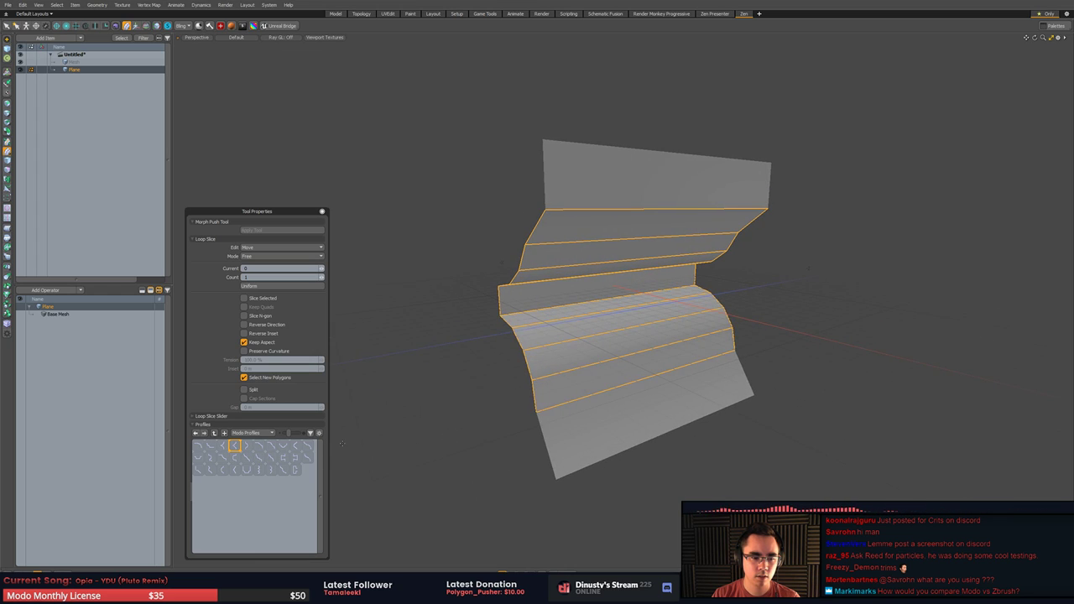
pyautogui.click(307, 492)
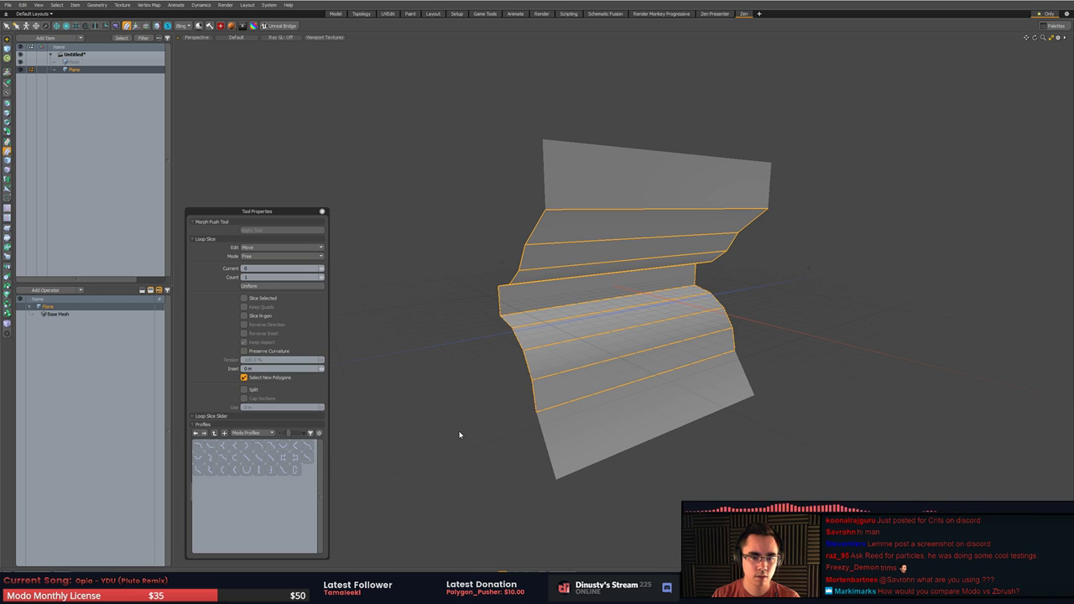
pyautogui.hotkey('ctrl', 'z')
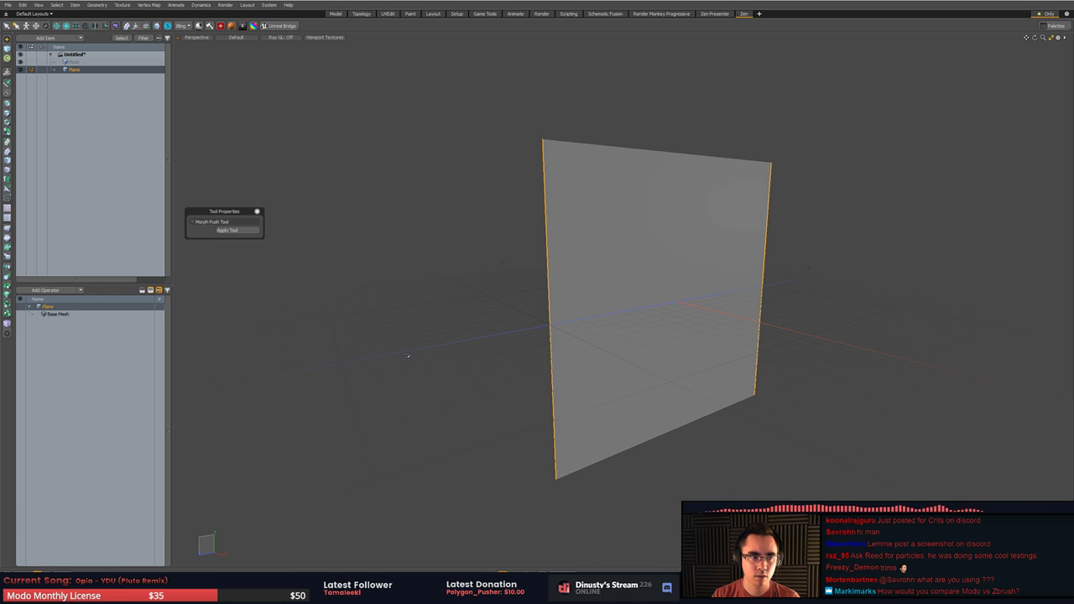
# - Loop slice the plane horizontally at 16.5%, near its upper edge
pyautogui.hotkey('alt', 'c')
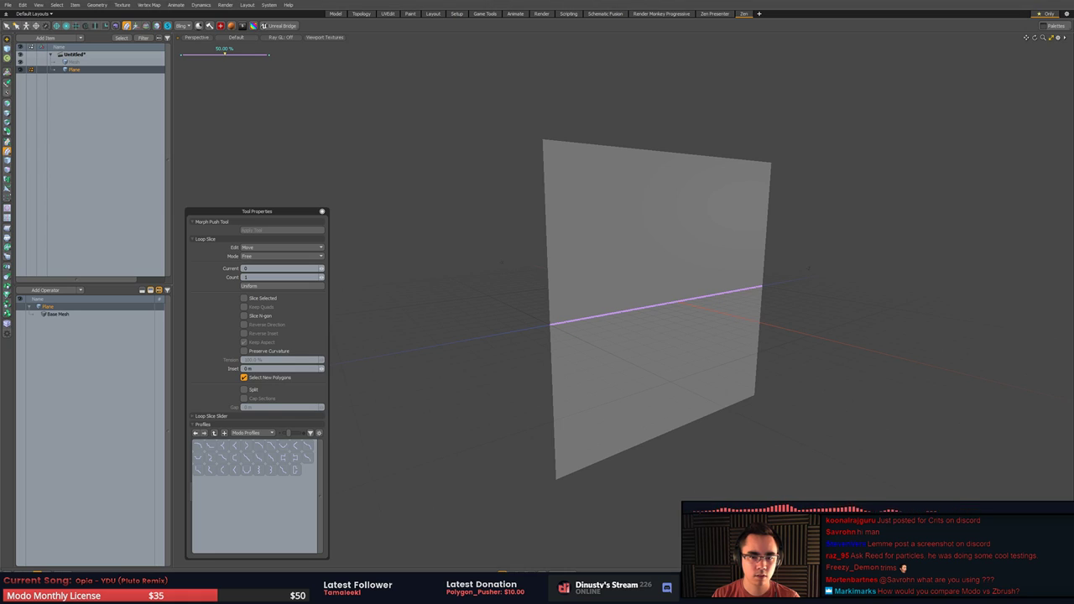
pyautogui.moveTo(565, 352); pyautogui.dragTo(537, 352)
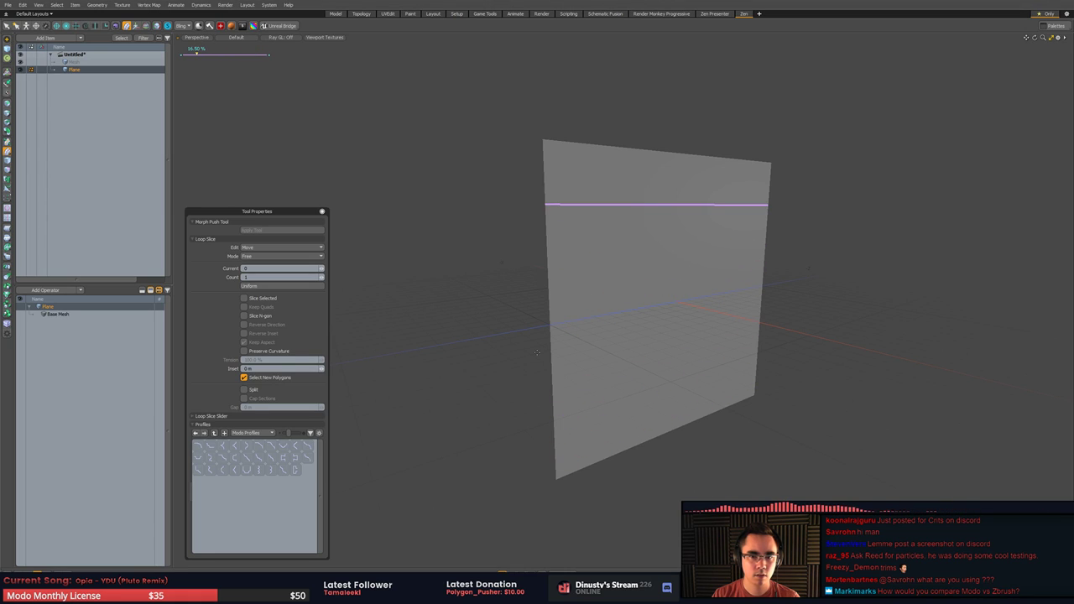
pyautogui.press('q')
# - Try a second loop slice across the plane and undo it
pyautogui.click(551, 346)
pyautogui.hotkey('alt', 'c')
pyautogui.moveTo(627, 309); pyautogui.dragTo(631, 309)
pyautogui.press('q')
pyautogui.hotkey('ctrl', 'z')
pyautogui.hotkey('ctrl', 'z')
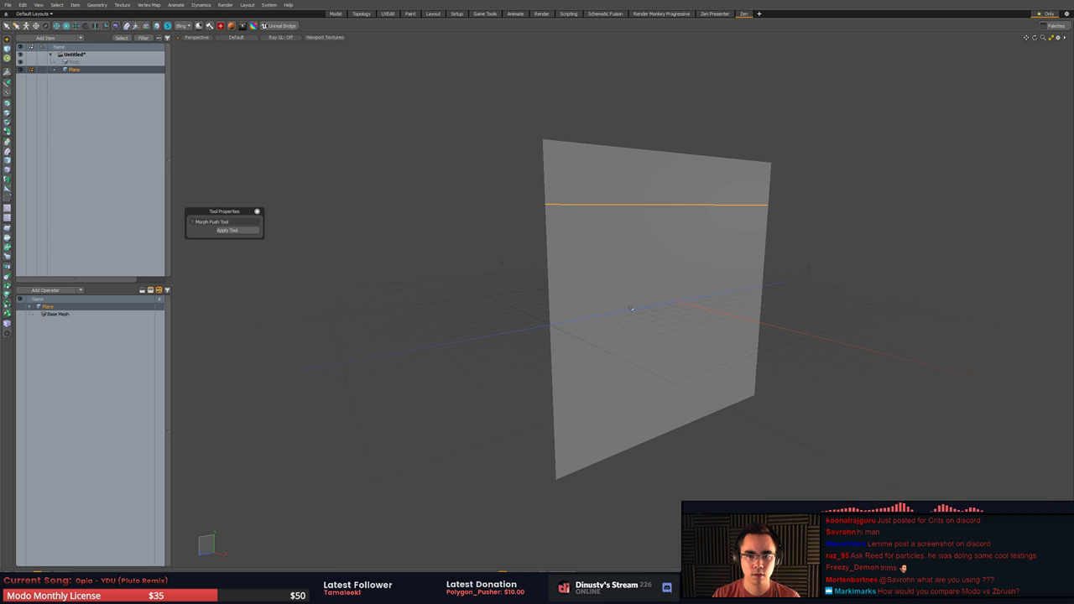
# - Loop slice the plane's large lower band halfway down and select single bands to check the split
pyautogui.keyDown('alt'); pyautogui.moveTo(822, 268); pyautogui.dragTo(780, 295); pyautogui.keyUp('alt')
pyautogui.click(827, 314)
pyautogui.keyDown('alt'); pyautogui.moveTo(839, 352); pyautogui.dragTo(624, 333); pyautogui.keyUp('alt')
pyautogui.keyDown('alt'); pyautogui.moveTo(607, 240); pyautogui.dragTo(640, 317); pyautogui.keyUp('alt')
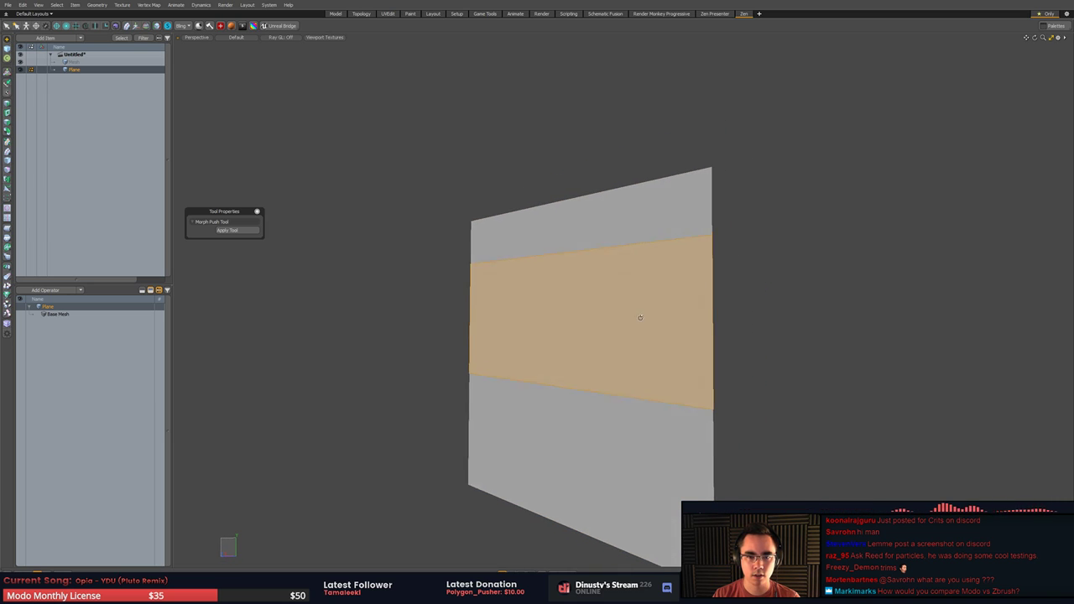
pyautogui.click(654, 222)
pyautogui.moveTo(587, 220)
pyautogui.keyDown('alt'); pyautogui.mouseDown()
pyautogui.moveTo(614, 244)
pyautogui.moveTo(562, 257)
pyautogui.moveTo(599, 273)
pyautogui.moveTo(580, 233)
pyautogui.mouseUp(); pyautogui.keyUp('alt')
pyautogui.press('w')
pyautogui.press('q')
pyautogui.press('3')
pyautogui.click(594, 258)
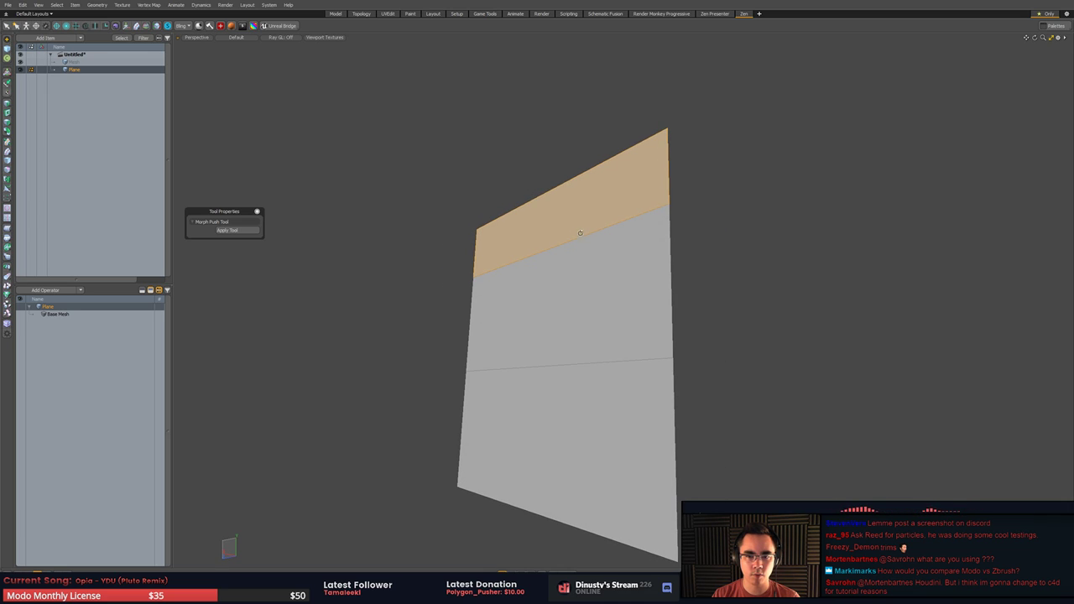
# - Loop slice the plane's lowest band close to its bottom edge
pyautogui.keyDown('alt'); pyautogui.moveTo(626, 334); pyautogui.dragTo(580, 379); pyautogui.keyUp('alt')
pyautogui.hotkey('alt', 'c')
pyautogui.moveTo(650, 379); pyautogui.dragTo(698, 307)
pyautogui.press('q')
# - Move the plane's middle horizontal edge down about 134 mm
pyautogui.press('3')
pyautogui.click(600, 348)
pyautogui.press('2')
pyautogui.click(694, 278)
pyautogui.press('w')
pyautogui.moveTo(671, 260); pyautogui.dragTo(672, 306)
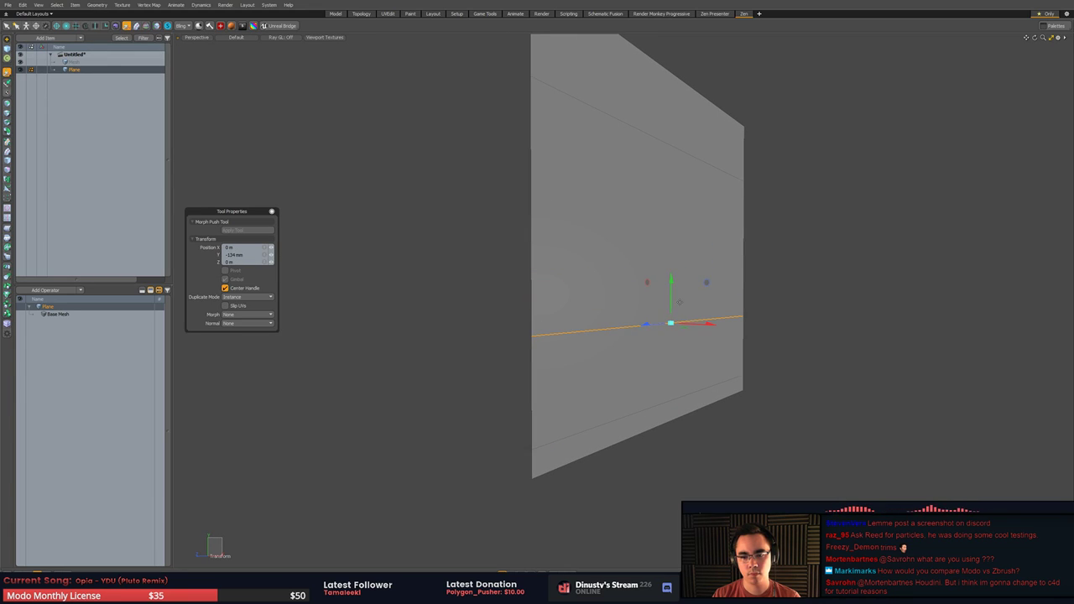
pyautogui.press('q')
# - Examine the plane's bands one by one to check how the slices divide it
pyautogui.click(868, 302)
pyautogui.keyDown('alt'); pyautogui.moveTo(868, 302); pyautogui.dragTo(818, 298); pyautogui.keyUp('alt')
pyautogui.click(739, 314)
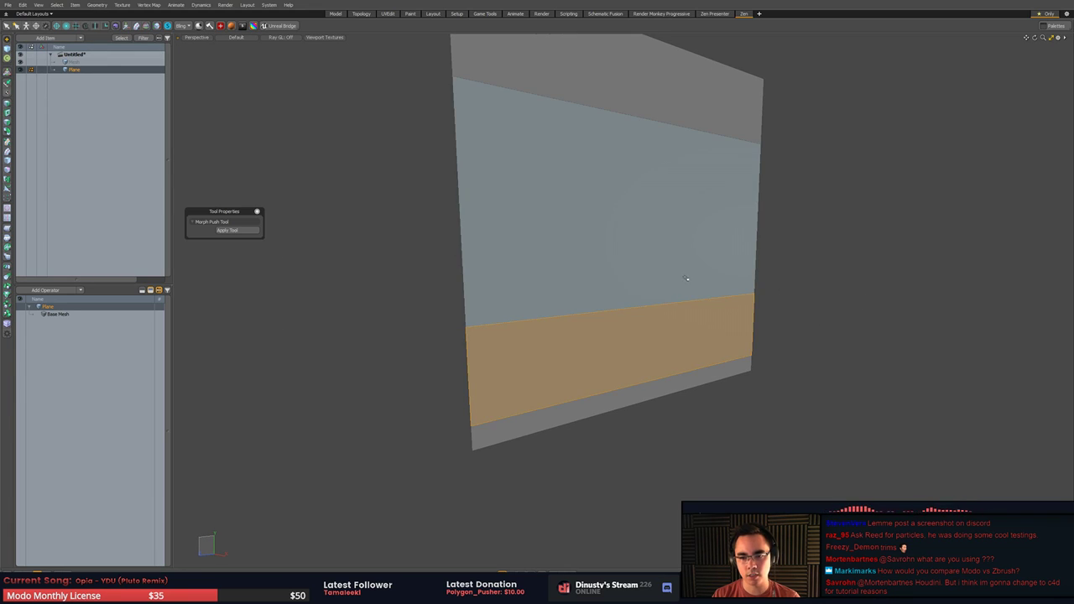
pyautogui.click(707, 101)
pyautogui.click(738, 369)
pyautogui.keyDown('alt'); pyautogui.moveTo(796, 392); pyautogui.dragTo(744, 359); pyautogui.keyUp('alt')
pyautogui.click(741, 359)
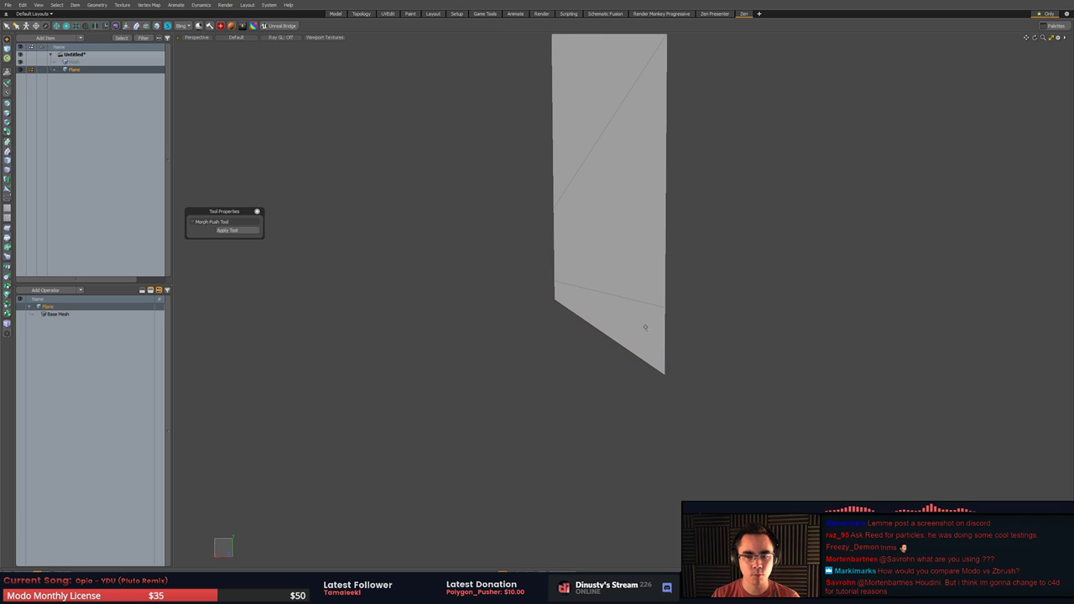
# - Duplicate all bands of the sliced plane and move the copy along X, clear of the original
pyautogui.keyDown('alt'); pyautogui.moveTo(681, 337); pyautogui.dragTo(677, 288); pyautogui.keyUp('alt')
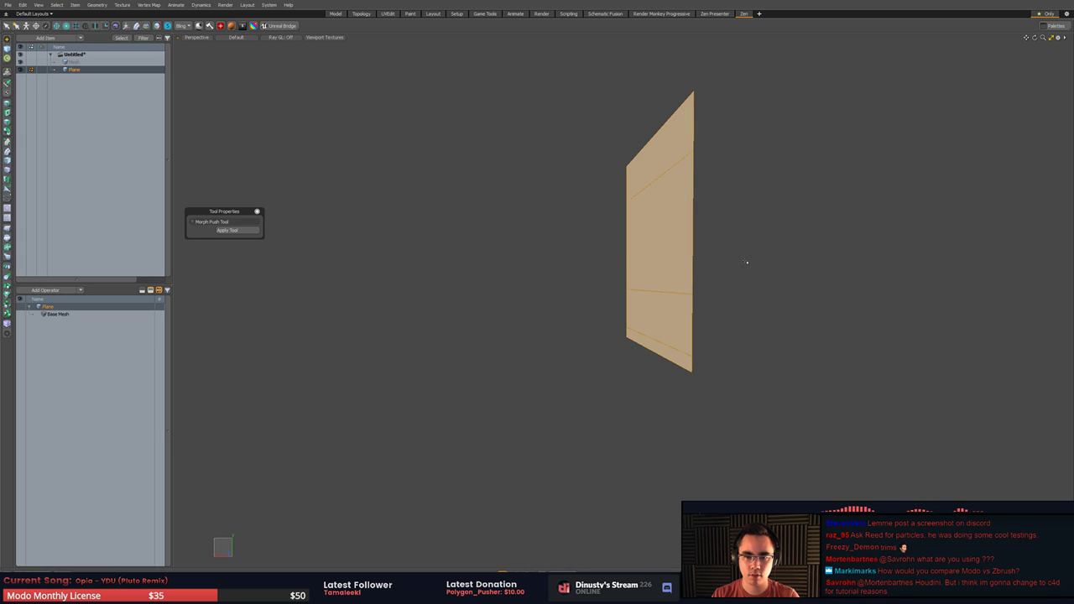
pyautogui.press('w')
pyautogui.moveTo(621, 247); pyautogui.dragTo(574, 249)
pyautogui.scroll(3, 573, 251)
pyautogui.keyDown('alt'); pyautogui.moveTo(557, 310); pyautogui.dragTo(574, 330); pyautogui.keyUp('alt')
pyautogui.press('q')
pyautogui.press('5')
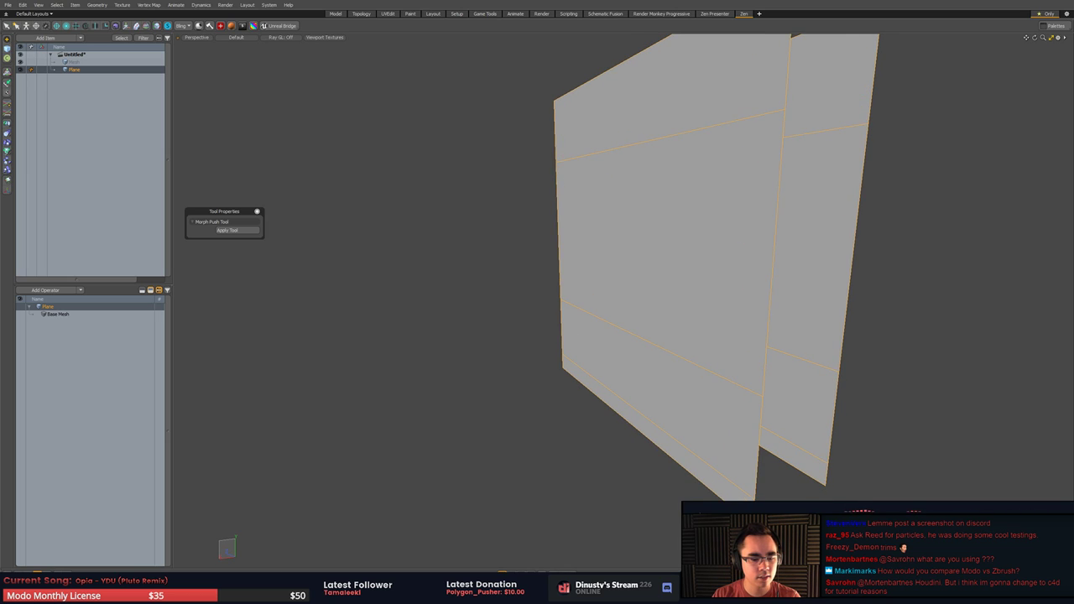
# - Switch to Spotify, skip to the next track, look over the Discover Weekly playlist, and return to Modo
pyautogui.click(662, 595)
pyautogui.click(689, 309)
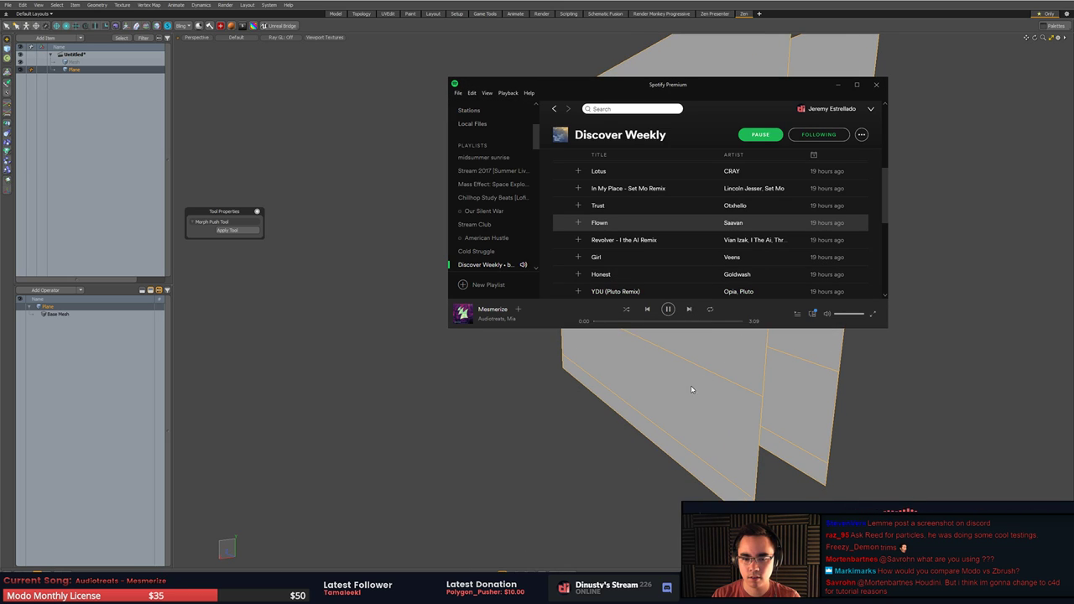
pyautogui.scroll(-1, 618, 206)
pyautogui.click(547, 398)
pyautogui.keyDown('alt'); pyautogui.moveTo(554, 394); pyautogui.dragTo(629, 356); pyautogui.keyUp('alt')
pyautogui.hotkey('alt', 'Tab')
pyautogui.scroll(1, 631, 260)
pyautogui.scroll(3, 630, 261)
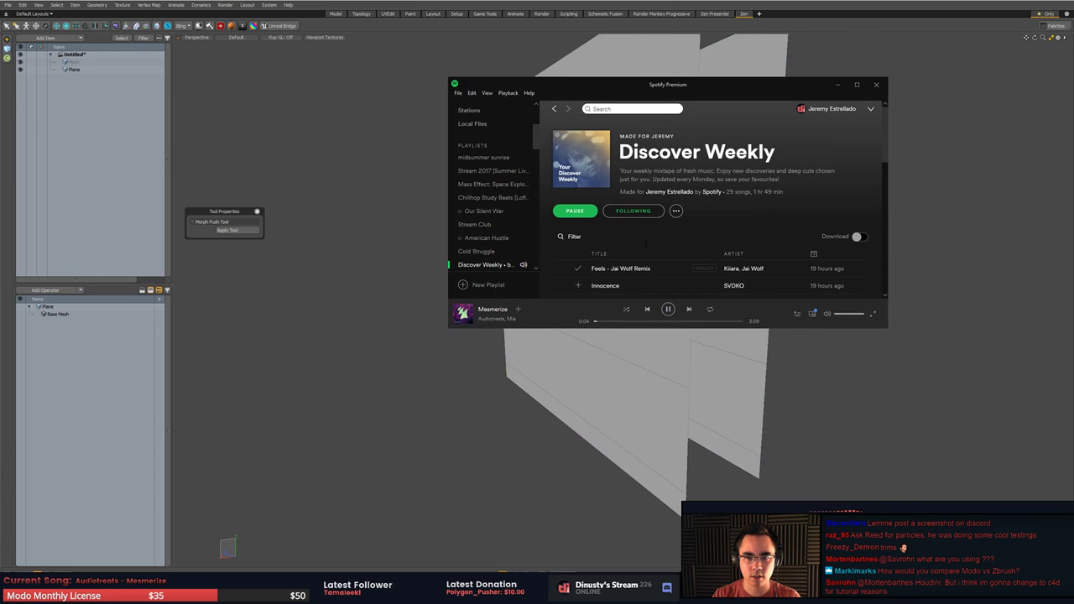
pyautogui.hotkey('alt', 'Tab')
# - Select the lower band of one plane and examine it in the front view with vertices displayed
pyautogui.keyDown('alt'); pyautogui.moveTo(341, 351); pyautogui.dragTo(585, 384); pyautogui.keyUp('alt')
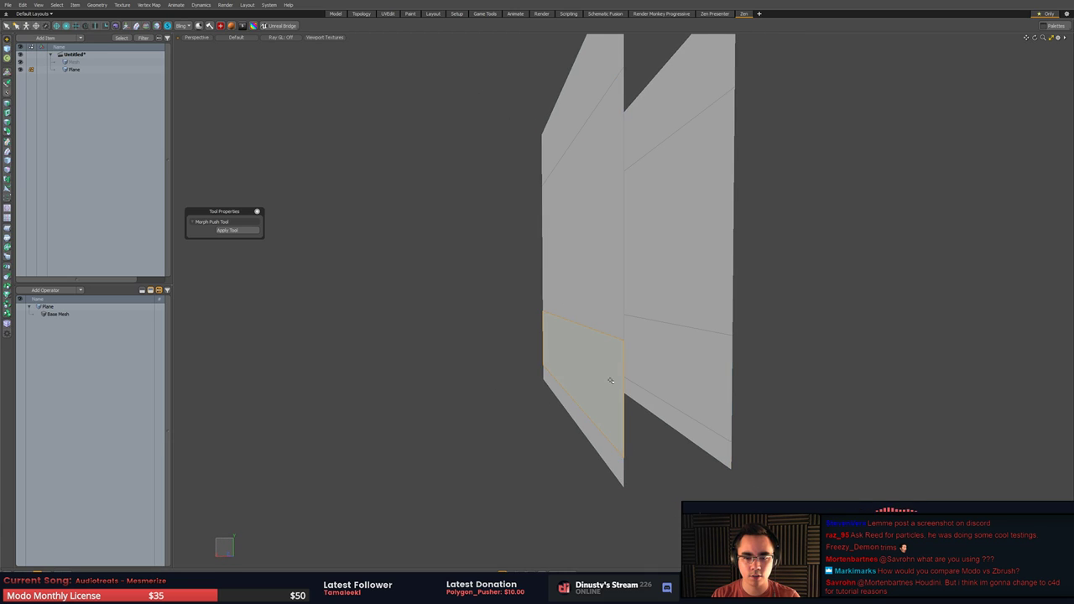
pyautogui.press('KP_1')
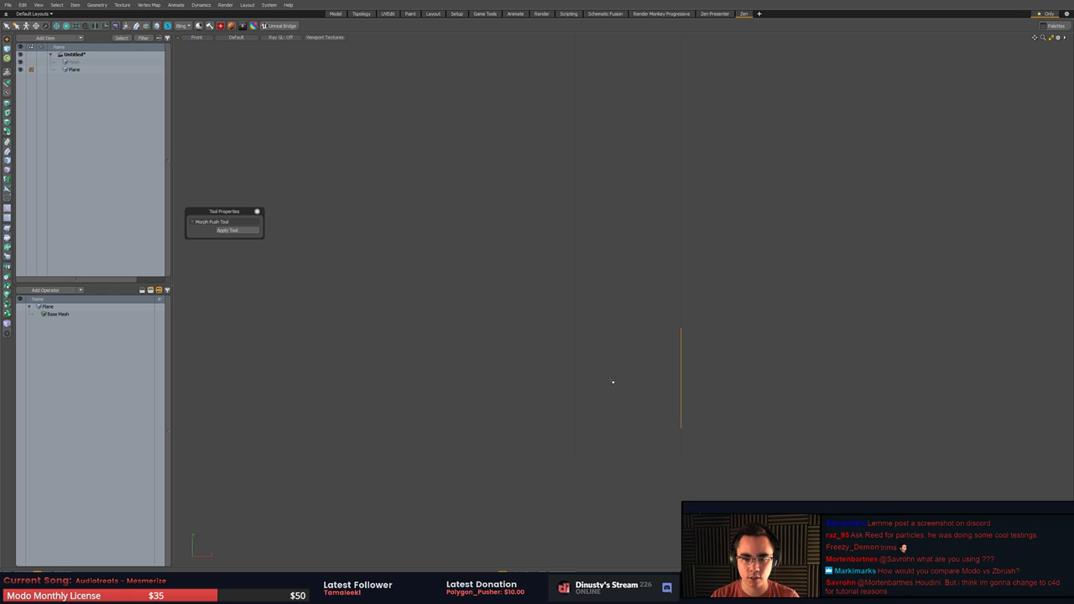
pyautogui.hotkey('ctrl', '3')
pyautogui.click(782, 410)
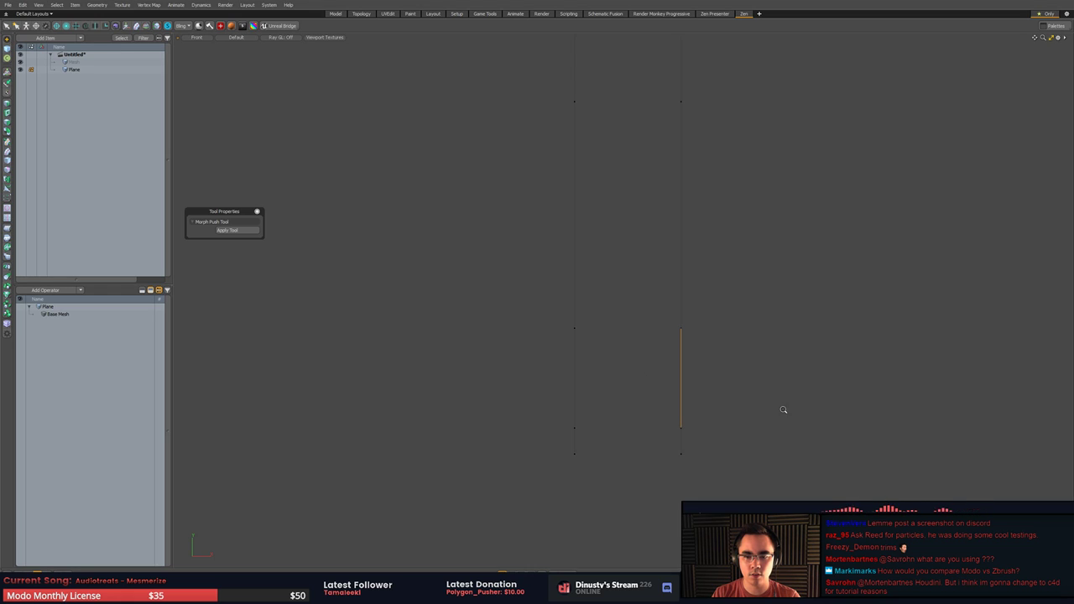
pyautogui.press('KP_Decimal')
# - Detach the narrow bottom band from the front plane and move it away as a separate strip
pyautogui.keyDown('alt'); pyautogui.moveTo(671, 385); pyautogui.dragTo(711, 388); pyautogui.keyUp('alt')
pyautogui.click(631, 409)
pyautogui.keyDown('alt'); pyautogui.moveTo(631, 409); pyautogui.dragTo(571, 388); pyautogui.keyUp('alt')
pyautogui.press('Delete')
pyautogui.hotkey('ctrl', 'z')
pyautogui.press('w')
pyautogui.press('space')
# - Loop slice the detached strip lengthwise near its upper edge
pyautogui.press('2')
pyautogui.click(565, 389)
pyautogui.hotkey('alt', 'c')
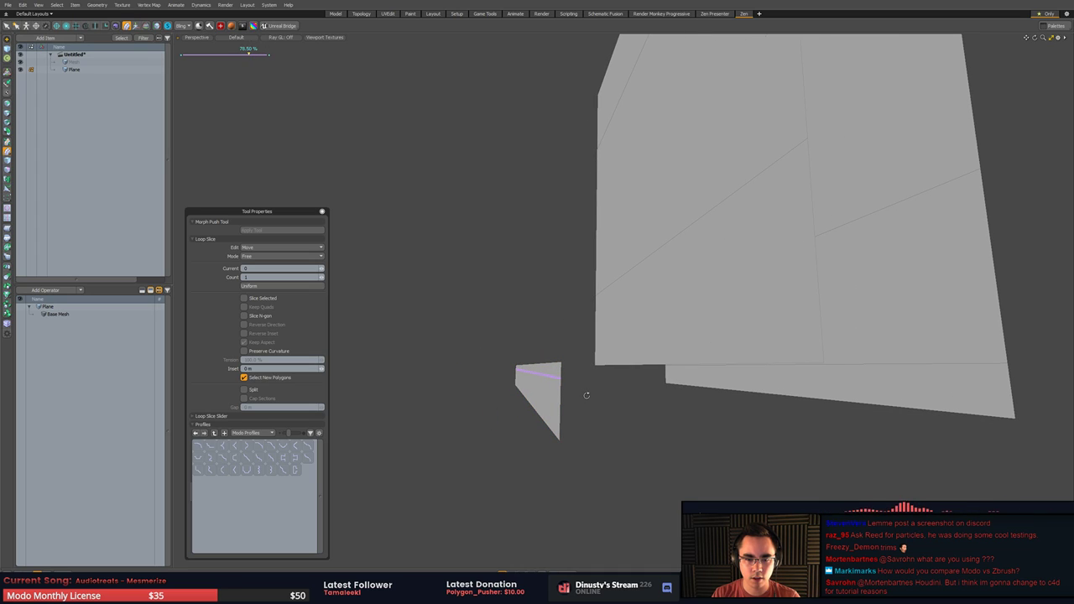
pyautogui.press('space')
pyautogui.press('n')
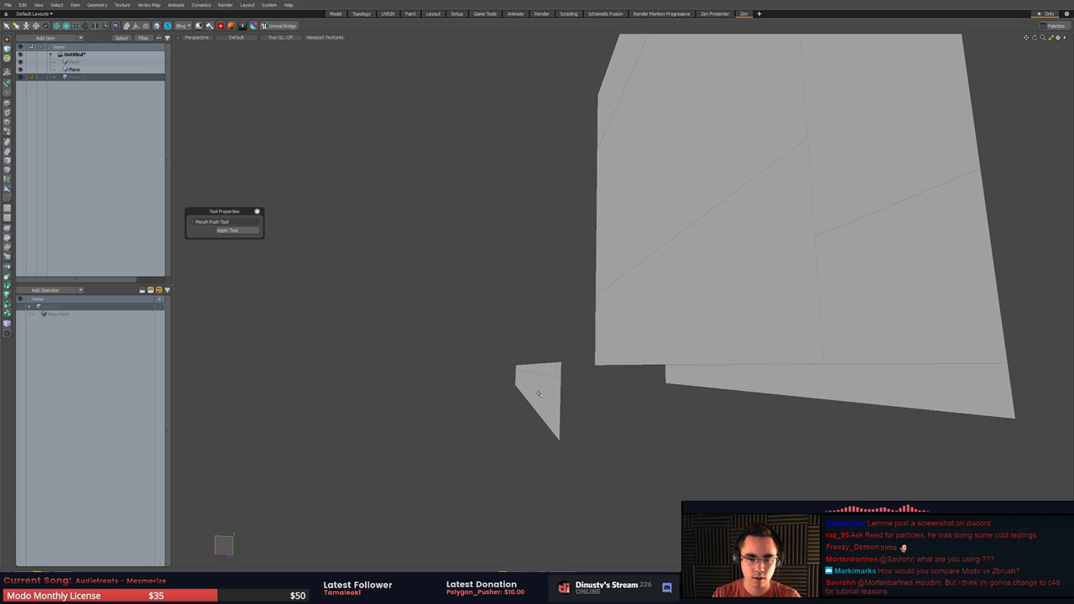
# - Bevel the strip's larger lower face outward about 21 mm and round its upper outer edge with a 13.2 mm edge bevel
pyautogui.click(544, 390)
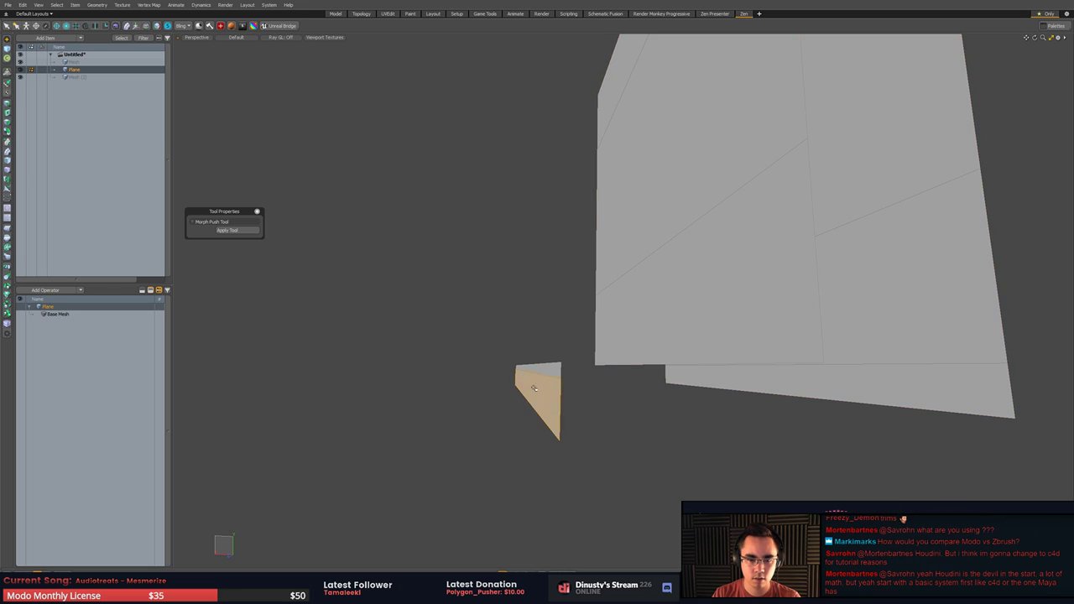
pyautogui.press('b')
pyautogui.moveTo(501, 386); pyautogui.dragTo(492, 386)
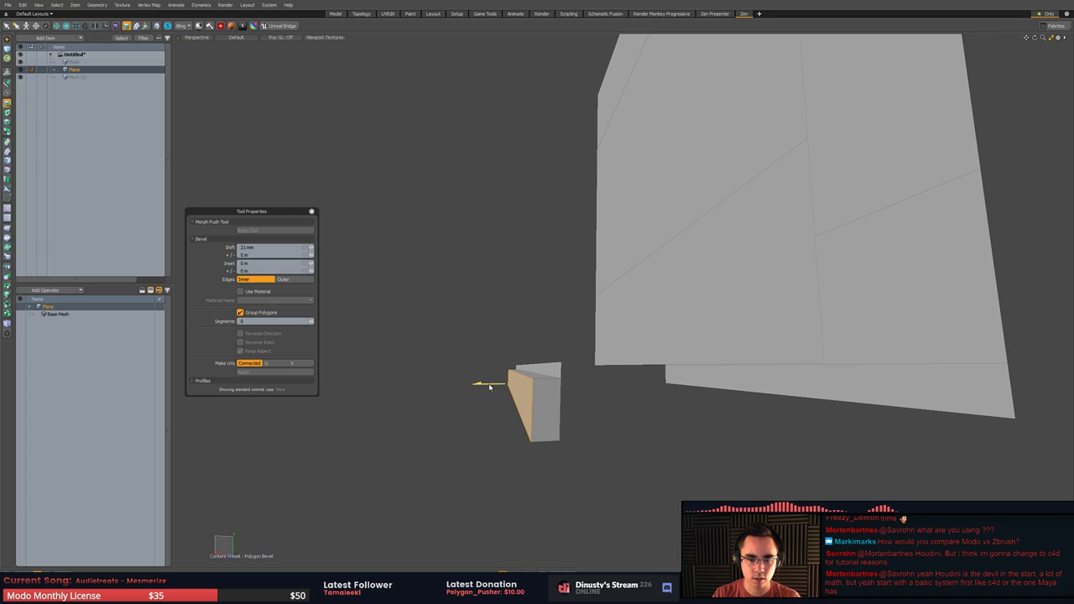
pyautogui.press('2')
pyautogui.click(511, 374)
pyautogui.press('b')
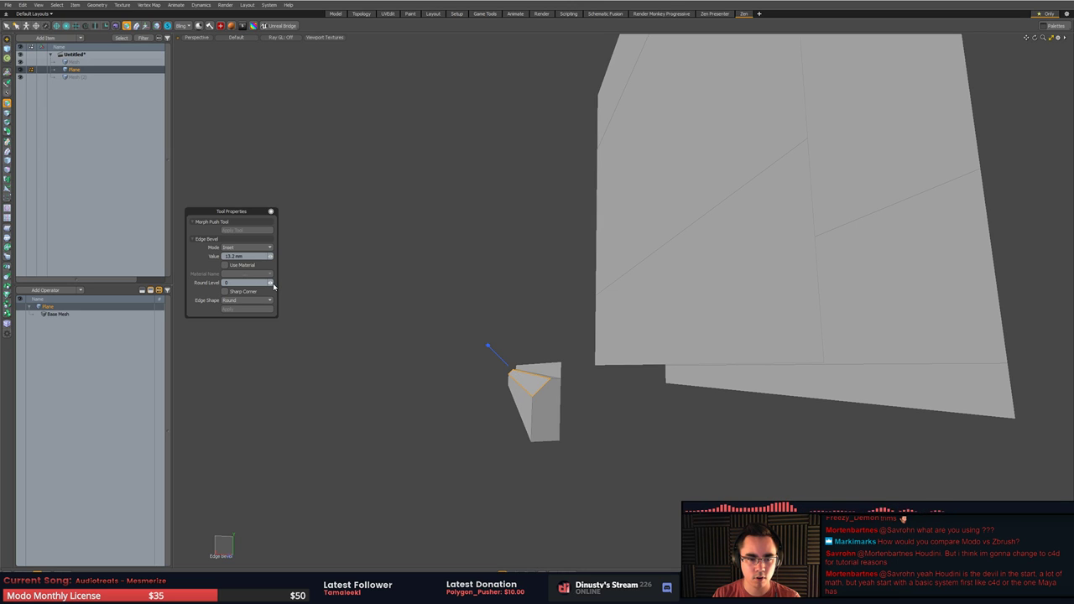
pyautogui.press('q')
# - Extend the strip's top edge back toward the wall plane to form a narrow ledge
pyautogui.click(443, 378)
pyautogui.keyDown('alt'); pyautogui.moveTo(443, 379); pyautogui.dragTo(477, 341); pyautogui.keyUp('alt')
pyautogui.click(539, 347)
pyautogui.press('z')
pyautogui.press('w')
pyautogui.press('space')
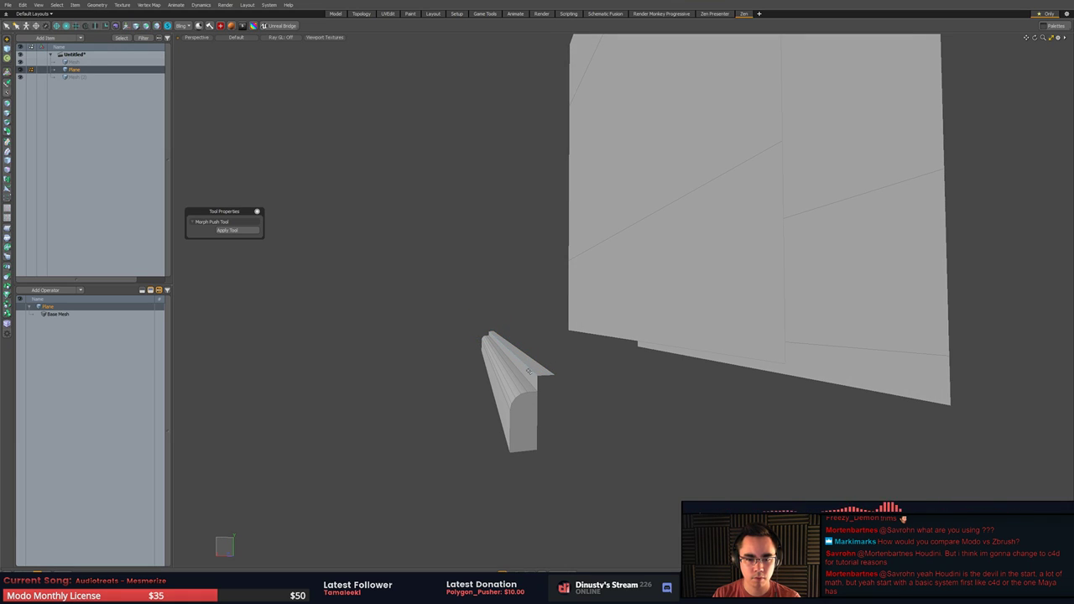
# - Bevel the ledge's corner edge by 3 mm with a round level of 2
pyautogui.press('b')
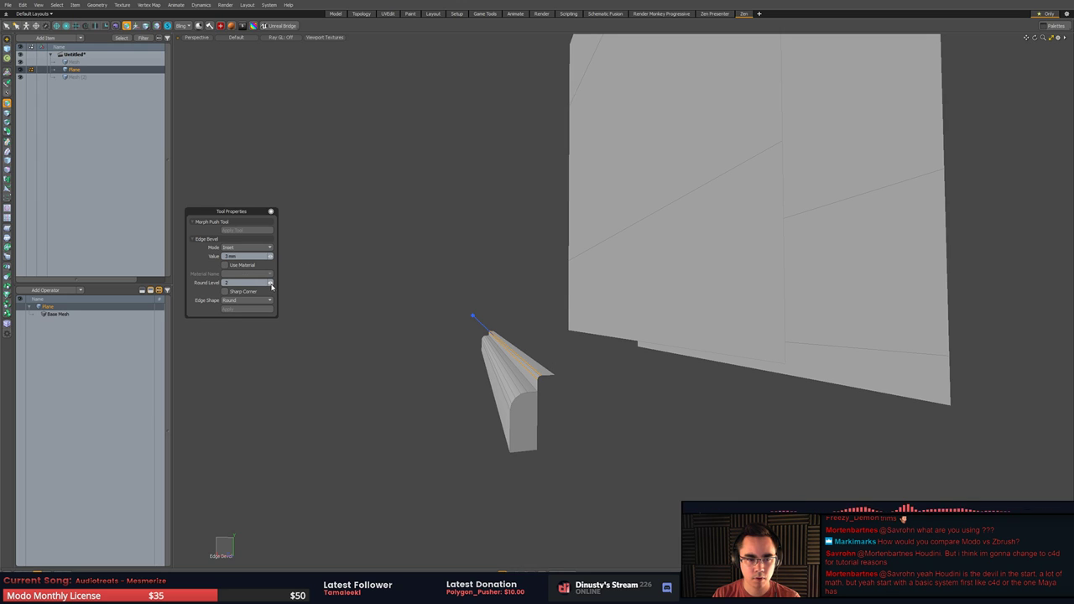
pyautogui.press('space')
pyautogui.scroll(1, 456, 316)
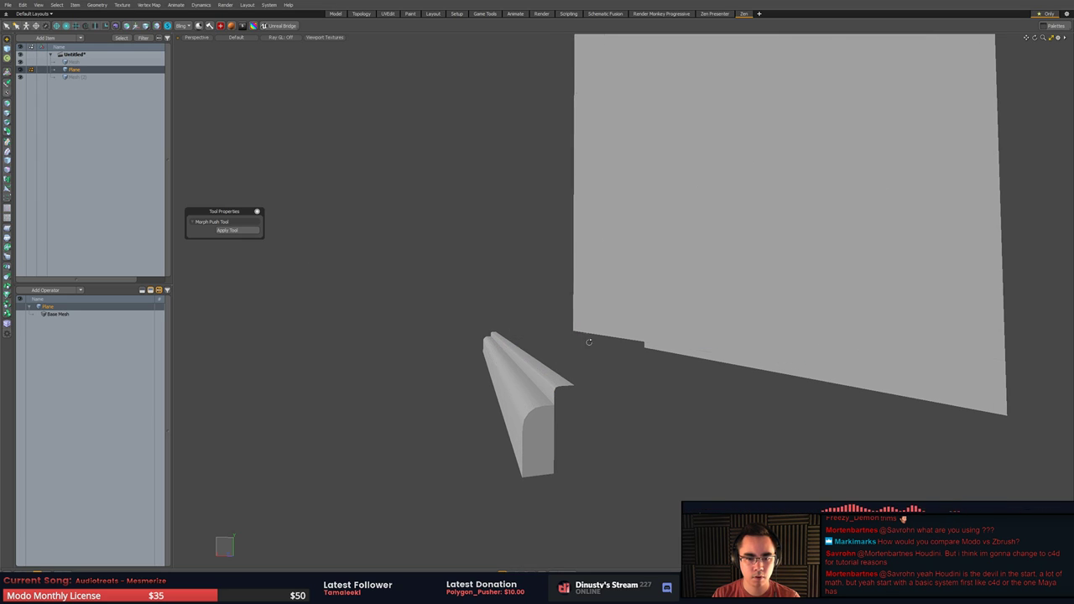
# - Loop slice the trim's tall front face lengthwise at 60%
pyautogui.keyDown('alt'); pyautogui.moveTo(589, 342); pyautogui.dragTo(711, 315); pyautogui.keyUp('alt')
pyautogui.hotkey('alt', 'c')
pyautogui.moveTo(604, 408); pyautogui.dragTo(603, 392)
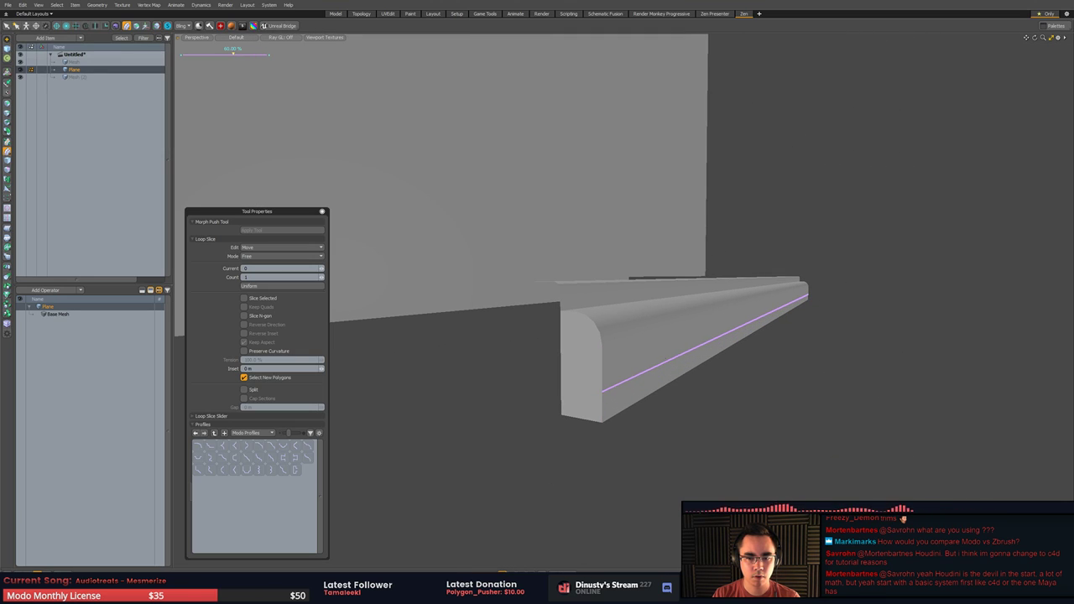
pyautogui.press('space')
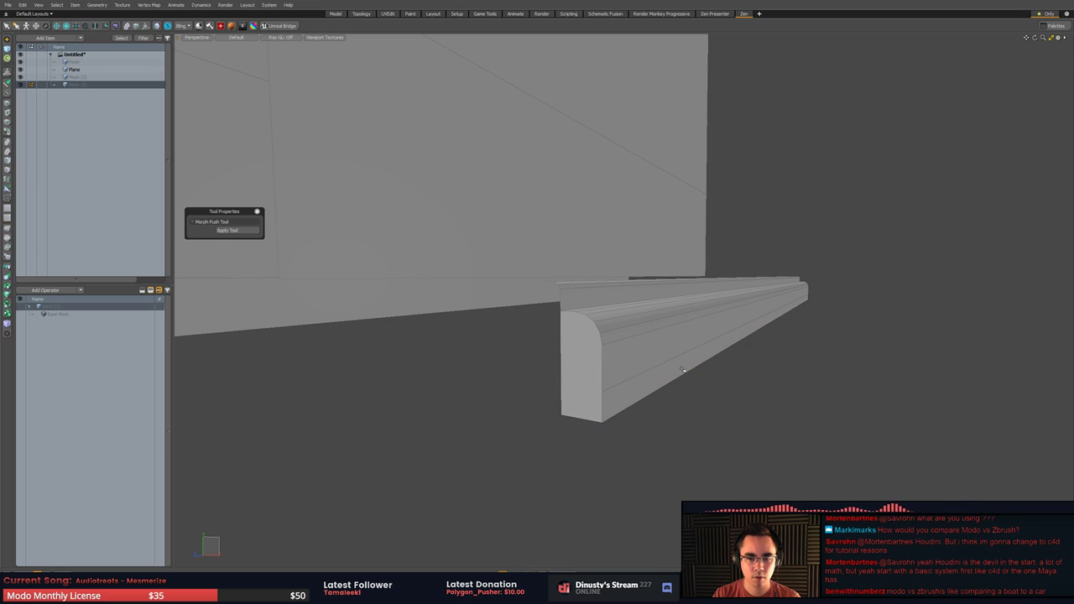
# - Bevel the lower strip of the trim's front face outward by 8 mm
pyautogui.press('5')
pyautogui.click(686, 367)
pyautogui.press('b')
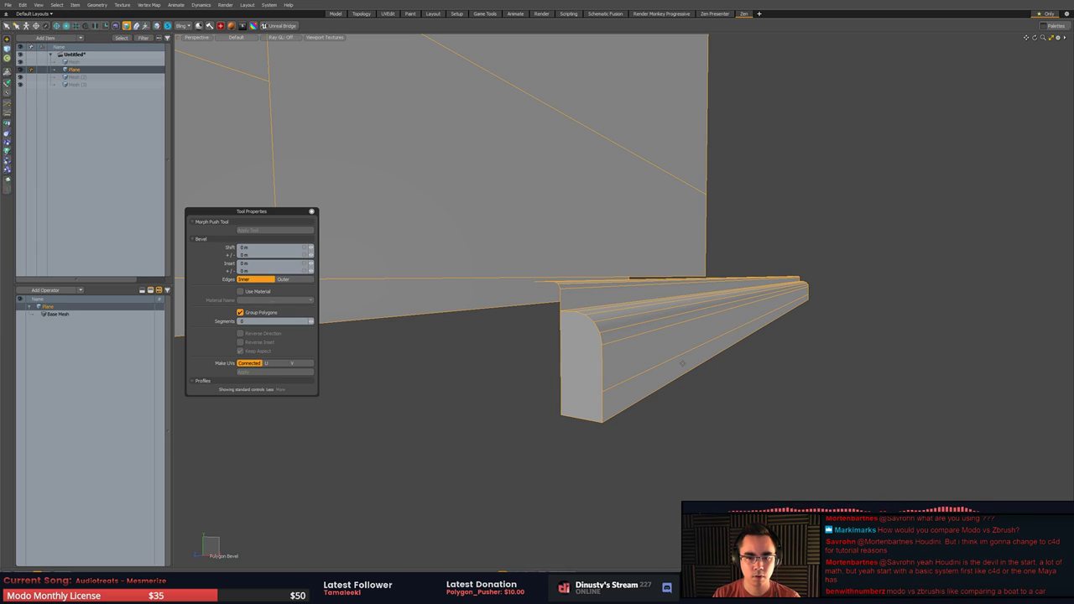
pyautogui.press('space')
pyautogui.press('3')
pyautogui.click(681, 365)
pyautogui.press('x')
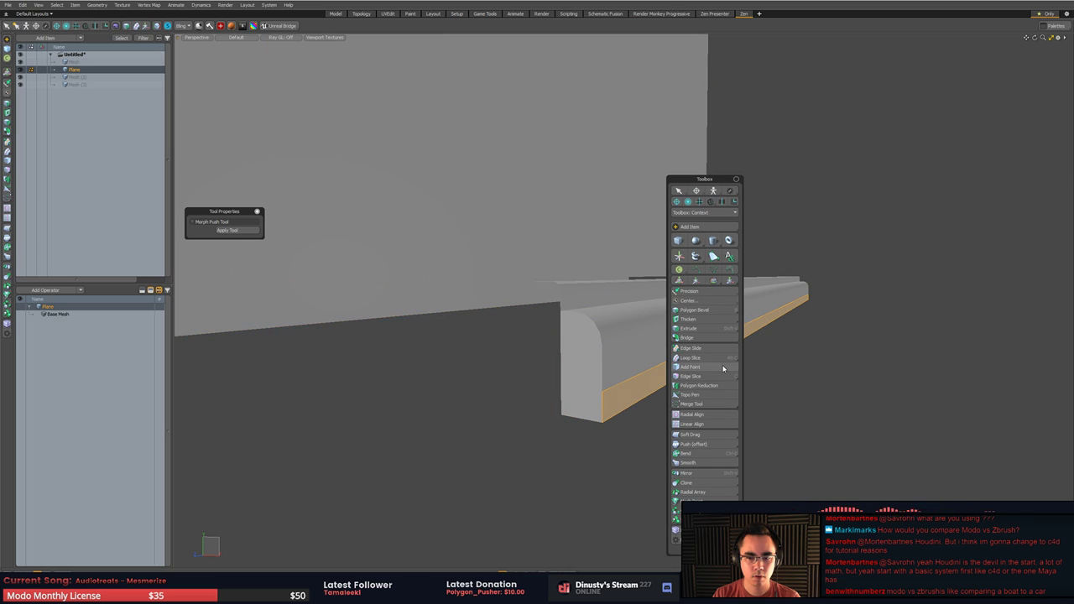
pyautogui.press('b')
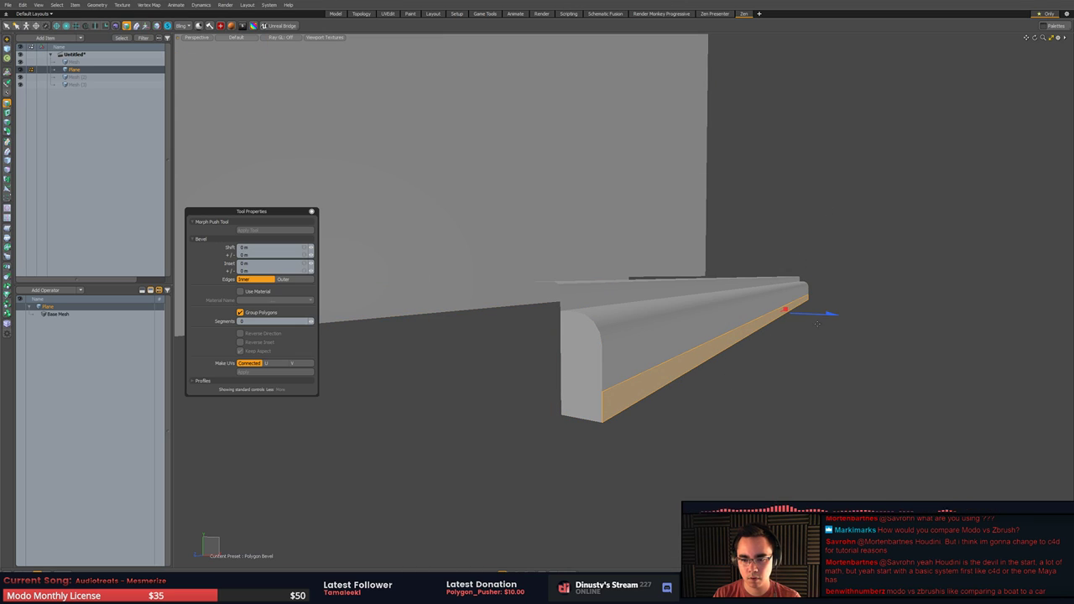
pyautogui.moveTo(830, 313); pyautogui.dragTo(837, 314)
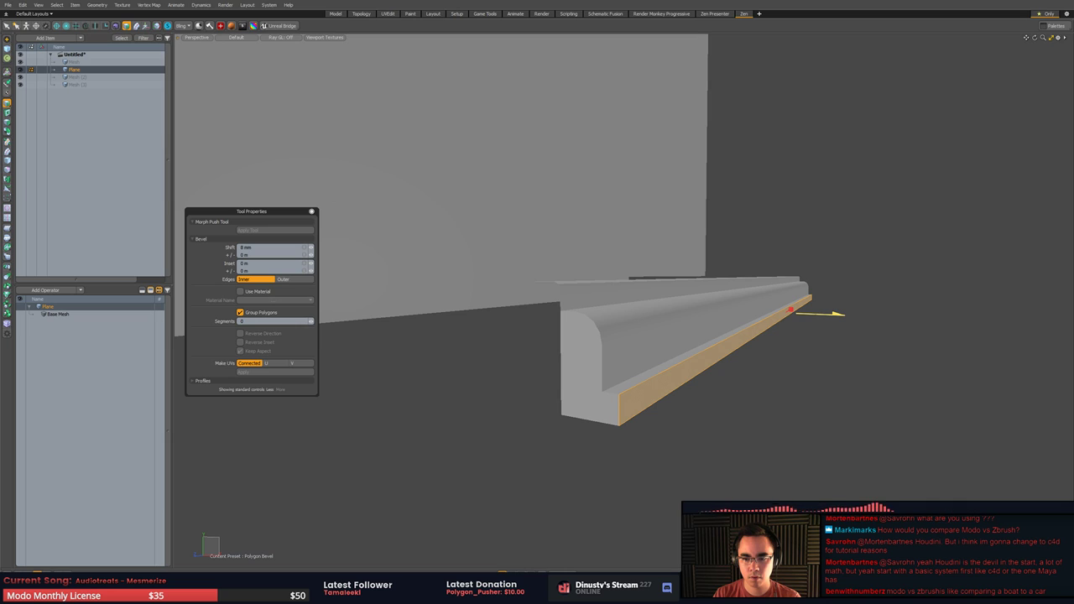
pyautogui.press('space')
# - Delete the trim's end caps and hidden back face, leaving an open profile shell
pyautogui.click(583, 411)
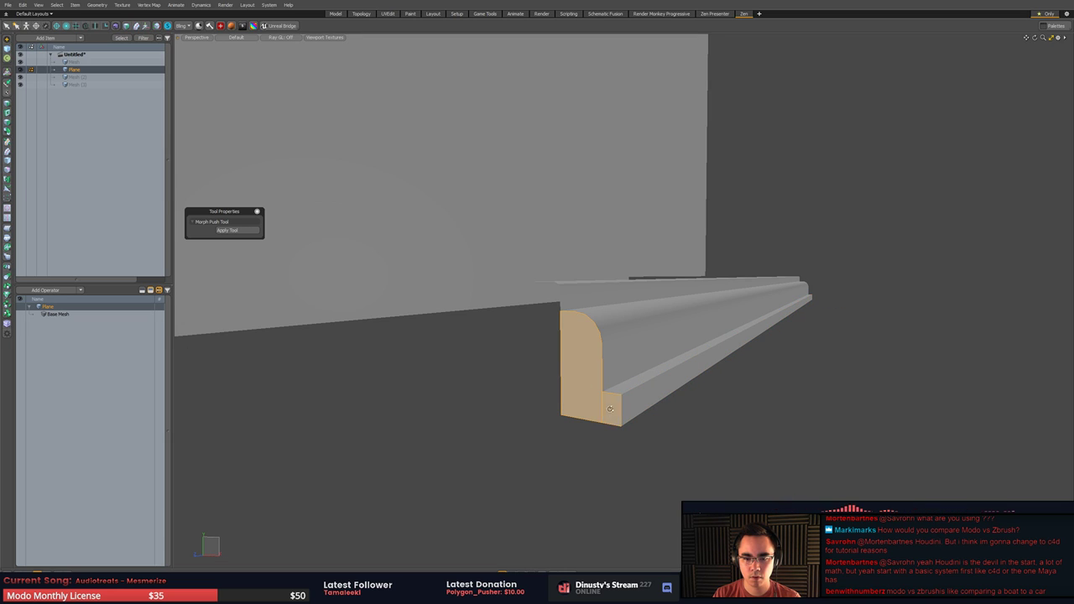
pyautogui.keyDown('alt'); pyautogui.moveTo(609, 409); pyautogui.dragTo(676, 422); pyautogui.keyUp('alt')
pyautogui.keyDown('alt'); pyautogui.moveTo(734, 353); pyautogui.dragTo(648, 177); pyautogui.keyUp('alt')
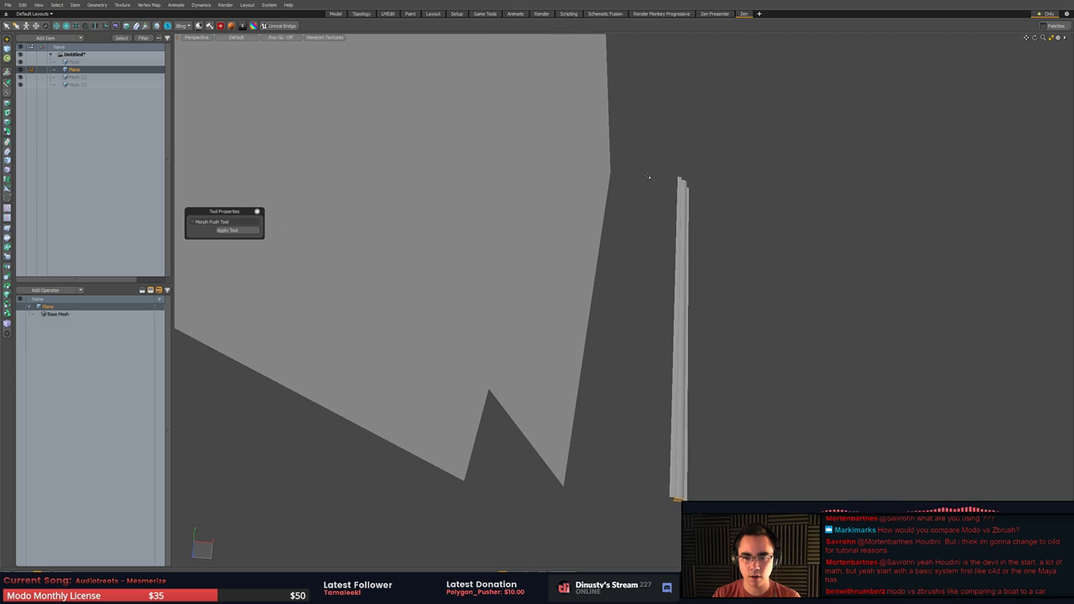
pyautogui.keyDown('alt'); pyautogui.moveTo(745, 382); pyautogui.dragTo(538, 244); pyautogui.keyUp('alt')
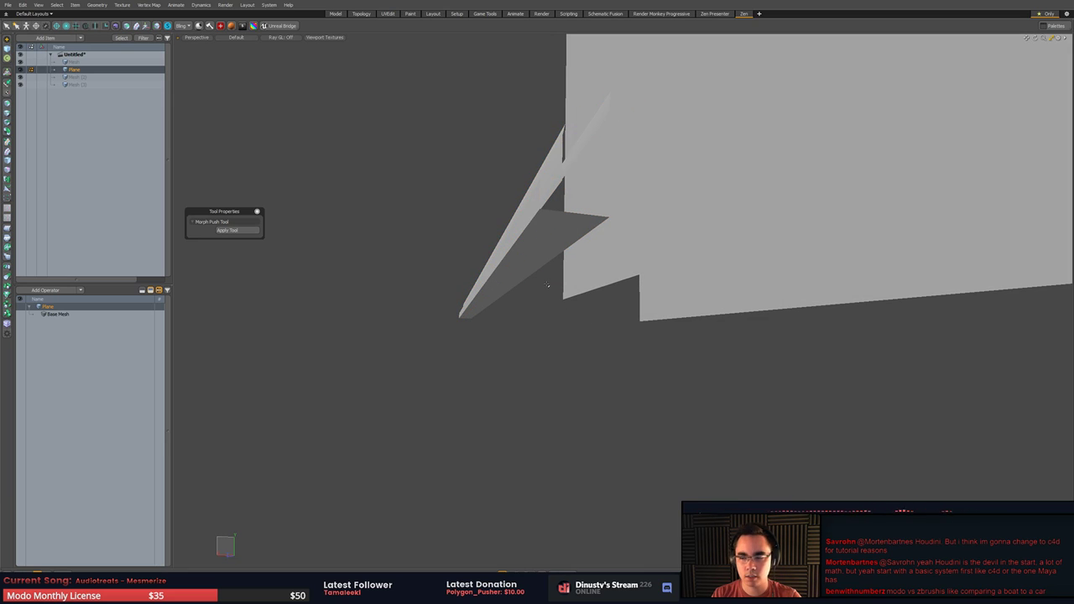
pyautogui.keyDown('alt'); pyautogui.moveTo(547, 285); pyautogui.dragTo(597, 362); pyautogui.keyUp('alt')
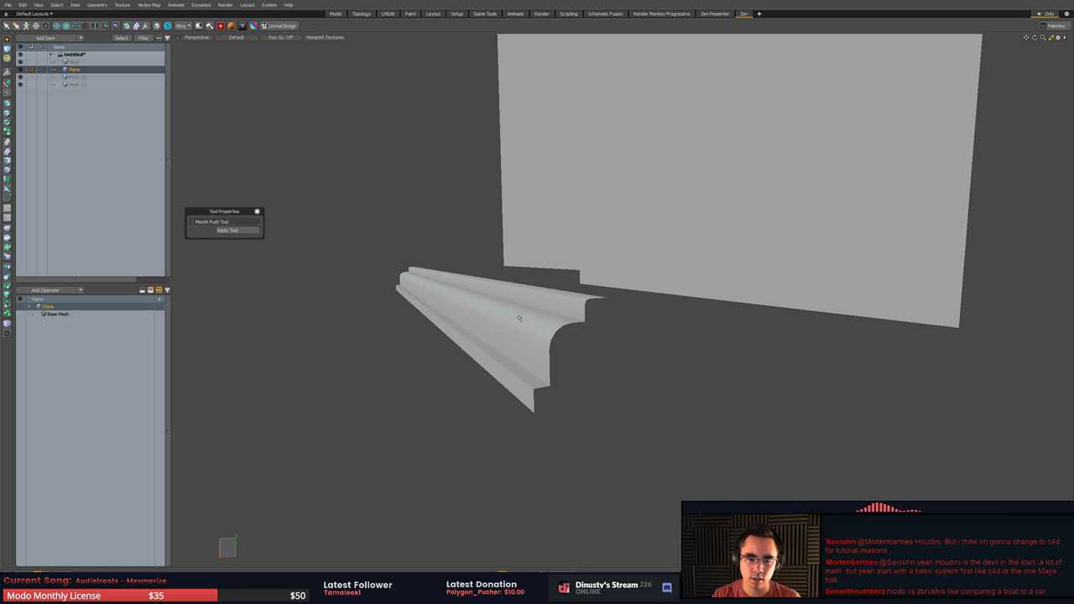
pyautogui.moveTo(524, 306)
pyautogui.keyDown('alt'); pyautogui.mouseDown()
pyautogui.moveTo(501, 317)
pyautogui.moveTo(524, 319)
pyautogui.mouseUp(); pyautogui.keyUp('alt')
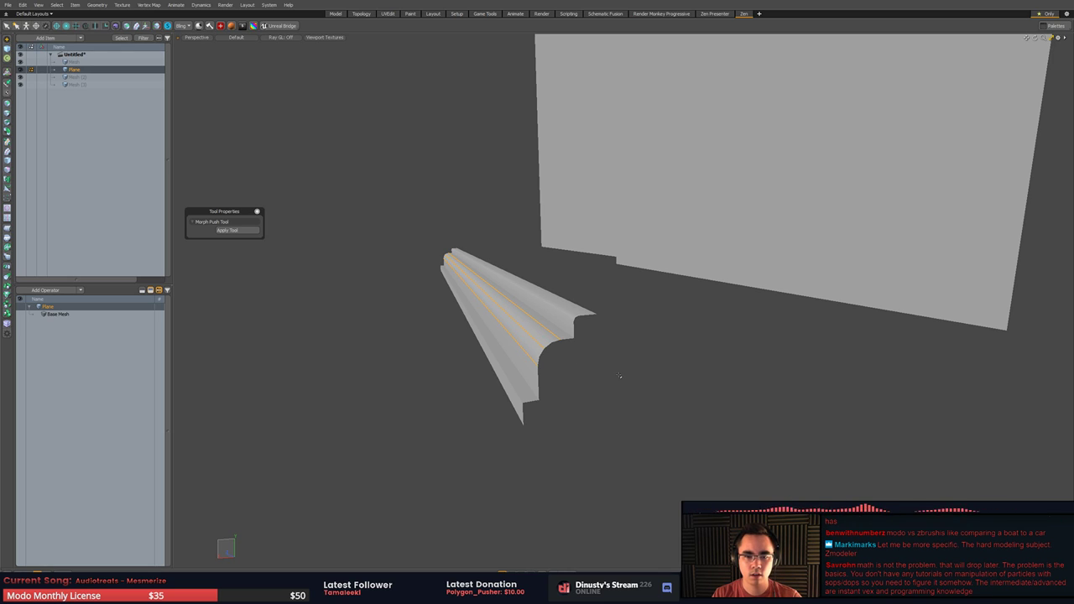
# - Try to simplify the trim's rounded upper corner by removing its lengthwise edges
pyautogui.press('5')
pyautogui.click(587, 365)
pyautogui.keyDown('alt'); pyautogui.moveTo(587, 366); pyautogui.dragTo(607, 347); pyautogui.keyUp('alt')
pyautogui.hotkey('ctrl', 'z')
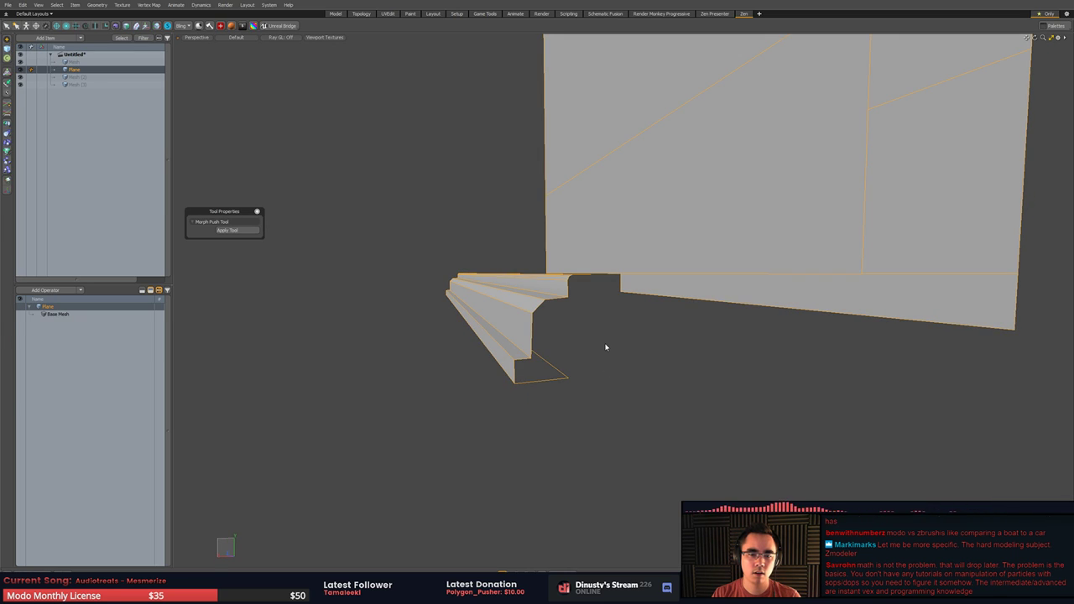
pyautogui.press('2')
pyautogui.moveTo(607, 344); pyautogui.dragTo(867, 372, button='middle')
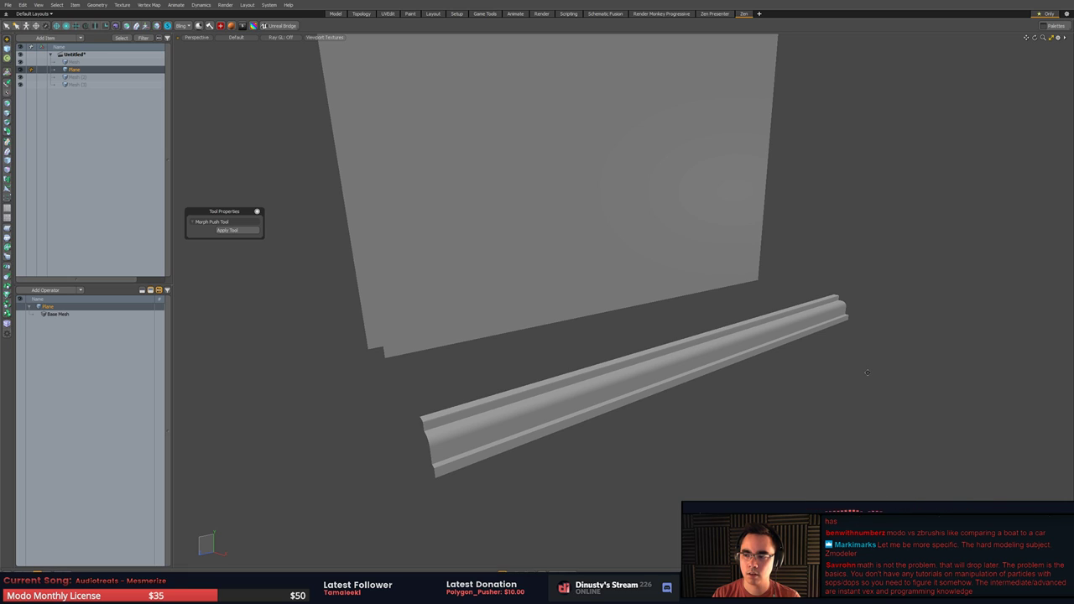
pyautogui.moveTo(867, 371); pyautogui.dragTo(752, 335, button='middle')
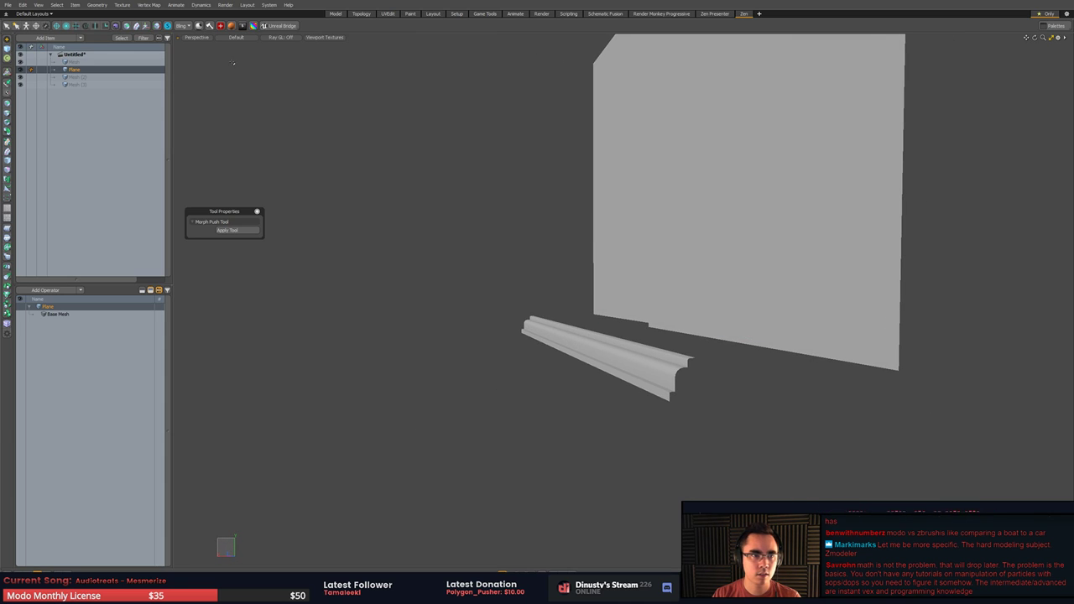
# - Apply the Clay-03-Light matcap to the viewport shading
pyautogui.click(231, 25)
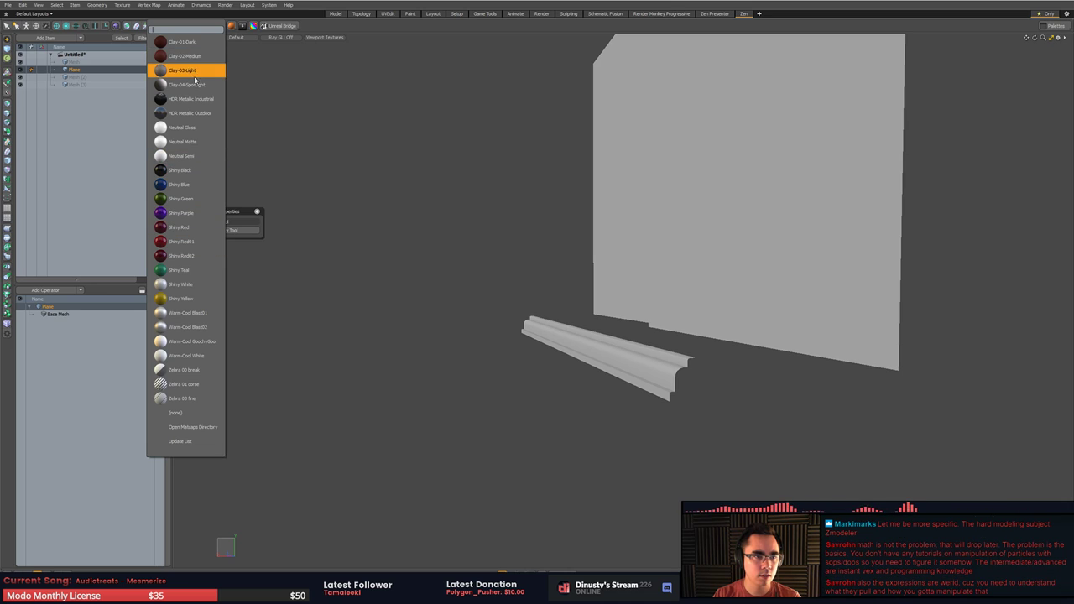
pyautogui.click(193, 74)
pyautogui.moveTo(496, 226); pyautogui.dragTo(640, 370, button='middle')
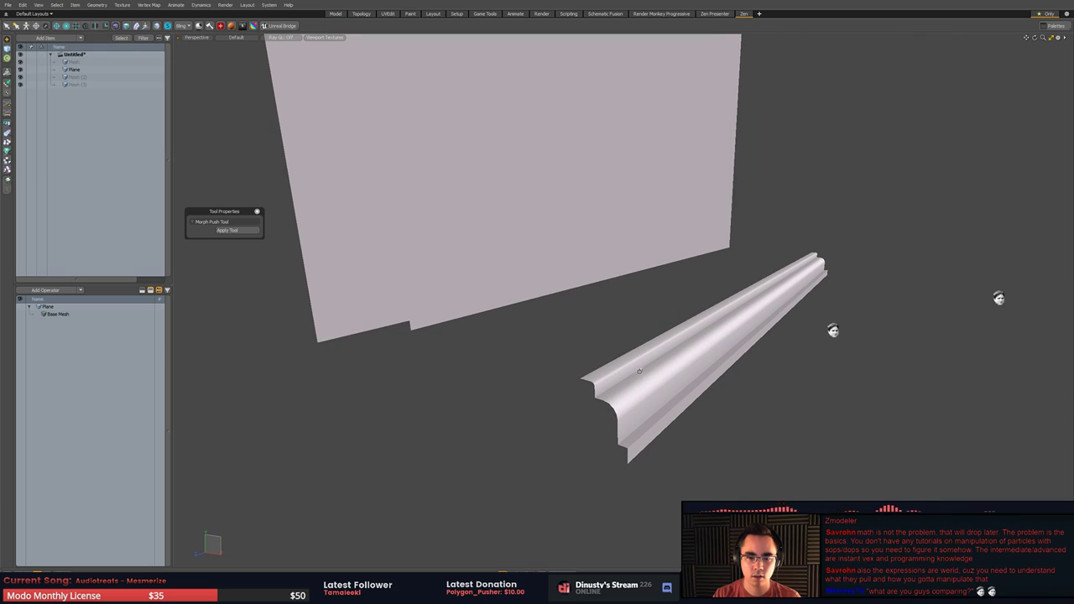
# - Bevel the outer edge running along the trim's lower step
pyautogui.keyDown('alt'); pyautogui.moveTo(639, 371); pyautogui.dragTo(647, 398); pyautogui.keyUp('alt')
pyautogui.press('3')
pyautogui.doubleClick(644, 386)
pyautogui.click(778, 393)
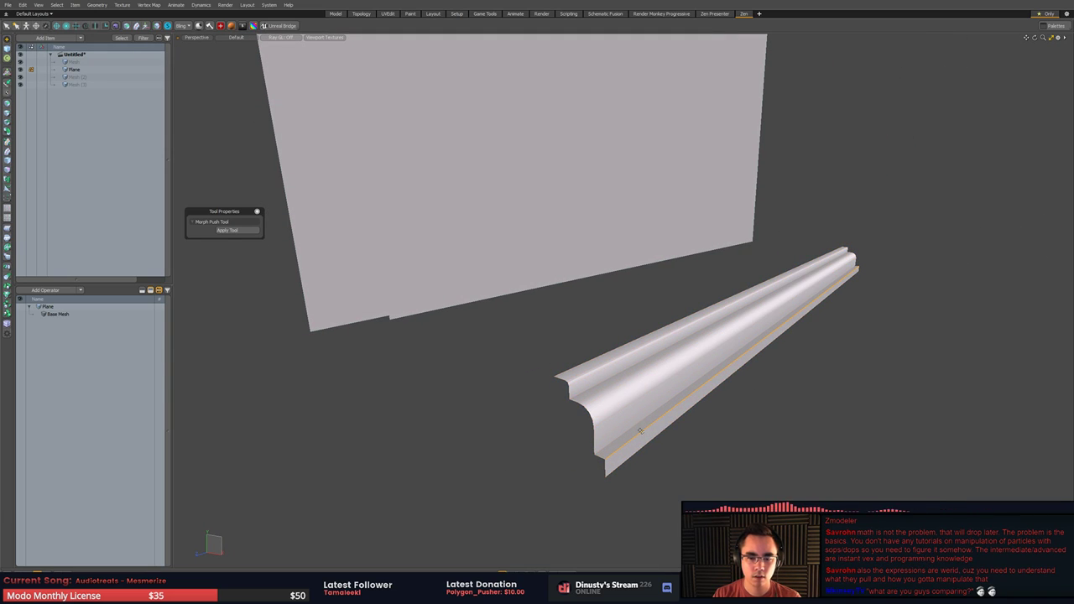
pyautogui.press('b')
pyautogui.press('space')
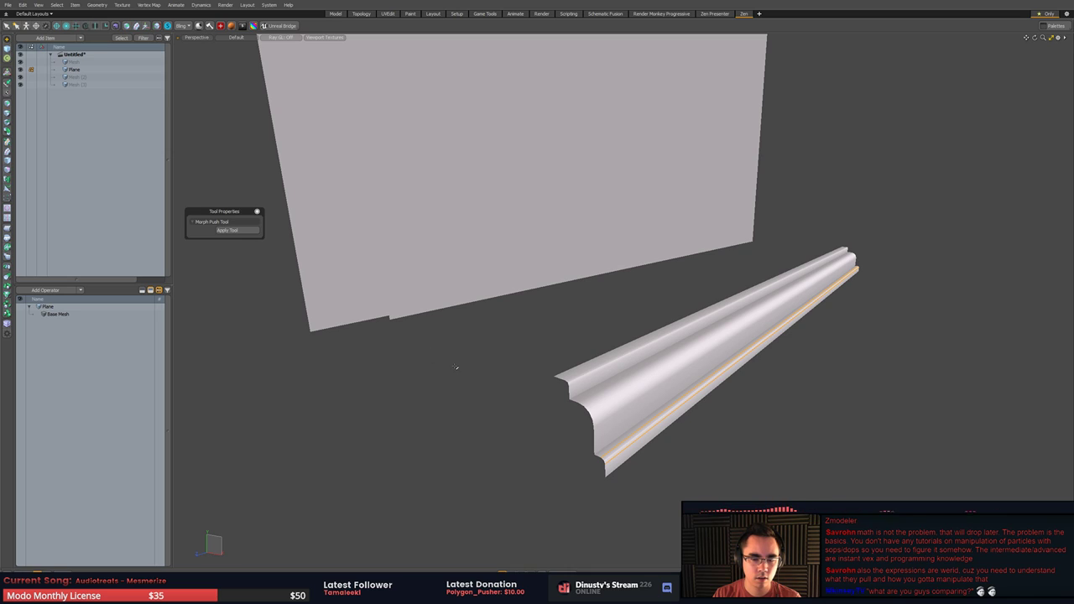
# - Select the entire trim and recalculate its vertex normals for smooth shading with the Vertex Normal Toolkit
pyautogui.click(621, 422)
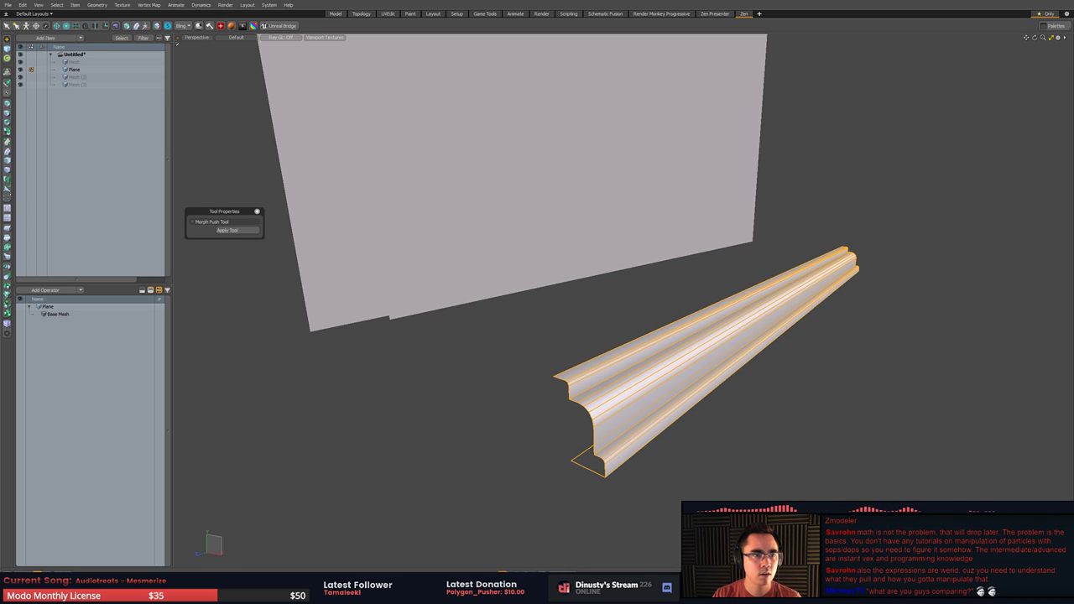
pyautogui.click(156, 27)
pyautogui.moveTo(522, 247); pyautogui.dragTo(245, 352)
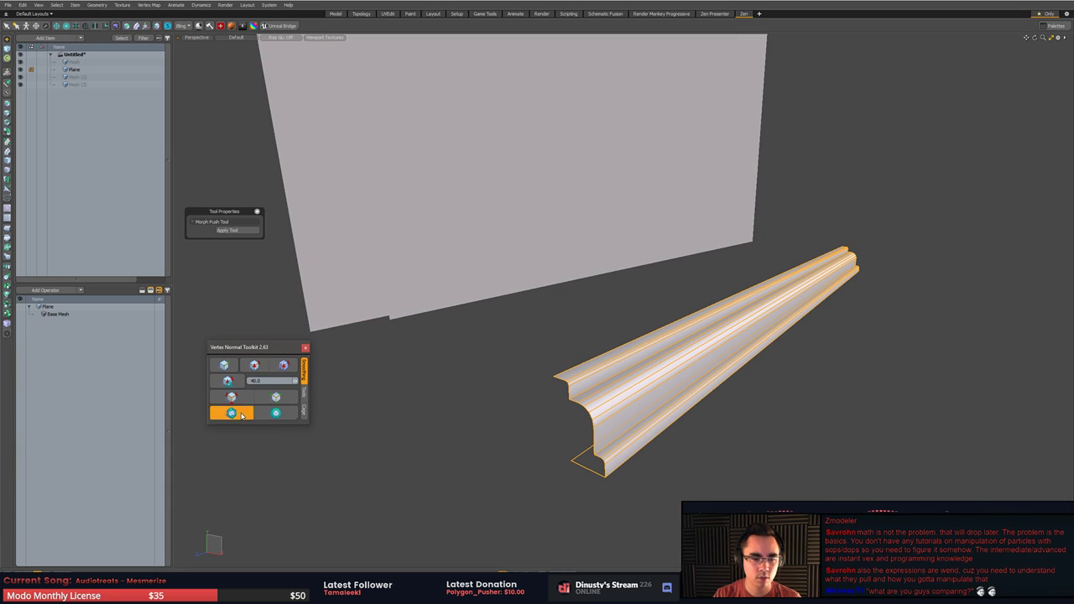
pyautogui.click(241, 413)
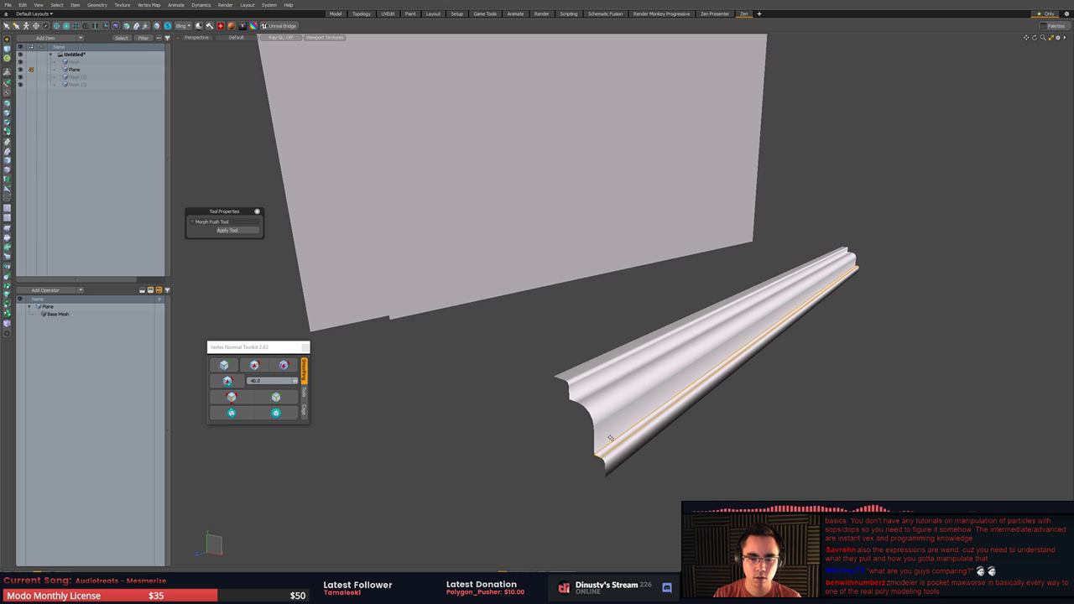
# - Move the lower panel of the front wall plane outward, away from the wall
pyautogui.keyDown('alt'); pyautogui.moveTo(448, 411); pyautogui.dragTo(638, 392); pyautogui.keyUp('alt')
pyautogui.click(659, 294)
pyautogui.keyDown('alt'); pyautogui.moveTo(659, 294); pyautogui.dragTo(713, 338); pyautogui.keyUp('alt')
pyautogui.press('3')
pyautogui.click(641, 338)
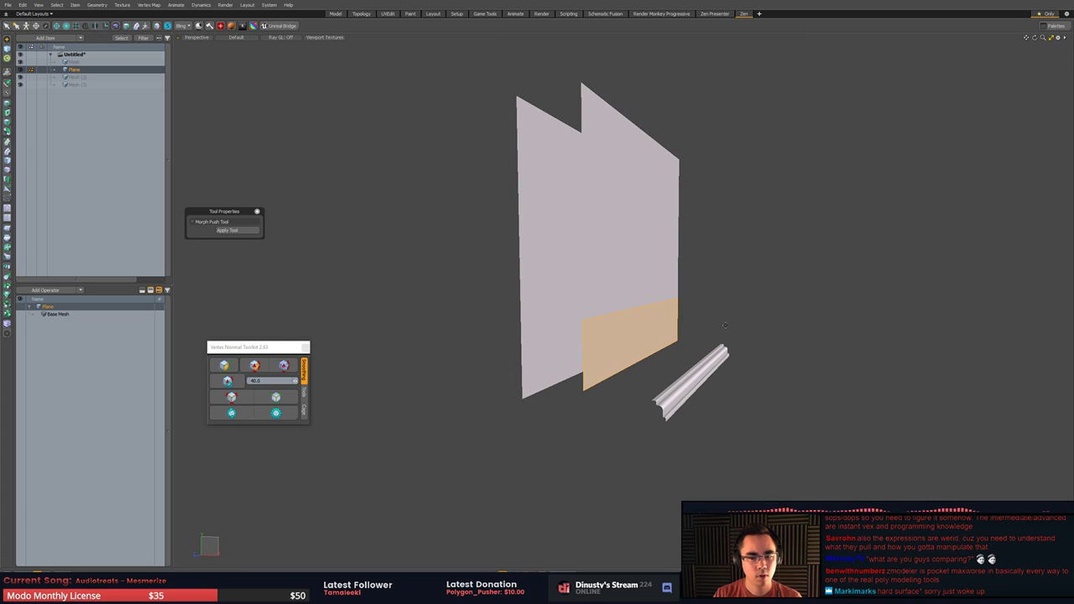
pyautogui.keyDown('alt'); pyautogui.moveTo(724, 325); pyautogui.dragTo(729, 342); pyautogui.keyUp('alt')
pyautogui.press('w')
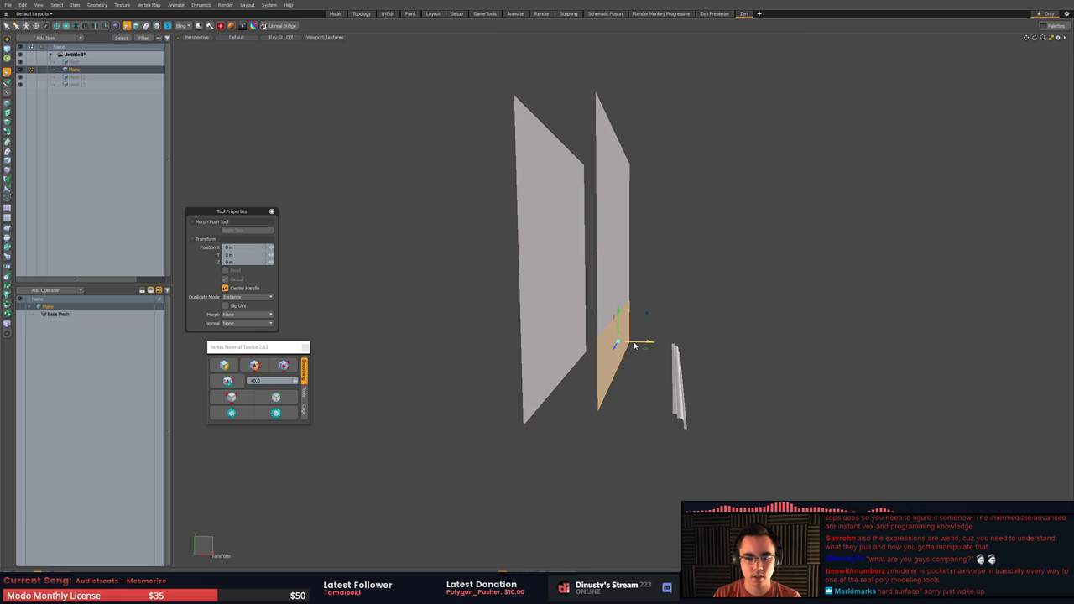
pyautogui.press('Escape')
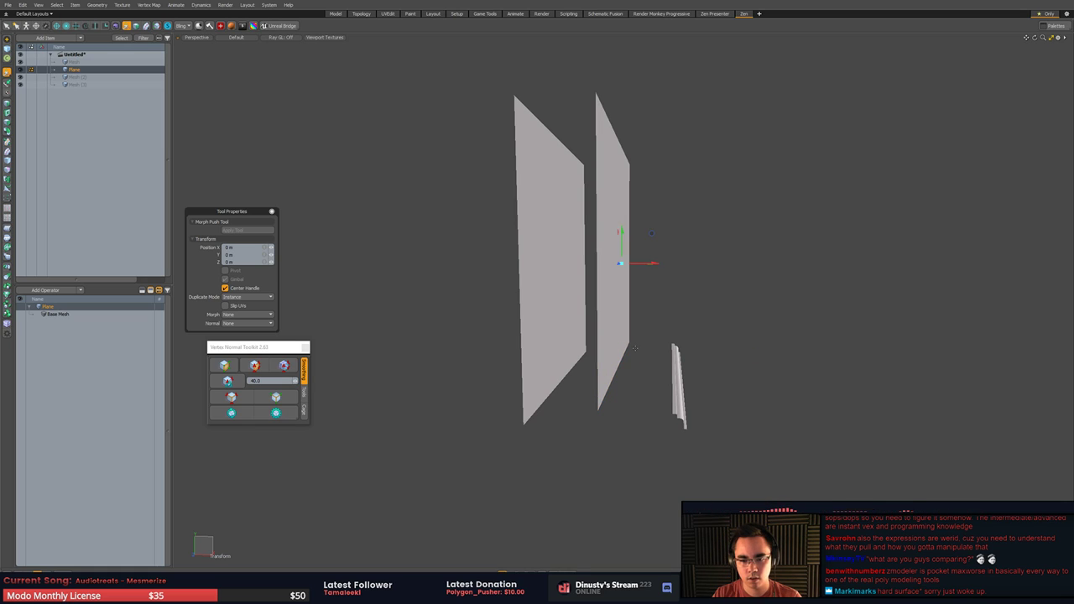
pyautogui.press('q')
pyautogui.press('3')
pyautogui.press('w')
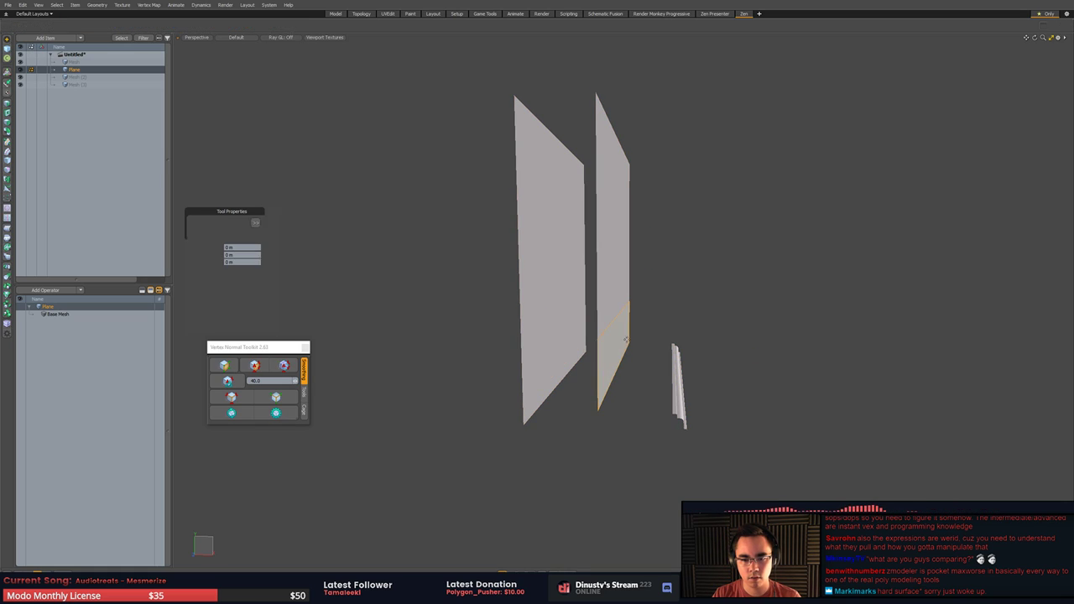
pyautogui.moveTo(646, 343); pyautogui.dragTo(677, 426)
pyautogui.press('q')
# - Loop slice the moved lower panel crosswise with a count of 5 evenly spaced cuts
pyautogui.press('2')
pyautogui.click(638, 384)
pyautogui.keyDown('alt'); pyautogui.moveTo(638, 386); pyautogui.dragTo(690, 418); pyautogui.keyUp('alt')
pyautogui.hotkey('alt', 'c')
pyautogui.click(676, 421)
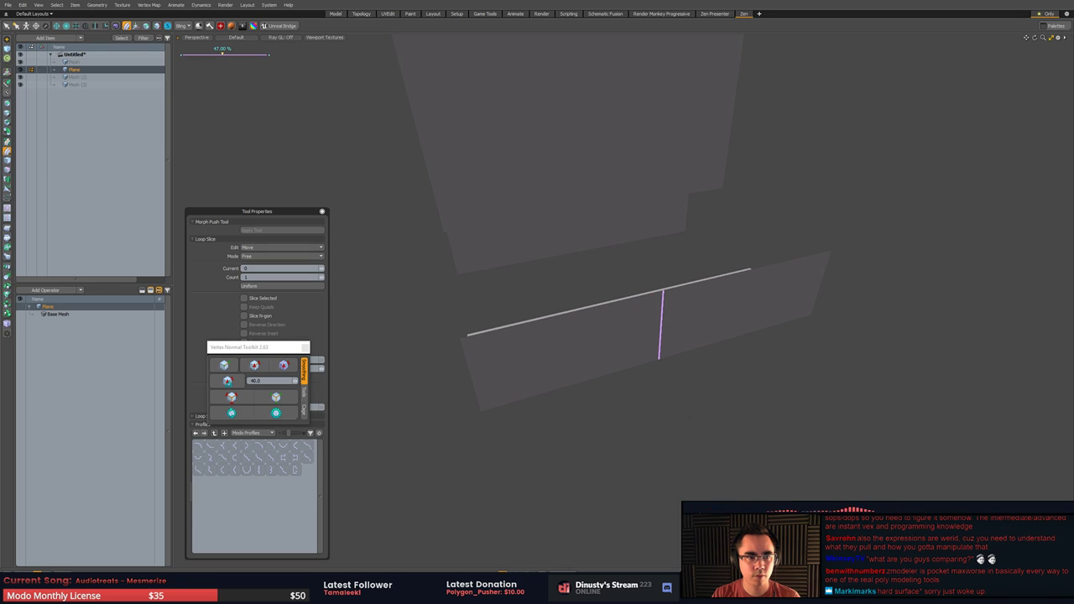
pyautogui.moveTo(660, 325); pyautogui.dragTo(672, 323)
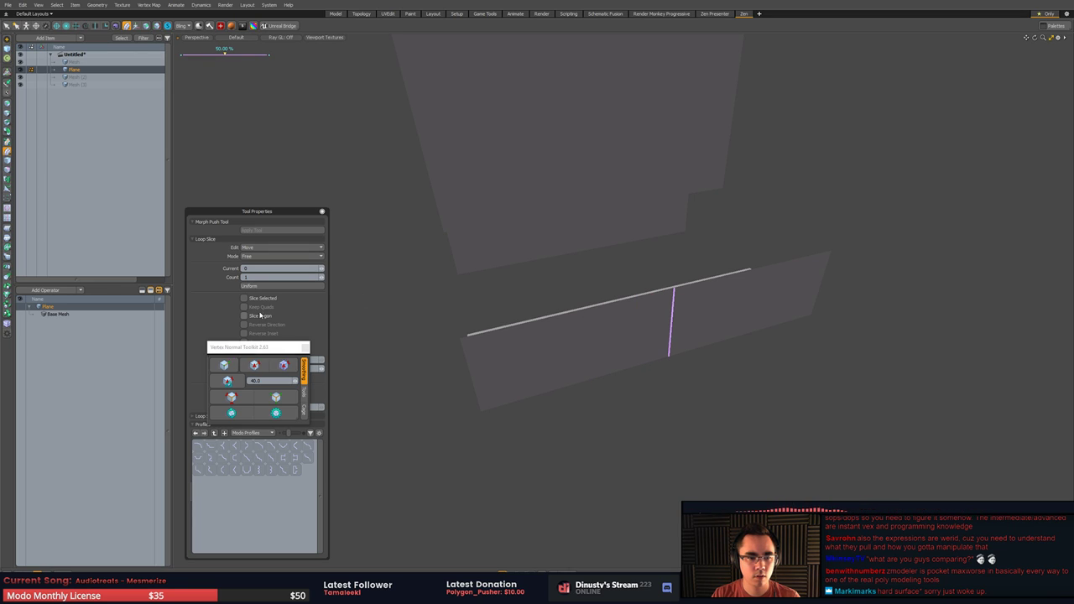
pyautogui.click(218, 333)
pyautogui.click(208, 424)
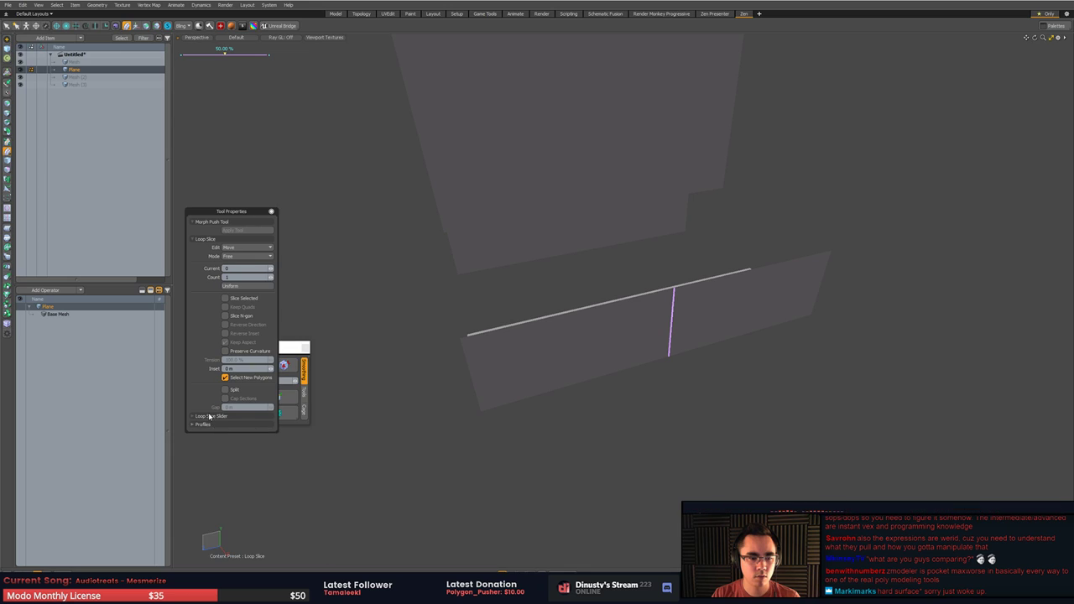
pyautogui.click(273, 279)
pyautogui.click(272, 279)
pyautogui.click(273, 280)
pyautogui.click(272, 279)
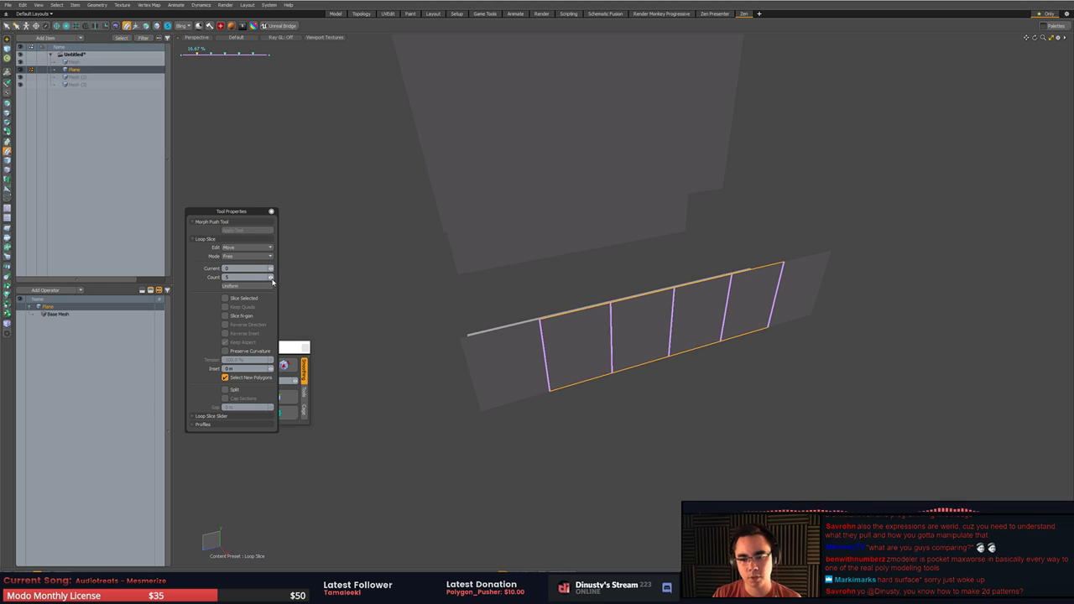
pyautogui.press('space')
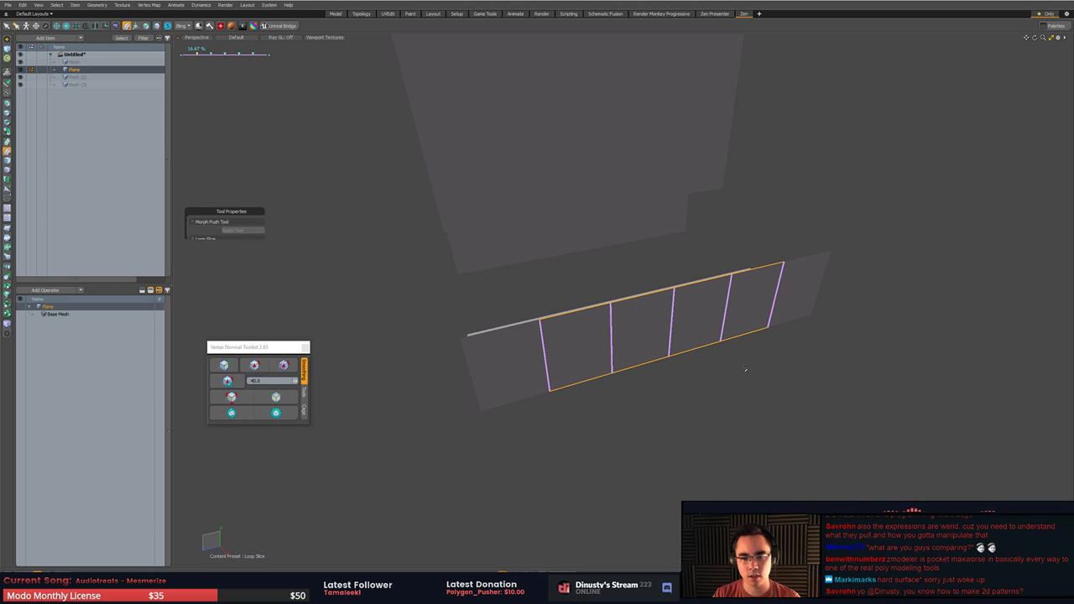
# - Inset all six panel sections together as one group by 21 mm
pyautogui.click(745, 369)
pyautogui.moveTo(745, 369)
pyautogui.keyDown('alt'); pyautogui.mouseDown()
pyautogui.moveTo(719, 380)
pyautogui.moveTo(688, 369)
pyautogui.mouseUp(); pyautogui.keyUp('alt')
pyautogui.moveTo(503, 351); pyautogui.dragTo(815, 336)
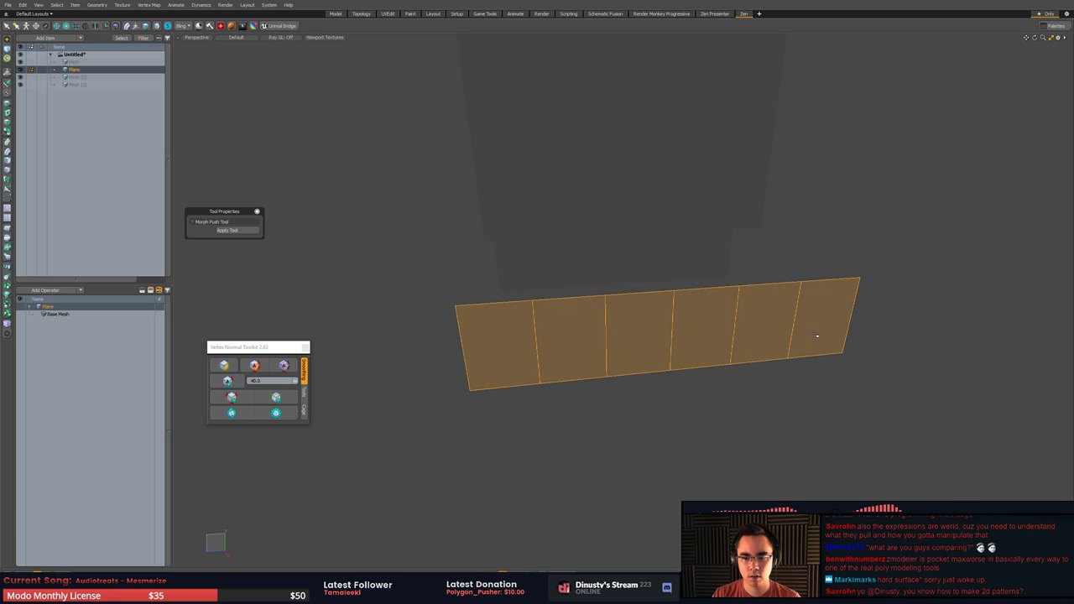
pyautogui.press('b')
pyautogui.moveTo(708, 329); pyautogui.dragTo(812, 370)
pyautogui.hotkey('ctrl', '3')
pyautogui.click(845, 386)
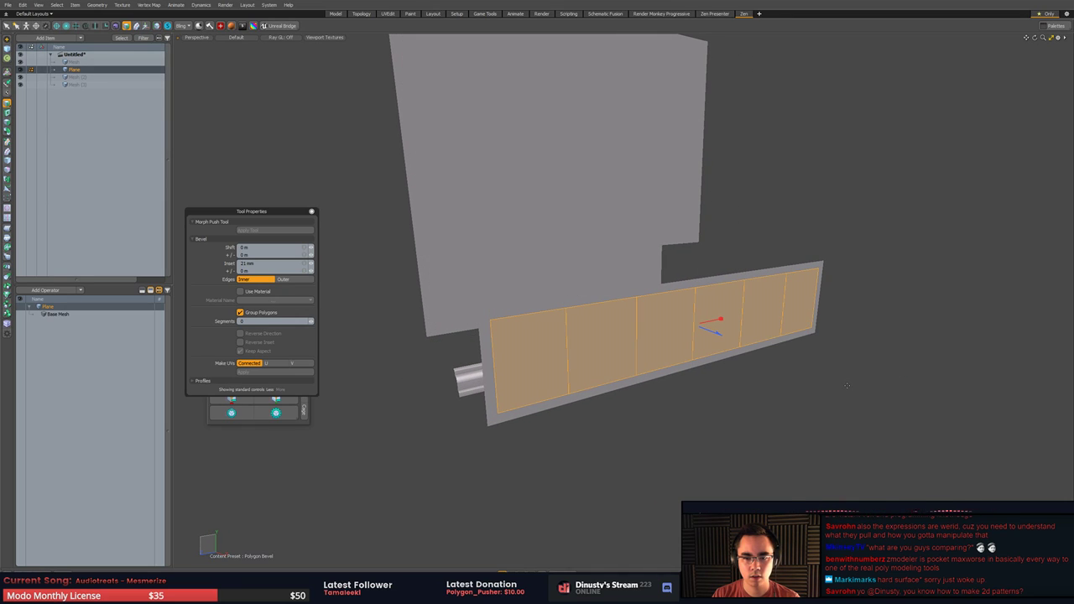
pyautogui.hotkey('ctrl', '3')
pyautogui.click(889, 402)
pyautogui.moveTo(889, 401)
pyautogui.keyDown('alt'); pyautogui.mouseDown()
pyautogui.moveTo(848, 397)
pyautogui.moveTo(886, 405)
pyautogui.mouseUp(); pyautogui.keyUp('alt')
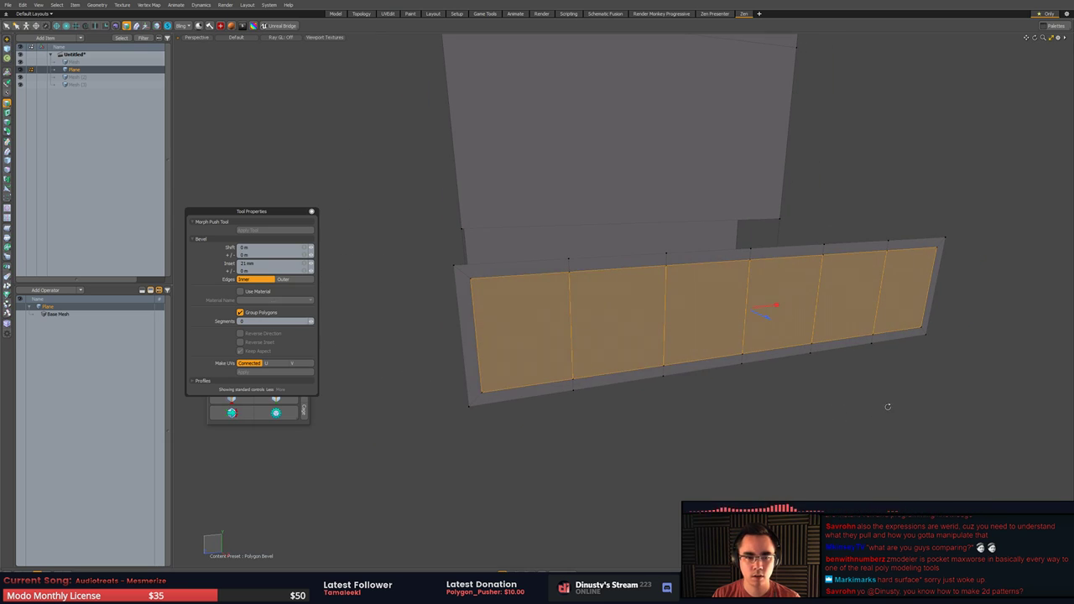
# - Turn off Group Polygons to inset each section individually, and recess the inner faces with a second bevel of -10 mm
pyautogui.click(249, 313)
pyautogui.keyDown('alt'); pyautogui.moveTo(724, 361); pyautogui.dragTo(723, 292); pyautogui.keyUp('alt')
pyautogui.press('space')
pyautogui.press('b')
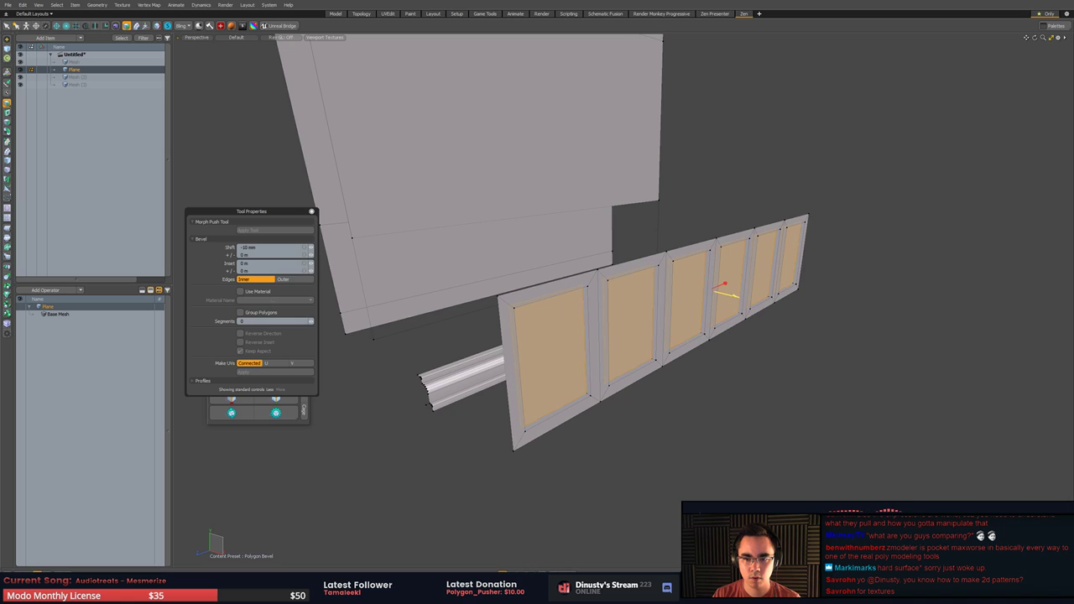
# - Undo the recess and inset bevels on the six panel sections
pyautogui.hotkey('ctrl', 'z')
pyautogui.hotkey('ctrl', 'z')
pyautogui.hotkey('ctrl', 'z')
pyautogui.hotkey('ctrl', 'z')
# - Loop slice the lower panel lengthwise with a count of 2 in Symmetry mode, placing the cuts close to its upper and lower edges
pyautogui.press('2')
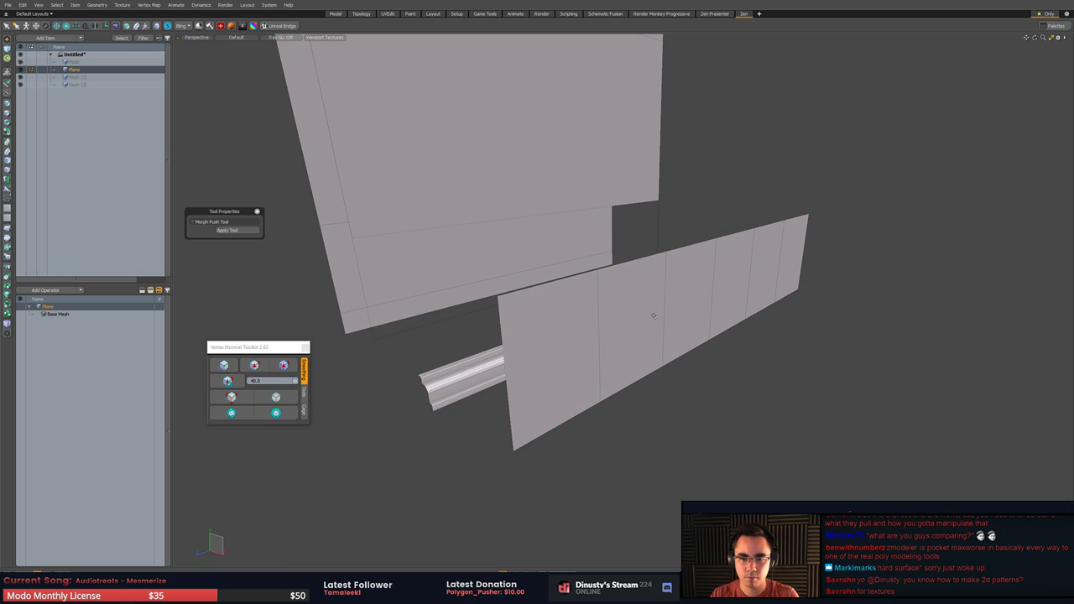
pyautogui.click(663, 314)
pyautogui.hotkey('alt', 'c')
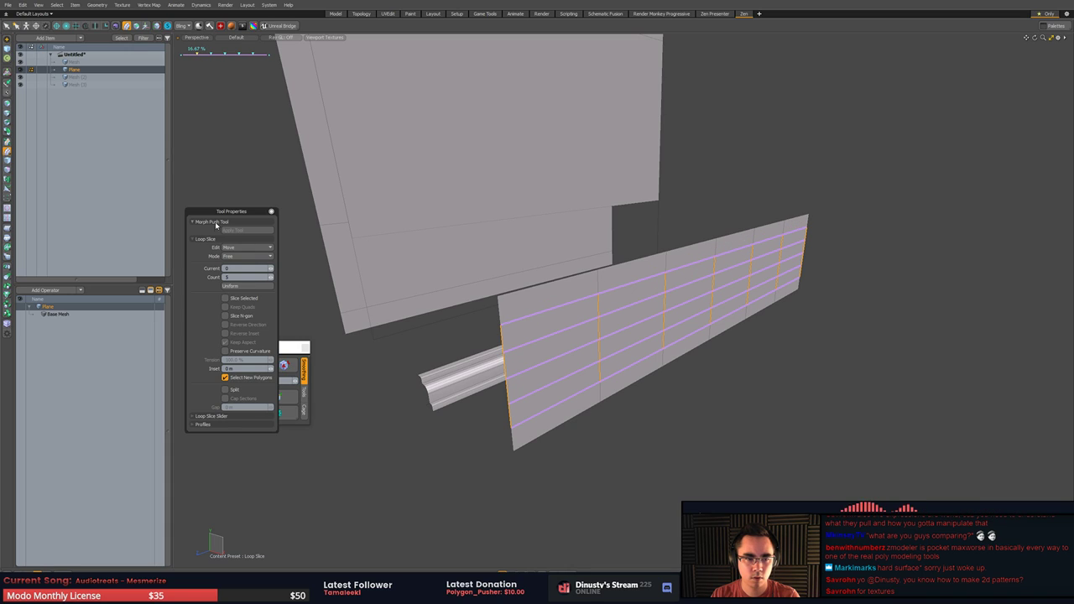
pyautogui.click(337, 290)
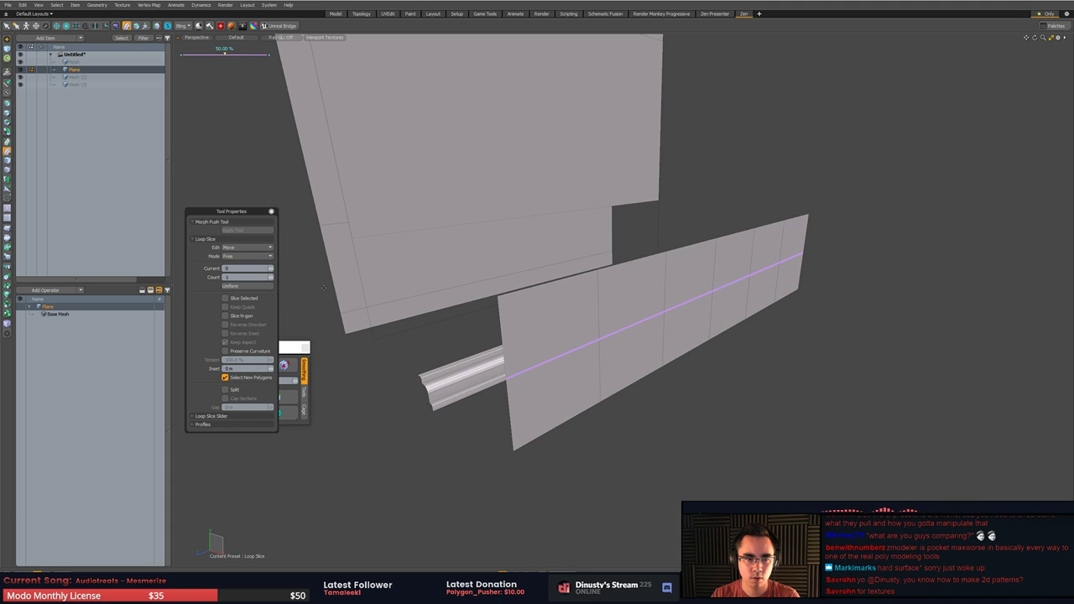
pyautogui.click(271, 277)
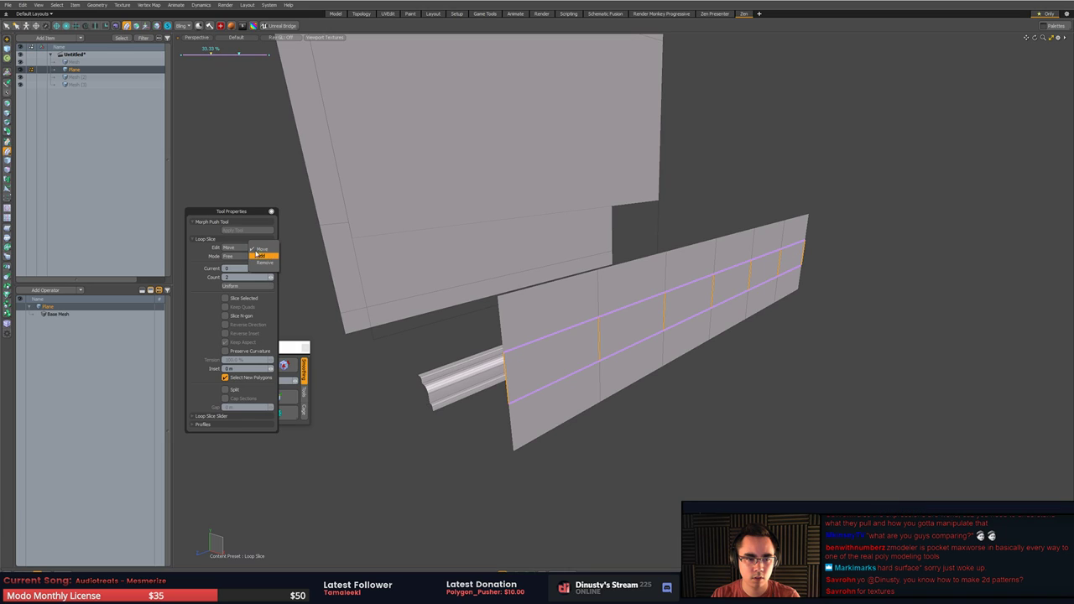
pyautogui.click(229, 256)
pyautogui.click(241, 264)
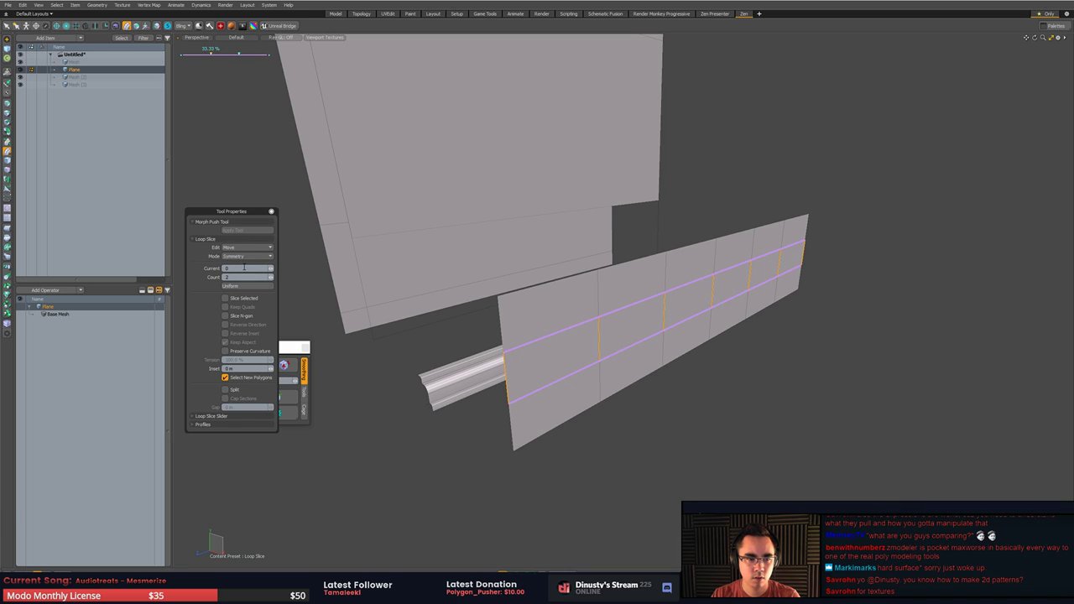
pyautogui.moveTo(494, 305)
pyautogui.mouseDown()
pyautogui.moveTo(603, 310)
pyautogui.moveTo(582, 283)
pyautogui.moveTo(613, 274)
pyautogui.mouseUp()
pyautogui.press('q')
pyautogui.click(995, 338)
# - Select the narrow strips along the panel's upper and lower edges and bevel them outward into raised rails
pyautogui.press('3')
pyautogui.press('l')
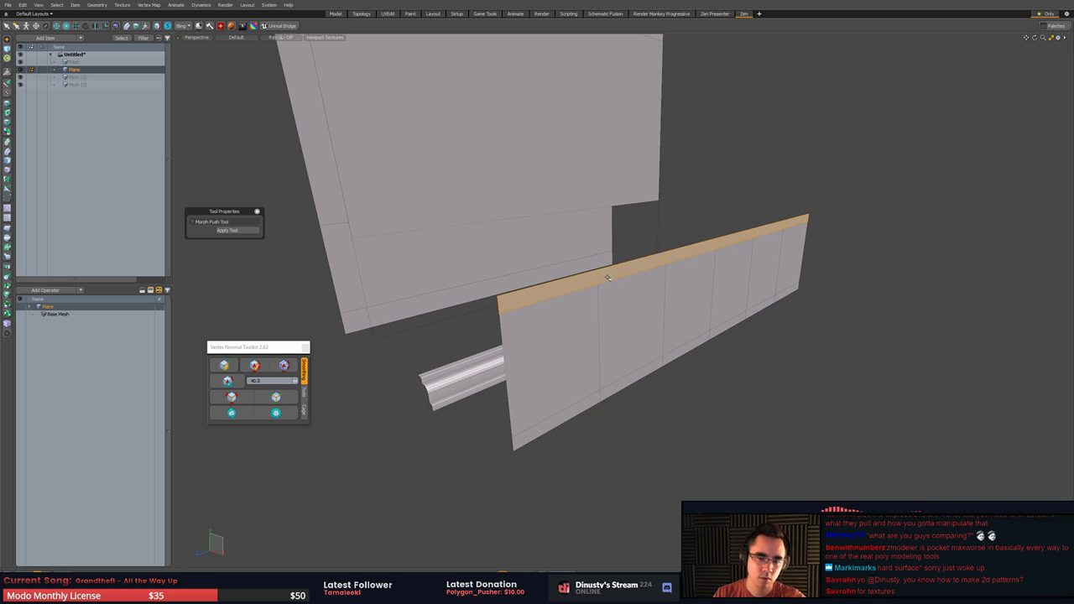
pyautogui.keyDown('shift'); pyautogui.moveTo(590, 400); pyautogui.dragTo(615, 390); pyautogui.keyUp('shift')
pyautogui.press('l')
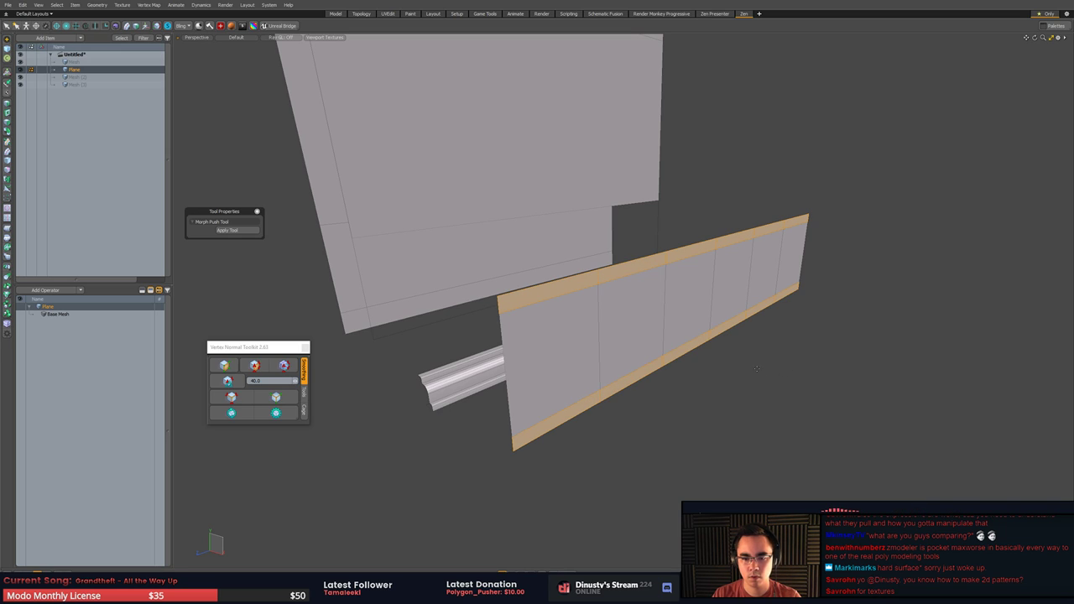
pyautogui.press('b')
pyautogui.click(725, 338)
# - Delete the end-cap faces at both ends of the upper and lower rails
pyautogui.keyDown('alt'); pyautogui.moveTo(716, 305); pyautogui.dragTo(732, 229); pyautogui.keyUp('alt')
pyautogui.press('2')
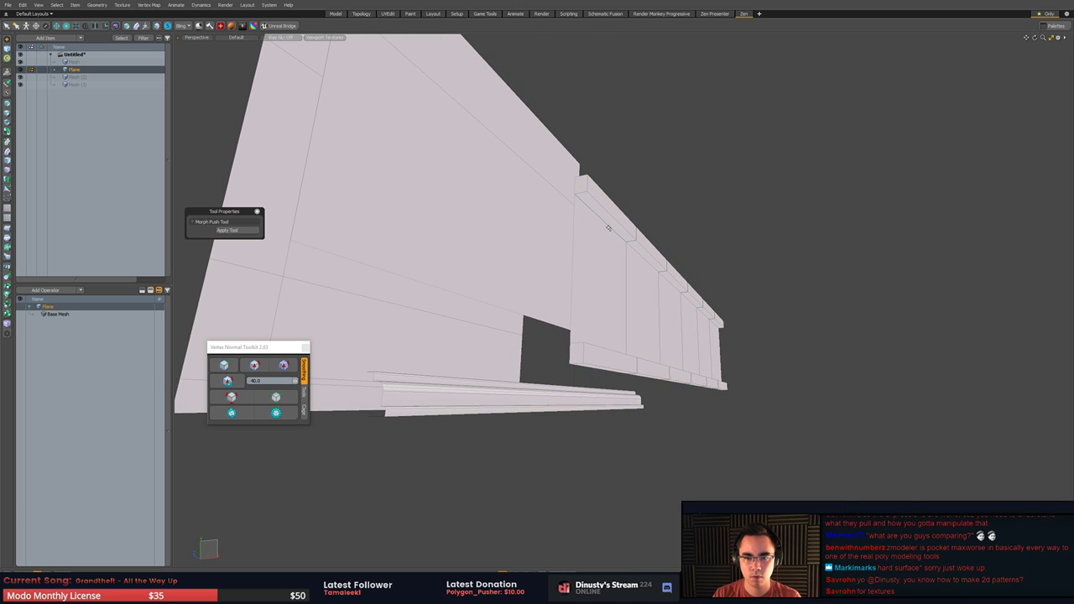
pyautogui.keyDown('alt'); pyautogui.moveTo(592, 210); pyautogui.dragTo(645, 317); pyautogui.keyUp('alt')
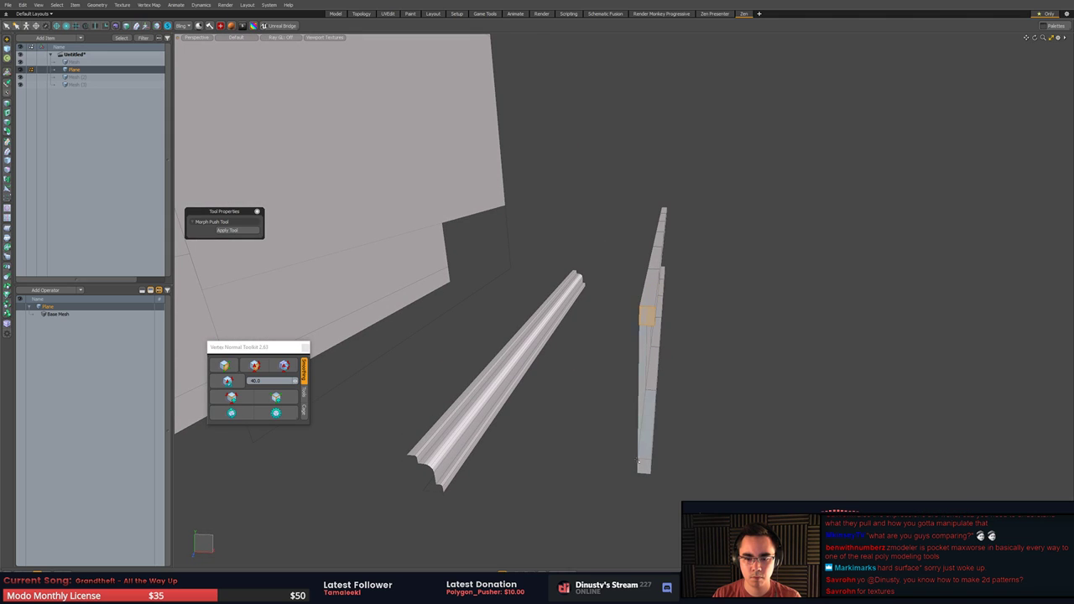
pyautogui.keyDown('alt'); pyautogui.moveTo(685, 439); pyautogui.dragTo(746, 362); pyautogui.keyUp('alt')
pyautogui.keyDown('shift'); pyautogui.moveTo(777, 247); pyautogui.dragTo(827, 279, button='right'); pyautogui.keyUp('shift')
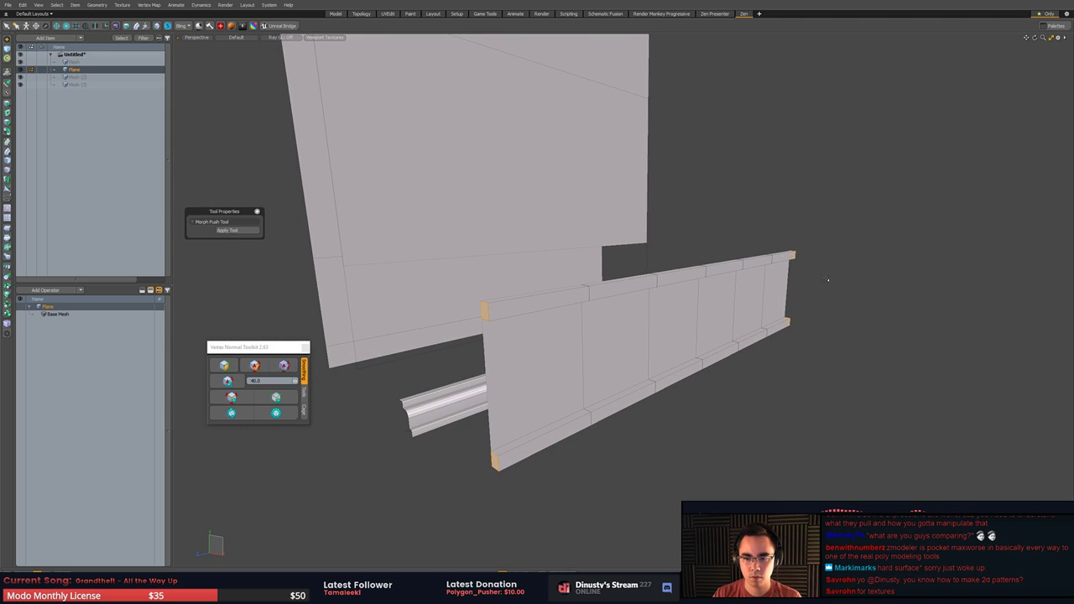
pyautogui.keyDown('alt'); pyautogui.moveTo(742, 370); pyautogui.dragTo(856, 346); pyautogui.keyUp('alt')
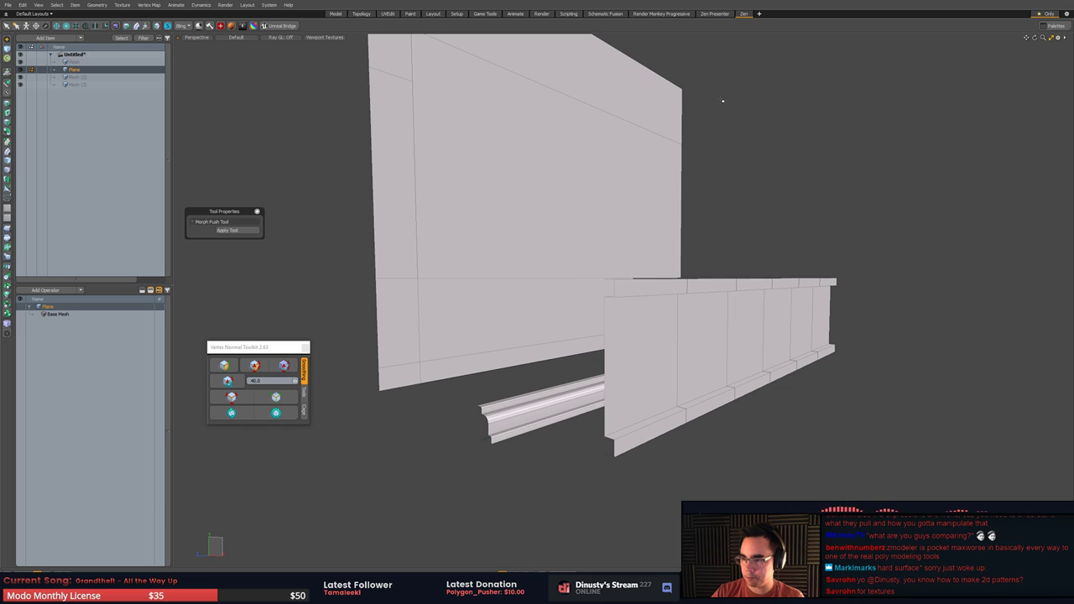
# - Apply the Vertex Normal Toolkit's 40.0 angle smoothing to the lower panel
pyautogui.keyDown('alt'); pyautogui.moveTo(717, 117); pyautogui.dragTo(735, 311); pyautogui.keyUp('alt')
pyautogui.doubleClick(731, 311)
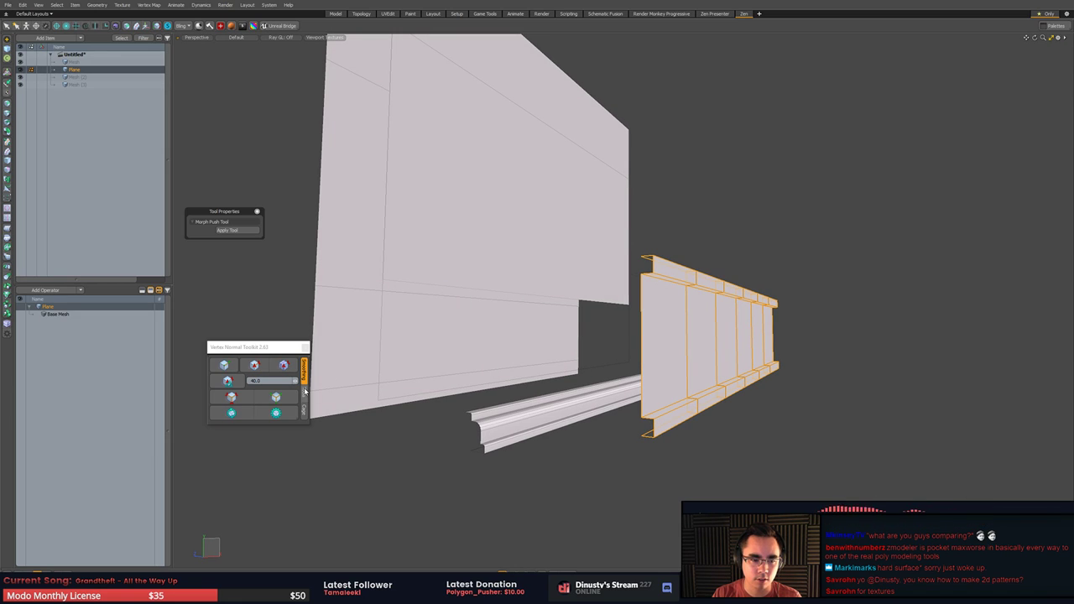
pyautogui.click(238, 383)
# - Delete the hidden divider faces between the sections inside the lower rail
pyautogui.moveTo(448, 498)
pyautogui.keyDown('alt'); pyautogui.mouseDown()
pyautogui.moveTo(624, 467)
pyautogui.moveTo(755, 358)
pyautogui.mouseUp(); pyautogui.keyUp('alt')
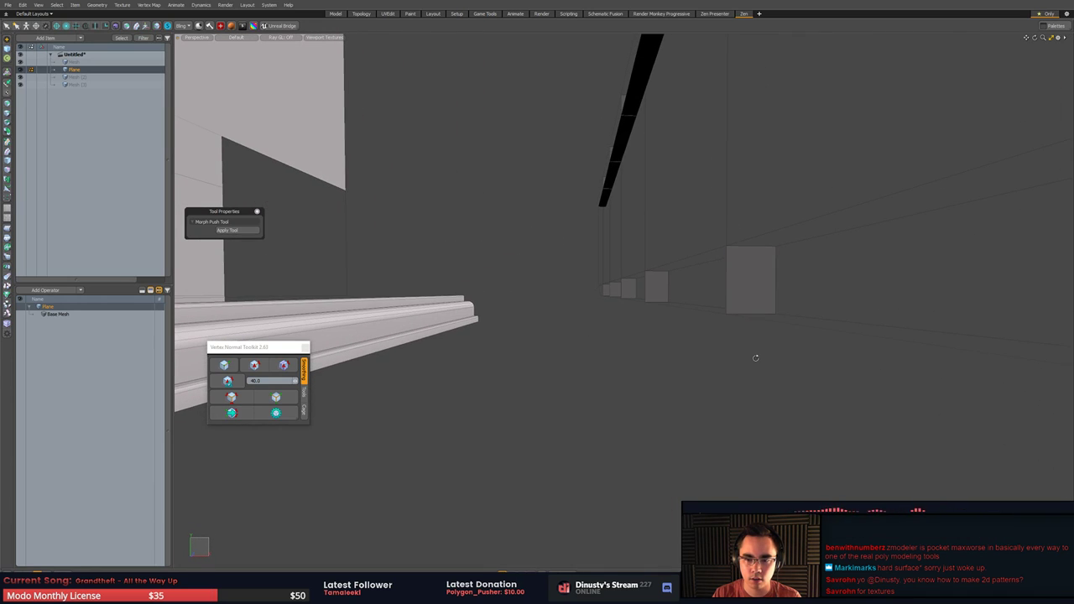
pyautogui.click(752, 295)
pyautogui.keyDown('alt'); pyautogui.moveTo(752, 296); pyautogui.dragTo(714, 292); pyautogui.keyUp('alt')
pyautogui.keyDown('shift'); pyautogui.click(669, 287); pyautogui.keyUp('shift')
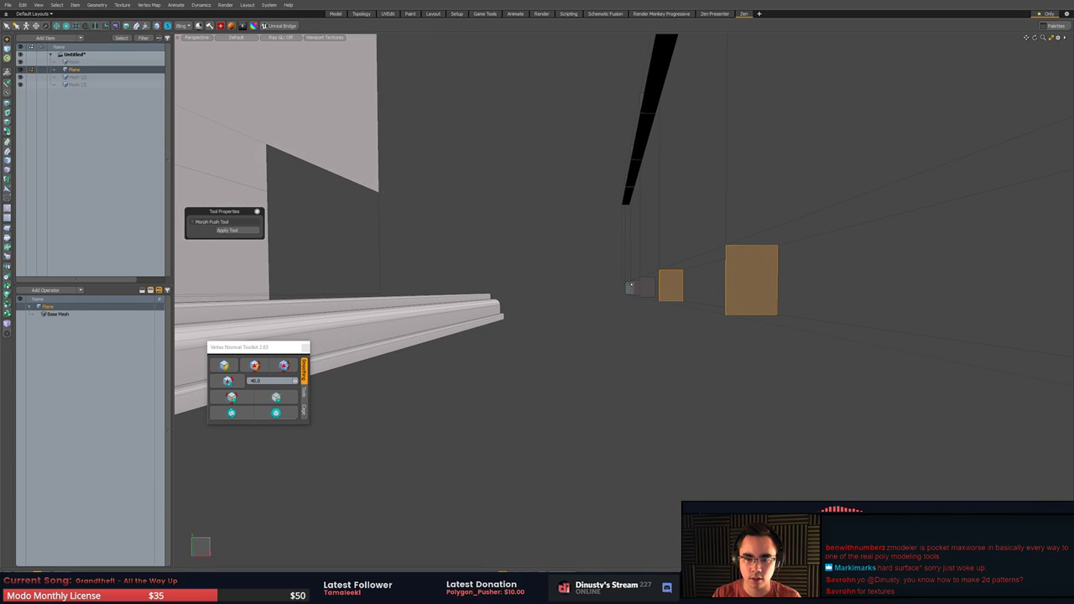
pyautogui.keyDown('shift'); pyautogui.moveTo(631, 263); pyautogui.dragTo(770, 282, button='right'); pyautogui.keyUp('shift')
pyautogui.hotkey('ctrl', 'z')
pyautogui.hotkey('ctrl', 'z')
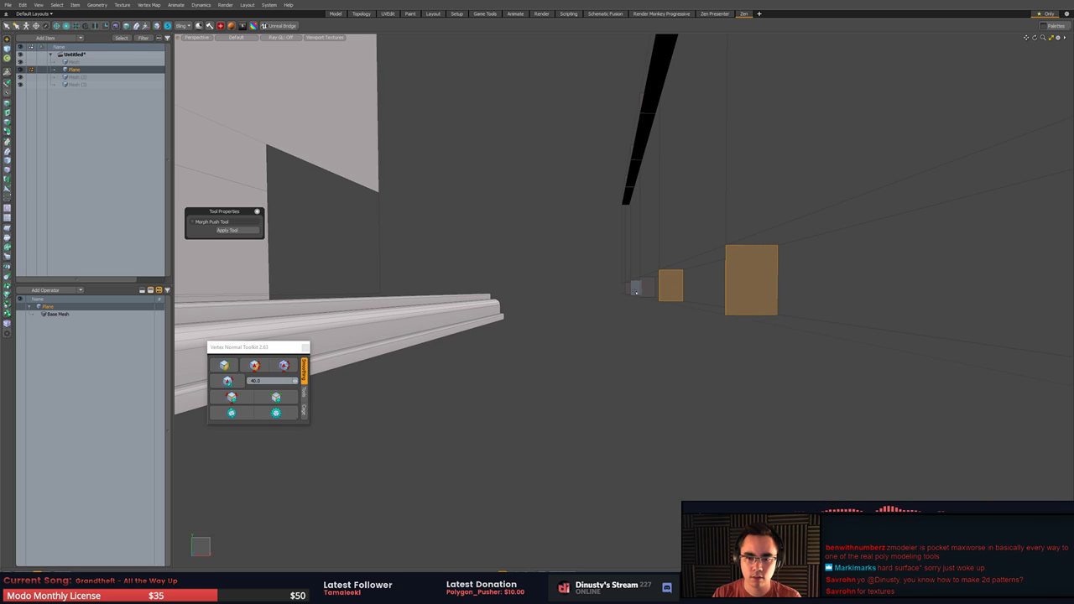
pyautogui.keyDown('shift'); pyautogui.click(637, 290); pyautogui.keyUp('shift')
pyautogui.press('Delete')
# - Delete the remaining divider faces facing the opposite way in the lower rail and those inside the upper rail
pyautogui.keyDown('alt'); pyautogui.moveTo(641, 342); pyautogui.dragTo(735, 356); pyautogui.keyUp('alt')
pyautogui.click(683, 370)
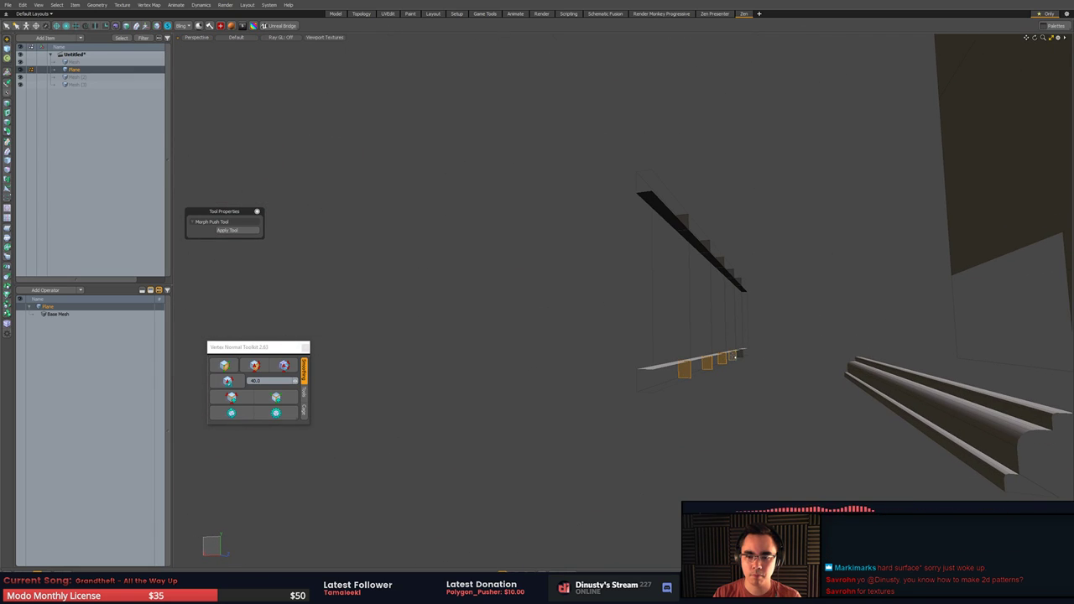
pyautogui.moveTo(700, 256); pyautogui.dragTo(664, 328)
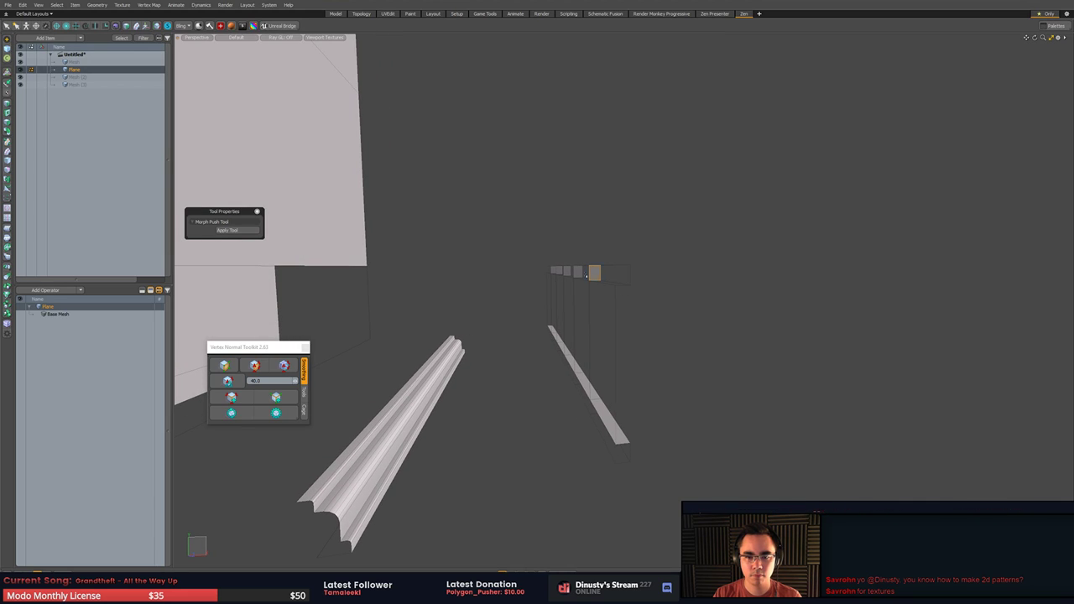
pyautogui.click(687, 287)
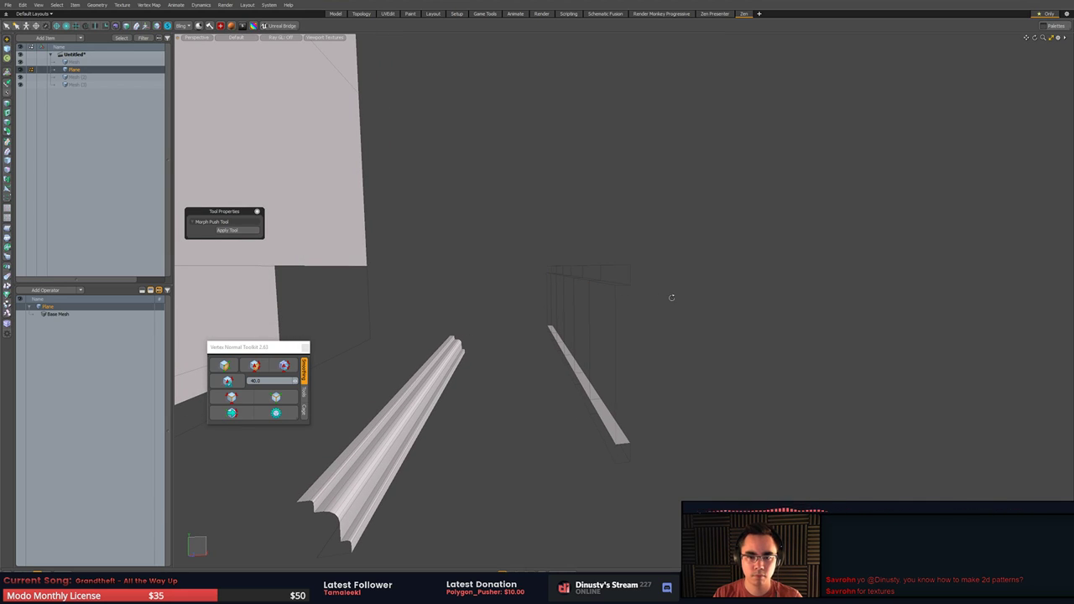
# - Try an inset edge bevel of 600 um on the upper and lower rail edges
pyautogui.moveTo(671, 298)
pyautogui.keyDown('alt'); pyautogui.mouseDown()
pyautogui.moveTo(578, 320)
pyautogui.moveTo(632, 319)
pyautogui.moveTo(663, 309)
pyautogui.moveTo(658, 293)
pyautogui.mouseUp(); pyautogui.keyUp('alt')
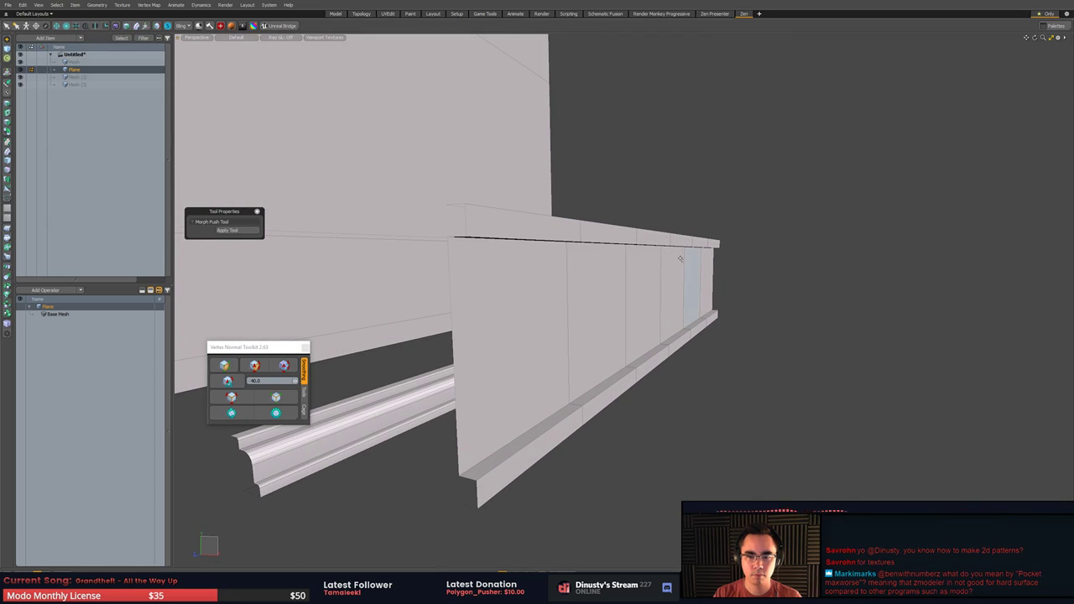
pyautogui.keyDown('alt'); pyautogui.moveTo(646, 247); pyautogui.dragTo(652, 240); pyautogui.keyUp('alt')
pyautogui.press('5')
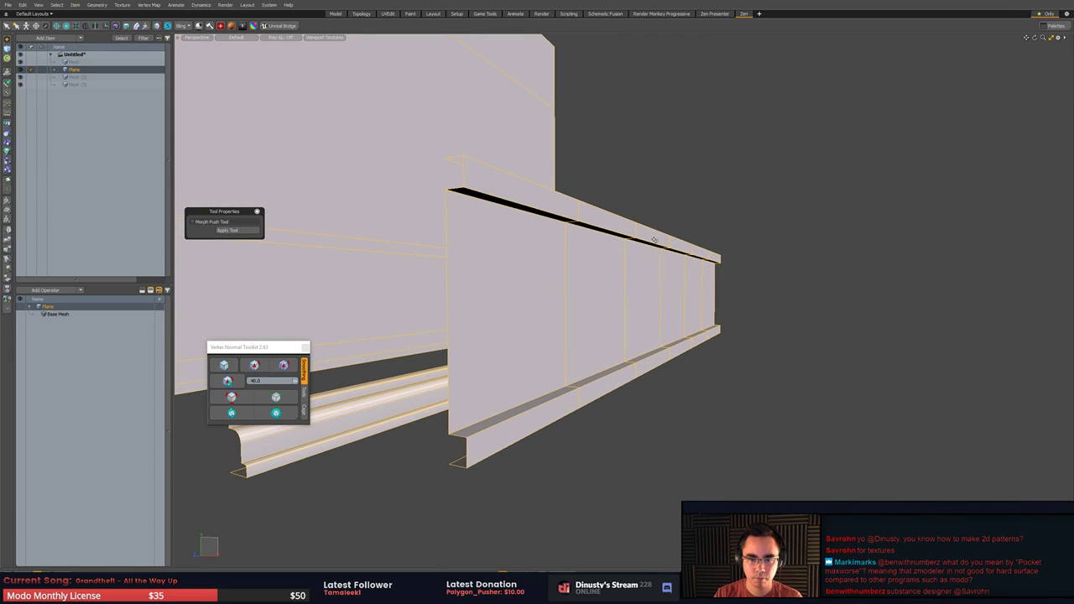
pyautogui.click(652, 242)
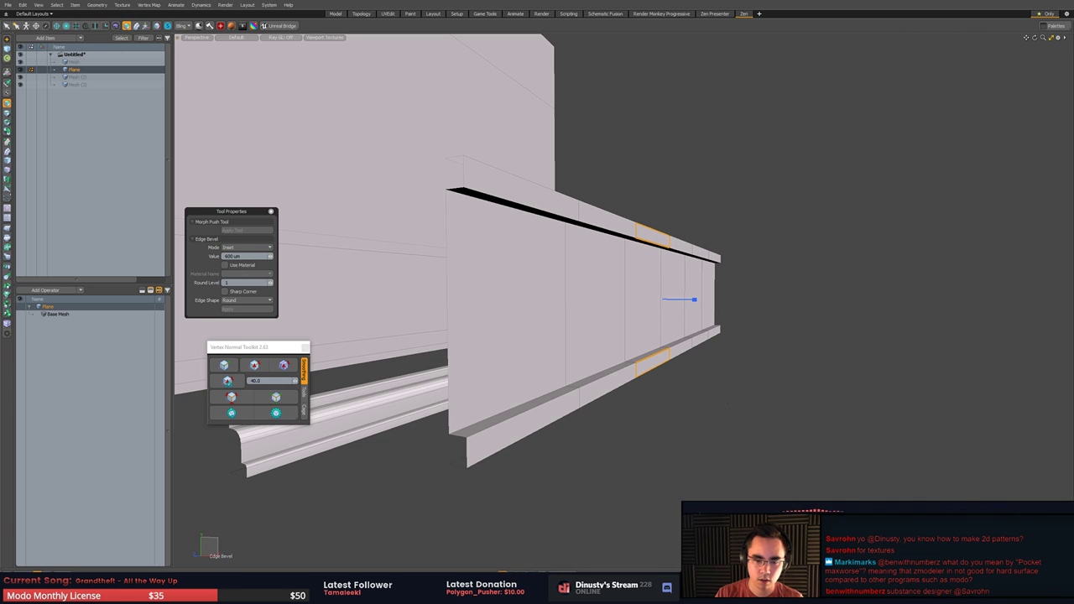
pyautogui.press('3')
# - Try moving the end section with its rail pieces to check its connection to the panel, and undo the attempt
pyautogui.click(536, 379)
pyautogui.doubleClick(536, 379)
pyautogui.keyDown('alt'); pyautogui.moveTo(536, 378); pyautogui.dragTo(504, 436); pyautogui.keyUp('alt')
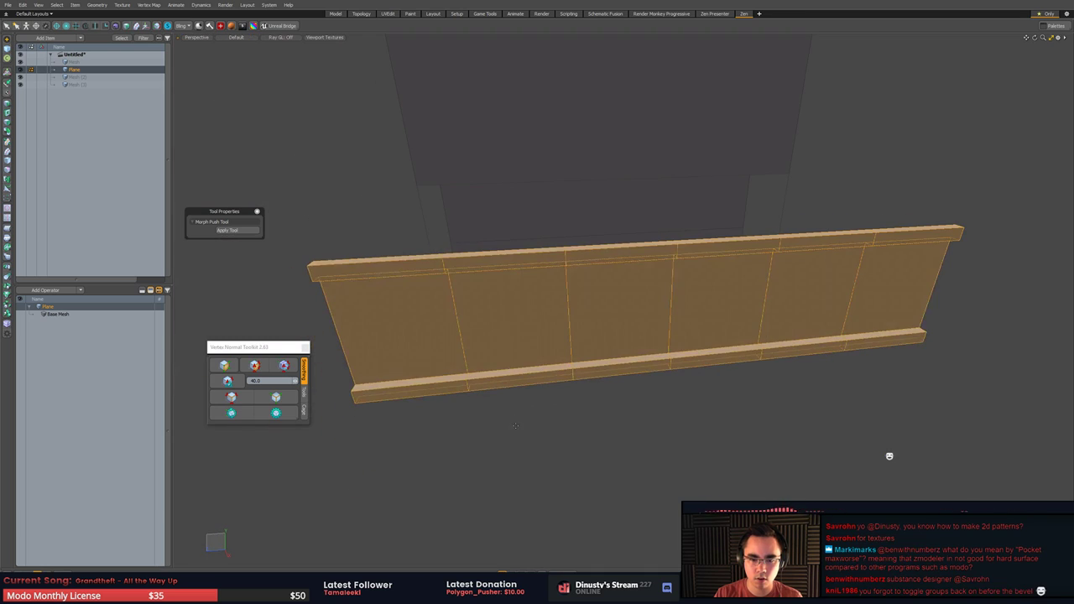
pyautogui.press('w')
pyautogui.click(403, 319)
pyautogui.keyDown('alt'); pyautogui.moveTo(579, 377); pyautogui.dragTo(591, 437); pyautogui.keyUp('alt')
pyautogui.moveTo(440, 303)
pyautogui.mouseDown(button='right')
pyautogui.moveTo(466, 415)
pyautogui.moveTo(587, 277)
pyautogui.mouseUp(button='right')
pyautogui.press('w')
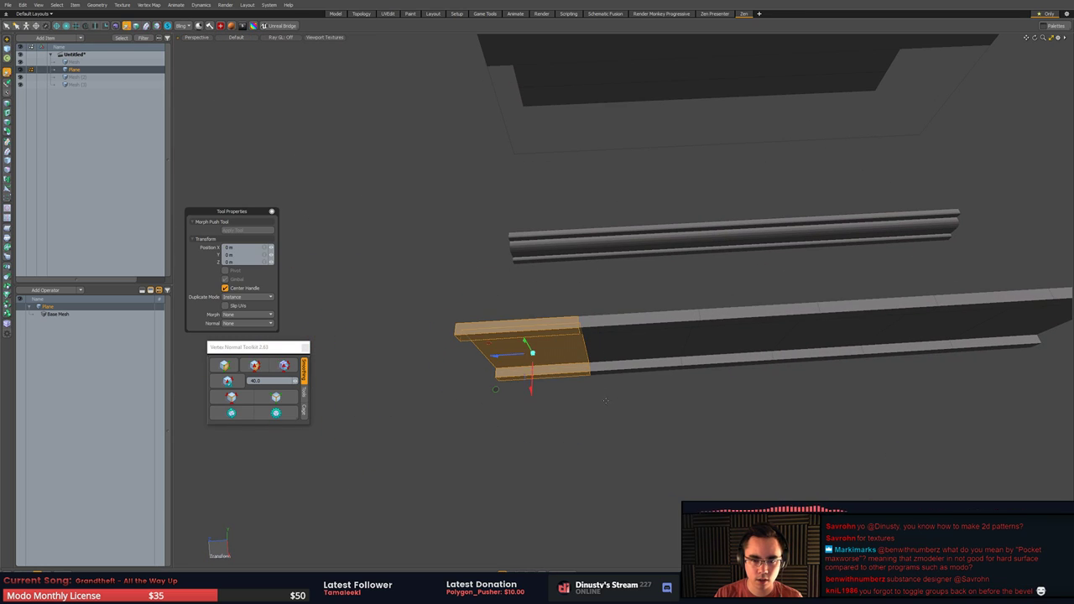
pyautogui.keyDown('alt'); pyautogui.moveTo(532, 349); pyautogui.dragTo(447, 367); pyautogui.keyUp('alt')
pyautogui.hotkey('ctrl', 'z')
pyautogui.press('q')
# - Convert the panel selection to vertices and run Mesh Cleanup with all options enabled, including Merge Vertices
pyautogui.doubleClick(532, 356)
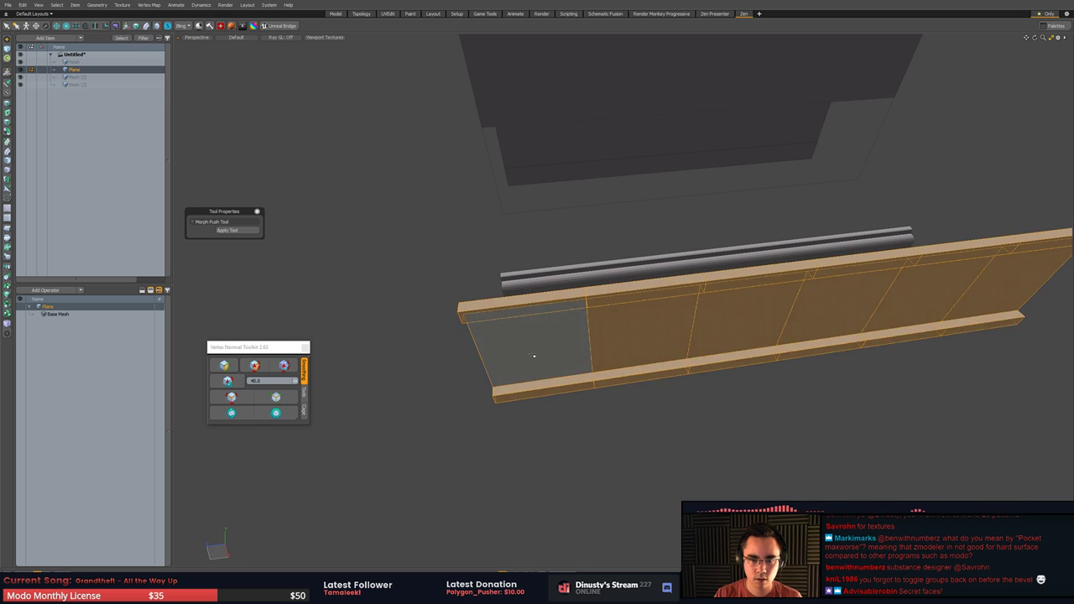
pyautogui.hotkey('alt', '1')
pyautogui.keyDown('alt'); pyautogui.moveTo(571, 367); pyautogui.dragTo(650, 363); pyautogui.keyUp('alt')
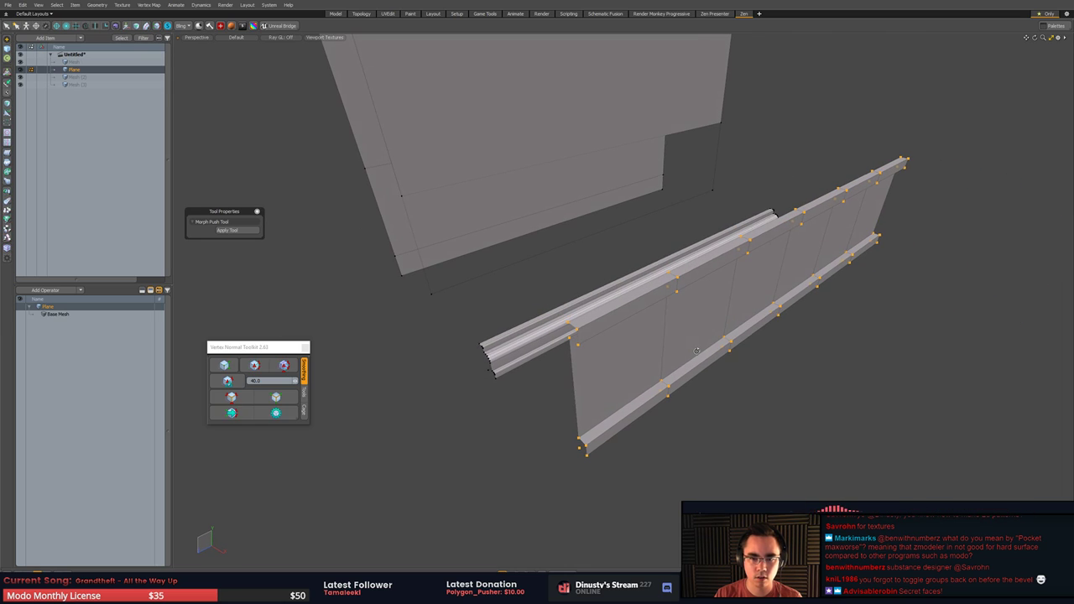
pyautogui.click(7, 261)
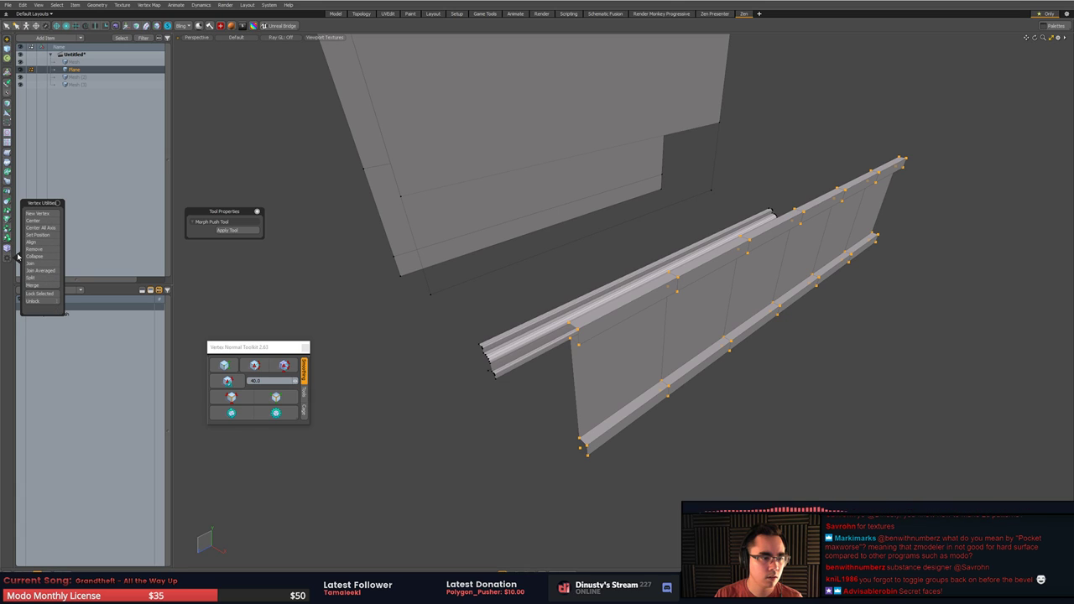
pyautogui.click(8, 250)
pyautogui.click(41, 252)
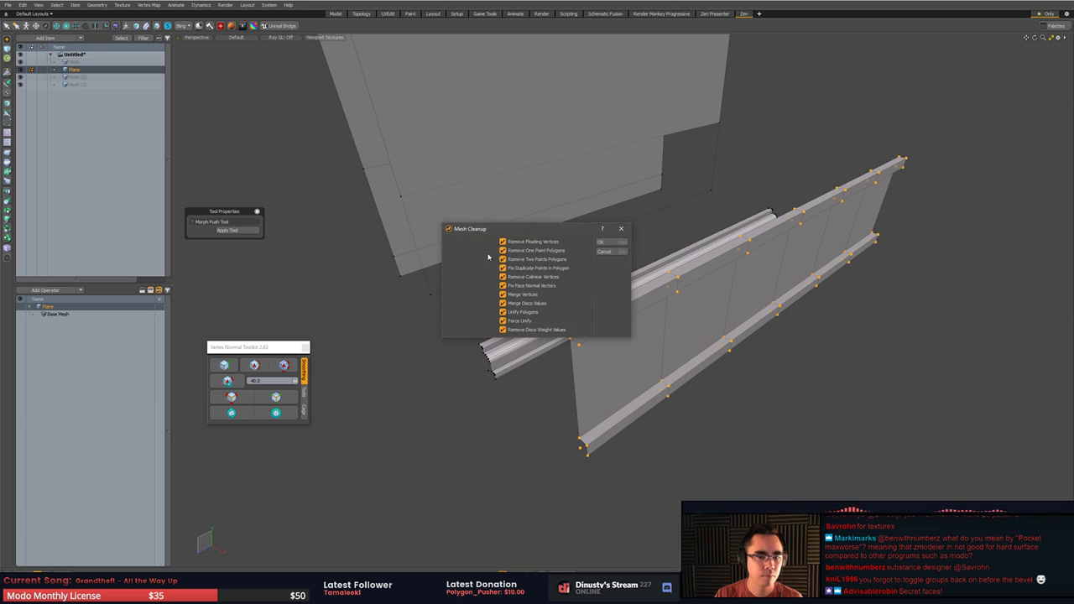
pyautogui.click(602, 244)
pyautogui.click(592, 260)
# - Bevel the long outer edges of the upper rail and update the shading with the Vertex Normal Toolkit
pyautogui.keyDown('alt'); pyautogui.moveTo(606, 315); pyautogui.dragTo(634, 256); pyautogui.keyUp('alt')
pyautogui.press('3')
pyautogui.doubleClick(643, 338)
pyautogui.click(614, 329)
pyautogui.press('2')
pyautogui.doubleClick(643, 221)
pyautogui.keyDown('shift'); pyautogui.doubleClick(638, 207); pyautogui.keyUp('shift')
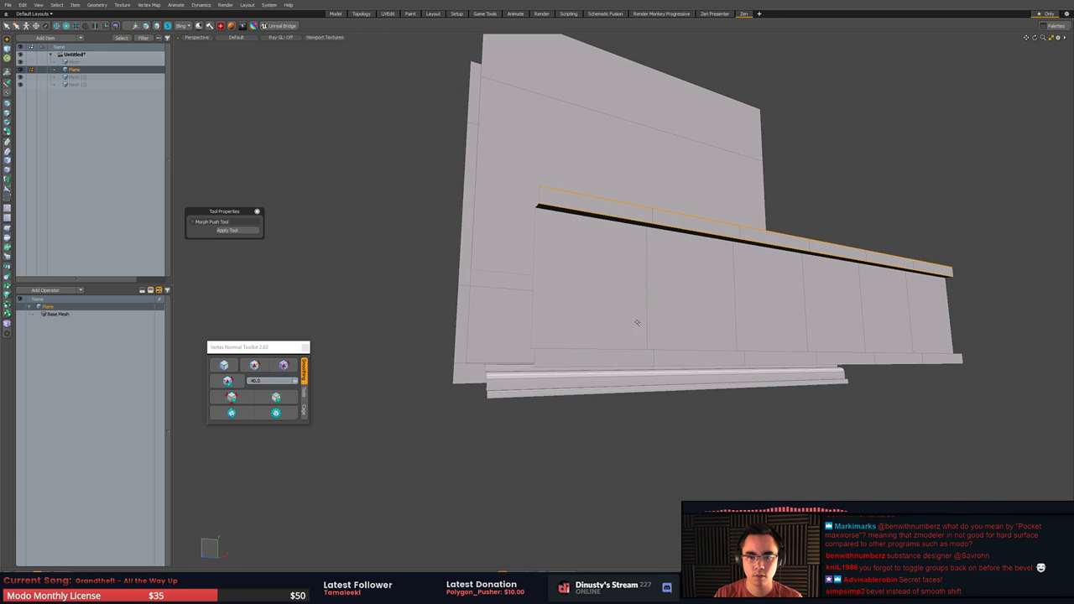
pyautogui.keyDown('alt'); pyautogui.moveTo(632, 366); pyautogui.dragTo(810, 363); pyautogui.keyUp('alt')
pyautogui.press('b')
pyautogui.press('space')
pyautogui.click(809, 363)
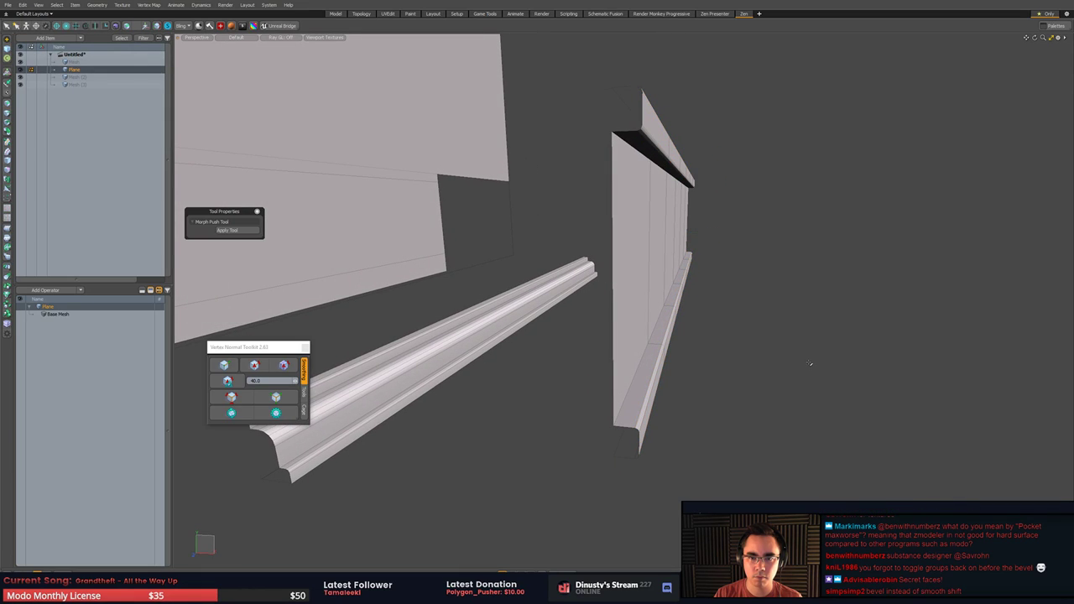
pyautogui.click(232, 412)
# - Select the six panel sections between the rails and inset each one individually by 24 mm
pyautogui.keyDown('alt'); pyautogui.moveTo(409, 384); pyautogui.dragTo(699, 322); pyautogui.keyUp('alt')
pyautogui.hotkey('ctrl', '2')
pyautogui.keyDown('alt'); pyautogui.moveTo(781, 338); pyautogui.dragTo(660, 347); pyautogui.keyUp('alt')
pyautogui.keyDown('alt'); pyautogui.moveTo(580, 307); pyautogui.dragTo(553, 337); pyautogui.keyUp('alt')
pyautogui.moveTo(554, 337)
pyautogui.mouseDown()
pyautogui.moveTo(636, 316)
pyautogui.moveTo(906, 315)
pyautogui.mouseUp()
pyautogui.press('b')
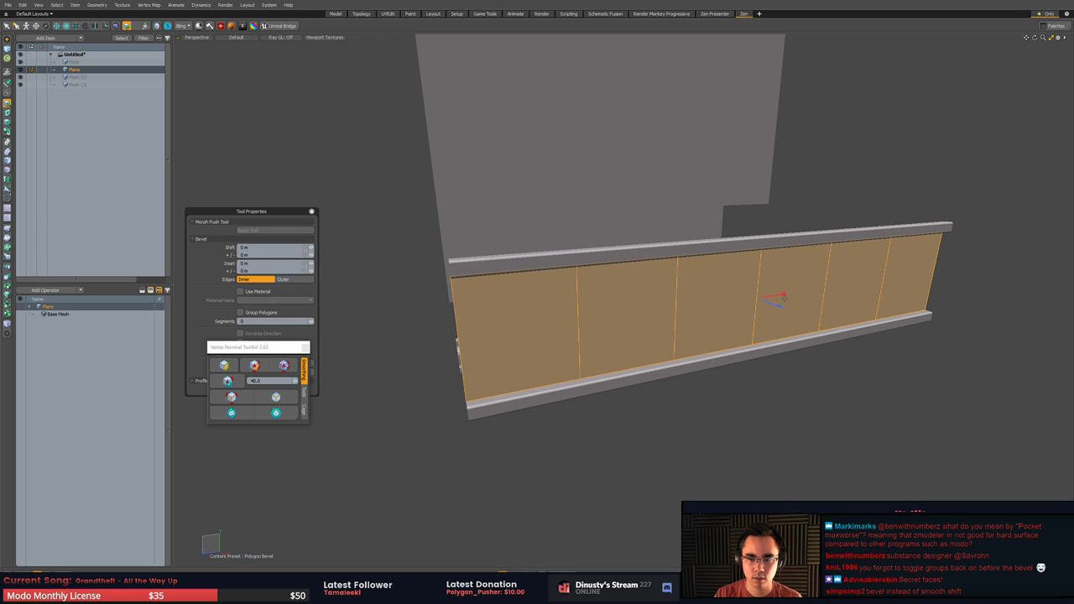
pyautogui.moveTo(784, 295); pyautogui.dragTo(877, 365)
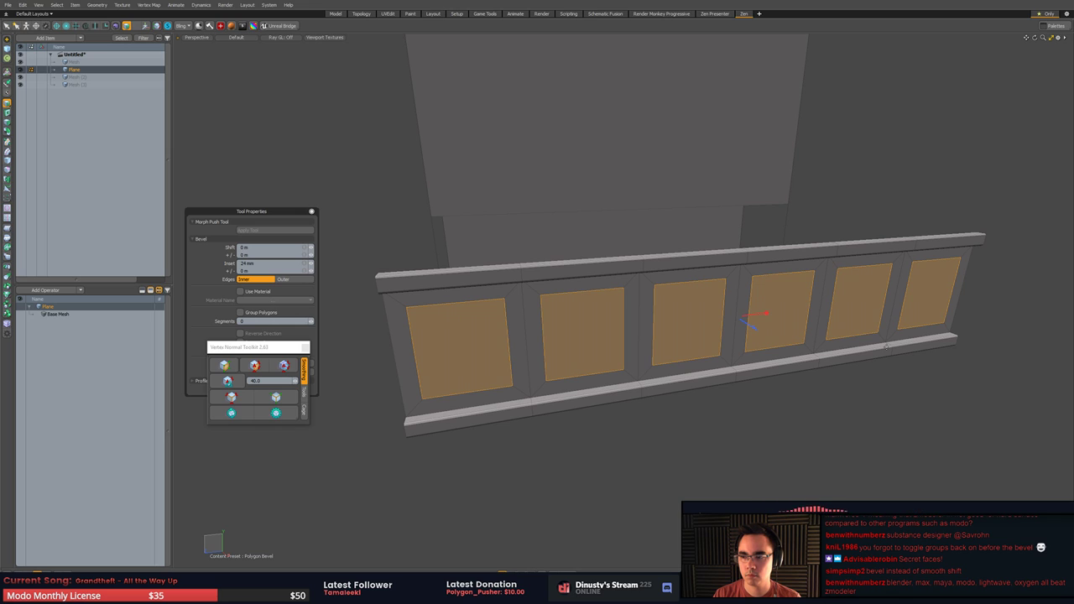
pyautogui.keyDown('alt'); pyautogui.moveTo(887, 345); pyautogui.dragTo(865, 379); pyautogui.keyUp('alt')
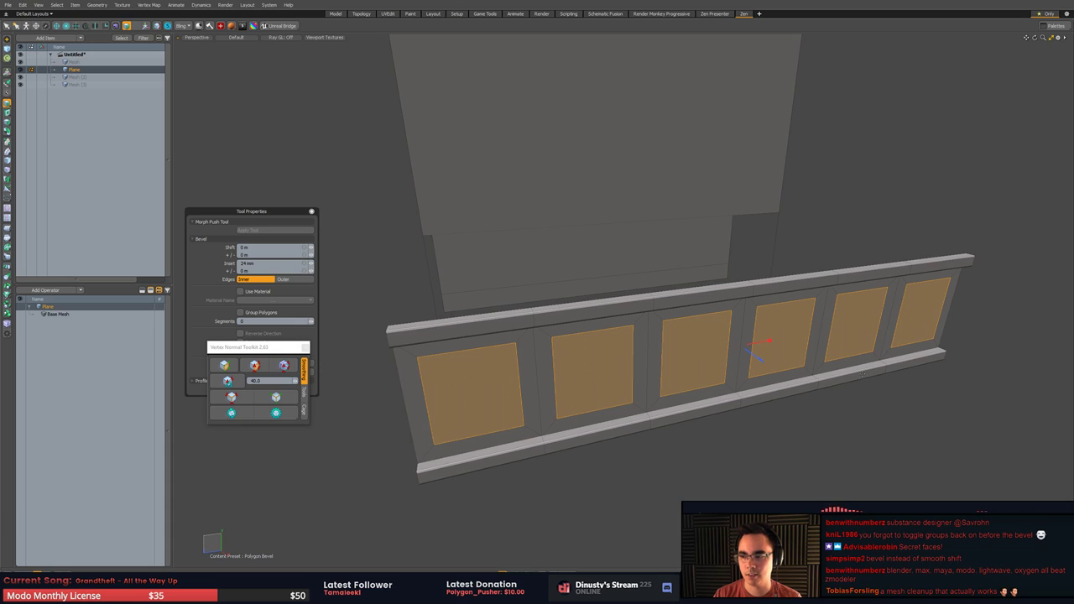
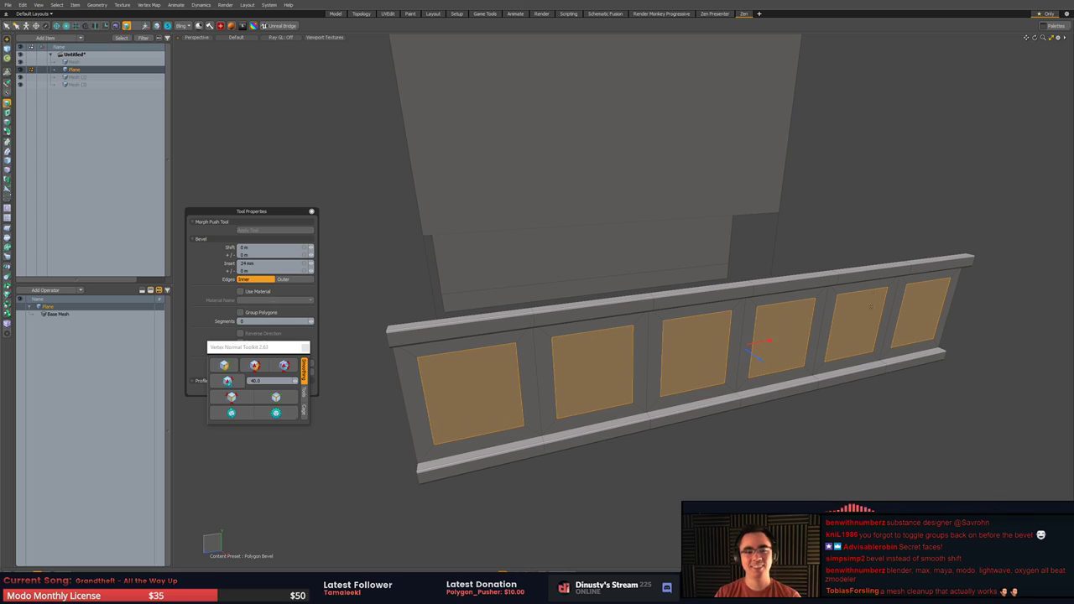
pyautogui.keyDown('alt'); pyautogui.moveTo(802, 429); pyautogui.dragTo(786, 361); pyautogui.keyUp('alt')
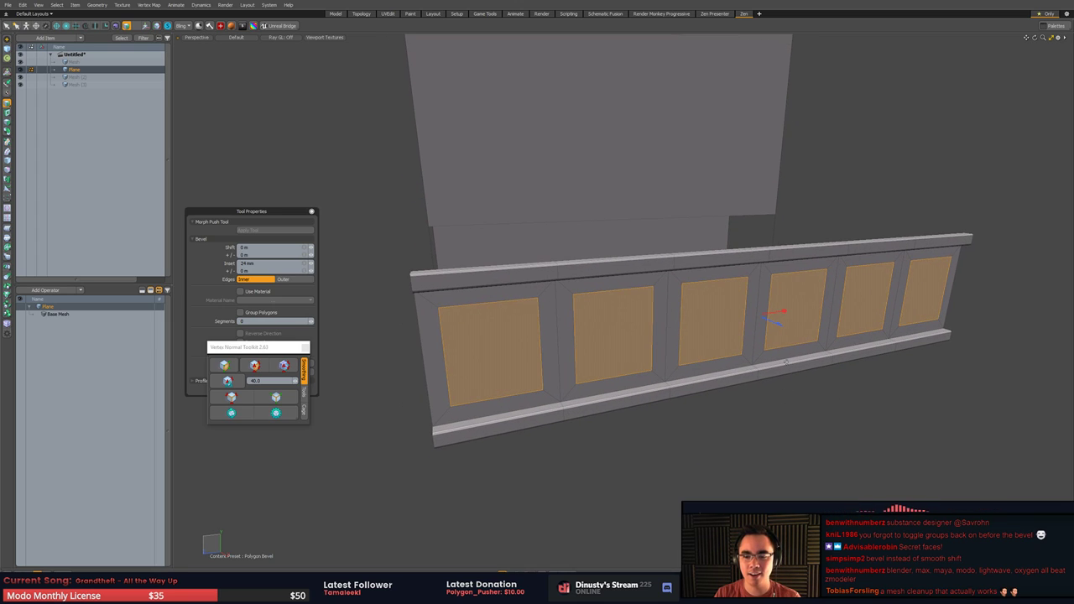
pyautogui.press('q')
# - Set the action center to Local and scale the six inset panels individually to make them narrower and slightly taller
pyautogui.press('r')
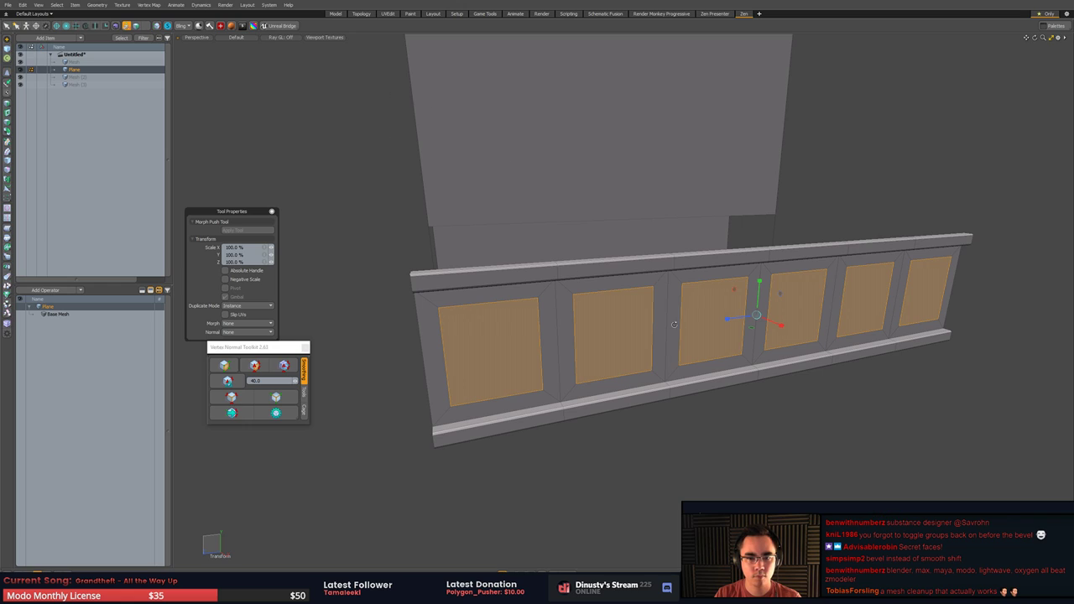
pyautogui.hotkey('alt', 'a')
pyautogui.click(641, 342)
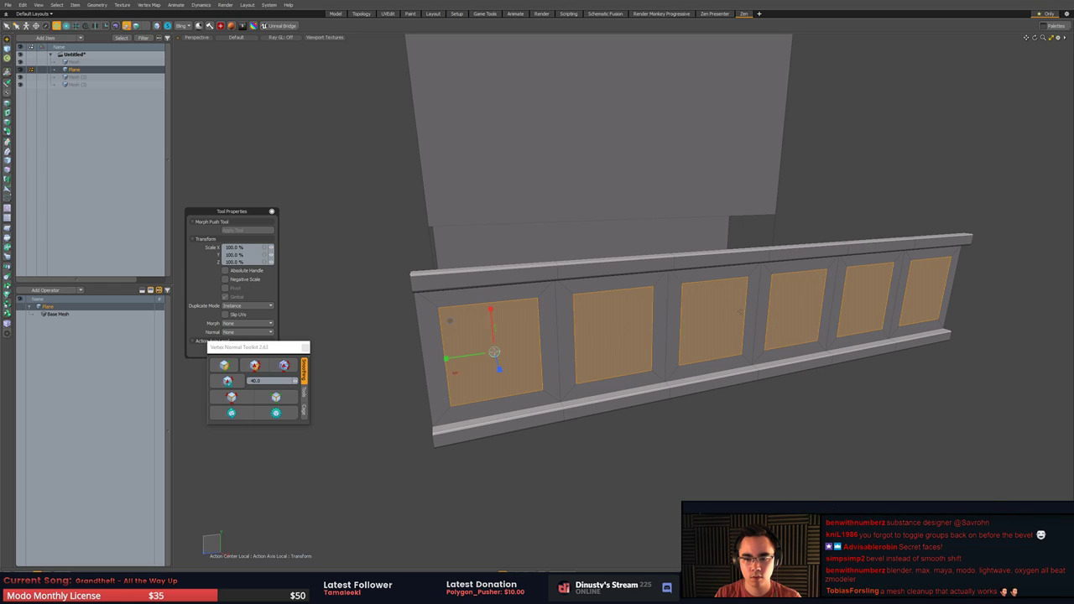
pyautogui.moveTo(446, 358); pyautogui.dragTo(466, 356)
pyautogui.press('q')
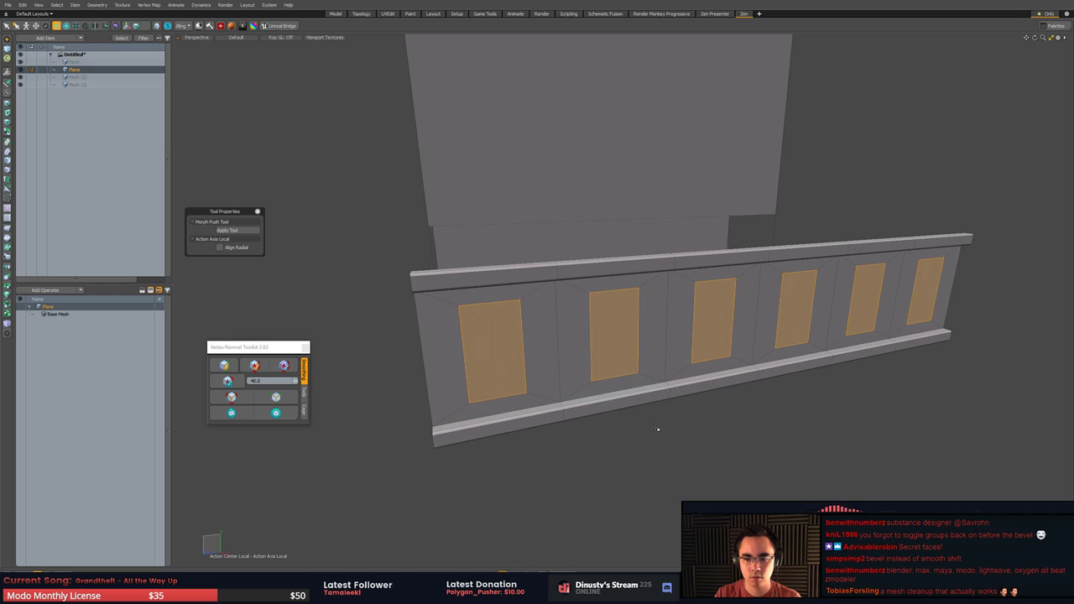
pyautogui.keyDown('alt'); pyautogui.moveTo(659, 430); pyautogui.dragTo(754, 435); pyautogui.keyUp('alt')
pyautogui.press('y')
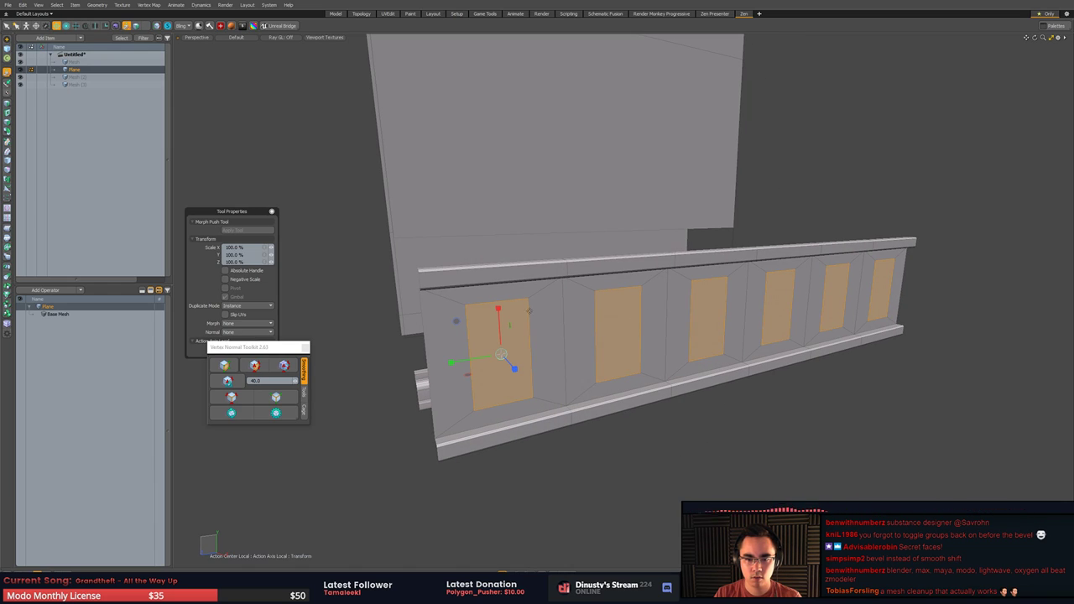
pyautogui.moveTo(501, 322); pyautogui.dragTo(500, 307)
# - Bevel the six panels into the wall with a -28 mm shift and an 8 mm inset
pyautogui.press('b')
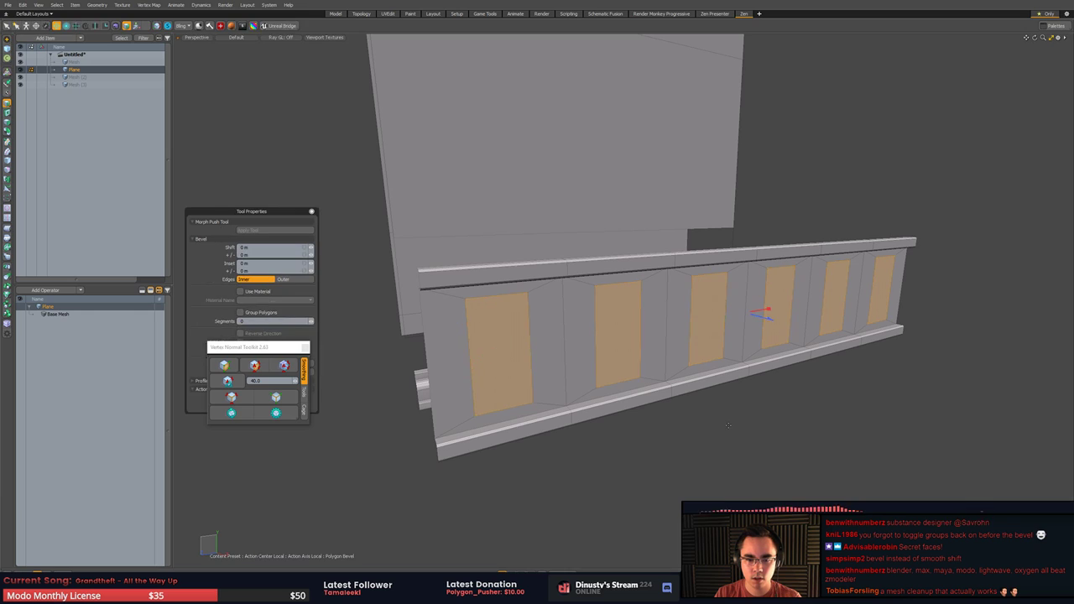
pyautogui.keyDown('alt'); pyautogui.moveTo(763, 307); pyautogui.dragTo(619, 305); pyautogui.keyUp('alt')
pyautogui.moveTo(801, 336); pyautogui.dragTo(793, 338)
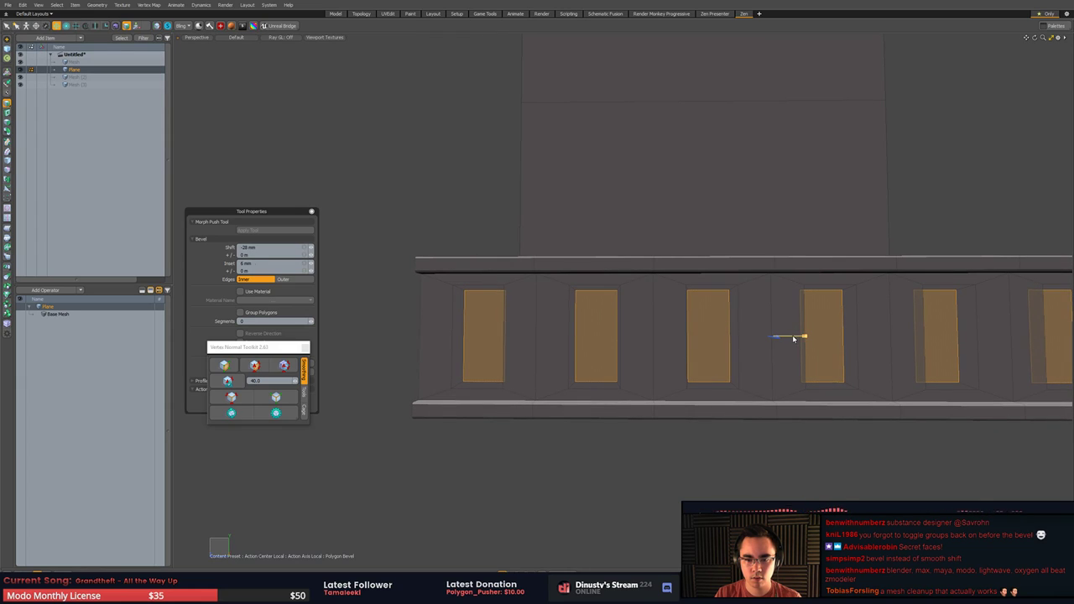
pyautogui.press('KP_2')
pyautogui.press('KP_3')
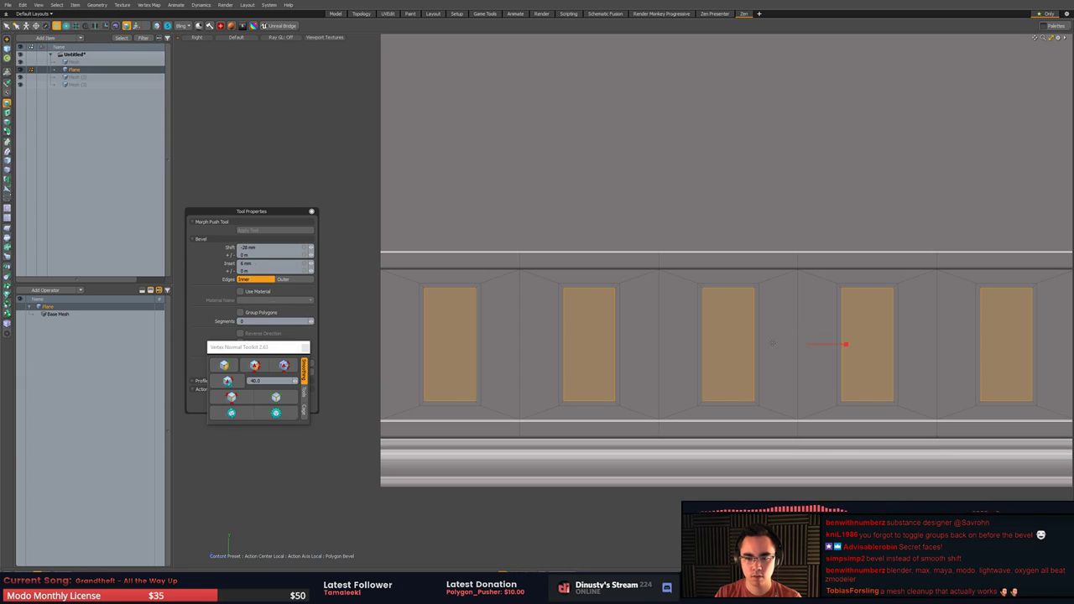
pyautogui.moveTo(826, 350); pyautogui.dragTo(819, 349)
pyautogui.press('space')
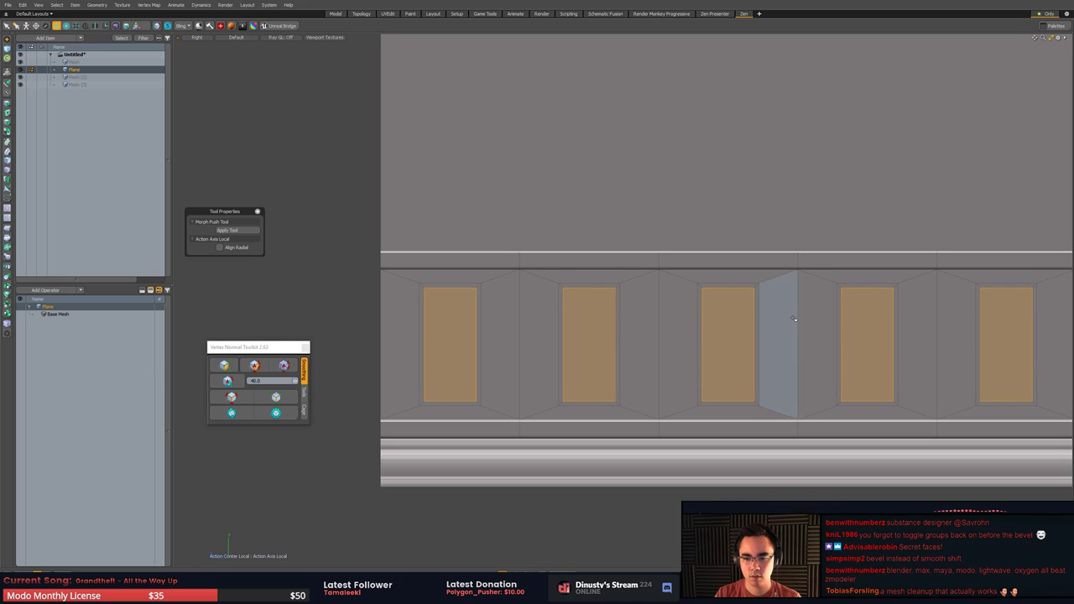
# - Reselect the six recessed panel faces and move them along their local depth axis to adjust the recess
pyautogui.press('r')
pyautogui.press('space')
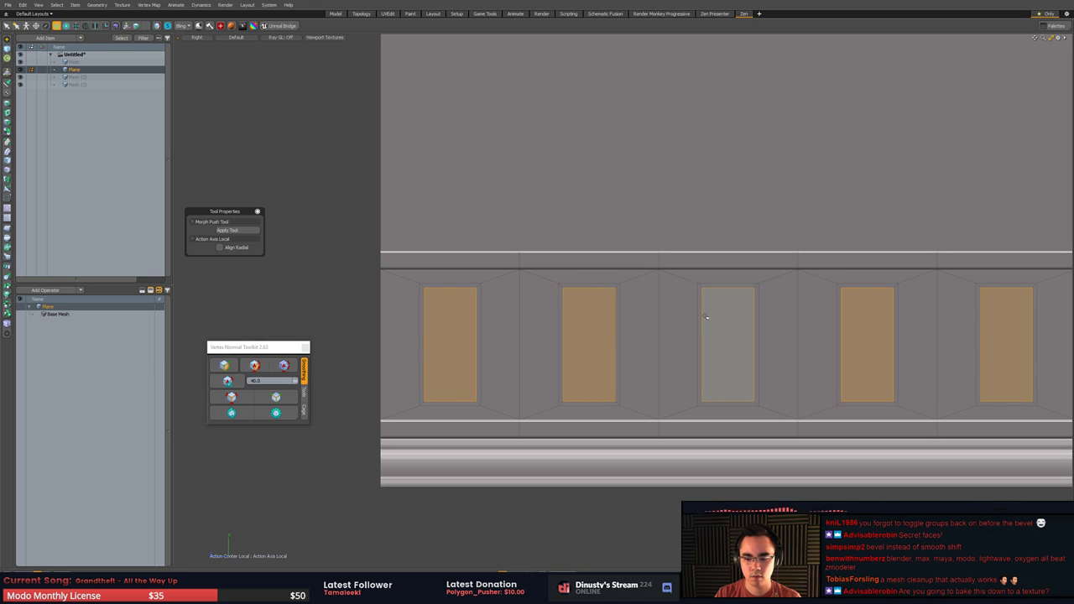
pyautogui.press('KP_Decimal')
pyautogui.keyDown('ctrl'); pyautogui.keyDown('alt'); pyautogui.moveTo(724, 315); pyautogui.dragTo(760, 436); pyautogui.keyUp('alt'); pyautogui.keyUp('ctrl')
pyautogui.click(760, 437)
pyautogui.keyDown('alt'); pyautogui.moveTo(669, 341); pyautogui.dragTo(533, 359); pyautogui.keyUp('alt')
pyautogui.keyDown('alt'); pyautogui.moveTo(740, 389); pyautogui.dragTo(644, 385); pyautogui.keyUp('alt')
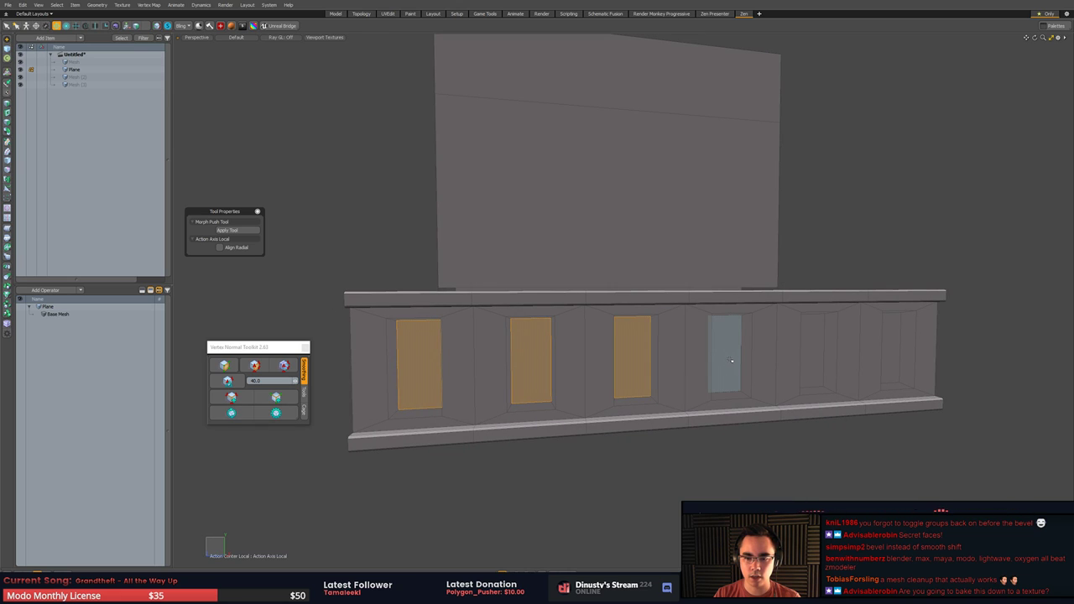
pyautogui.keyDown('shift'); pyautogui.click(891, 357); pyautogui.keyUp('shift')
pyautogui.keyDown('alt'); pyautogui.moveTo(891, 357); pyautogui.dragTo(654, 345); pyautogui.keyUp('alt')
pyautogui.press('y')
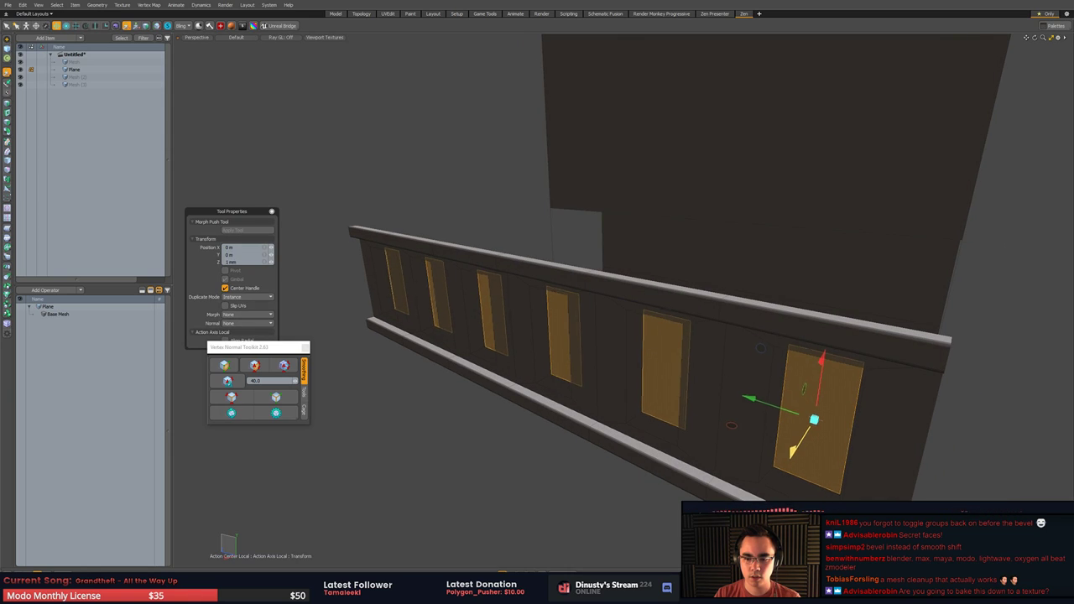
pyautogui.moveTo(791, 453); pyautogui.dragTo(786, 462)
pyautogui.press('space')
pyautogui.click(601, 497)
pyautogui.keyDown('alt'); pyautogui.moveTo(601, 496); pyautogui.dragTo(690, 441); pyautogui.keyUp('alt')
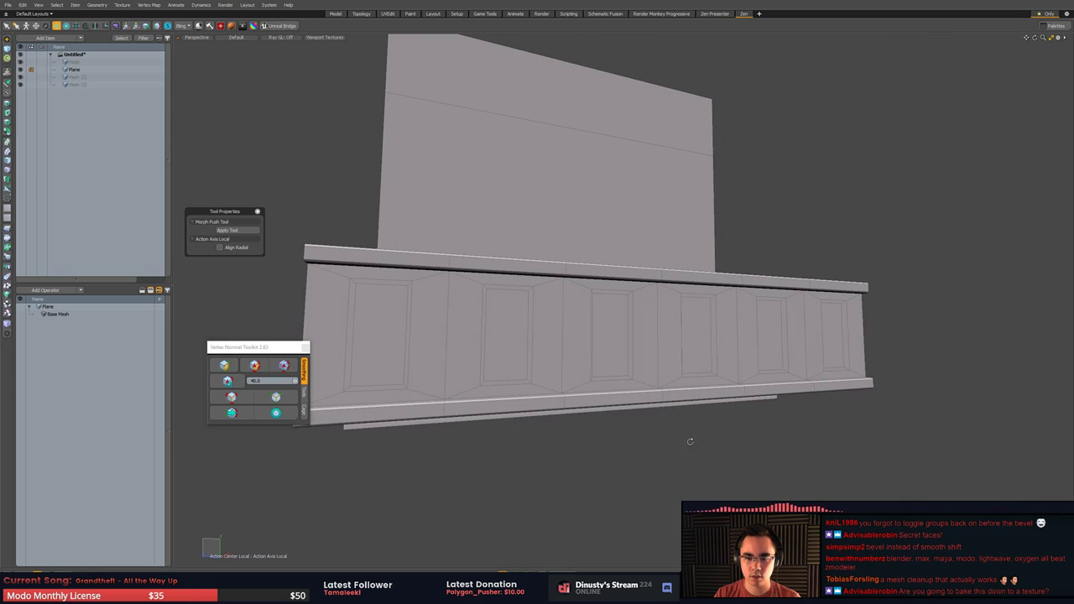
# - Update the shading of the recessed wainscoting with the Vertex Normal Toolkit
pyautogui.click(232, 417)
pyautogui.moveTo(503, 450)
pyautogui.keyDown('alt'); pyautogui.mouseDown()
pyautogui.moveTo(568, 473)
pyautogui.moveTo(617, 464)
pyautogui.moveTo(646, 437)
pyautogui.moveTo(624, 338)
pyautogui.moveTo(679, 379)
pyautogui.moveTo(593, 369)
pyautogui.moveTo(681, 399)
pyautogui.mouseUp(); pyautogui.keyUp('alt')
pyautogui.click(226, 383)
# - Place a copy of the upper rail's end section in front of the wall and rotate it upright
pyautogui.click(497, 370)
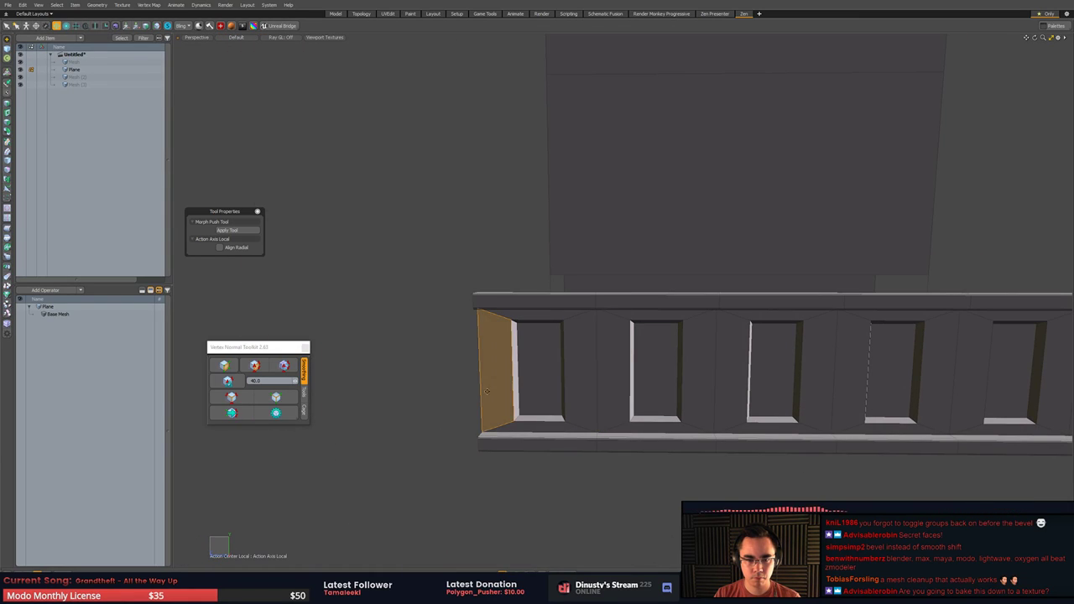
pyautogui.keyDown('alt'); pyautogui.moveTo(528, 381); pyautogui.dragTo(501, 218); pyautogui.keyUp('alt')
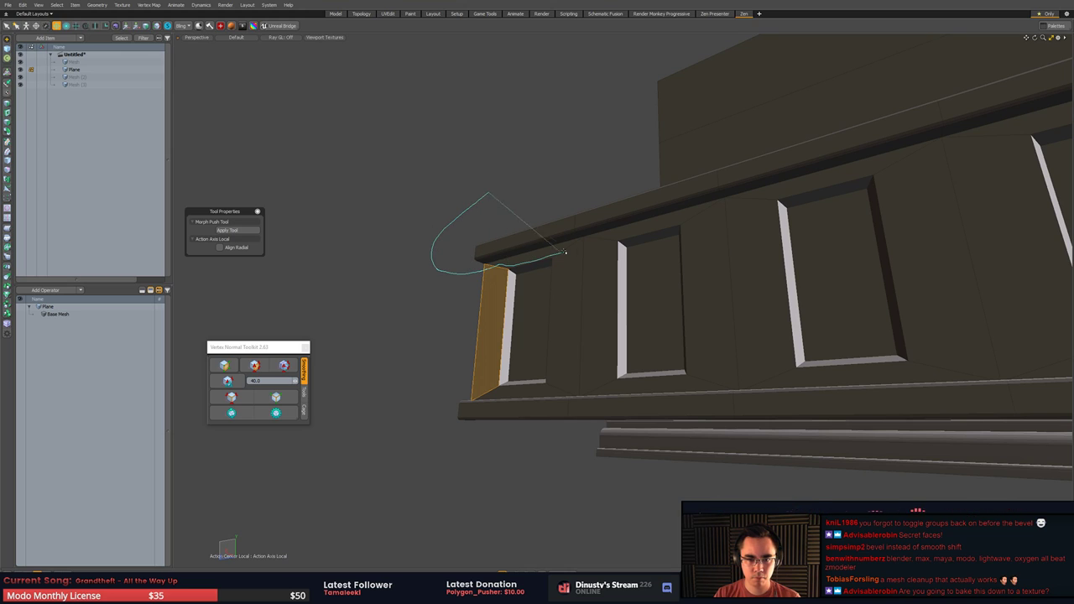
pyautogui.moveTo(564, 251); pyautogui.dragTo(562, 254, button='right')
pyautogui.moveTo(562, 253)
pyautogui.keyDown('alt'); pyautogui.mouseDown()
pyautogui.moveTo(580, 312)
pyautogui.moveTo(535, 318)
pyautogui.mouseUp(); pyautogui.keyUp('alt')
pyautogui.press('w')
pyautogui.hotkey('shift', 'a')
pyautogui.moveTo(466, 290); pyautogui.dragTo(483, 309)
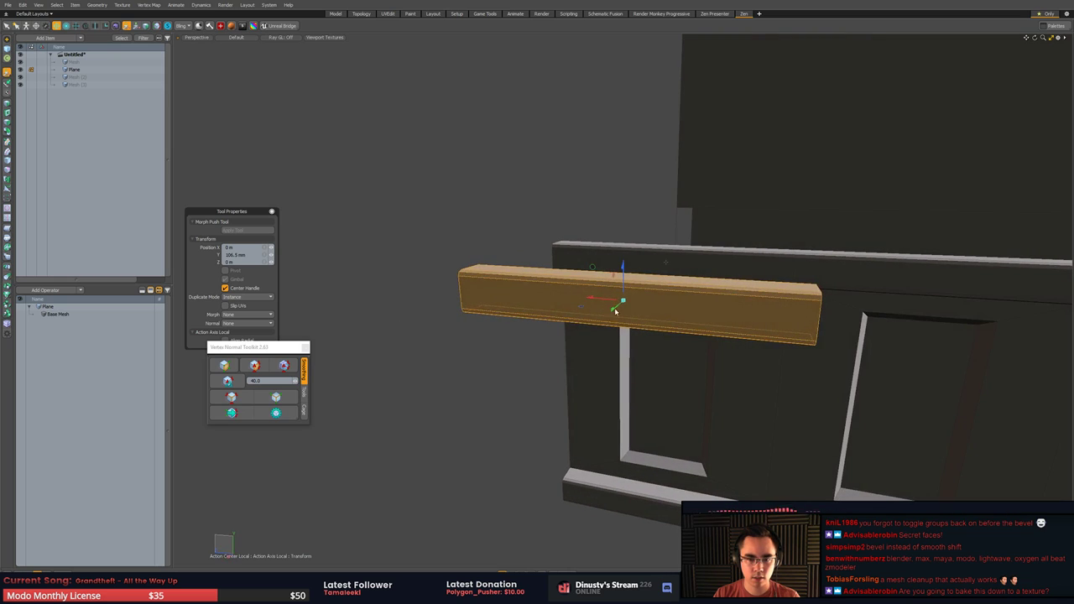
pyautogui.press('e')
pyautogui.moveTo(632, 266); pyautogui.dragTo(658, 312)
pyautogui.keyDown('alt'); pyautogui.moveTo(557, 325); pyautogui.dragTo(632, 270); pyautogui.keyUp('alt')
pyautogui.press('q')
# - Select the upright piece's long outer edges and scale them to about 171% along Z
pyautogui.click(664, 252)
pyautogui.click(612, 231)
pyautogui.keyDown('shift'); pyautogui.click(647, 237); pyautogui.keyUp('shift')
pyautogui.press('r')
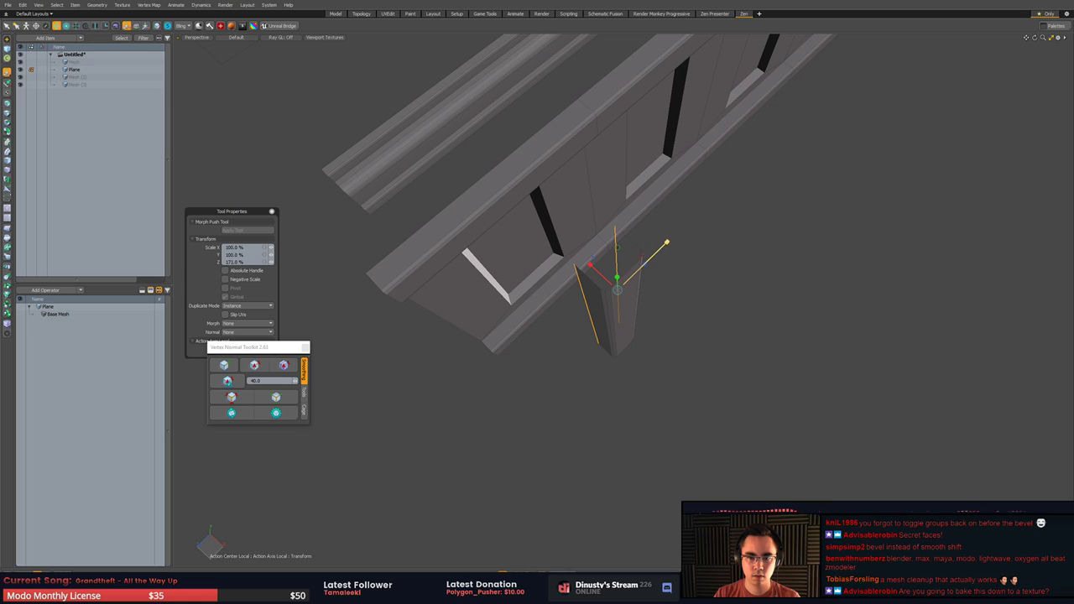
pyautogui.keyDown('alt'); pyautogui.moveTo(657, 321); pyautogui.dragTo(603, 273); pyautogui.keyUp('alt')
# - Set the action center back to Automatic and rescale the upright piece's profile
pyautogui.hotkey('alt', '1')
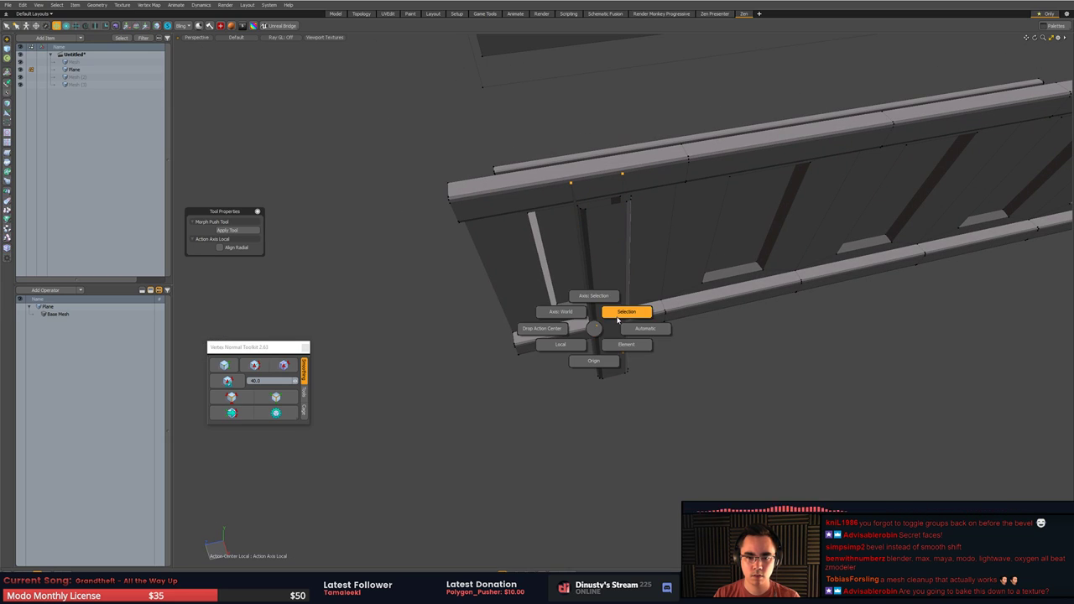
pyautogui.click(637, 328)
pyautogui.hotkey('alt', 'a')
pyautogui.click(690, 336)
pyautogui.keyDown('alt'); pyautogui.moveTo(685, 333); pyautogui.dragTo(678, 297); pyautogui.keyUp('alt')
pyautogui.press('r')
# - Remove the bevel strips along the upright's front corners and refresh its shading with the Vertex Normal Toolkit
pyautogui.press('3')
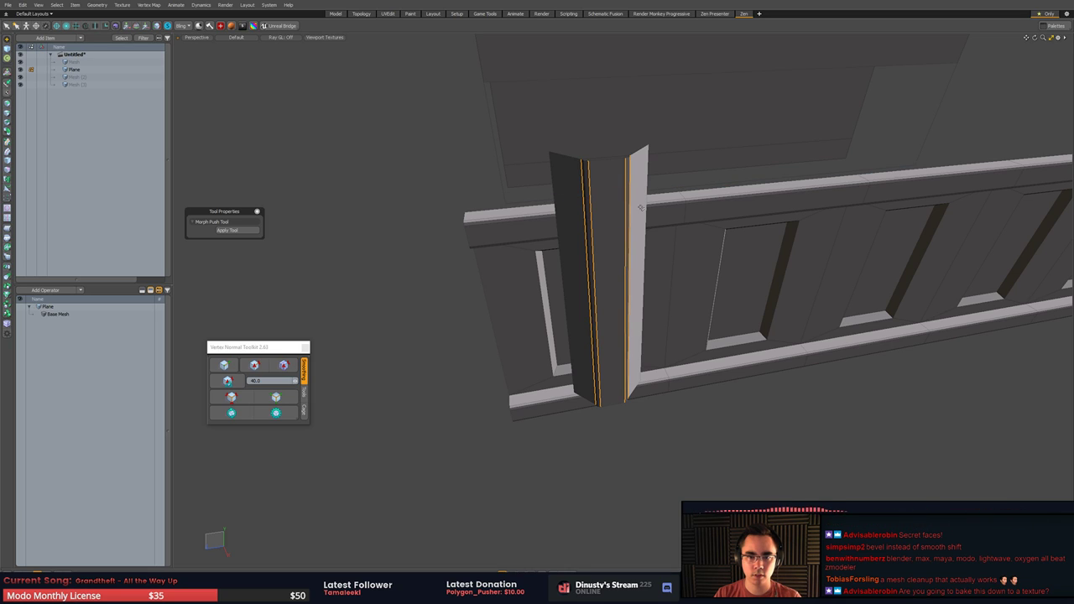
pyautogui.hotkey('ctrl', 'z')
pyautogui.press('3')
pyautogui.click(607, 223)
pyautogui.moveTo(572, 218); pyautogui.dragTo(601, 215)
pyautogui.keyDown('alt'); pyautogui.moveTo(613, 269); pyautogui.dragTo(663, 369); pyautogui.keyUp('alt')
pyautogui.click(685, 460)
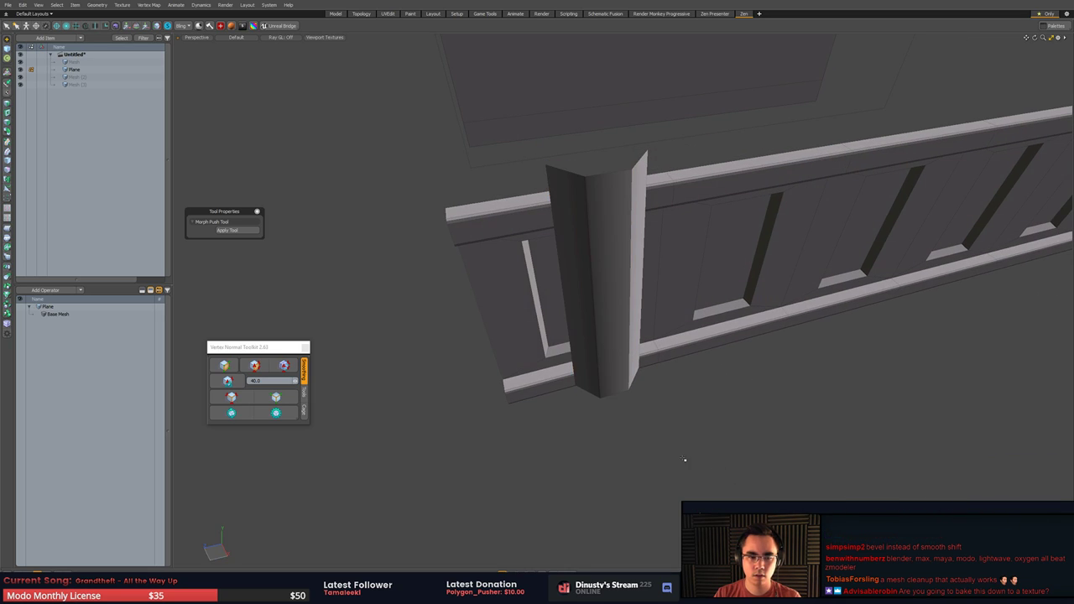
pyautogui.click(249, 416)
pyautogui.keyDown('alt'); pyautogui.moveTo(593, 385); pyautogui.dragTo(590, 291); pyautogui.keyUp('alt')
# - Slice the upright's front face lengthwise into three strips using Loop Slice in Symmetry mode with a count of 2
pyautogui.click(589, 290)
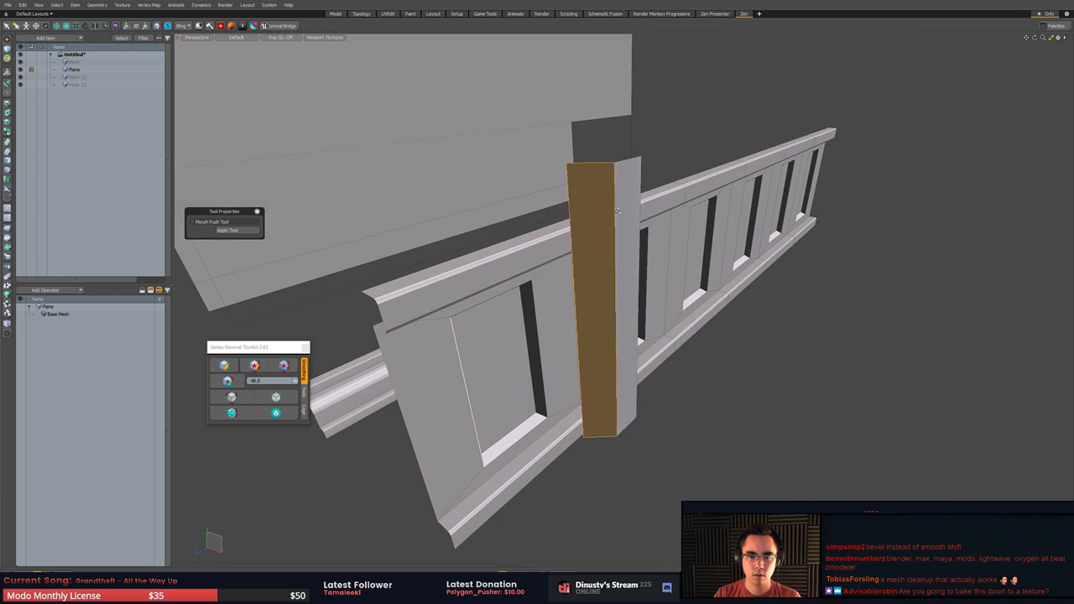
pyautogui.keyDown('alt'); pyautogui.moveTo(589, 201); pyautogui.dragTo(617, 276); pyautogui.keyUp('alt')
pyautogui.press('2')
pyautogui.click(618, 226)
pyautogui.hotkey('alt', 'c')
pyautogui.keyDown('alt'); pyautogui.moveTo(619, 225); pyautogui.dragTo(703, 349); pyautogui.keyUp('alt')
pyautogui.click(726, 329)
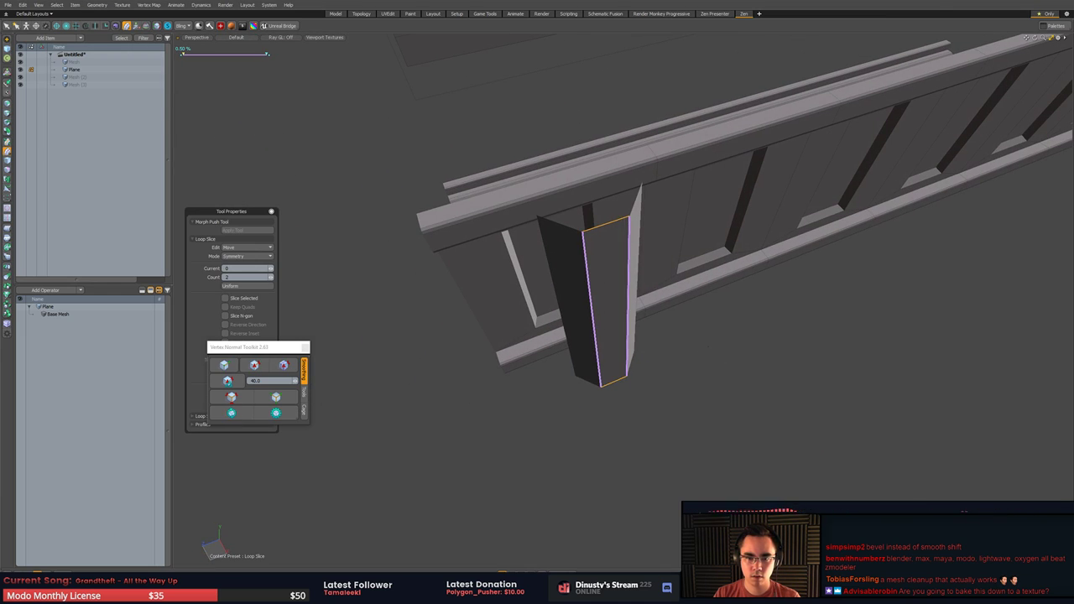
pyautogui.press('space')
pyautogui.press('b')
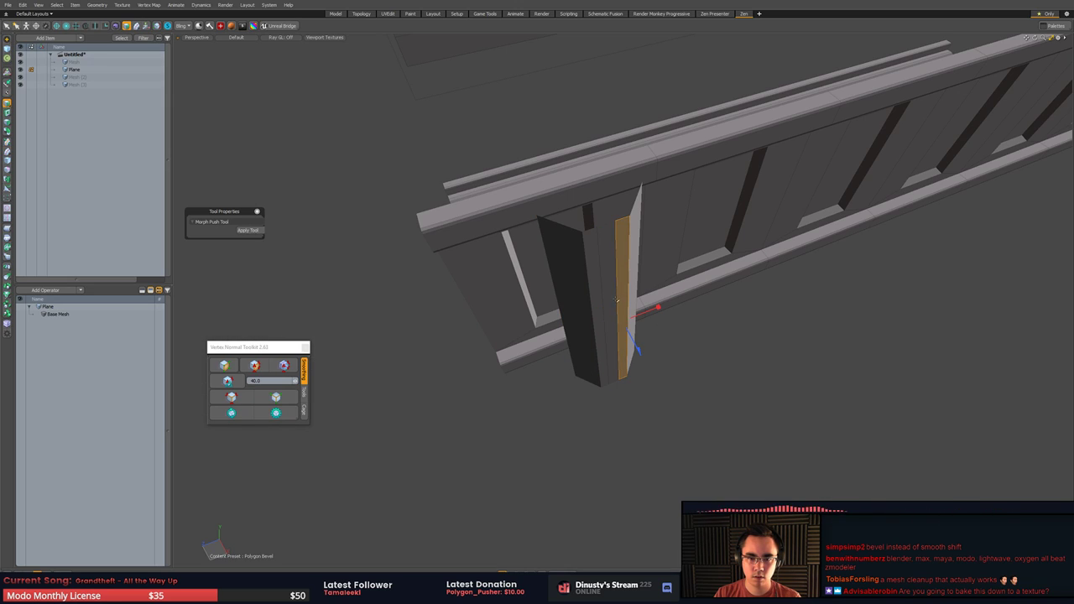
pyautogui.press('b')
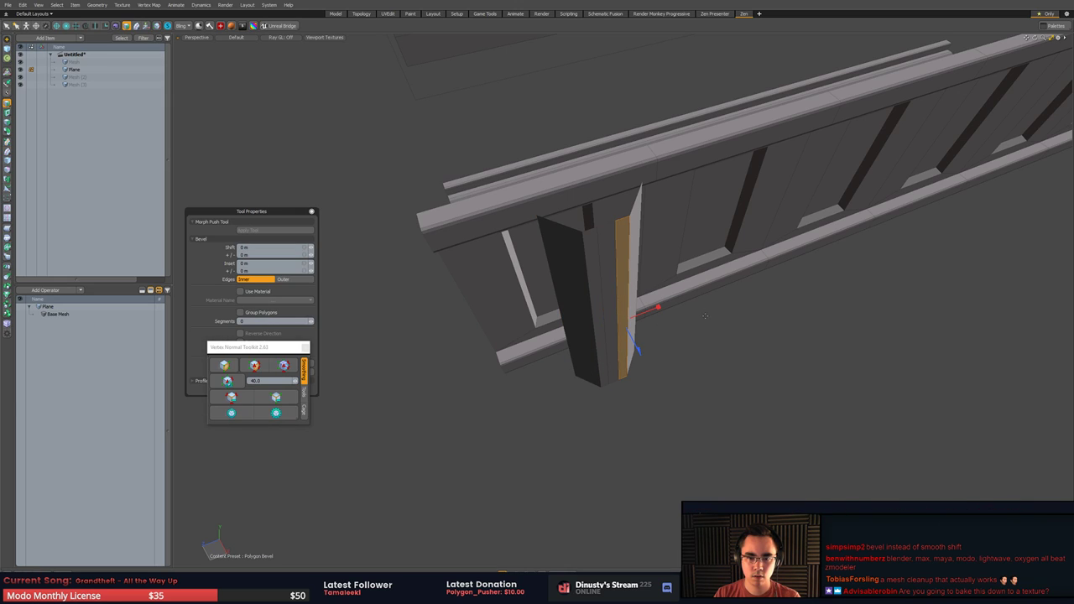
pyautogui.press('space')
pyautogui.press('b')
pyautogui.press('space')
# - Recess the middle strip of the upright's front face with a polygon bevel shift of about -5.4 mm
pyautogui.click(614, 280)
pyautogui.press('b')
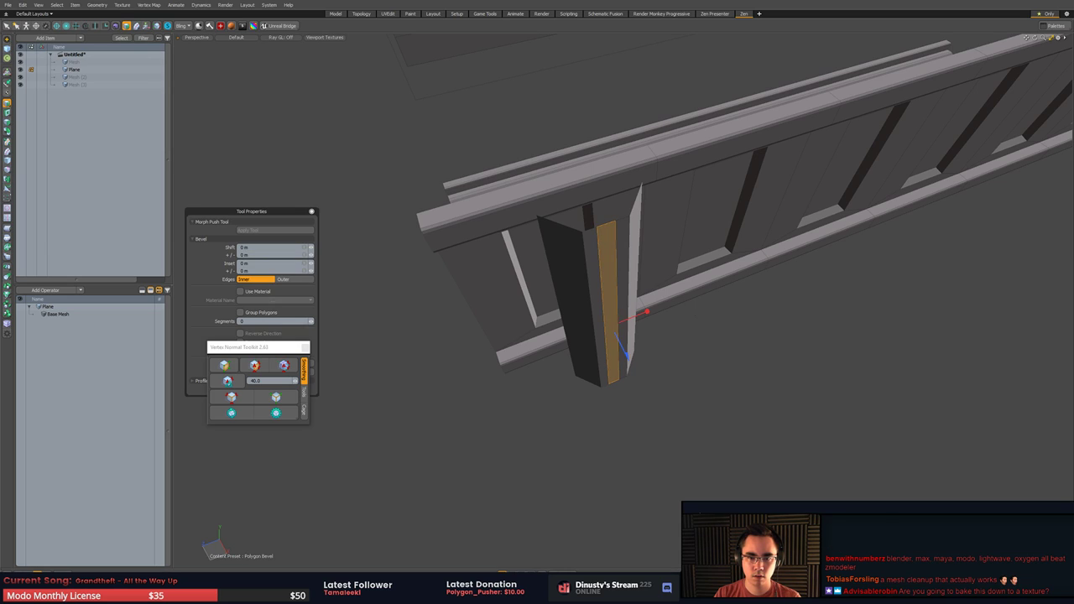
pyautogui.keyDown('alt'); pyautogui.moveTo(611, 323); pyautogui.dragTo(624, 344); pyautogui.keyUp('alt')
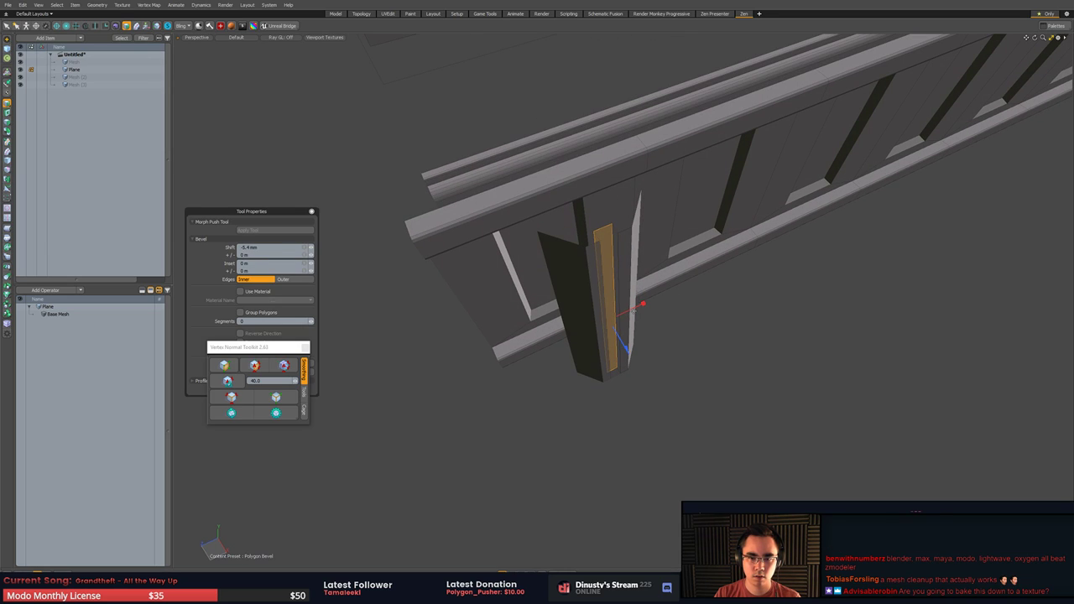
pyautogui.keyDown('alt'); pyautogui.moveTo(643, 304); pyautogui.dragTo(627, 220); pyautogui.keyUp('alt')
pyautogui.press('space')
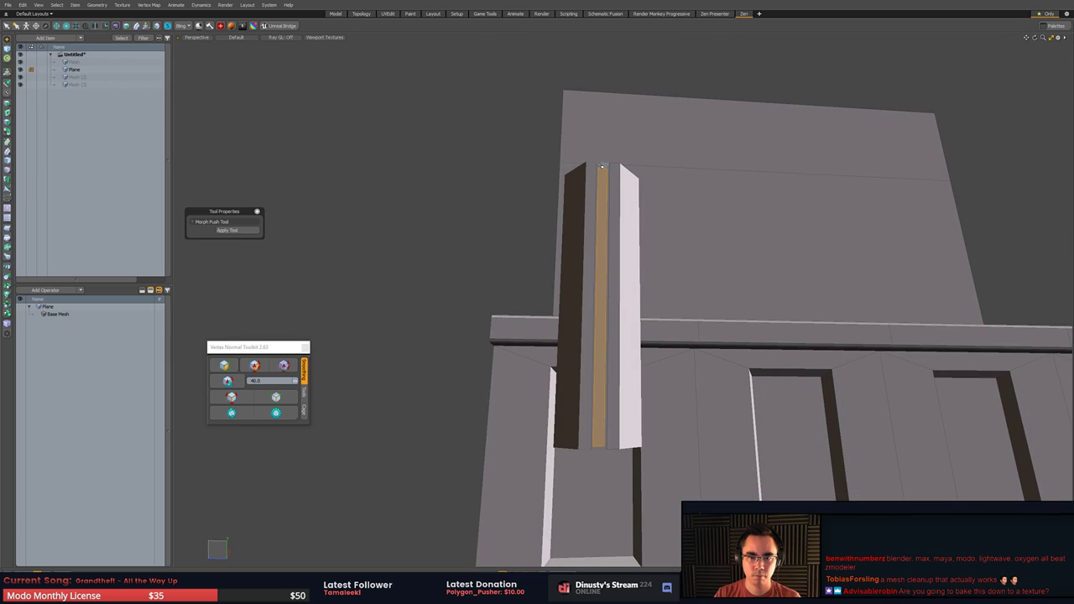
# - Open the ends of the upright's groove by removing the small end faces and refresh the shading with the Vertex Normal Toolkit
pyautogui.click(601, 164)
pyautogui.moveTo(602, 169)
pyautogui.keyDown('alt'); pyautogui.mouseDown()
pyautogui.moveTo(662, 255)
pyautogui.moveTo(635, 447)
pyautogui.moveTo(560, 419)
pyautogui.mouseUp(); pyautogui.keyUp('alt')
pyautogui.click(232, 414)
pyautogui.moveTo(508, 352)
pyautogui.keyDown('alt'); pyautogui.mouseDown()
pyautogui.moveTo(556, 232)
pyautogui.moveTo(476, 206)
pyautogui.mouseUp(); pyautogui.keyUp('alt')
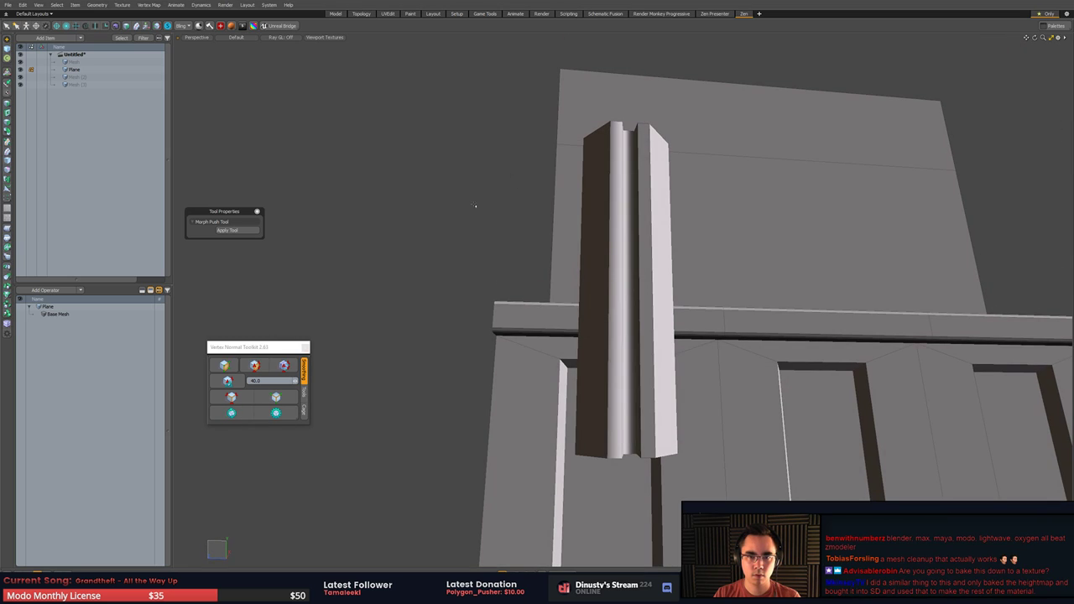
pyautogui.click(232, 386)
# - Bevel the long edges of the upright's grooved profile and update its shading with the Vertex Normal Toolkit
pyautogui.keyDown('alt'); pyautogui.moveTo(541, 174); pyautogui.dragTo(572, 214); pyautogui.keyUp('alt')
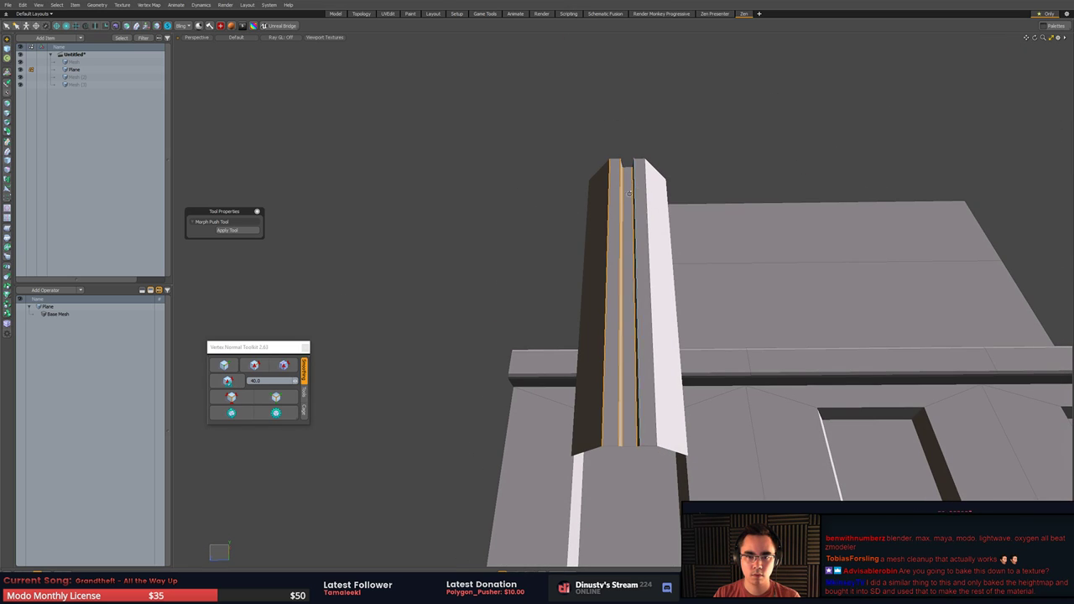
pyautogui.keyDown('alt'); pyautogui.moveTo(629, 194); pyautogui.dragTo(562, 236); pyautogui.keyUp('alt')
pyautogui.press('b')
pyautogui.press('q')
pyautogui.click(535, 202)
pyautogui.click(291, 402)
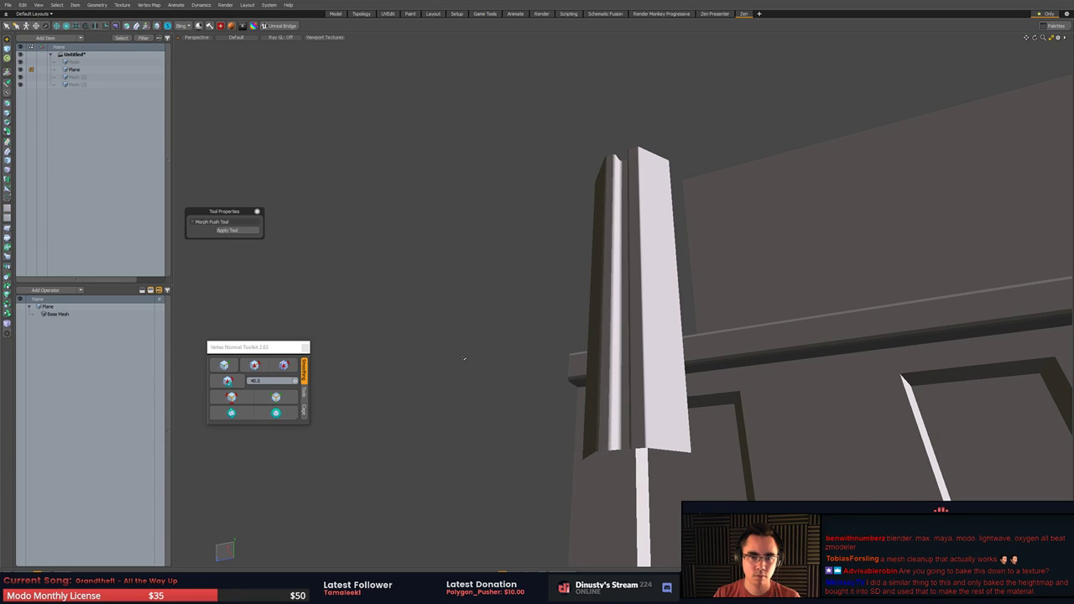
# - Select the whole upright and move it along X toward the wall panel, using geometry snapping at the upper rail's end
pyautogui.keyDown('alt'); pyautogui.moveTo(522, 352); pyautogui.dragTo(655, 331); pyautogui.keyUp('alt')
pyautogui.click(657, 304)
pyautogui.press('w')
pyautogui.moveTo(678, 250); pyautogui.dragTo(558, 277)
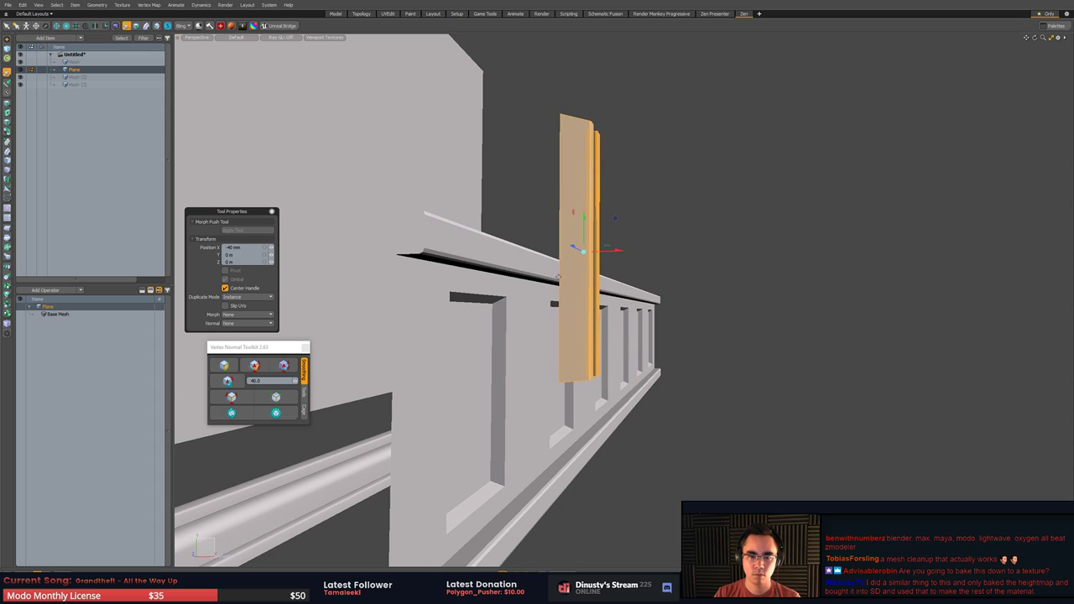
pyautogui.moveTo(571, 124); pyautogui.dragTo(395, 247)
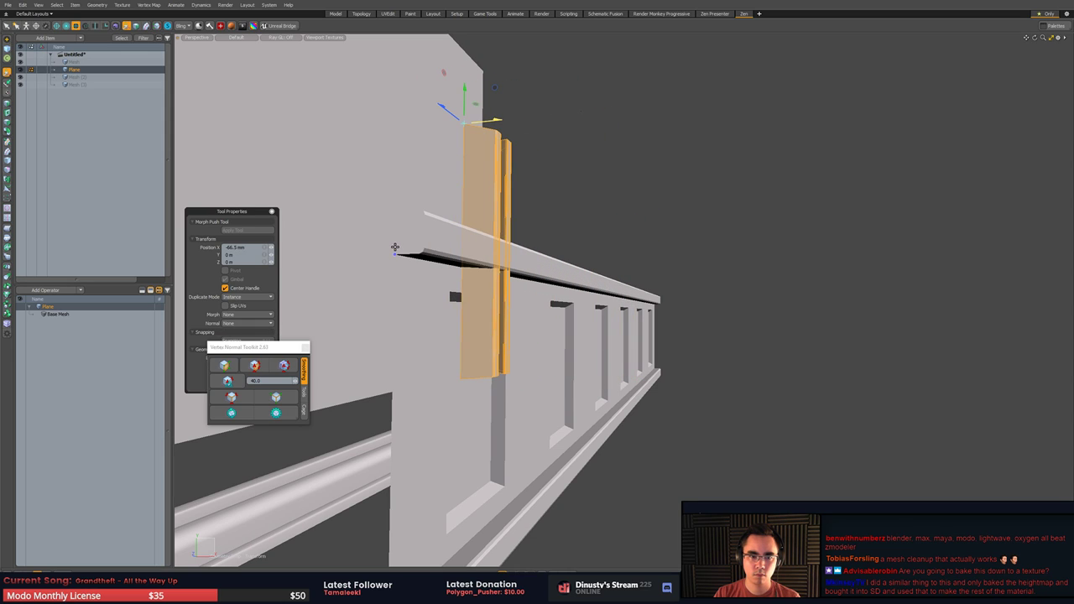
# - Line the upright up with the lower rail's edge using the geometry-snapped move
pyautogui.keyDown('alt'); pyautogui.moveTo(591, 106); pyautogui.dragTo(643, 296); pyautogui.keyUp('alt')
pyautogui.press('q')
pyautogui.press('w')
pyautogui.keyDown('alt'); pyautogui.moveTo(644, 296); pyautogui.dragTo(707, 269); pyautogui.keyUp('alt')
pyautogui.press('q')
pyautogui.press('w')
pyautogui.keyDown('alt'); pyautogui.moveTo(706, 269); pyautogui.dragTo(788, 201); pyautogui.keyUp('alt')
pyautogui.press('q')
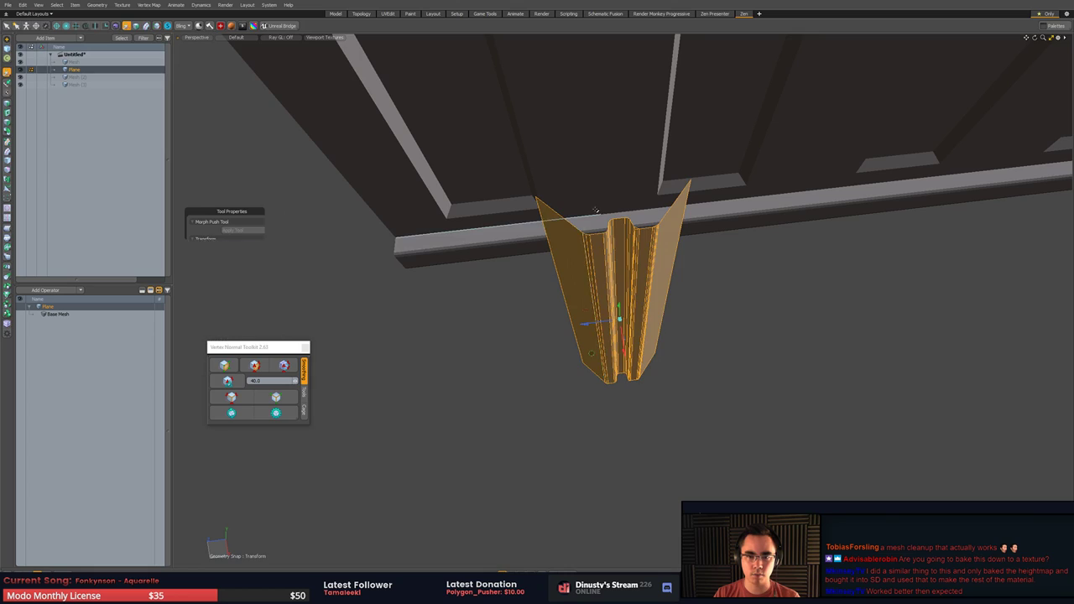
# - Add a lengthwise loop slice along the narrow middle strip of the vertical trim piece
pyautogui.press('2')
pyautogui.hotkey('alt', 'c')
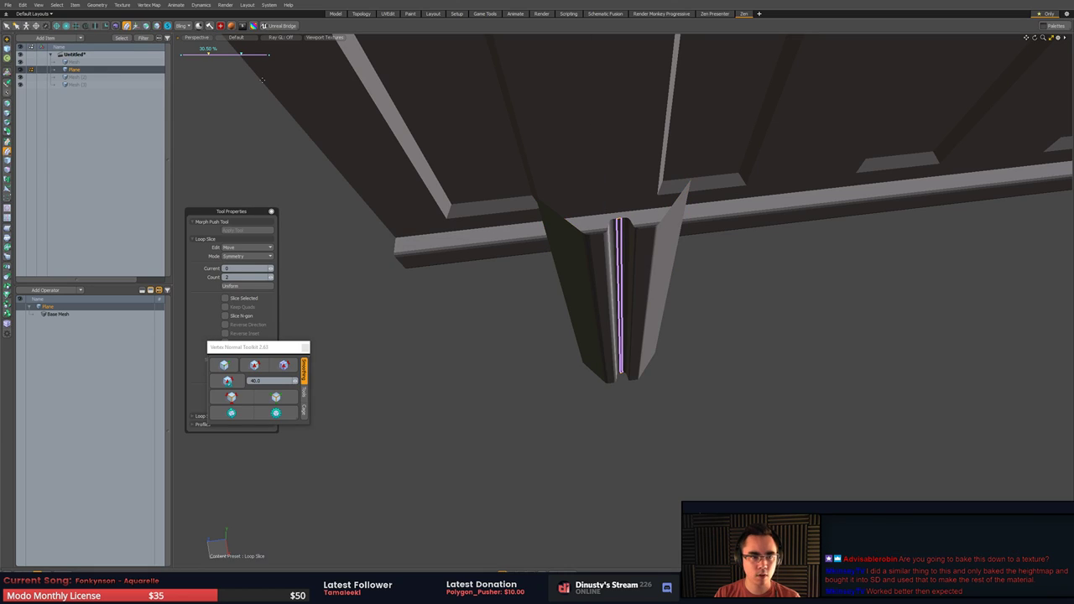
pyautogui.moveTo(271, 278); pyautogui.dragTo(250, 286)
pyautogui.press('space')
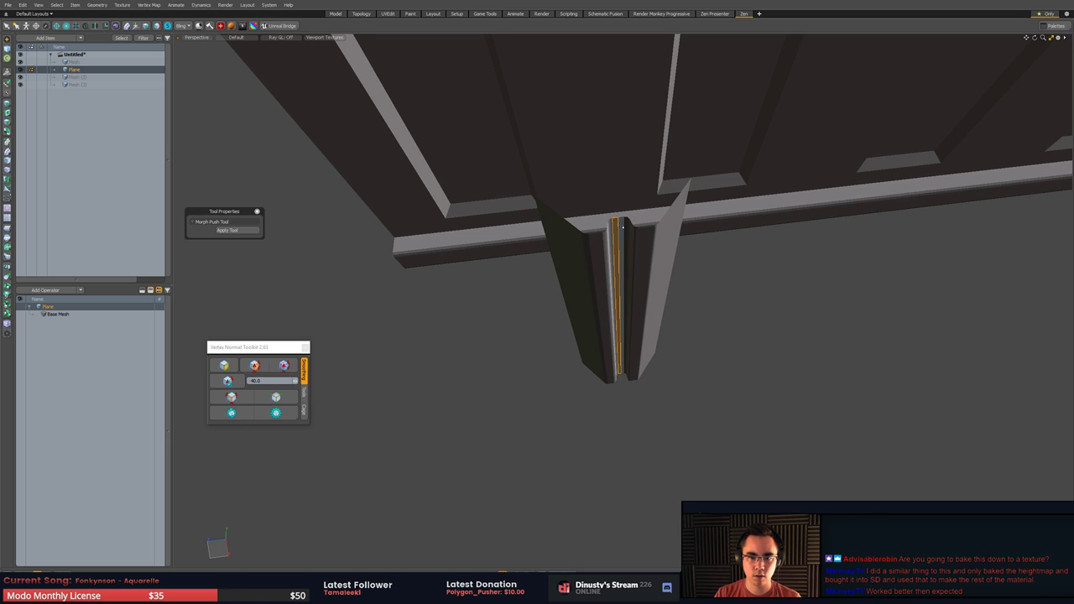
# - Move the trim piece with geometry snapping to the front end of the panelled wall
pyautogui.keyDown('alt'); pyautogui.moveTo(618, 224); pyautogui.dragTo(605, 245); pyautogui.keyUp('alt')
pyautogui.press('w')
pyautogui.press('x')
pyautogui.moveTo(666, 216); pyautogui.dragTo(578, 208)
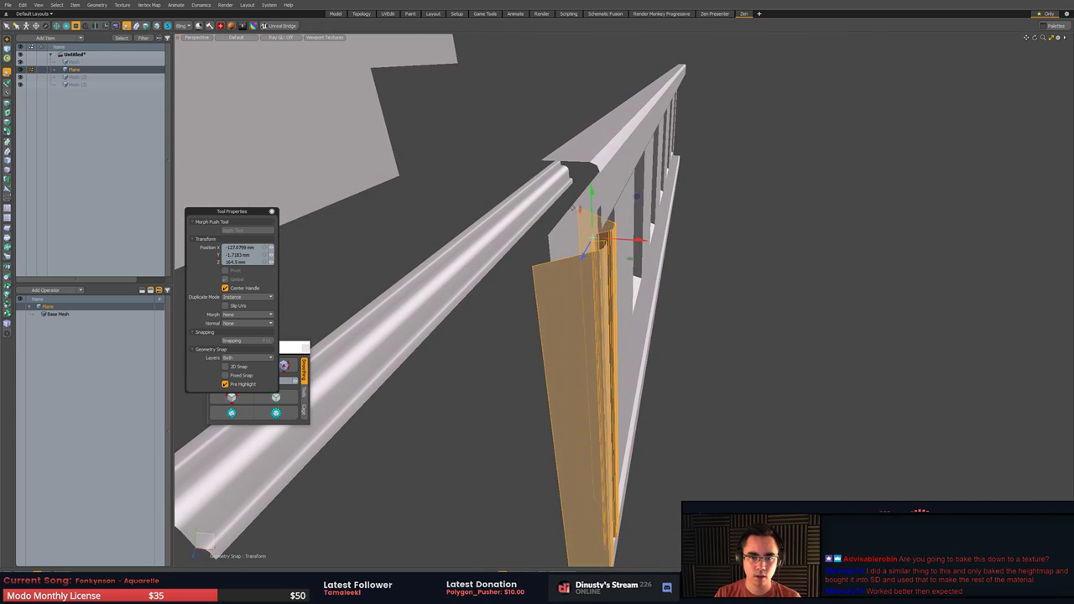
pyautogui.moveTo(556, 268); pyautogui.dragTo(601, 224)
# - Select the vertices along the trim's rear side and move them along the X axis
pyautogui.keyDown('alt'); pyautogui.moveTo(620, 139); pyautogui.dragTo(613, 175); pyautogui.keyUp('alt')
pyautogui.hotkey('alt', '1')
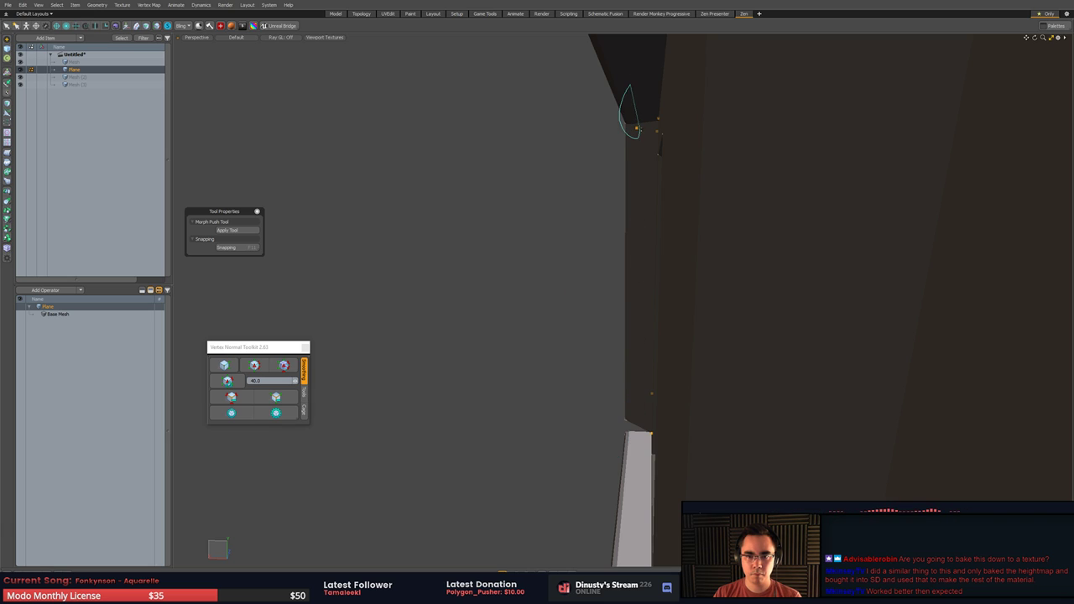
pyautogui.keyDown('ctrl'); pyautogui.moveTo(640, 130); pyautogui.dragTo(641, 126, button='right'); pyautogui.keyUp('ctrl')
pyautogui.keyDown('alt'); pyautogui.moveTo(640, 150); pyautogui.dragTo(636, 271); pyautogui.keyUp('alt')
pyautogui.press('w')
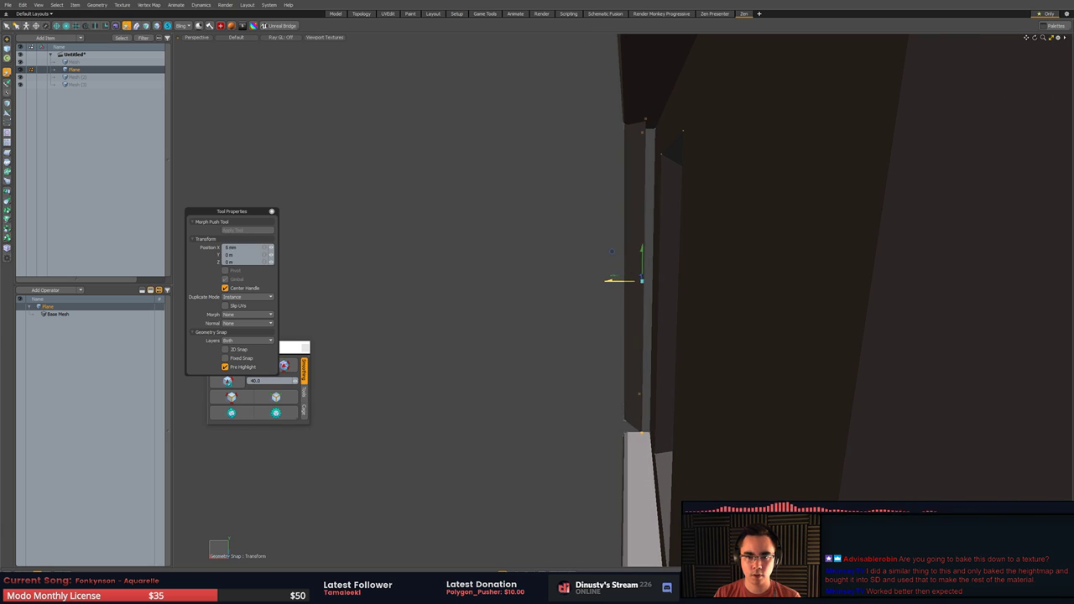
# - Move the whole trim with snapping so that it sits against the front face at the panelled wall's end
pyautogui.press('3')
pyautogui.press('w')
pyautogui.press('x')
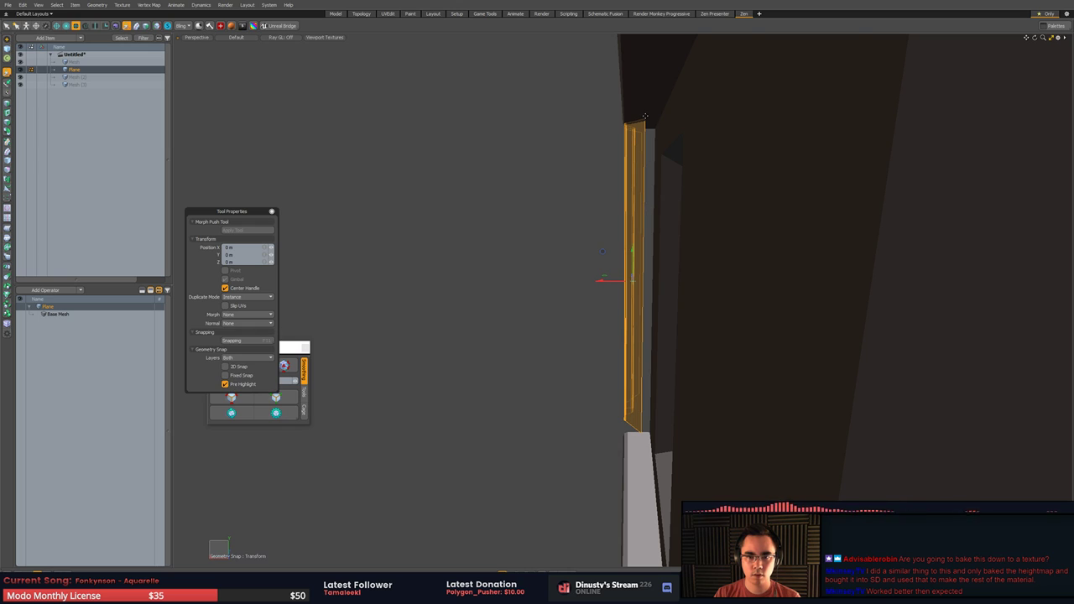
pyautogui.keyDown('alt'); pyautogui.moveTo(645, 116); pyautogui.dragTo(563, 198); pyautogui.keyUp('alt')
pyautogui.click(605, 155)
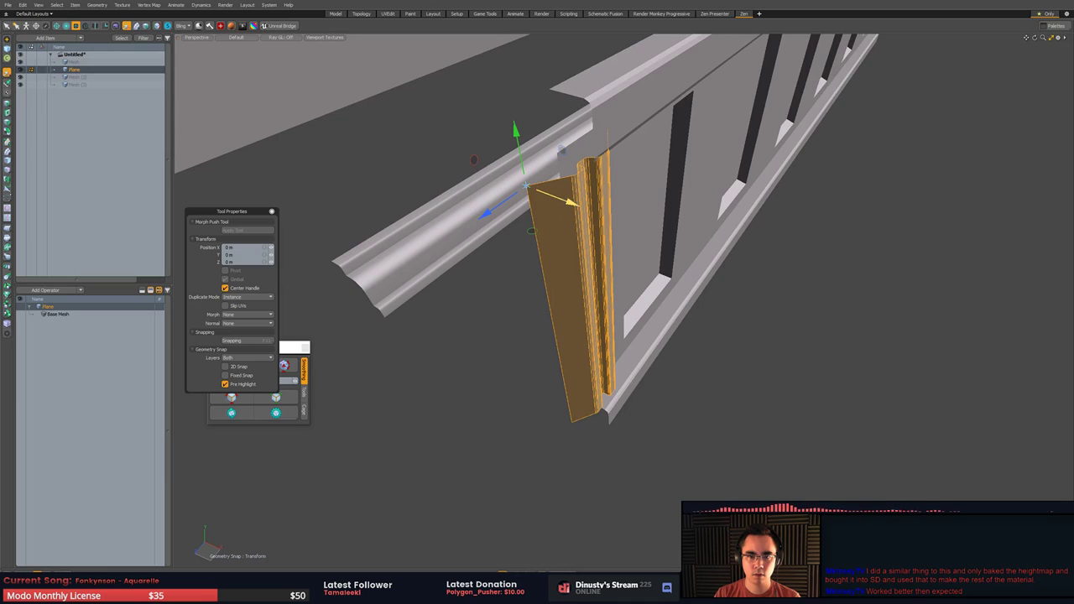
pyautogui.moveTo(561, 149); pyautogui.dragTo(547, 156)
pyautogui.keyDown('alt'); pyautogui.moveTo(533, 213); pyautogui.dragTo(473, 191); pyautogui.keyUp('alt')
pyautogui.press('q')
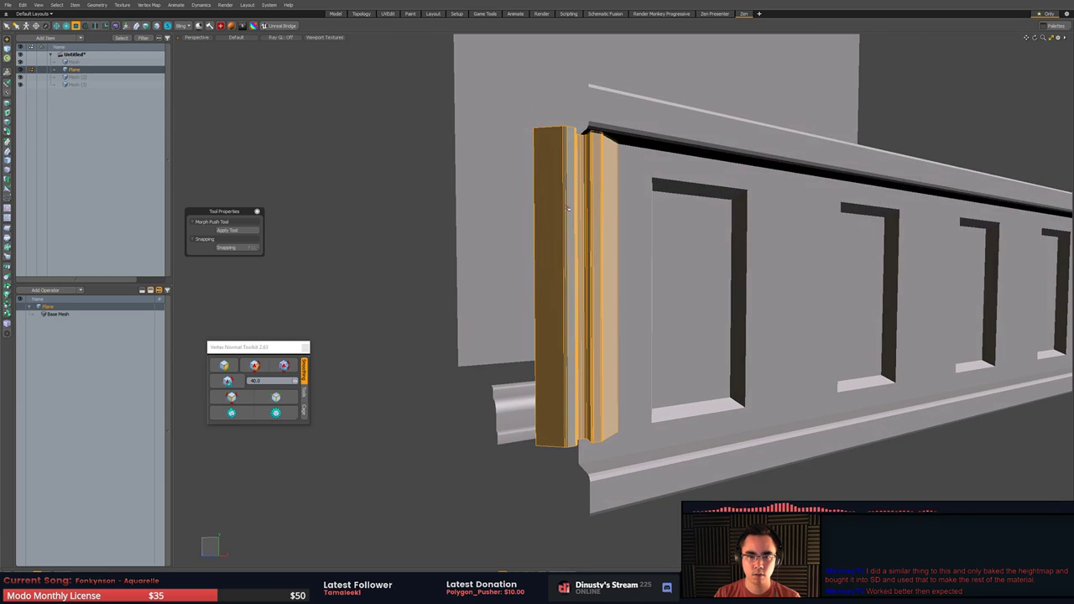
# - Scale the trim's two outer side edges inward to narrow its wide flanges
pyautogui.keyDown('alt'); pyautogui.moveTo(628, 202); pyautogui.dragTo(615, 259); pyautogui.keyUp('alt')
pyautogui.press('2')
pyautogui.click(625, 198)
pyautogui.keyDown('shift'); pyautogui.click(547, 217); pyautogui.keyUp('shift')
pyautogui.press('r')
pyautogui.press('q')
# - Move the whole trim sideways to centre it on the end edge of the panelled wall
pyautogui.press('3')
pyautogui.press('w')
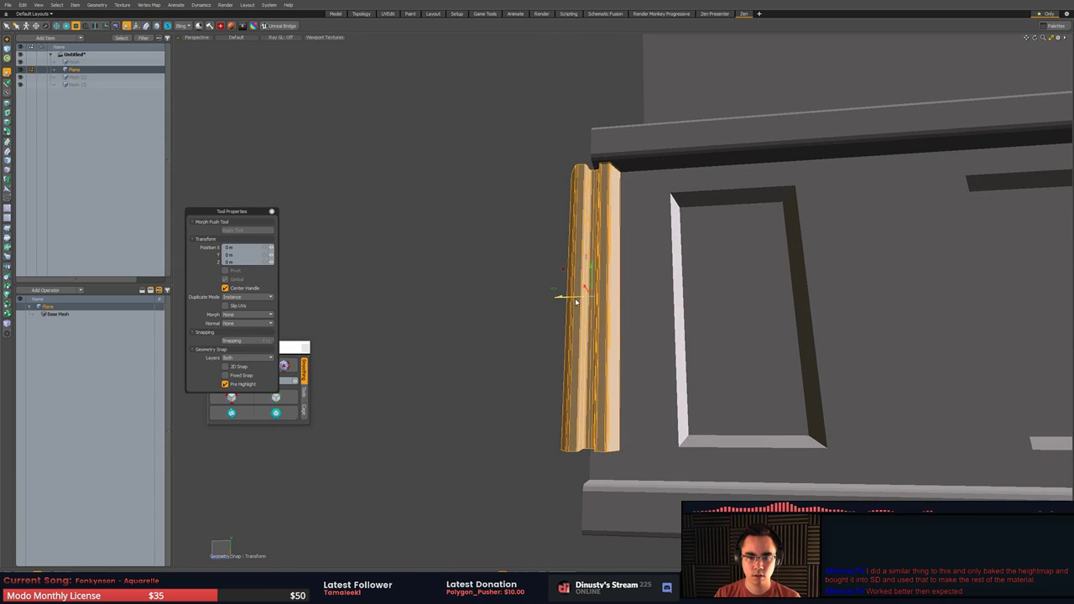
pyautogui.moveTo(575, 302)
pyautogui.keyDown('alt'); pyautogui.mouseDown()
pyautogui.moveTo(636, 324)
pyautogui.moveTo(599, 176)
pyautogui.moveTo(583, 309)
pyautogui.mouseUp(); pyautogui.keyUp('alt')
pyautogui.press('q')
# - Move the trim's bottom edges down to meet the wall's base rail
pyautogui.press('2')
pyautogui.press('space')
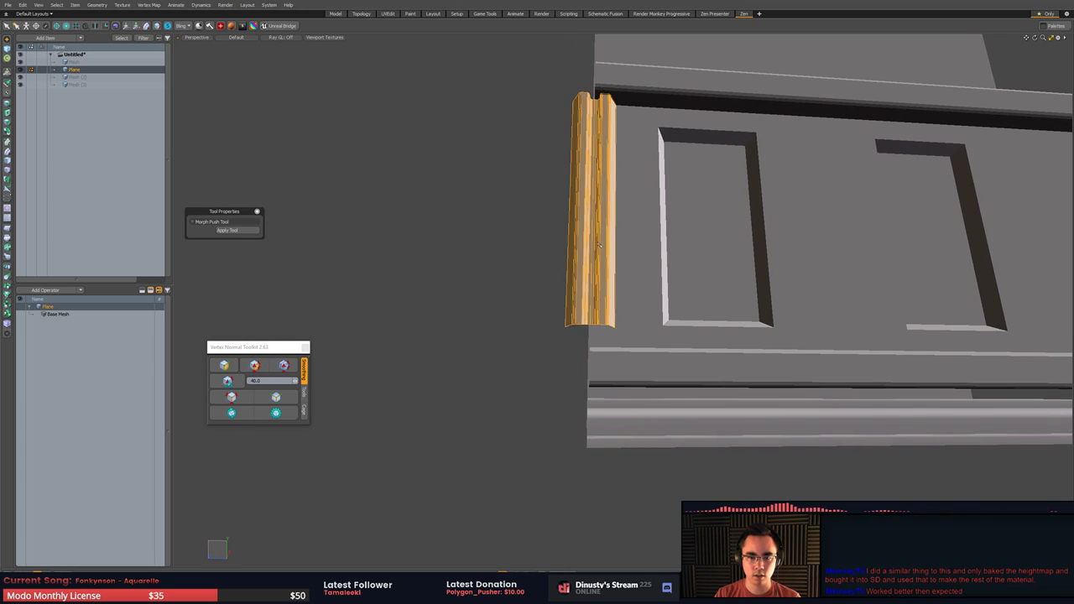
pyautogui.press('space')
pyautogui.press('w')
pyautogui.keyDown('alt'); pyautogui.moveTo(432, 131); pyautogui.dragTo(606, 285); pyautogui.keyUp('alt')
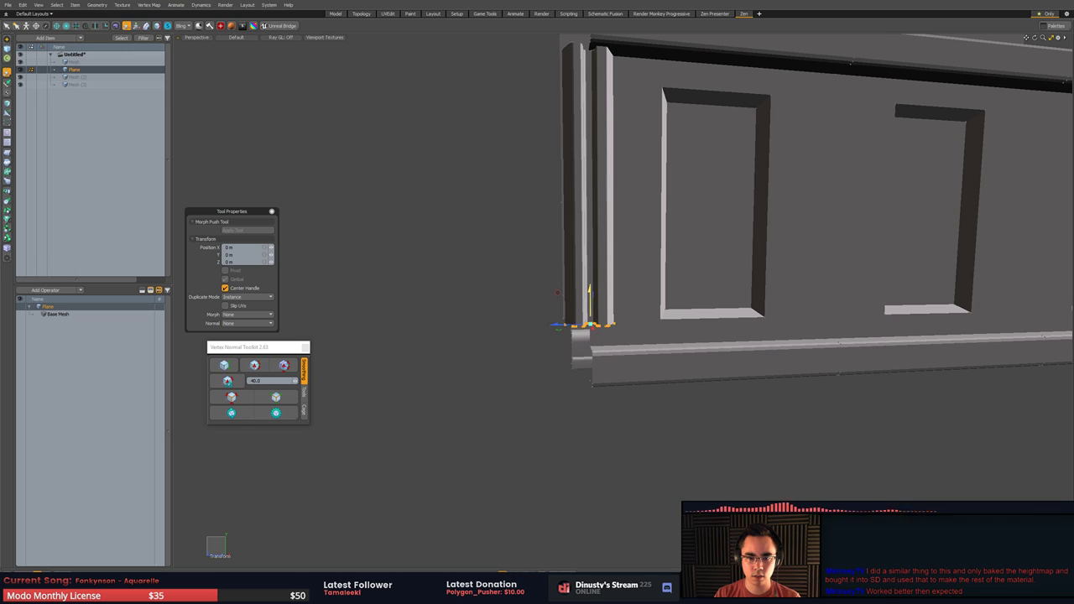
pyautogui.press('q')
# - Move the trim's top edges up into the wall's top rail
pyautogui.keyDown('alt'); pyautogui.keyDown('shift'); pyautogui.moveTo(503, 153); pyautogui.dragTo(505, 200); pyautogui.keyUp('shift'); pyautogui.keyUp('alt')
pyautogui.press('3')
pyautogui.hotkey('alt', '1')
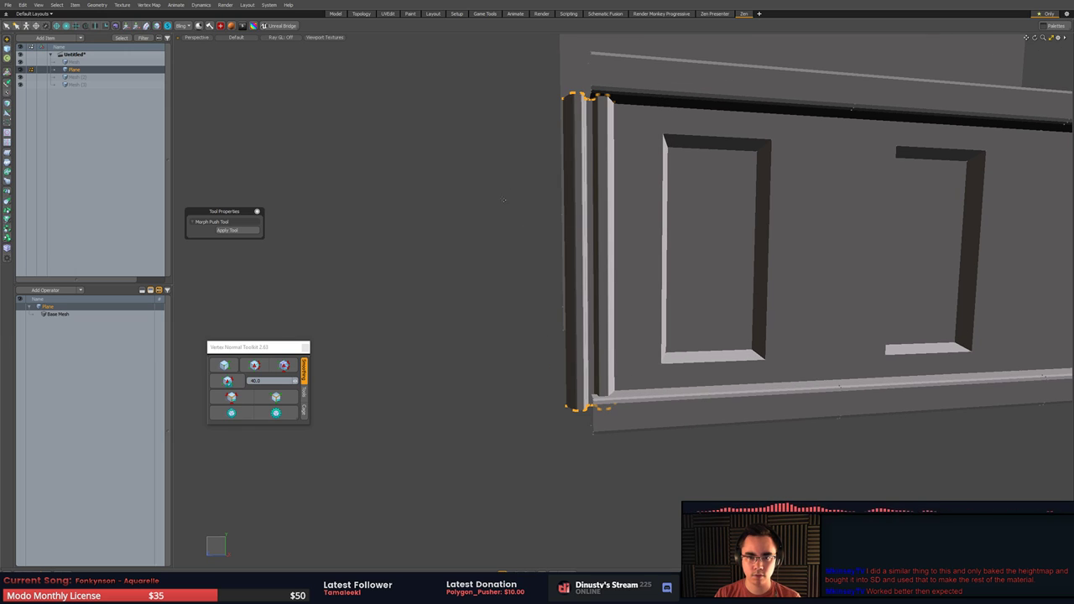
pyautogui.keyDown('ctrl'); pyautogui.moveTo(747, 309); pyautogui.dragTo(728, 281, button='middle'); pyautogui.keyUp('ctrl')
pyautogui.press('w')
pyautogui.keyDown('alt'); pyautogui.moveTo(667, 138); pyautogui.dragTo(611, 156); pyautogui.keyUp('alt')
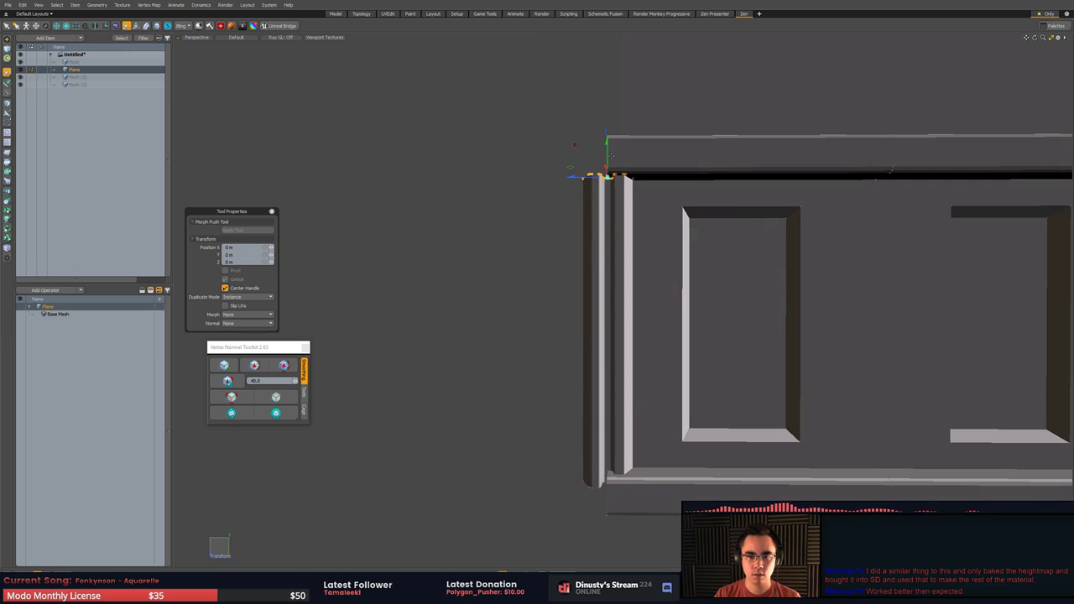
pyautogui.press('q')
# - Select all polygons of the vertical trim piece
pyautogui.keyDown('alt'); pyautogui.moveTo(598, 243); pyautogui.dragTo(520, 278); pyautogui.keyUp('alt')
pyautogui.press('3')
pyautogui.doubleClick(539, 270)
pyautogui.hotkey('shift', 'v')
pyautogui.click(491, 313)
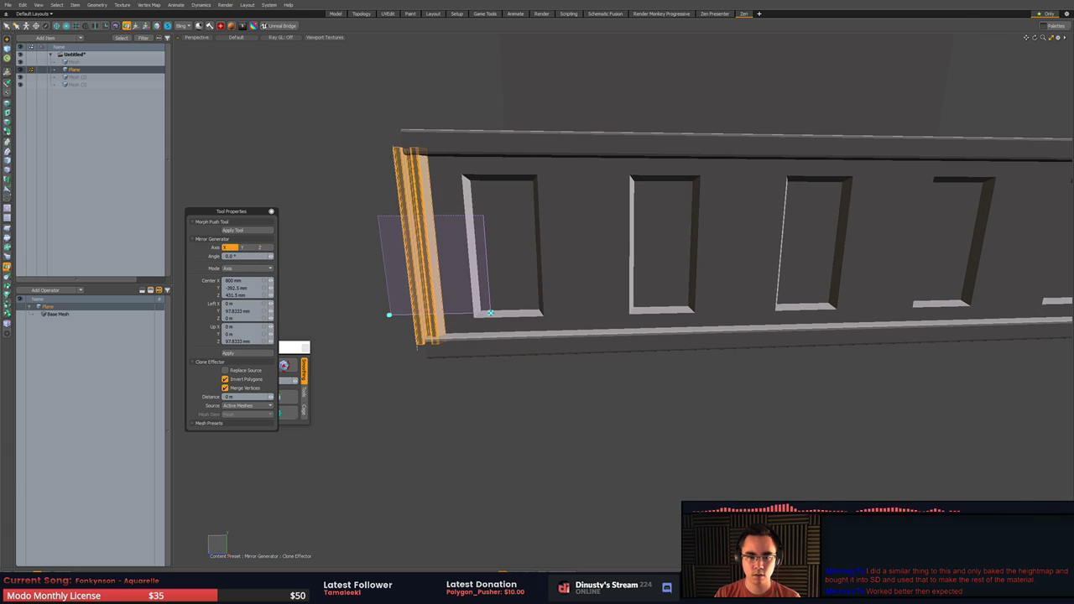
pyautogui.press('q')
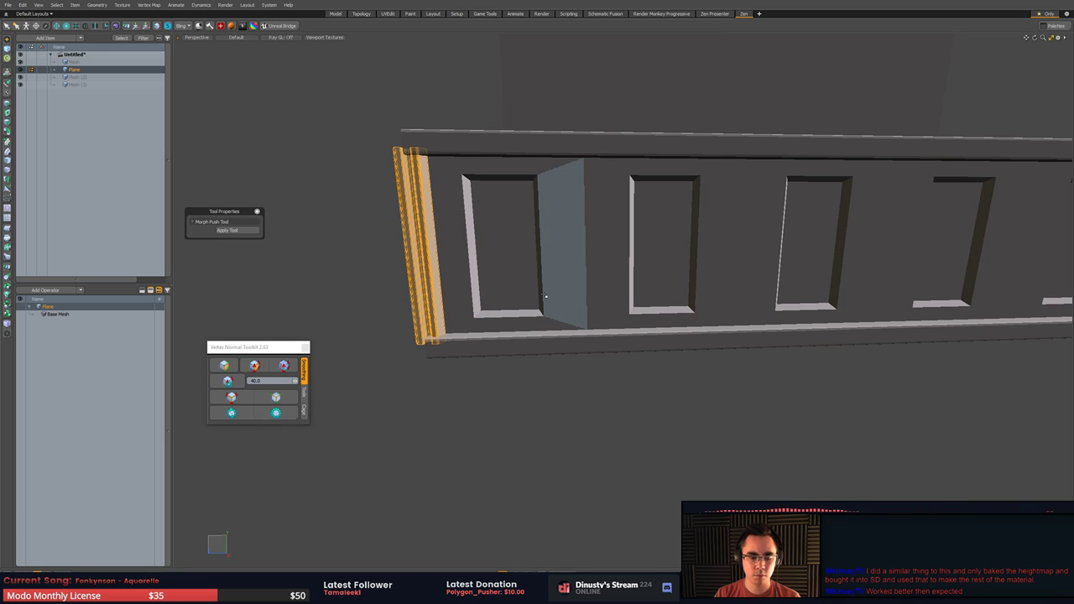
pyautogui.press('x')
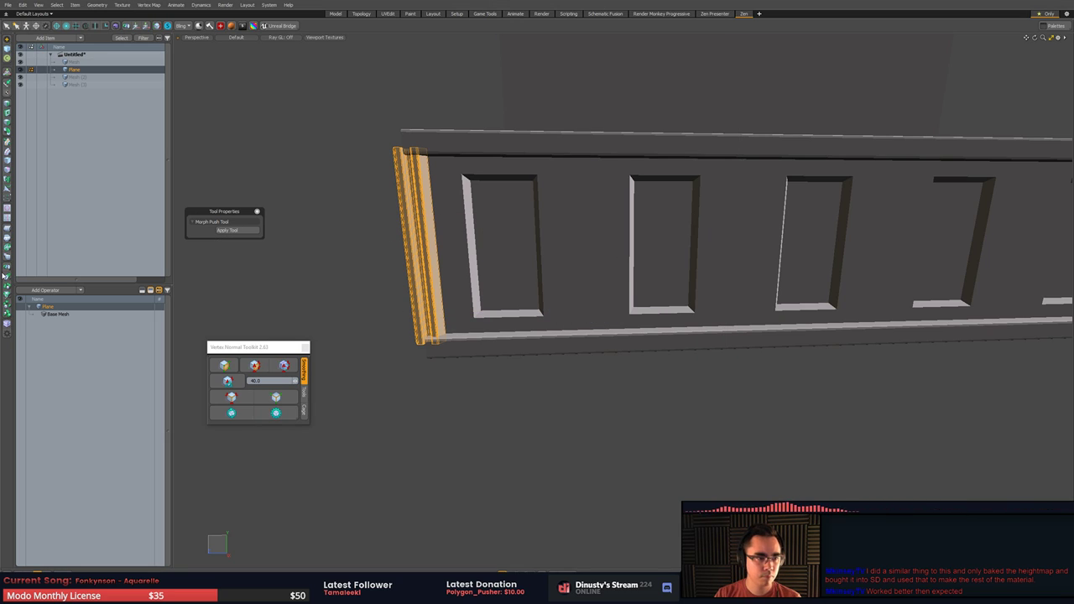
# - Try to clone the trim along the wall with the Linear Generator, offsetting one copy about -114 mm in Z
pyautogui.click(6, 279)
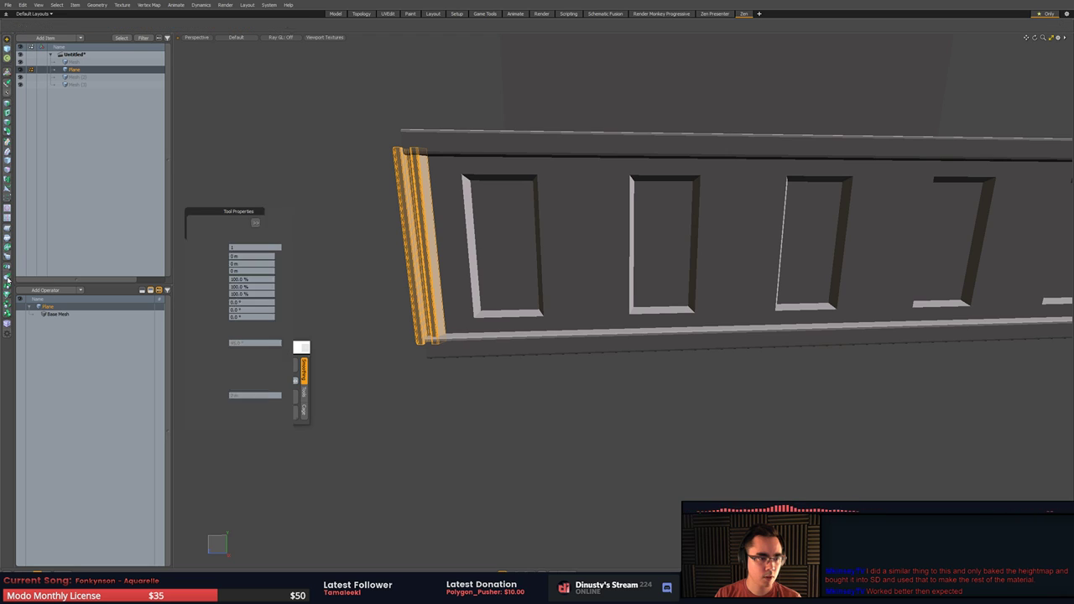
pyautogui.moveTo(459, 283)
pyautogui.mouseDown()
pyautogui.moveTo(675, 281)
pyautogui.moveTo(629, 280)
pyautogui.moveTo(621, 323)
pyautogui.moveTo(591, 327)
pyautogui.moveTo(580, 206)
pyautogui.moveTo(583, 280)
pyautogui.moveTo(566, 281)
pyautogui.mouseUp()
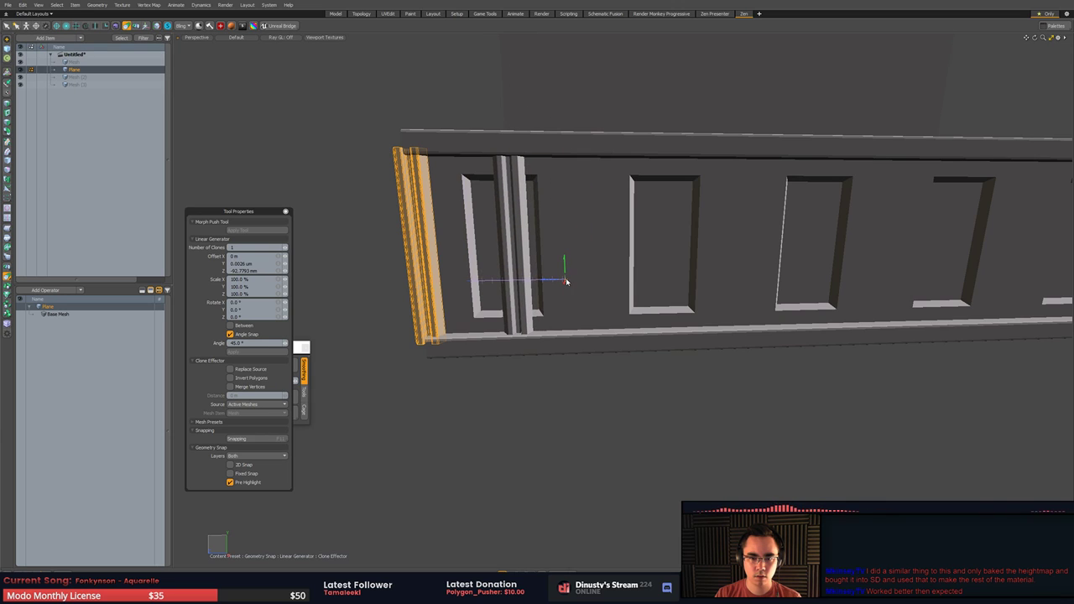
pyautogui.scroll(3, 605, 274)
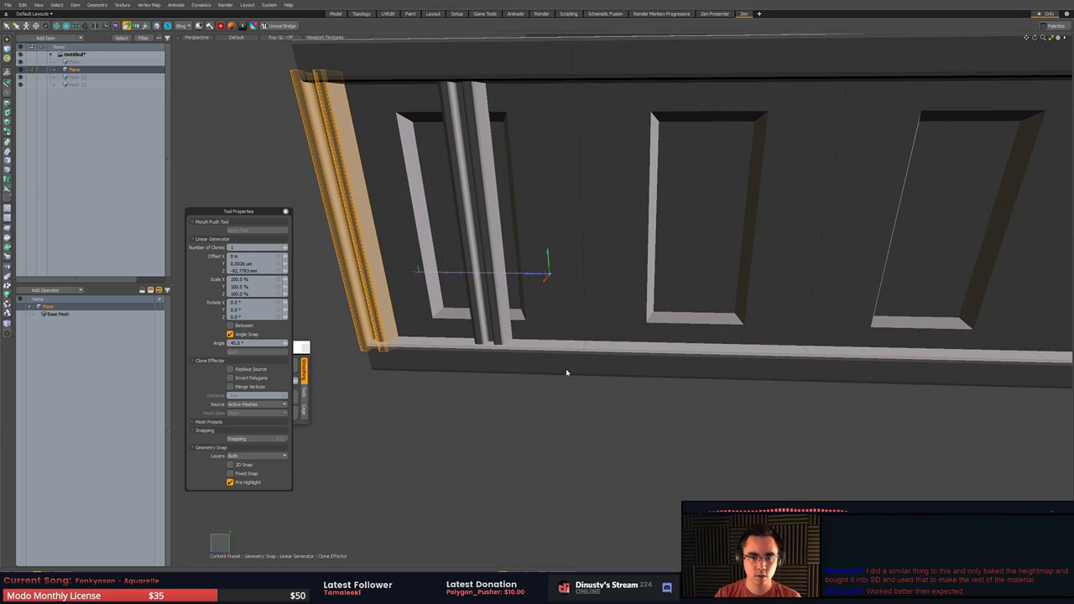
pyautogui.press('x')
pyautogui.click(567, 308)
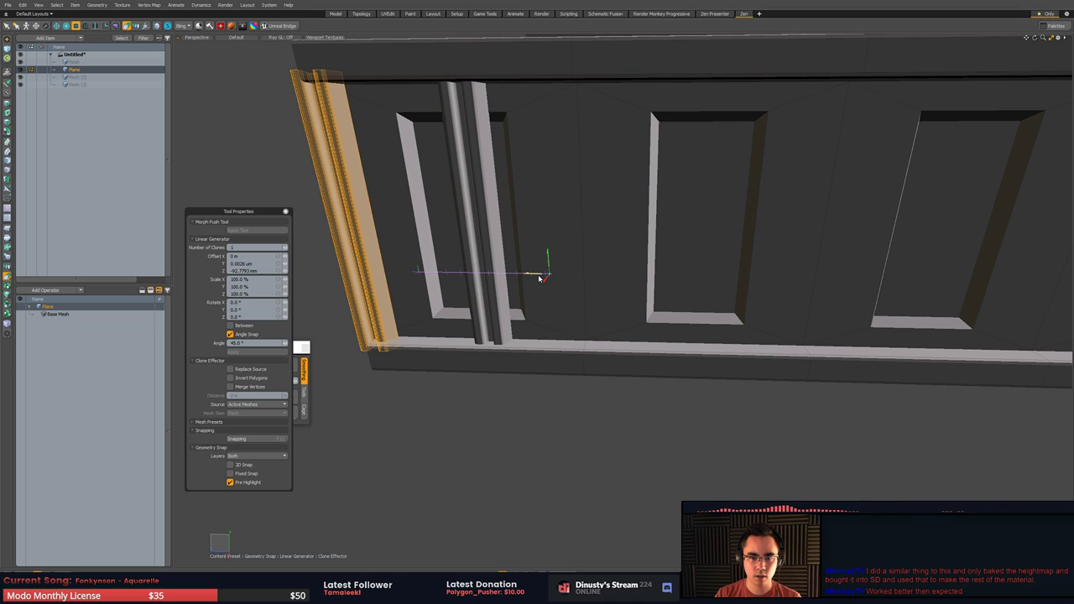
pyautogui.moveTo(539, 278)
pyautogui.mouseDown()
pyautogui.moveTo(570, 278)
pyautogui.moveTo(592, 297)
pyautogui.mouseUp()
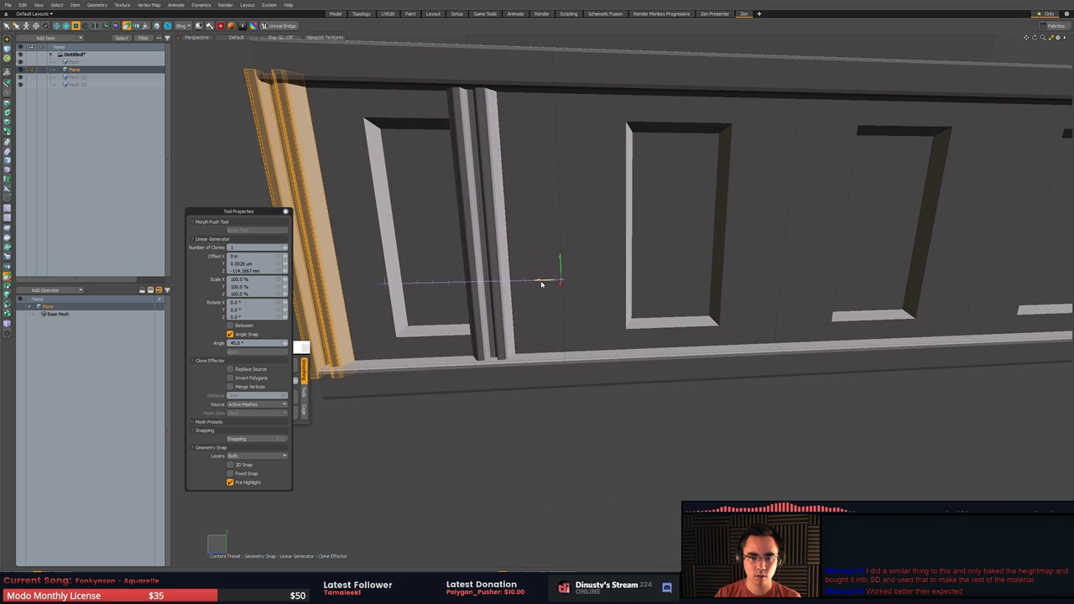
# - Try to snap the linear clone to the next panel division, and undo the clone operation
pyautogui.moveTo(487, 286)
pyautogui.keyDown('alt'); pyautogui.keyDown('shift'); pyautogui.mouseDown()
pyautogui.moveTo(536, 288)
pyautogui.moveTo(462, 343)
pyautogui.moveTo(431, 62)
pyautogui.moveTo(433, 74)
pyautogui.mouseUp(); pyautogui.keyUp('shift'); pyautogui.keyUp('alt')
pyautogui.scroll(3, 537, 285)
pyautogui.keyDown('alt'); pyautogui.moveTo(579, 352); pyautogui.dragTo(619, 383); pyautogui.keyUp('alt')
pyautogui.moveTo(647, 224)
pyautogui.mouseDown()
pyautogui.moveTo(570, 370)
pyautogui.moveTo(817, 365)
pyautogui.mouseUp()
pyautogui.hotkey('ctrl', 'z')
pyautogui.keyDown('alt'); pyautogui.moveTo(423, 256); pyautogui.dragTo(457, 239); pyautogui.keyUp('alt')
pyautogui.scroll(-3, 489, 225)
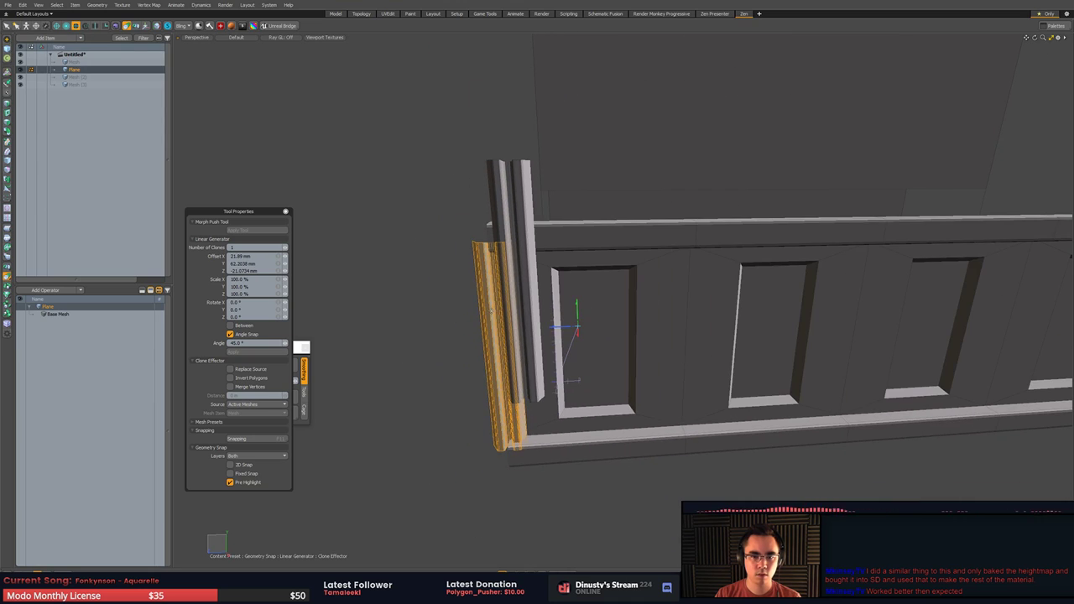
pyautogui.press('space')
pyautogui.hotkey('ctrl', 'z')
# - Clone the trim with the Linear Generator, snapping its Z offset to -166.6667 mm at the next panel division
pyautogui.scroll(8, 512, 254)
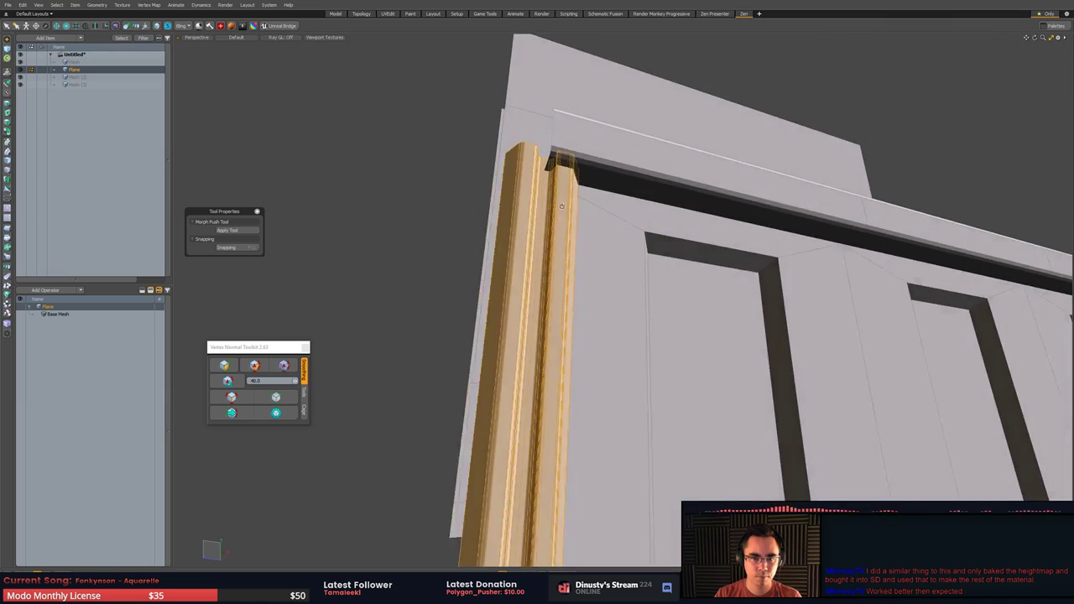
pyautogui.keyDown('alt'); pyautogui.moveTo(562, 206); pyautogui.dragTo(544, 221); pyautogui.keyUp('alt')
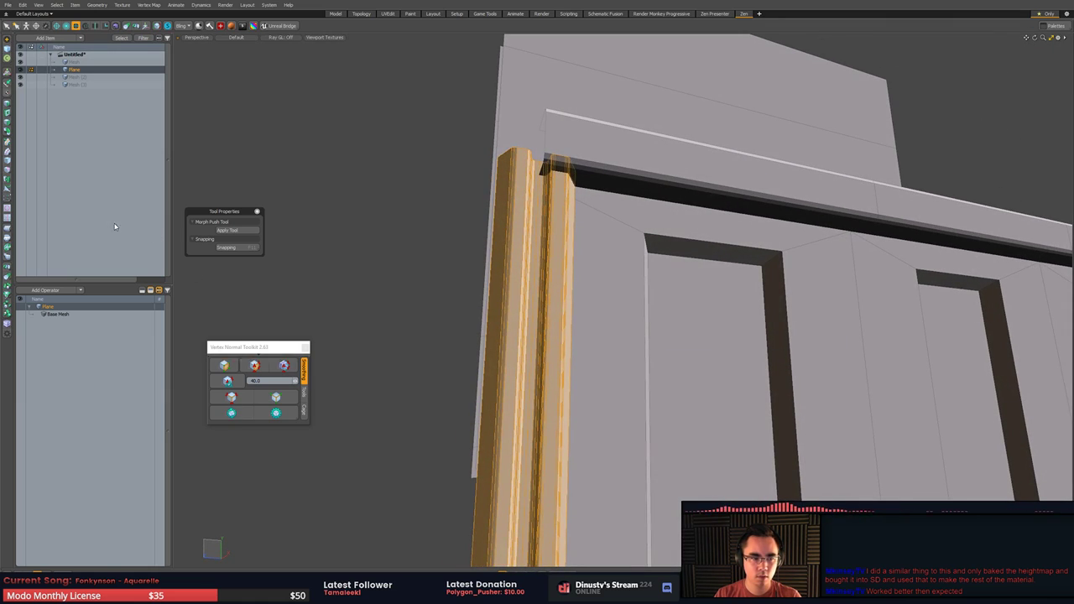
pyautogui.click(10, 278)
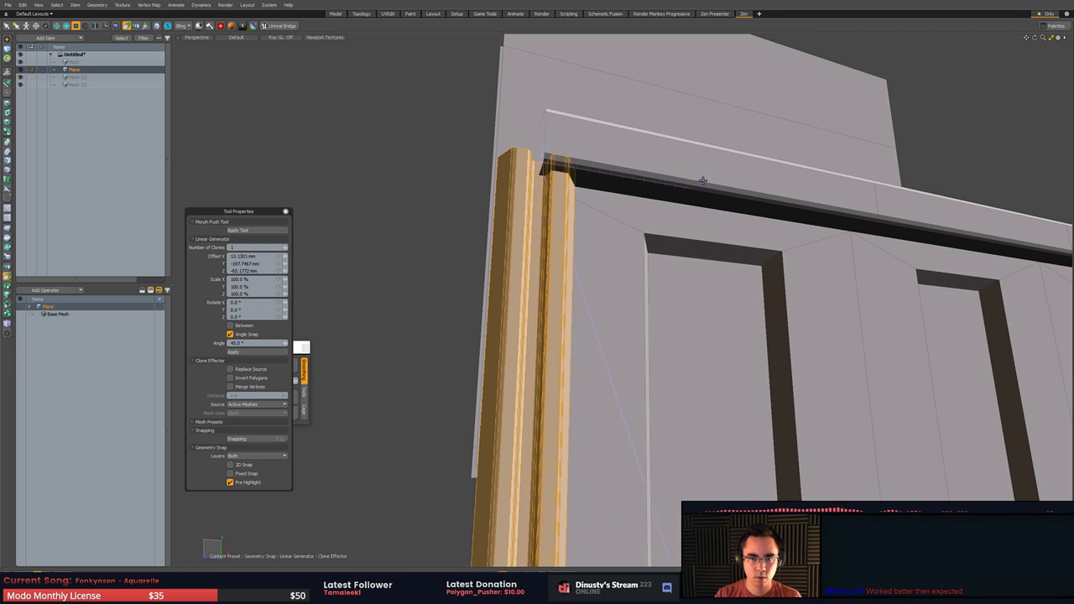
pyautogui.scroll(-10, 703, 180)
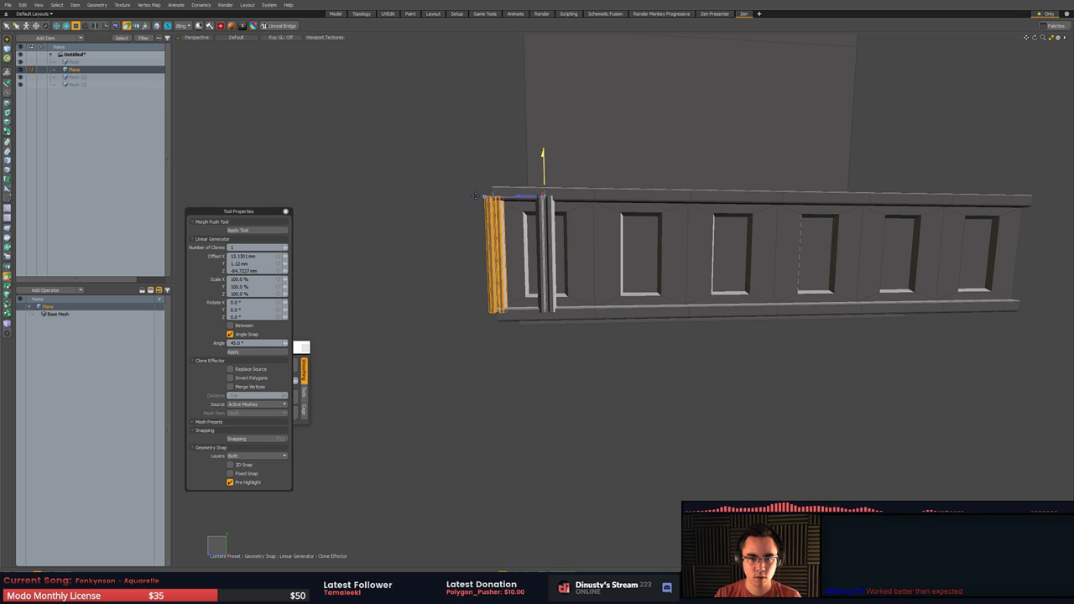
pyautogui.scroll(5, 546, 178)
pyautogui.moveTo(504, 225); pyautogui.dragTo(658, 271)
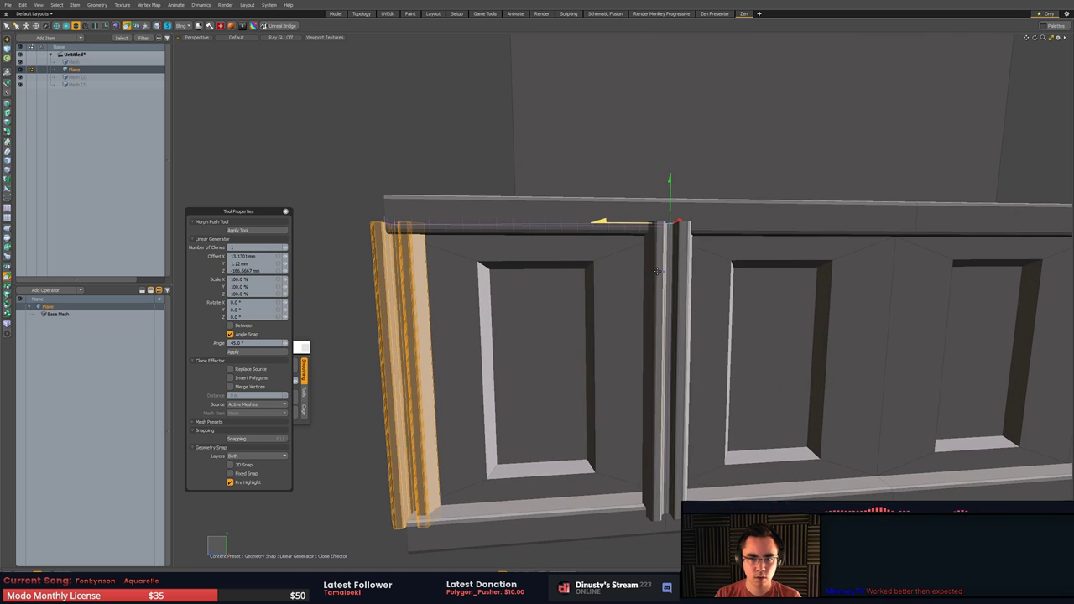
# - Align the clone in depth with the original trim by snapping its X offset to 0 m
pyautogui.scroll(-5, 662, 262)
pyautogui.keyDown('alt'); pyautogui.moveTo(487, 239); pyautogui.dragTo(600, 234); pyautogui.keyUp('alt')
pyautogui.moveTo(716, 303); pyautogui.dragTo(711, 312)
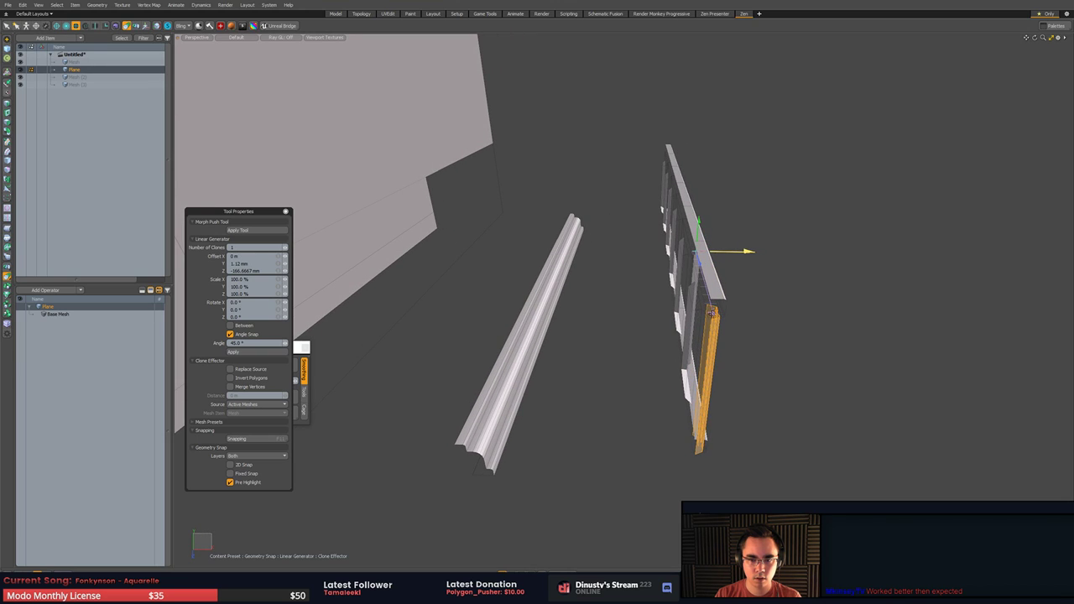
pyautogui.moveTo(708, 250)
pyautogui.keyDown('alt'); pyautogui.mouseDown()
pyautogui.moveTo(741, 283)
pyautogui.moveTo(714, 213)
pyautogui.moveTo(727, 205)
pyautogui.mouseUp(); pyautogui.keyUp('alt')
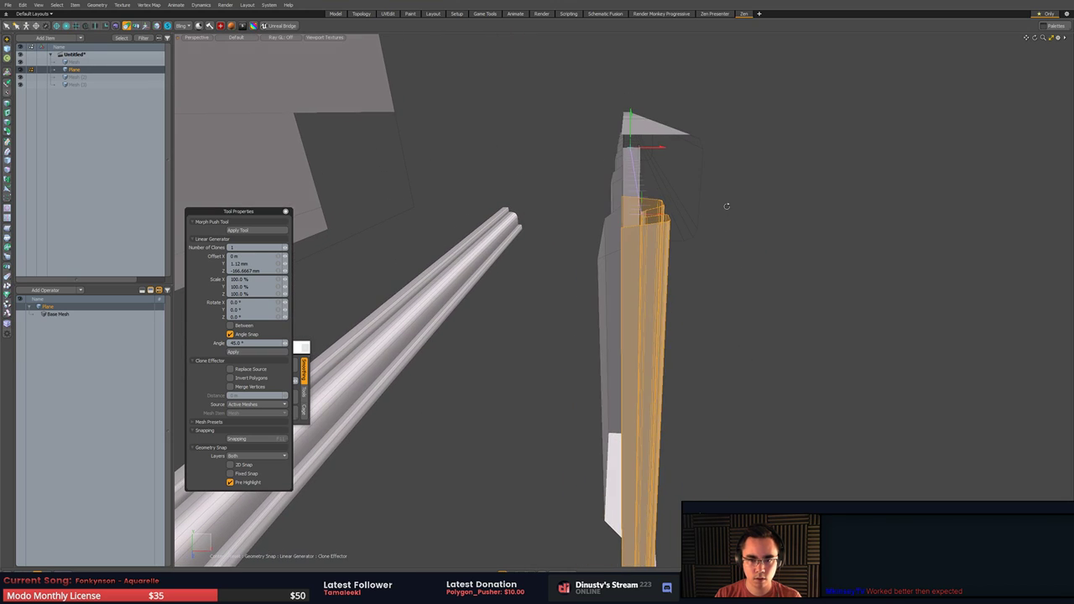
pyautogui.keyDown('alt'); pyautogui.moveTo(680, 180); pyautogui.dragTo(579, 187); pyautogui.keyUp('alt')
# - Set the number of linear clones to 5 and finish cloning the trim along the wall
pyautogui.scroll(-8, 590, 136)
pyautogui.scroll(8, 565, 134)
pyautogui.scroll(-4, 571, 168)
pyautogui.scroll(-3, 579, 187)
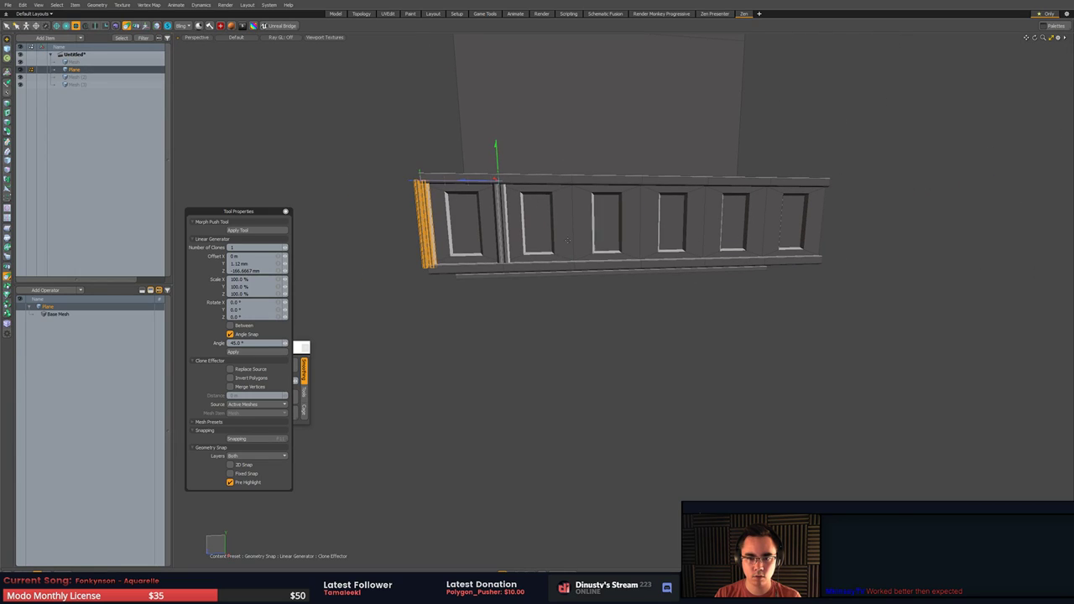
pyautogui.click(287, 249)
pyautogui.click(287, 248)
pyautogui.click(287, 248)
pyautogui.click(287, 249)
pyautogui.press('q')
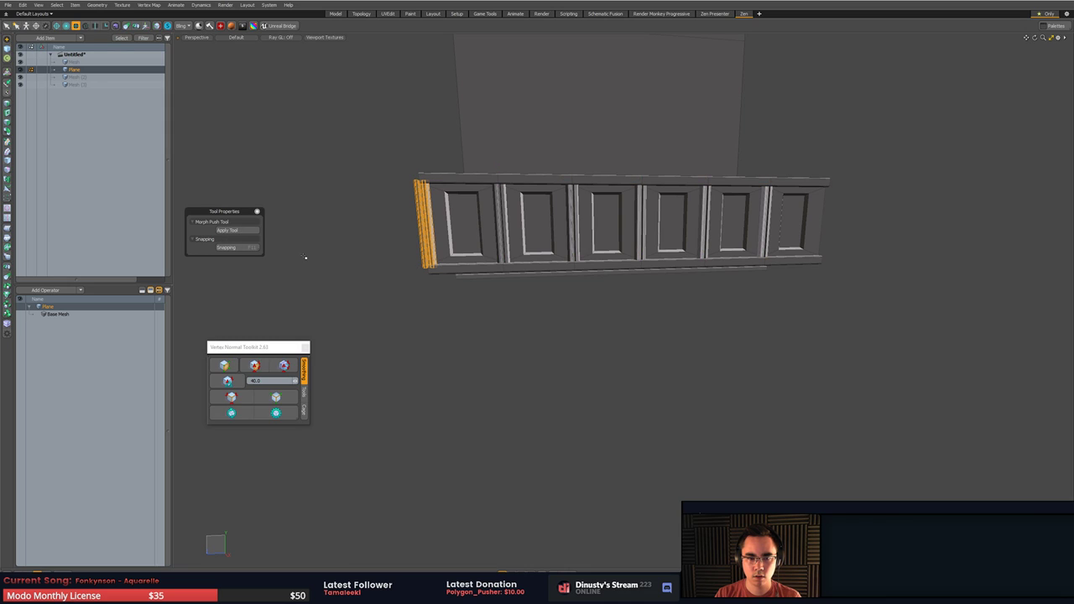
# - Undo the linear trim clones and redo them
pyautogui.hotkey('ctrl', 'z')
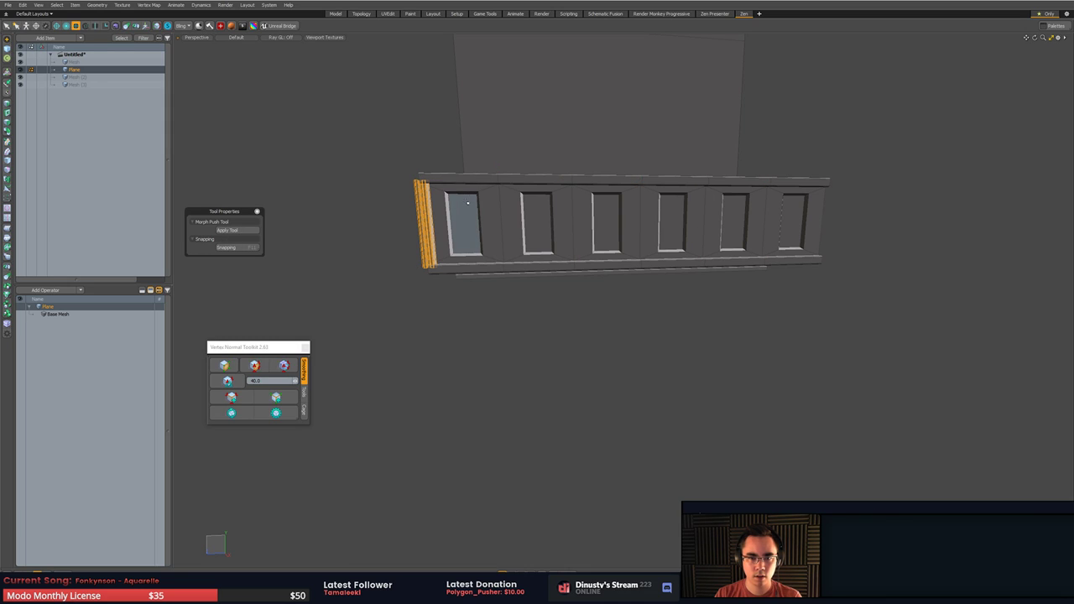
pyautogui.moveTo(468, 203)
pyautogui.keyDown('alt'); pyautogui.mouseDown()
pyautogui.moveTo(478, 233)
pyautogui.moveTo(489, 225)
pyautogui.mouseUp(); pyautogui.keyUp('alt')
pyautogui.hotkey('ctrl', 'z')
pyautogui.hotkey('ctrl', 'shift', 'z')
pyautogui.hotkey('ctrl', 'shift', 'z')
pyautogui.hotkey('ctrl', 'shift', 'z')
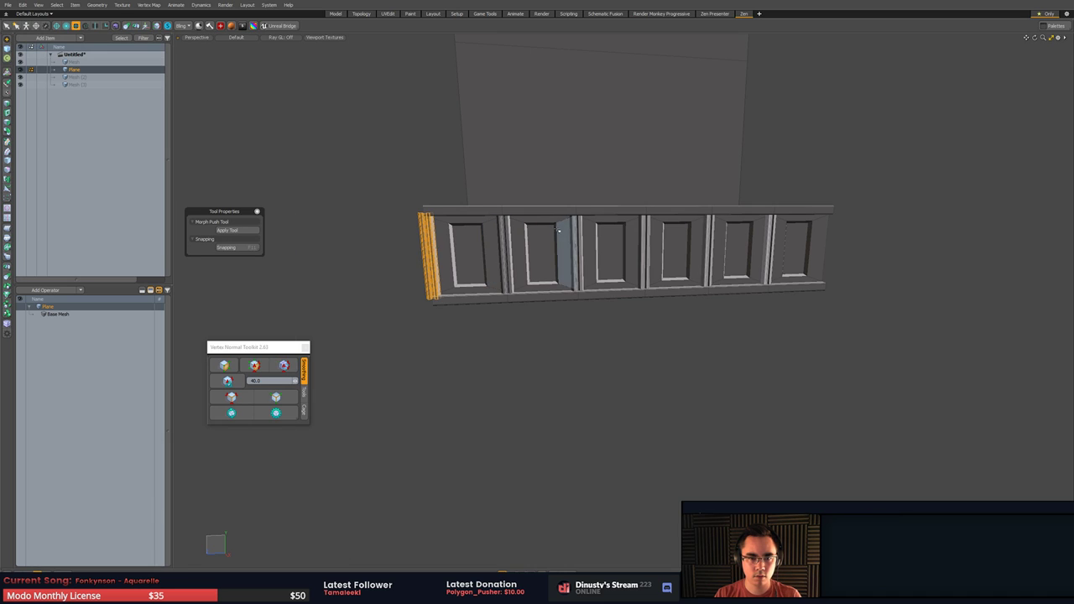
# - Select the last cloned trim, place a copy of it at the wall's far end, and clear the selection
pyautogui.scroll(5, 588, 254)
pyautogui.keyDown('alt'); pyautogui.keyDown('shift'); pyautogui.moveTo(759, 250); pyautogui.dragTo(568, 255); pyautogui.keyUp('shift'); pyautogui.keyUp('alt')
pyautogui.doubleClick(587, 255)
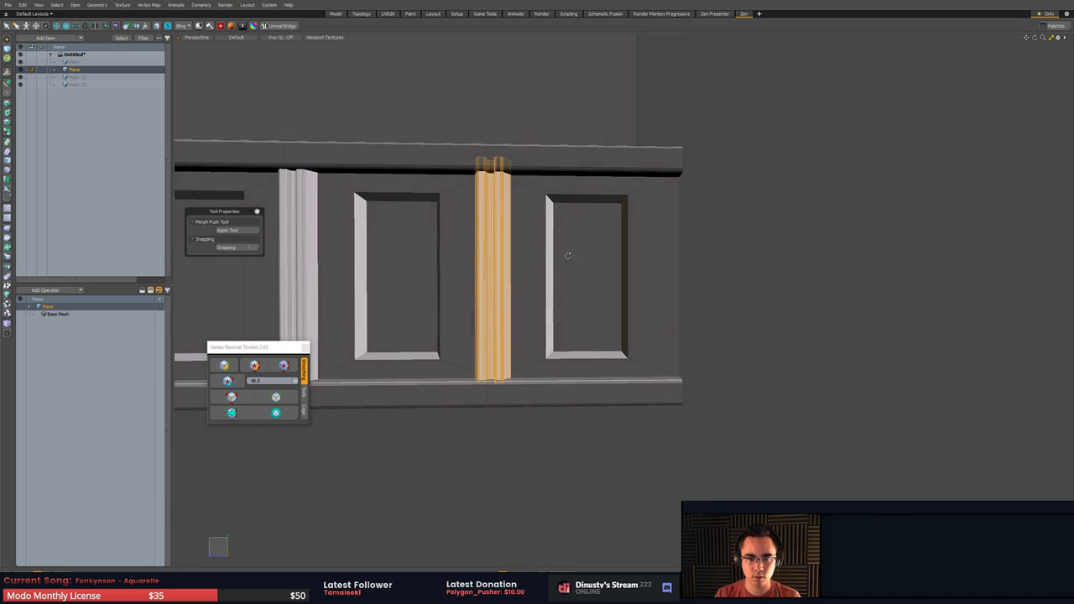
pyautogui.press('w')
pyautogui.moveTo(457, 272); pyautogui.dragTo(643, 269)
pyautogui.press('space')
pyautogui.scroll(2, 730, 253)
pyautogui.moveTo(731, 252); pyautogui.dragTo(817, 243, button='middle')
pyautogui.scroll(-5, 810, 438)
pyautogui.keyDown('alt'); pyautogui.moveTo(810, 438); pyautogui.dragTo(617, 386); pyautogui.keyUp('alt')
pyautogui.click(699, 434)
pyautogui.scroll(2, 699, 434)
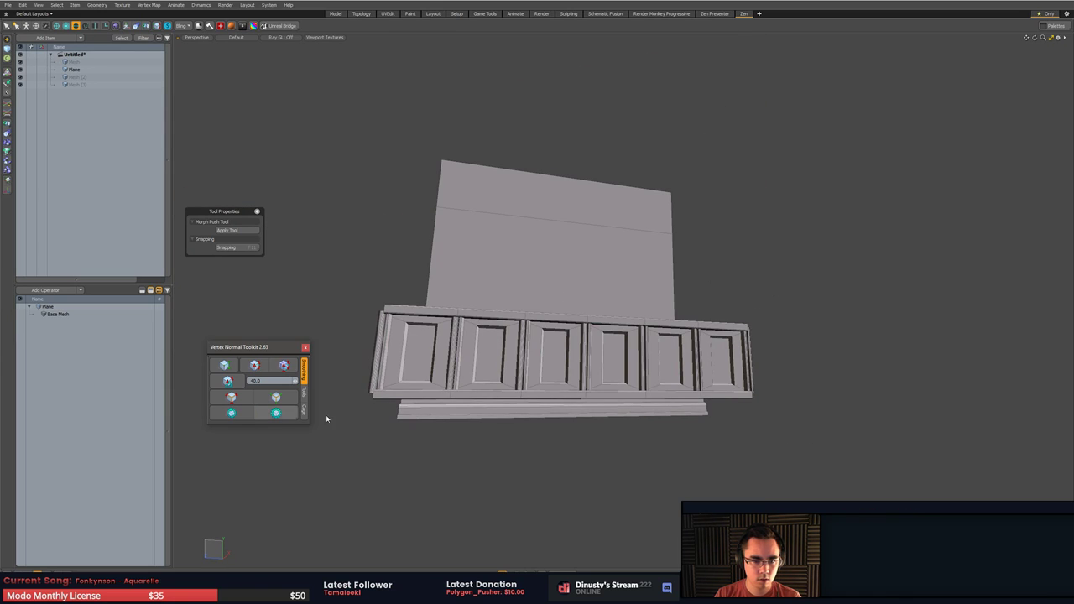
# - Select the whole panelled wainscot and move it along X by about -312 mm so its lower edge meets the baseboard moulding
pyautogui.moveTo(327, 419)
pyautogui.mouseDown(button='middle')
pyautogui.moveTo(479, 465)
pyautogui.moveTo(649, 355)
pyautogui.moveTo(738, 367)
pyautogui.moveTo(734, 376)
pyautogui.moveTo(551, 379)
pyautogui.mouseUp(button='middle')
pyautogui.click(499, 295)
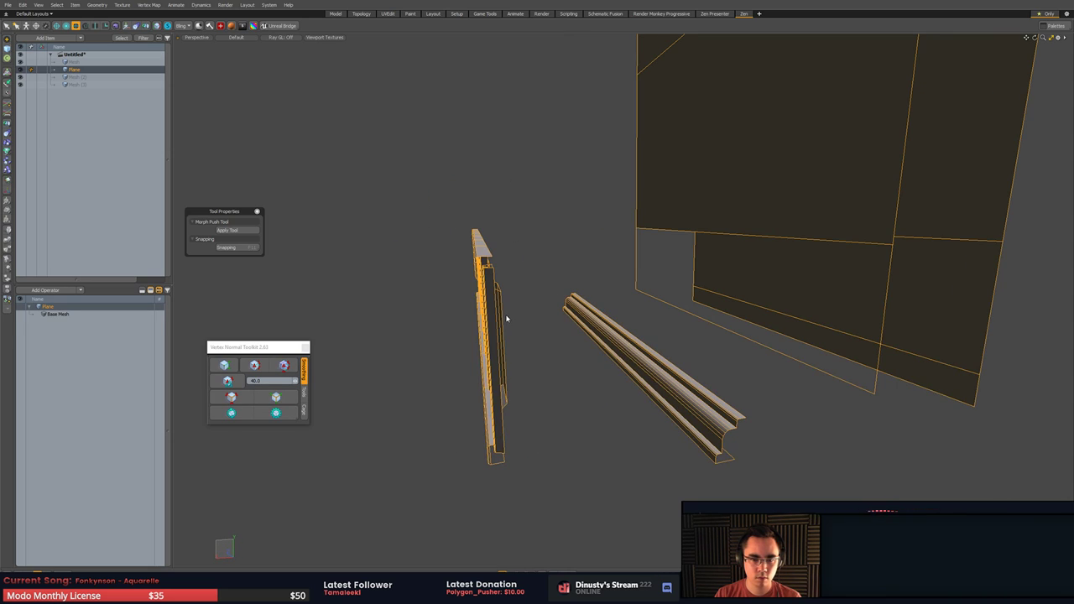
pyautogui.press('3')
pyautogui.moveTo(461, 165)
pyautogui.mouseDown(button='middle')
pyautogui.moveTo(544, 290)
pyautogui.moveTo(541, 281)
pyautogui.mouseUp(button='middle')
pyautogui.press('w')
pyautogui.moveTo(541, 282)
pyautogui.keyDown('alt'); pyautogui.mouseDown()
pyautogui.moveTo(534, 327)
pyautogui.moveTo(527, 291)
pyautogui.mouseUp(); pyautogui.keyUp('alt')
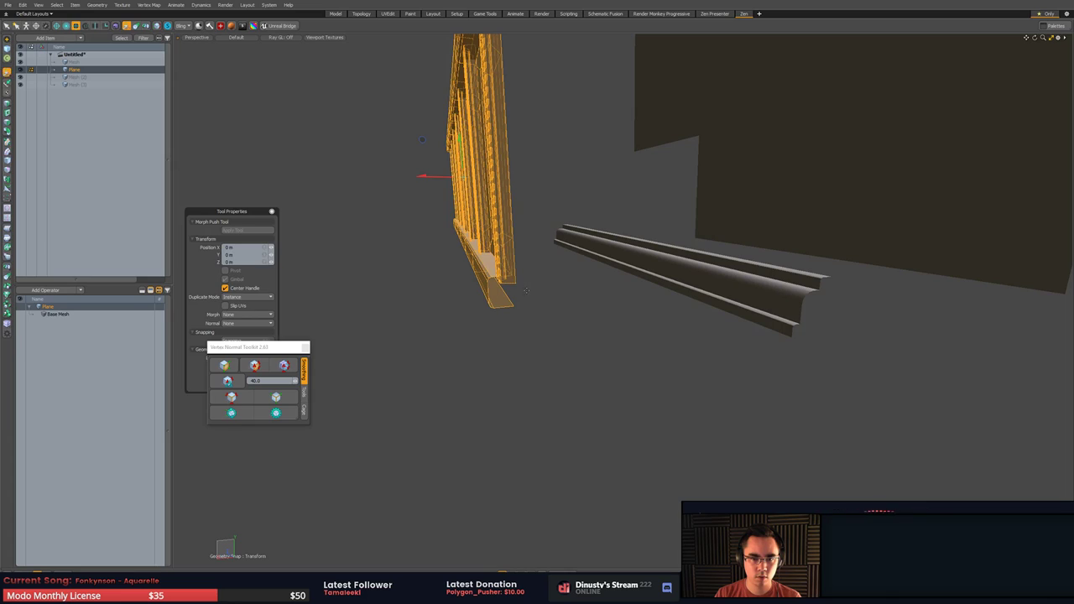
pyautogui.click(493, 309)
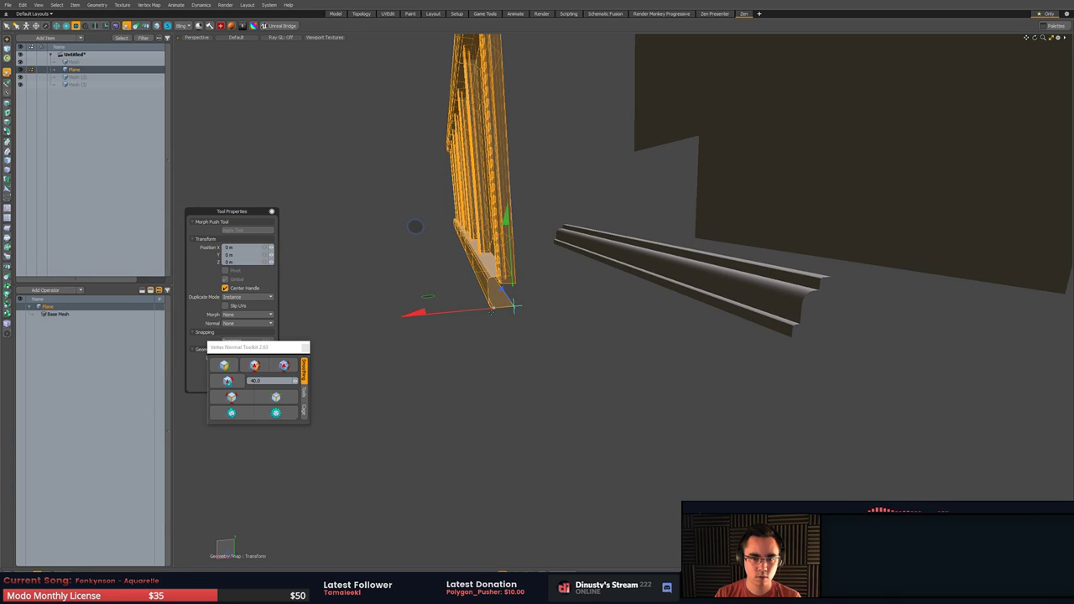
pyautogui.moveTo(467, 314); pyautogui.dragTo(839, 280)
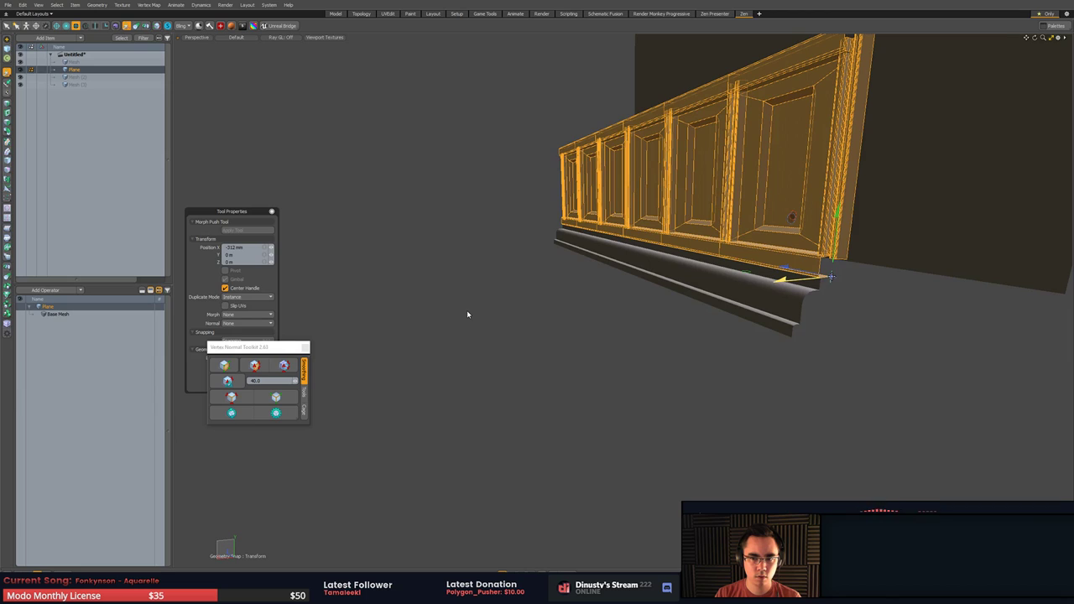
pyautogui.keyDown('alt'); pyautogui.moveTo(468, 315); pyautogui.dragTo(915, 324); pyautogui.keyUp('alt')
pyautogui.press('q')
pyautogui.click(791, 350)
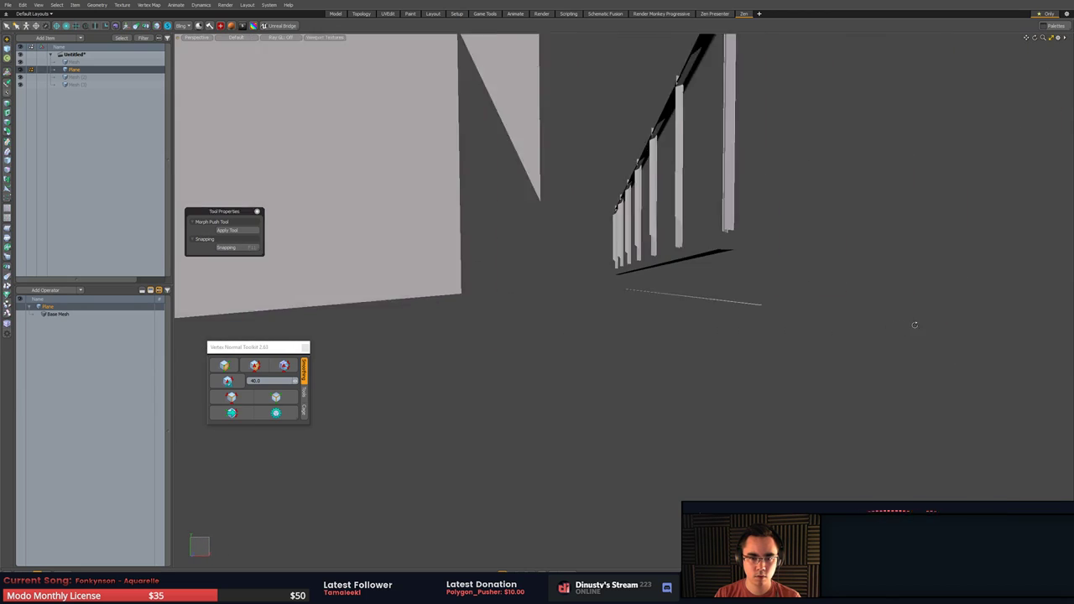
# - Select the panelling surfaces, recalculate their vertex normals with the 40.0 smoothing angle, and clear the selection
pyautogui.moveTo(915, 325); pyautogui.dragTo(597, 308, button='middle')
pyautogui.click(597, 309)
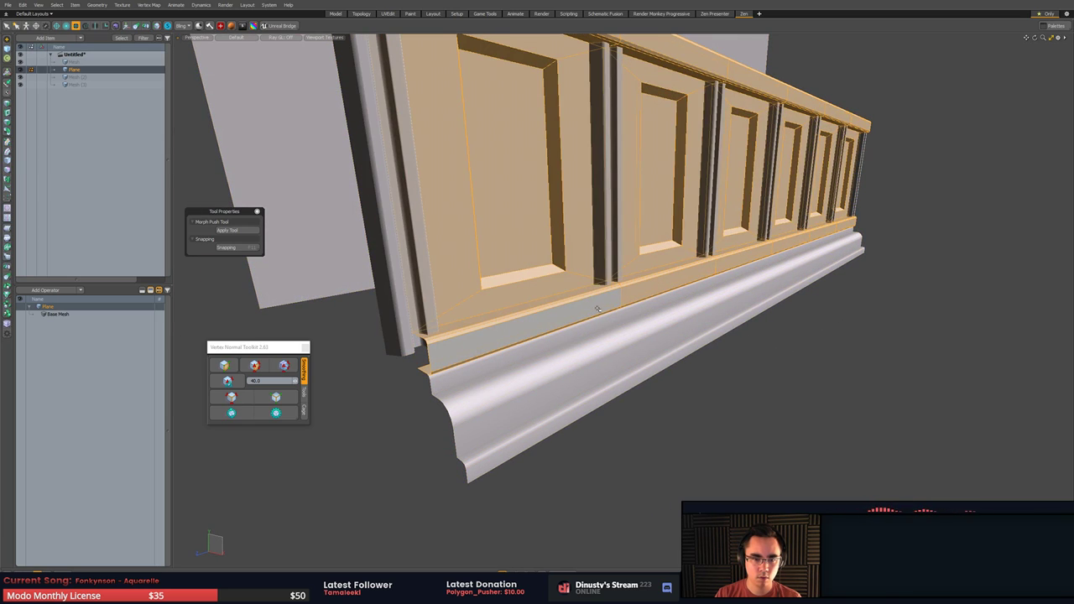
pyautogui.click(225, 365)
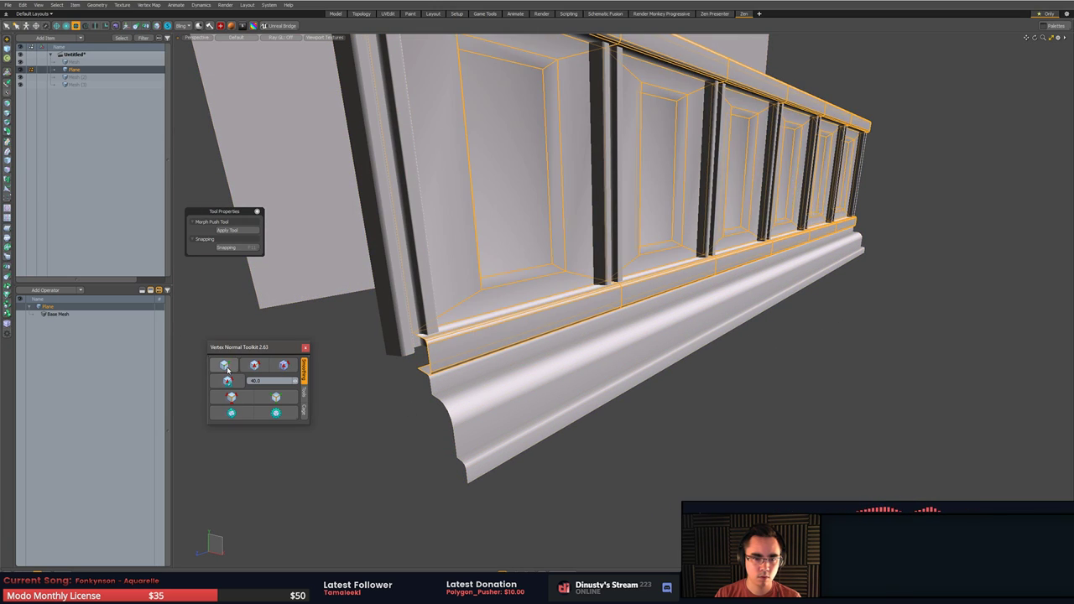
pyautogui.click(228, 382)
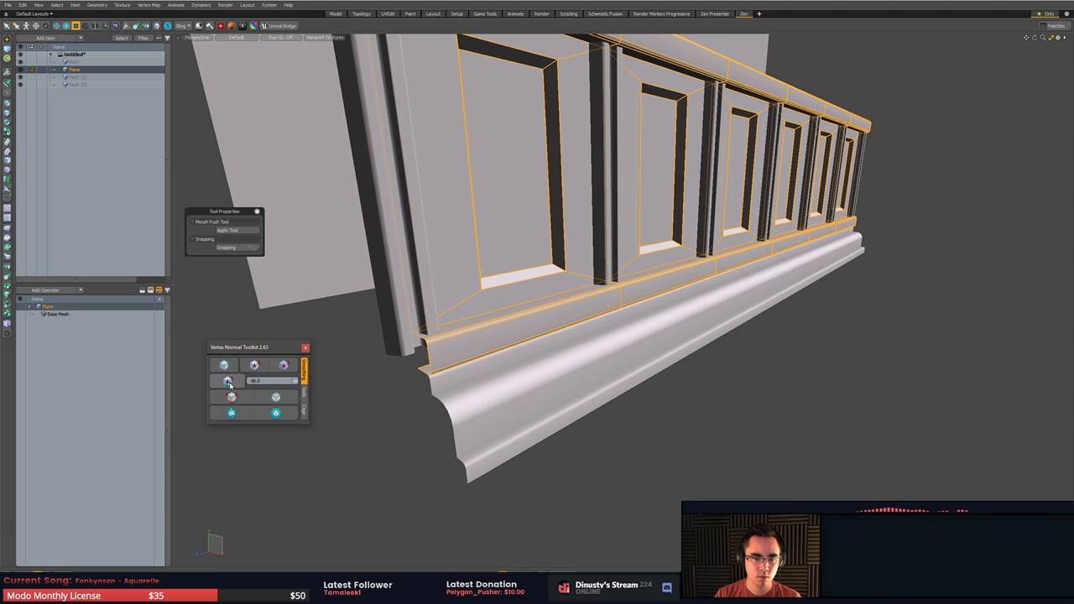
pyautogui.keyDown('alt'); pyautogui.moveTo(384, 349); pyautogui.dragTo(578, 372); pyautogui.keyUp('alt')
pyautogui.click(473, 423)
pyautogui.hotkey('ctrl', '3')
pyautogui.click(566, 384)
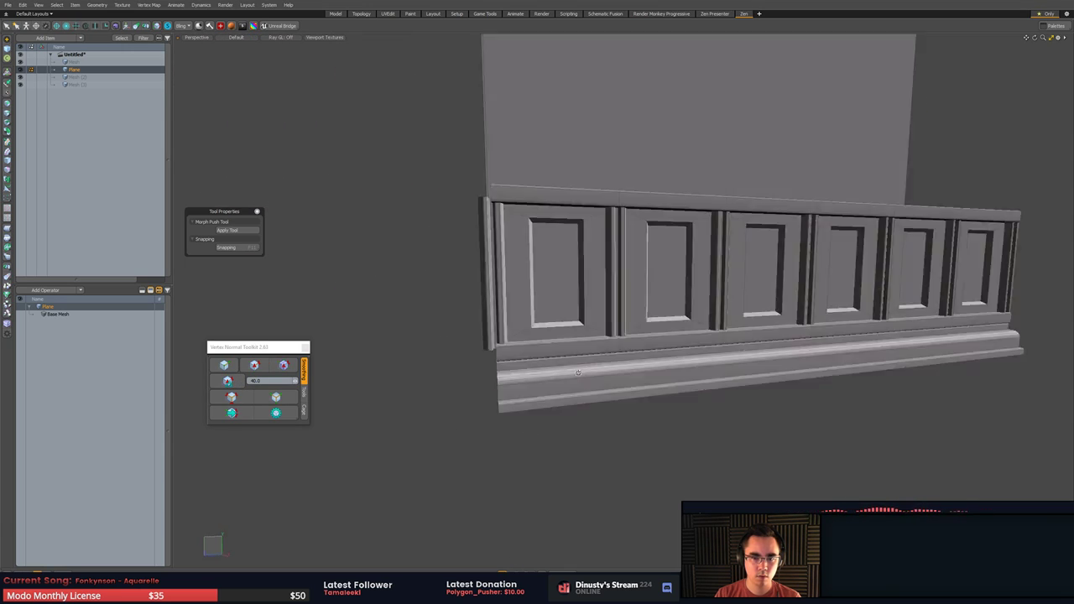
# - Examine how the panelling, end trims and baseboard line up in perspective and in the straight-on right view
pyautogui.moveTo(577, 372); pyautogui.dragTo(721, 382, button='middle')
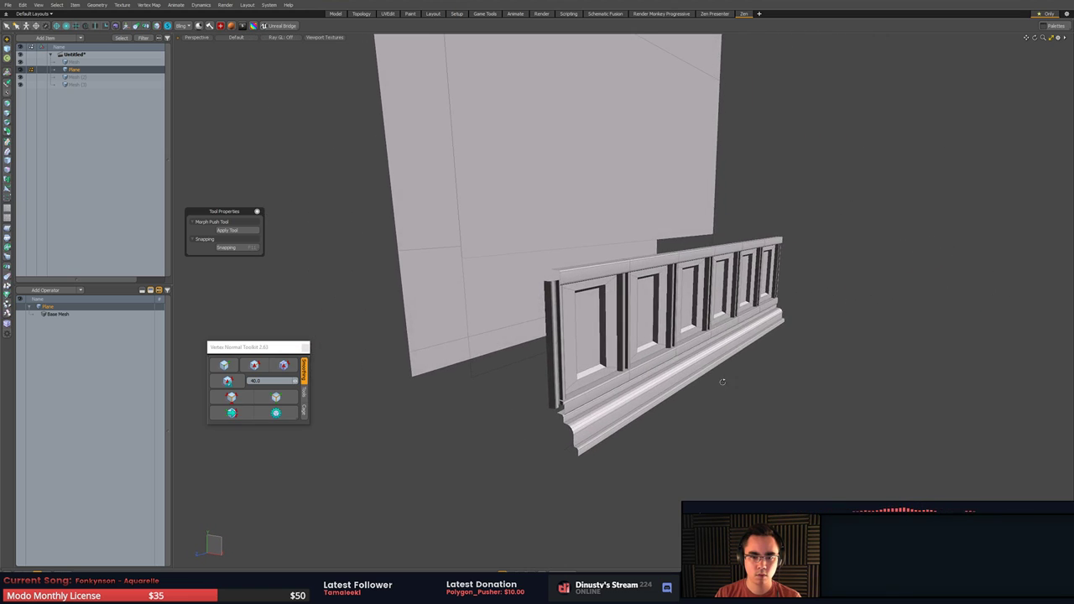
pyautogui.keyDown('alt'); pyautogui.moveTo(722, 381); pyautogui.dragTo(639, 369); pyautogui.keyUp('alt')
pyautogui.press('KP_2')
pyautogui.press('KP_3')
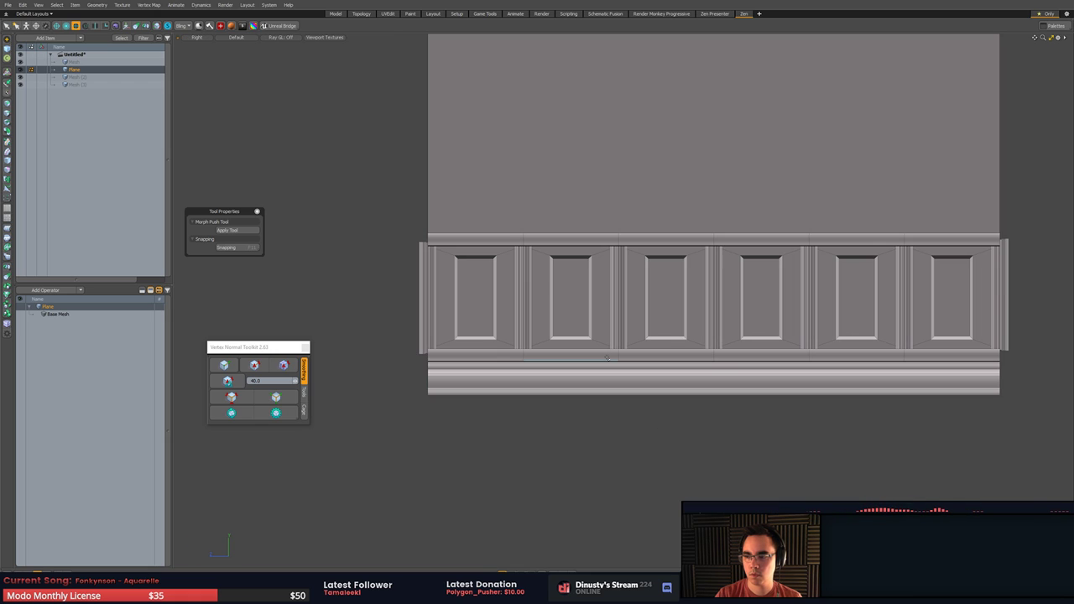
pyautogui.keyDown('alt'); pyautogui.moveTo(633, 309); pyautogui.dragTo(629, 337); pyautogui.keyUp('alt')
pyautogui.scroll(-2, 629, 338)
pyautogui.scroll(2, 648, 338)
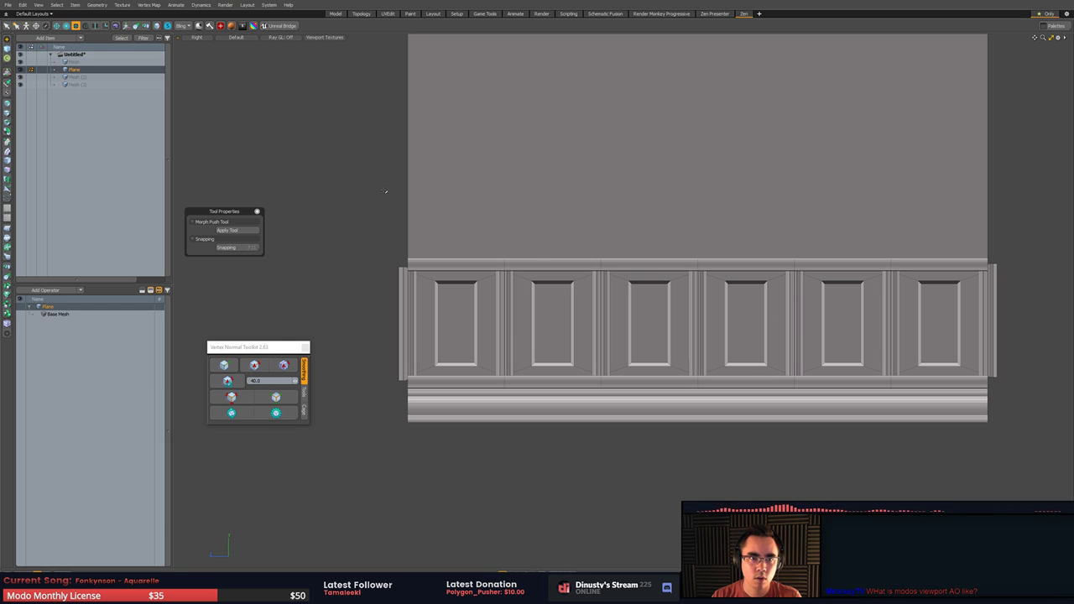
# - Change the viewport shading style to Advanced, leaving Ray GL off
pyautogui.click(262, 43)
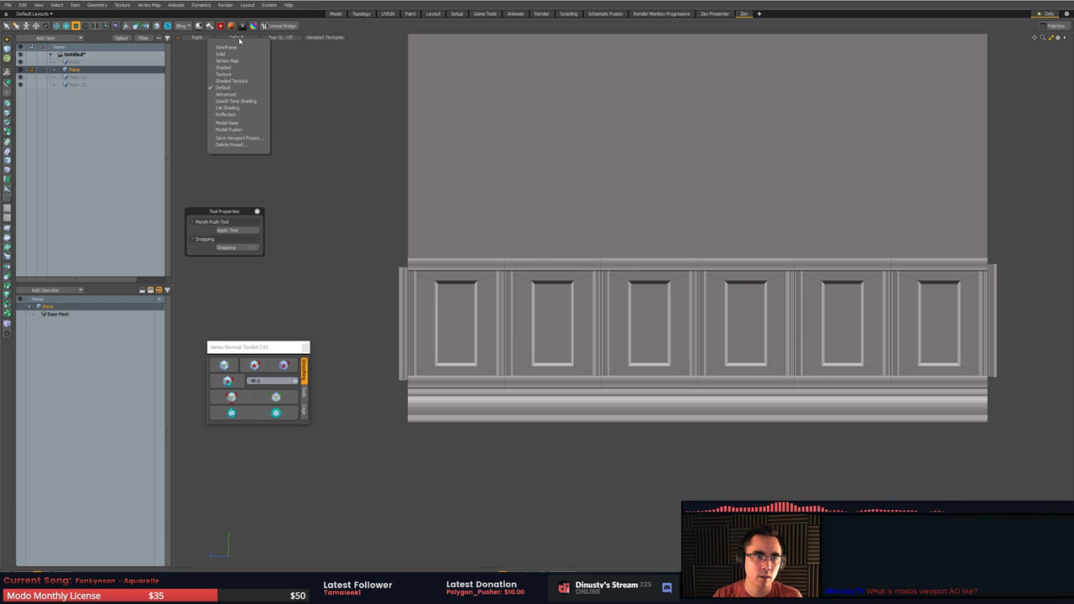
pyautogui.click(283, 38)
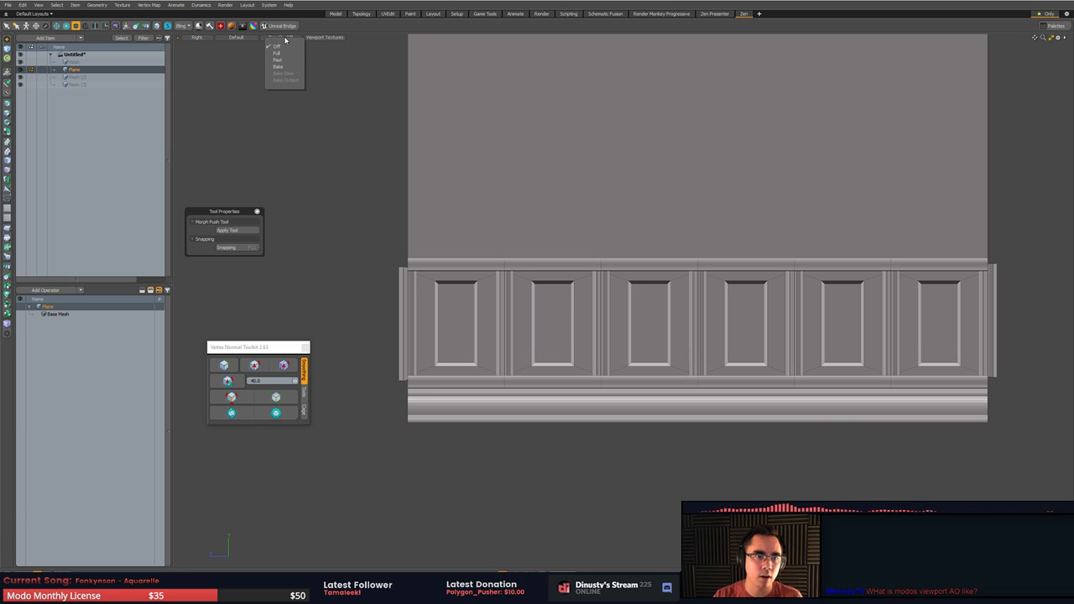
pyautogui.click(237, 38)
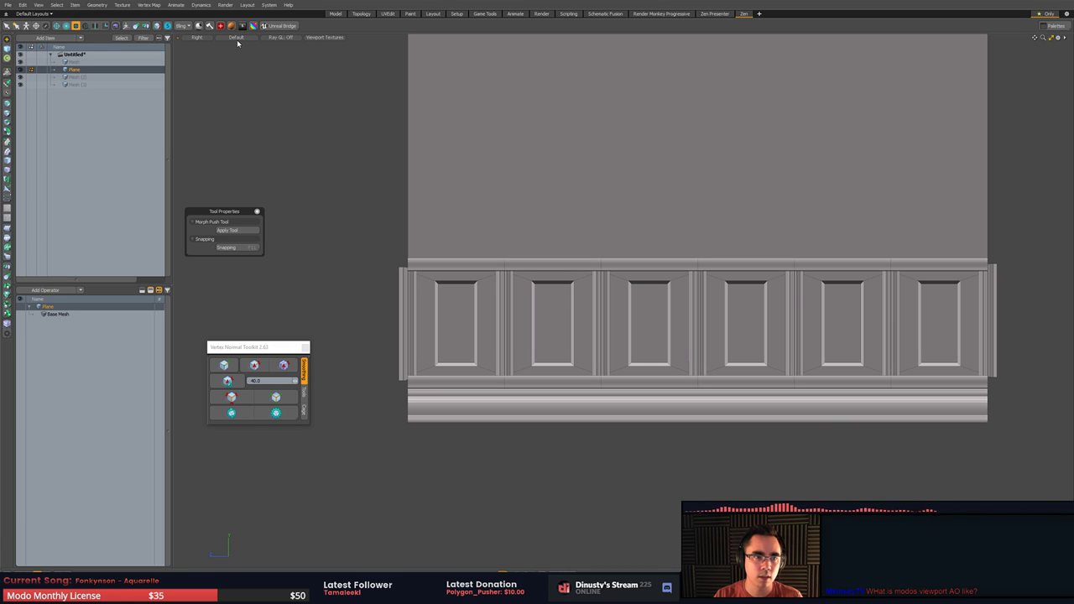
pyautogui.click(236, 38)
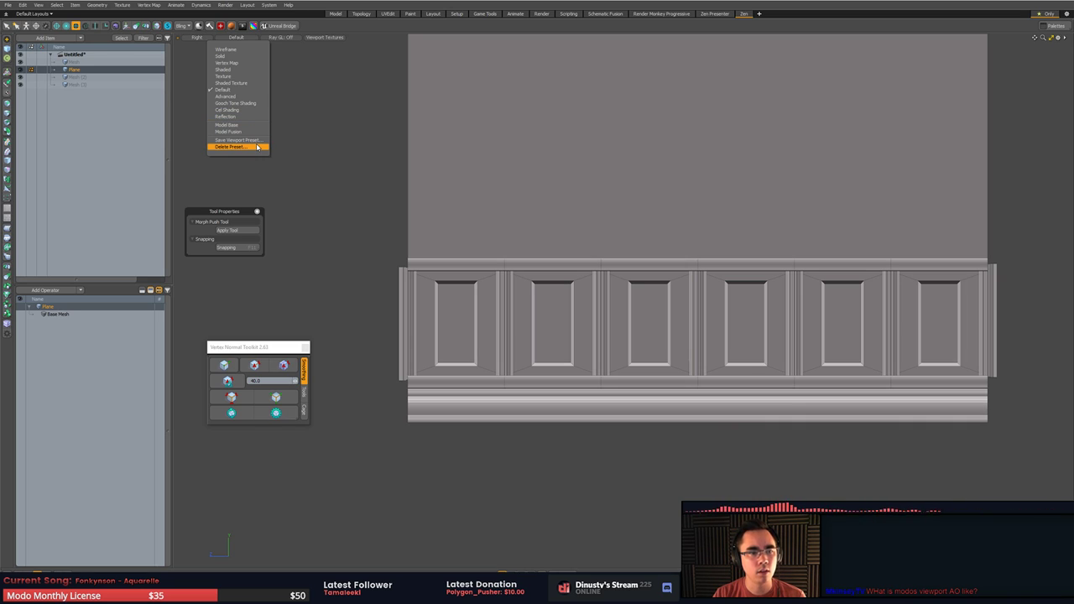
pyautogui.click(243, 96)
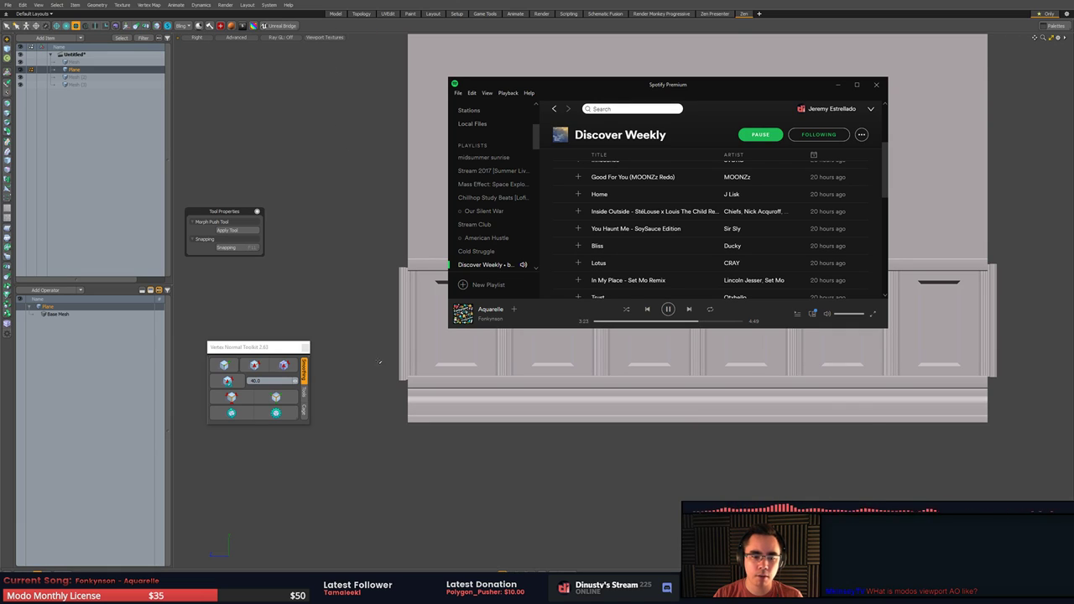
# - Minimize the Spotify window and return the viewport to a perspective view of the panelling
pyautogui.keyDown('alt'); pyautogui.moveTo(511, 390); pyautogui.dragTo(459, 423); pyautogui.keyUp('alt')
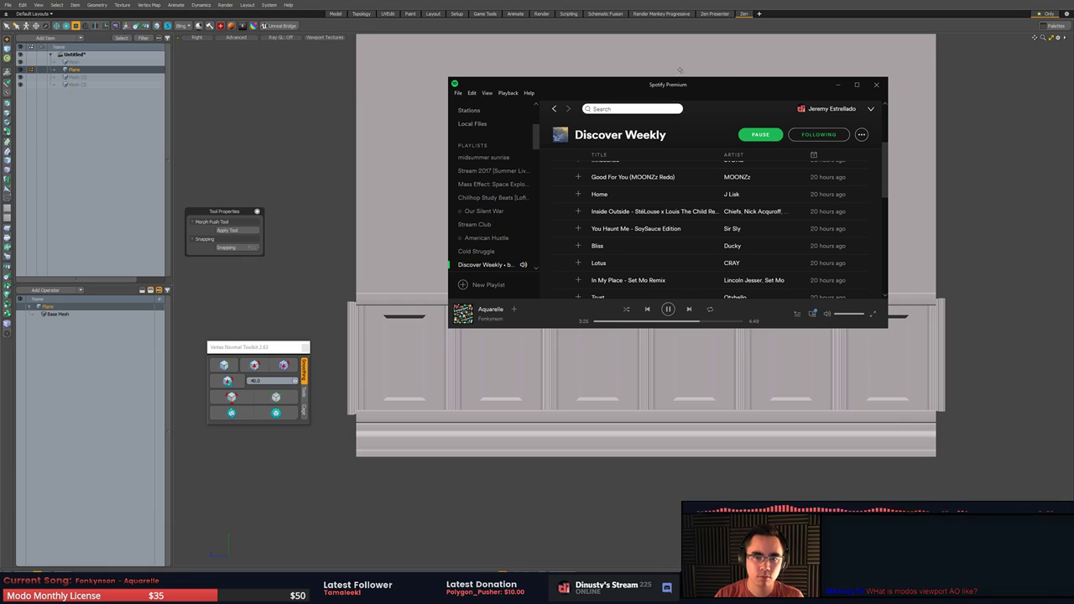
pyautogui.click(834, 85)
pyautogui.press('KP_Decimal')
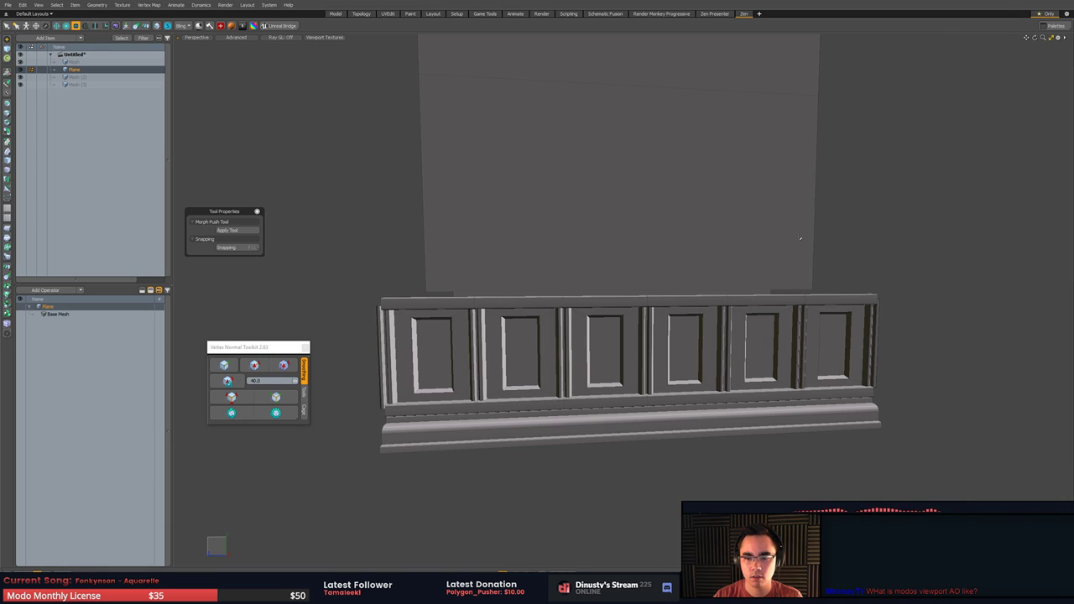
pyautogui.keyDown('alt'); pyautogui.moveTo(717, 295); pyautogui.dragTo(776, 293); pyautogui.keyUp('alt')
pyautogui.scroll(4, 767, 310)
pyautogui.keyDown('alt'); pyautogui.keyDown('shift'); pyautogui.moveTo(725, 340); pyautogui.dragTo(837, 329); pyautogui.keyUp('shift'); pyautogui.keyUp('alt')
# - Turn on real-time shadows and ambient occlusion in the advanced viewport options and check their effect on the panelling
pyautogui.press('o')
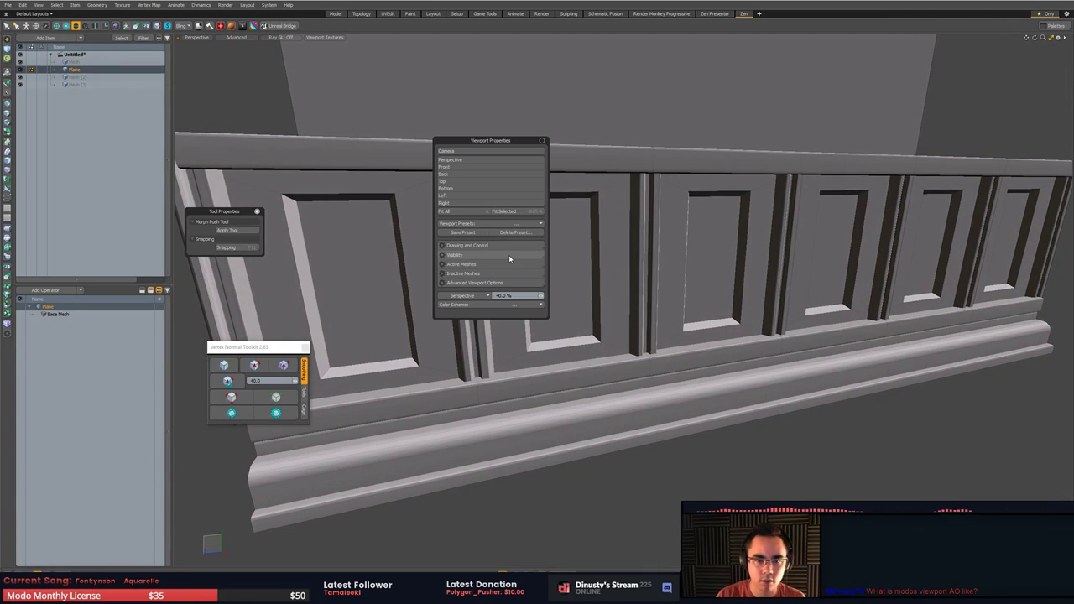
pyautogui.click(494, 282)
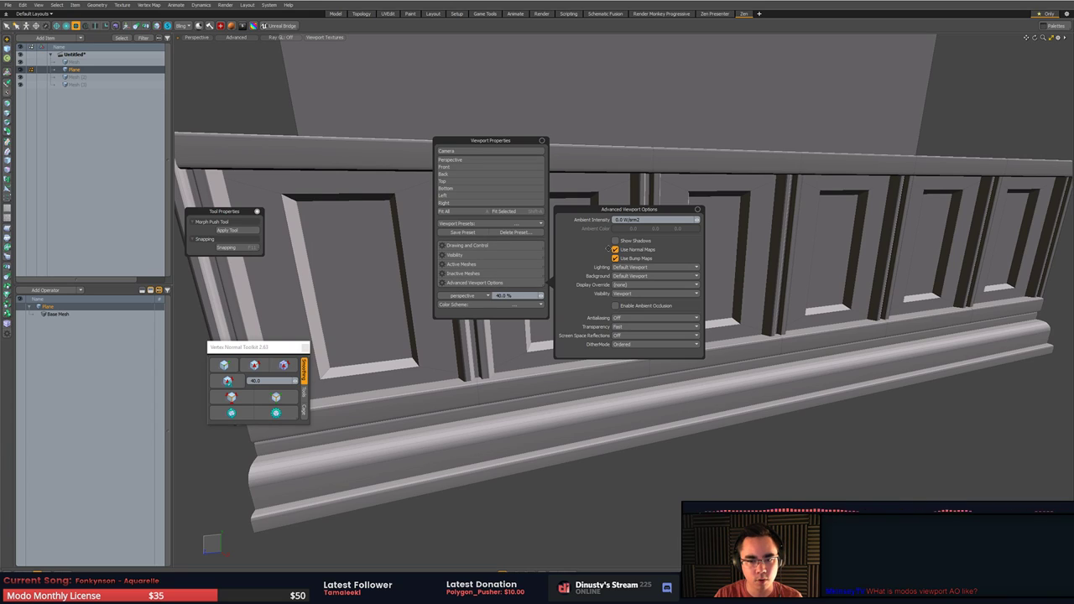
pyautogui.moveTo(688, 212); pyautogui.dragTo(889, 173)
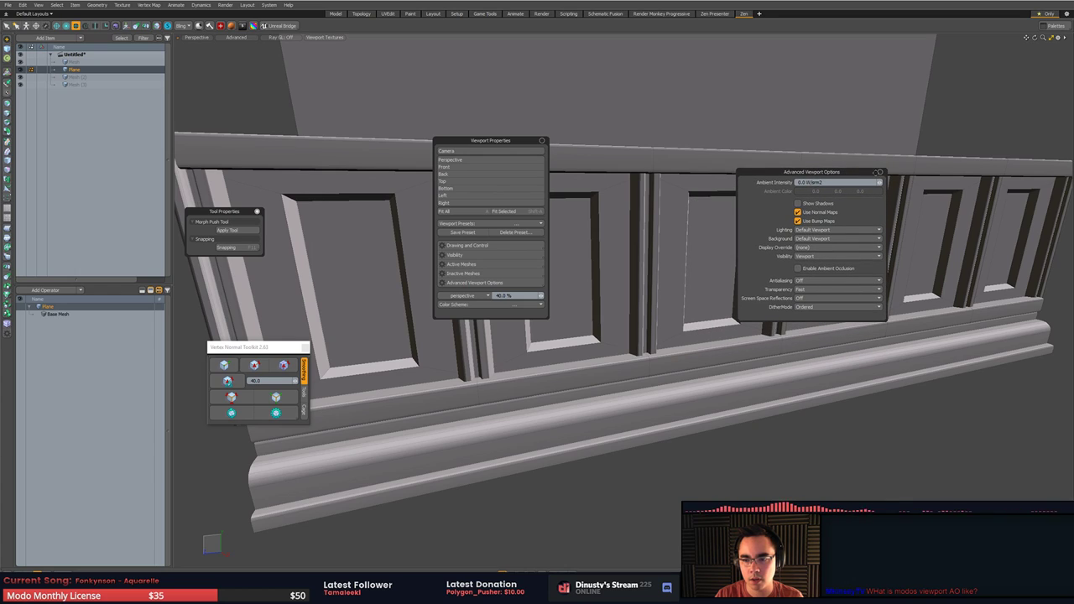
pyautogui.click(880, 172)
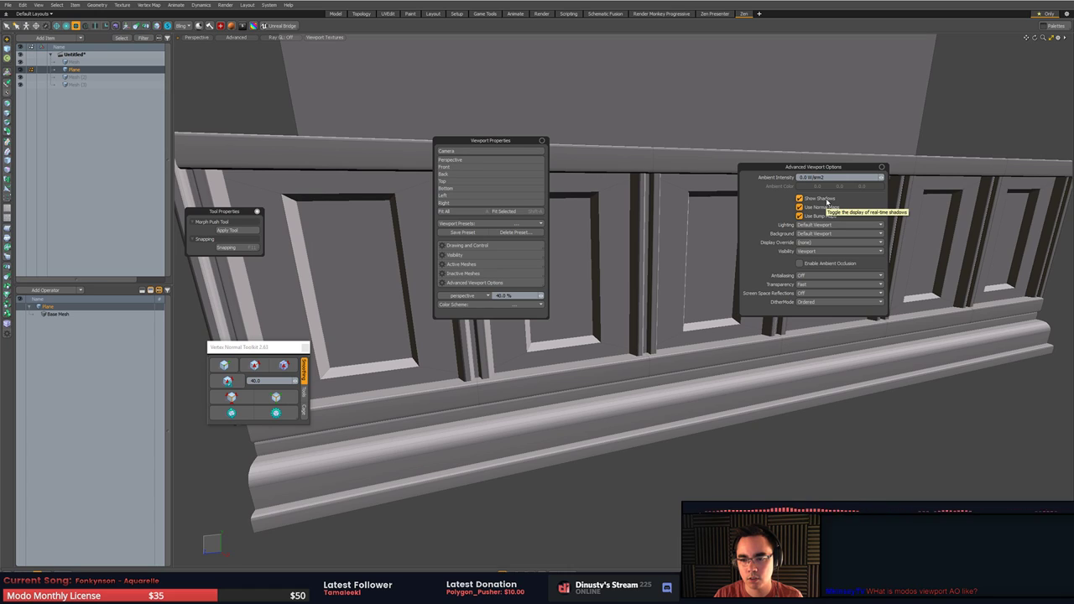
pyautogui.click(828, 264)
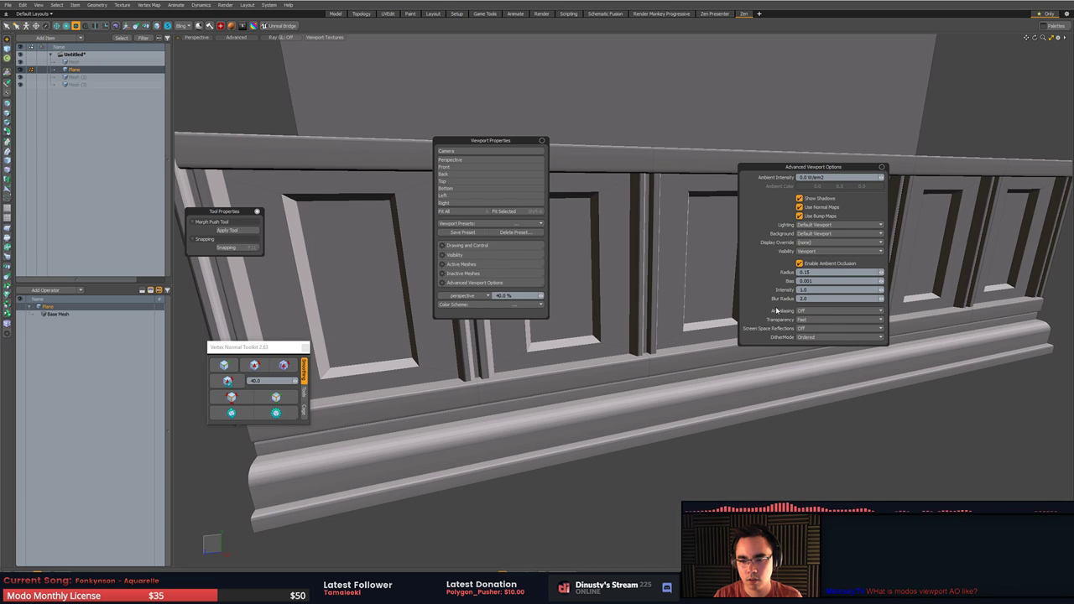
pyautogui.click(673, 310)
pyautogui.keyDown('alt'); pyautogui.moveTo(673, 310); pyautogui.dragTo(514, 307); pyautogui.keyUp('alt')
pyautogui.keyDown('alt'); pyautogui.moveTo(513, 307); pyautogui.dragTo(771, 309); pyautogui.keyUp('alt')
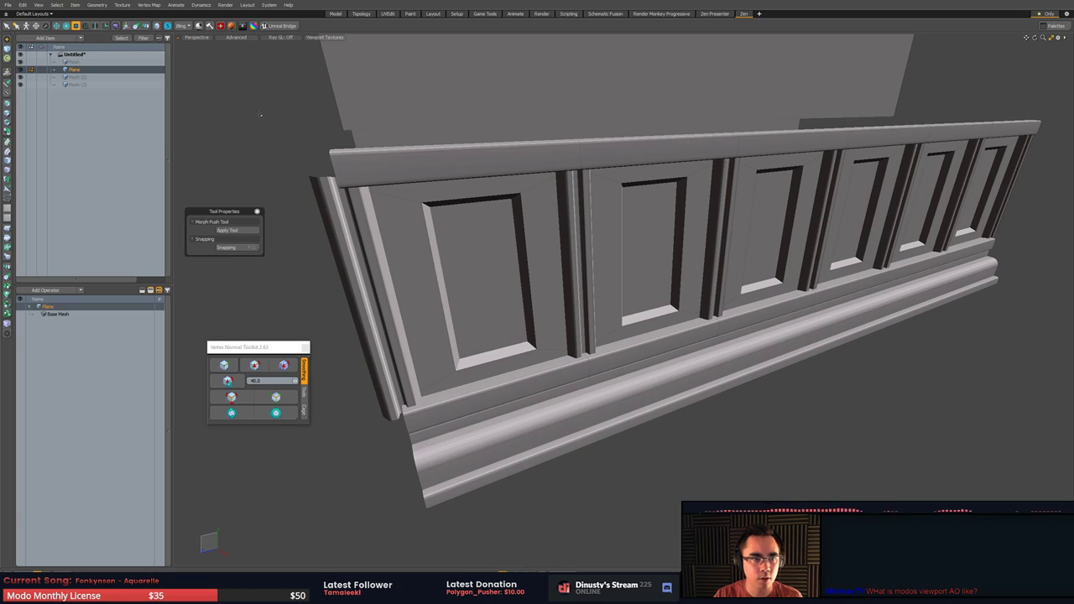
# - In the advanced viewport options, set antialiasing to 2x Horizontal and the ambient occlusion radius to 0.914
pyautogui.press('o')
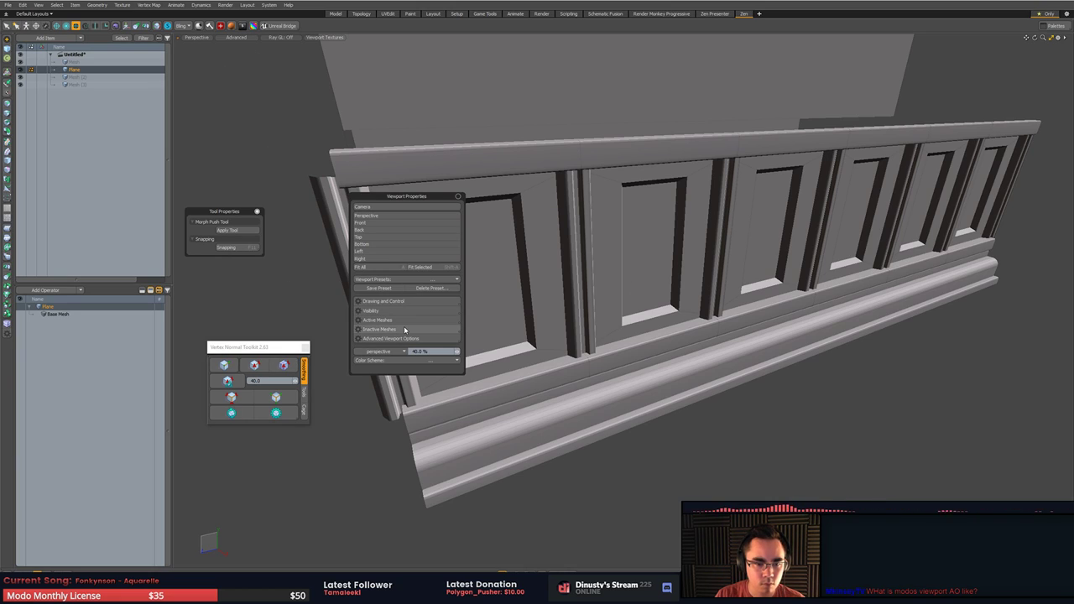
pyautogui.moveTo(407, 338)
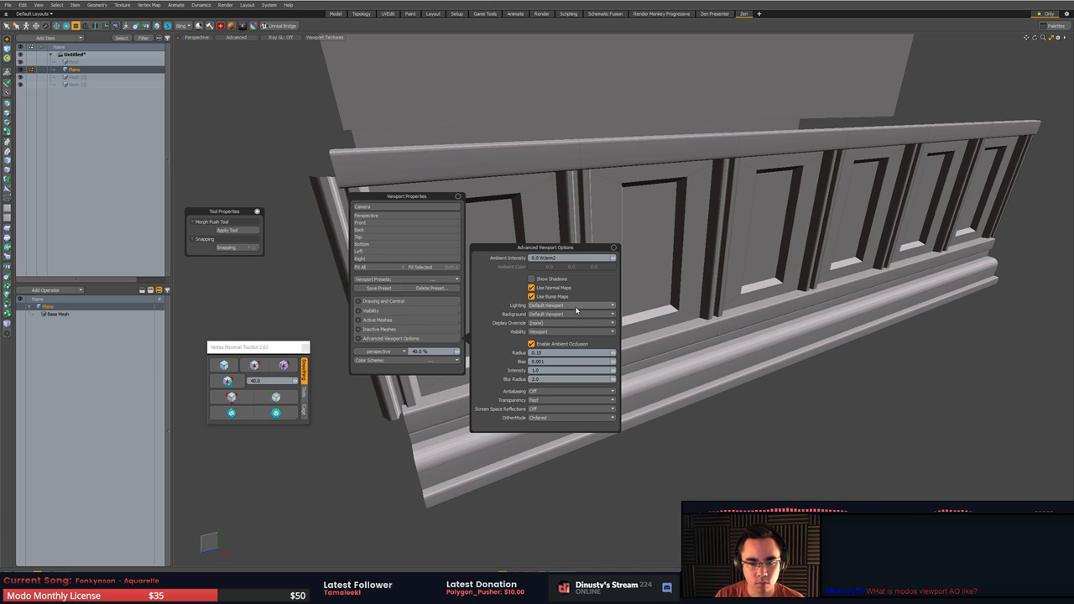
pyautogui.click(142, 39)
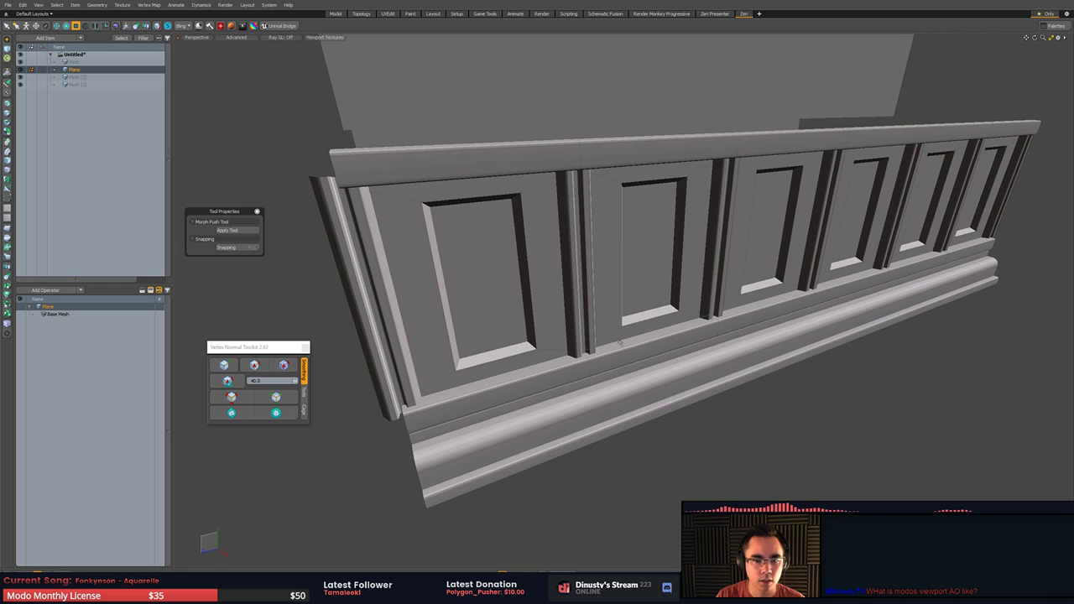
pyautogui.press('o')
pyautogui.moveTo(604, 398)
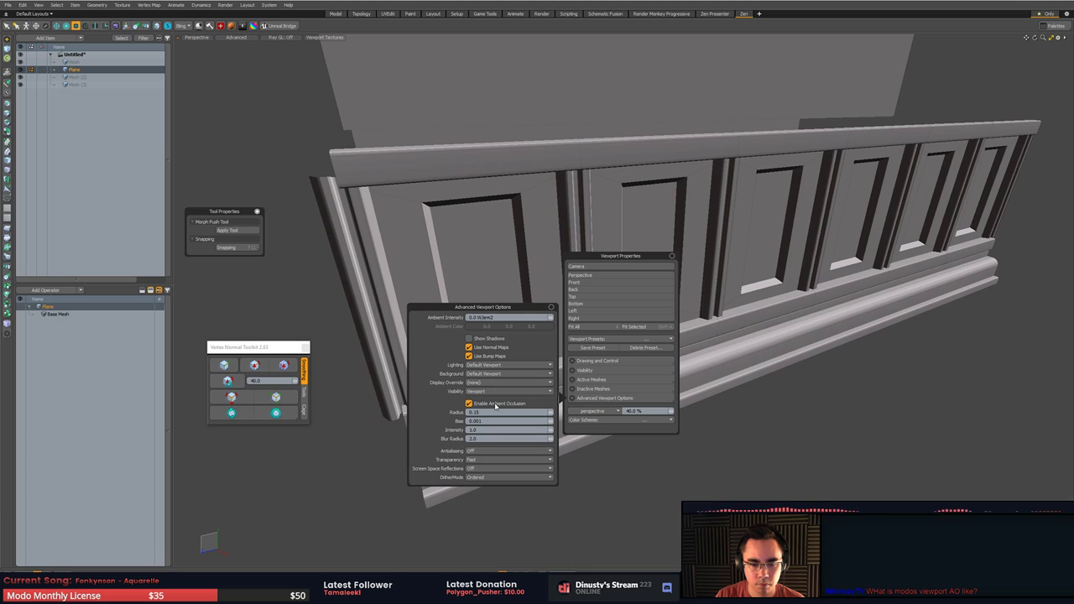
pyautogui.click(496, 452)
pyautogui.click(496, 458)
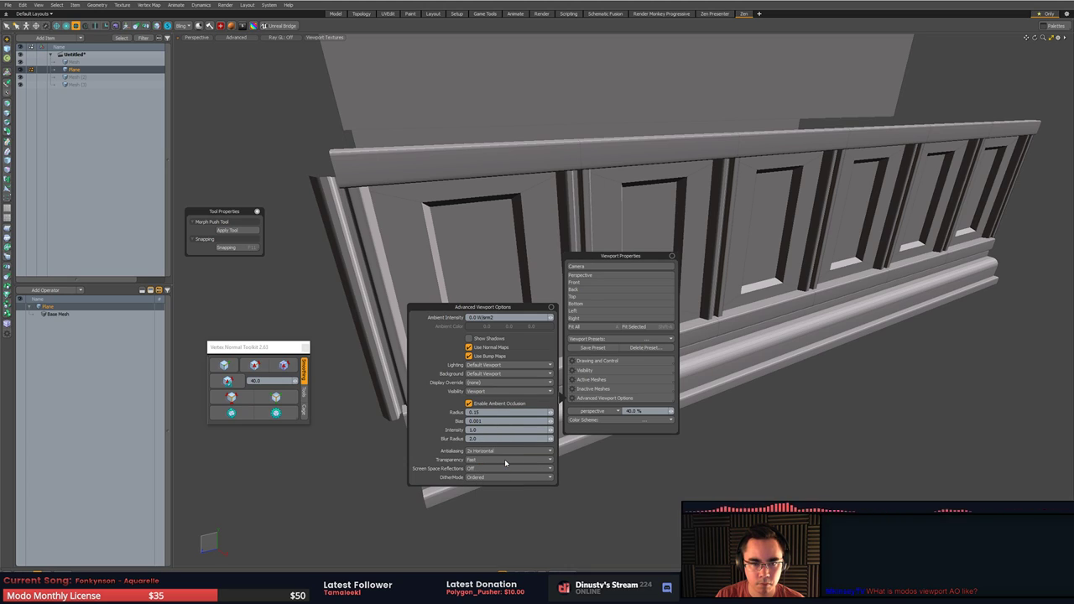
pyautogui.click(504, 451)
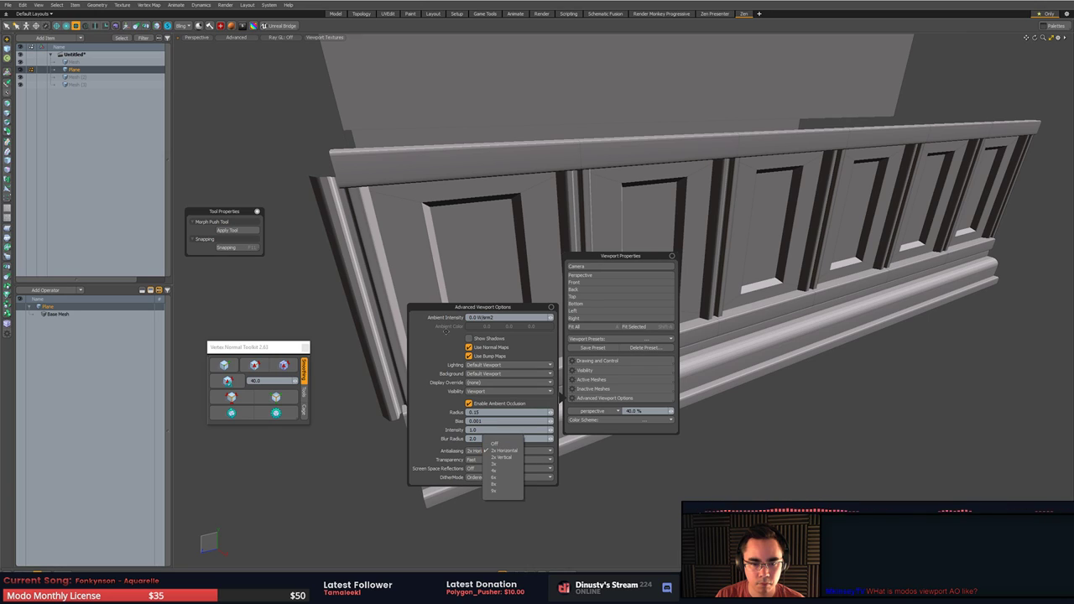
pyautogui.click(437, 332)
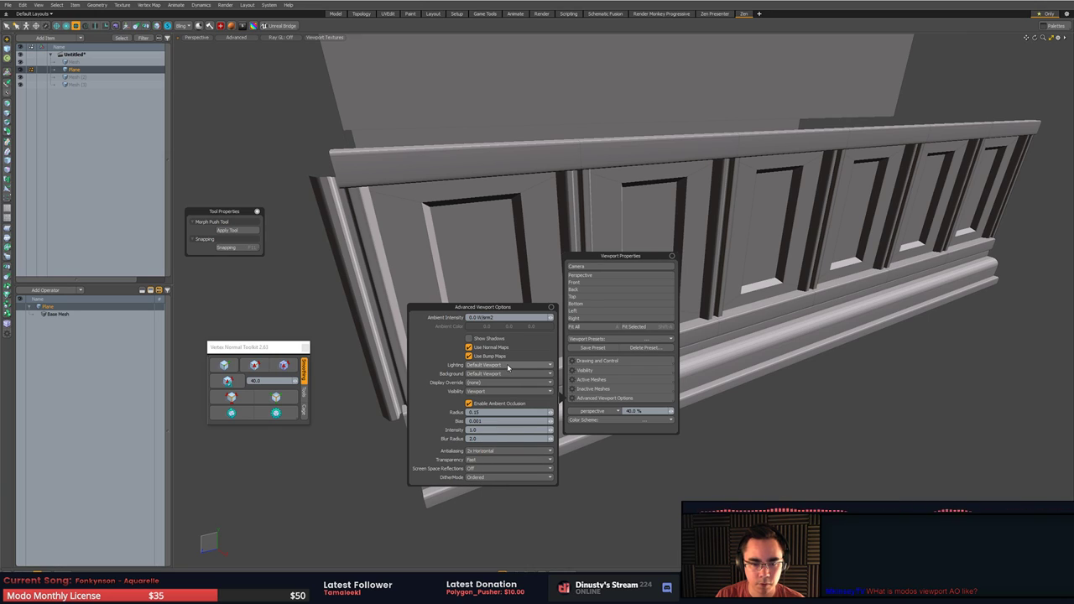
pyautogui.click(515, 406)
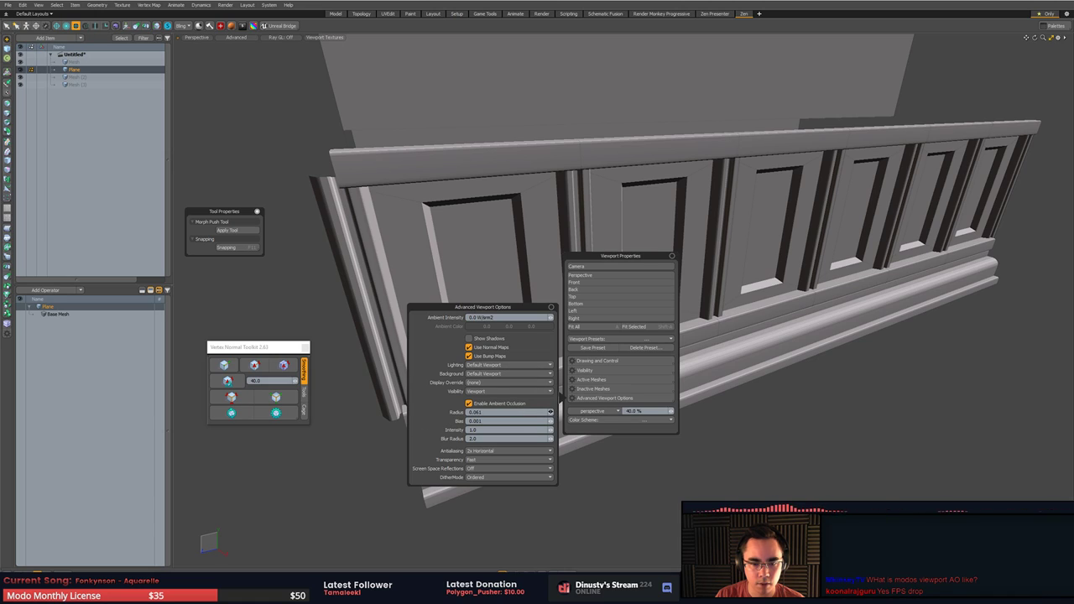
pyautogui.moveTo(550, 412); pyautogui.dragTo(552, 412)
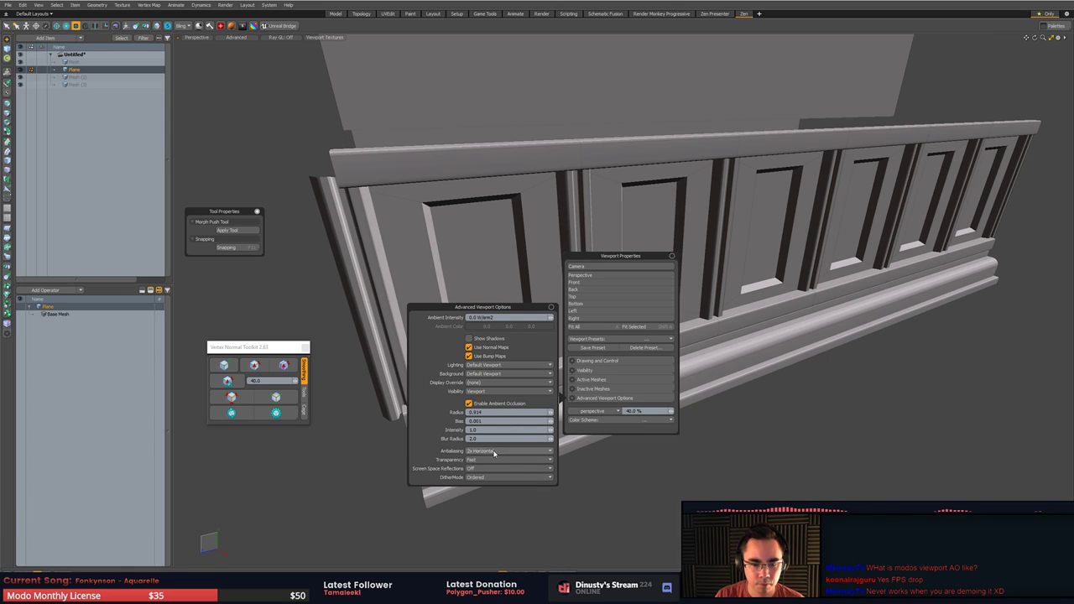
# - Switch the viewport shading to Default and back to Advanced to compare how the panelling looks in each style
pyautogui.click(237, 38)
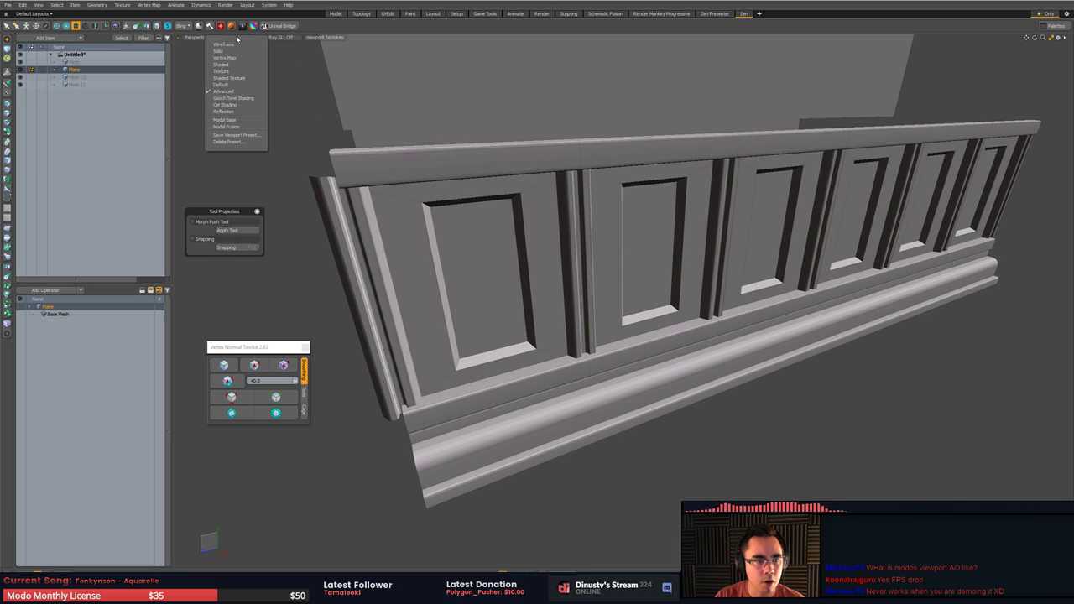
pyautogui.click(231, 85)
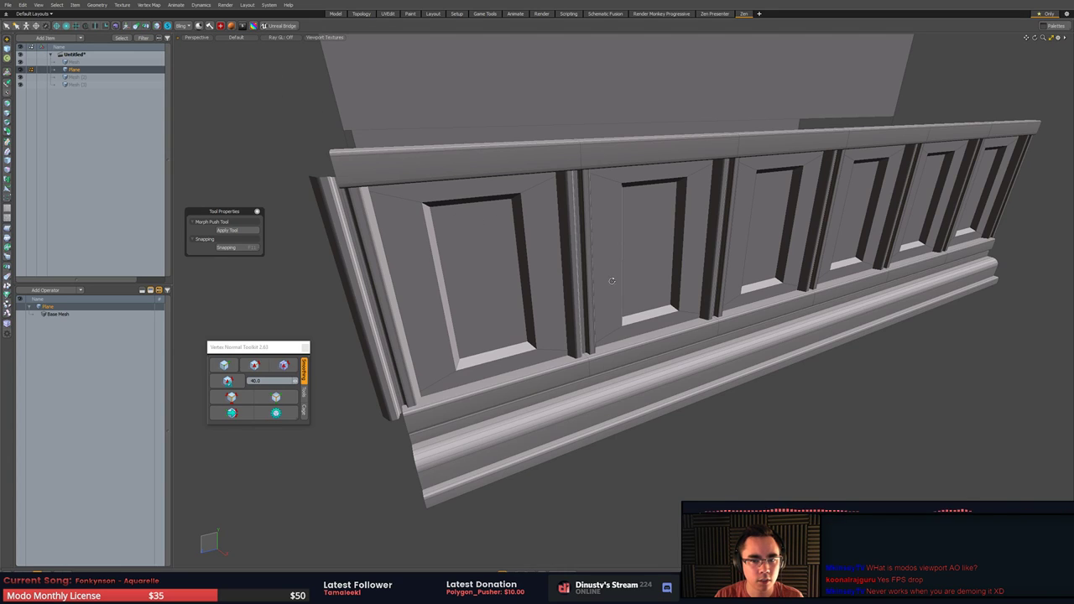
pyautogui.keyDown('alt'); pyautogui.moveTo(608, 281); pyautogui.dragTo(575, 305); pyautogui.keyUp('alt')
pyautogui.scroll(-3, 571, 305)
pyautogui.click(237, 39)
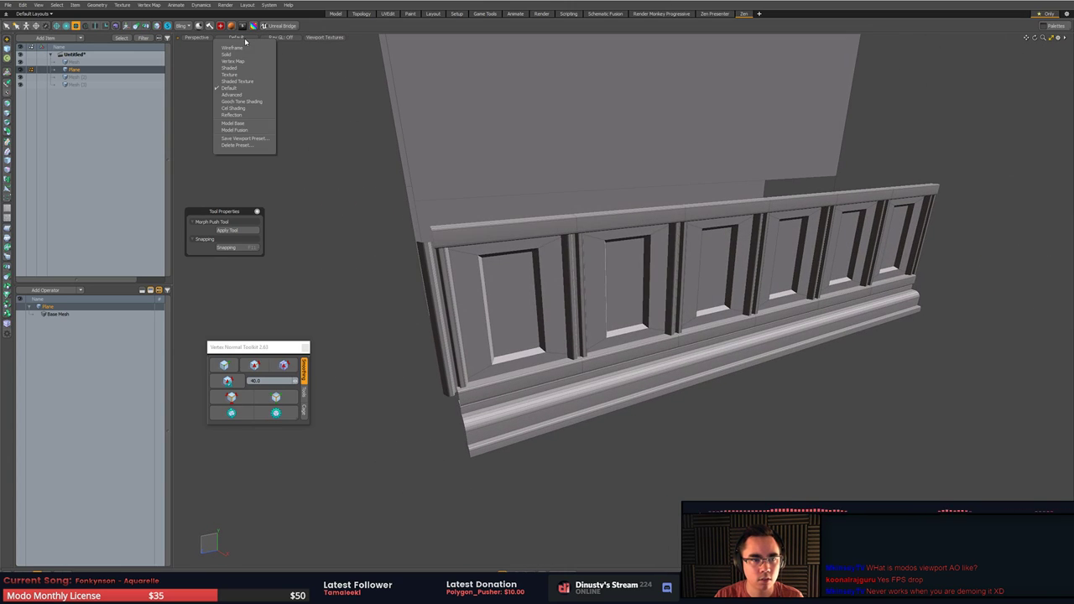
pyautogui.click(244, 98)
pyautogui.keyDown('alt'); pyautogui.moveTo(593, 239); pyautogui.dragTo(579, 255); pyautogui.keyUp('alt')
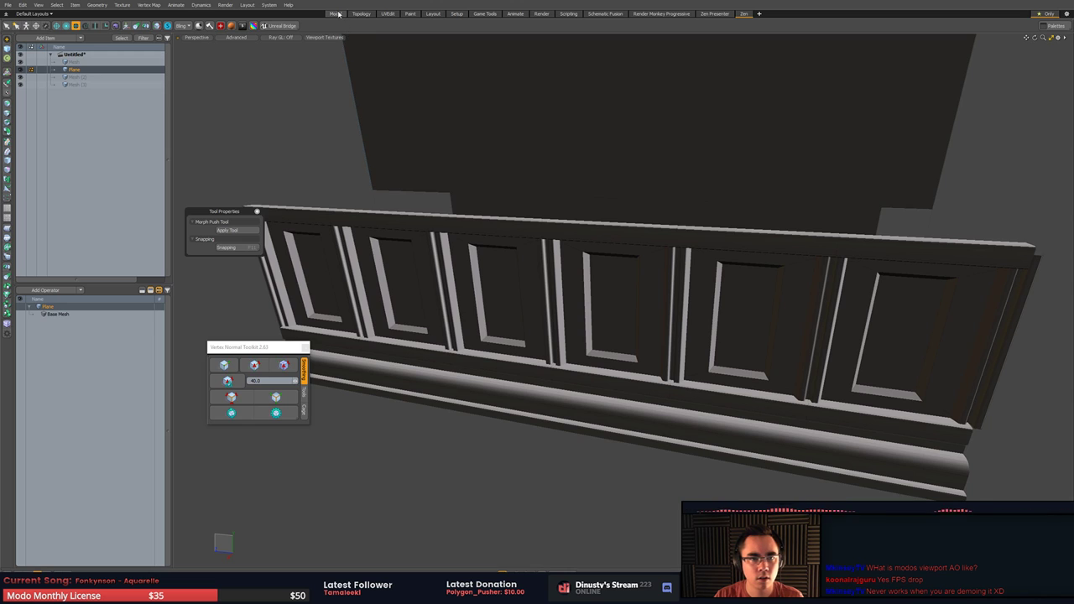
# - Switch to the Model layout and set its perspective viewport's shading style to Advanced
pyautogui.click(335, 14)
pyautogui.moveTo(488, 261)
pyautogui.keyDown('alt'); pyautogui.mouseDown()
pyautogui.moveTo(420, 270)
pyautogui.moveTo(498, 360)
pyautogui.moveTo(520, 260)
pyautogui.moveTo(503, 248)
pyautogui.mouseUp(); pyautogui.keyUp('alt')
pyautogui.moveTo(503, 248)
pyautogui.keyDown('ctrl'); pyautogui.keyDown('alt'); pyautogui.mouseDown()
pyautogui.moveTo(570, 241)
pyautogui.moveTo(520, 252)
pyautogui.mouseUp(); pyautogui.keyUp('alt'); pyautogui.keyUp('ctrl')
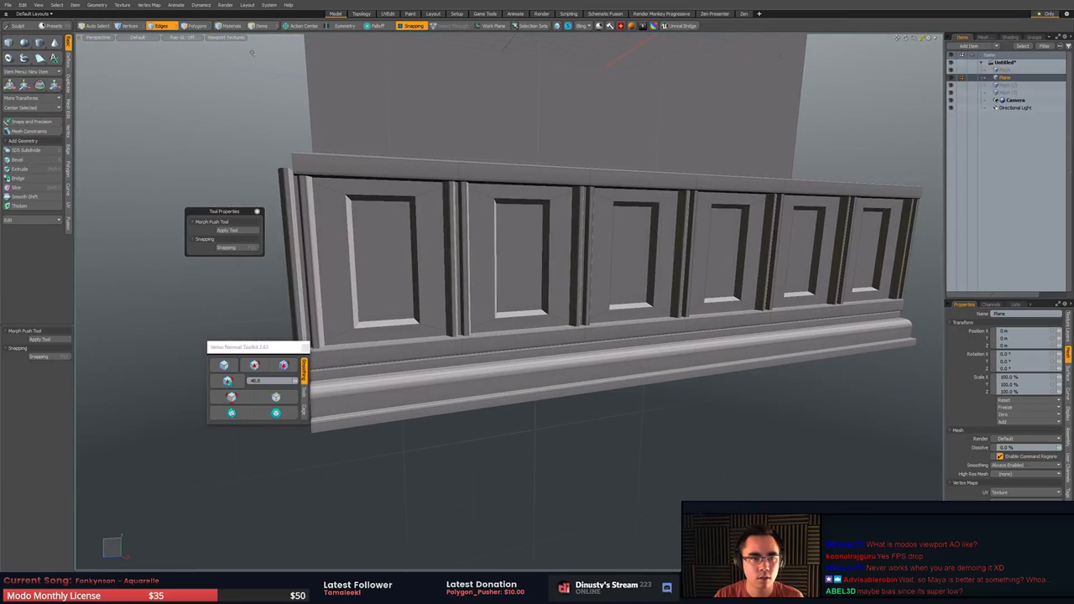
pyautogui.click(137, 38)
pyautogui.click(143, 96)
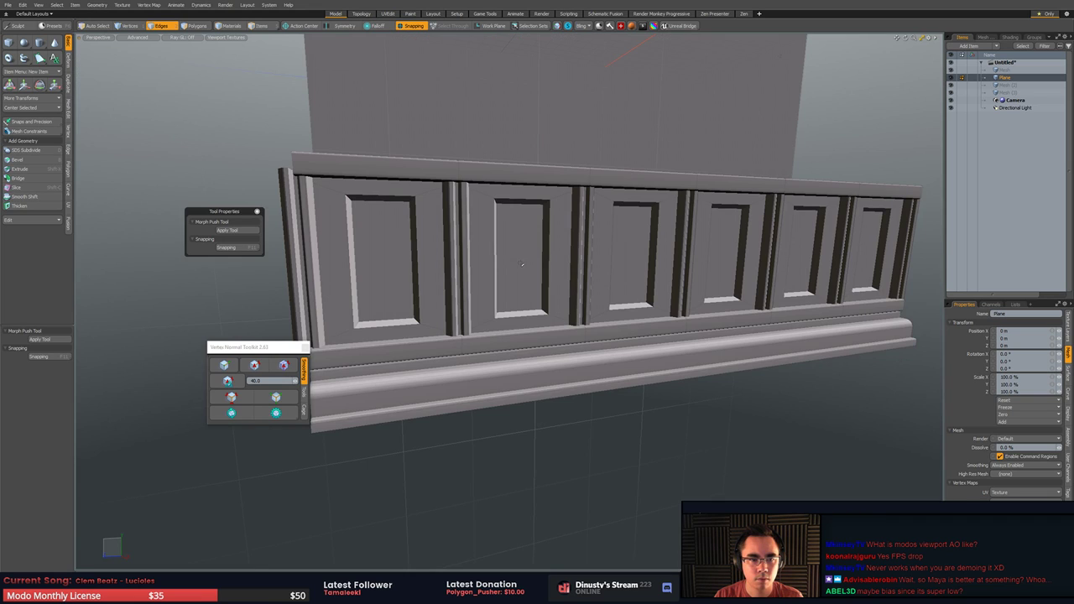
pyautogui.moveTo(521, 263)
pyautogui.keyDown('alt'); pyautogui.mouseDown()
pyautogui.moveTo(607, 293)
pyautogui.moveTo(512, 325)
pyautogui.moveTo(491, 314)
pyautogui.mouseUp(); pyautogui.keyUp('alt')
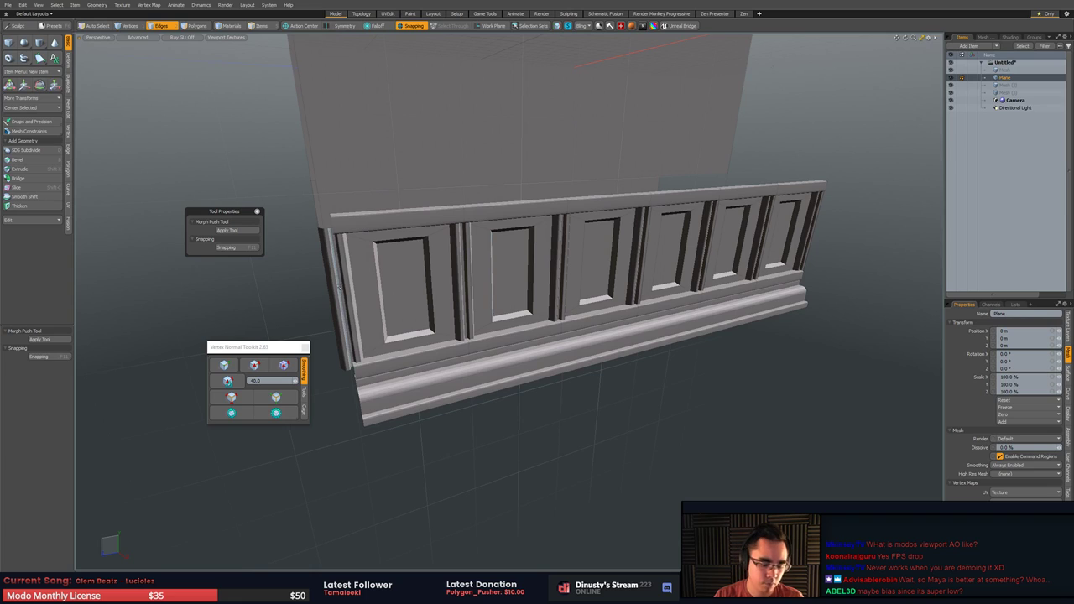
# - Review the advanced viewport options in the Model layout and check the panelling from farther away
pyautogui.press('o')
pyautogui.moveTo(352, 334)
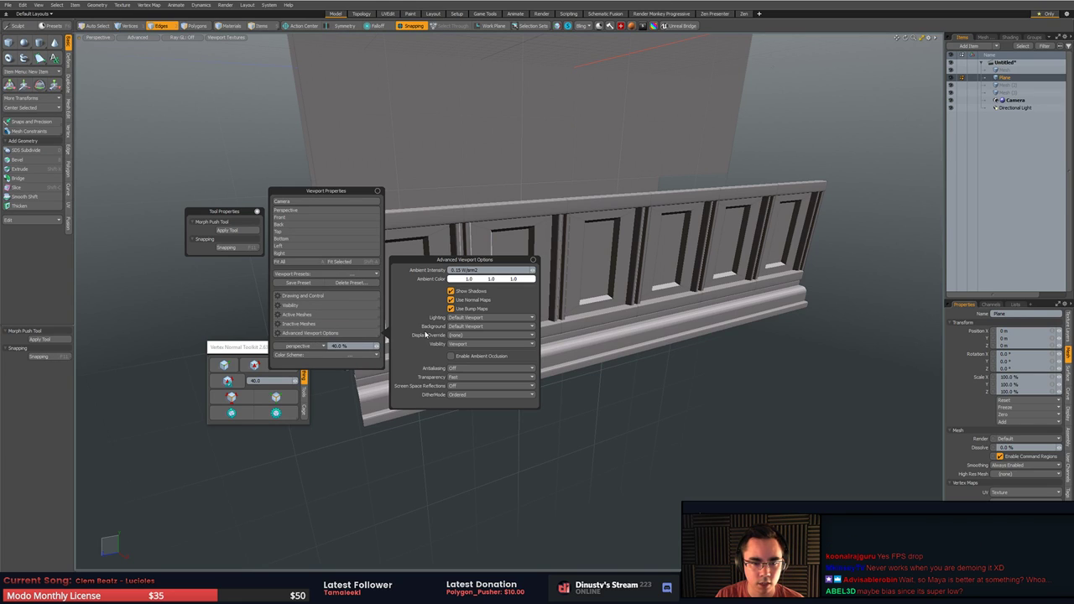
pyautogui.scroll(-5, 698, 374)
pyautogui.keyDown('alt'); pyautogui.moveTo(647, 400); pyautogui.dragTo(451, 357); pyautogui.keyUp('alt')
pyautogui.press('1')
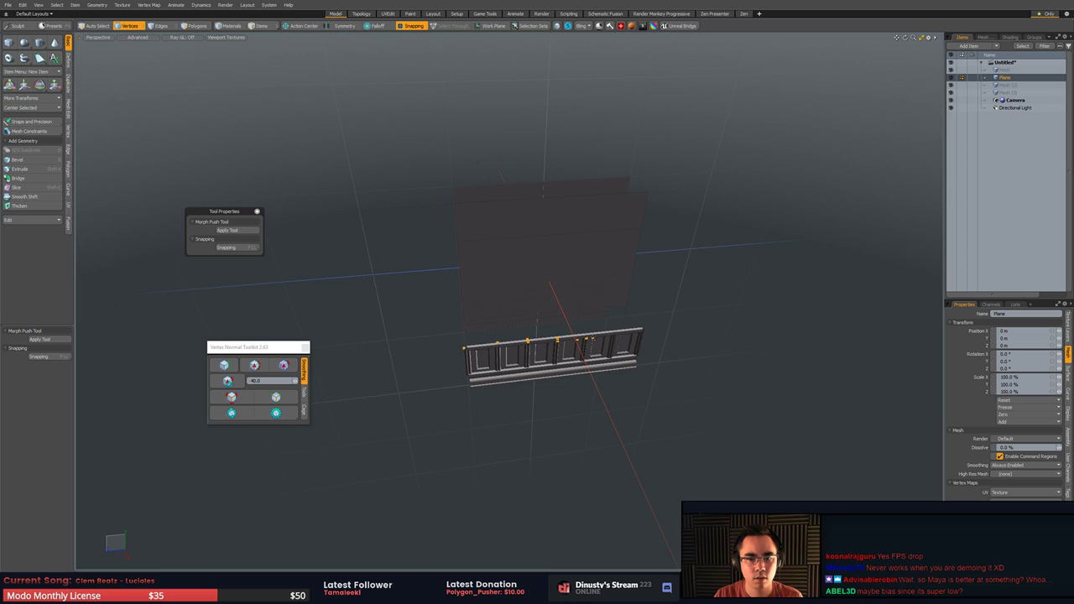
pyautogui.keyDown('ctrl'); pyautogui.keyDown('alt'); pyautogui.moveTo(680, 356); pyautogui.dragTo(622, 356); pyautogui.keyUp('alt'); pyautogui.keyUp('ctrl')
pyautogui.keyDown('ctrl'); pyautogui.keyDown('alt'); pyautogui.moveTo(622, 356); pyautogui.dragTo(648, 359); pyautogui.keyUp('alt'); pyautogui.keyUp('ctrl')
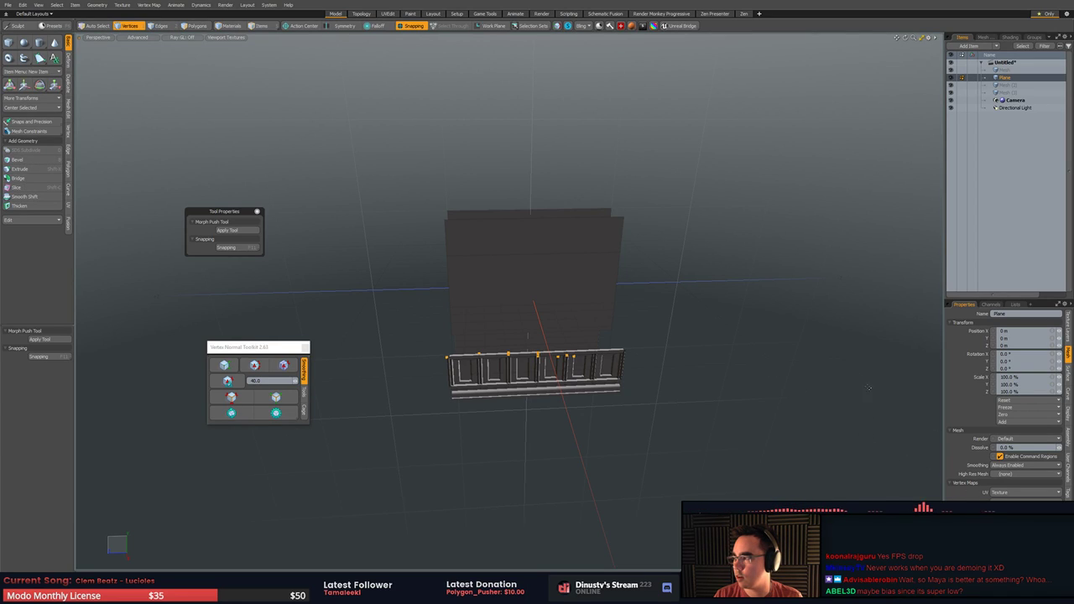
# - Un-maximize the application window so its bottom status area shows, and clear the vertex selection on the panelling
pyautogui.moveTo(776, 0); pyautogui.dragTo(777, 138)
pyautogui.moveTo(779, 152); pyautogui.dragTo(781, 22)
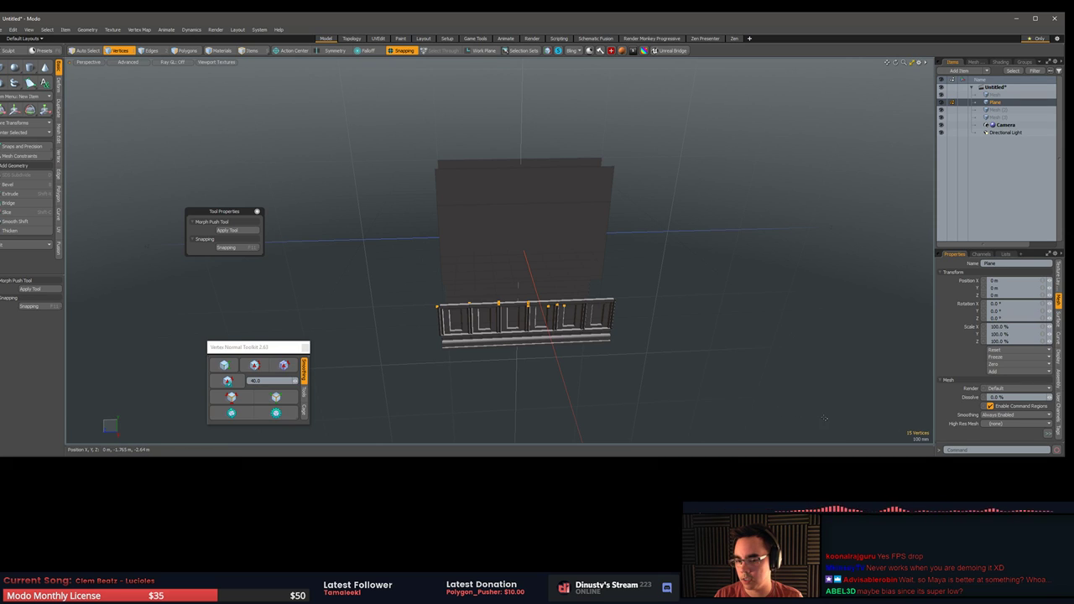
pyautogui.keyDown('alt'); pyautogui.moveTo(558, 369); pyautogui.dragTo(604, 361); pyautogui.keyUp('alt')
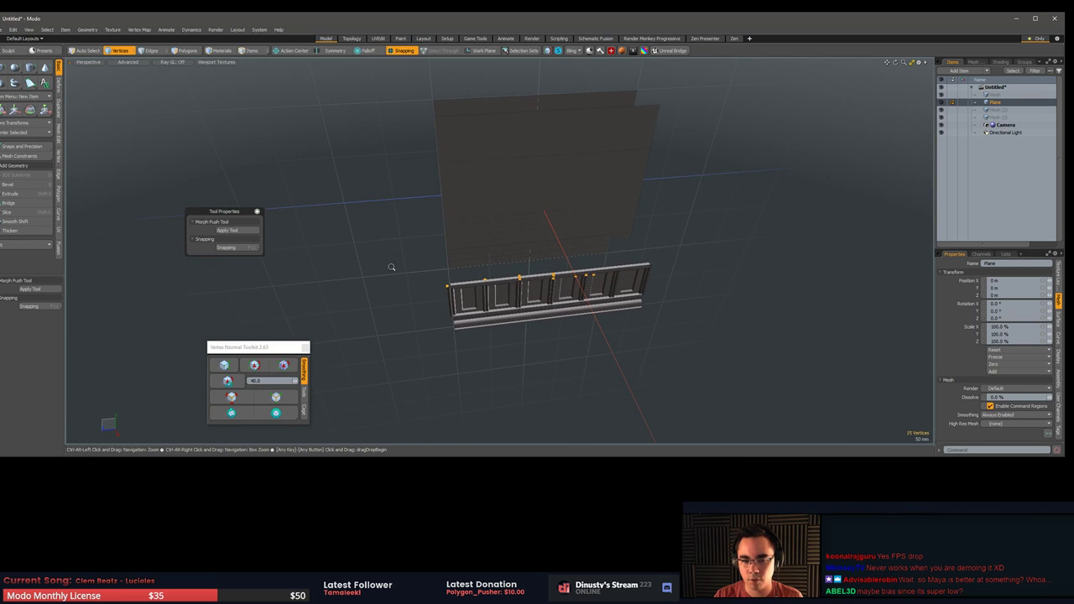
pyautogui.keyDown('ctrl'); pyautogui.keyDown('alt'); pyautogui.moveTo(391, 266); pyautogui.dragTo(445, 271); pyautogui.keyUp('alt'); pyautogui.keyUp('ctrl')
pyautogui.keyDown('ctrl'); pyautogui.keyDown('alt'); pyautogui.moveTo(634, 299); pyautogui.dragTo(456, 309); pyautogui.keyUp('alt'); pyautogui.keyUp('ctrl')
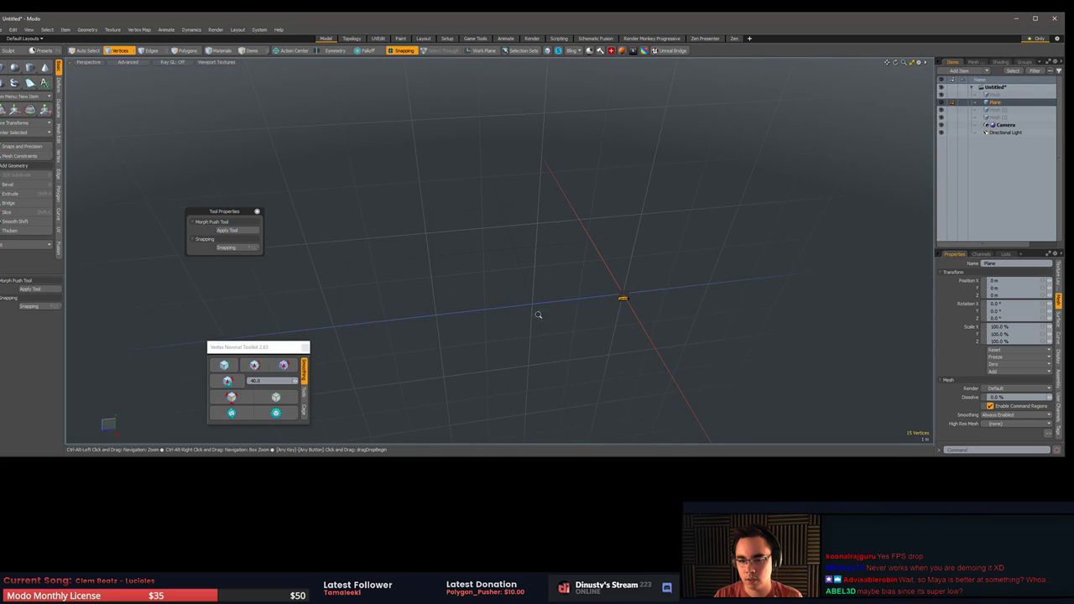
pyautogui.keyDown('alt'); pyautogui.moveTo(538, 315); pyautogui.dragTo(602, 324); pyautogui.keyUp('alt')
pyautogui.keyDown('ctrl'); pyautogui.keyDown('alt'); pyautogui.moveTo(532, 303); pyautogui.dragTo(623, 379); pyautogui.keyUp('alt'); pyautogui.keyUp('ctrl')
pyautogui.click(623, 380)
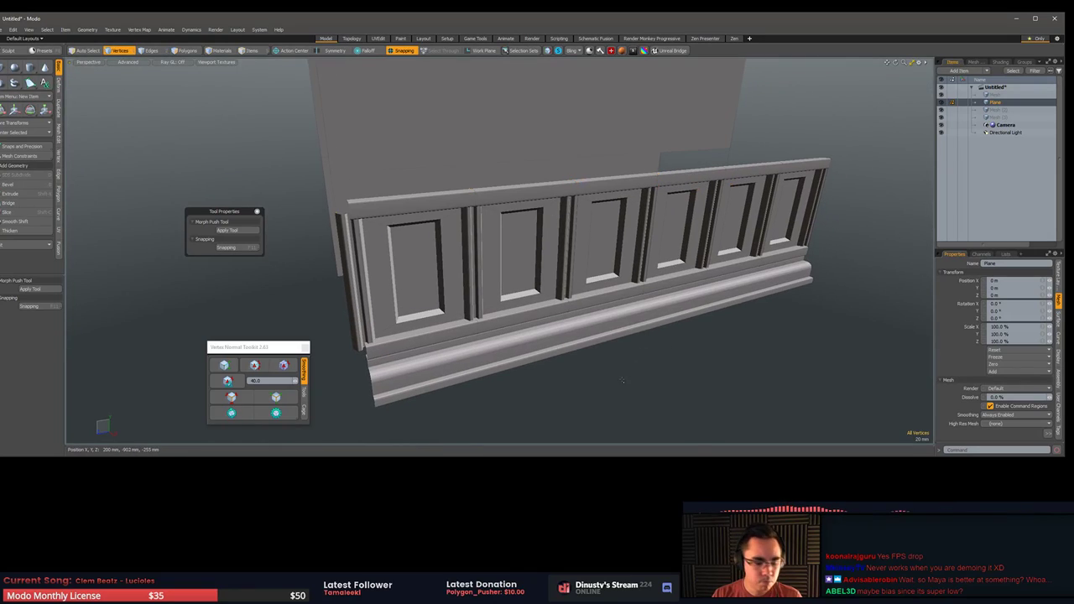
# - In the advanced viewport options, enable ambient occlusion with Show Shadows off and adjust the occlusion radius
pyautogui.press('o')
pyautogui.click(574, 401)
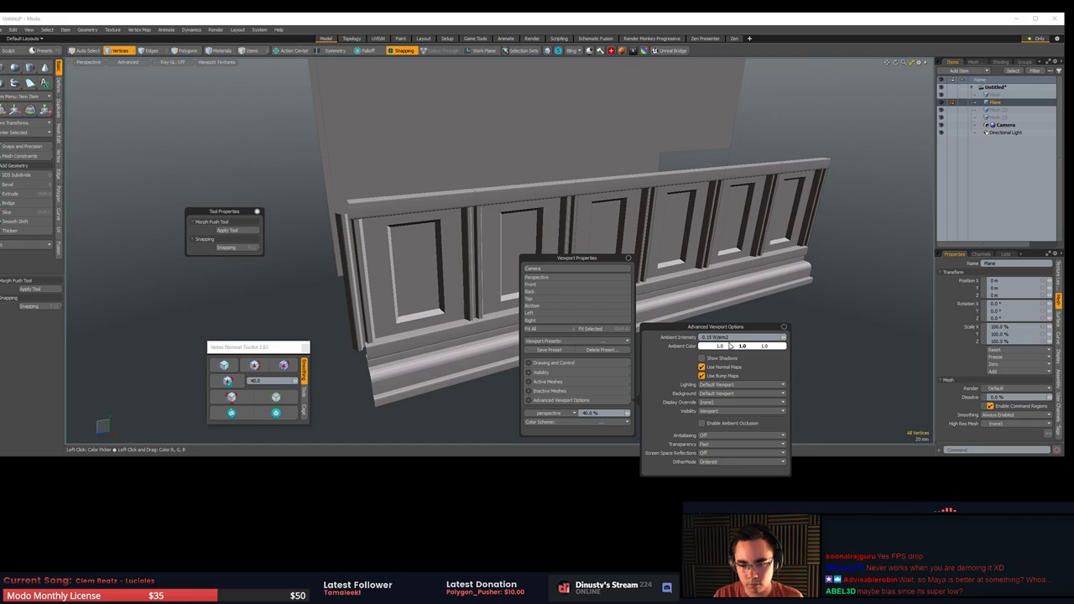
pyautogui.click(737, 424)
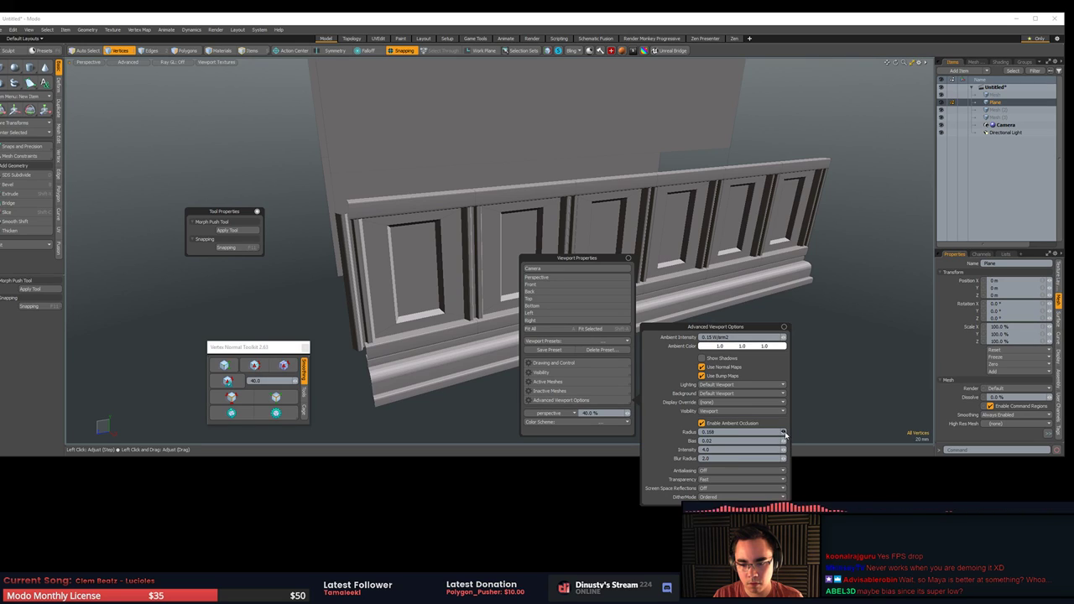
pyautogui.moveTo(783, 432); pyautogui.dragTo(798, 442)
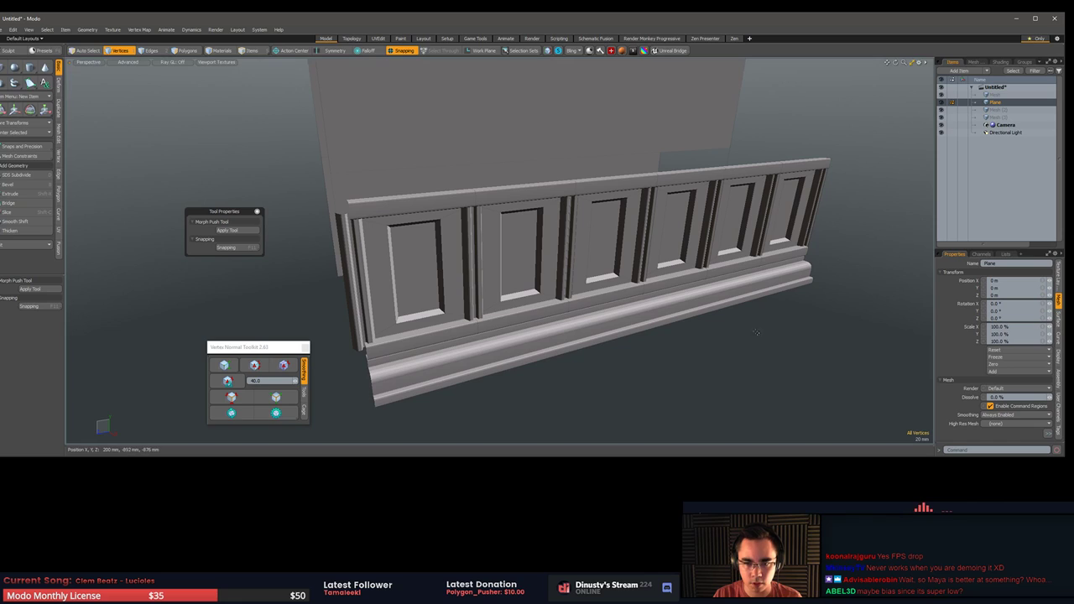
# - Maximize the application window again and set the viewport shading style to Default
pyautogui.doubleClick(258, 19)
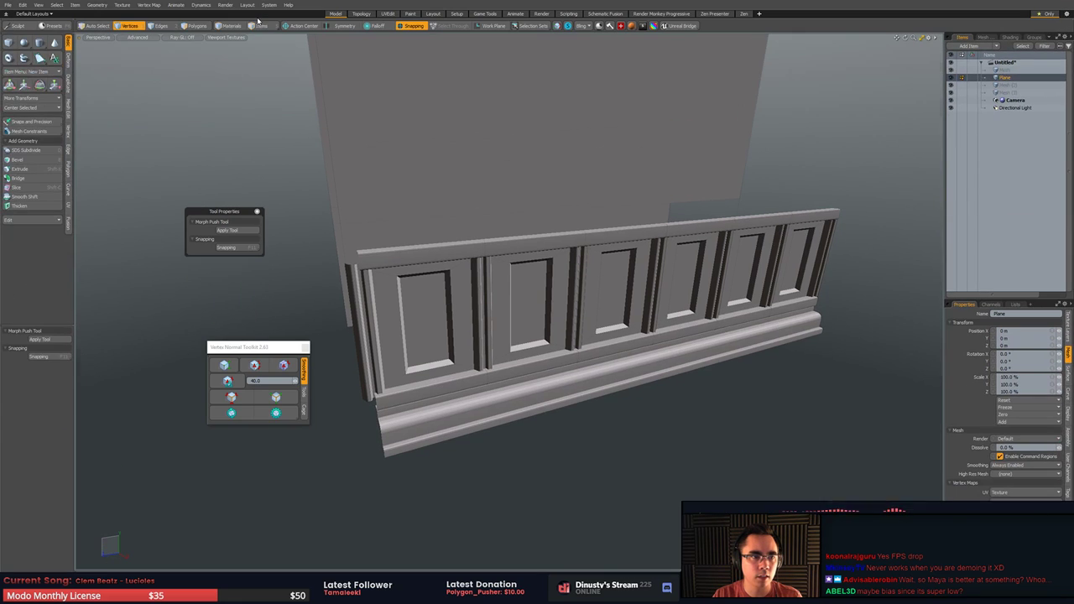
pyautogui.click(143, 38)
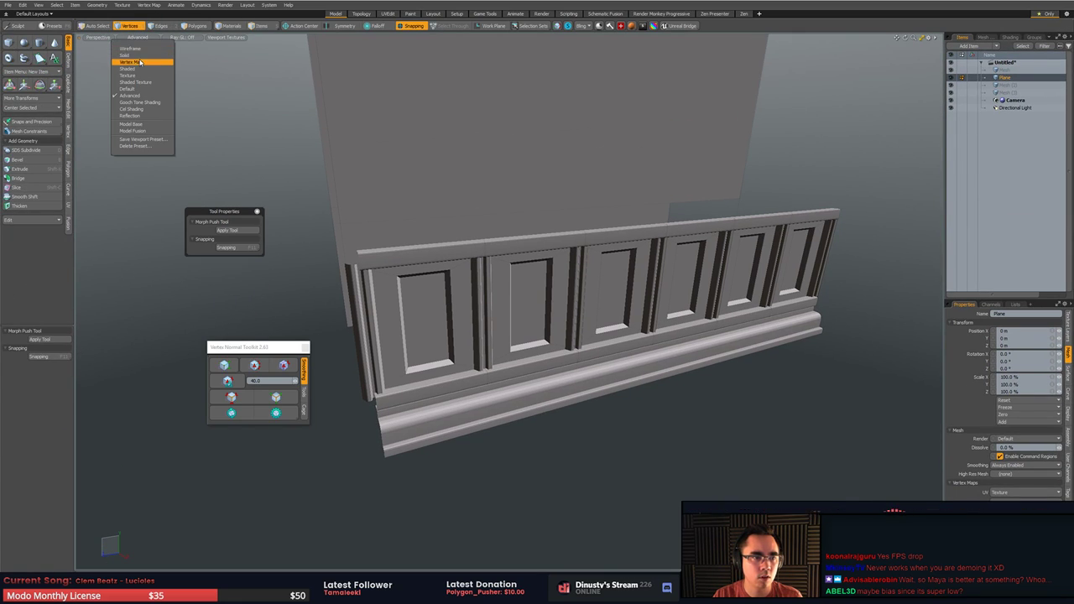
pyautogui.click(143, 89)
pyautogui.scroll(-3, 508, 252)
pyautogui.moveTo(512, 151)
pyautogui.keyDown('alt'); pyautogui.keyDown('shift'); pyautogui.mouseDown()
pyautogui.moveTo(517, 299)
pyautogui.moveTo(568, 221)
pyautogui.moveTo(537, 222)
pyautogui.moveTo(491, 192)
pyautogui.moveTo(681, 234)
pyautogui.mouseUp(); pyautogui.keyUp('shift'); pyautogui.keyUp('alt')
# - Select the connected panelling polygons above the baseboard, inspect the wall section from its end, and clear the selection
pyautogui.press('5')
pyautogui.press('3')
pyautogui.doubleClick(606, 290)
pyautogui.keyDown('alt'); pyautogui.moveTo(607, 290); pyautogui.dragTo(694, 283); pyautogui.keyUp('alt')
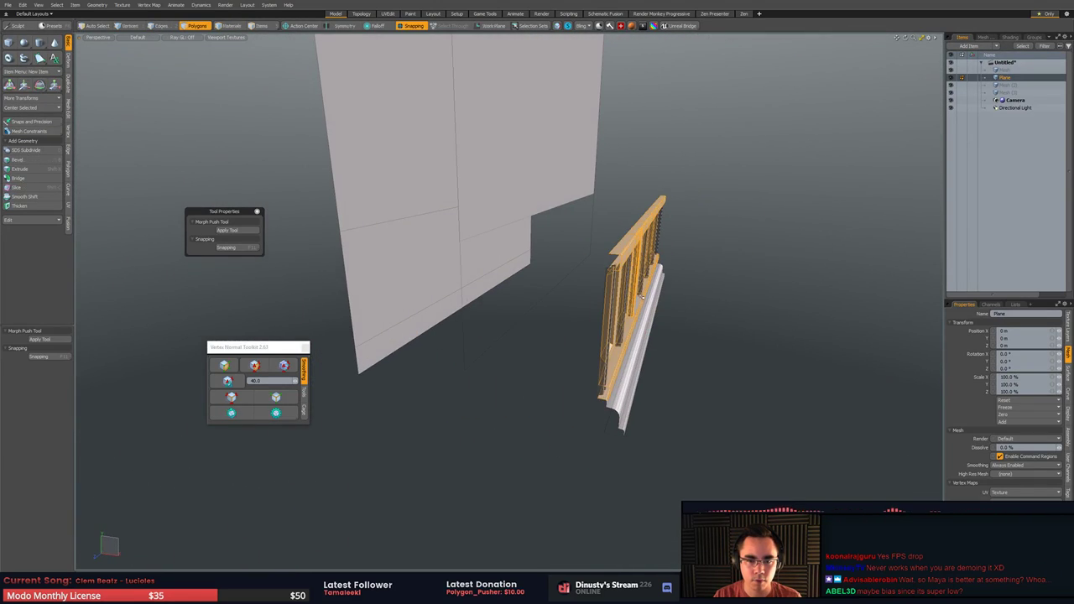
pyautogui.moveTo(667, 160)
pyautogui.mouseDown(button='right')
pyautogui.moveTo(543, 321)
pyautogui.moveTo(692, 285)
pyautogui.mouseUp(button='right')
pyautogui.moveTo(691, 290)
pyautogui.keyDown('alt'); pyautogui.mouseDown()
pyautogui.moveTo(554, 313)
pyautogui.moveTo(661, 328)
pyautogui.moveTo(719, 297)
pyautogui.moveTo(710, 259)
pyautogui.moveTo(664, 322)
pyautogui.mouseUp(); pyautogui.keyUp('alt')
pyautogui.click(520, 327)
pyautogui.keyDown('alt'); pyautogui.moveTo(525, 333); pyautogui.dragTo(528, 228); pyautogui.keyUp('alt')
# - Try deleting the four stray vertices beneath the rear plane, and undo the deletion
pyautogui.press('5')
pyautogui.click(535, 225)
pyautogui.press('3')
pyautogui.keyDown('alt'); pyautogui.moveTo(520, 286); pyautogui.dragTo(525, 292); pyautogui.keyUp('alt')
pyautogui.press('1')
pyautogui.moveTo(507, 223); pyautogui.dragTo(506, 294, button='right')
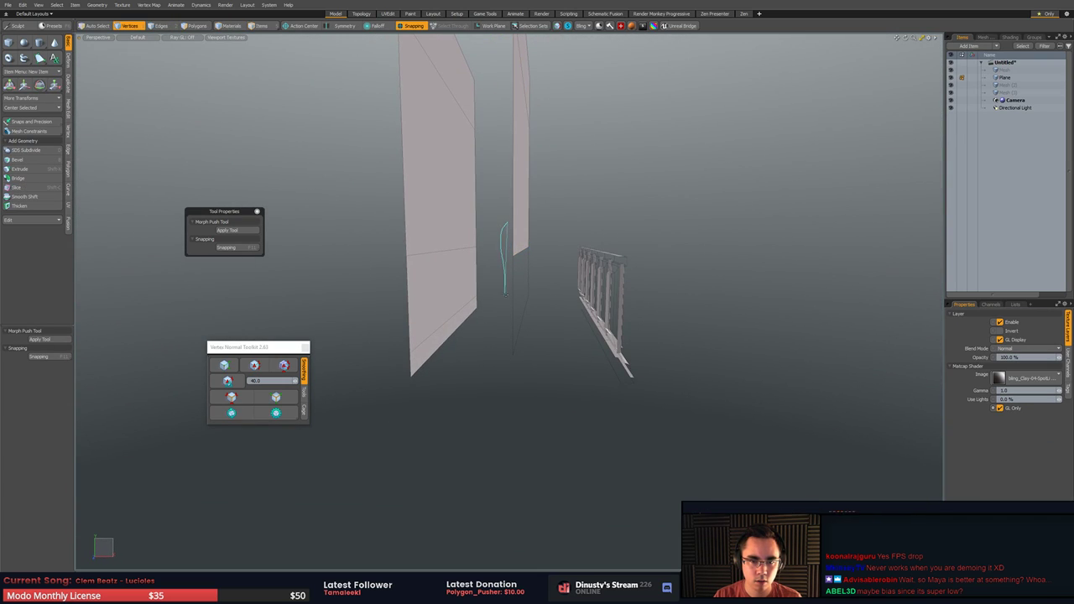
pyautogui.press('Delete')
pyautogui.hotkey('ctrl', 'z')
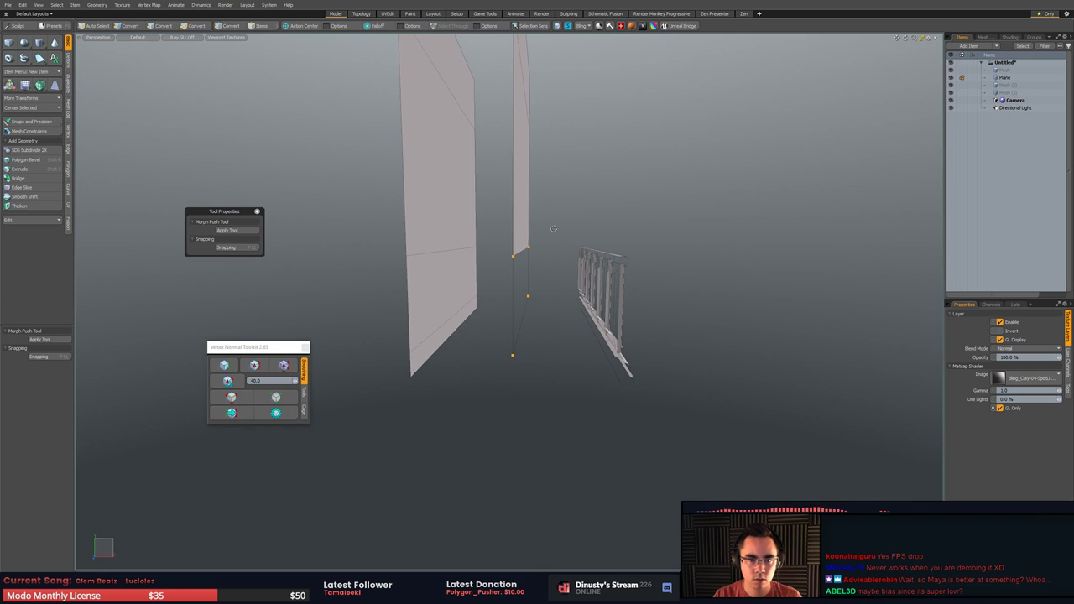
# - Delete the stray geometry beneath the rear plane using an edge selection
pyautogui.keyDown('alt'); pyautogui.moveTo(544, 206); pyautogui.dragTo(501, 247); pyautogui.keyUp('alt')
pyautogui.press('2')
pyautogui.click(536, 216)
pyautogui.keyDown('shift'); pyautogui.moveTo(543, 191); pyautogui.dragTo(518, 198, button='middle'); pyautogui.keyUp('shift')
pyautogui.moveTo(512, 201)
pyautogui.keyDown('alt'); pyautogui.mouseDown()
pyautogui.moveTo(527, 209)
pyautogui.moveTo(568, 306)
pyautogui.moveTo(622, 317)
pyautogui.moveTo(605, 313)
pyautogui.moveTo(716, 300)
pyautogui.mouseUp(); pyautogui.keyUp('alt')
pyautogui.press('Delete')
# - Check which panel and trim polygons are connected by expanding a polygon selection across them, and clear the selection
pyautogui.press('5')
pyautogui.click(622, 318)
pyautogui.press('3')
pyautogui.doubleClick(564, 315)
pyautogui.click(717, 299)
pyautogui.moveTo(627, 289); pyautogui.dragTo(652, 277)
pyautogui.keyDown('alt'); pyautogui.moveTo(759, 277); pyautogui.dragTo(725, 283); pyautogui.keyUp('alt')
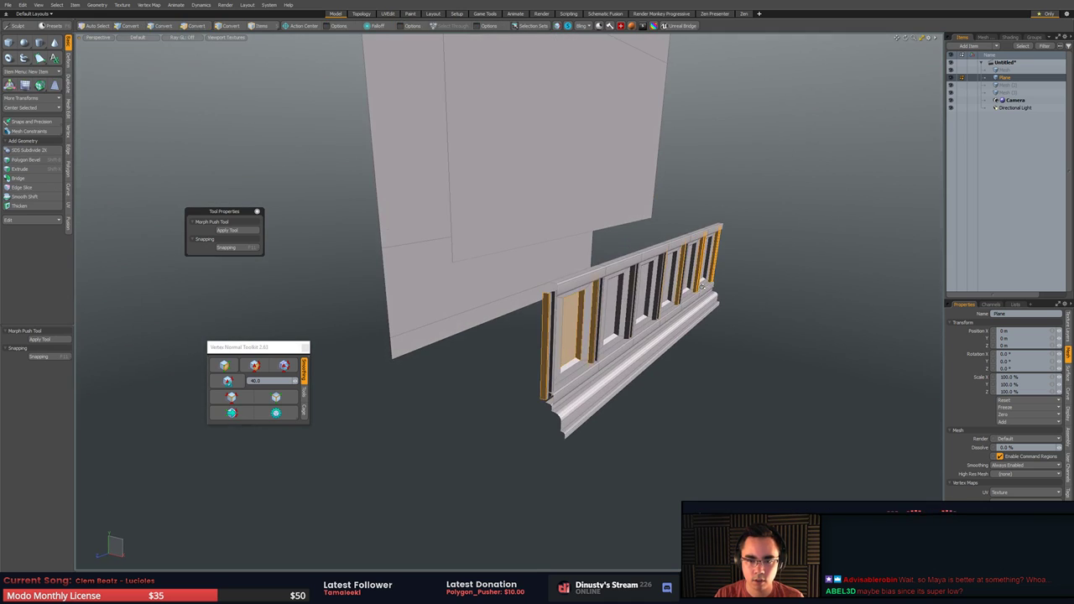
pyautogui.press(']')
pyautogui.keyDown('shift'); pyautogui.doubleClick(631, 303); pyautogui.keyUp('shift')
pyautogui.press('5')
pyautogui.moveTo(638, 302)
pyautogui.keyDown('alt'); pyautogui.mouseDown()
pyautogui.moveTo(575, 296)
pyautogui.moveTo(616, 302)
pyautogui.mouseUp(); pyautogui.keyUp('alt')
pyautogui.click(826, 317)
pyautogui.keyDown('alt'); pyautogui.moveTo(826, 317); pyautogui.dragTo(755, 373); pyautogui.keyUp('alt')
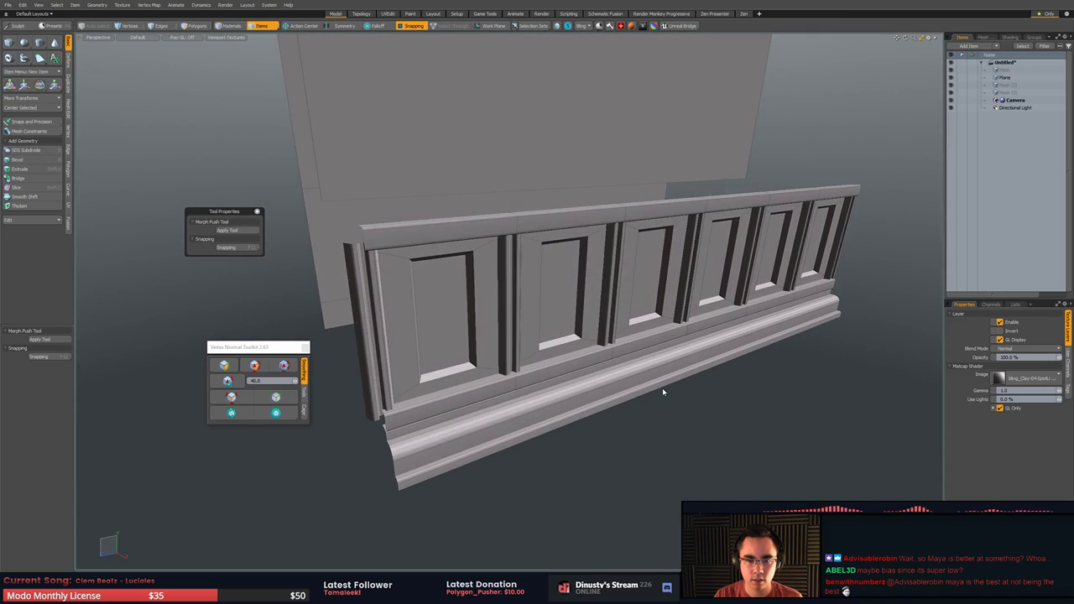
# - Select all polygons of the panelling, vertical trims and baseboard
pyautogui.click(443, 351)
pyautogui.press('3')
pyautogui.click(442, 353)
pyautogui.keyDown('alt'); pyautogui.moveTo(442, 352); pyautogui.dragTo(609, 262); pyautogui.keyUp('alt')
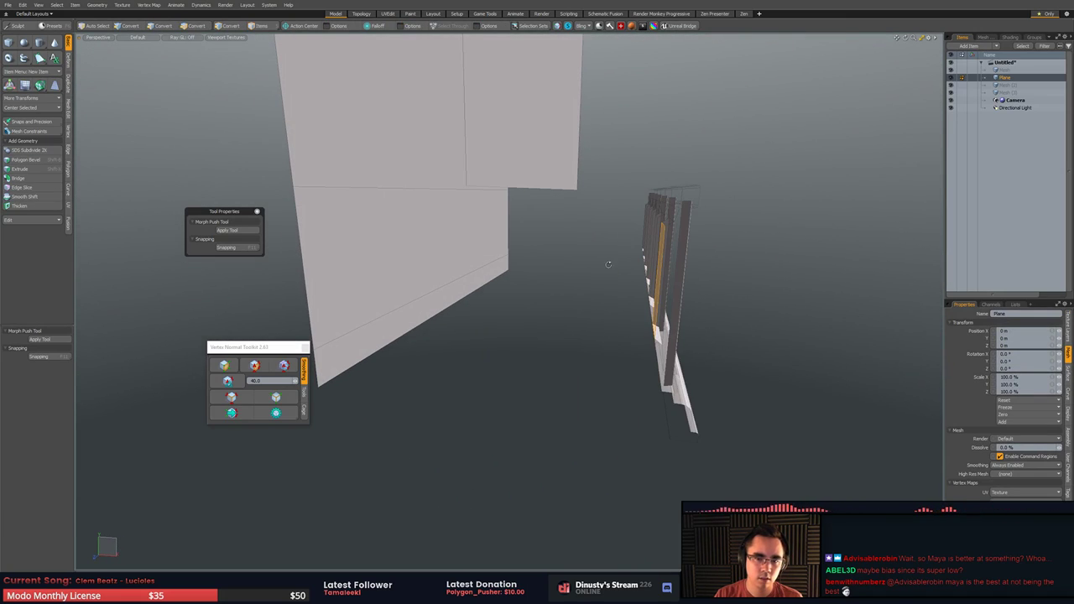
pyautogui.moveTo(629, 115)
pyautogui.mouseDown(button='middle')
pyautogui.moveTo(747, 123)
pyautogui.moveTo(738, 128)
pyautogui.mouseUp(button='middle')
pyautogui.moveTo(738, 128)
pyautogui.keyDown('alt'); pyautogui.mouseDown()
pyautogui.moveTo(642, 221)
pyautogui.moveTo(537, 197)
pyautogui.moveTo(478, 168)
pyautogui.mouseUp(); pyautogui.keyUp('alt')
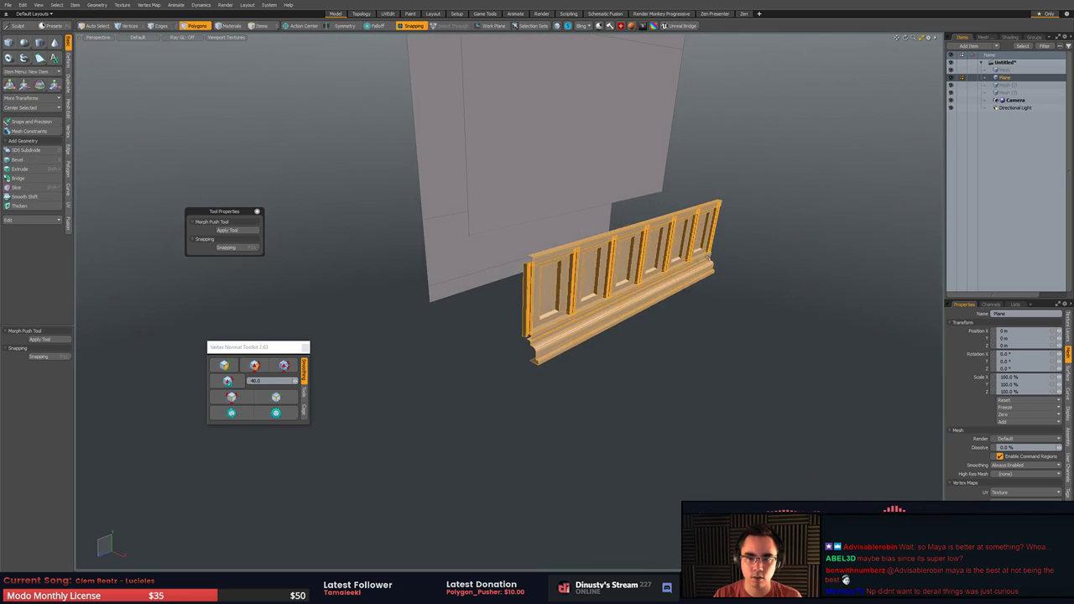
# - Switch to the Zen layout, clear the polygon selection and inspect the whole panelled section in Advanced shading
pyautogui.click(743, 14)
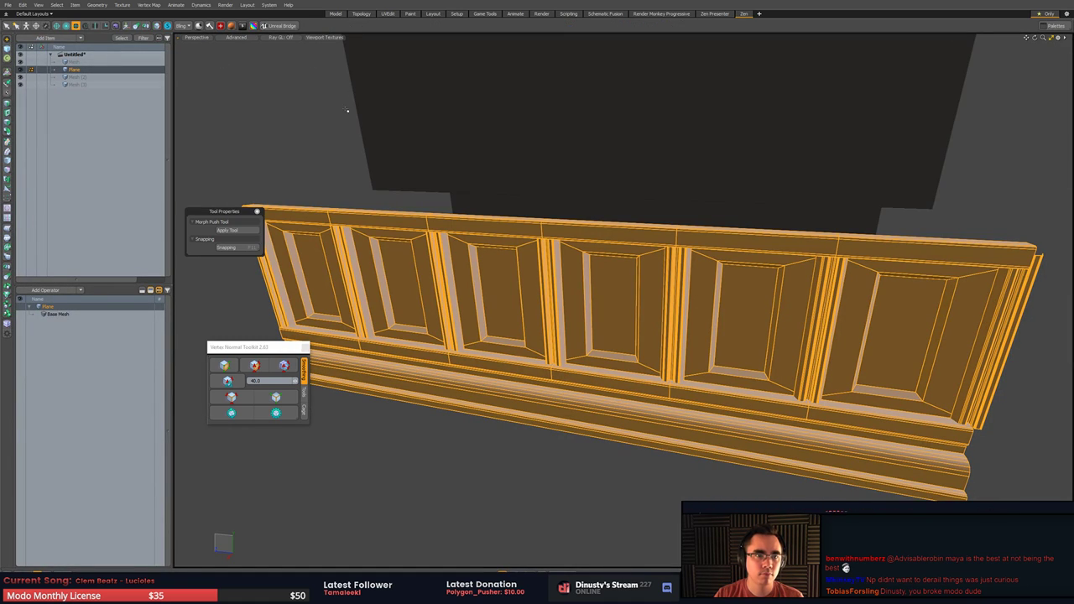
pyautogui.keyDown('alt'); pyautogui.moveTo(348, 110); pyautogui.dragTo(483, 132); pyautogui.keyUp('alt')
pyautogui.click(878, 106)
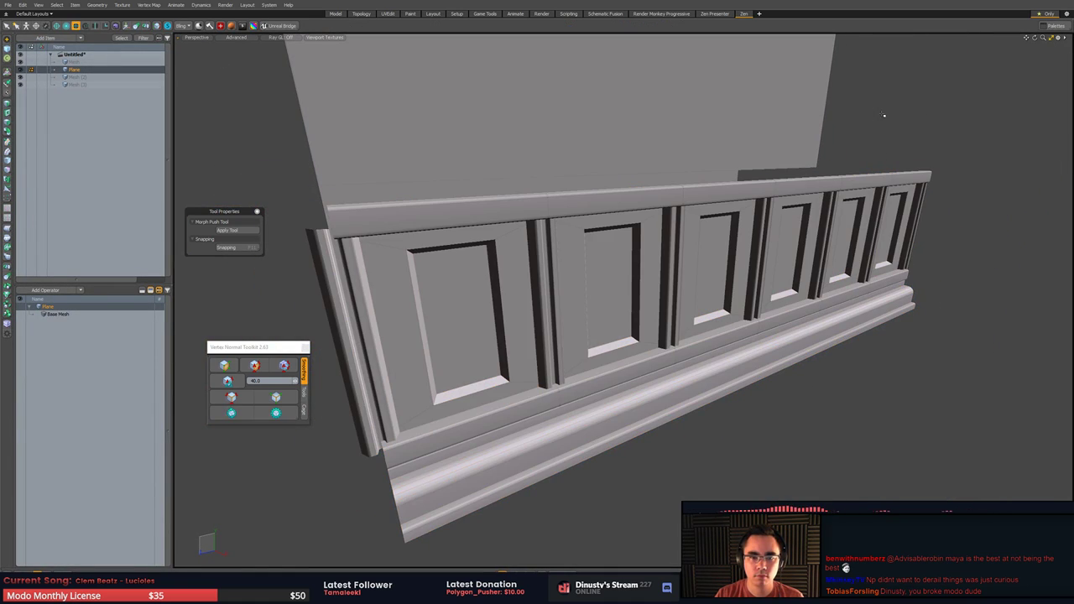
pyautogui.keyDown('alt'); pyautogui.moveTo(883, 115); pyautogui.dragTo(885, 139); pyautogui.keyUp('alt')
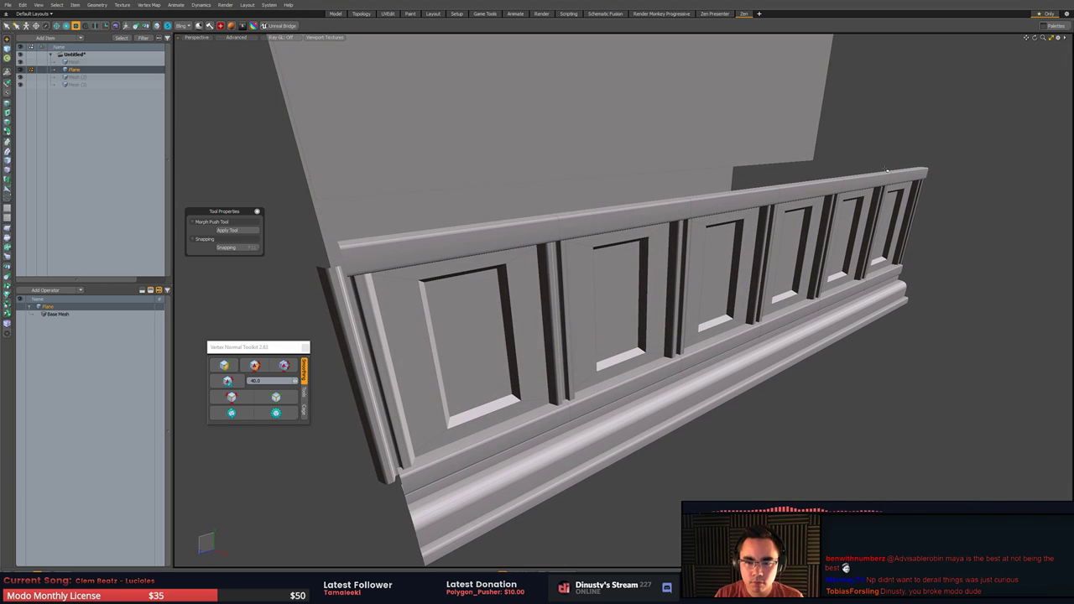
pyautogui.keyDown('ctrl'); pyautogui.keyDown('alt'); pyautogui.moveTo(865, 189); pyautogui.dragTo(844, 195); pyautogui.keyUp('alt'); pyautogui.keyUp('ctrl')
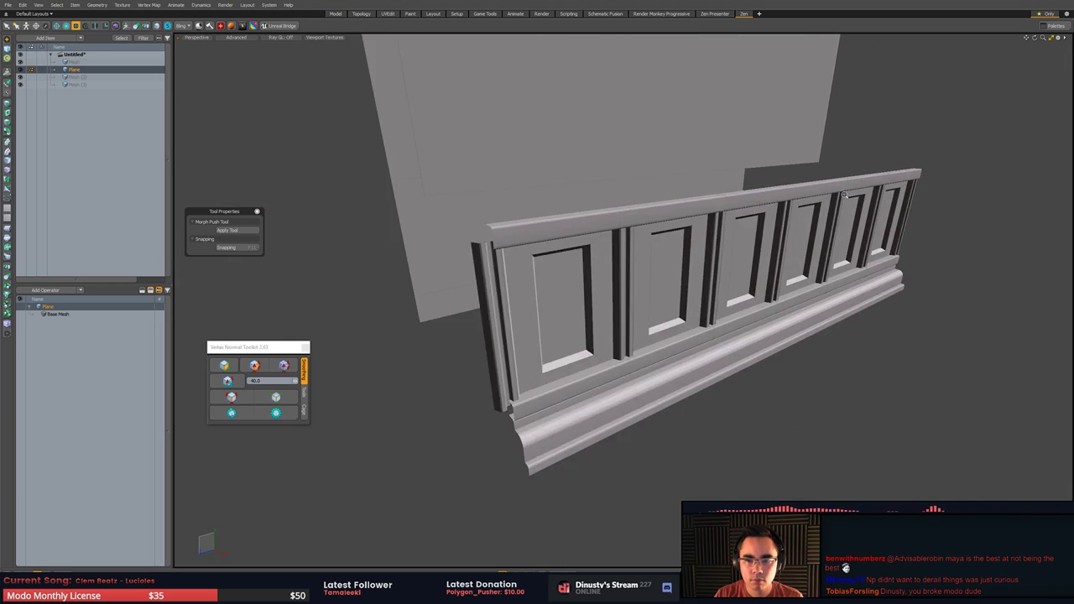
pyautogui.scroll(-2, 844, 195)
pyautogui.click(844, 195)
# - Close the viewport shading choices unchanged and save the scene in the Documents folder as trim
pyautogui.click(235, 38)
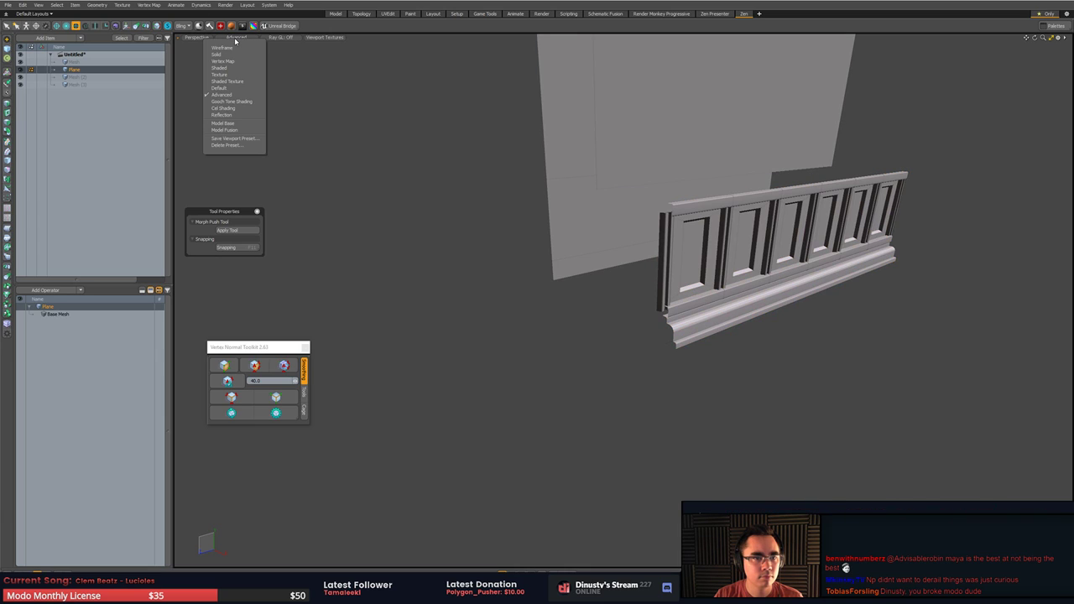
pyautogui.click(288, 56)
pyautogui.hotkey('ctrl', 's')
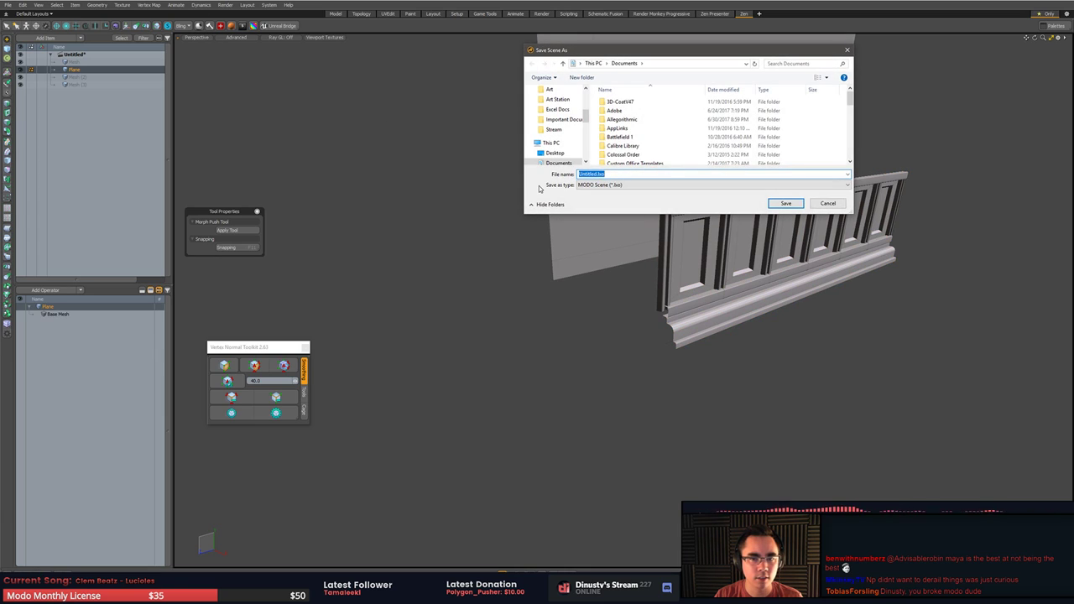
pyautogui.write('trime')
pyautogui.press('BackSpace')
pyautogui.press('Return')
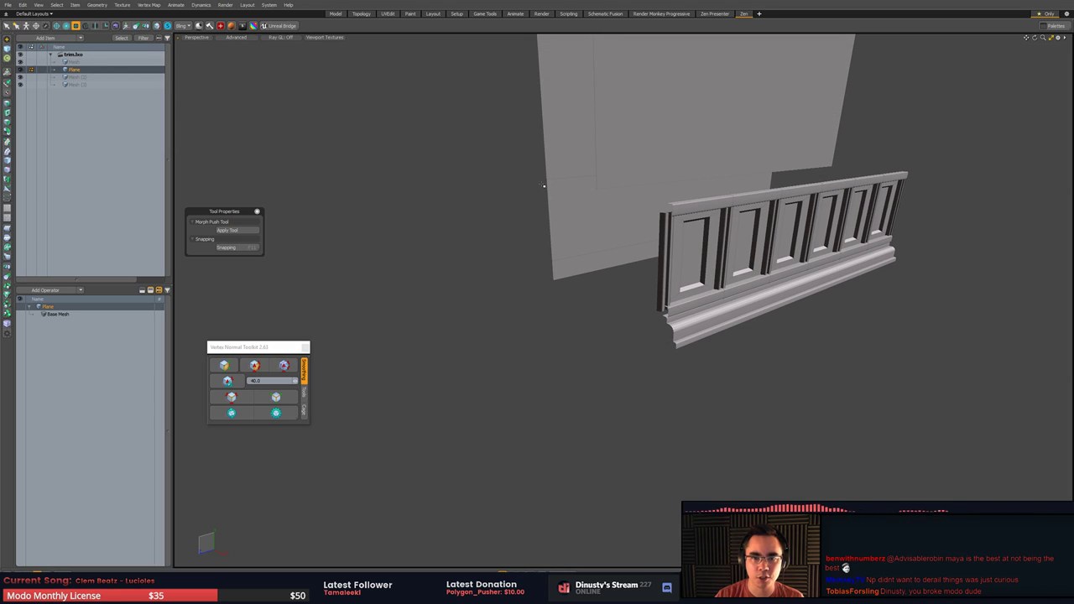
# - Set the viewport shading to Default
pyautogui.keyDown('alt'); pyautogui.keyDown('shift'); pyautogui.moveTo(678, 263); pyautogui.dragTo(619, 287); pyautogui.keyUp('shift'); pyautogui.keyUp('alt')
pyautogui.click(222, 38)
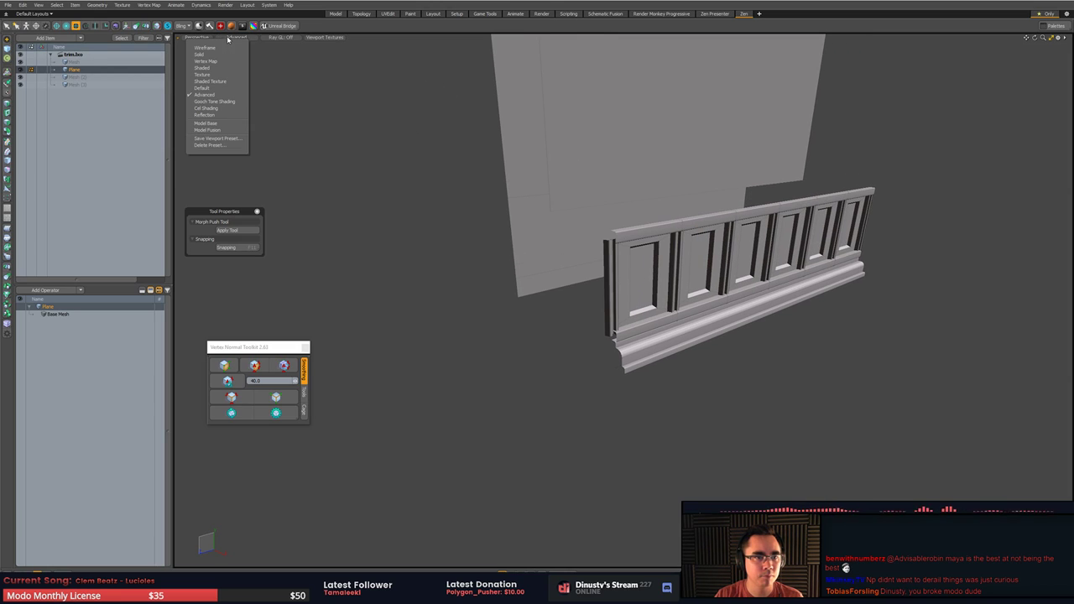
pyautogui.click(231, 38)
pyautogui.click(235, 38)
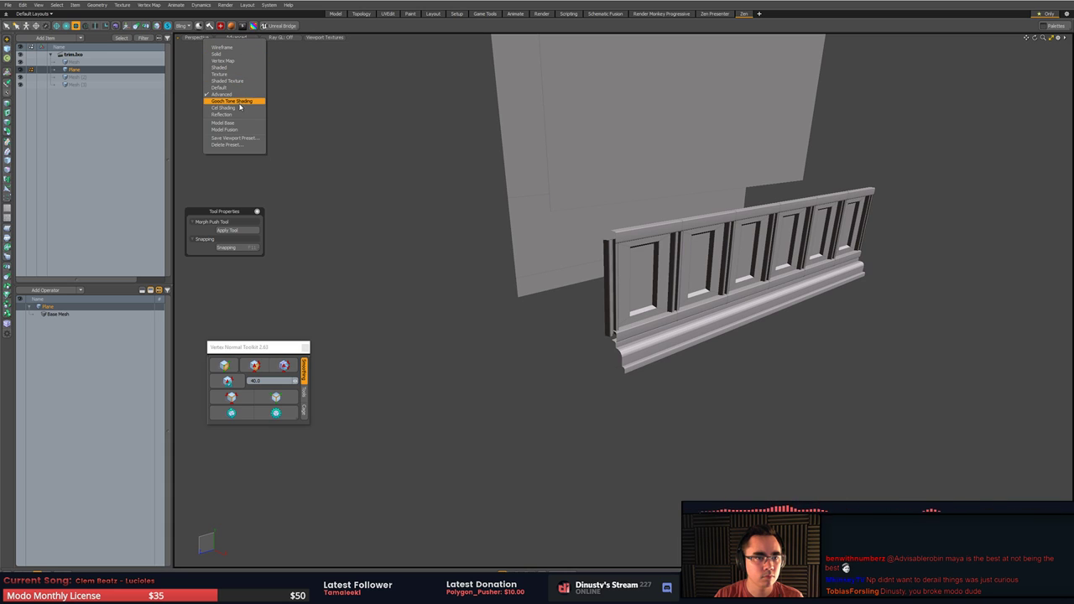
pyautogui.click(219, 87)
# - Move the polygons of the panelling, trims and baseboard out of the Plane item into a new mesh item of their own
pyautogui.keyDown('alt'); pyautogui.moveTo(394, 215); pyautogui.dragTo(760, 286); pyautogui.keyUp('alt')
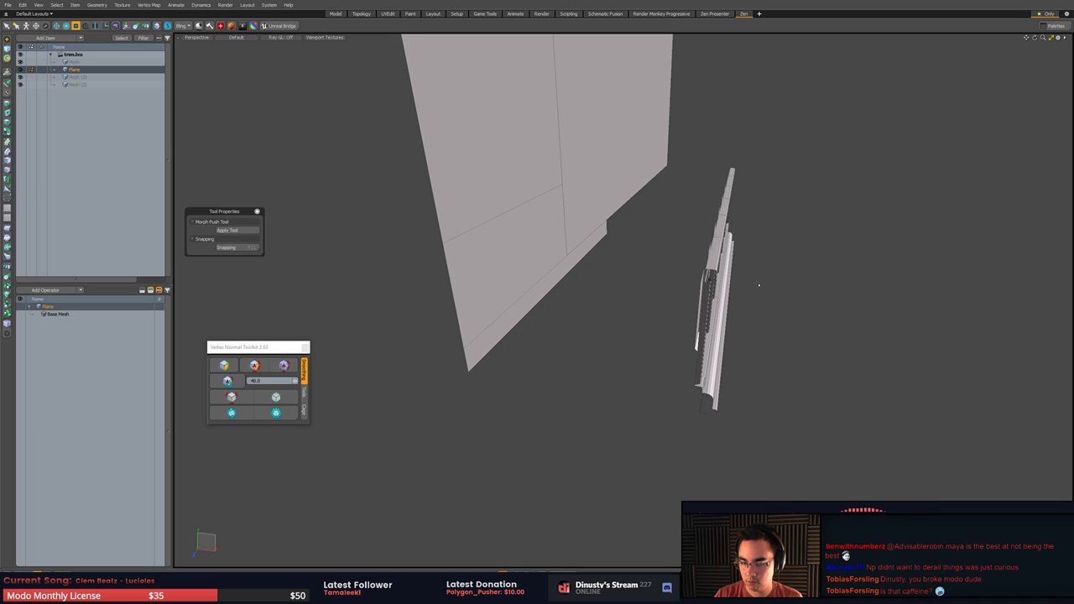
pyautogui.moveTo(759, 285)
pyautogui.keyDown('alt'); pyautogui.mouseDown()
pyautogui.moveTo(658, 268)
pyautogui.moveTo(760, 257)
pyautogui.moveTo(806, 232)
pyautogui.moveTo(685, 251)
pyautogui.moveTo(759, 276)
pyautogui.mouseUp(); pyautogui.keyUp('alt')
pyautogui.press('5')
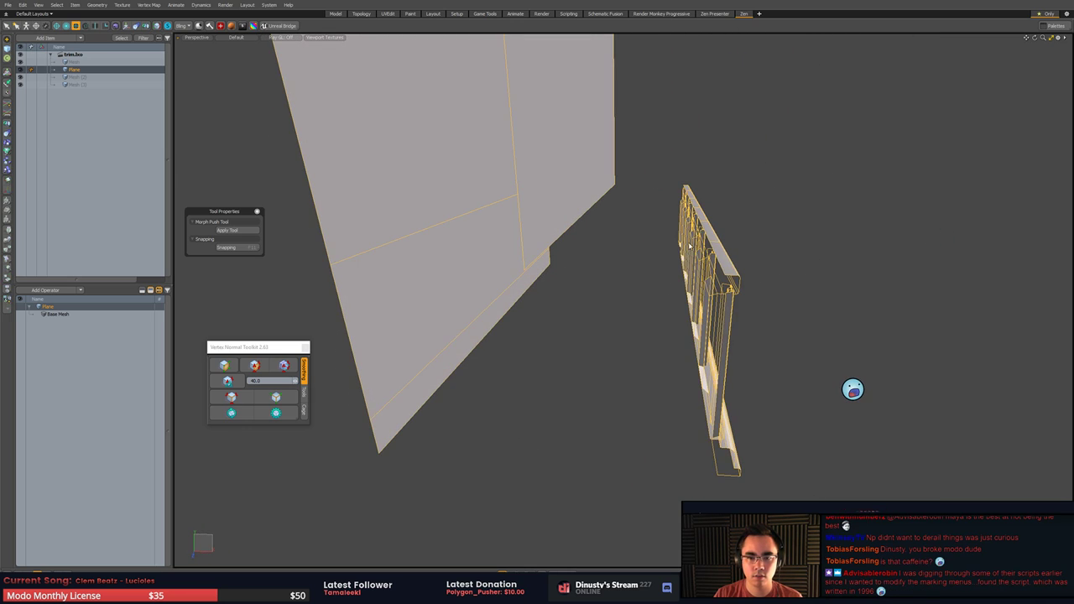
pyautogui.moveTo(683, 163)
pyautogui.mouseDown(button='right')
pyautogui.moveTo(652, 450)
pyautogui.moveTo(763, 136)
pyautogui.mouseUp(button='right')
pyautogui.press('Delete')
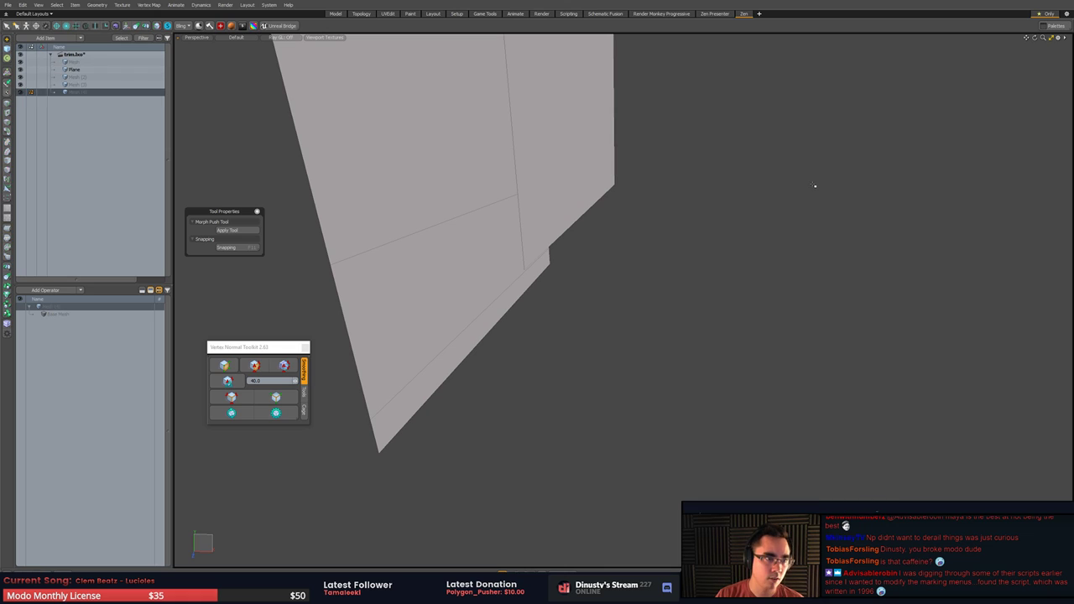
pyautogui.hotkey('ctrl', 'z')
pyautogui.press('5')
pyautogui.keyDown('alt'); pyautogui.moveTo(814, 243); pyautogui.dragTo(773, 246); pyautogui.keyUp('alt')
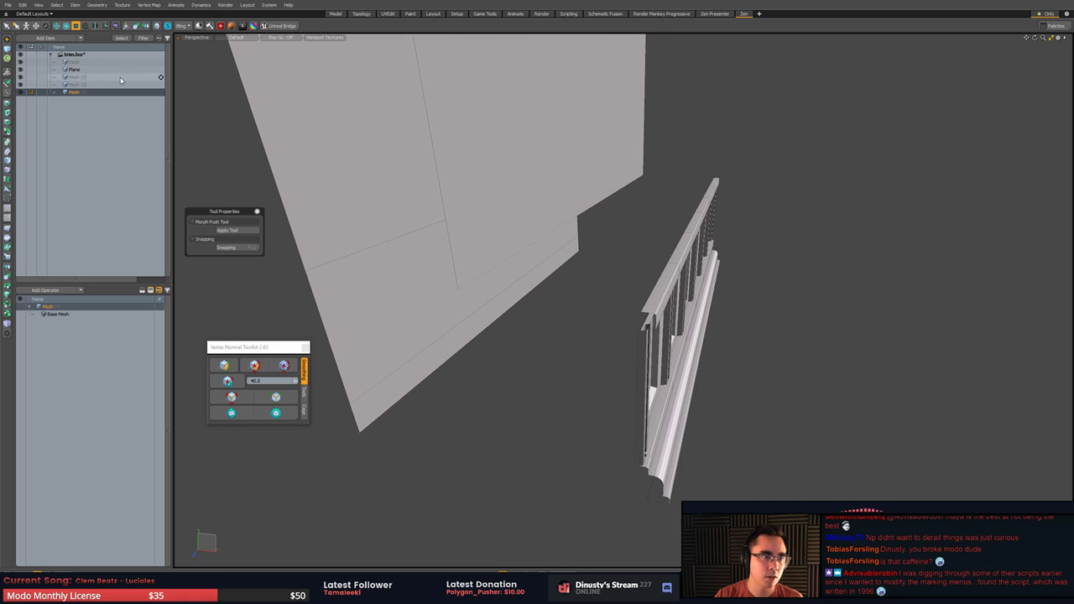
# - Delete the three old mesh items, keeping only the Plane and the new panelling mesh
pyautogui.click(74, 79)
pyautogui.press('Delete')
pyautogui.click(78, 85)
pyautogui.click(76, 79)
pyautogui.press('Delete')
pyautogui.click(77, 63)
pyautogui.press('Delete')
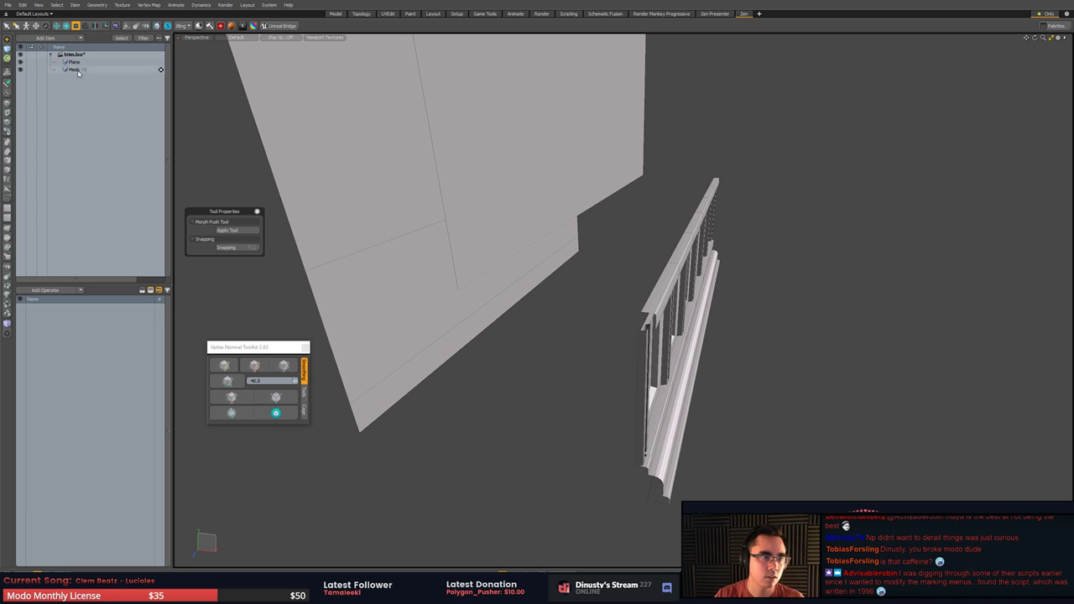
# - Select the panelling mesh and assign a new material named Bevel to its polygons
pyautogui.click(78, 72)
pyautogui.keyDown('alt'); pyautogui.moveTo(855, 244); pyautogui.dragTo(933, 191); pyautogui.keyUp('alt')
pyautogui.doubleClick(750, 226)
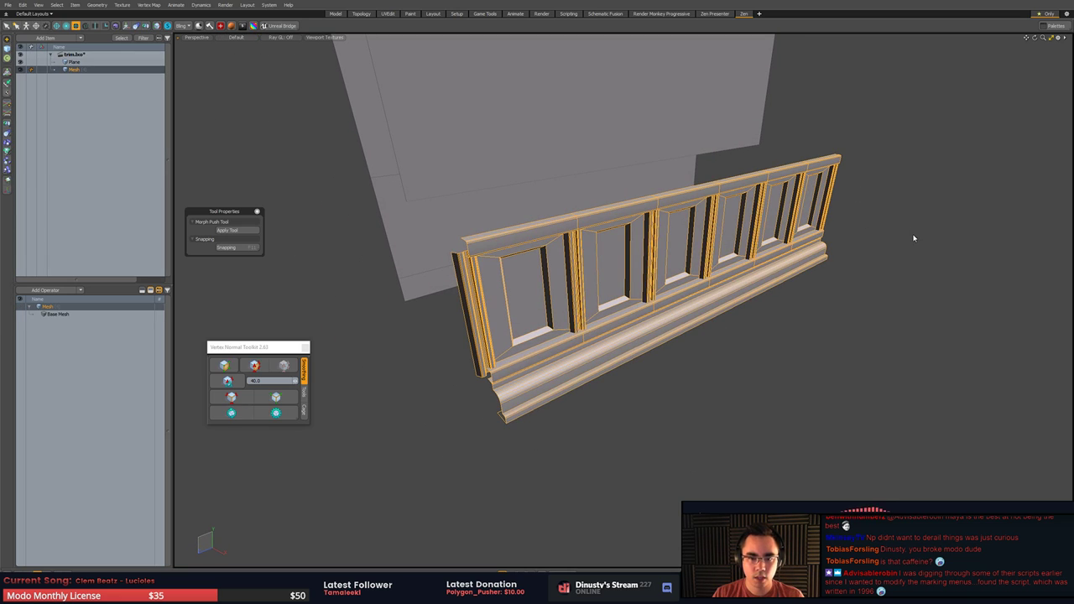
pyautogui.press('m')
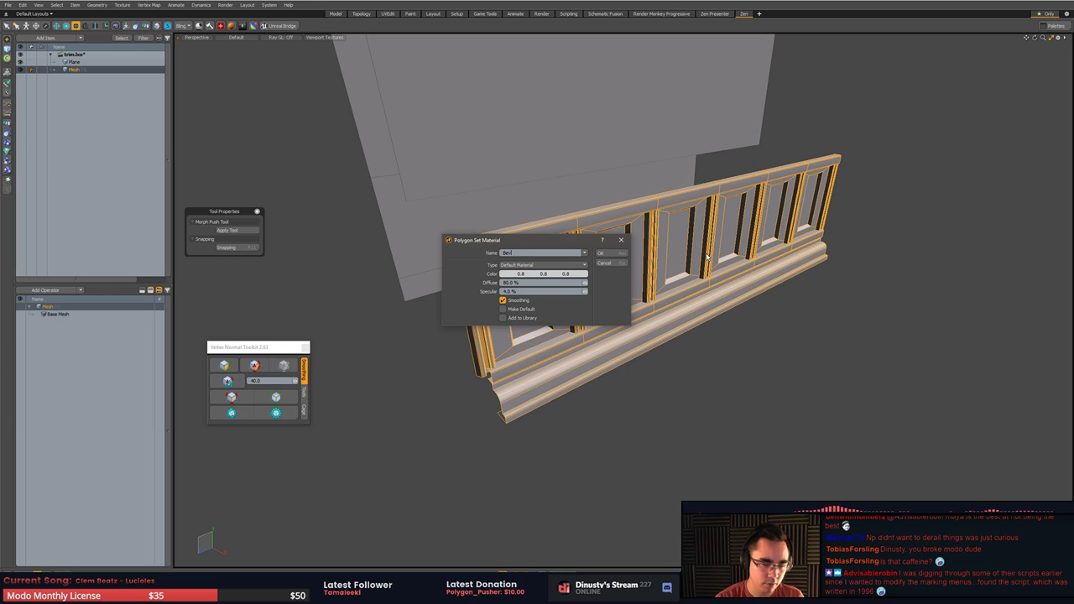
pyautogui.press('Return')
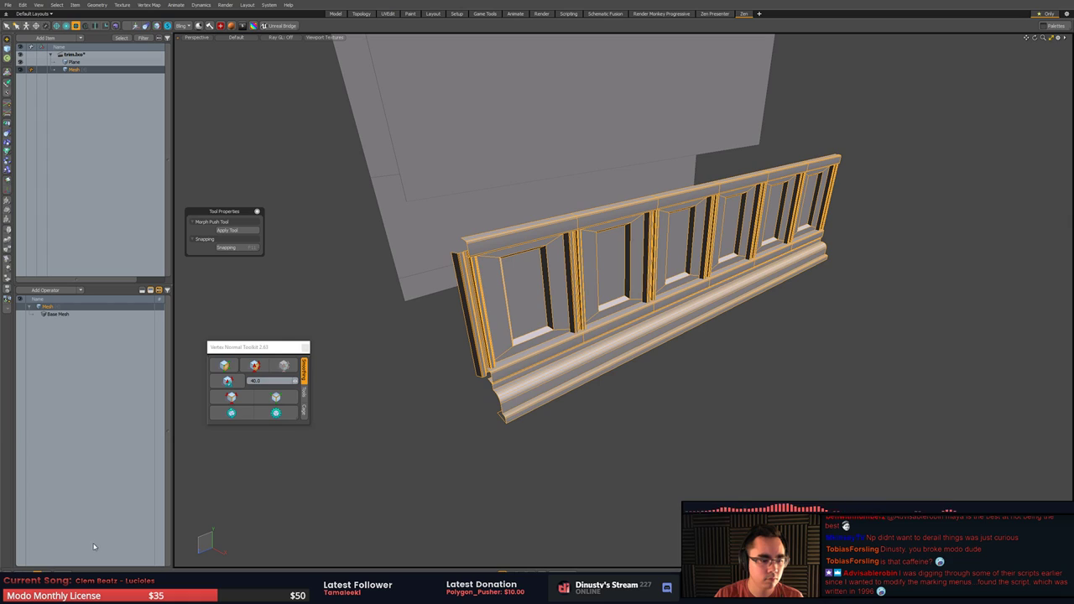
# - Show the shader tree, select the material inside the Bevel group and open its properties with the extra smoothing and rounded edge settings
pyautogui.click(28, 573)
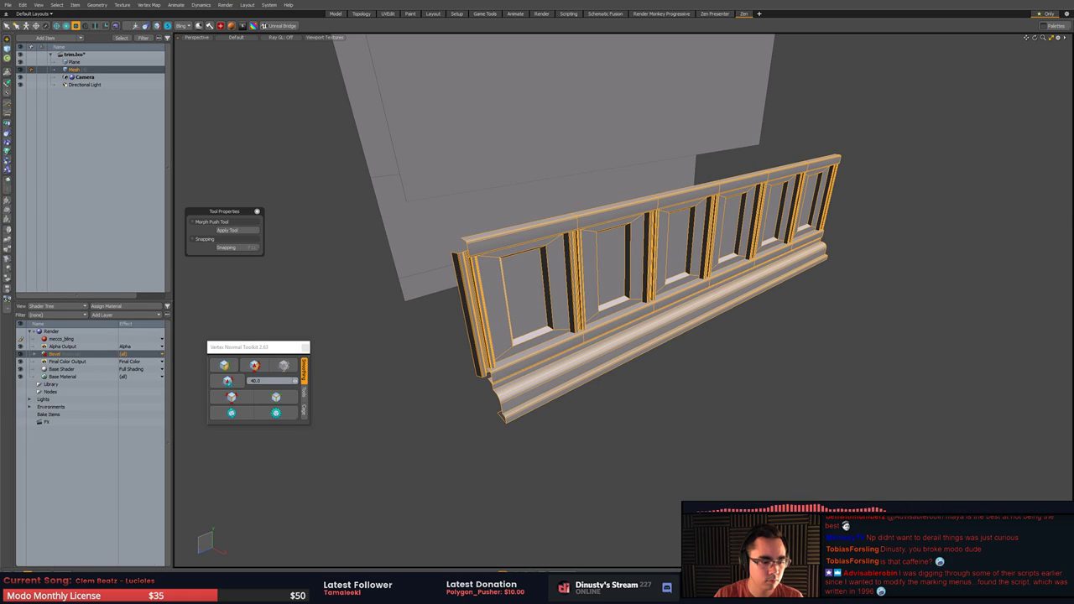
pyautogui.click(35, 354)
pyautogui.click(67, 363)
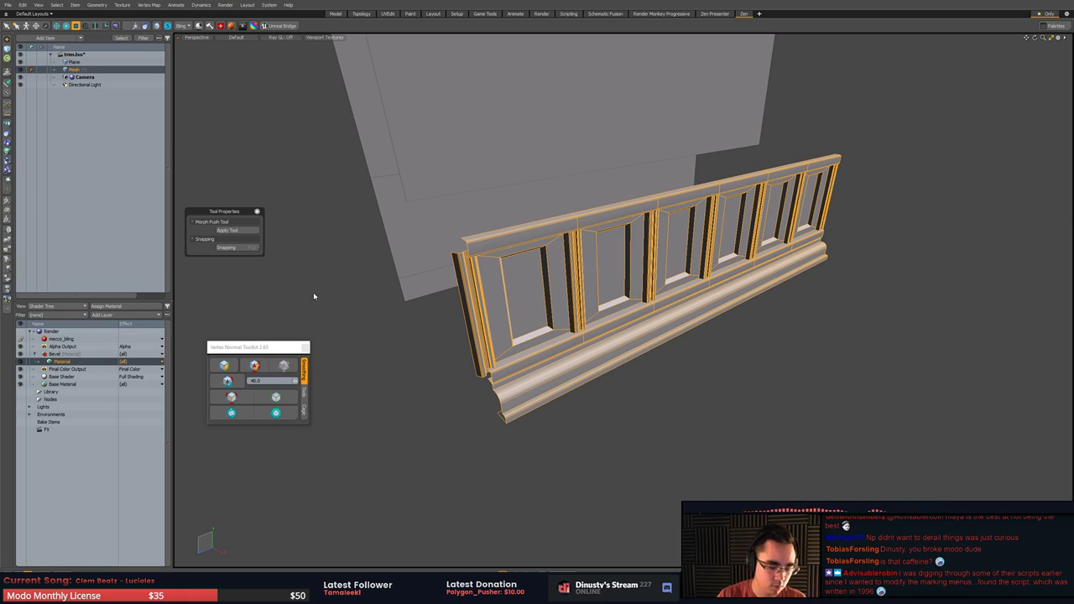
pyautogui.press('h')
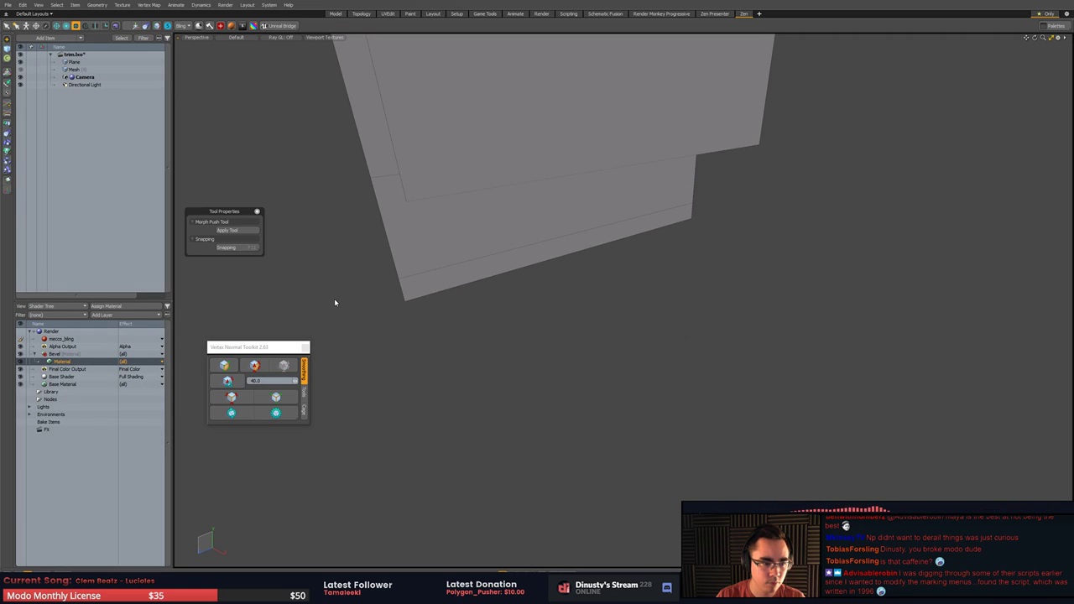
pyautogui.press('u')
pyautogui.keyDown('alt'); pyautogui.moveTo(343, 325); pyautogui.dragTo(357, 316); pyautogui.keyUp('alt')
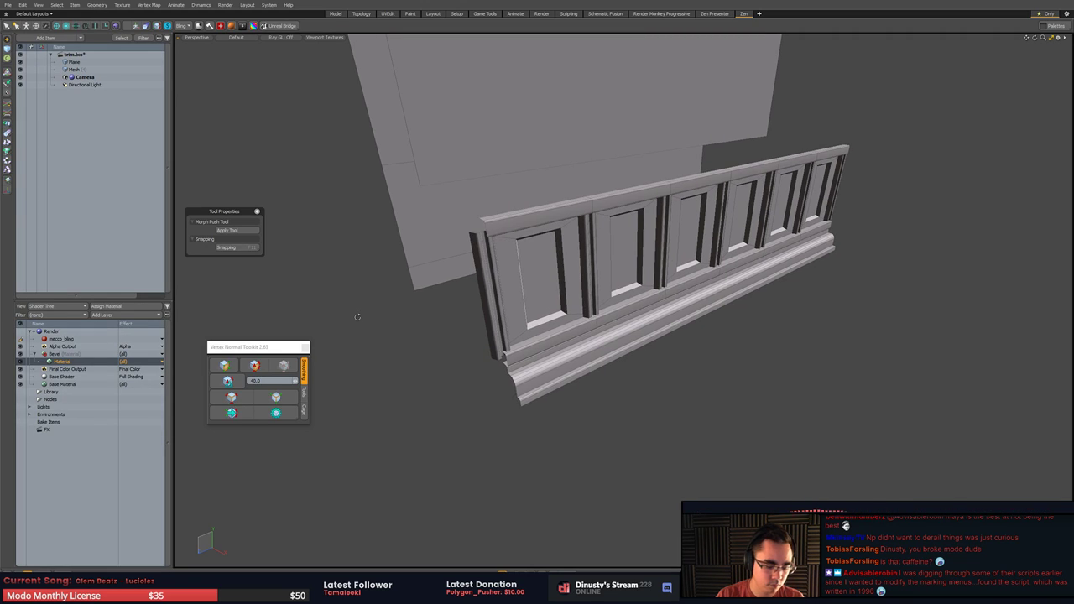
pyautogui.press('space')
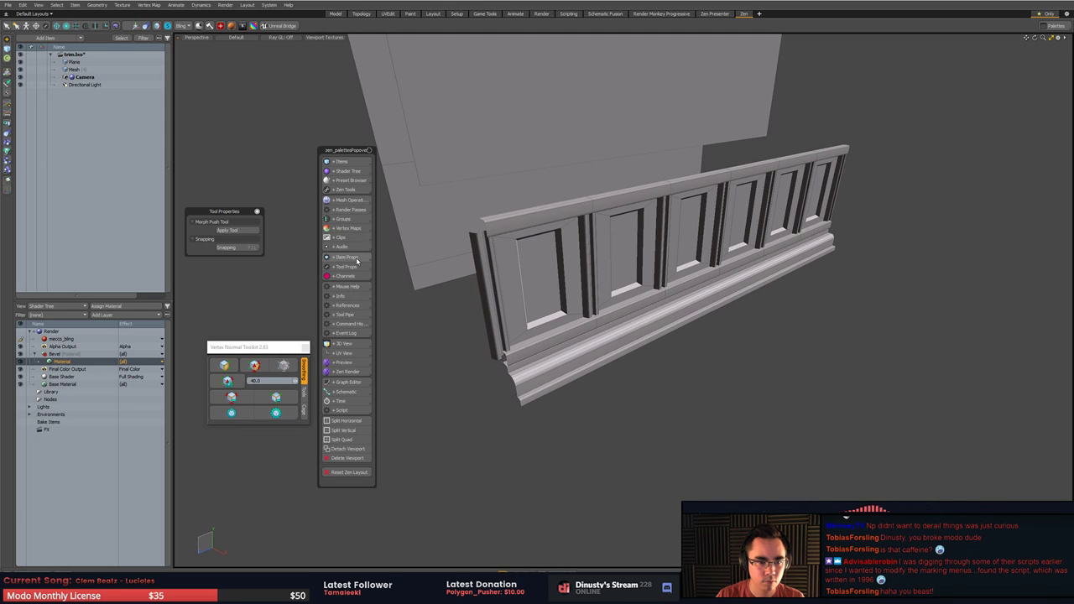
pyautogui.click(356, 259)
pyautogui.click(997, 338)
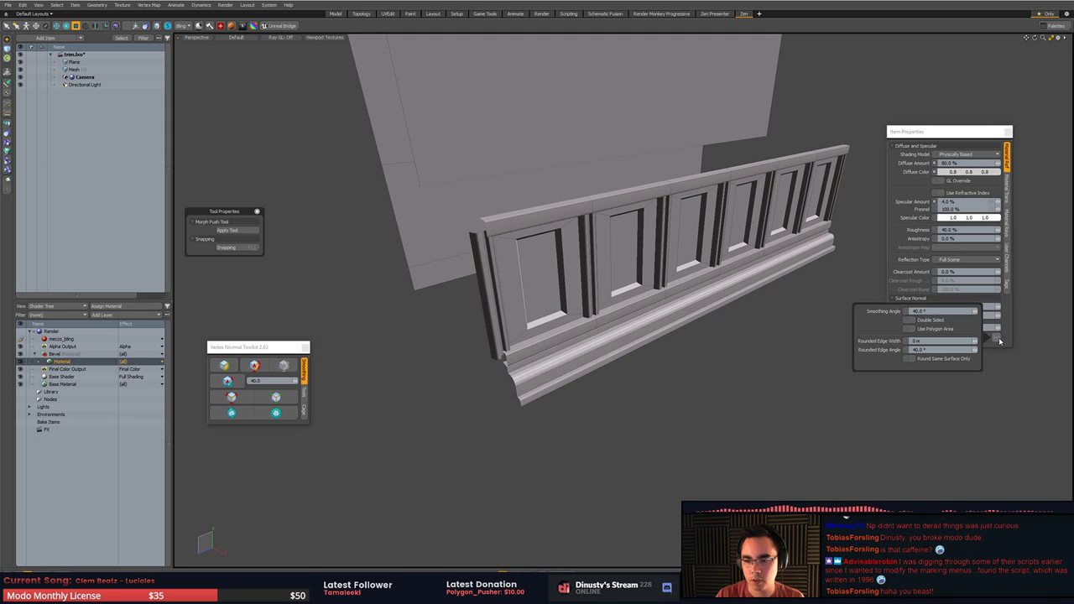
pyautogui.keyDown('alt'); pyautogui.moveTo(800, 335); pyautogui.dragTo(703, 280); pyautogui.keyUp('alt')
# - Hide the Plane item, set the viewport's Ray GL to Full and inspect the panelling's rendered shading
pyautogui.click(20, 62)
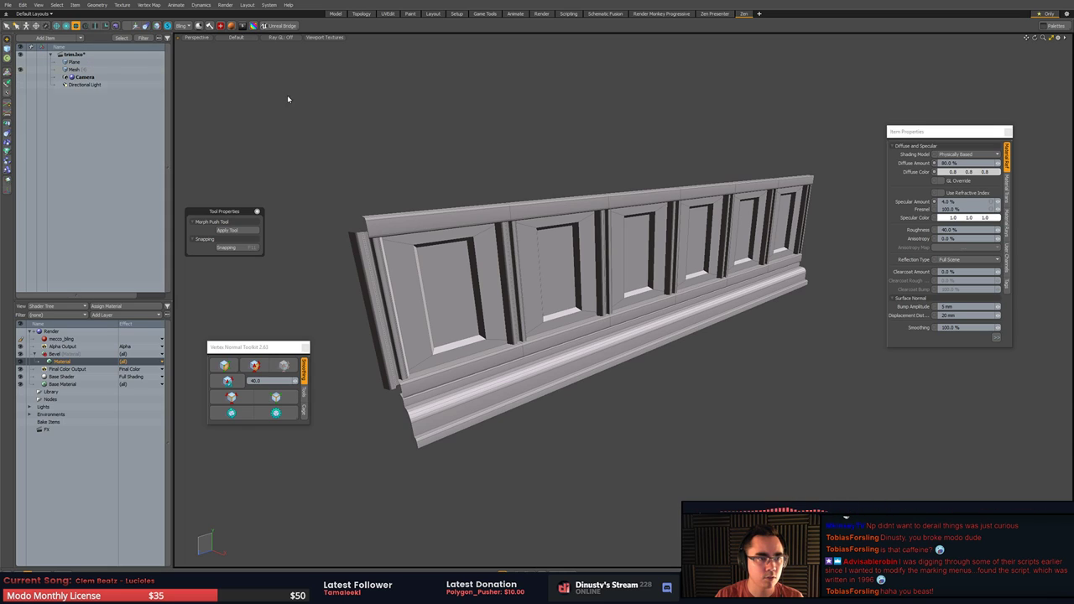
pyautogui.click(238, 39)
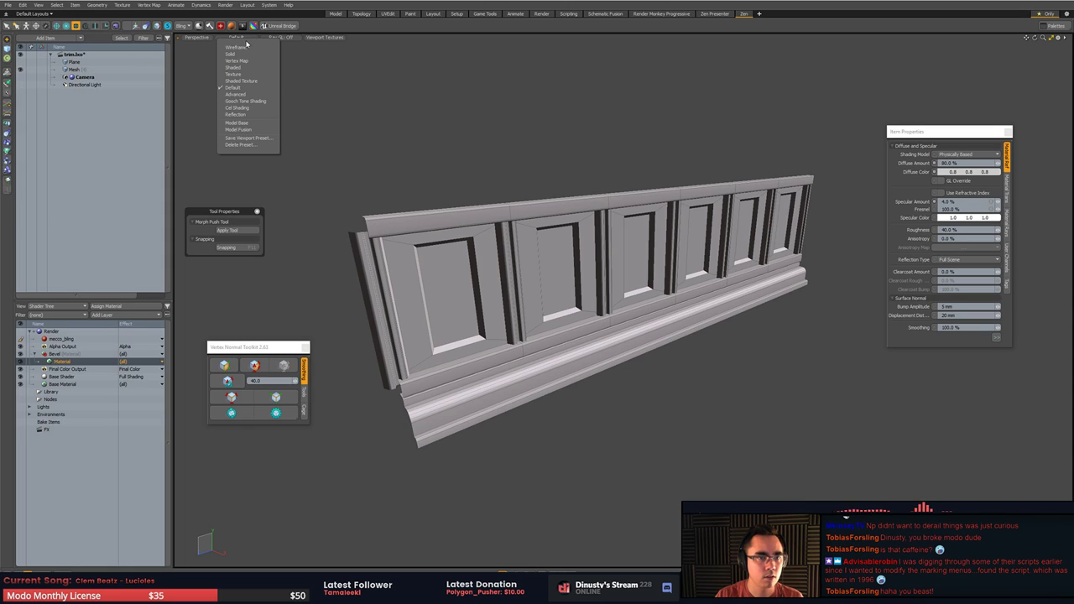
pyautogui.click(290, 38)
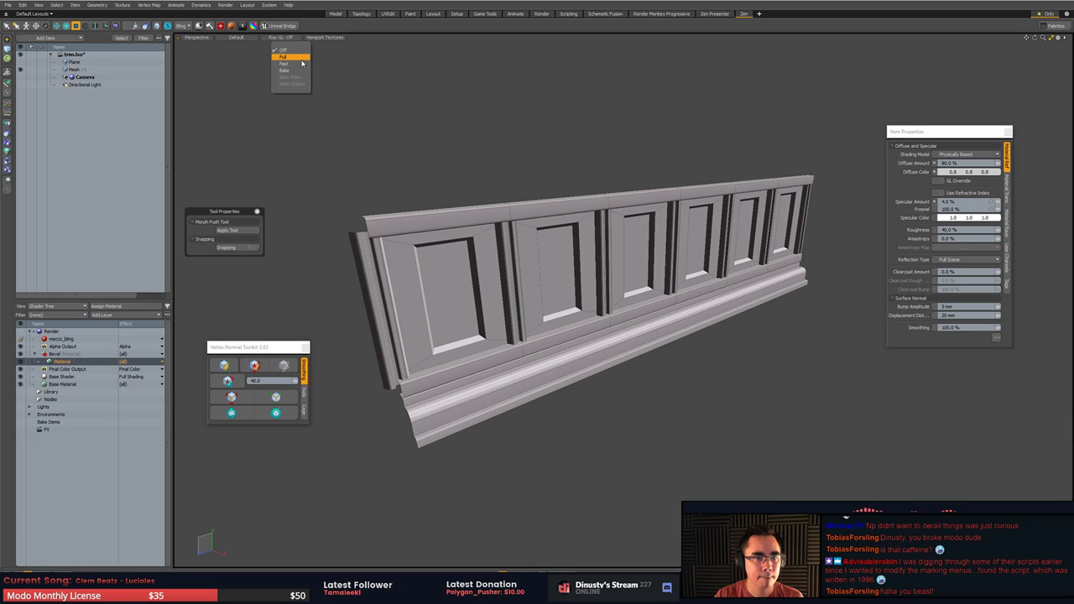
pyautogui.click(285, 56)
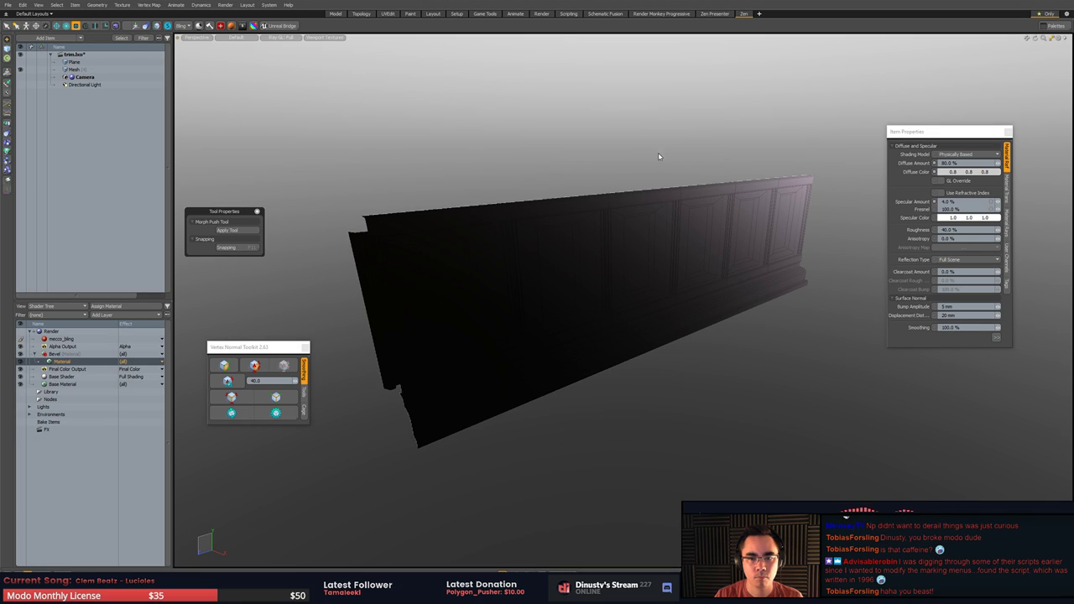
pyautogui.keyDown('alt'); pyautogui.moveTo(657, 151); pyautogui.dragTo(676, 167); pyautogui.keyUp('alt')
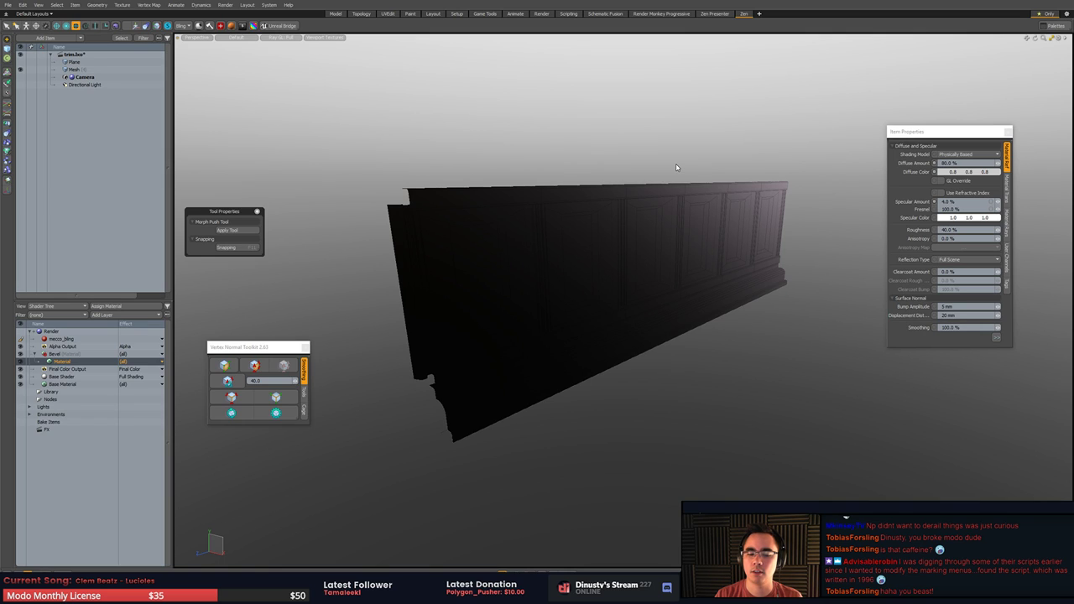
pyautogui.keyDown('alt'); pyautogui.moveTo(676, 167); pyautogui.dragTo(567, 162); pyautogui.keyUp('alt')
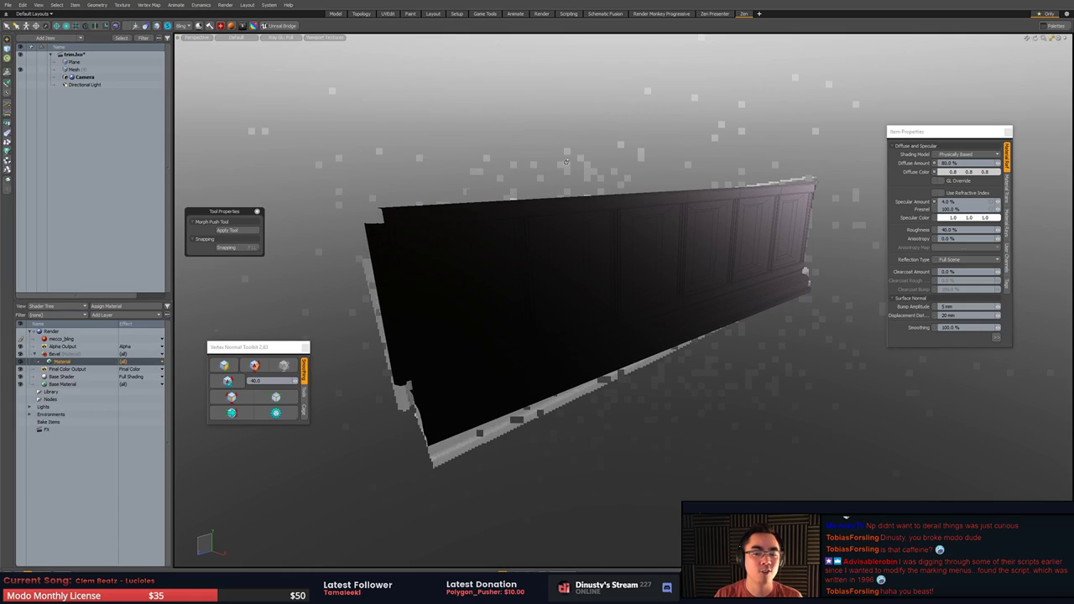
# - Quit Modo with the scene changes saved, restart it and dismiss the intro window
pyautogui.click(1062, 2)
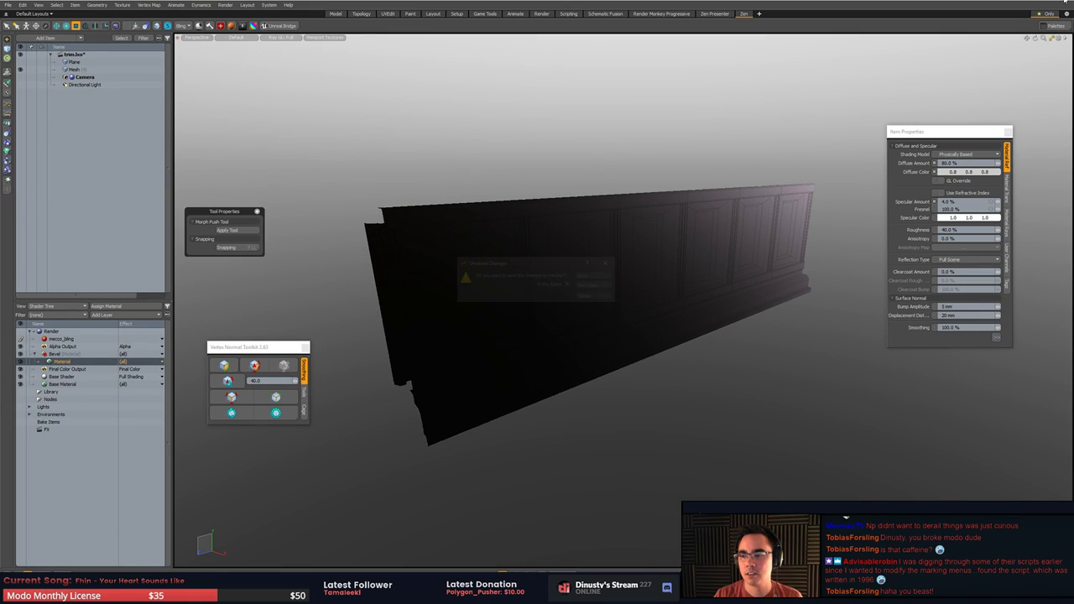
pyautogui.click(609, 281)
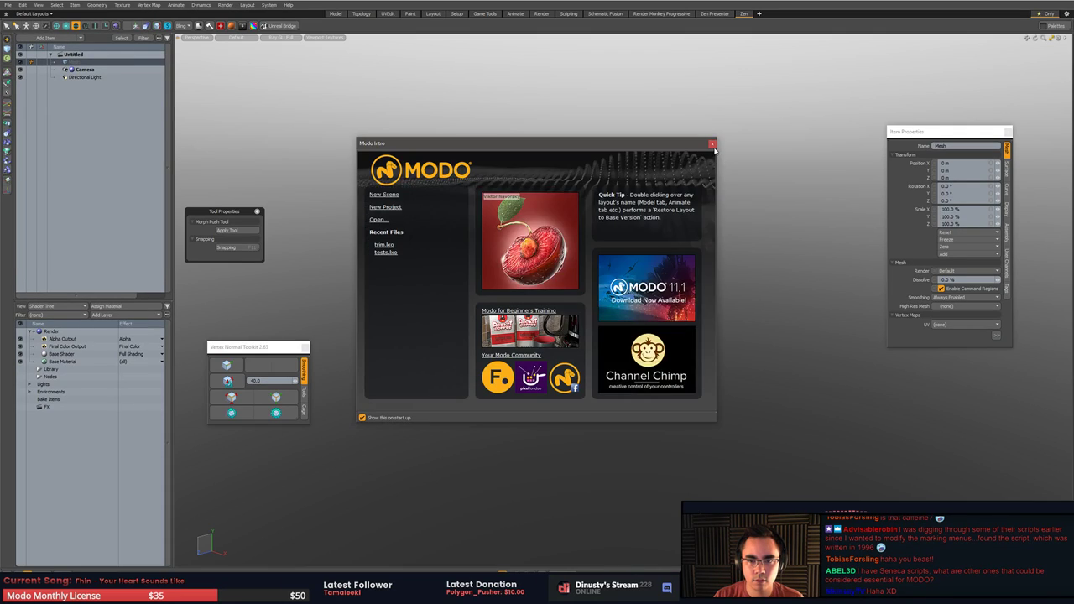
pyautogui.click(712, 145)
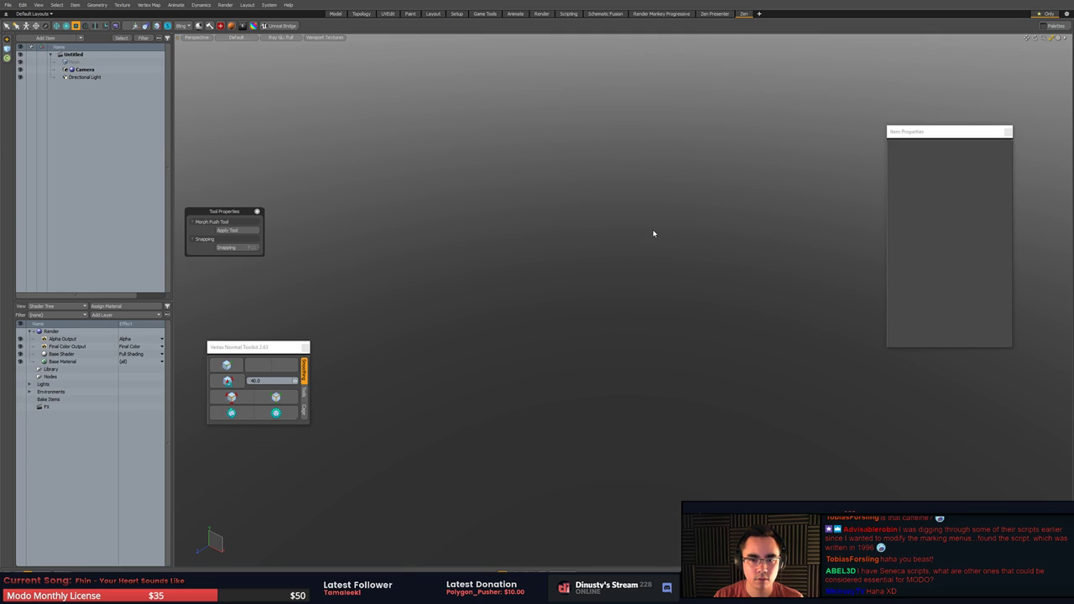
# - Reopen the trim.lxo scene from the recently used files
pyautogui.click(9, 5)
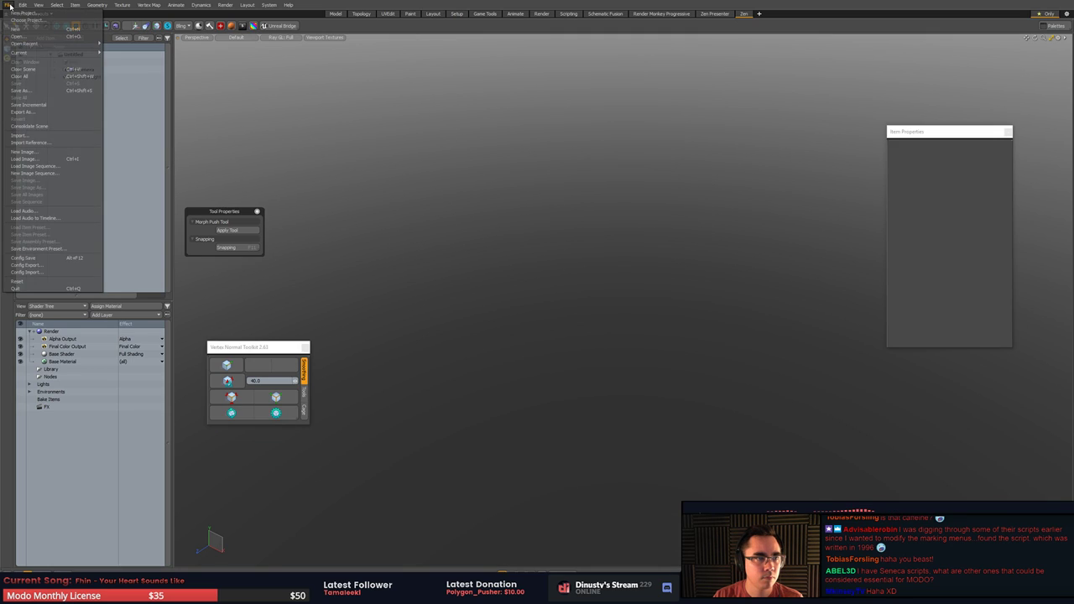
pyautogui.moveTo(50, 44)
pyautogui.click(132, 44)
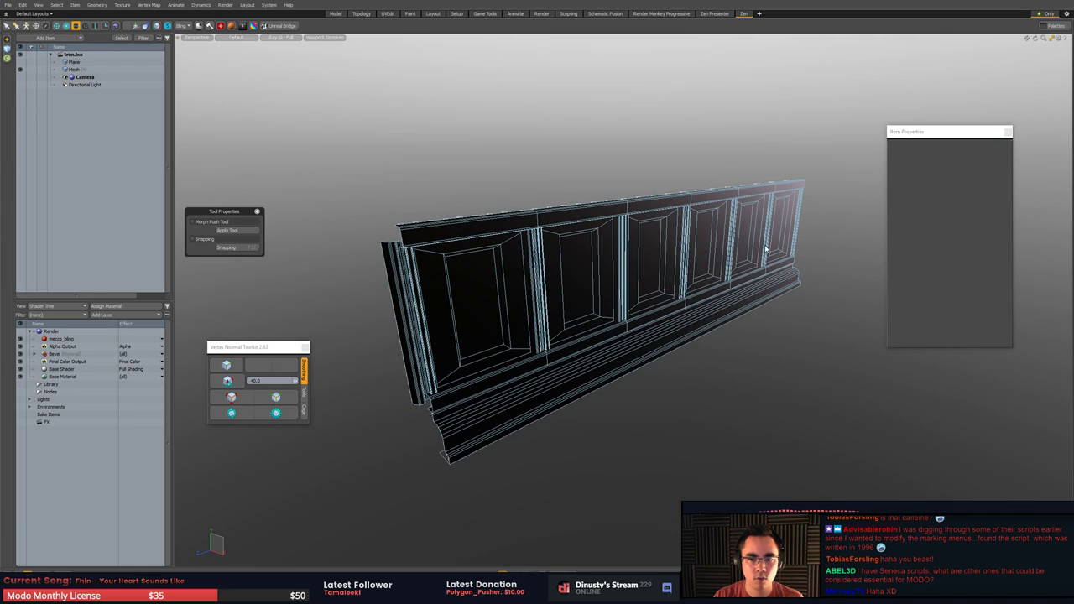
# - Select the panelling mesh and examine its vertex maps, expanding the weight, UV, morph, particle and other map groups
pyautogui.click(276, 413)
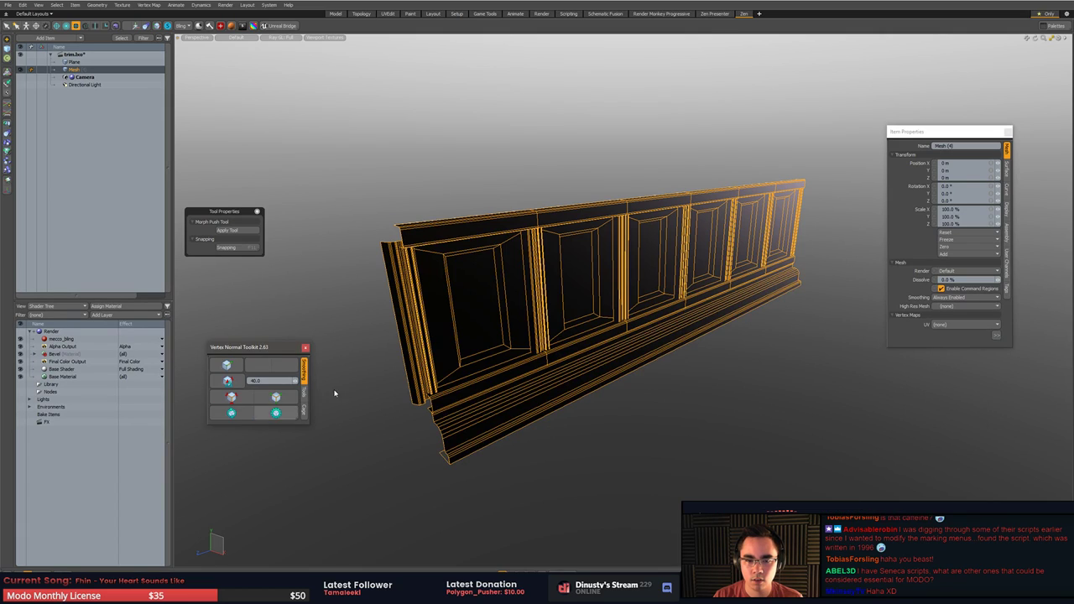
pyautogui.click(482, 356)
pyautogui.click(484, 357)
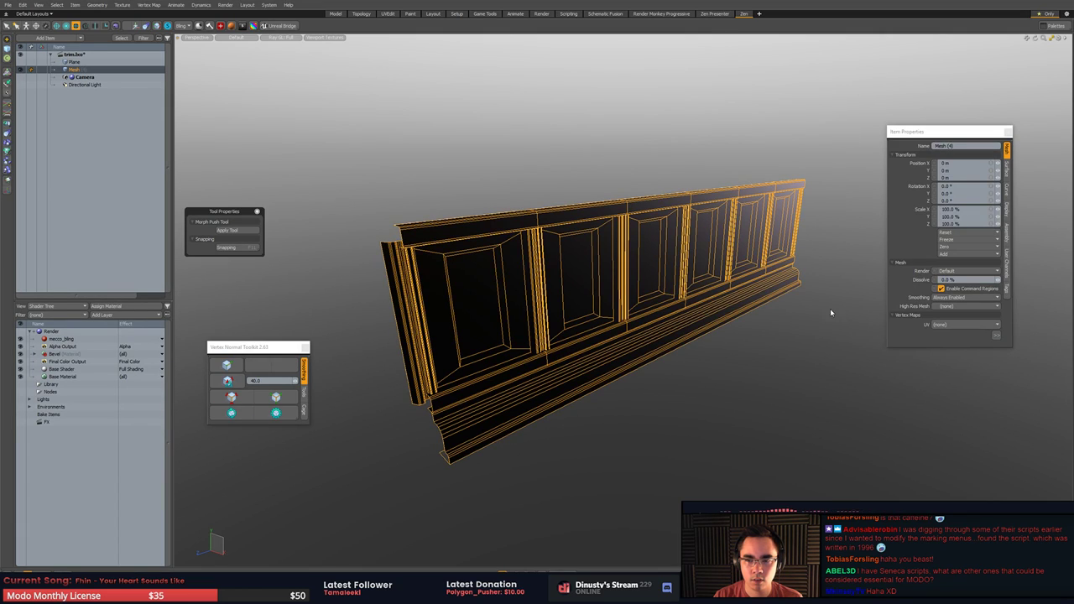
pyautogui.press('`')
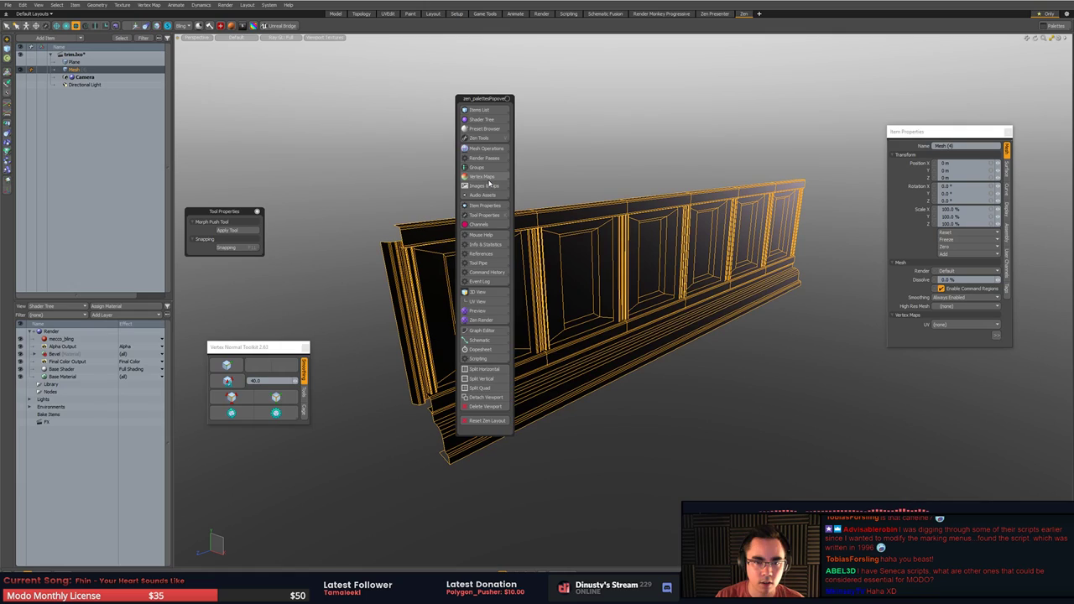
pyautogui.click(487, 179)
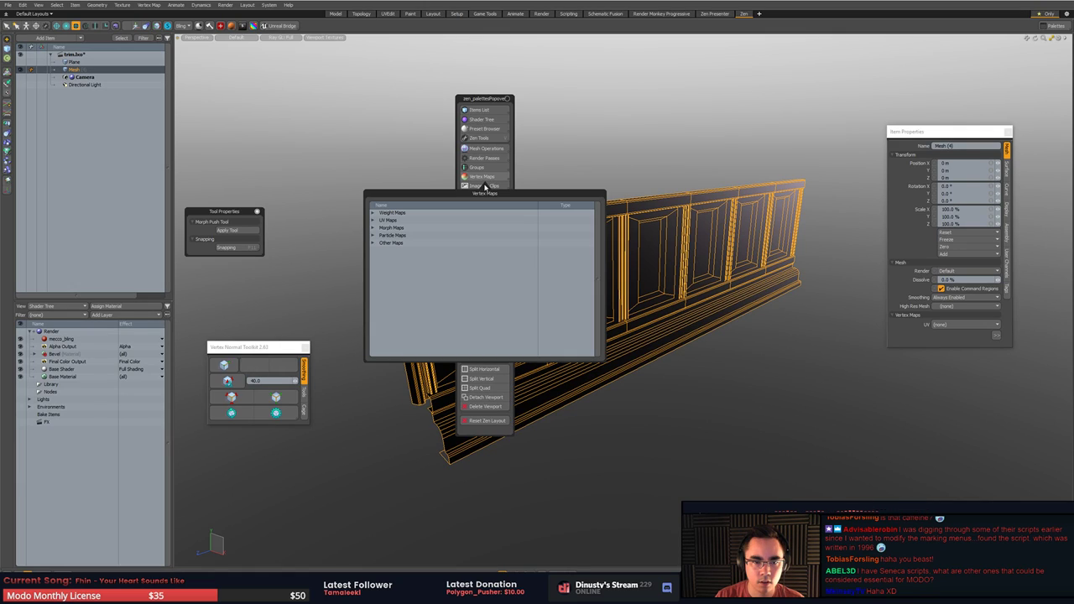
pyautogui.click(374, 241)
pyautogui.click(373, 235)
pyautogui.click(373, 227)
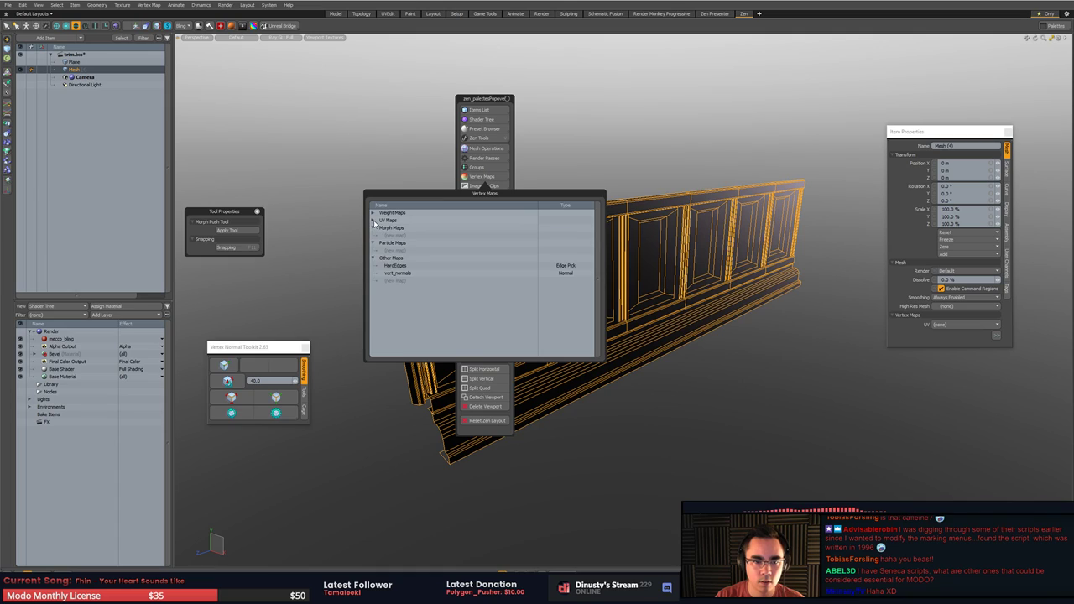
pyautogui.click(373, 220)
pyautogui.click(374, 212)
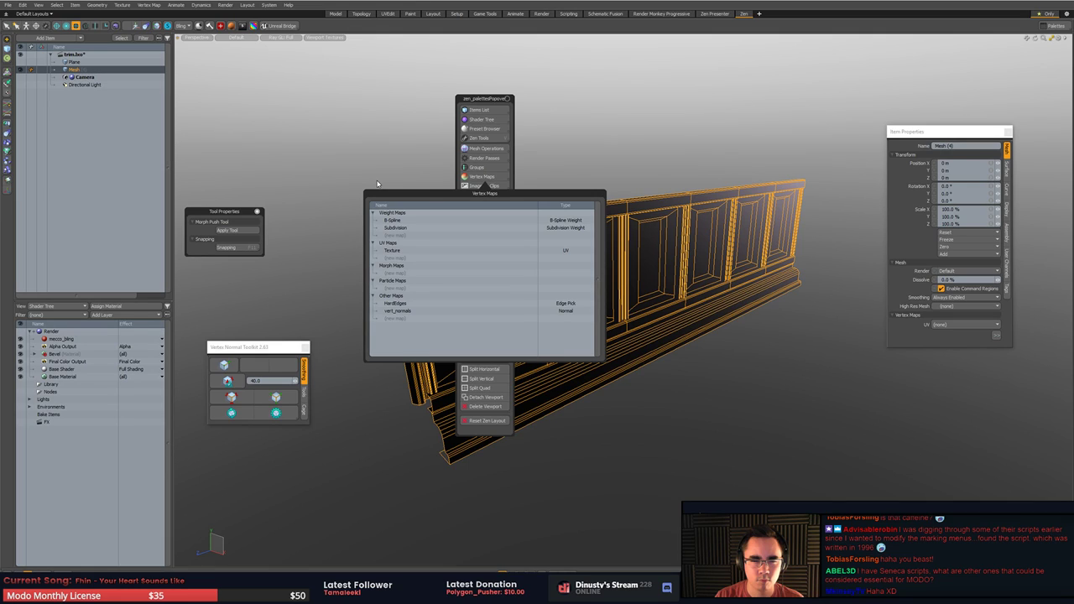
# - Remove mecco_bling from the shader tree and clear the mesh selection
pyautogui.hotkey('ctrl', 'z')
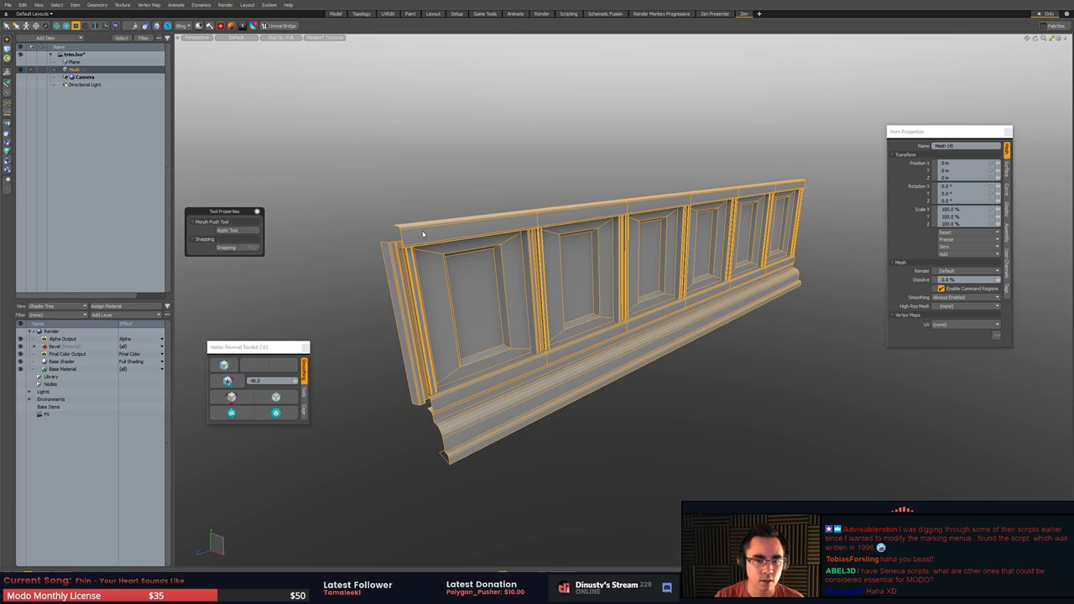
pyautogui.click(593, 191)
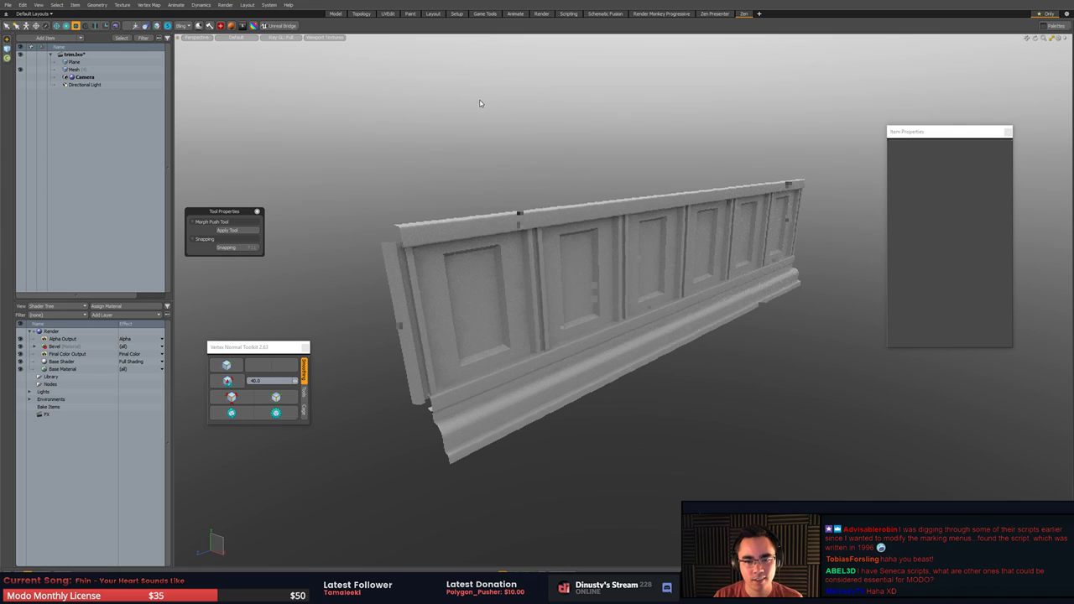
# - Clear the panelling mesh selection and close the item properties window
pyautogui.moveTo(480, 102)
pyautogui.keyDown('alt'); pyautogui.mouseDown()
pyautogui.moveTo(493, 166)
pyautogui.moveTo(726, 148)
pyautogui.mouseUp(); pyautogui.keyUp('alt')
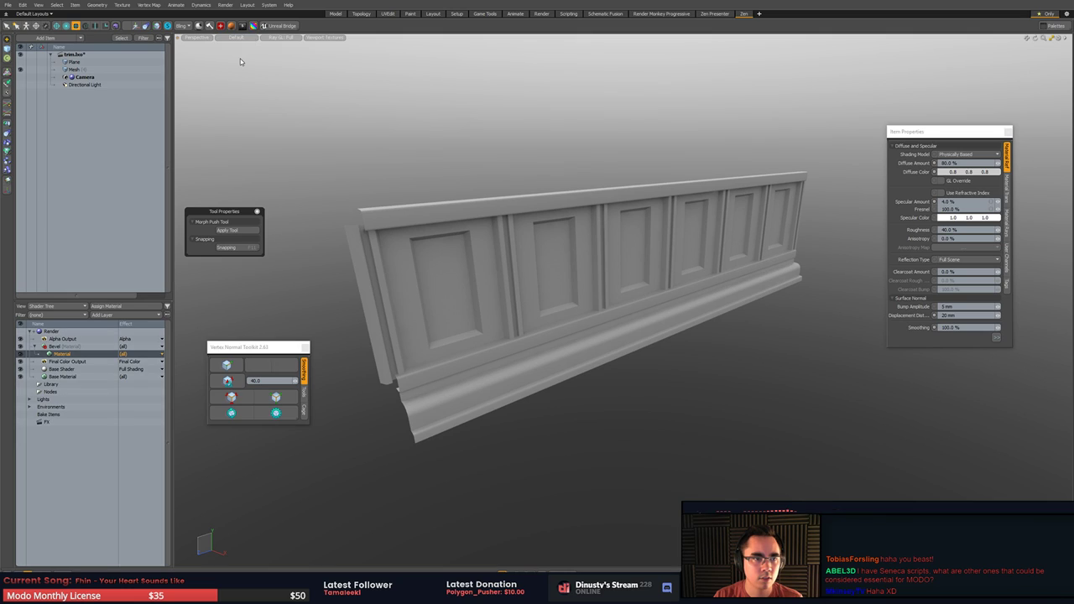
pyautogui.click(208, 29)
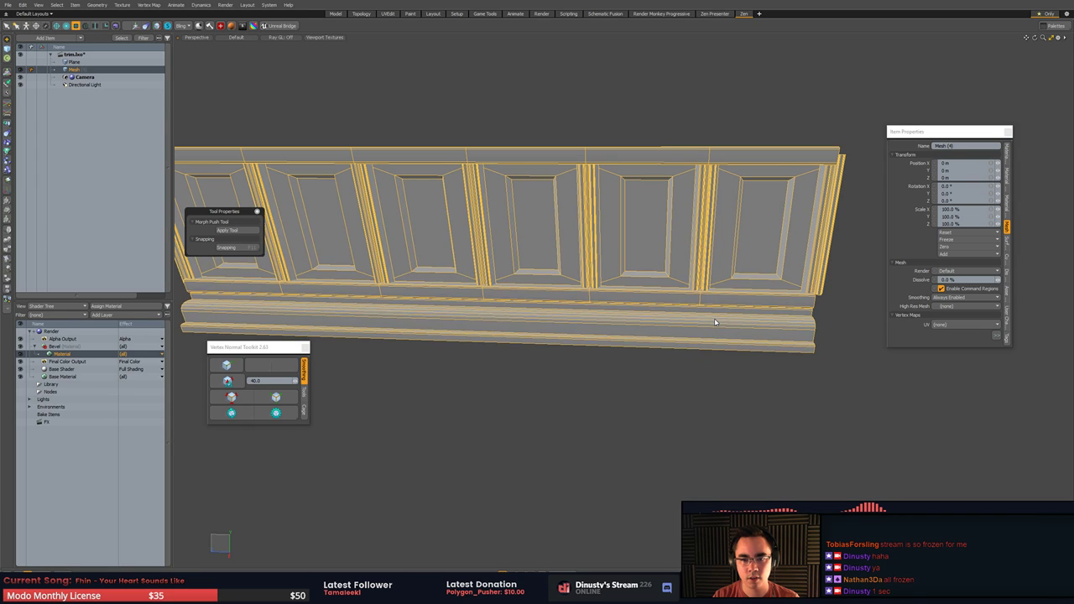
pyautogui.moveTo(714, 321)
pyautogui.keyDown('alt'); pyautogui.mouseDown()
pyautogui.moveTo(727, 326)
pyautogui.moveTo(707, 321)
pyautogui.moveTo(712, 339)
pyautogui.mouseUp(); pyautogui.keyUp('alt')
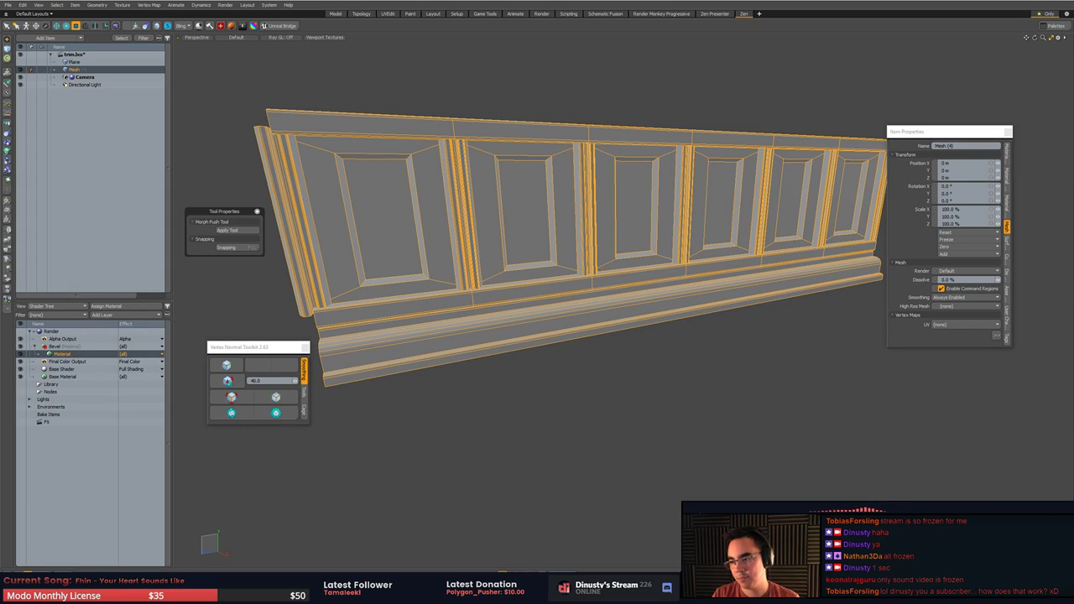
pyautogui.click(878, 289)
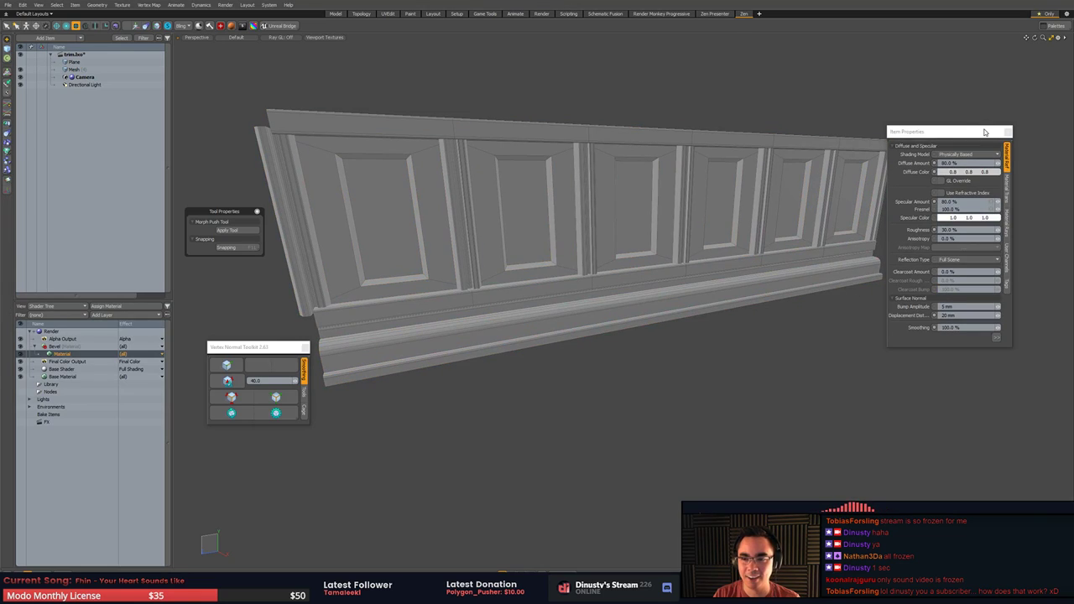
pyautogui.click(1010, 135)
pyautogui.keyDown('alt'); pyautogui.moveTo(979, 126); pyautogui.dragTo(986, 139); pyautogui.keyUp('alt')
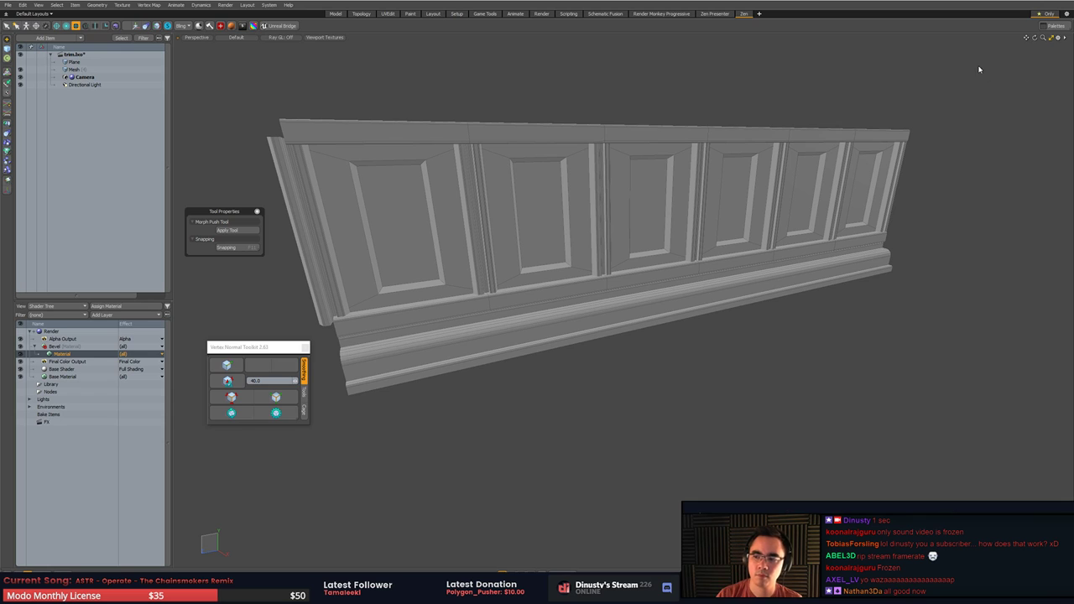
# - Delete the part of the vertical end trim that overhangs the wall section's edge, working in the Right view
pyautogui.moveTo(983, 260); pyautogui.dragTo(819, 249, button='middle')
pyautogui.doubleClick(752, 222)
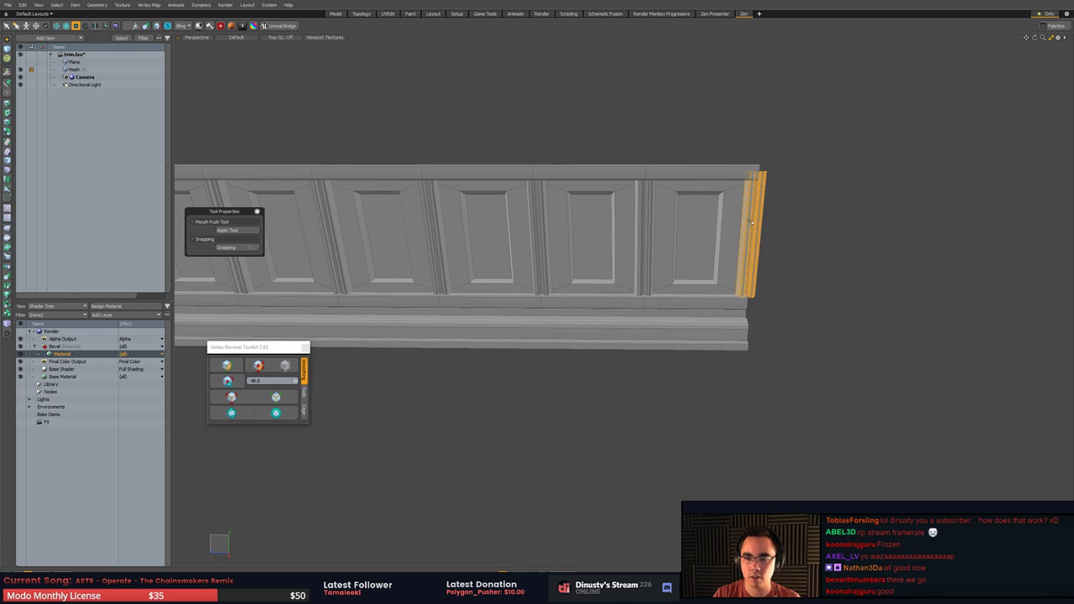
pyautogui.press('KP_1')
pyautogui.press('KP_2')
pyautogui.press('KP_3')
pyautogui.scroll(5, 750, 222)
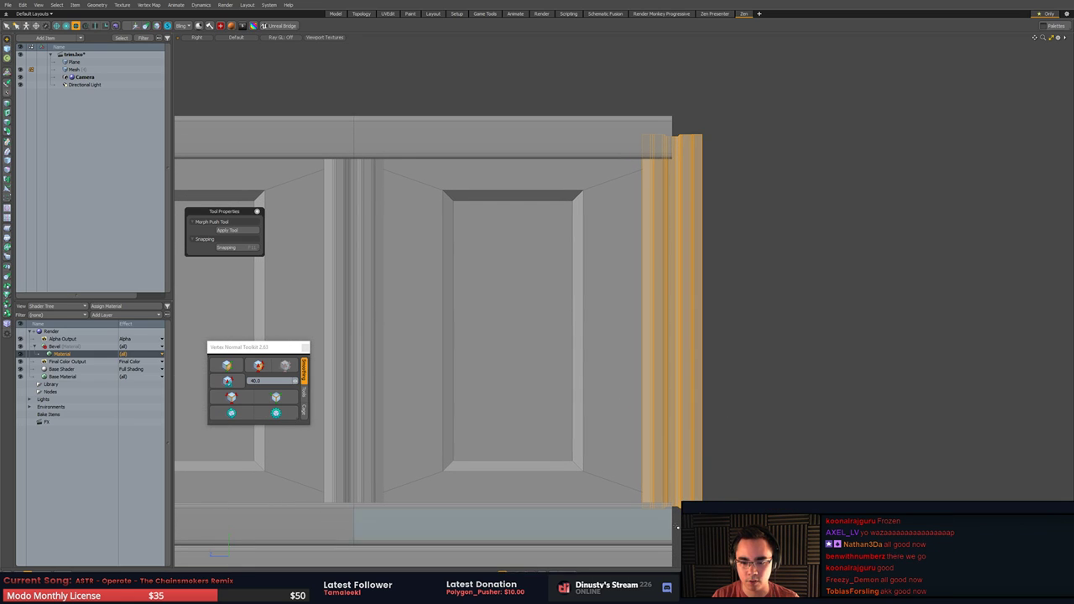
pyautogui.moveTo(656, 511)
pyautogui.mouseDown(button='right')
pyautogui.moveTo(662, 96)
pyautogui.moveTo(678, 84)
pyautogui.mouseUp(button='right')
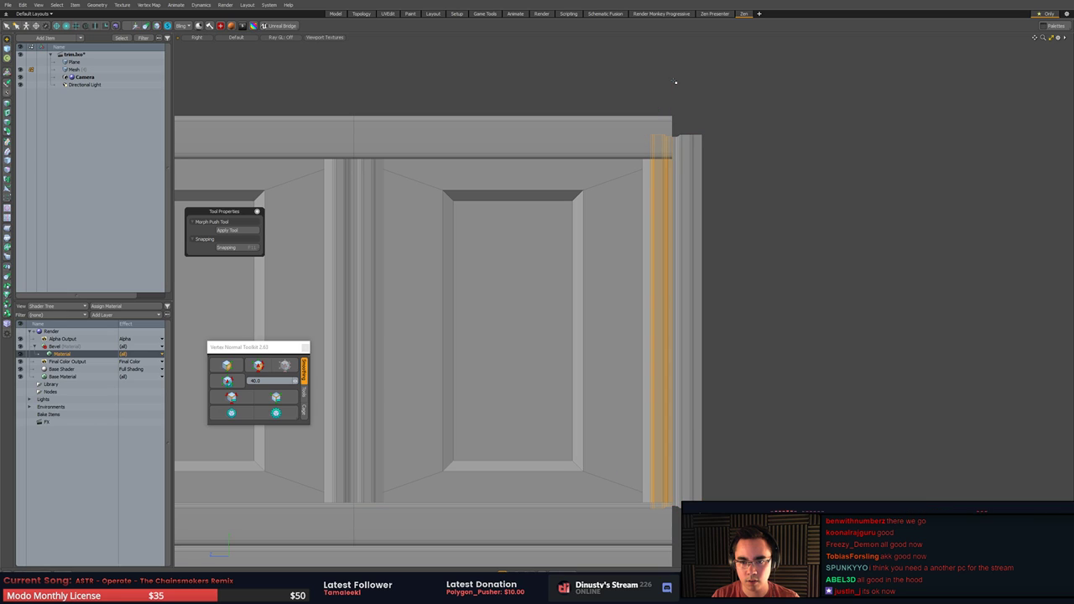
pyautogui.click(700, 171)
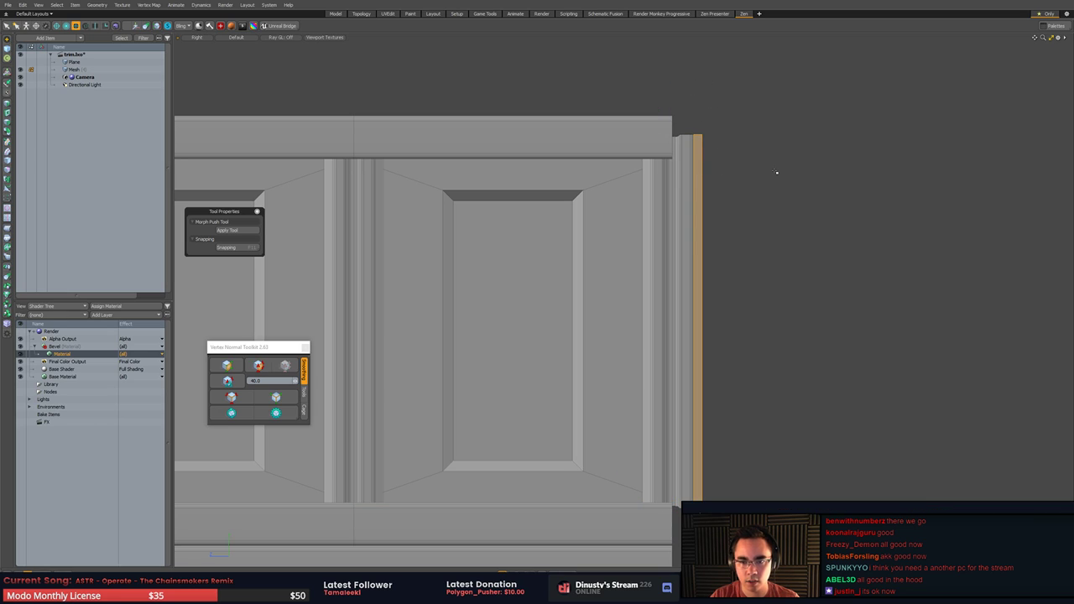
pyautogui.hotkey('shift', 'Up')
pyautogui.hotkey('shift', 'Up')
pyautogui.hotkey('shift', 'Up')
pyautogui.hotkey('shift', 'Up')
pyautogui.hotkey('shift', 'Up')
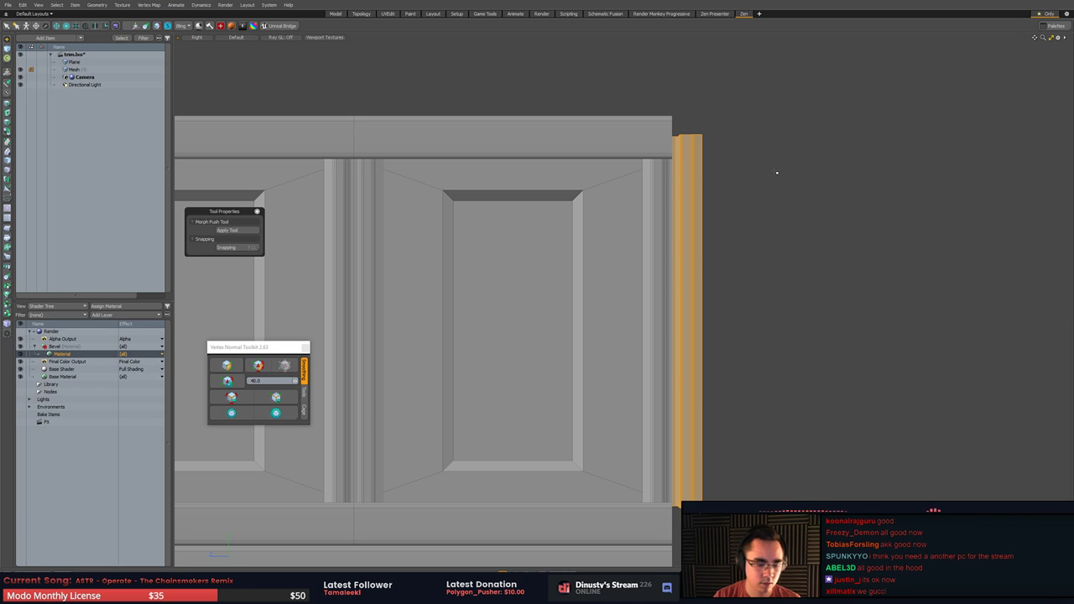
pyautogui.press('Delete')
# - Delete the overhanging part of the vertical trim at the opposite end of the wall section
pyautogui.press('5')
pyautogui.click(668, 238)
pyautogui.keyDown('alt'); pyautogui.keyDown('shift'); pyautogui.moveTo(719, 236); pyautogui.dragTo(856, 217); pyautogui.keyUp('shift'); pyautogui.keyUp('alt')
pyautogui.keyDown('ctrl'); pyautogui.keyDown('alt'); pyautogui.moveTo(856, 216); pyautogui.dragTo(744, 237); pyautogui.keyUp('alt'); pyautogui.keyUp('ctrl')
pyautogui.keyDown('alt'); pyautogui.keyDown('shift'); pyautogui.moveTo(546, 250); pyautogui.dragTo(753, 252); pyautogui.keyUp('shift'); pyautogui.keyUp('alt')
pyautogui.keyDown('ctrl'); pyautogui.keyDown('alt'); pyautogui.moveTo(579, 234); pyautogui.dragTo(660, 260); pyautogui.keyUp('alt'); pyautogui.keyUp('ctrl')
pyautogui.press('3')
pyautogui.click(592, 184)
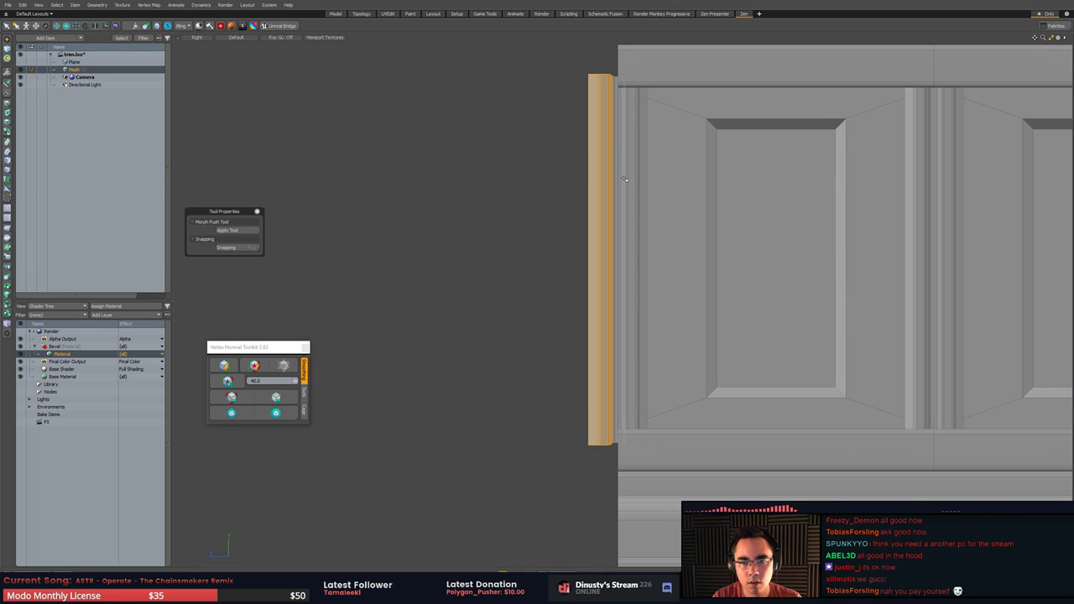
pyautogui.scroll(-5, 562, 213)
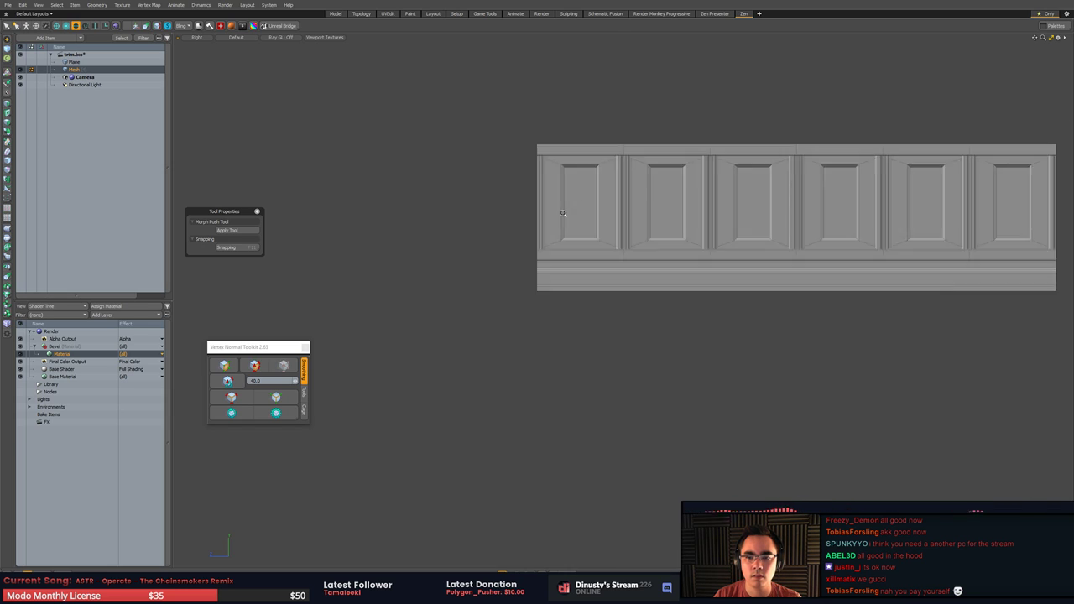
# - Duplicate all the wall section's polygons and move the copy about -1.031 m along Z, beside the original
pyautogui.moveTo(562, 213)
pyautogui.keyDown('alt'); pyautogui.mouseDown()
pyautogui.moveTo(787, 186)
pyautogui.moveTo(784, 206)
pyautogui.mouseUp(); pyautogui.keyUp('alt')
pyautogui.press('3')
pyautogui.click(779, 168)
pyautogui.moveTo(762, 160)
pyautogui.mouseDown(button='right')
pyautogui.moveTo(906, 196)
pyautogui.moveTo(891, 188)
pyautogui.mouseUp(button='right')
pyautogui.moveTo(891, 210)
pyautogui.keyDown('alt'); pyautogui.mouseDown()
pyautogui.moveTo(803, 243)
pyautogui.moveTo(674, 203)
pyautogui.mouseUp(); pyautogui.keyUp('alt')
pyautogui.press('w')
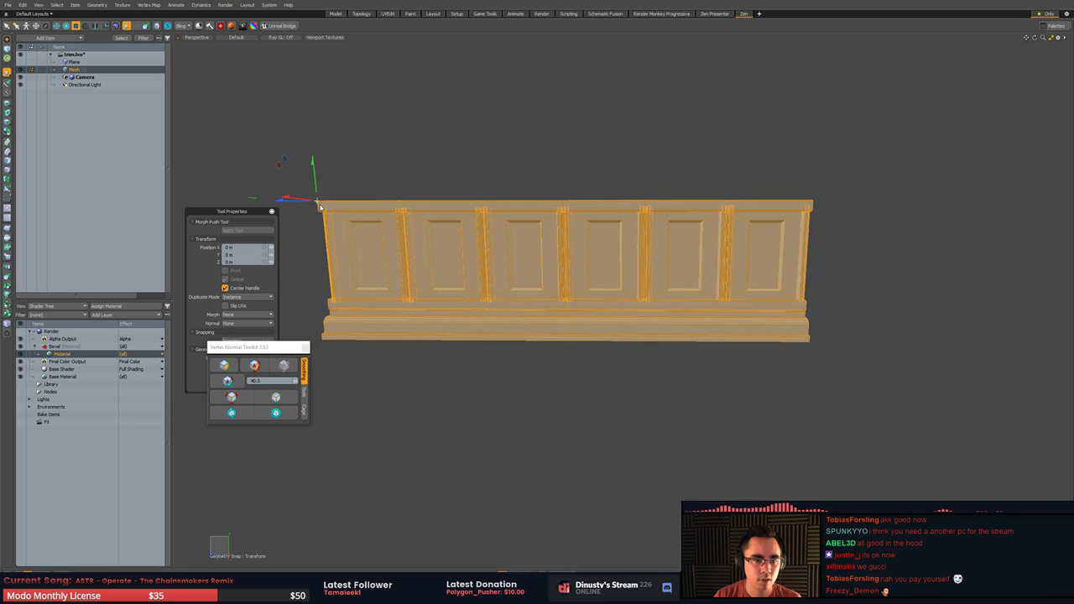
pyautogui.moveTo(286, 206); pyautogui.dragTo(284, 206)
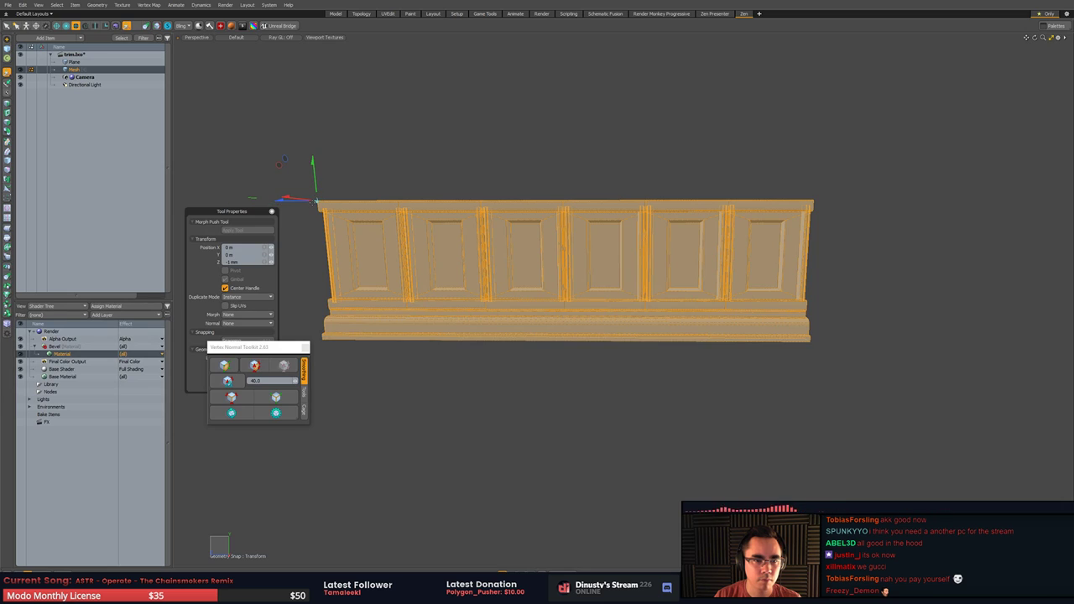
pyautogui.press('space')
pyautogui.press('w')
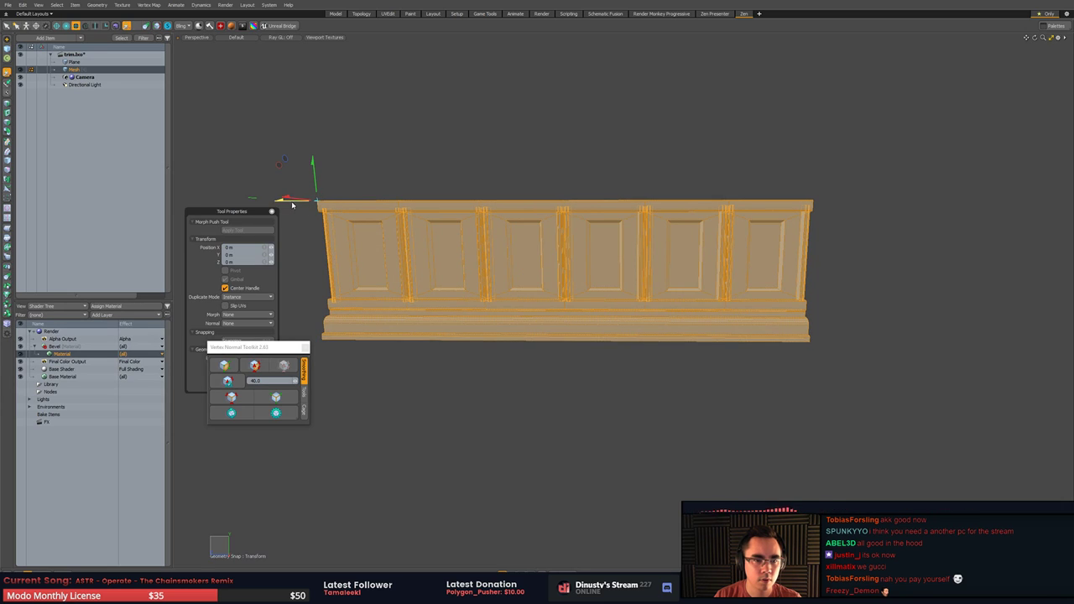
pyautogui.moveTo(292, 204); pyautogui.dragTo(904, 249)
# - Snap the copied section by vertex against the original's end and check how the two tile
pyautogui.press('F11')
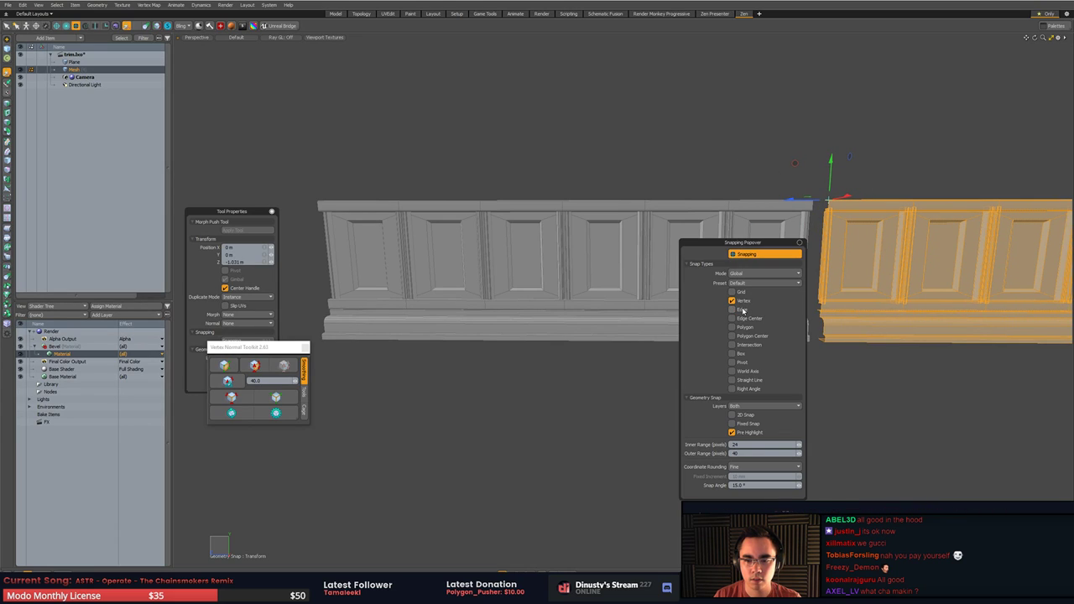
pyautogui.keyDown('alt'); pyautogui.moveTo(851, 290); pyautogui.dragTo(708, 359); pyautogui.keyUp('alt')
pyautogui.moveTo(776, 326)
pyautogui.mouseDown()
pyautogui.moveTo(665, 312)
pyautogui.moveTo(655, 374)
pyautogui.moveTo(712, 322)
pyautogui.moveTo(801, 323)
pyautogui.moveTo(798, 334)
pyautogui.moveTo(713, 329)
pyautogui.moveTo(797, 322)
pyautogui.mouseUp()
pyautogui.press('q')
pyautogui.click(655, 374)
pyautogui.hotkey('ctrl', '3')
pyautogui.click(767, 322)
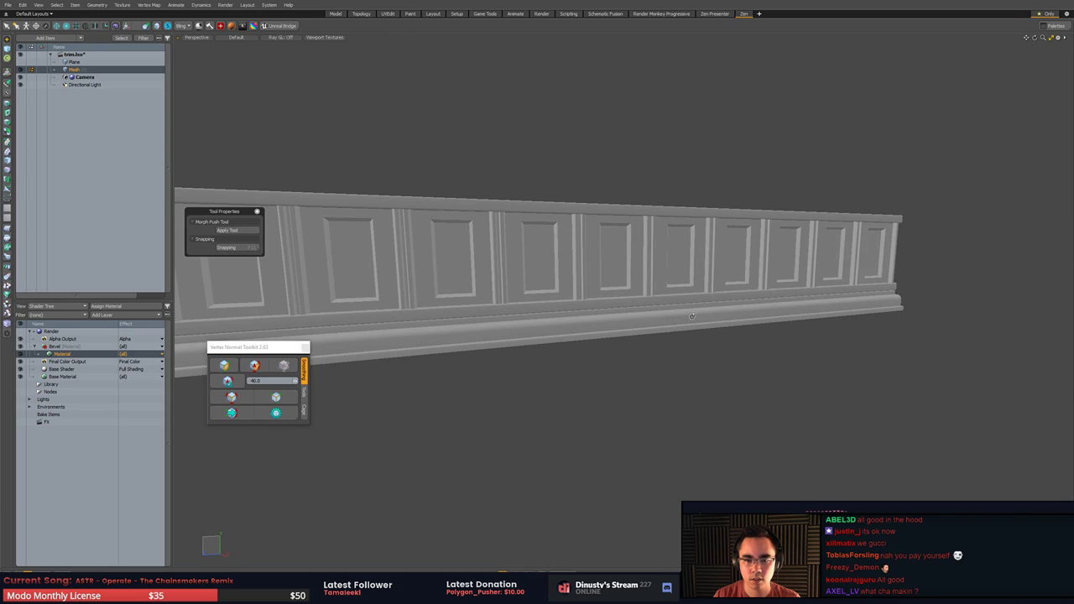
# - Try to delete the copied wall section by selecting its connected pieces
pyautogui.click(695, 316)
pyautogui.click(697, 306)
pyautogui.moveTo(697, 306)
pyautogui.mouseDown()
pyautogui.moveTo(640, 251)
pyautogui.moveTo(625, 209)
pyautogui.mouseUp()
pyautogui.press(']')
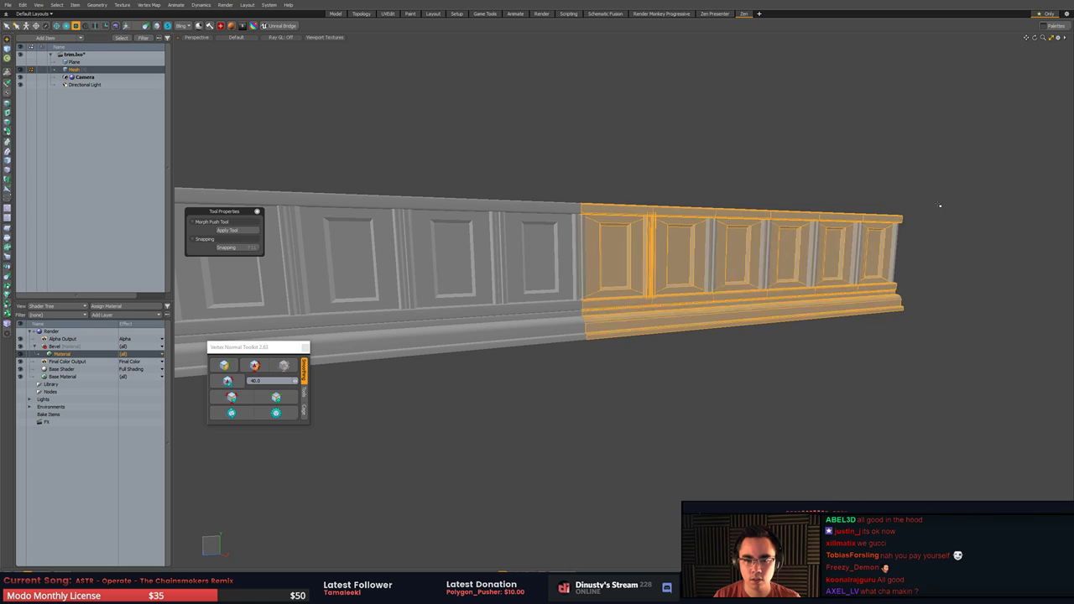
pyautogui.press('Delete')
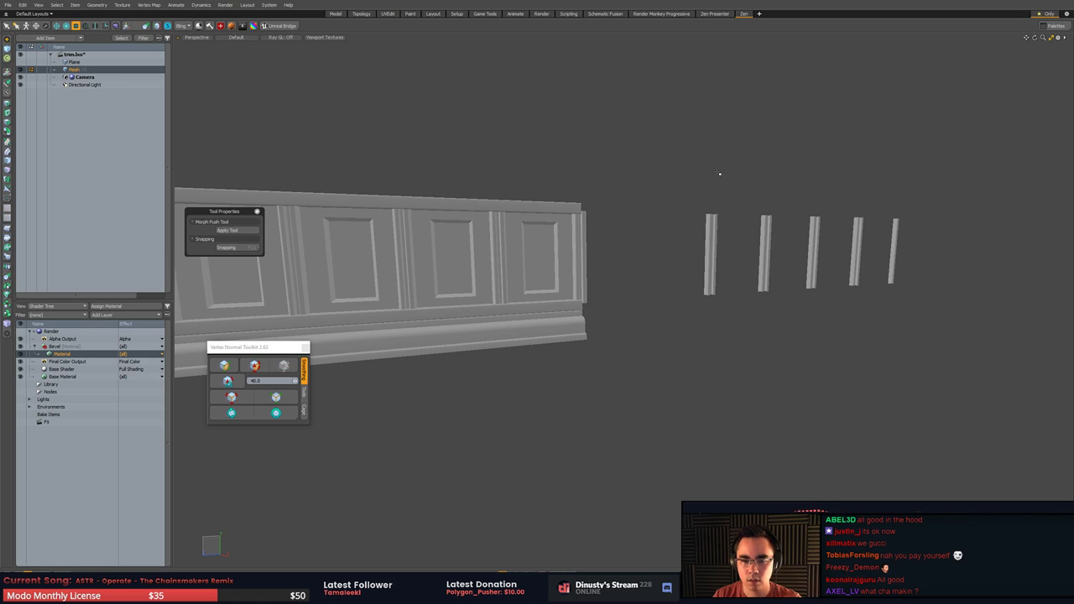
# - Undo back to the fully selected copy and delete the whole copied wall section
pyautogui.hotkey('ctrl', 'z')
pyautogui.hotkey('ctrl', 'z')
pyautogui.hotkey('ctrl', 'z')
pyautogui.hotkey('ctrl', 'z')
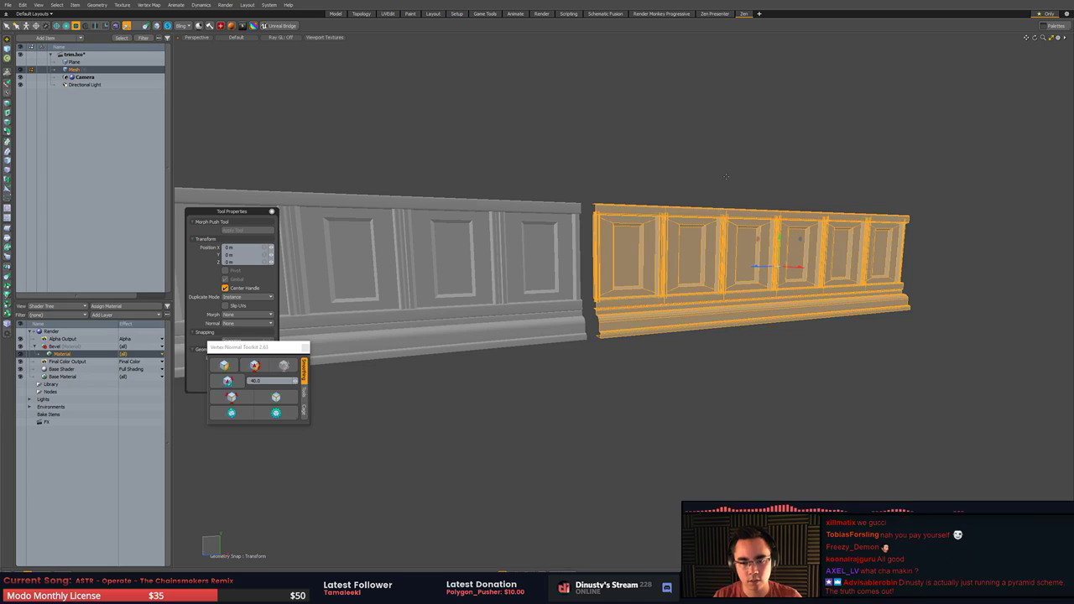
pyautogui.press('Delete')
pyautogui.keyDown('alt'); pyautogui.keyDown('shift'); pyautogui.moveTo(640, 224); pyautogui.dragTo(858, 200); pyautogui.keyUp('shift'); pyautogui.keyUp('alt')
pyautogui.press('q')
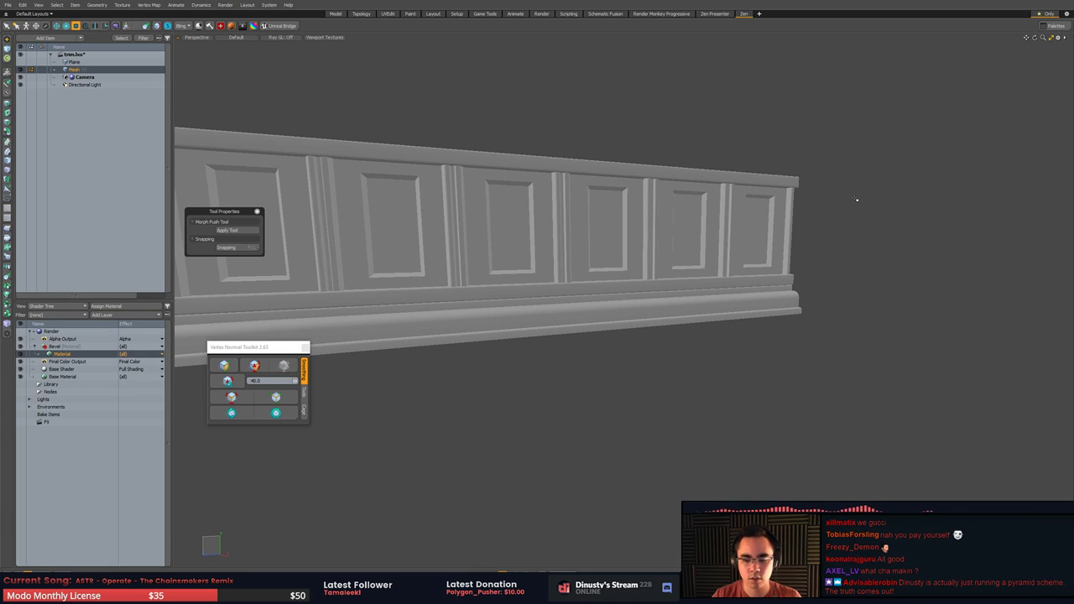
# - Frame the wall section and examine its profile and trimmed ends from several angles
pyautogui.press('KP_1')
pyautogui.press('KP_1')
pyautogui.press('KP_Decimal')
pyautogui.press('a')
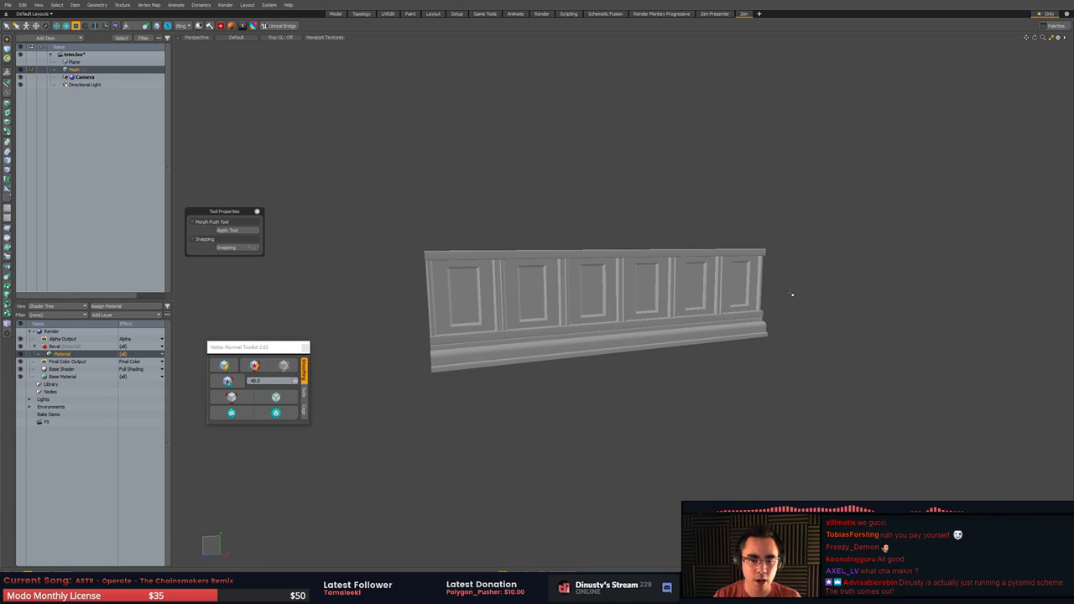
pyautogui.moveTo(791, 294); pyautogui.dragTo(838, 338, button='middle')
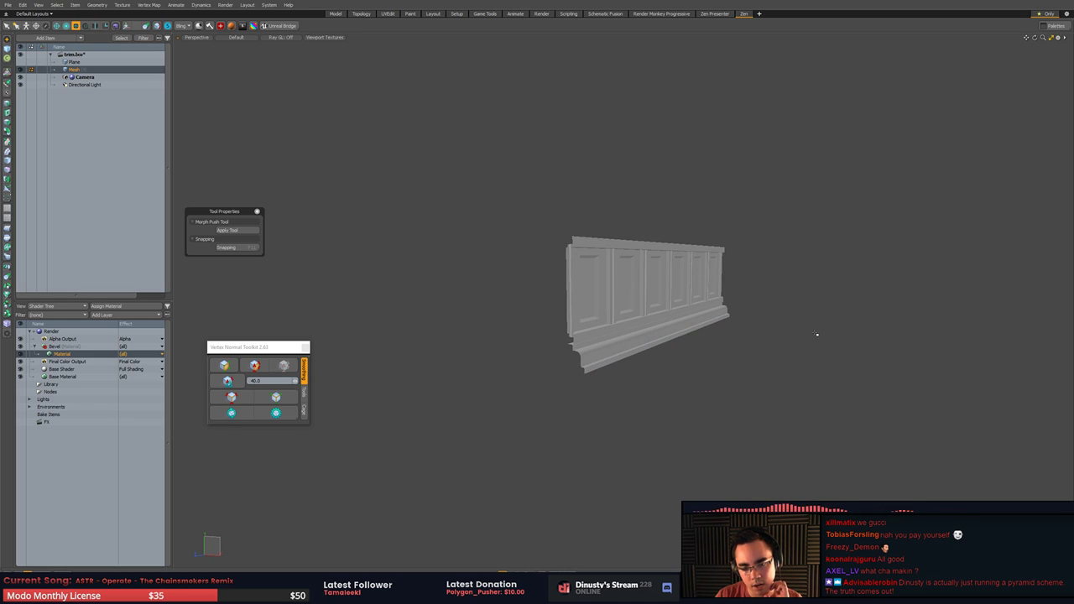
pyautogui.moveTo(788, 331); pyautogui.dragTo(817, 319, button='middle')
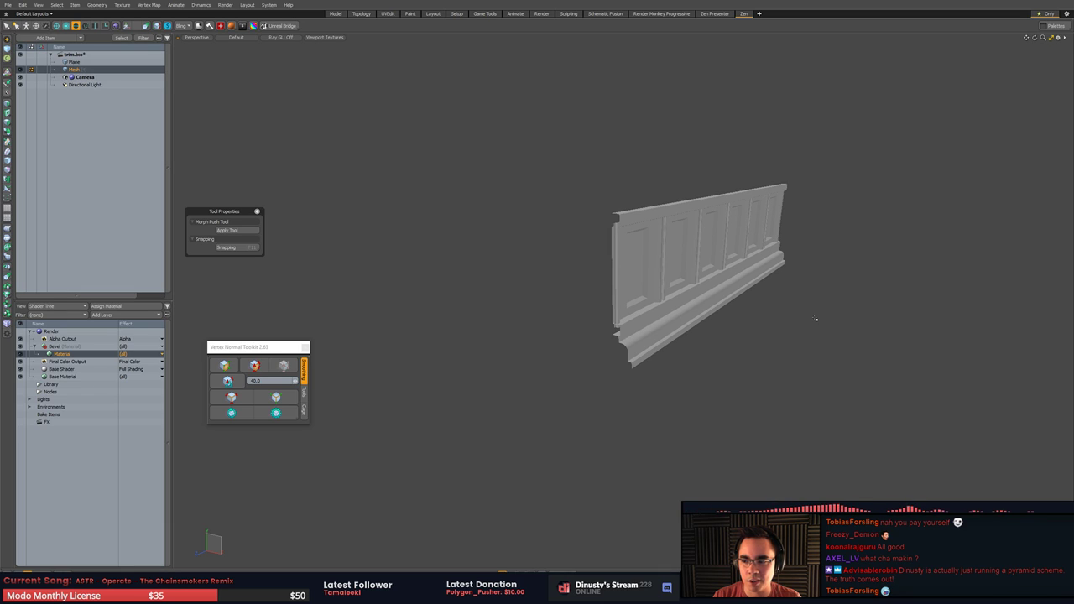
pyautogui.moveTo(814, 317); pyautogui.dragTo(788, 317, button='middle')
pyautogui.keyDown('alt'); pyautogui.moveTo(783, 317); pyautogui.dragTo(724, 352); pyautogui.keyUp('alt')
# - Show the Plane item above the panelling, select its front polygon and compare its width with the wall section
pyautogui.press('5')
pyautogui.click(724, 352)
pyautogui.click(20, 62)
pyautogui.click(585, 178)
pyautogui.keyDown('alt'); pyautogui.moveTo(600, 186); pyautogui.dragTo(614, 268); pyautogui.keyUp('alt')
pyautogui.press('3')
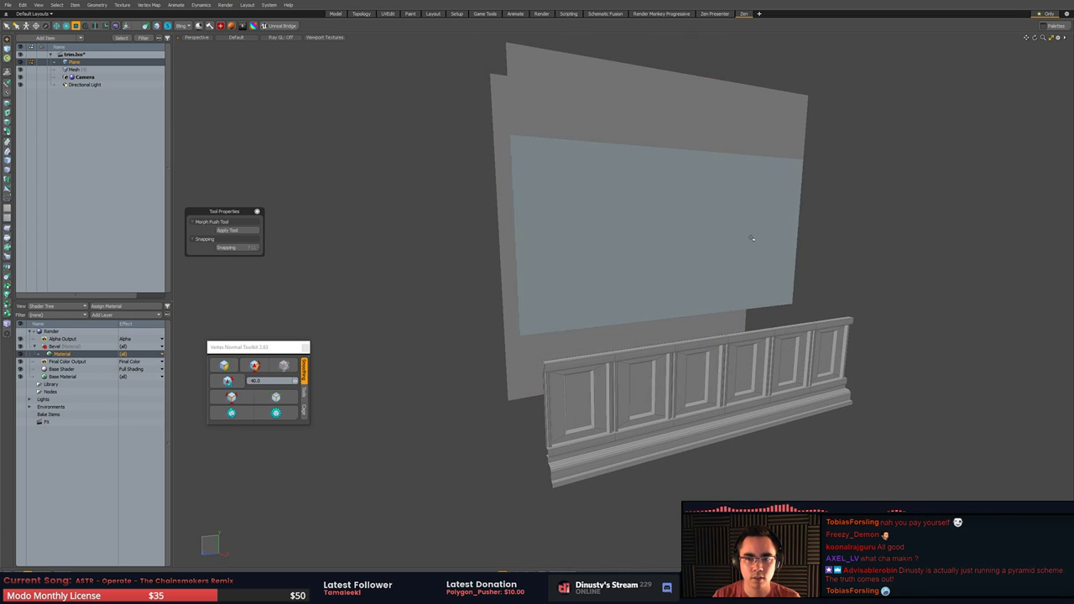
pyautogui.click(748, 238)
pyautogui.keyDown('alt'); pyautogui.moveTo(745, 238); pyautogui.dragTo(594, 271); pyautogui.keyUp('alt')
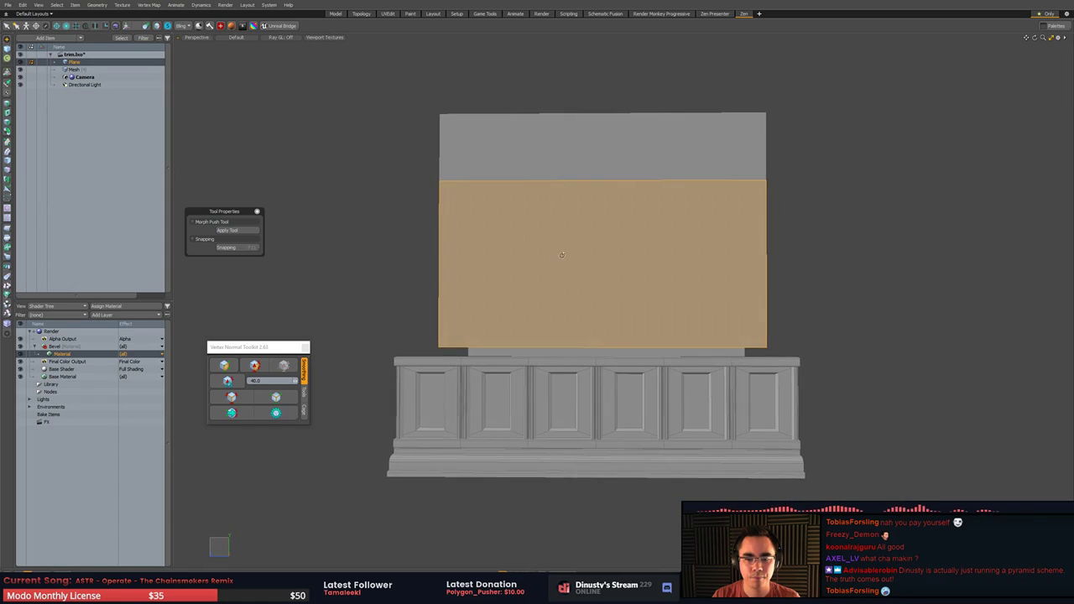
pyautogui.keyDown('alt'); pyautogui.keyDown('shift'); pyautogui.moveTo(512, 370); pyautogui.dragTo(605, 210); pyautogui.keyUp('shift'); pyautogui.keyUp('alt')
# - Make the panelling mesh active again, clear its polygon selection and view the base moulding close up
pyautogui.keyDown('alt'); pyautogui.moveTo(545, 235); pyautogui.dragTo(639, 302); pyautogui.keyUp('alt')
pyautogui.press('5')
pyautogui.click(617, 249)
pyautogui.press('3')
pyautogui.doubleClick(618, 250)
pyautogui.scroll(2, 618, 249)
pyautogui.scroll(3, 746, 282)
pyautogui.click(739, 297)
pyautogui.moveTo(640, 301); pyautogui.dragTo(339, 59, button='middle')
# - Open the Seneca script browser and try to run Boolean : Subtract from the Quick Boolean Tools
pyautogui.click(235, 28)
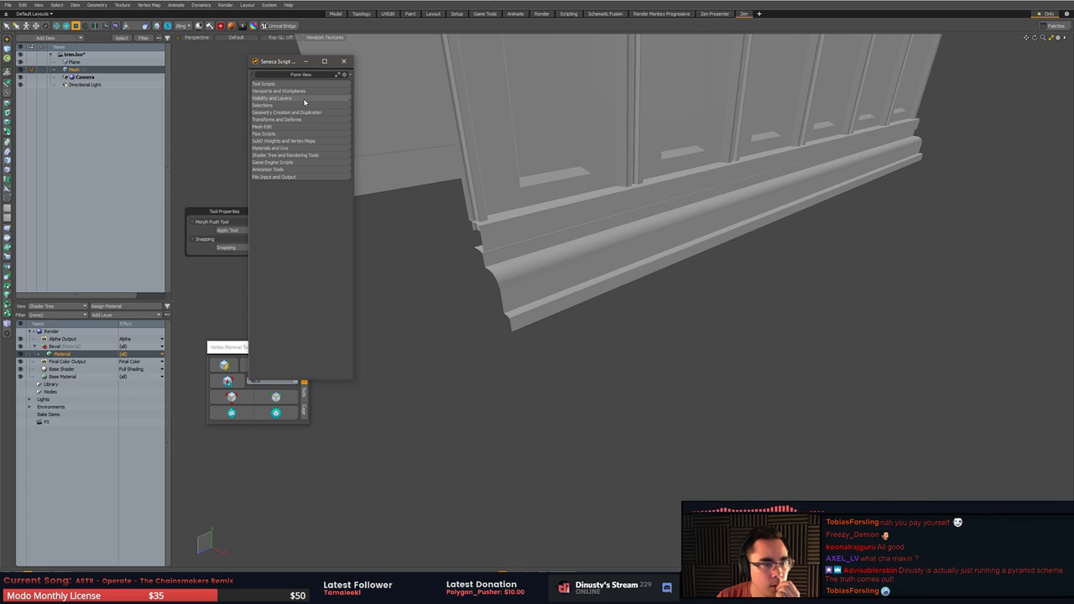
pyautogui.click(308, 126)
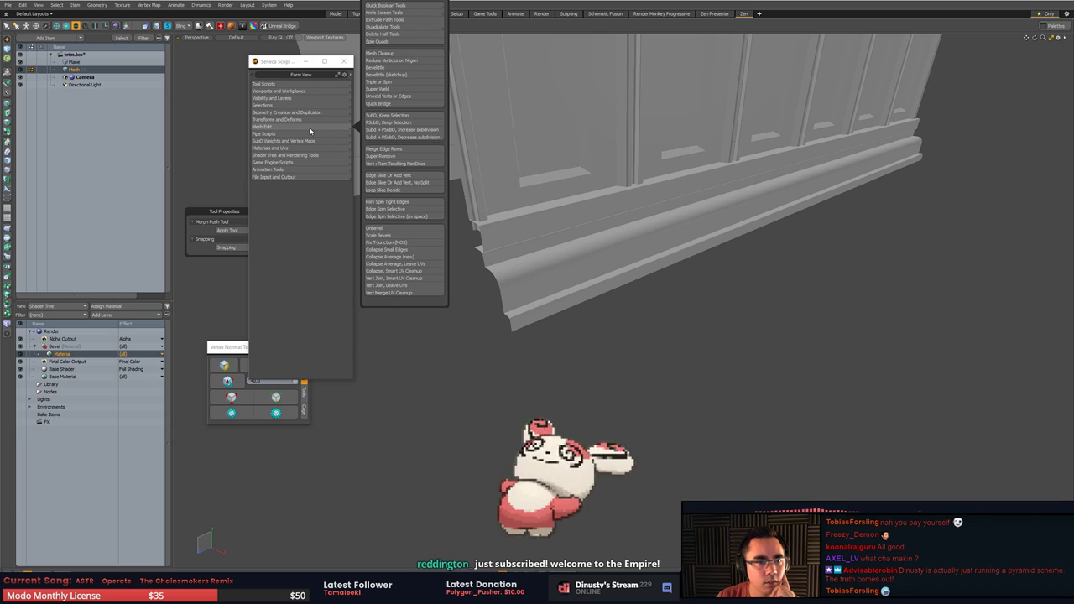
pyautogui.click(406, 6)
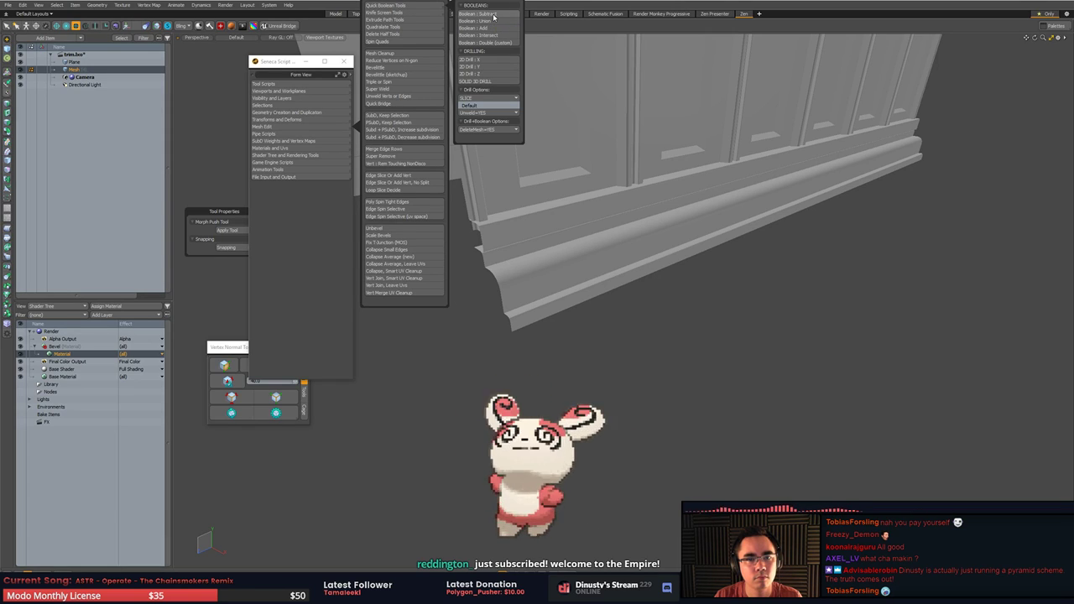
pyautogui.hotkey('ctrl', 'alt')
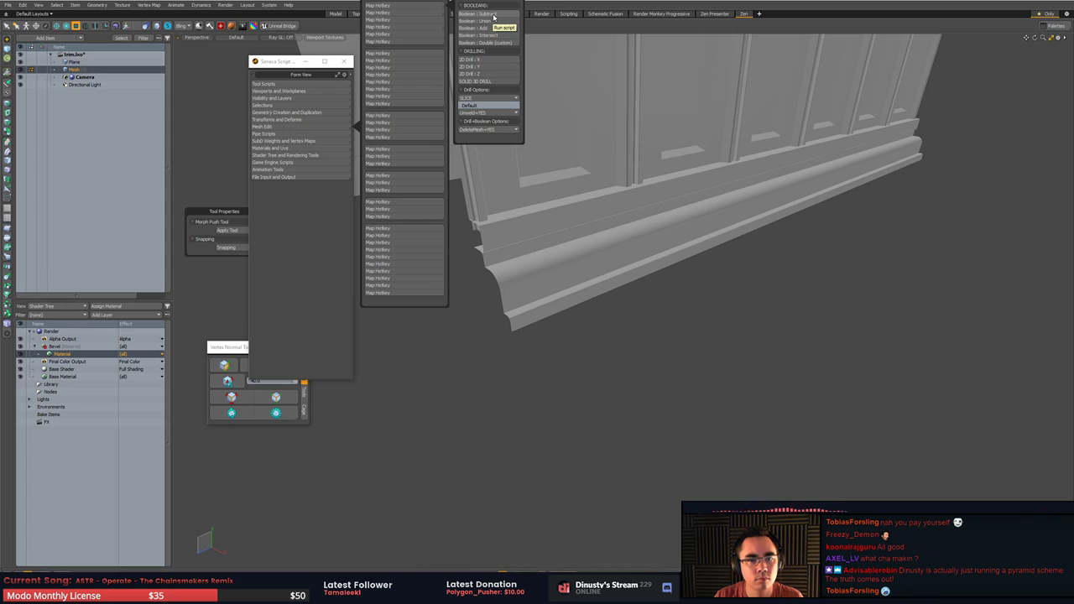
pyautogui.click(494, 17)
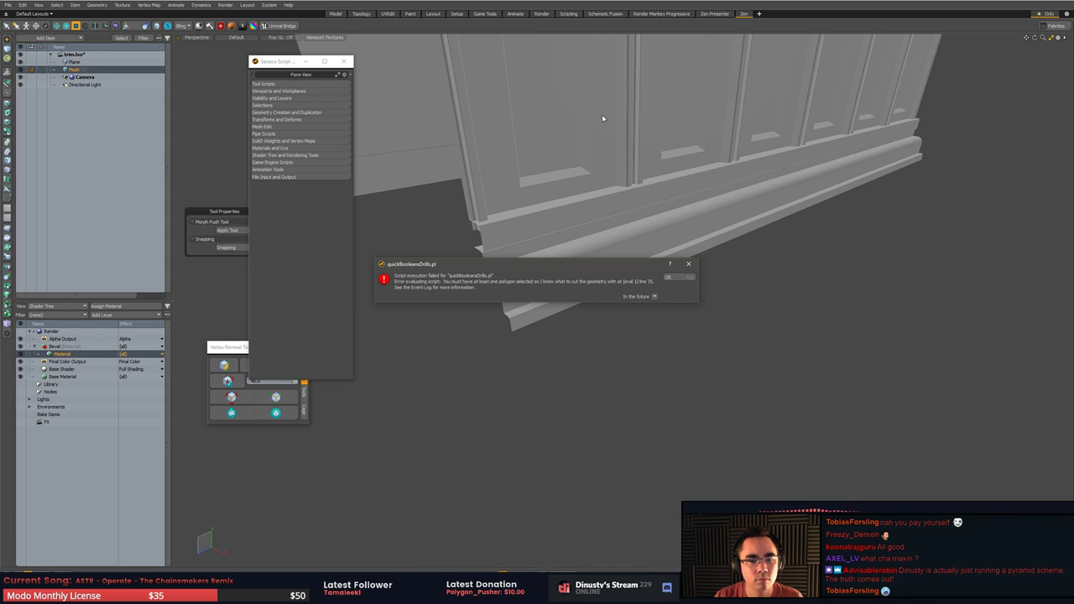
pyautogui.click(678, 277)
pyautogui.click(553, 434)
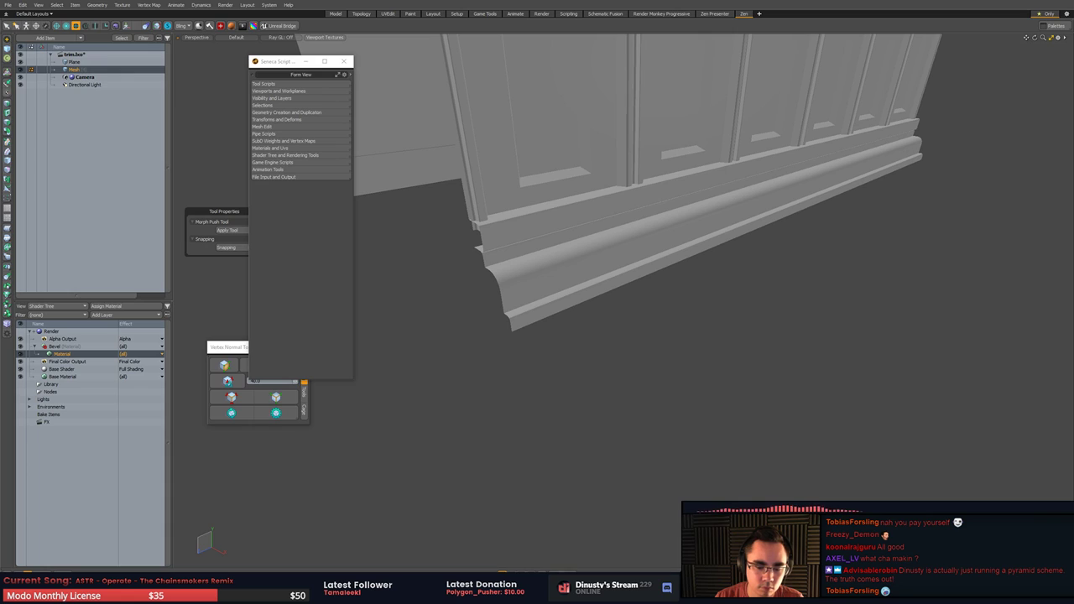
# - Show the command history and event log, and save the trim.lxo scene
pyautogui.click(503, 573)
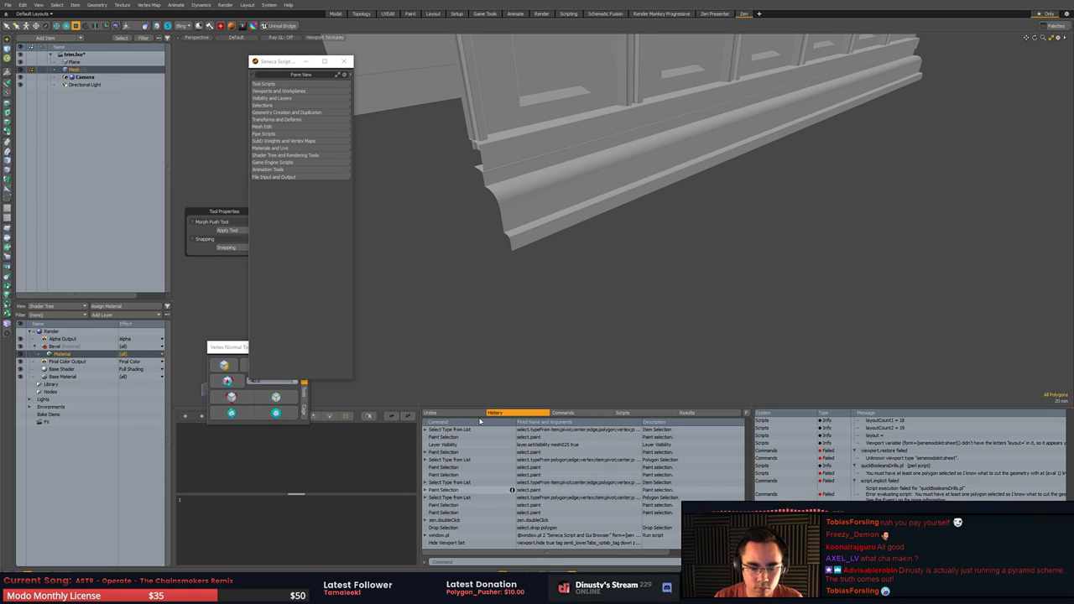
pyautogui.keyDown('alt'); pyautogui.moveTo(582, 197); pyautogui.dragTo(565, 281); pyautogui.keyUp('alt')
pyautogui.scroll(-3, 567, 304)
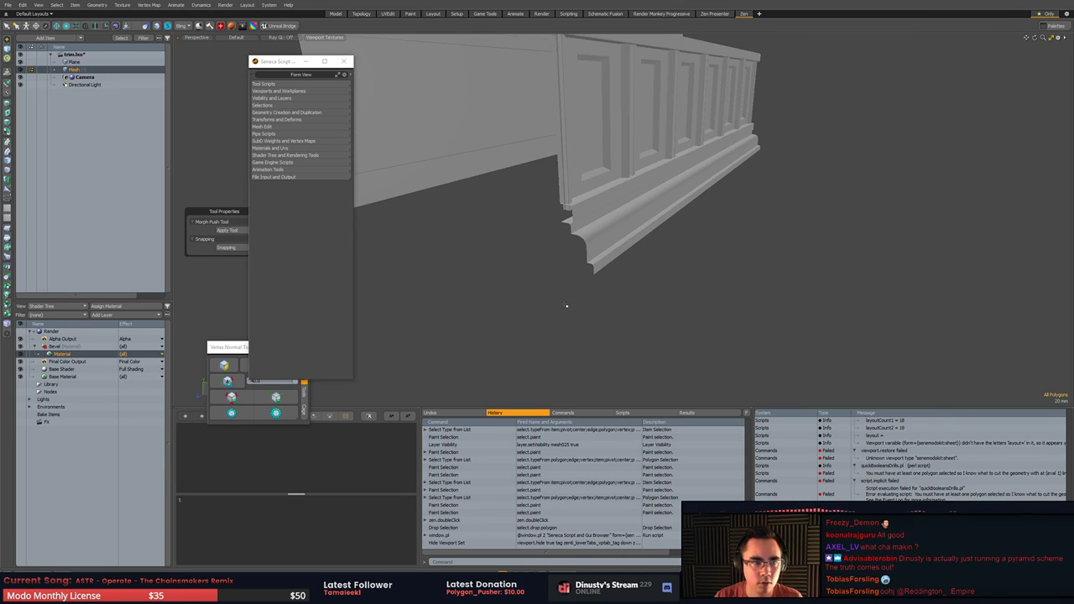
pyautogui.hotkey('ctrl', 's')
# - Select the wall section's whole base moulding and copy and paste its polygons in place
pyautogui.keyDown('alt'); pyautogui.moveTo(647, 292); pyautogui.dragTo(672, 269); pyautogui.keyUp('alt')
pyautogui.press('5')
pyautogui.click(573, 247)
pyautogui.press('3')
pyautogui.doubleClick(573, 247)
pyautogui.hotkey('ctrl', 'c')
pyautogui.hotkey('ctrl', 'v')
pyautogui.press('w')
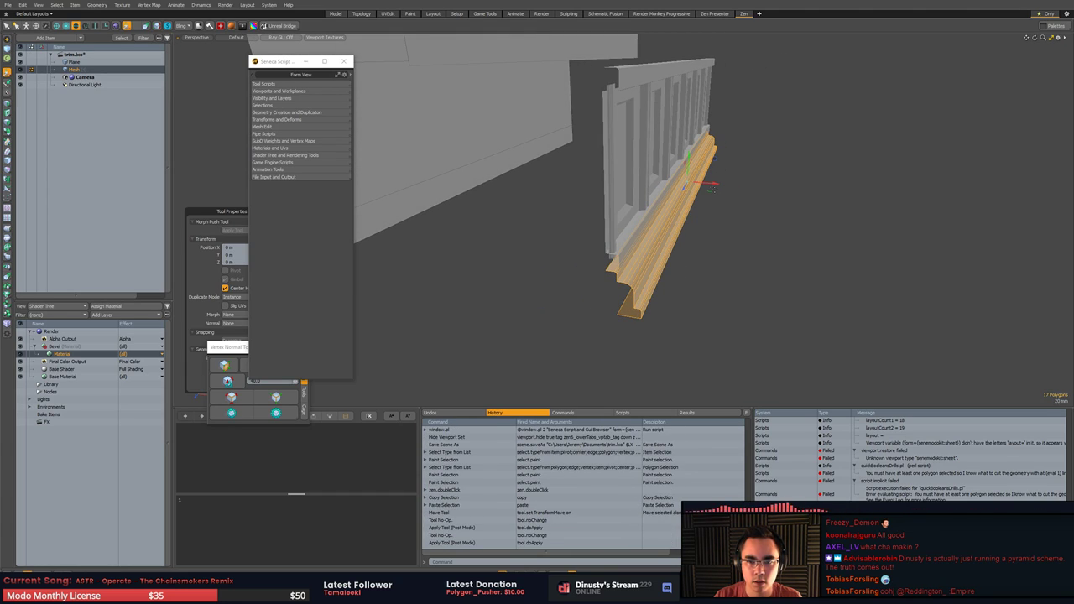
# - Move the pasted base moulding out in front of and below the panelling, and clear the polygon selection
pyautogui.moveTo(714, 184); pyautogui.dragTo(719, 285)
pyautogui.hotkey('shift', 'a')
pyautogui.scroll(3, 679, 267)
pyautogui.click(719, 285)
pyautogui.press('5')
pyautogui.click(654, 234)
pyautogui.press('3')
pyautogui.doubleClick(628, 223)
pyautogui.click(529, 184)
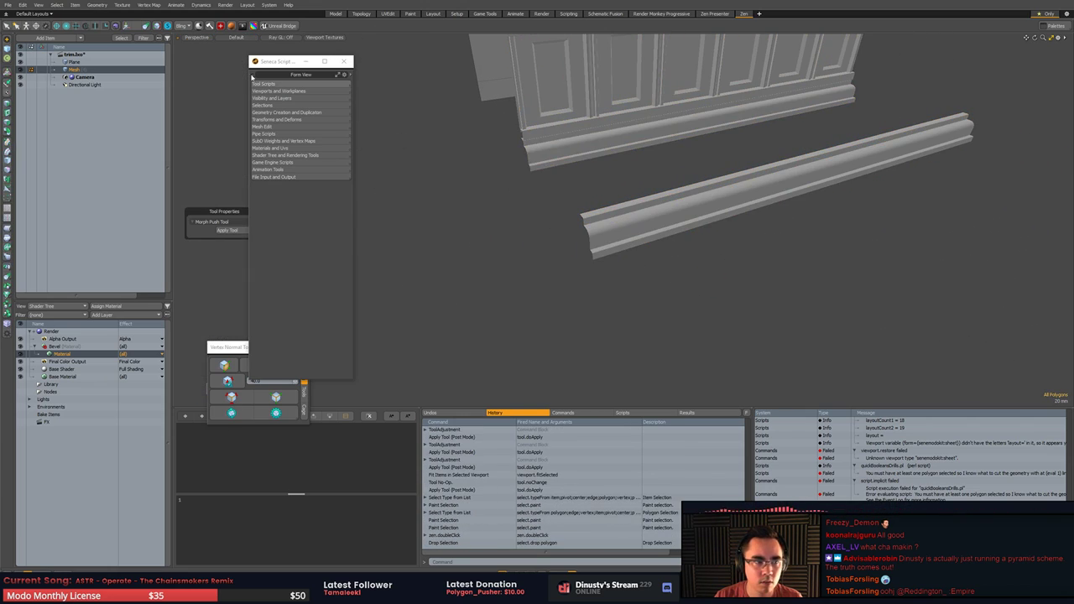
# - Add a cube as a new mesh item, select all its polygons and scale it down evenly
pyautogui.click(44, 38)
pyautogui.click(70, 42)
pyautogui.keyDown('alt'); pyautogui.moveTo(520, 134); pyautogui.dragTo(617, 215); pyautogui.keyUp('alt')
pyautogui.press('3')
pyautogui.doubleClick(585, 123)
pyautogui.scroll(-2, 627, 185)
pyautogui.press('r')
pyautogui.moveTo(565, 181); pyautogui.dragTo(480, 180)
pyautogui.press('w')
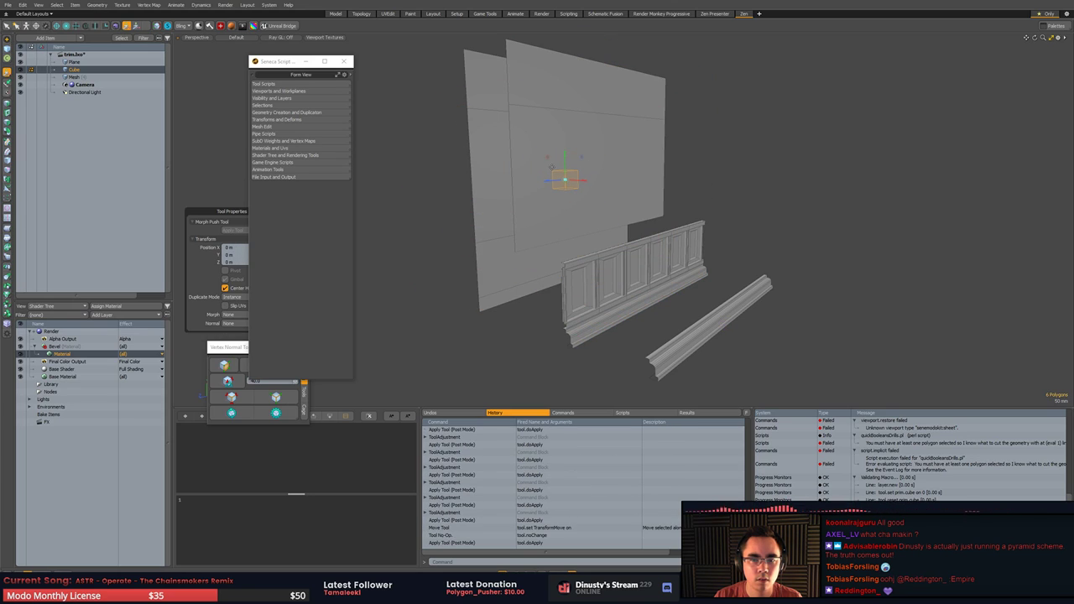
# - Move the cube down and across to the duplicated base moulding
pyautogui.moveTo(582, 156); pyautogui.dragTo(766, 283)
pyautogui.hotkey('shift', 'a')
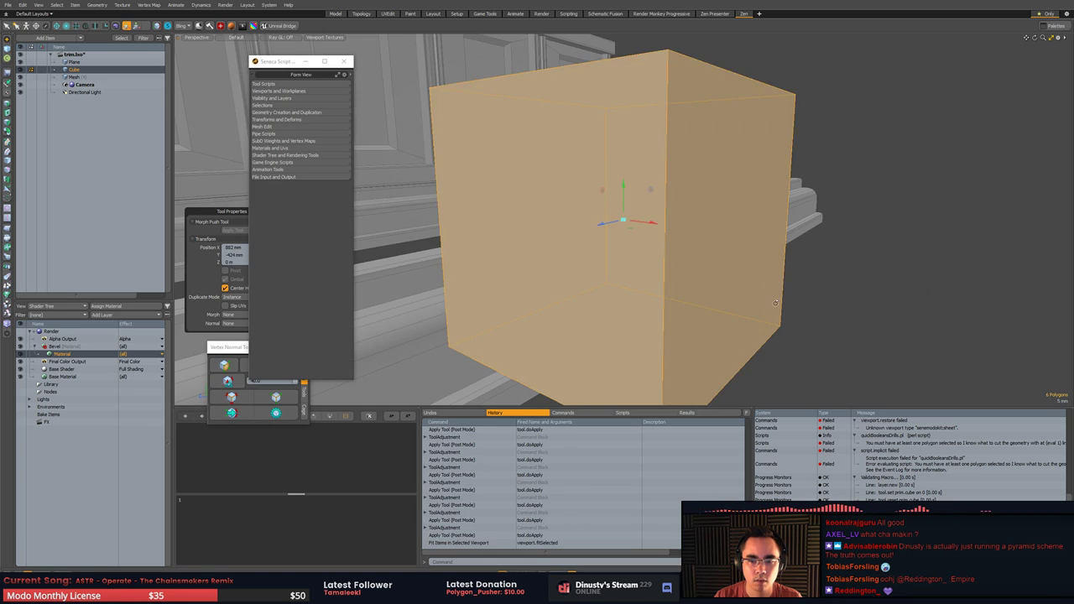
pyautogui.scroll(-3, 854, 165)
pyautogui.keyDown('alt'); pyautogui.moveTo(853, 164); pyautogui.dragTo(826, 210); pyautogui.keyUp('alt')
pyautogui.moveTo(769, 120); pyautogui.dragTo(592, 153)
# - Scale the cube down further and place it on the front of the duplicated moulding
pyautogui.press('r')
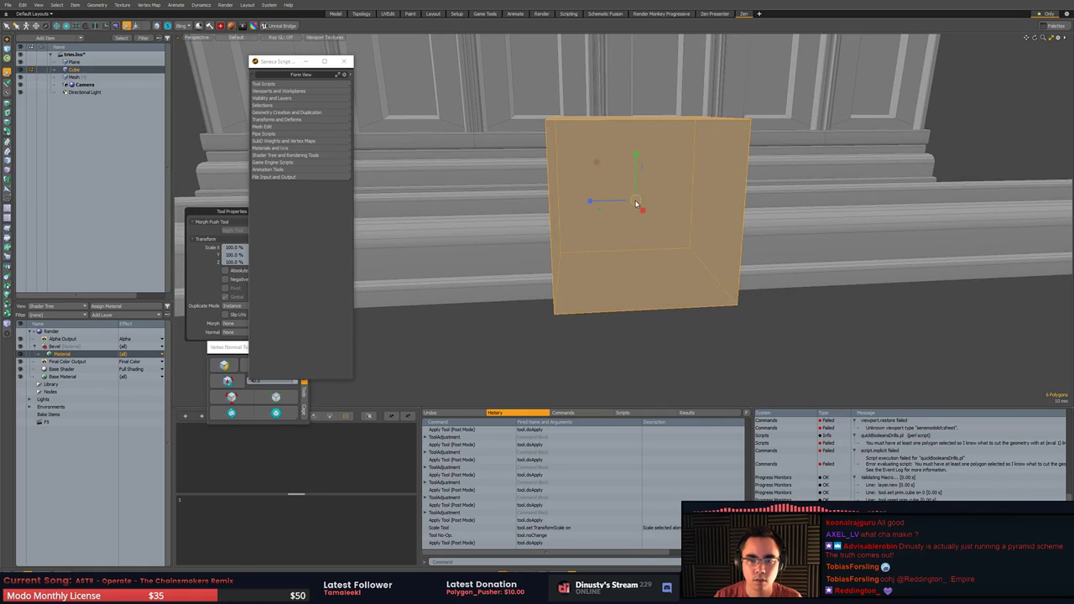
pyautogui.moveTo(635, 200); pyautogui.dragTo(695, 194)
pyautogui.press('w')
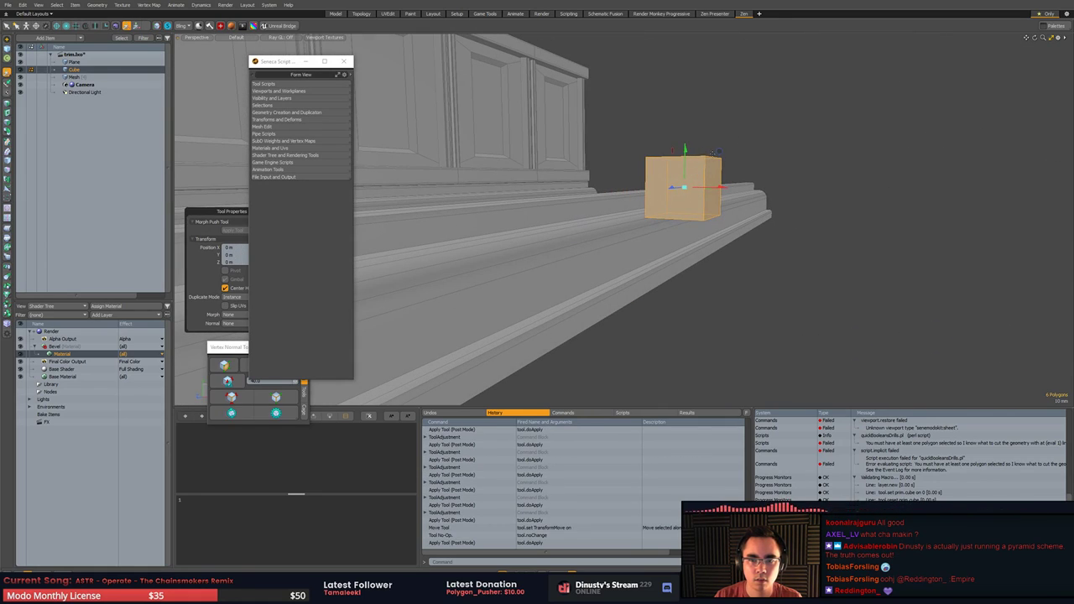
pyautogui.moveTo(714, 152); pyautogui.dragTo(682, 254)
# - Flatten the cube into a thin upright block and position it so it cuts through the moulding's profile
pyautogui.press('r')
pyautogui.moveTo(609, 290); pyautogui.dragTo(635, 272)
pyautogui.press('w')
pyautogui.press('r')
pyautogui.press('w')
pyautogui.press('r')
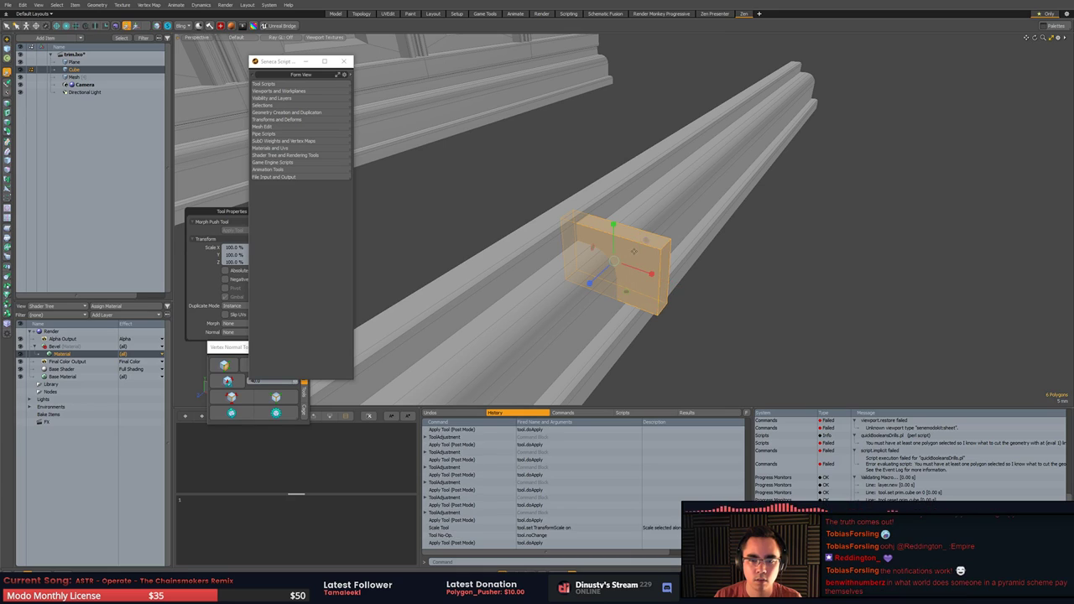
pyautogui.moveTo(613, 224); pyautogui.dragTo(680, 242)
pyautogui.press('w')
pyautogui.keyDown('alt'); pyautogui.moveTo(680, 242); pyautogui.dragTo(718, 206); pyautogui.keyUp('alt')
pyautogui.press('2')
pyautogui.press('b')
pyautogui.click(588, 287)
pyautogui.moveTo(648, 269); pyautogui.dragTo(631, 251)
pyautogui.hotkey('ctrl', 'z')
# - Bevel the block's lower inner edge with an inset of about 18.9 mm
pyautogui.press('2')
pyautogui.press('b')
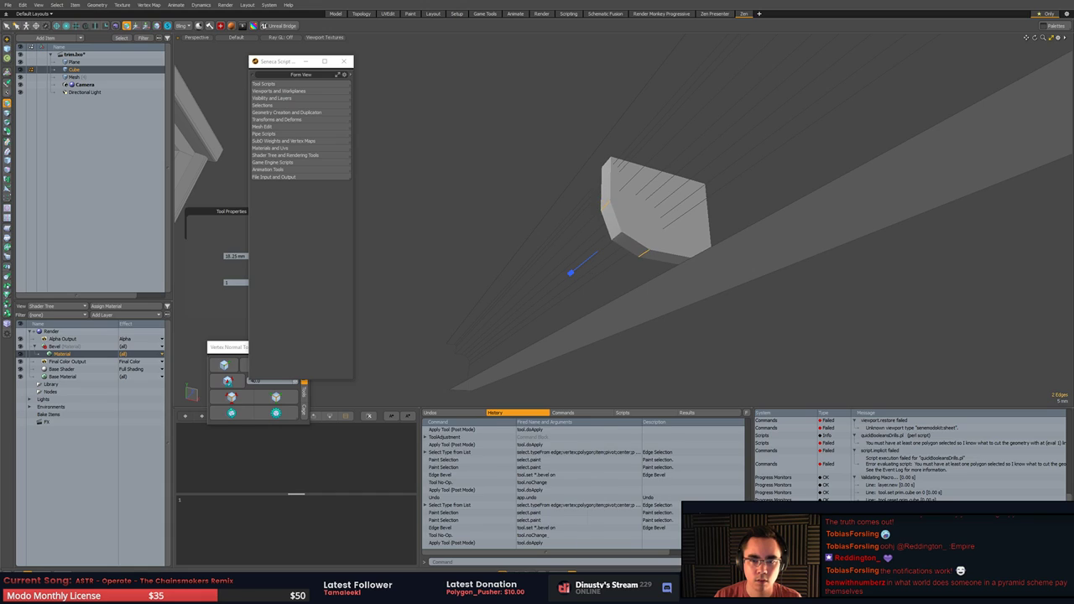
pyautogui.moveTo(404, 281); pyautogui.dragTo(413, 281)
pyautogui.keyDown('alt'); pyautogui.moveTo(413, 281); pyautogui.dragTo(347, 324); pyautogui.keyUp('alt')
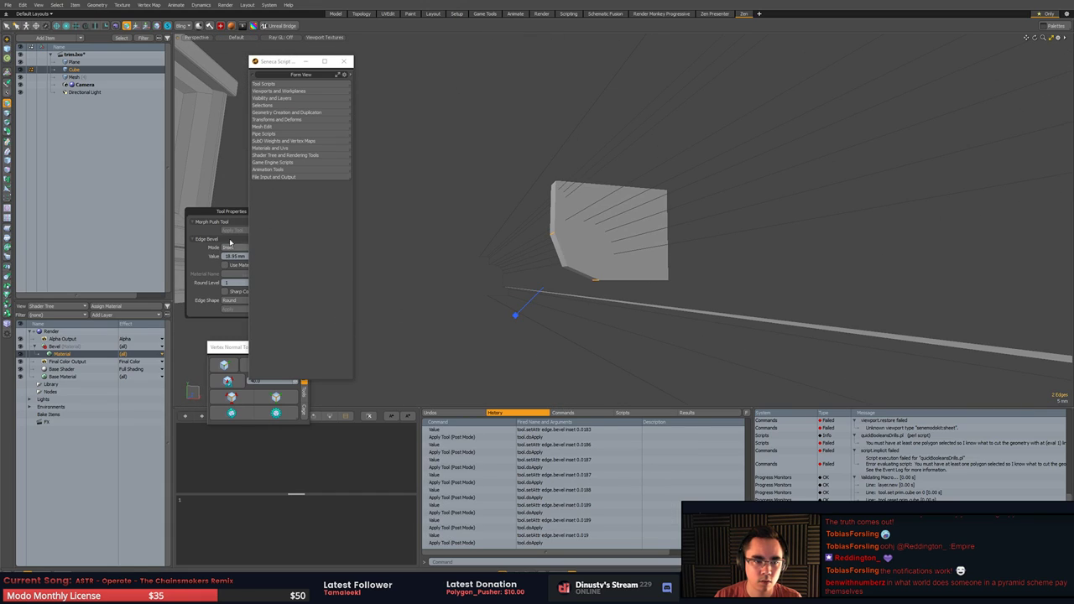
# - Close the Seneca script browser, lower the edge bevel's round level, and finish the bevel with the selection cleared
pyautogui.click(235, 287)
pyautogui.click(343, 61)
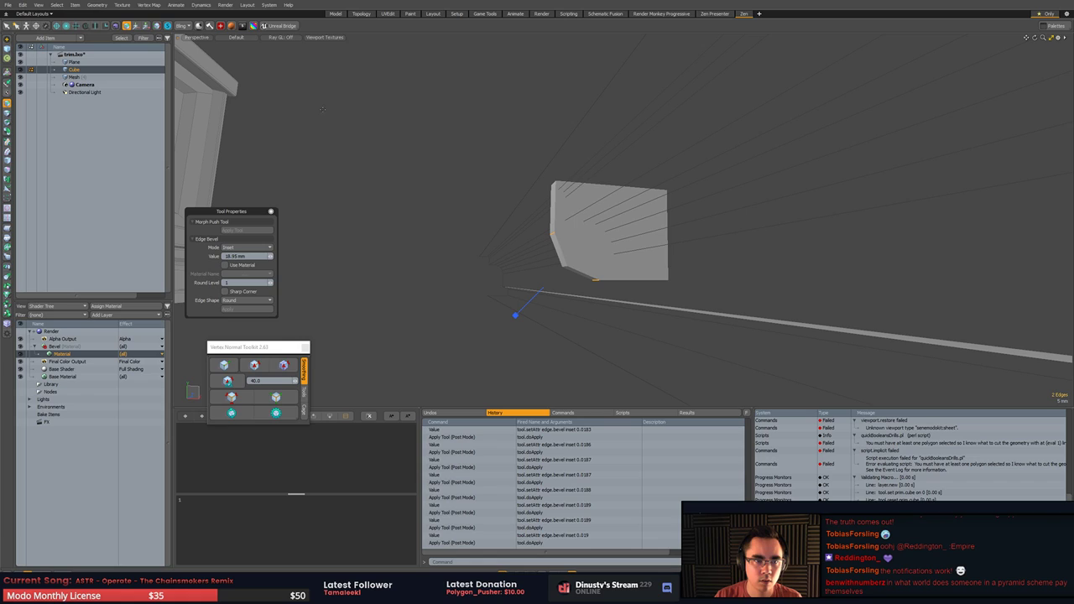
pyautogui.moveTo(271, 260); pyautogui.dragTo(250, 283)
pyautogui.hotkey('ctrl', 'z')
pyautogui.press('space')
pyautogui.keyDown('alt'); pyautogui.moveTo(336, 284); pyautogui.dragTo(512, 331); pyautogui.keyUp('alt')
pyautogui.click(320, 281)
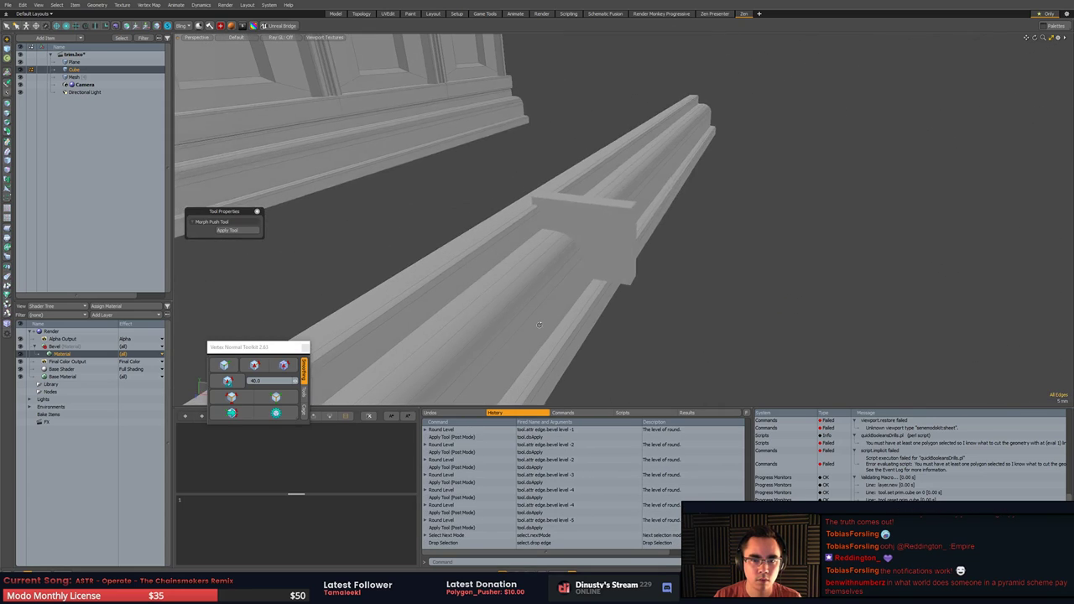
pyautogui.press('3')
pyautogui.doubleClick(595, 215)
pyautogui.keyDown('alt'); pyautogui.moveTo(595, 215); pyautogui.dragTo(738, 229); pyautogui.keyUp('alt')
pyautogui.click(761, 225)
pyautogui.press('2')
pyautogui.press('3')
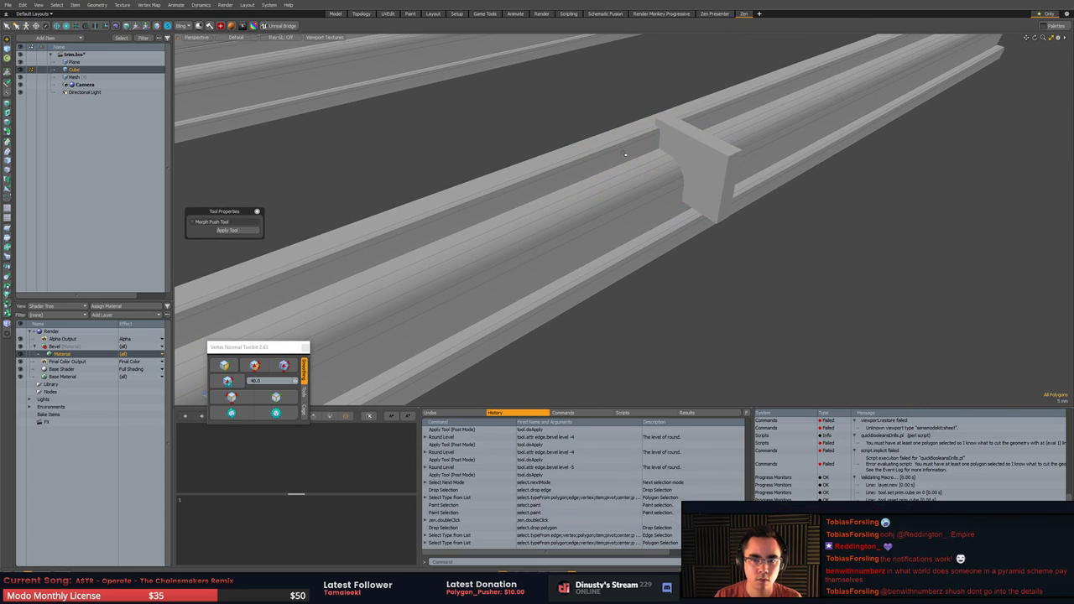
pyautogui.press('2')
pyautogui.doubleClick(624, 144)
pyautogui.press('5')
pyautogui.keyDown('alt'); pyautogui.moveTo(668, 193); pyautogui.dragTo(682, 198); pyautogui.keyUp('alt')
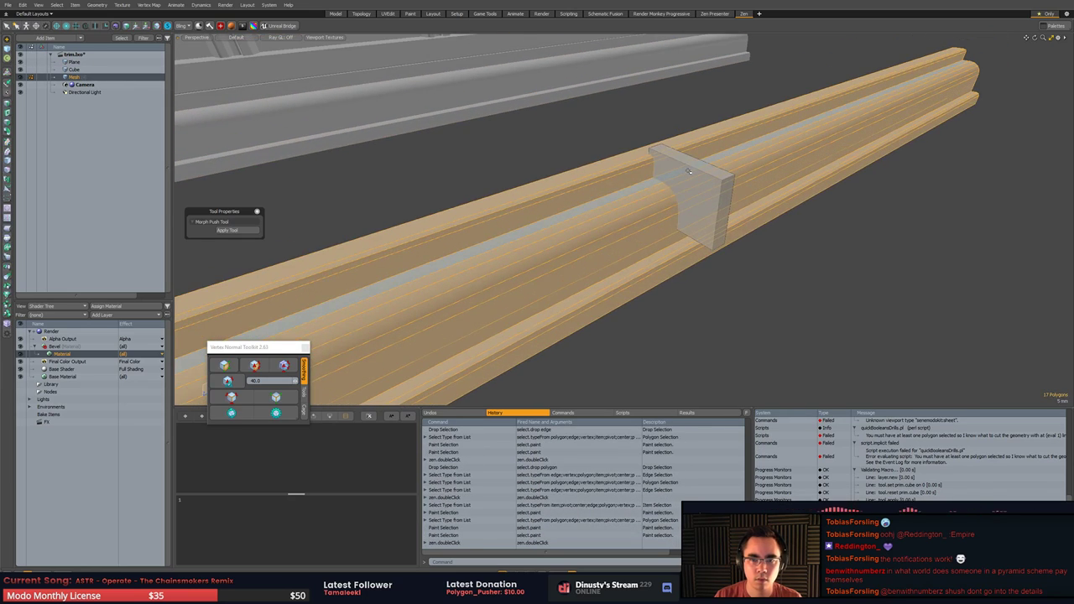
# - Cut all of the block's polygons from the Cube item and paste them into the moulding's Mesh item
pyautogui.press('5')
pyautogui.click(697, 189)
pyautogui.press('3')
pyautogui.doubleClick(696, 190)
pyautogui.hotkey('ctrl', 'x')
pyautogui.press('5')
pyautogui.click(631, 172)
pyautogui.hotkey('ctrl', 'v')
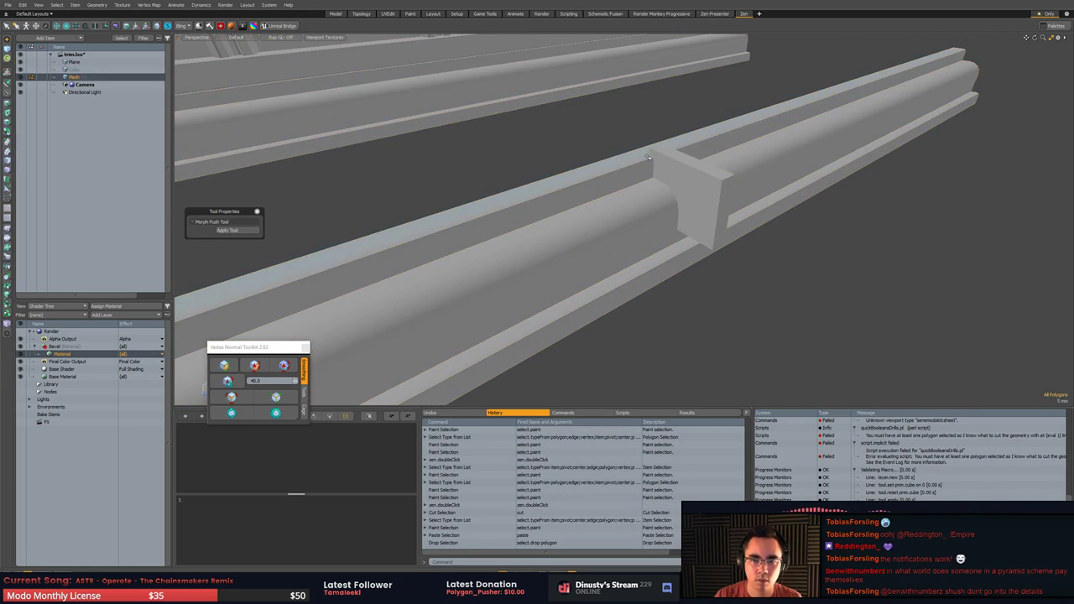
# - Select the pasted block and try to subtract it from the moulding with the Quick Boolean Tools' Boolean : Subtract
pyautogui.press('5')
pyautogui.click(669, 175)
pyautogui.press('3')
pyautogui.doubleClick(670, 174)
pyautogui.keyDown('alt'); pyautogui.moveTo(670, 173); pyautogui.dragTo(666, 186); pyautogui.keyUp('alt')
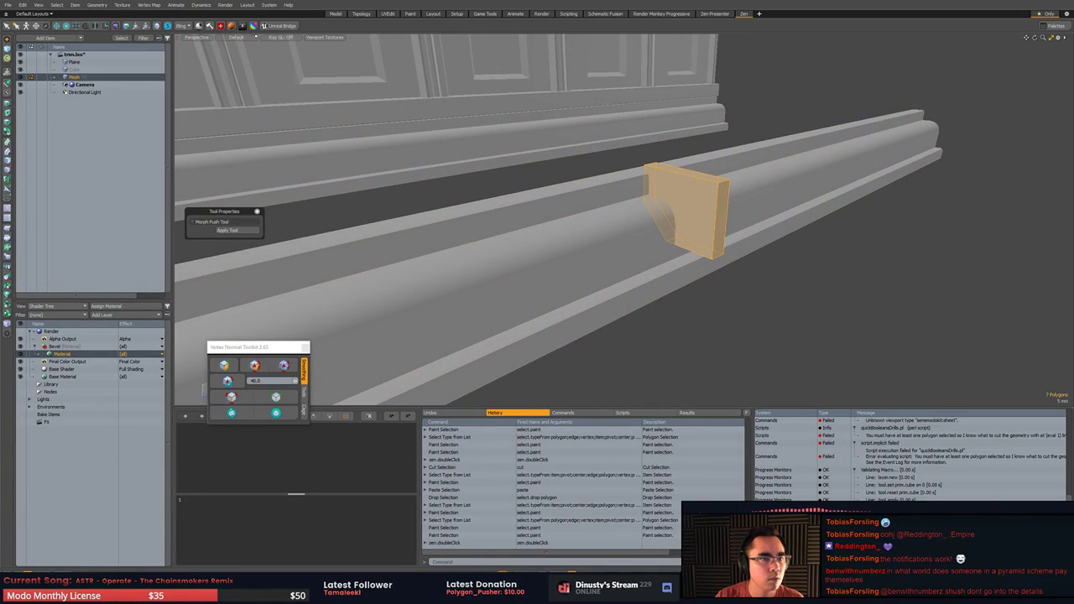
pyautogui.click(242, 26)
pyautogui.click(292, 113)
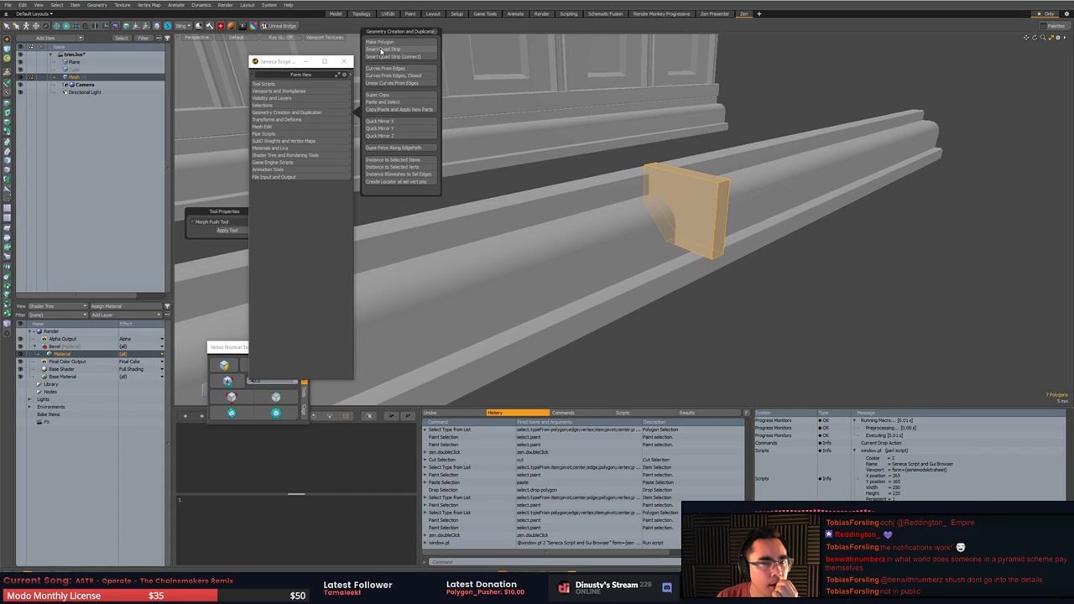
pyautogui.click(289, 127)
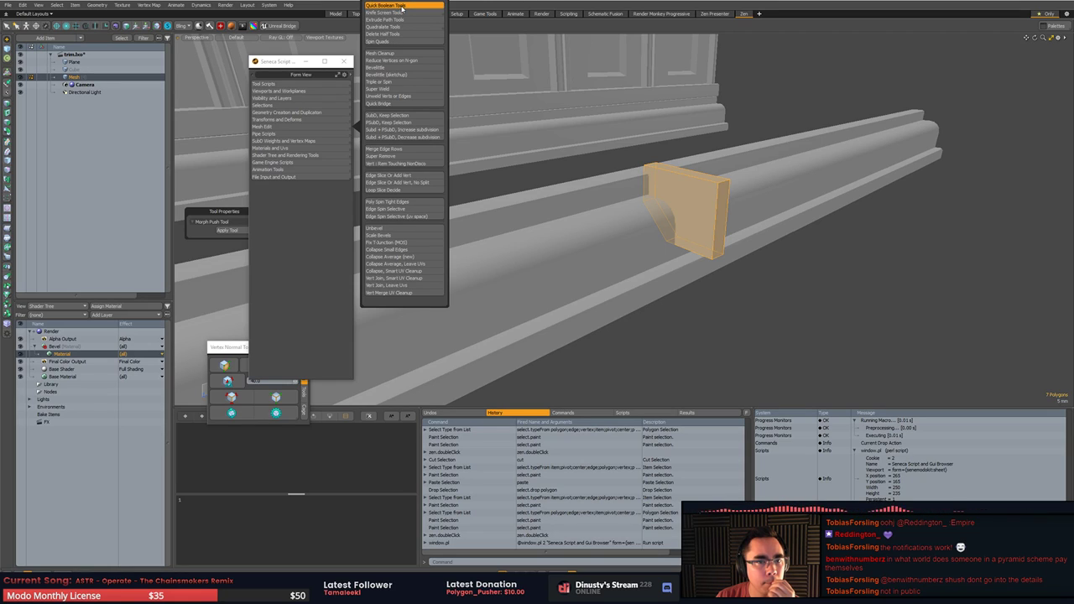
pyautogui.moveTo(401, 7)
pyautogui.click(488, 17)
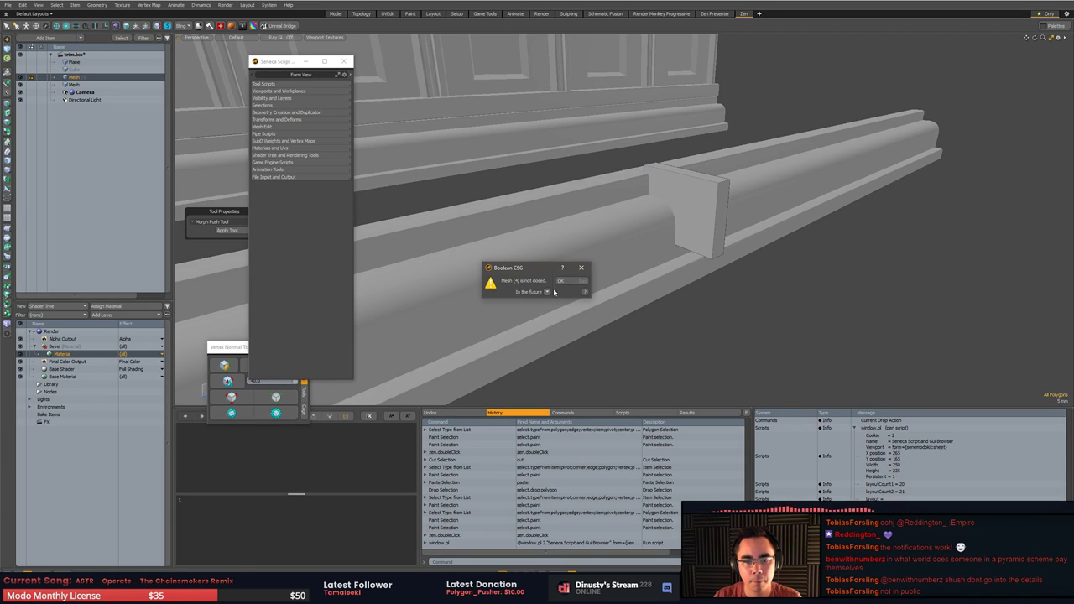
pyautogui.click(561, 282)
# - Undo the Boolean subtraction and clear the polygon selection
pyautogui.keyDown('alt'); pyautogui.moveTo(564, 283); pyautogui.dragTo(763, 276); pyautogui.keyUp('alt')
pyautogui.hotkey('ctrl', 'z')
pyautogui.hotkey('ctrl', 'z')
pyautogui.click(762, 276)
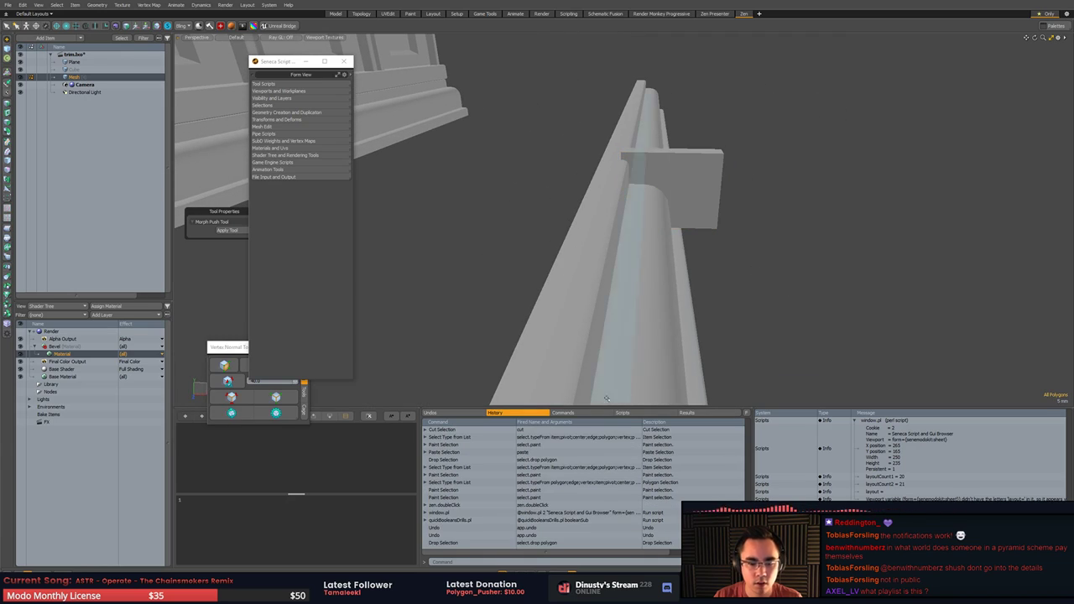
pyautogui.click(474, 521)
pyautogui.rightClick(493, 522)
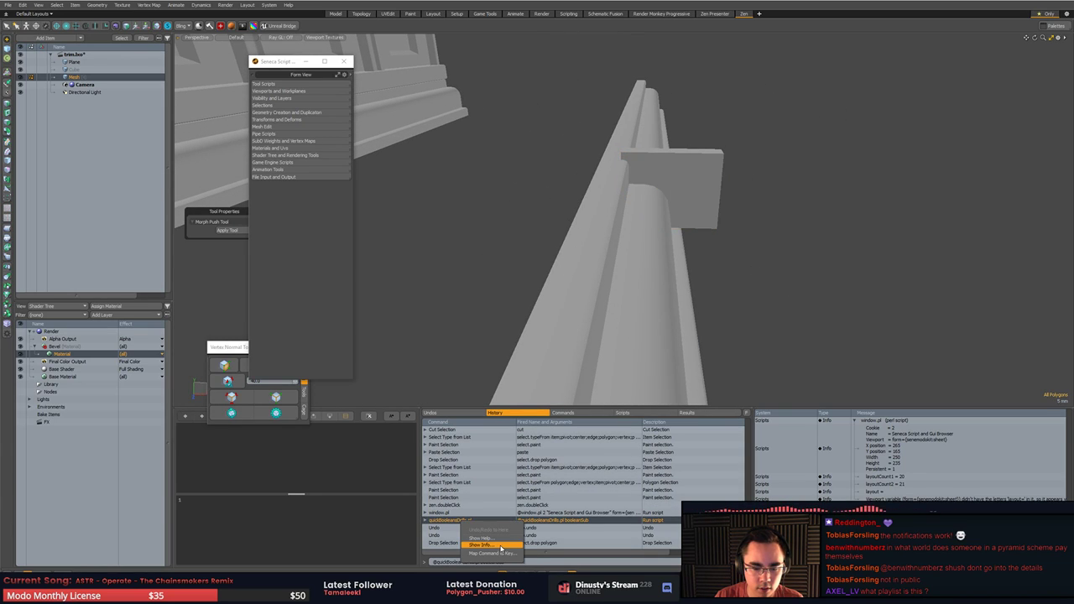
pyautogui.click(498, 553)
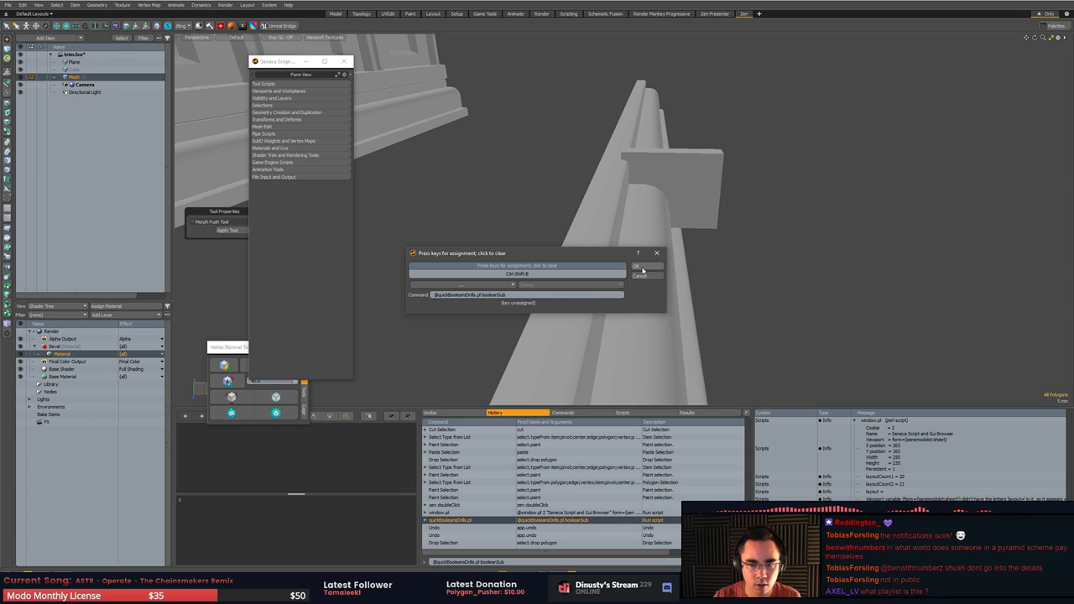
pyautogui.click(643, 268)
# - Select the duplicated moulding's lower open edge and extend it backwards along X to form its underside
pyautogui.keyDown('alt'); pyautogui.moveTo(649, 281); pyautogui.dragTo(663, 223); pyautogui.keyUp('alt')
pyautogui.press('5')
pyautogui.click(592, 255)
pyautogui.press('2')
pyautogui.doubleClick(641, 192)
pyautogui.click(669, 176)
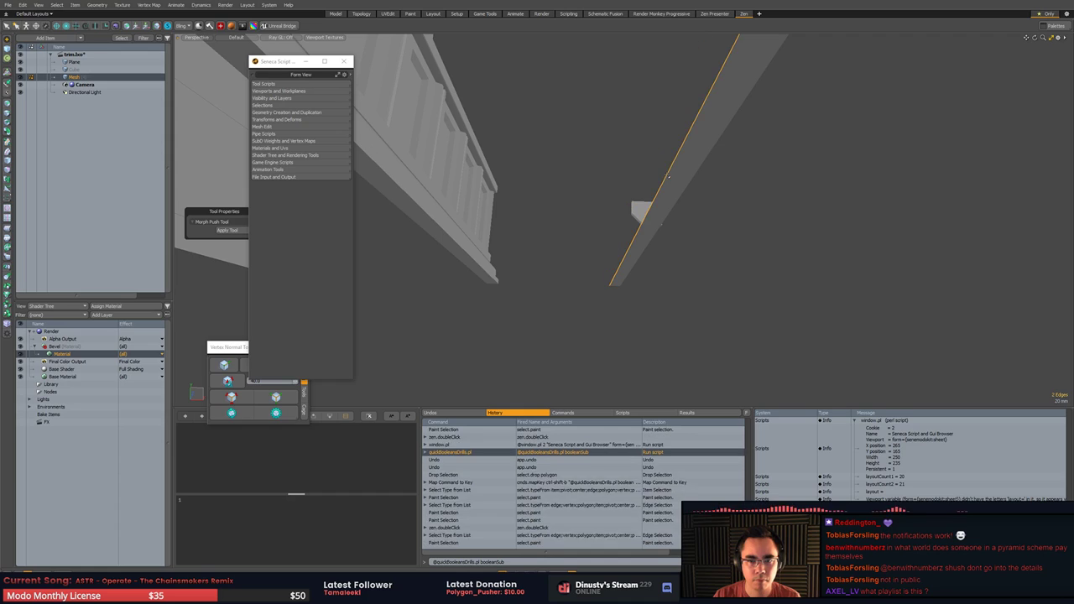
pyautogui.keyDown('alt'); pyautogui.moveTo(669, 176); pyautogui.dragTo(673, 262); pyautogui.keyUp('alt')
pyautogui.press('w')
pyautogui.press('q')
pyautogui.press('w')
pyautogui.press('x')
pyautogui.moveTo(703, 152); pyautogui.dragTo(642, 170)
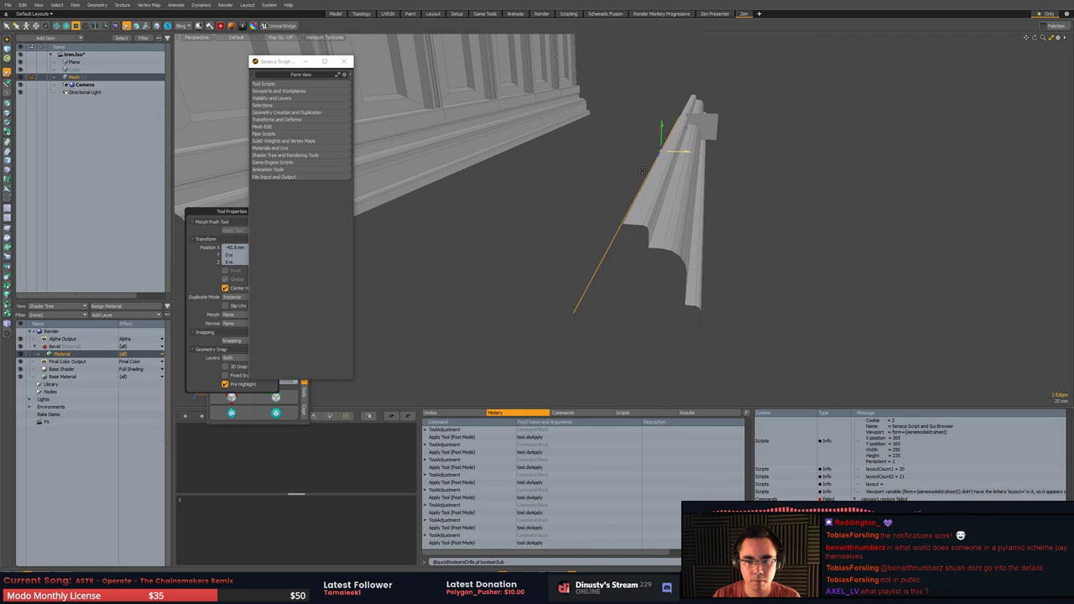
# - Try to bridge the moulding's upper and lower back edges with 0 segments, and undo the bridge
pyautogui.press('q')
pyautogui.press('2')
pyautogui.click(665, 146)
pyautogui.keyDown('shift'); pyautogui.click(661, 208); pyautogui.keyUp('shift')
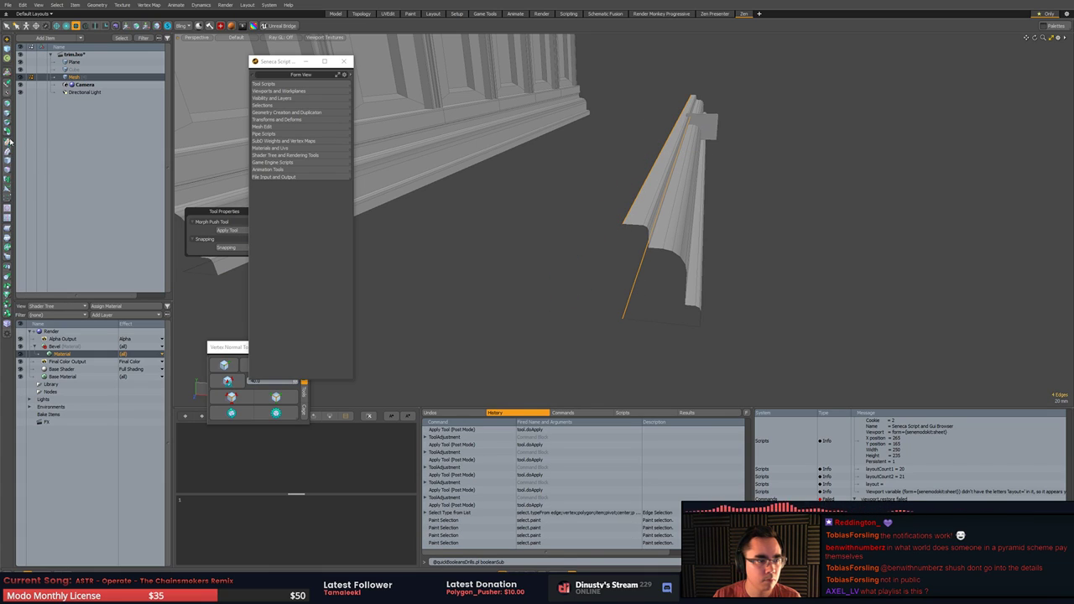
pyautogui.press('space')
pyautogui.keyDown('alt'); pyautogui.moveTo(554, 204); pyautogui.dragTo(598, 235); pyautogui.keyUp('alt')
pyautogui.hotkey('ctrl', 'z')
pyautogui.hotkey('ctrl', 'z')
# - Select the moulding's upper and lower back edges and move them backwards along X to deepen the profile
pyautogui.press('2')
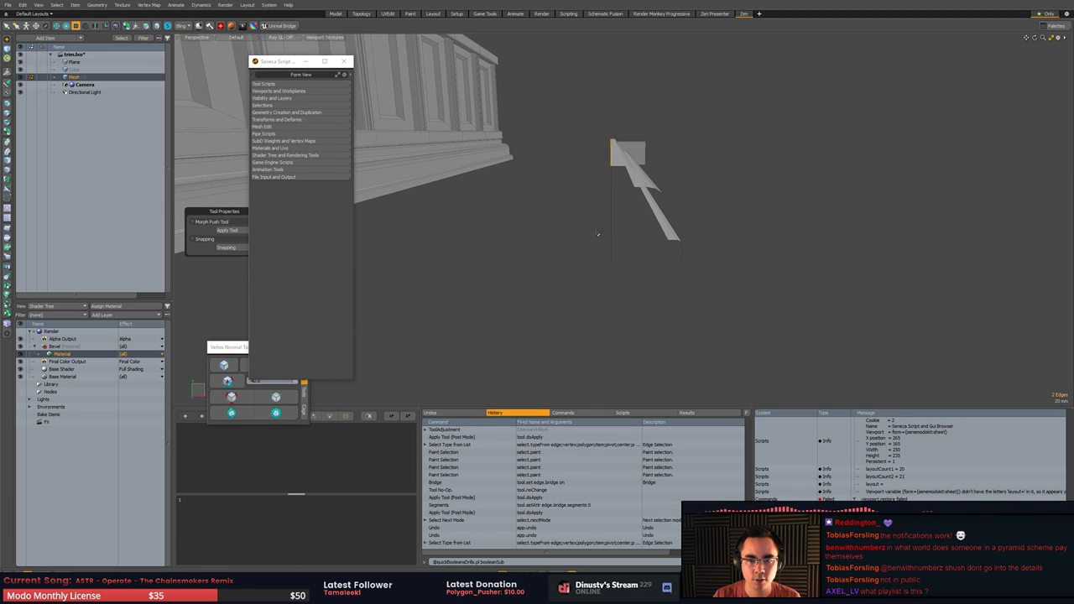
pyautogui.click(611, 228)
pyautogui.keyDown('shift'); pyautogui.click(611, 171); pyautogui.keyUp('shift')
pyautogui.press('w')
pyautogui.keyDown('alt'); pyautogui.moveTo(587, 193); pyautogui.dragTo(611, 195); pyautogui.keyUp('alt')
pyautogui.press('w')
pyautogui.moveTo(594, 157); pyautogui.dragTo(561, 159)
# - Select the whole duplicated moulding, convert the selection to vertices and merge them with a distance of 1.4 mm
pyautogui.press('2')
pyautogui.press('Escape')
pyautogui.press('3')
pyautogui.doubleClick(610, 194)
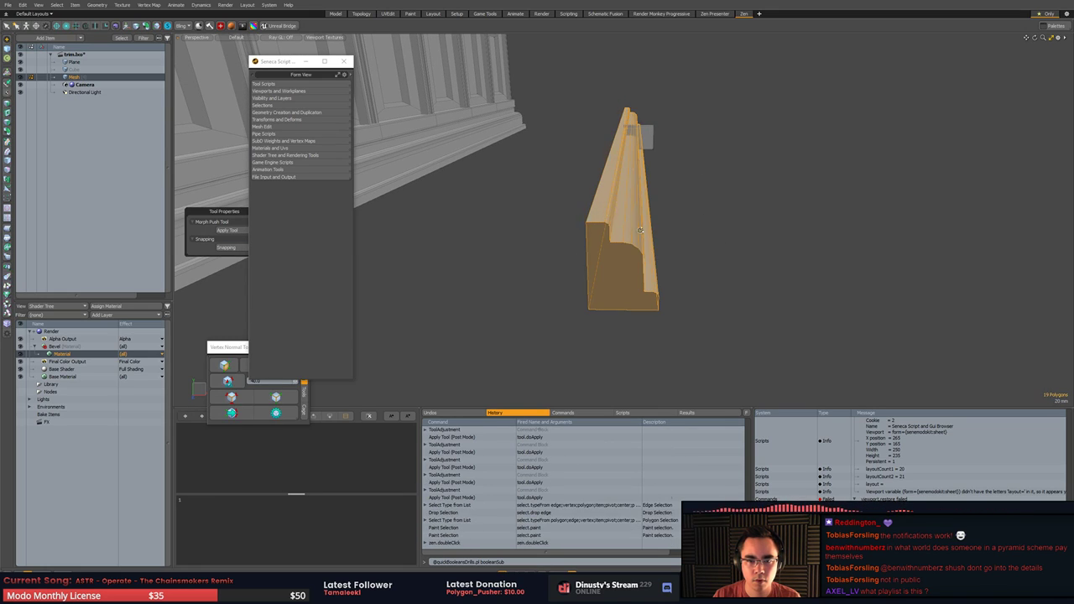
pyautogui.hotkey('alt', '1')
pyautogui.click(8, 124)
pyautogui.moveTo(495, 201); pyautogui.dragTo(499, 202)
pyautogui.press('space')
pyautogui.press('Escape')
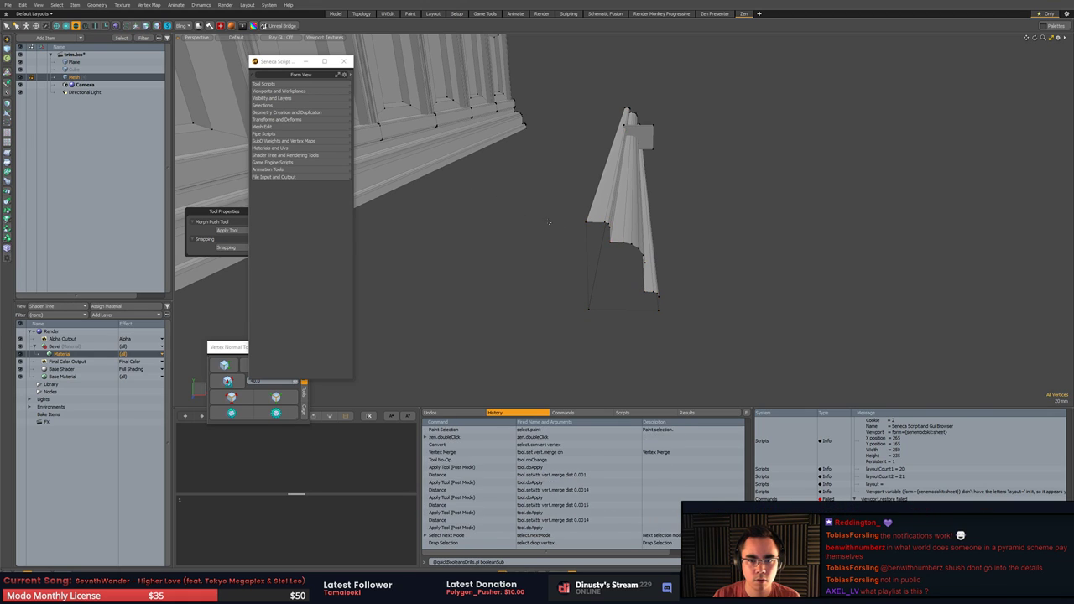
# - Select the open edge loop at the moulding's near end and fill it with a polygon
pyautogui.press('2')
pyautogui.doubleClick(609, 224)
pyautogui.press('p')
pyautogui.press('Escape')
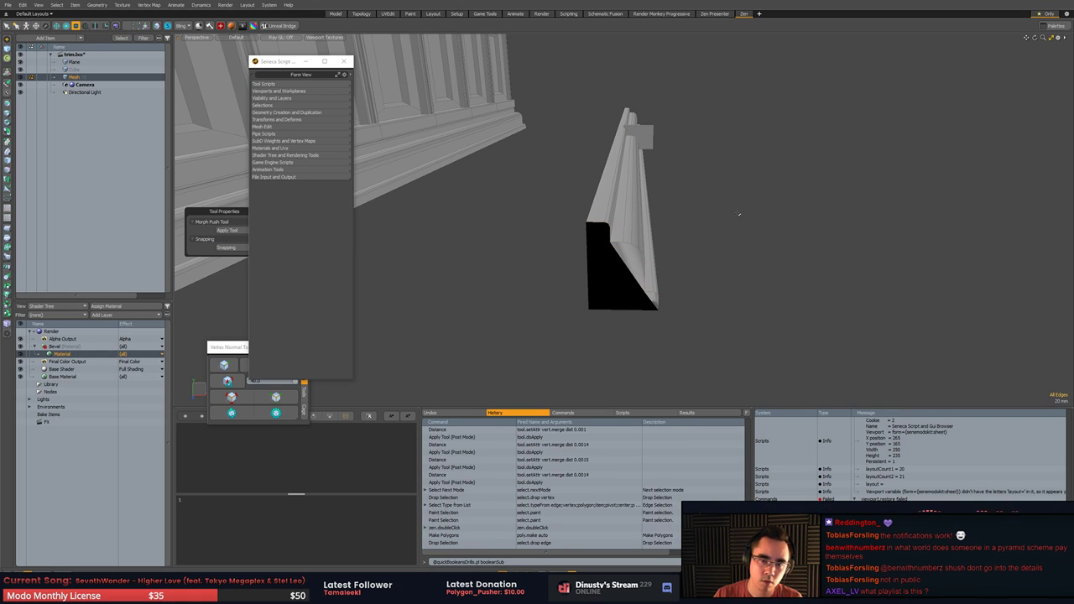
# - Try to select the open edge loop at the moulding's other end, and clear the edge selection
pyautogui.keyDown('alt'); pyautogui.moveTo(738, 213); pyautogui.dragTo(445, 214); pyautogui.keyUp('alt')
pyautogui.keyDown('alt'); pyautogui.moveTo(753, 177); pyautogui.dragTo(747, 173); pyautogui.keyUp('alt')
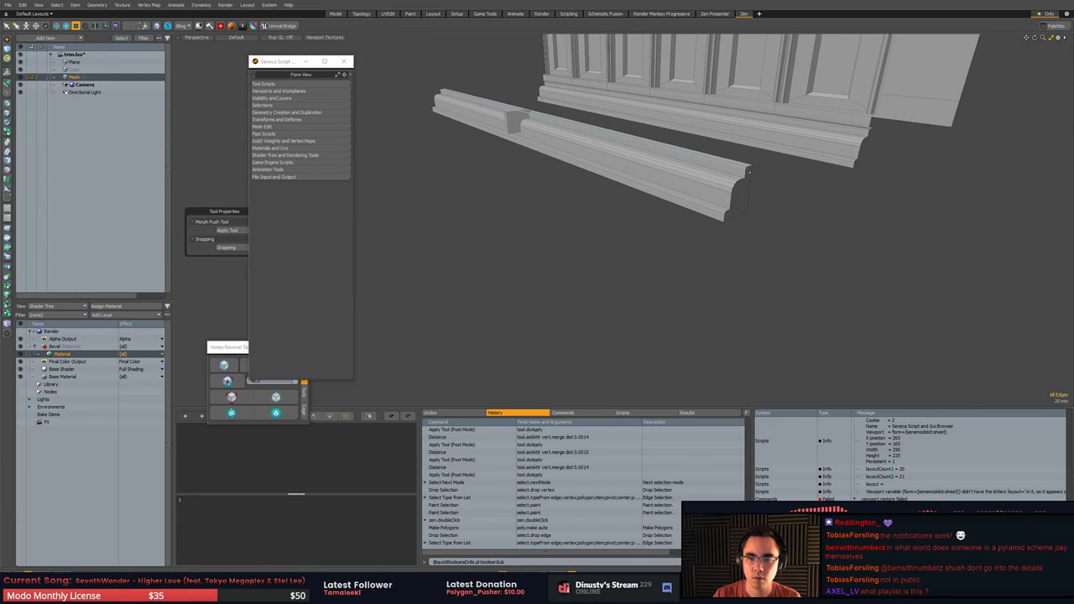
pyautogui.doubleClick(747, 174)
pyautogui.press('Escape')
pyautogui.doubleClick(751, 187)
pyautogui.press('2')
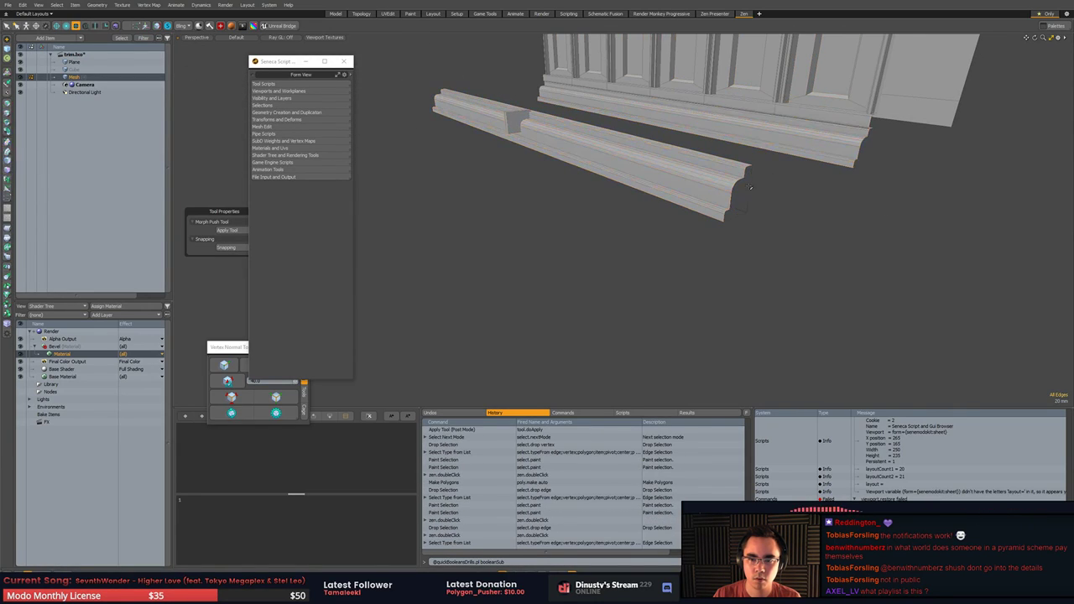
pyautogui.doubleClick(738, 217)
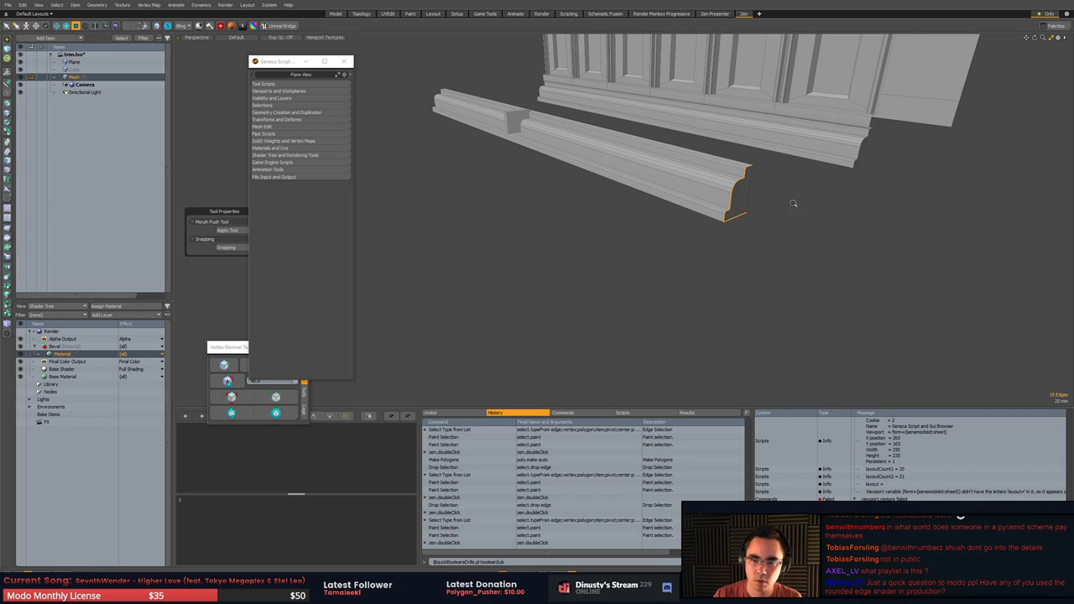
pyautogui.keyDown('alt'); pyautogui.moveTo(792, 203); pyautogui.dragTo(675, 237); pyautogui.keyUp('alt')
pyautogui.click(675, 237)
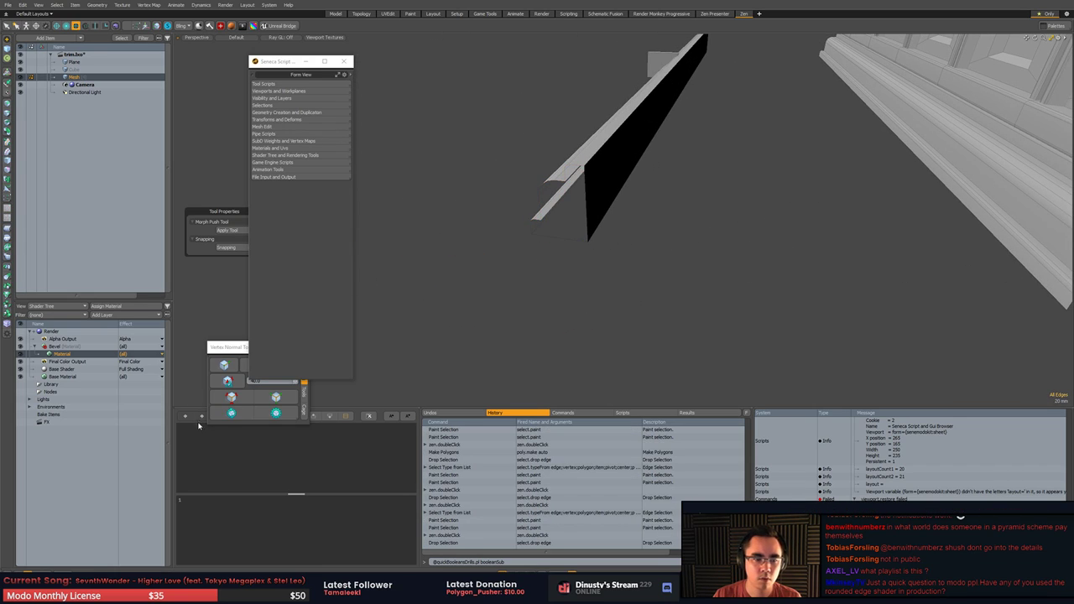
# - Recalculate the smoothing of the moulding mesh with the Vertex Normal Toolkit
pyautogui.click(231, 412)
pyautogui.keyDown('alt'); pyautogui.moveTo(573, 299); pyautogui.dragTo(667, 307); pyautogui.keyUp('alt')
pyautogui.press('1')
pyautogui.doubleClick(647, 196)
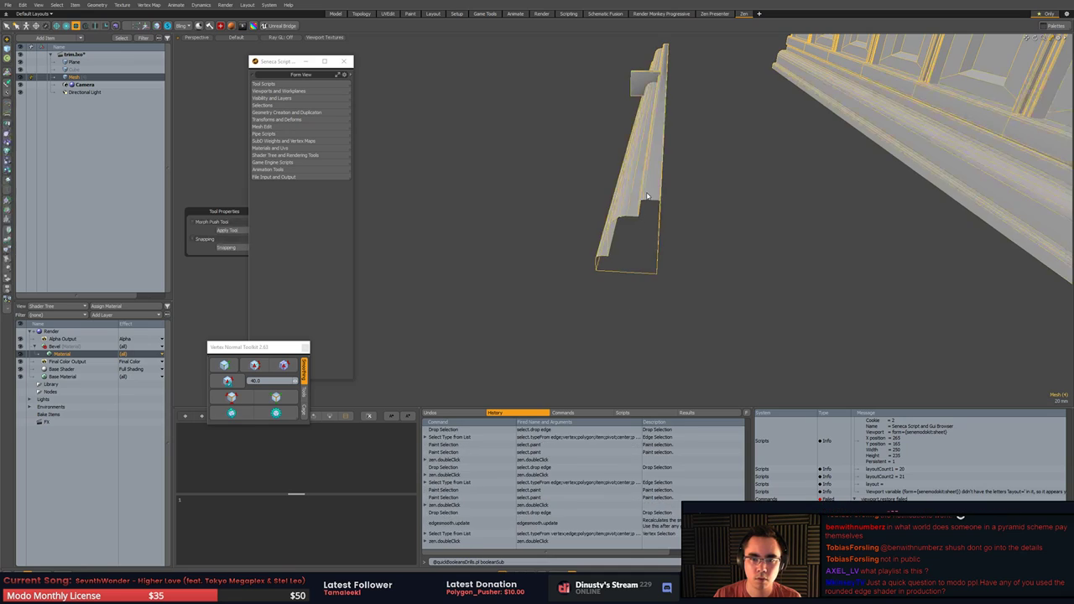
pyautogui.click(646, 197)
# - Select the moulding's polygons, convert them to vertices and merge the vertices with a distance of about 2.2 mm
pyautogui.press('3')
pyautogui.doubleClick(658, 193)
pyautogui.hotkey('alt', '1')
pyautogui.keyDown('alt'); pyautogui.moveTo(646, 198); pyautogui.dragTo(550, 193); pyautogui.keyUp('alt')
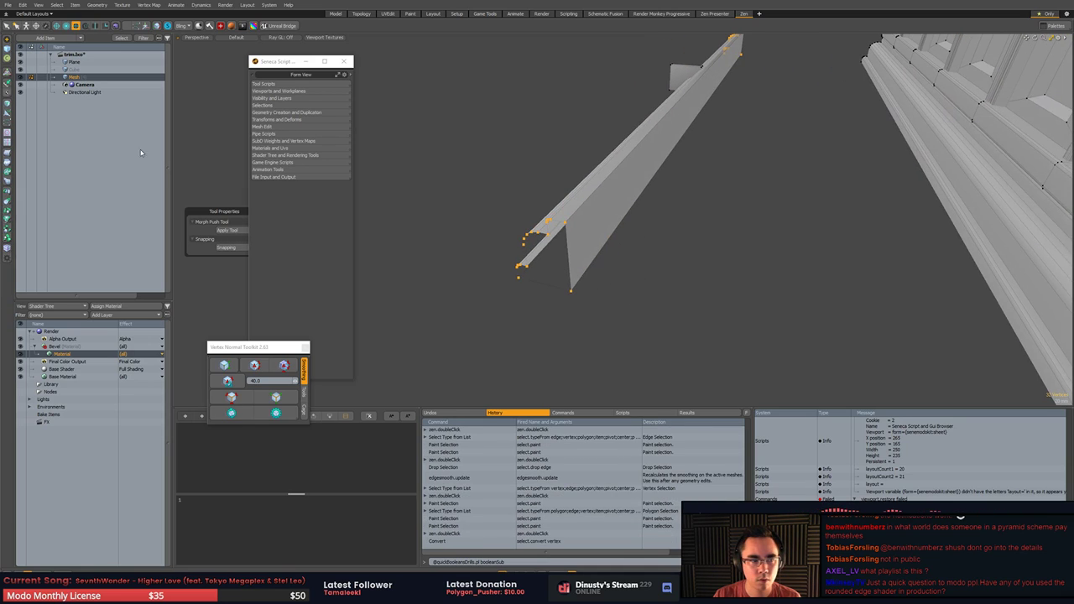
pyautogui.click(7, 122)
pyautogui.moveTo(453, 239); pyautogui.dragTo(596, 244)
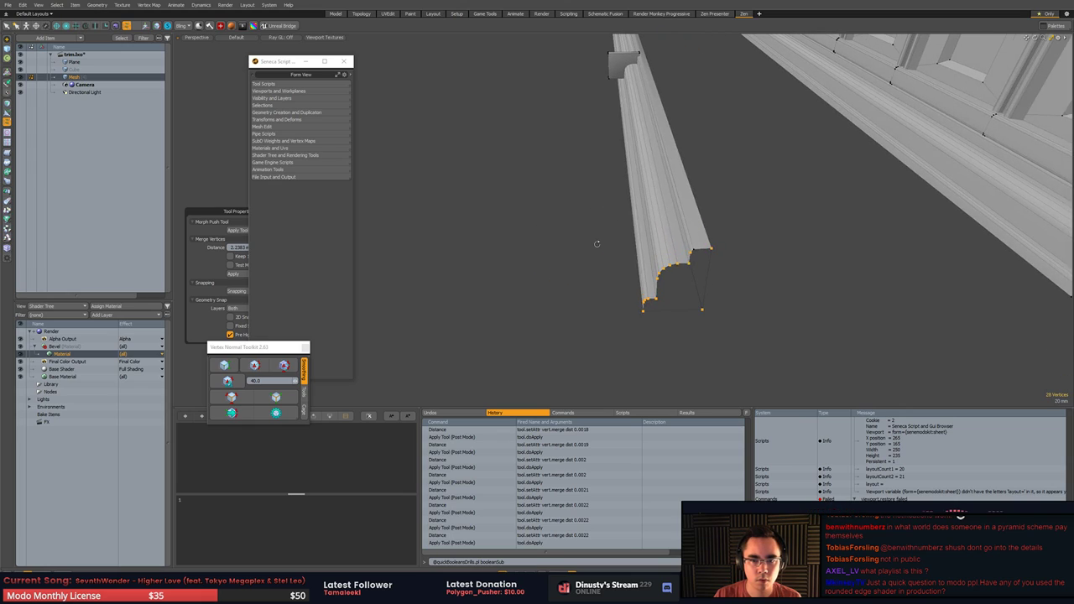
# - Undo the vertex merge and fill the open edge loop at the moulding's near end with a polygon
pyautogui.hotkey('ctrl', 'z')
pyautogui.press('2')
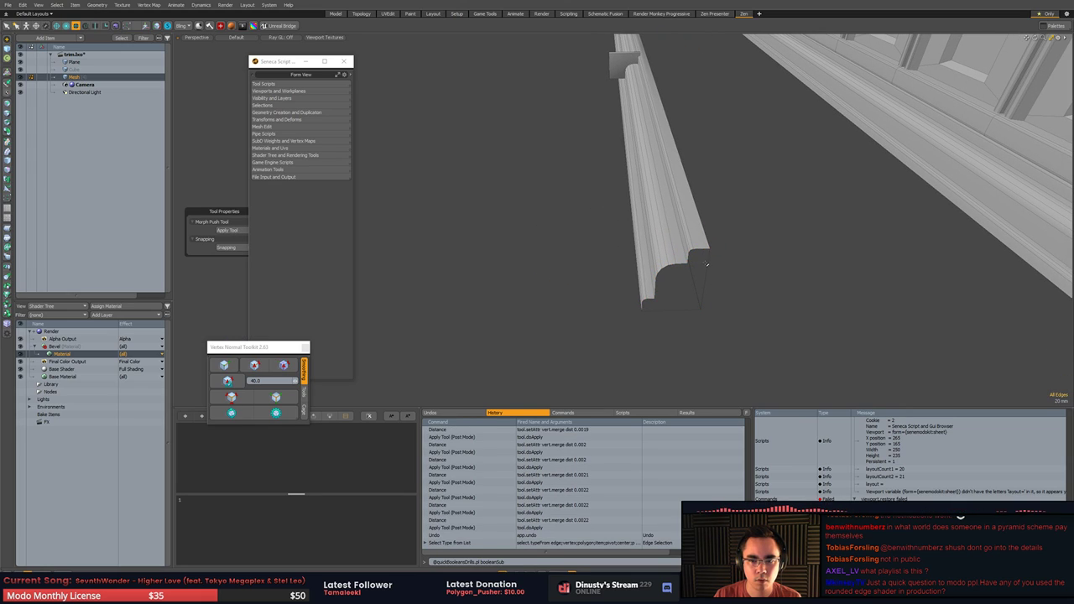
pyautogui.doubleClick(709, 251)
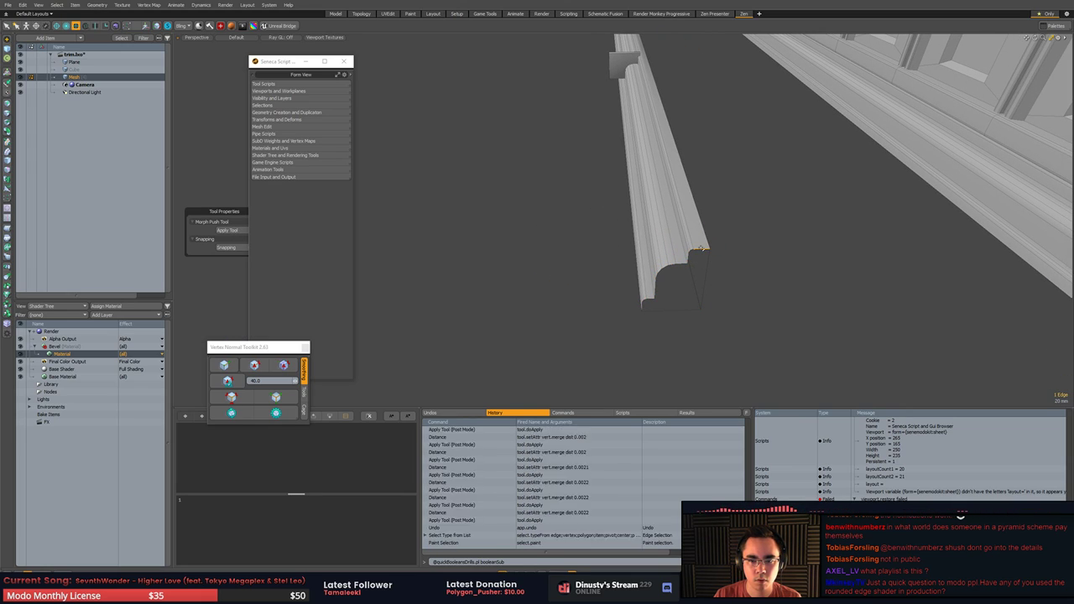
pyautogui.press('p')
pyautogui.click(744, 253)
pyautogui.keyDown('alt'); pyautogui.moveTo(743, 254); pyautogui.dragTo(726, 231); pyautogui.keyUp('alt')
# - Recalculate the smoothing of the moulding mesh, including its new end cap
pyautogui.press('3')
pyautogui.click(673, 267)
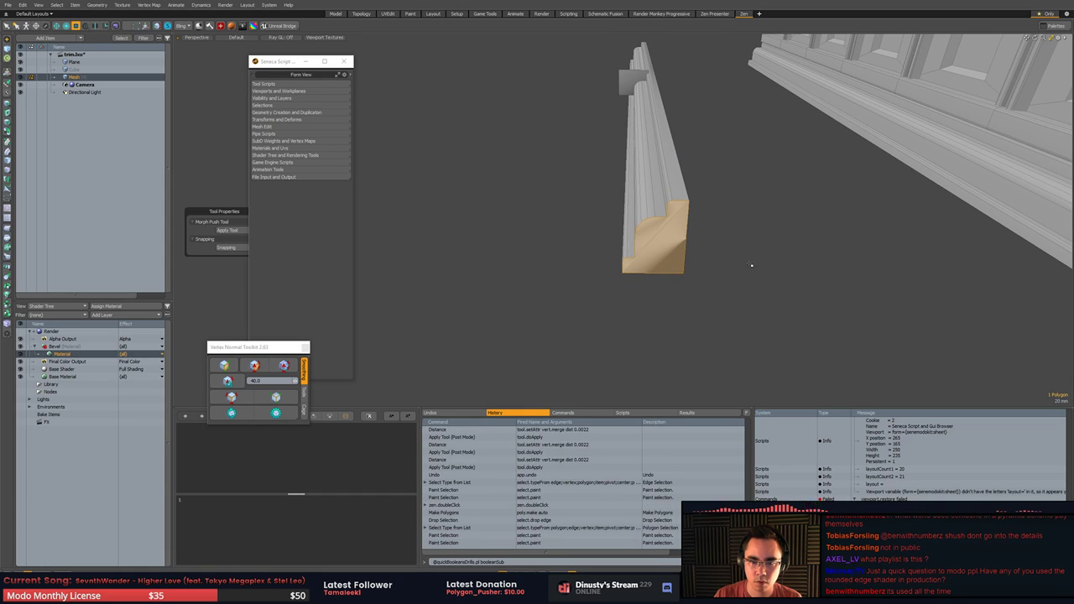
pyautogui.press('Escape')
pyautogui.click(231, 413)
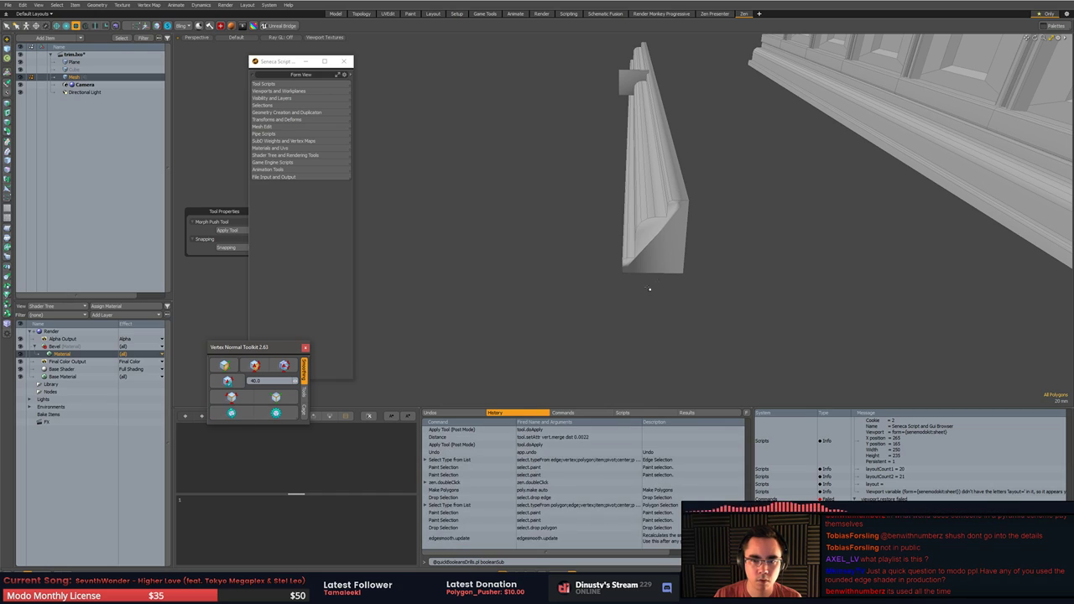
# - Try to split the end cap between the two inner corner vertices at either end of the profile curve
pyautogui.press('3')
pyautogui.click(668, 236)
pyautogui.press('1')
pyautogui.click(635, 257)
pyautogui.keyDown('shift'); pyautogui.click(669, 218); pyautogui.keyUp('shift')
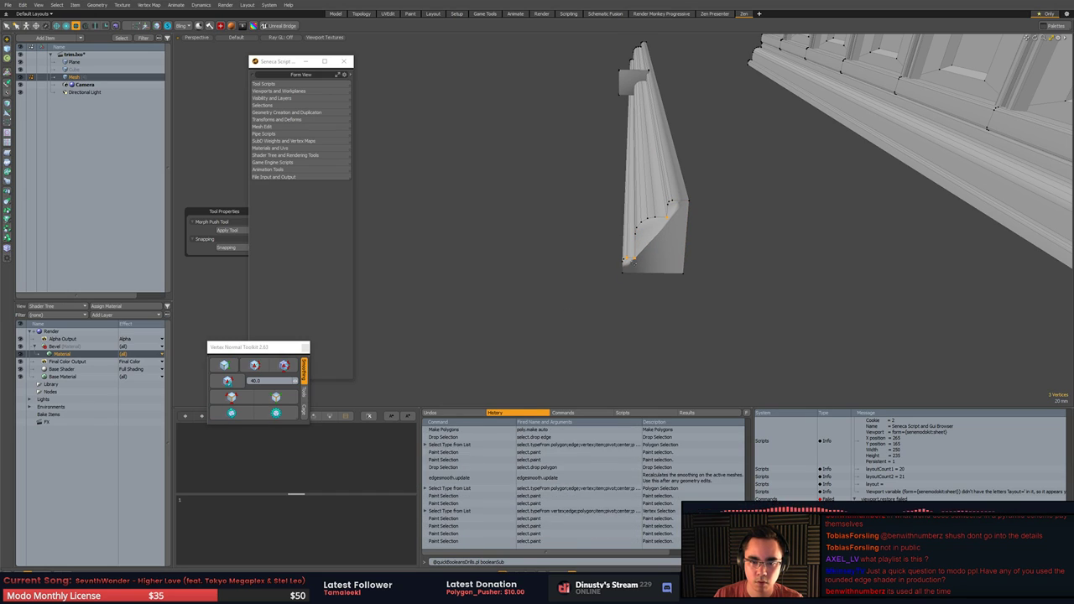
pyautogui.click(635, 258)
pyautogui.keyDown('shift'); pyautogui.click(669, 218); pyautogui.keyUp('shift')
pyautogui.hotkey('shift', 's')
pyautogui.press('Escape')
# - Try to triangulate both pieces of the split end cap
pyautogui.press('3')
pyautogui.click(649, 228)
pyautogui.hotkey('shift', 't')
pyautogui.click(753, 245)
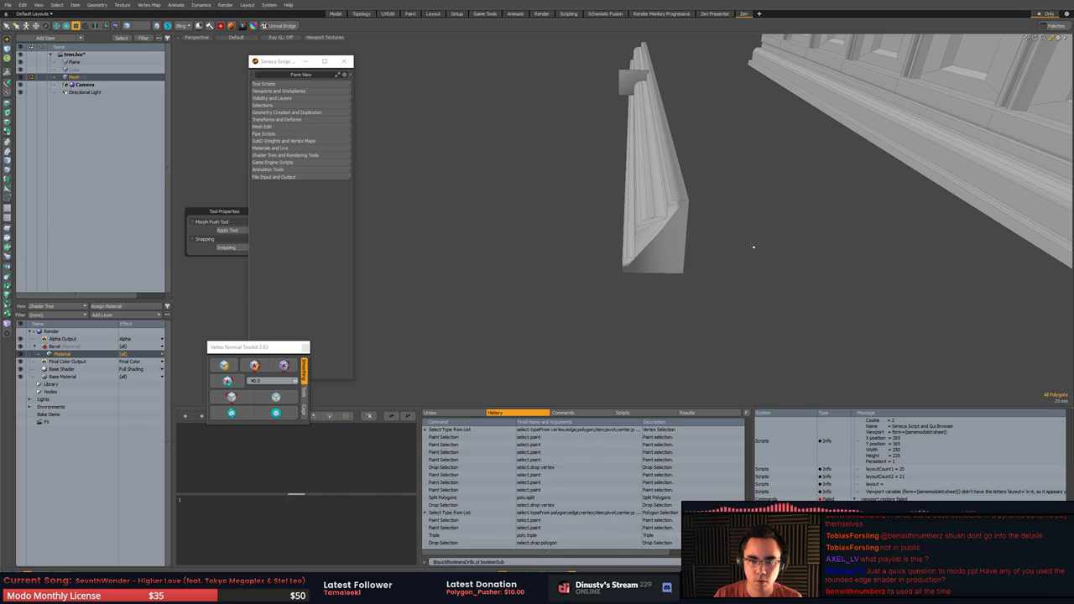
pyautogui.click(679, 257)
pyautogui.hotkey('shift', 't')
pyautogui.click(746, 285)
# - Undo the triangulation and the split of the end cap
pyautogui.hotkey('ctrl', 'z')
pyautogui.click(672, 250)
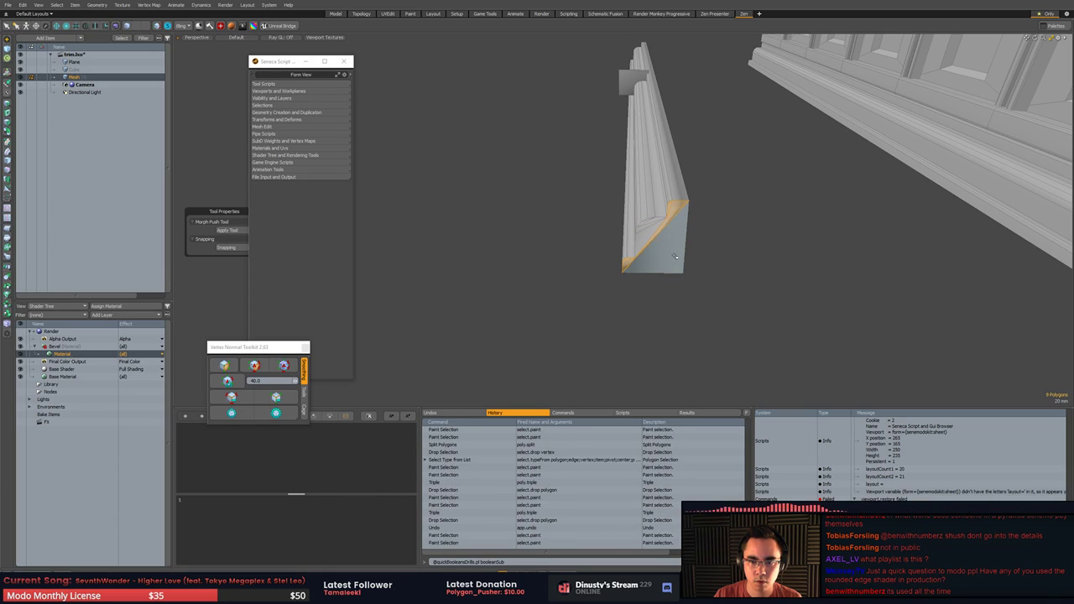
pyautogui.hotkey('ctrl', 'z')
pyautogui.hotkey('ctrl', 'z')
pyautogui.press('1')
pyautogui.hotkey('ctrl', 'z')
# - Split the end cap from each of the profile's two inner corner vertices to the lower back corner vertex
pyautogui.press('1')
pyautogui.click(667, 217)
pyautogui.keyDown('shift'); pyautogui.click(683, 273); pyautogui.keyUp('shift')
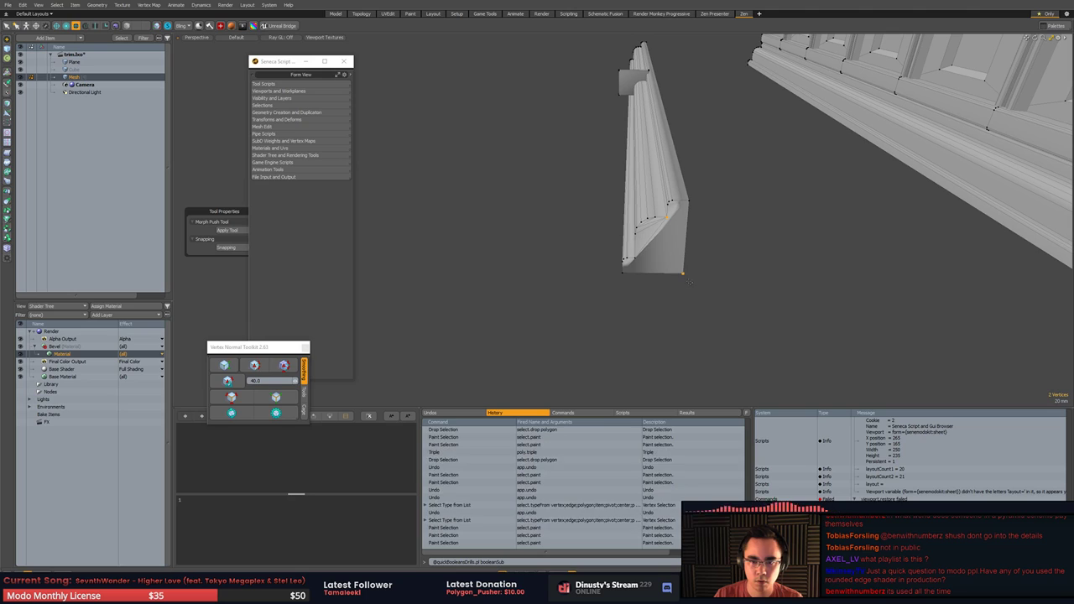
pyautogui.hotkey('shift', 's')
pyautogui.click(635, 258)
pyautogui.keyDown('shift'); pyautogui.click(683, 273); pyautogui.keyUp('shift')
pyautogui.hotkey('shift', 's')
pyautogui.press('Escape')
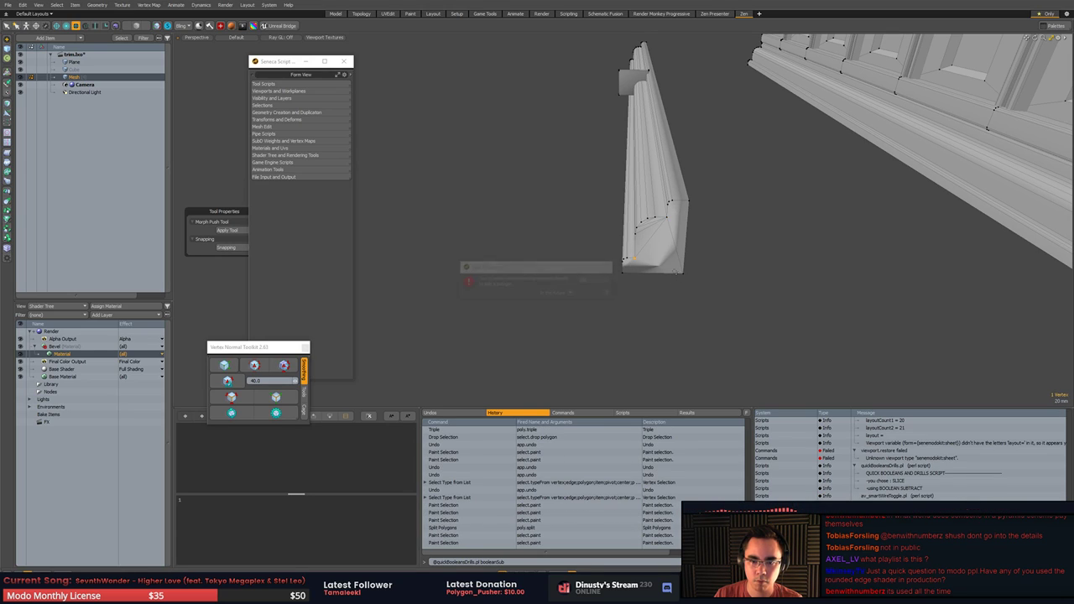
pyautogui.click(635, 257)
pyautogui.keyDown('shift'); pyautogui.click(683, 272); pyautogui.keyUp('shift')
pyautogui.hotkey('shift', 's')
pyautogui.click(698, 284)
# - Triangulate the split end cap polygons and recalculate the moulding's smoothing
pyautogui.press('3')
pyautogui.click(672, 269)
pyautogui.hotkey('shift', 't')
pyautogui.click(693, 245)
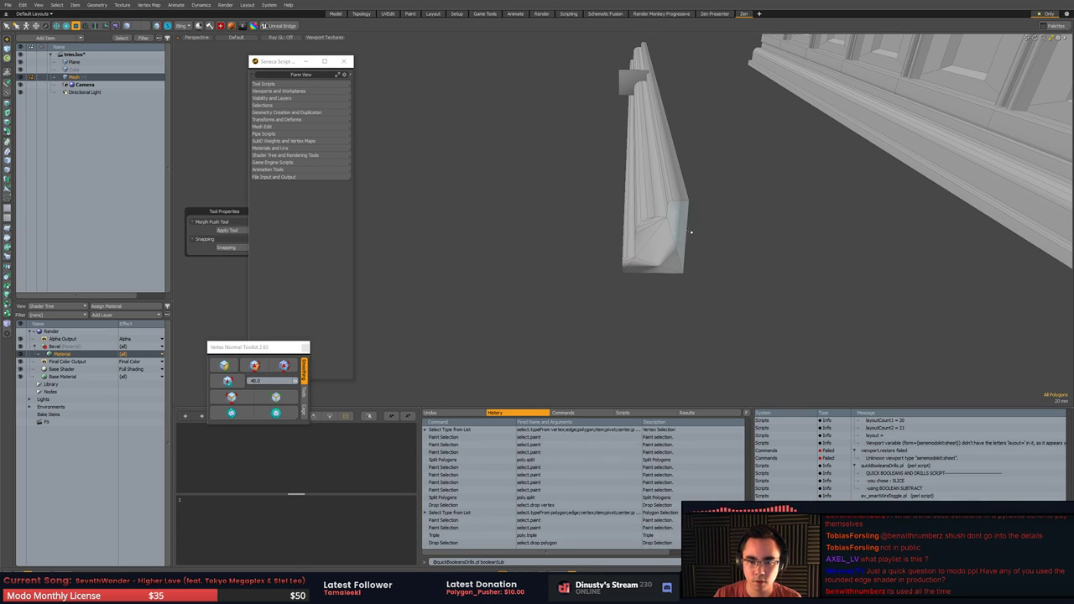
pyautogui.scroll(3, 690, 231)
pyautogui.click(661, 213)
pyautogui.hotkey('shift', 't')
pyautogui.click(718, 239)
pyautogui.scroll(-3, 726, 247)
pyautogui.keyDown('alt'); pyautogui.moveTo(728, 247); pyautogui.dragTo(646, 259); pyautogui.keyUp('alt')
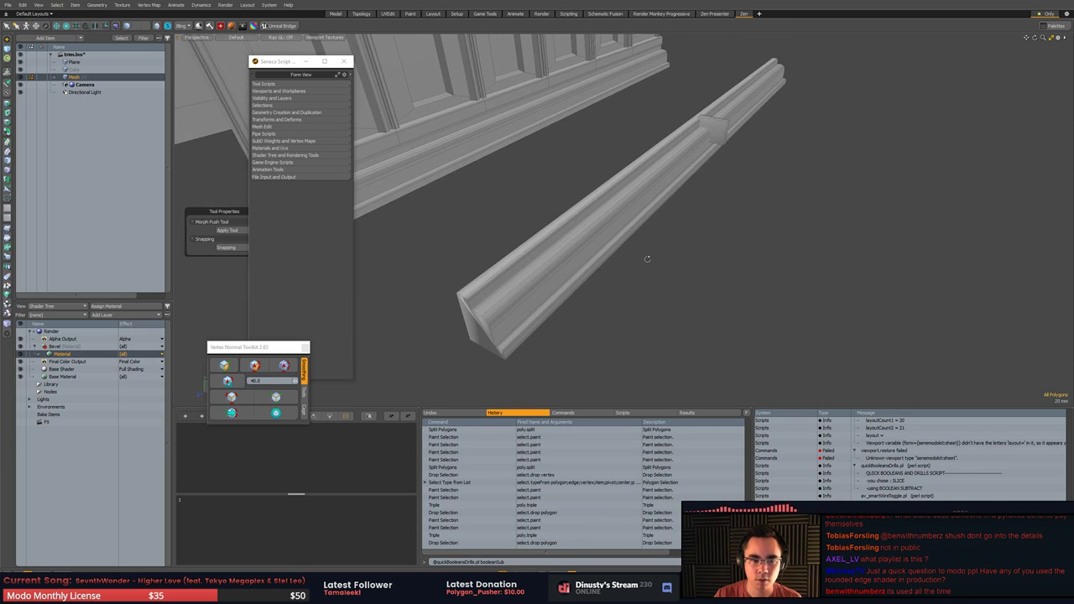
pyautogui.click(232, 412)
# - Select the lengthwise profile edges along the moulding and soften them
pyautogui.moveTo(646, 218)
pyautogui.keyDown('alt'); pyautogui.mouseDown()
pyautogui.moveTo(694, 283)
pyautogui.moveTo(668, 257)
pyautogui.mouseUp(); pyautogui.keyUp('alt')
pyautogui.press('2')
pyautogui.moveTo(565, 222)
pyautogui.mouseDown()
pyautogui.moveTo(573, 275)
pyautogui.moveTo(563, 256)
pyautogui.moveTo(594, 304)
pyautogui.mouseUp()
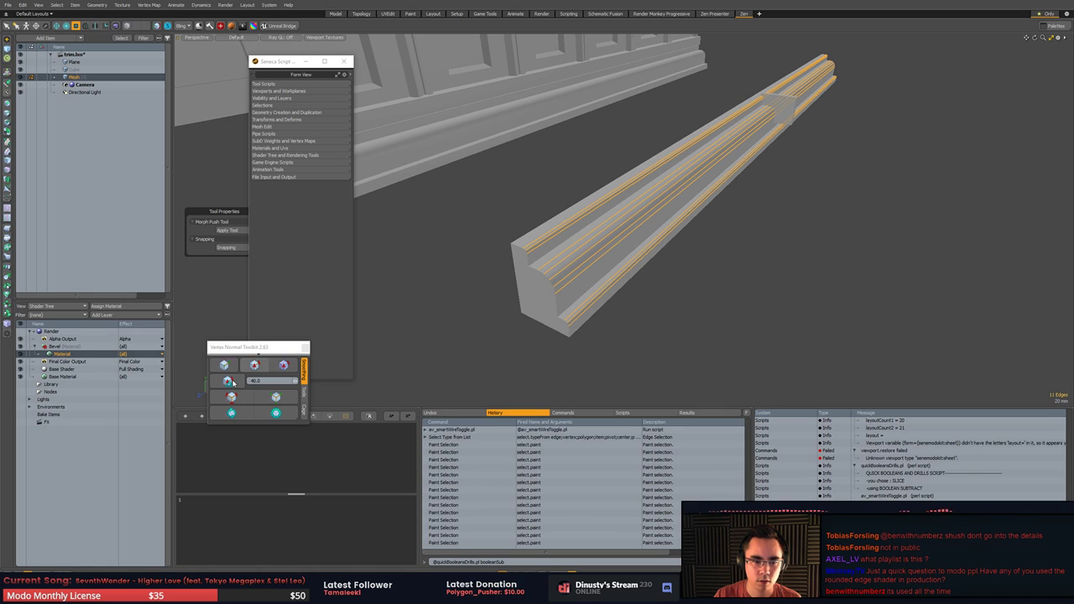
pyautogui.click(254, 366)
pyautogui.click(428, 331)
# - Select the whole block on the moulding and save the scene
pyautogui.keyDown('alt'); pyautogui.moveTo(621, 269); pyautogui.dragTo(731, 250); pyautogui.keyUp('alt')
pyautogui.press('3')
pyautogui.click(789, 145)
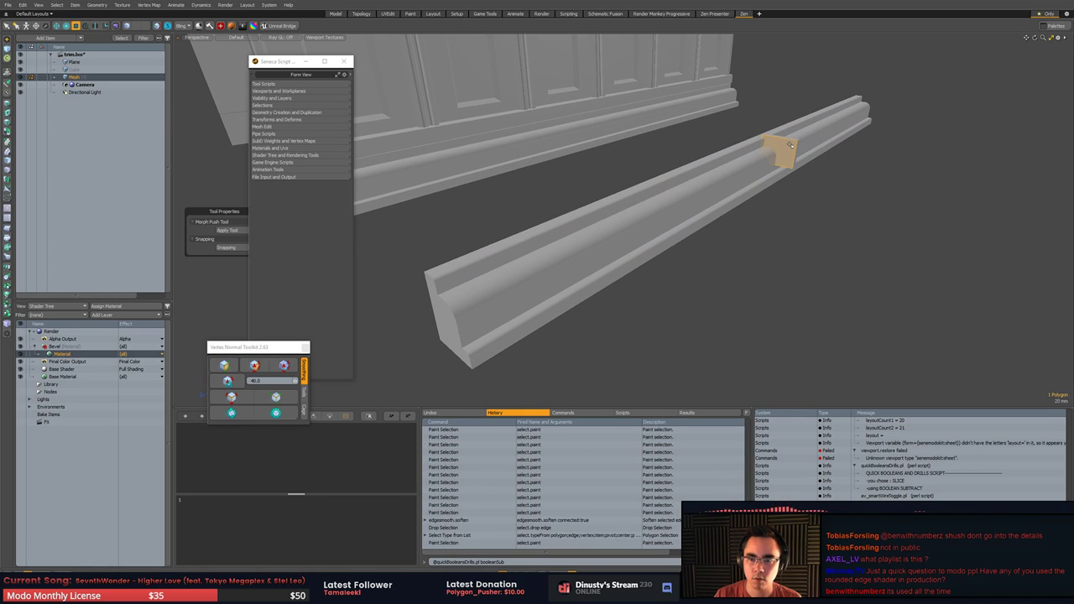
pyautogui.doubleClick(790, 146)
pyautogui.hotkey('shift', 'a')
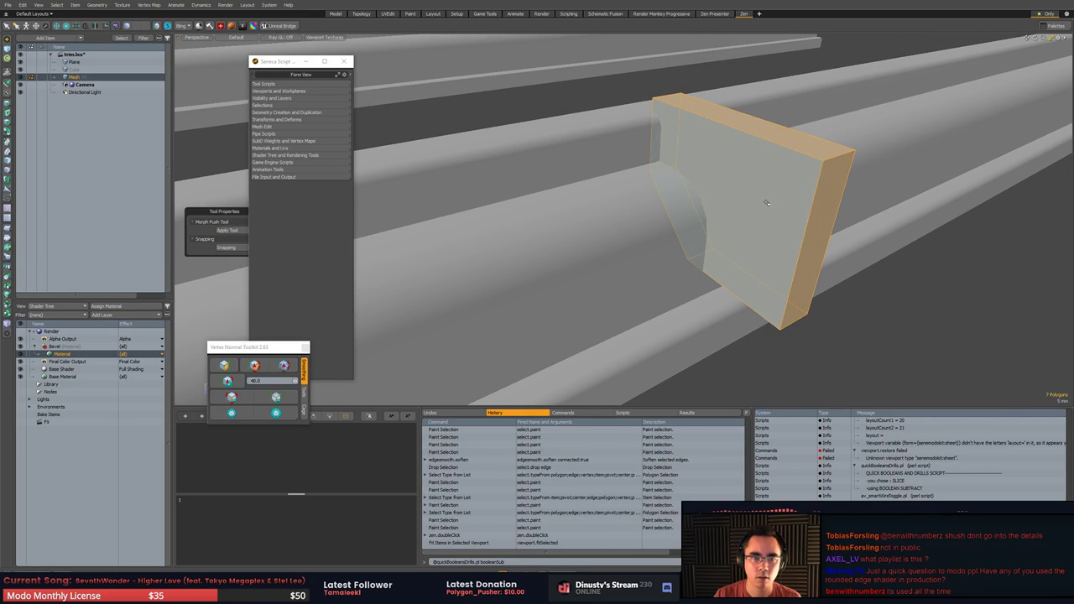
pyautogui.hotkey('ctrl', 's')
# - Subtract the block from the moulding with the boolean script and examine the faces of the cut notch
pyautogui.hotkey('ctrl', 'b')
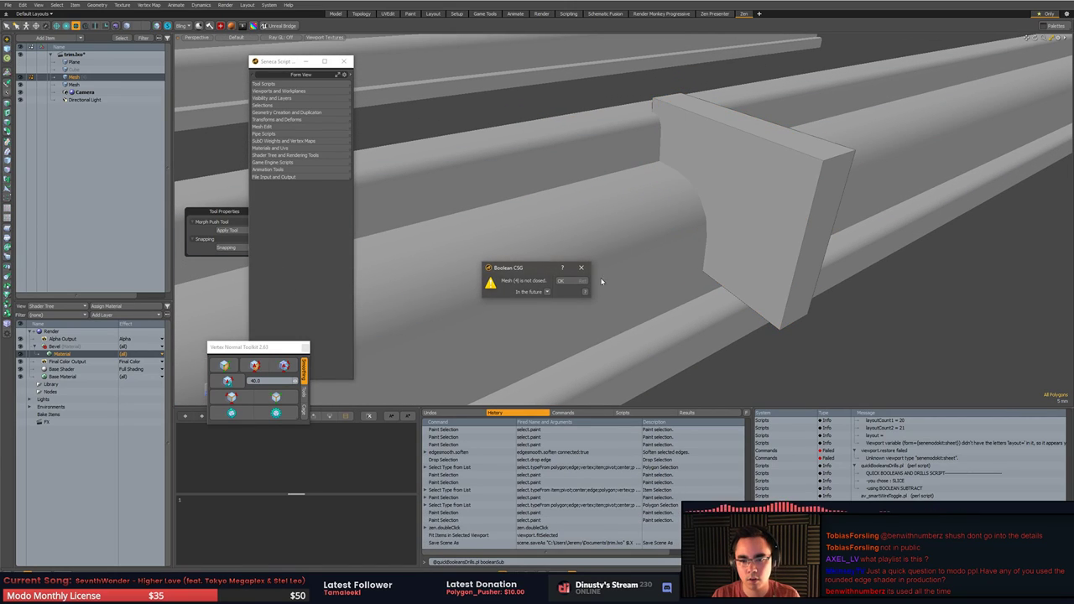
pyautogui.click(576, 282)
pyautogui.keyDown('alt'); pyautogui.moveTo(575, 283); pyautogui.dragTo(458, 313); pyautogui.keyUp('alt')
pyautogui.press('3')
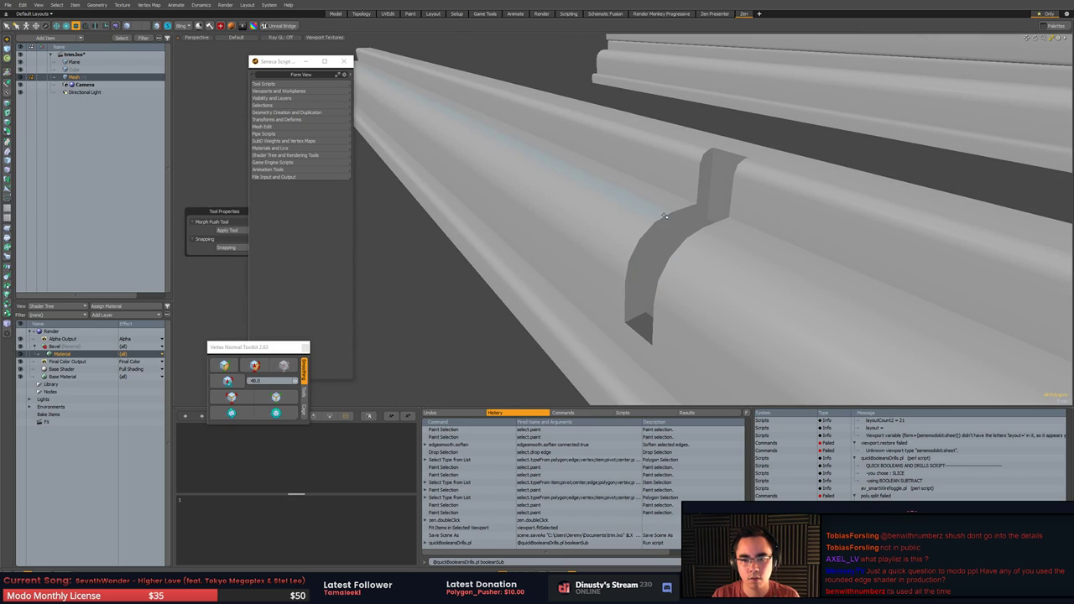
pyautogui.click(661, 245)
pyautogui.keyDown('alt'); pyautogui.moveTo(662, 245); pyautogui.dragTo(590, 261); pyautogui.keyUp('alt')
pyautogui.click(595, 245)
pyautogui.scroll(-5, 642, 268)
pyautogui.scroll(5, 642, 265)
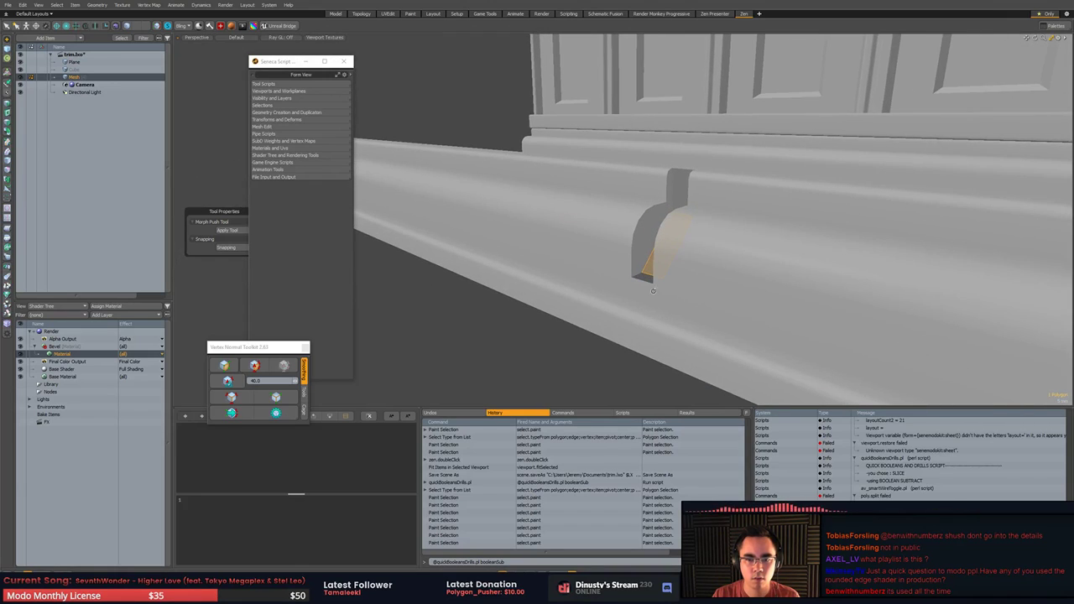
pyautogui.keyDown('alt'); pyautogui.moveTo(693, 266); pyautogui.dragTo(742, 293); pyautogui.keyUp('alt')
# - Undo the boolean subtraction to restore the block on the moulding
pyautogui.hotkey('ctrl', 'z')
pyautogui.hotkey('ctrl', 'z')
pyautogui.scroll(-4, 652, 297)
pyautogui.click(695, 337)
pyautogui.press('3')
pyautogui.click(692, 265)
pyautogui.keyDown('shift'); pyautogui.click(691, 269); pyautogui.keyUp('shift')
pyautogui.click(663, 250)
pyautogui.press('5')
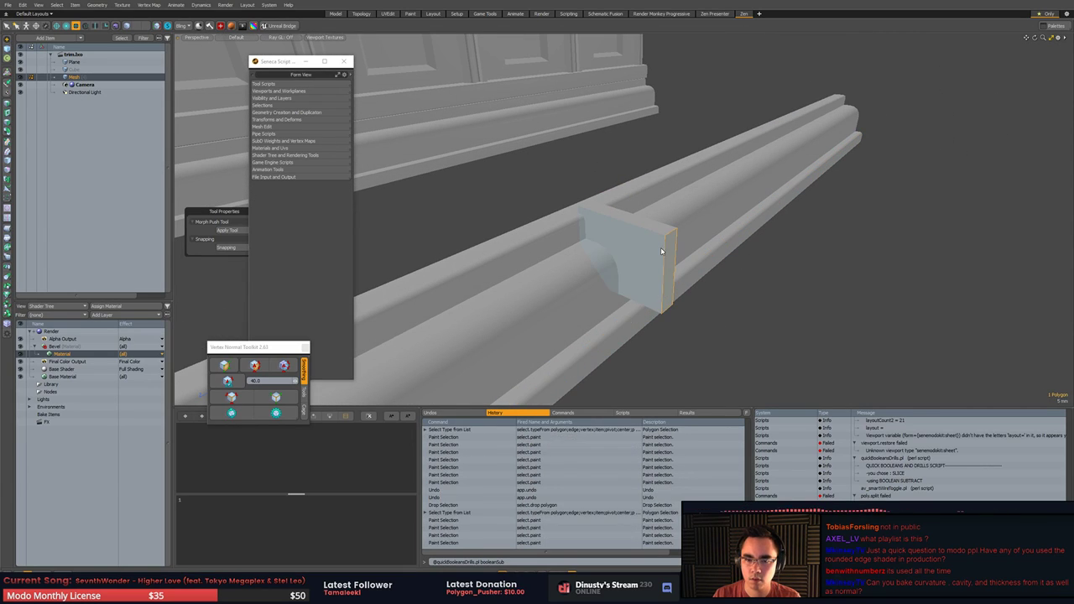
pyautogui.doubleClick(662, 250)
pyautogui.click(642, 270)
pyautogui.keyDown('alt'); pyautogui.moveTo(642, 270); pyautogui.dragTo(743, 268); pyautogui.keyUp('alt')
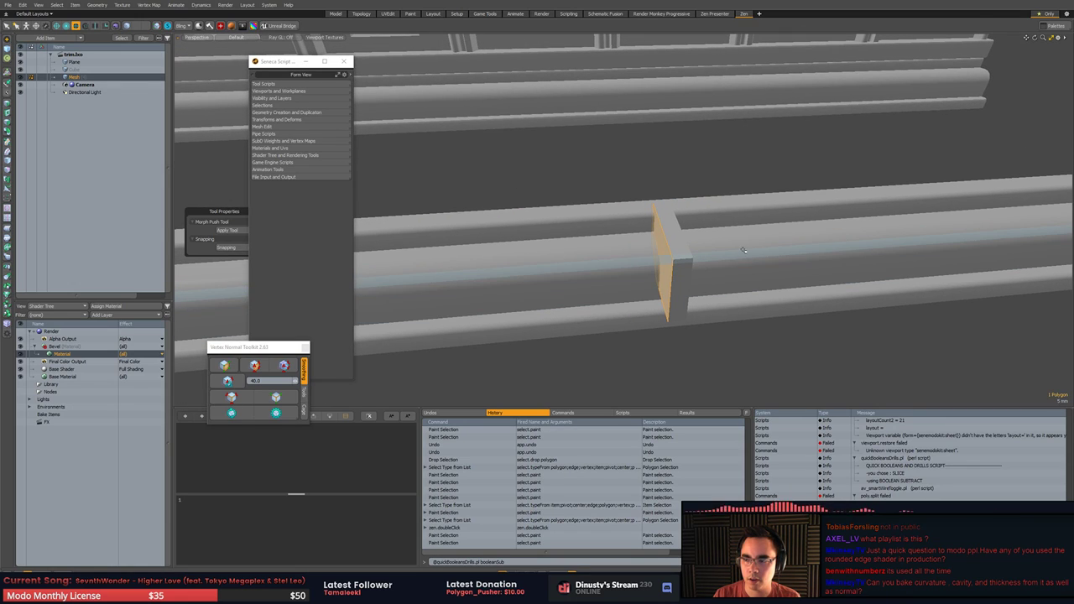
pyautogui.keyDown('alt'); pyautogui.moveTo(756, 240); pyautogui.dragTo(784, 241); pyautogui.keyUp('alt')
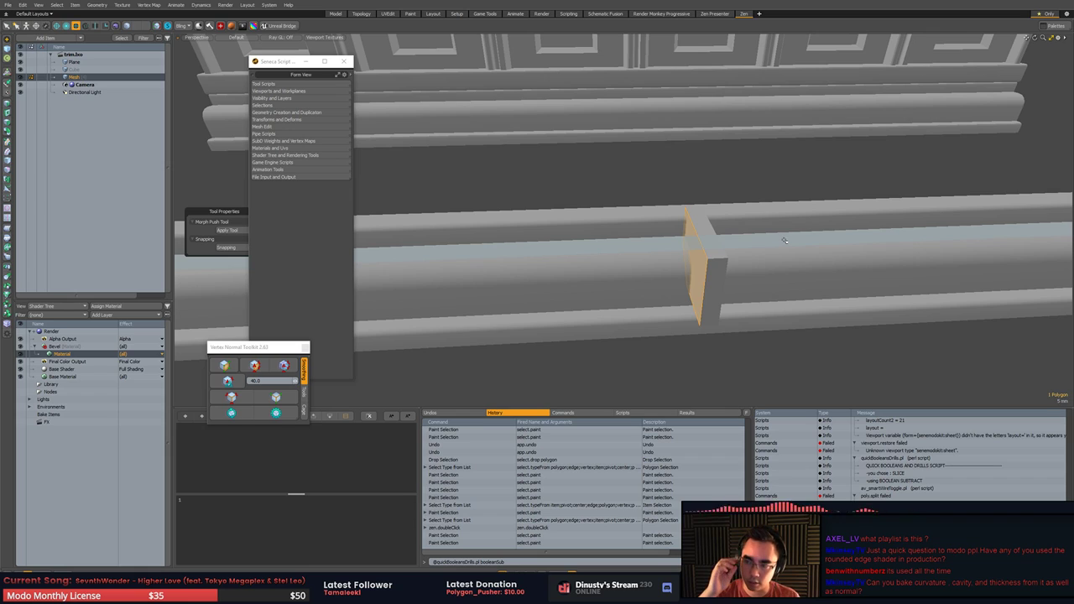
# - Select the whole block and widen it along the moulding with a Z scale of about 1.72
pyautogui.doubleClick(703, 256)
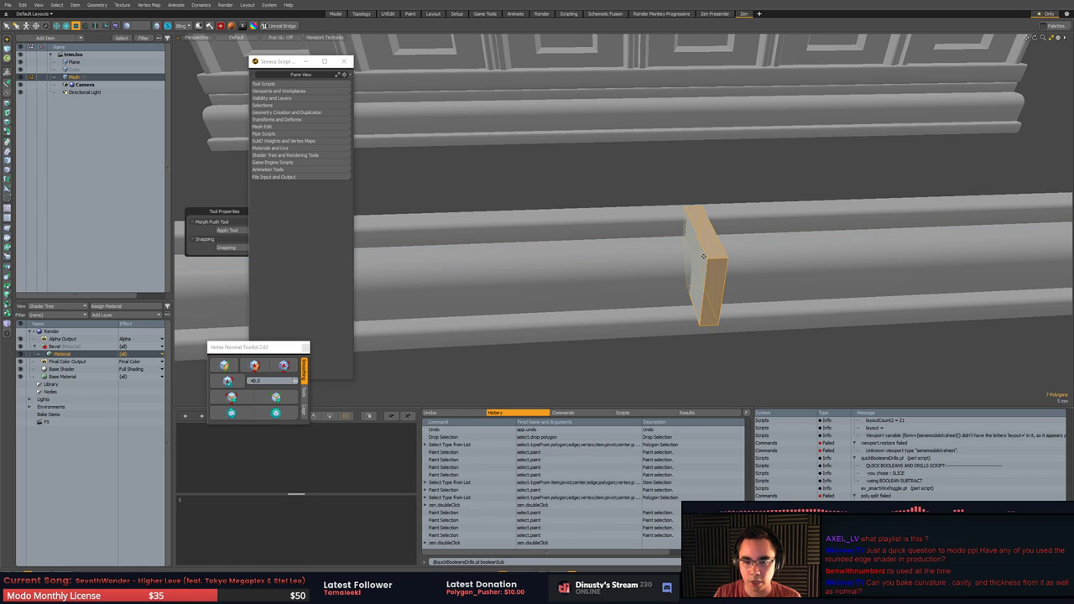
pyautogui.keyDown('alt'); pyautogui.moveTo(703, 256); pyautogui.dragTo(609, 268); pyautogui.keyUp('alt')
pyautogui.press('r')
pyautogui.press('w')
pyautogui.keyDown('alt'); pyautogui.moveTo(568, 141); pyautogui.dragTo(608, 139); pyautogui.keyUp('alt')
pyautogui.press('space')
pyautogui.click(608, 138)
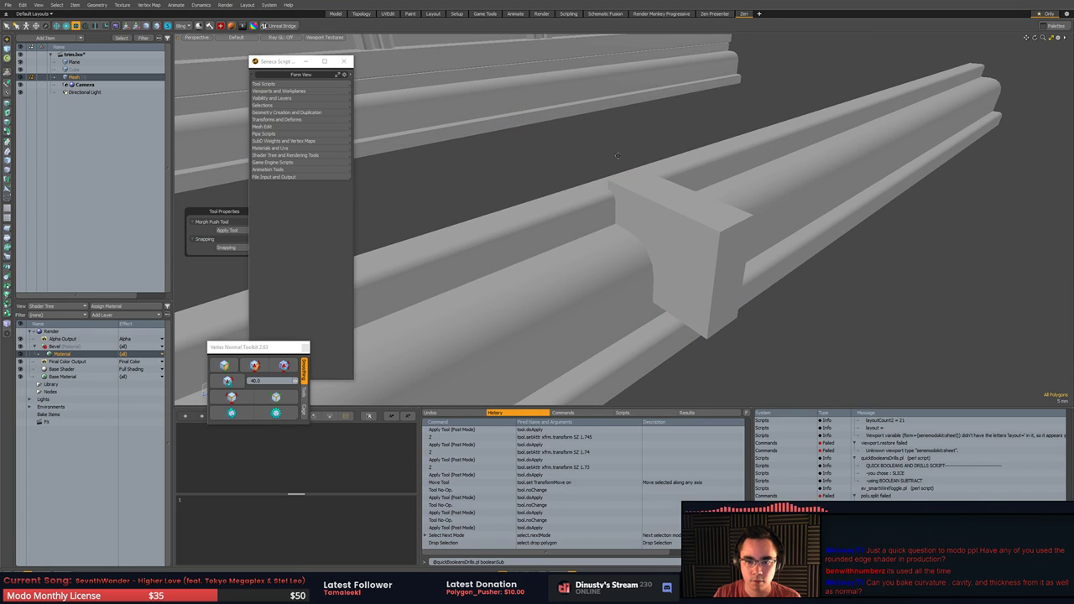
# - Select all polygons of the moulding and the block and assign them the Bevel material
pyautogui.keyDown('alt'); pyautogui.moveTo(597, 180); pyautogui.dragTo(729, 229); pyautogui.keyUp('alt')
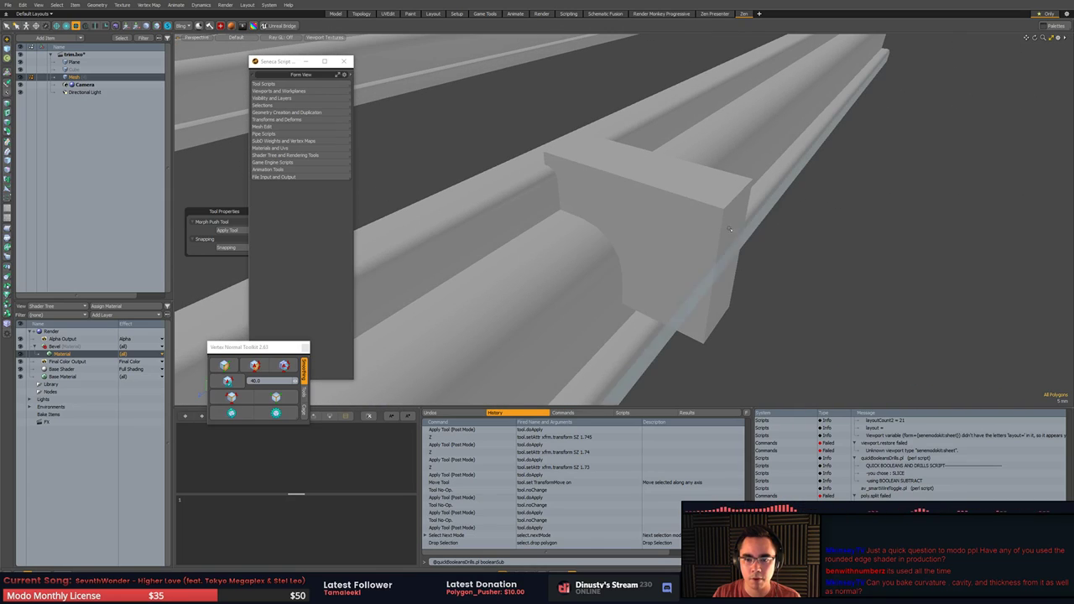
pyautogui.doubleClick(667, 225)
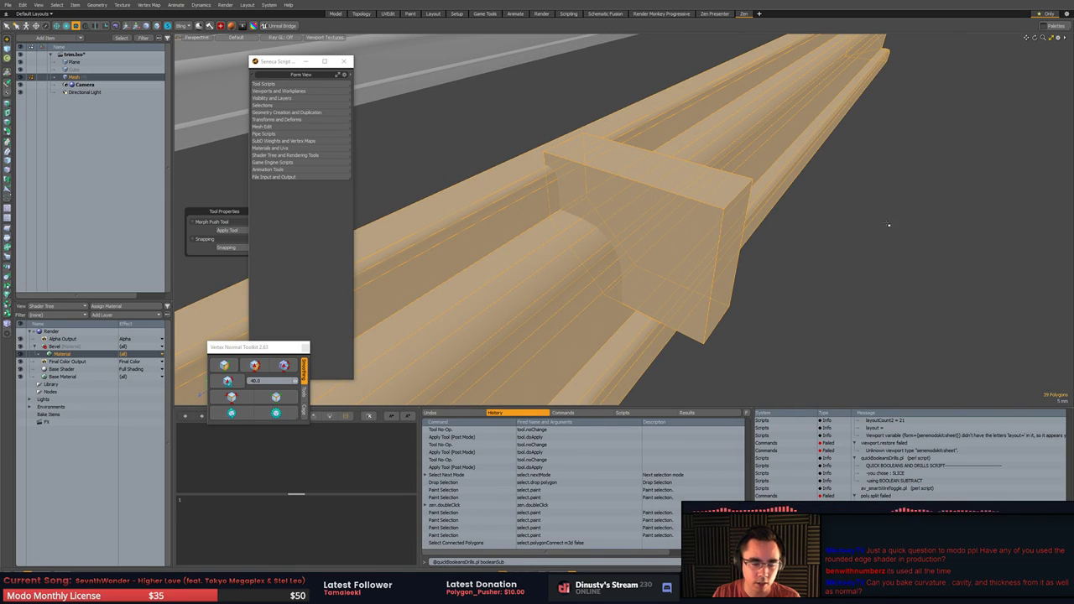
pyautogui.press('m')
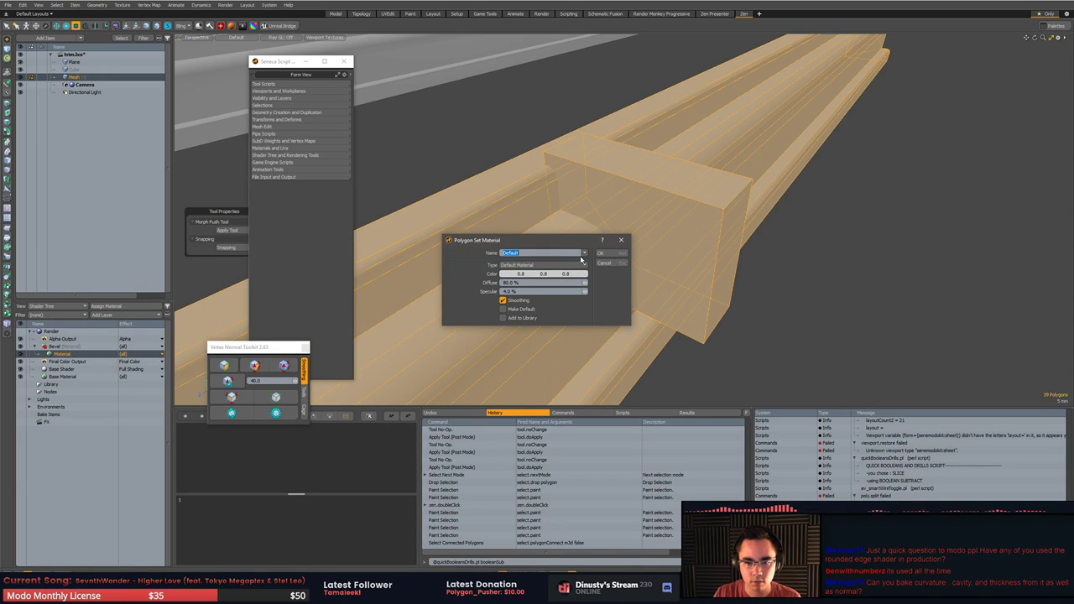
pyautogui.click(584, 254)
pyautogui.click(587, 251)
pyautogui.click(612, 253)
pyautogui.click(793, 278)
pyautogui.keyDown('alt'); pyautogui.moveTo(794, 279); pyautogui.dragTo(775, 295); pyautogui.keyUp('alt')
pyautogui.doubleClick(647, 244)
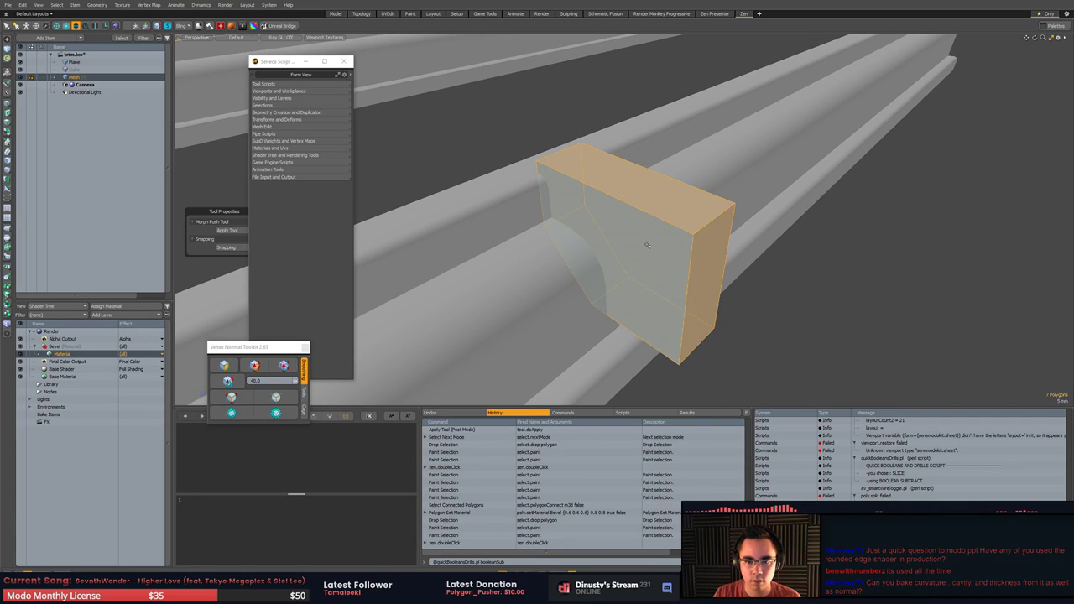
pyautogui.press('Escape')
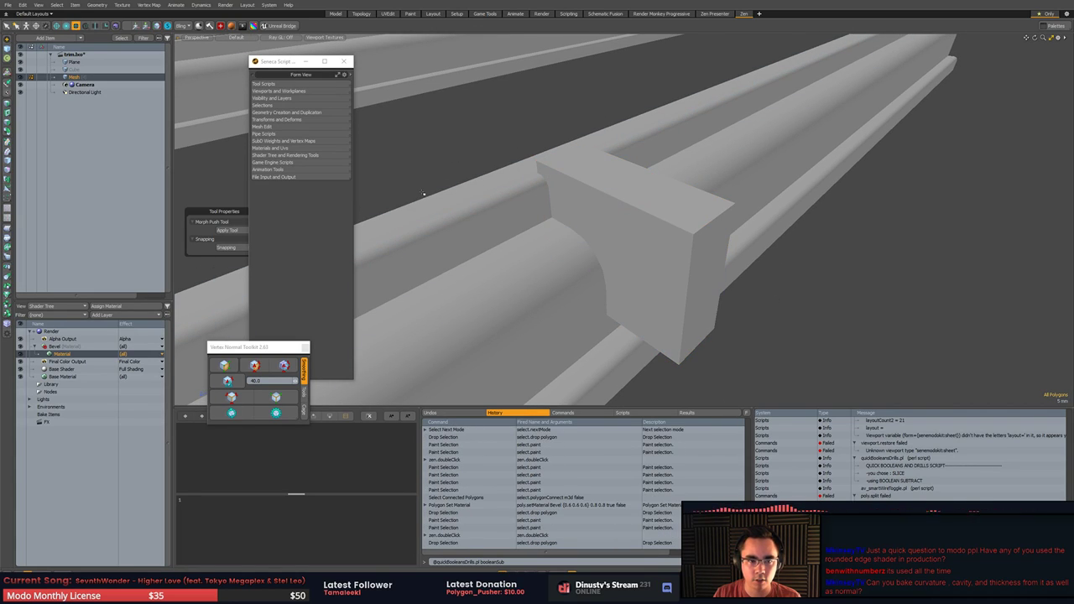
pyautogui.keyDown('alt'); pyautogui.moveTo(491, 170); pyautogui.dragTo(492, 160); pyautogui.keyUp('alt')
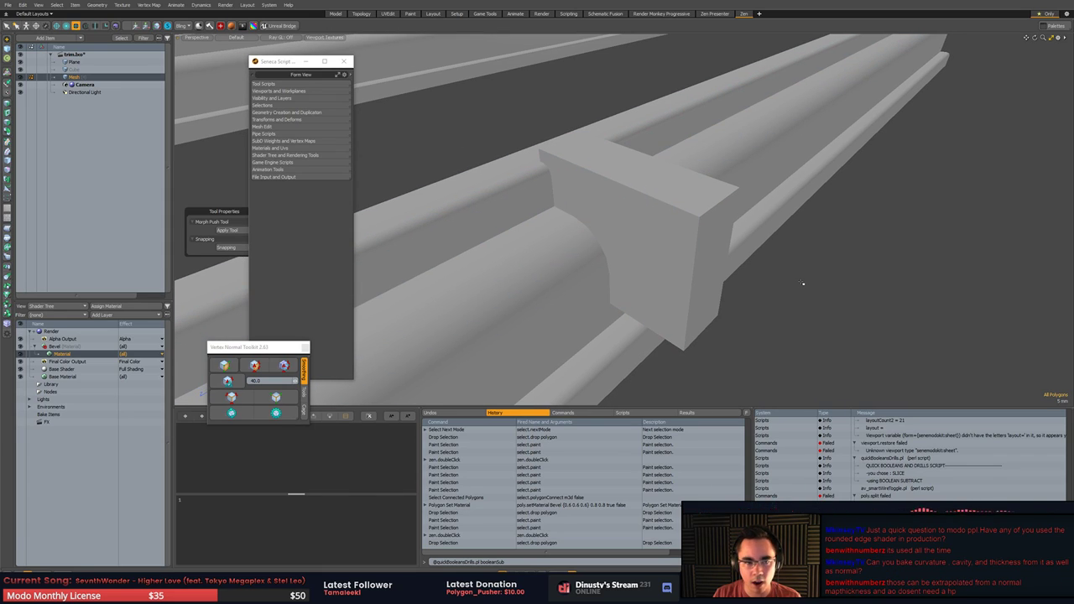
pyautogui.press('3')
pyautogui.doubleClick(698, 250)
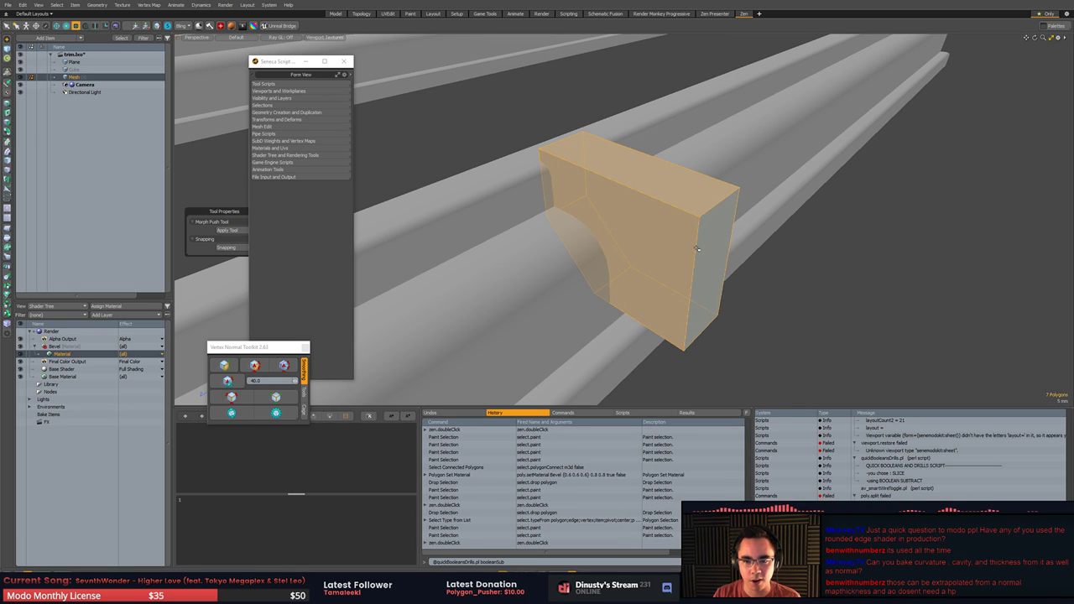
pyautogui.moveTo(769, 270)
pyautogui.keyDown('alt'); pyautogui.mouseDown()
pyautogui.moveTo(587, 285)
pyautogui.moveTo(778, 314)
pyautogui.moveTo(706, 312)
pyautogui.moveTo(753, 302)
pyautogui.moveTo(805, 260)
pyautogui.moveTo(928, 225)
pyautogui.mouseUp(); pyautogui.keyUp('alt')
pyautogui.click(778, 314)
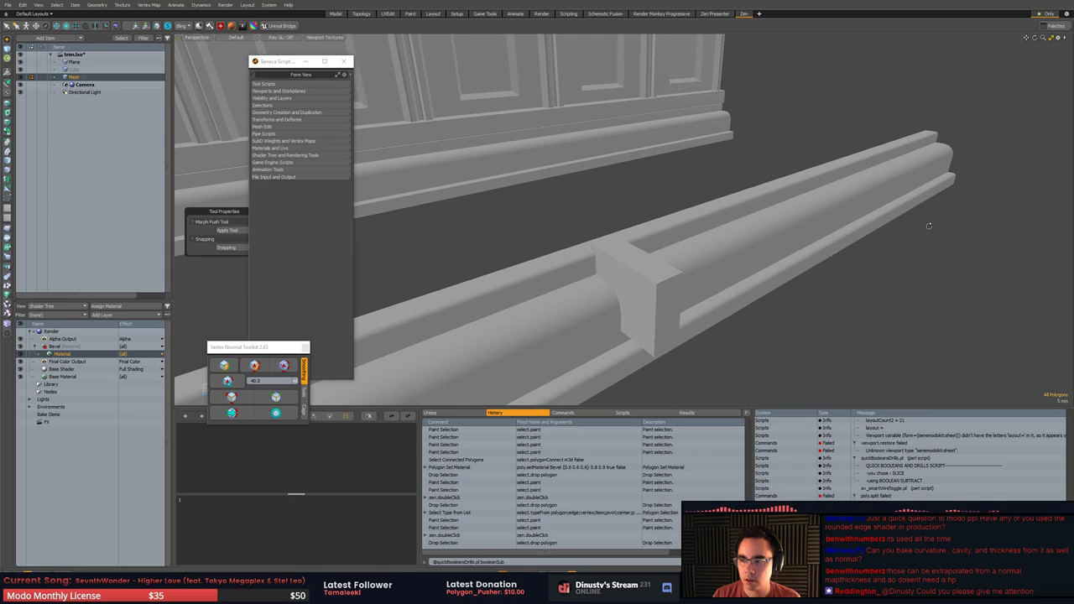
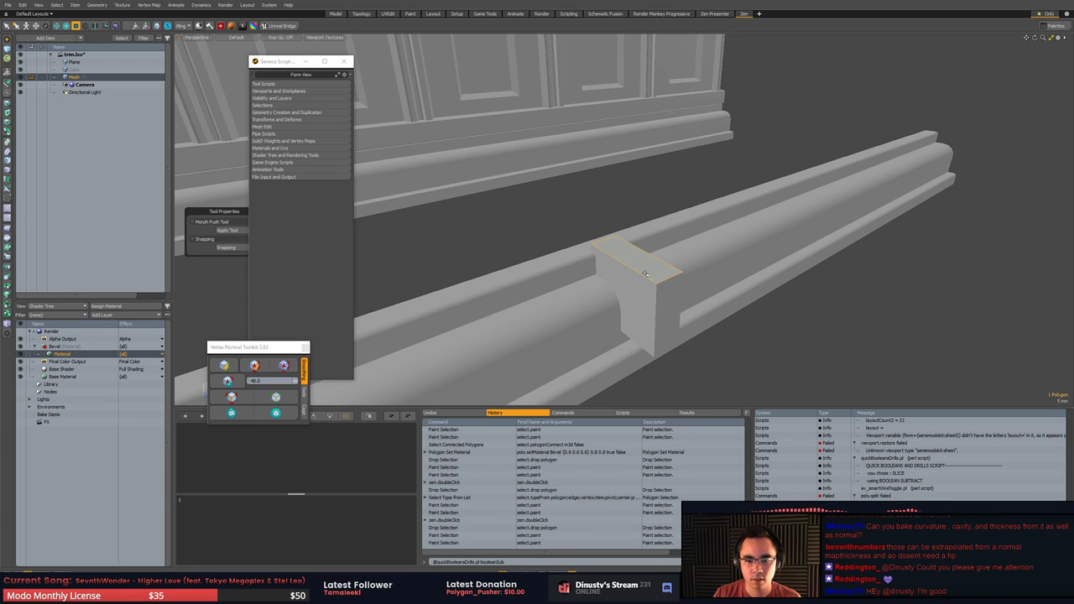
pyautogui.doubleClick(650, 302)
pyautogui.keyDown('alt'); pyautogui.moveTo(650, 302); pyautogui.dragTo(722, 266); pyautogui.keyUp('alt')
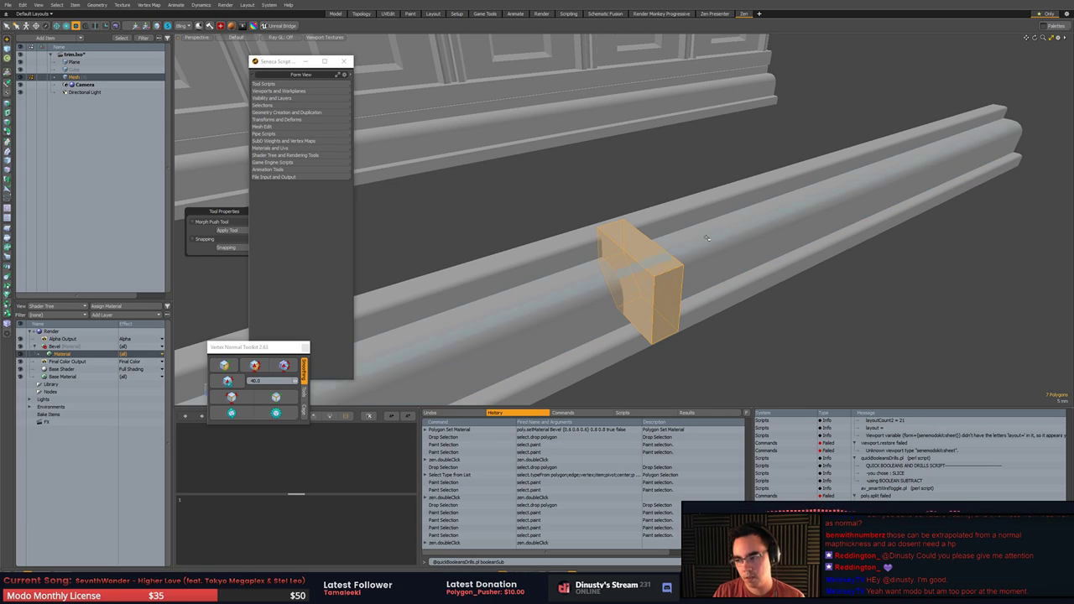
pyautogui.keyDown('alt'); pyautogui.moveTo(799, 170); pyautogui.dragTo(816, 204); pyautogui.keyUp('alt')
pyautogui.click(537, 178)
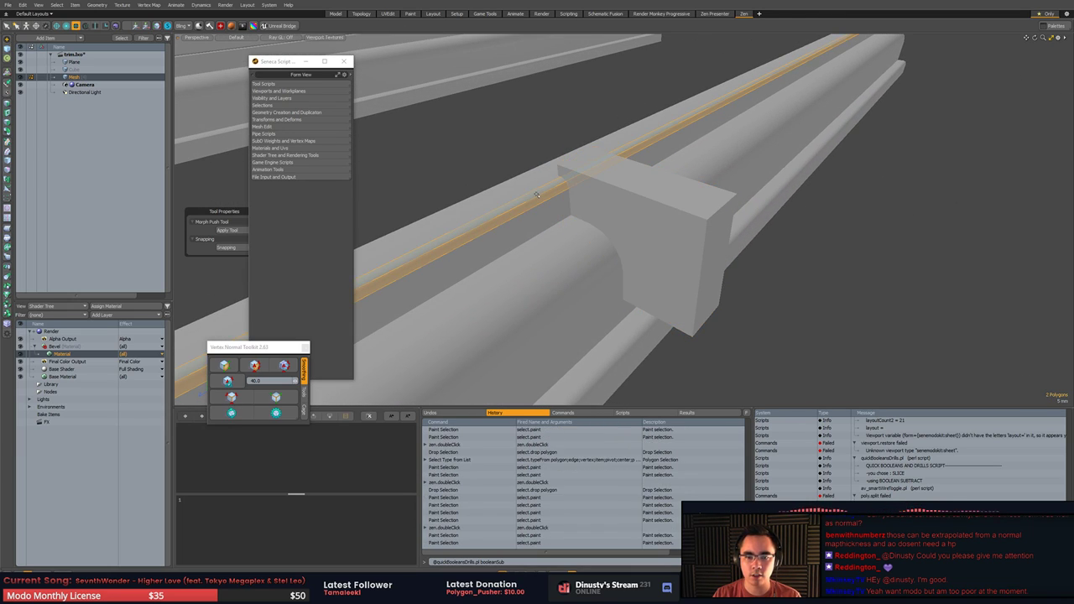
pyautogui.click(537, 177)
# - Select the whole block and scale it narrower along the moulding's length
pyautogui.click(607, 193)
pyautogui.doubleClick(606, 193)
pyautogui.press('r')
pyautogui.keyDown('alt'); pyautogui.moveTo(617, 201); pyautogui.dragTo(696, 272); pyautogui.keyUp('alt')
pyautogui.press('w')
pyautogui.press('space')
pyautogui.doubleClick(794, 266)
pyautogui.doubleClick(673, 246)
pyautogui.doubleClick(673, 245)
pyautogui.click(810, 285)
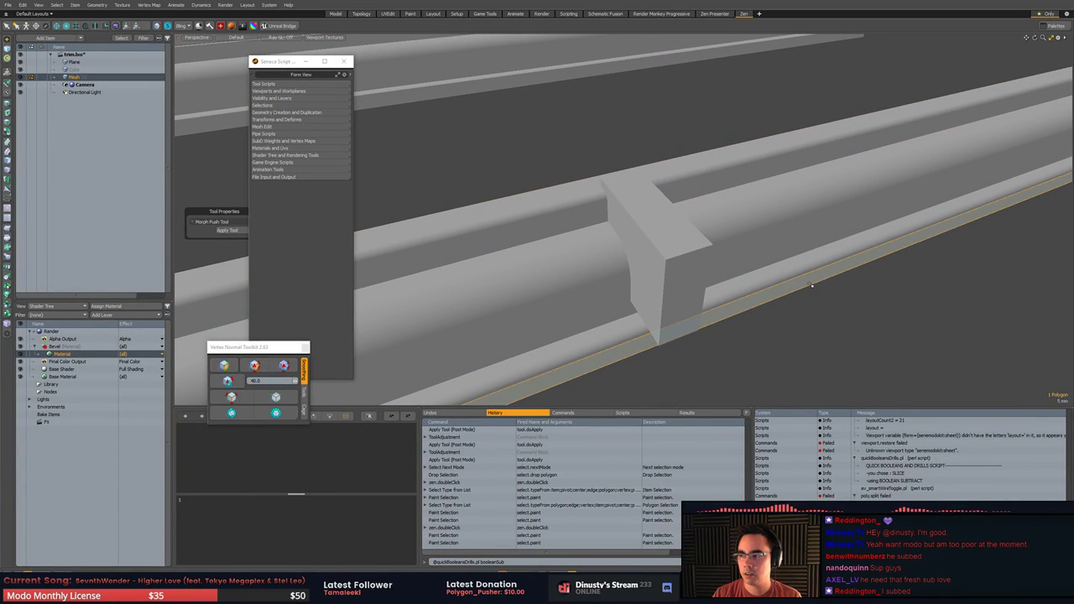
pyautogui.click(833, 320)
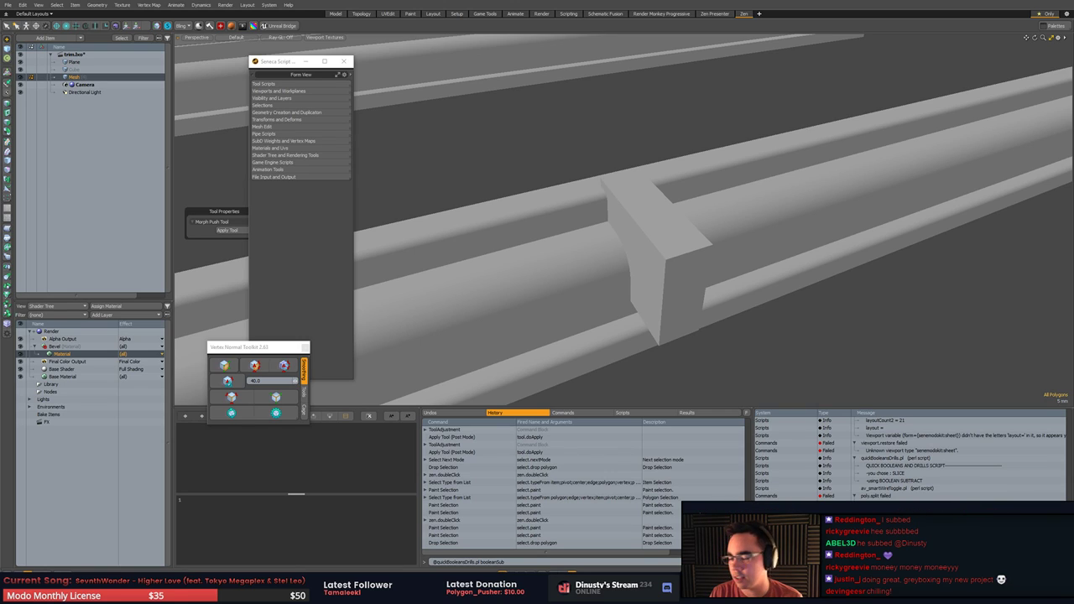
pyautogui.doubleClick(678, 268)
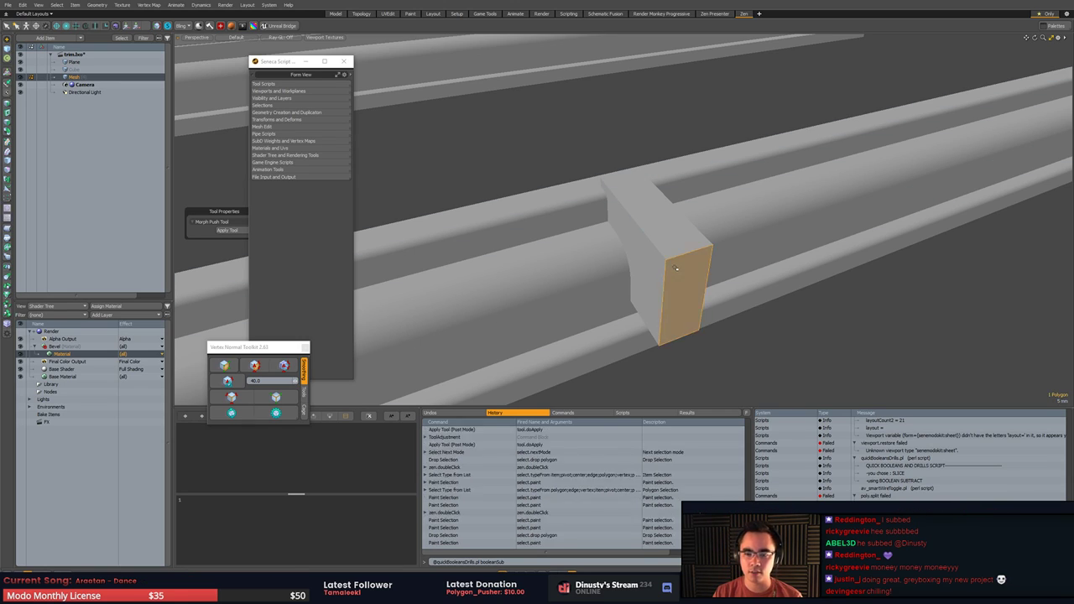
pyautogui.click(954, 320)
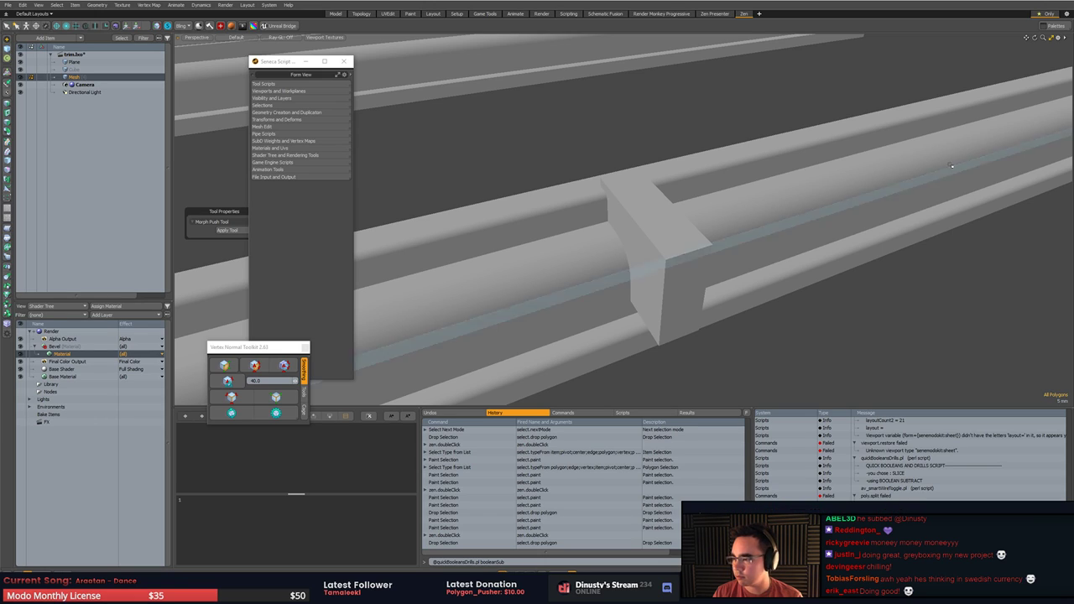
pyautogui.keyDown('alt'); pyautogui.moveTo(604, 245); pyautogui.dragTo(737, 237); pyautogui.keyUp('alt')
pyautogui.press('5')
pyautogui.press('3')
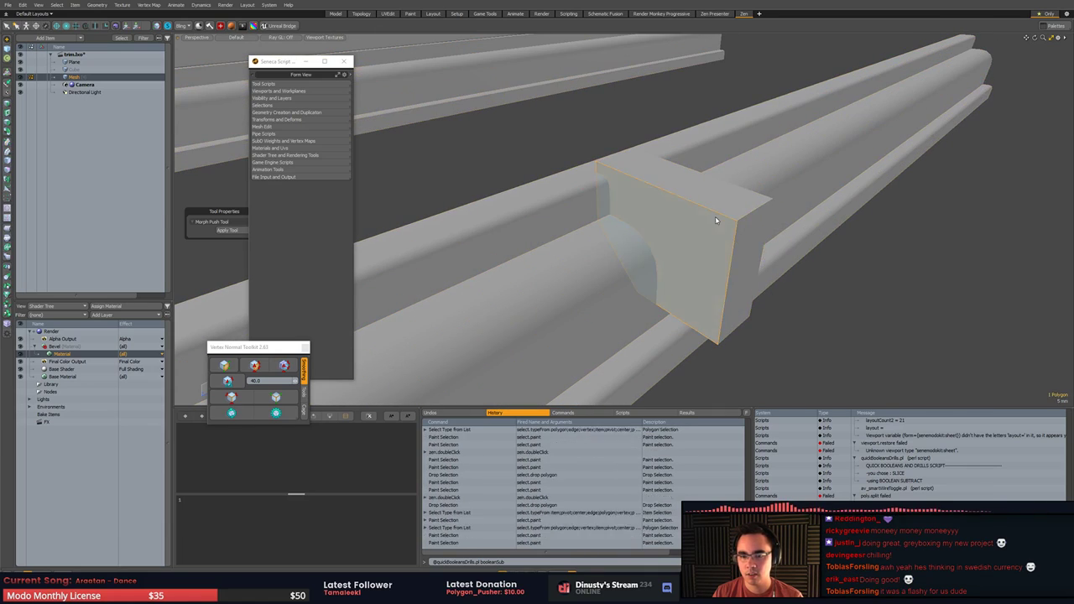
pyautogui.doubleClick(736, 238)
pyautogui.keyDown('alt'); pyautogui.moveTo(846, 290); pyautogui.dragTo(865, 317); pyautogui.keyUp('alt')
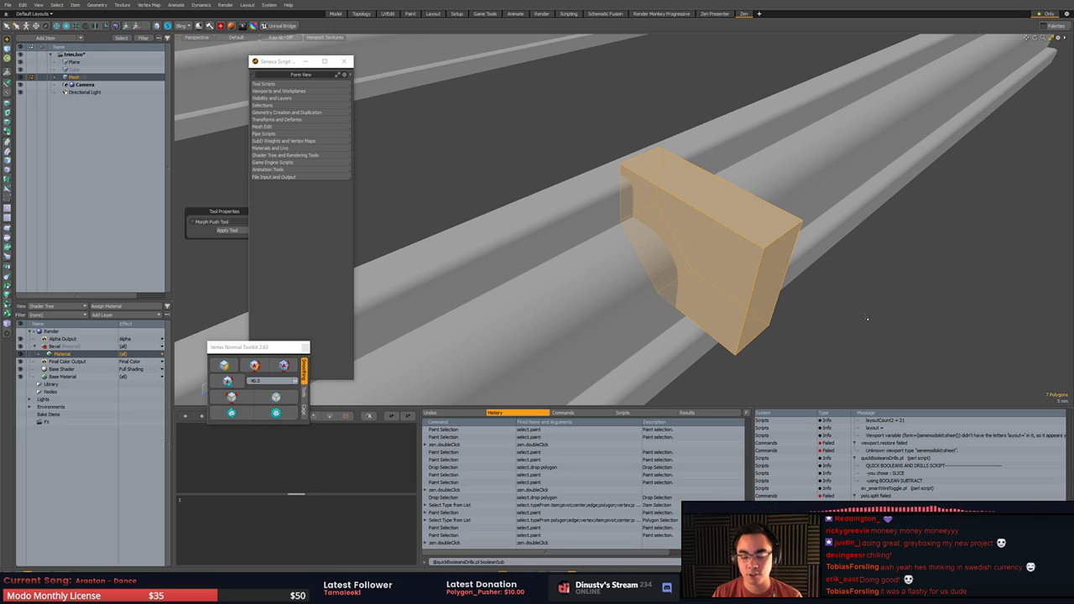
pyautogui.click(865, 318)
pyautogui.keyDown('alt'); pyautogui.moveTo(865, 318); pyautogui.dragTo(800, 292); pyautogui.keyUp('alt')
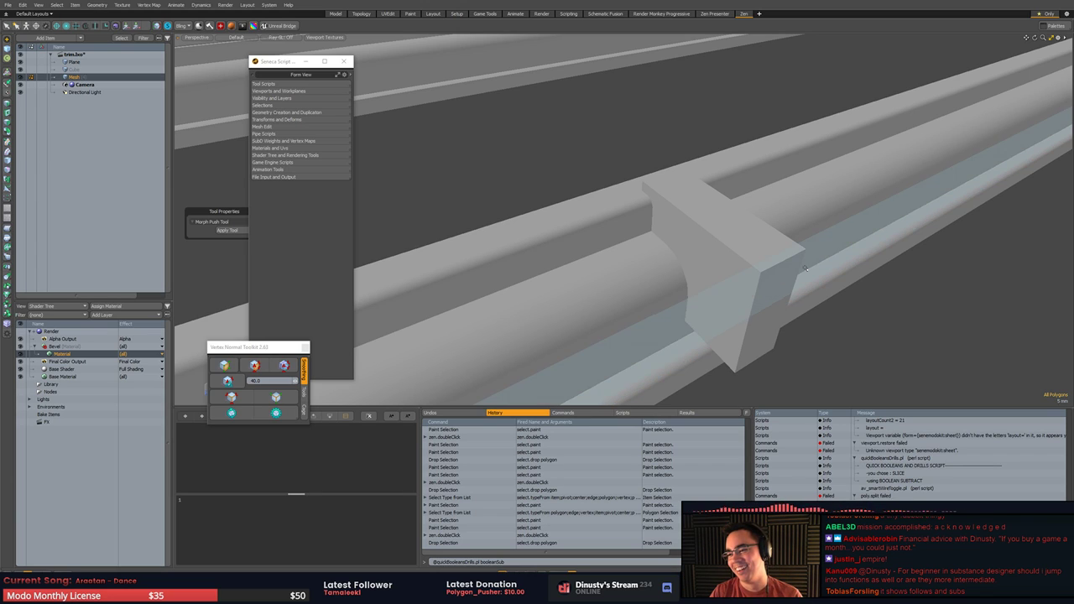
pyautogui.keyDown('alt'); pyautogui.moveTo(904, 306); pyautogui.dragTo(789, 311); pyautogui.keyUp('alt')
pyautogui.moveTo(789, 311)
pyautogui.keyDown('alt'); pyautogui.mouseDown()
pyautogui.moveTo(776, 290)
pyautogui.moveTo(759, 315)
pyautogui.moveTo(675, 315)
pyautogui.moveTo(661, 303)
pyautogui.mouseUp(); pyautogui.keyUp('alt')
pyautogui.press('5')
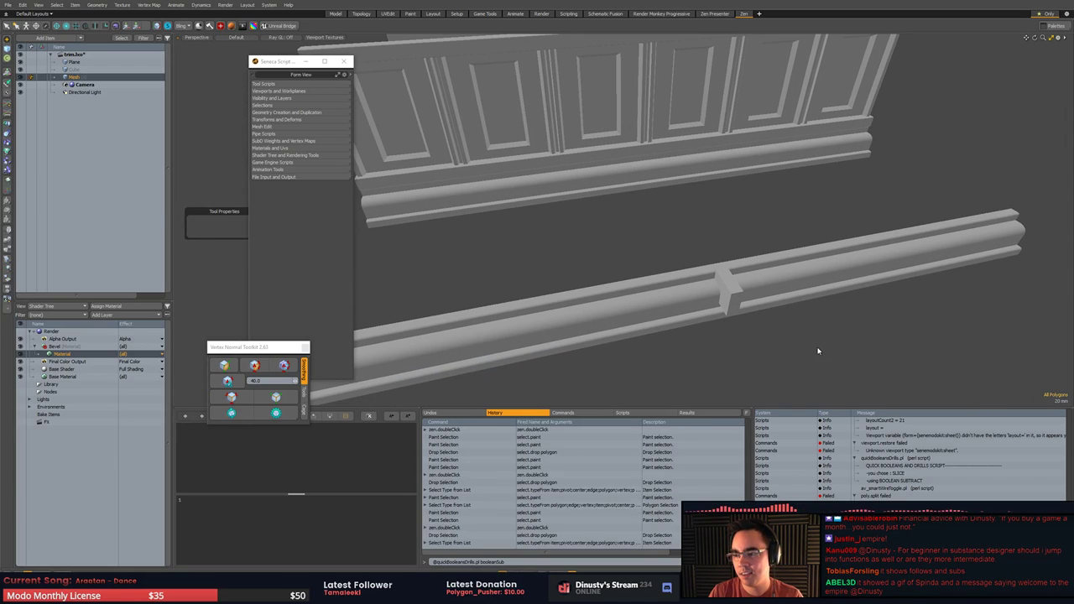
pyautogui.click(817, 350)
pyautogui.moveTo(819, 340)
pyautogui.keyDown('alt'); pyautogui.mouseDown()
pyautogui.moveTo(852, 292)
pyautogui.moveTo(884, 300)
pyautogui.mouseUp(); pyautogui.keyUp('alt')
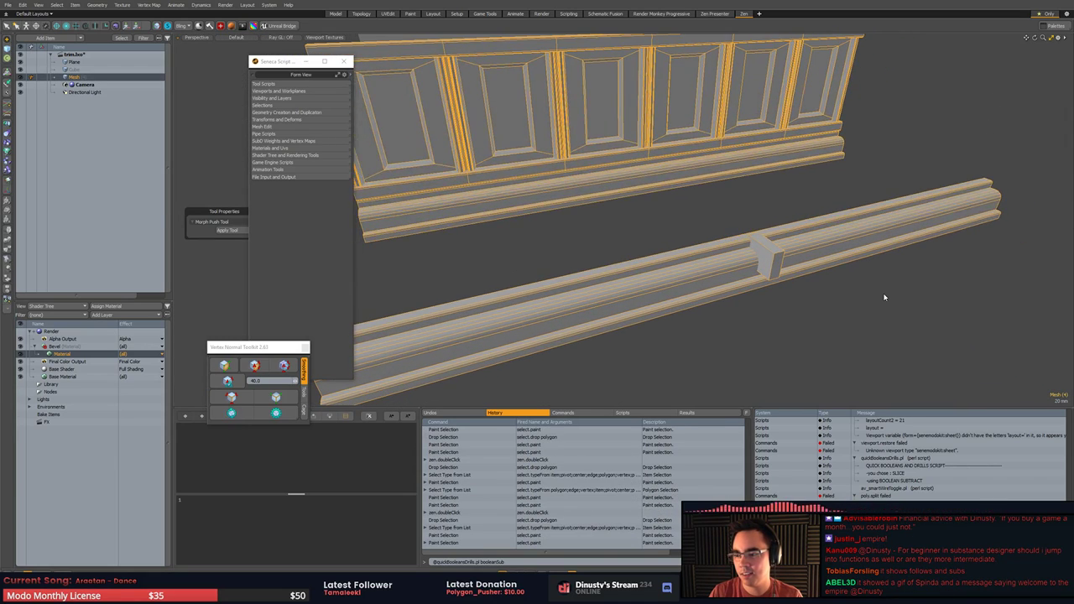
pyautogui.click(883, 297)
pyautogui.click(883, 297)
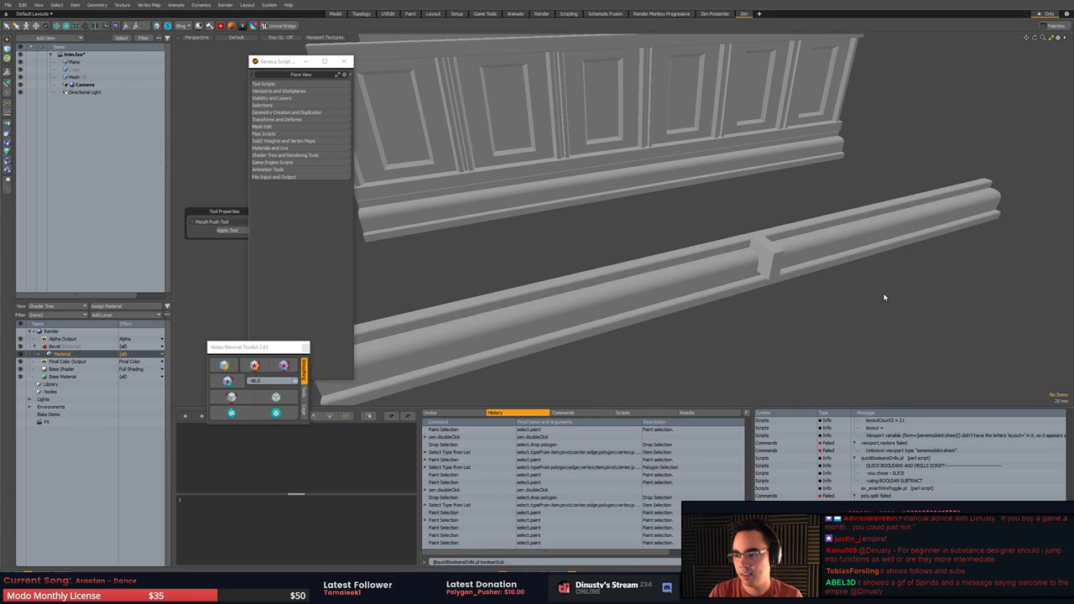
pyautogui.click(883, 297)
pyautogui.click(883, 296)
pyautogui.click(883, 295)
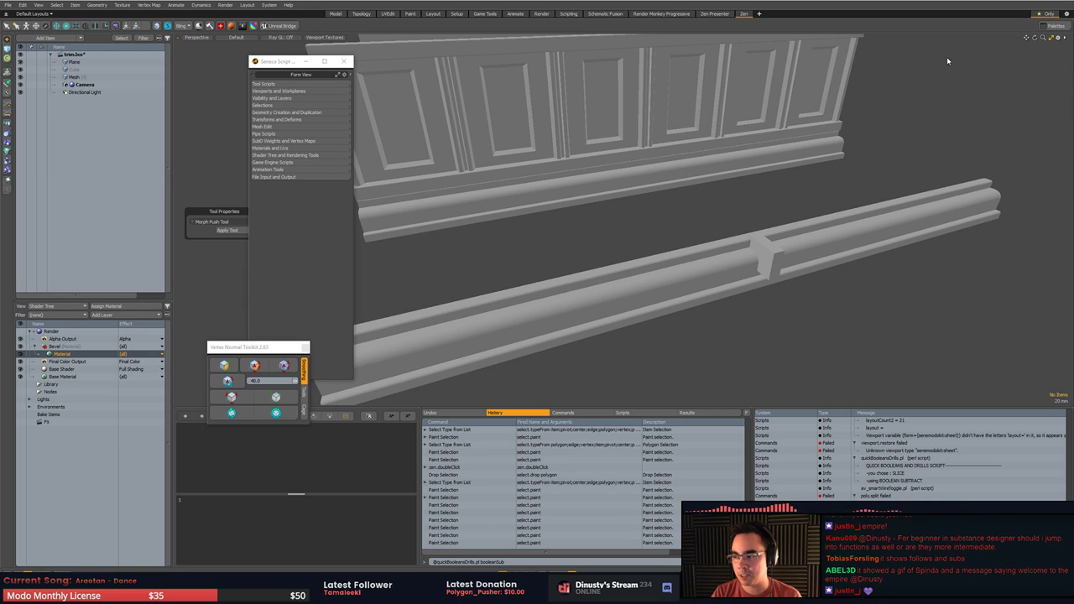
# - Inspect the side and lower faces of the block on the moulding up close
pyautogui.keyDown('alt'); pyautogui.moveTo(806, 162); pyautogui.dragTo(659, 243); pyautogui.keyUp('alt')
pyautogui.click(720, 210)
pyautogui.press('3')
pyautogui.click(721, 211)
pyautogui.doubleClick(721, 210)
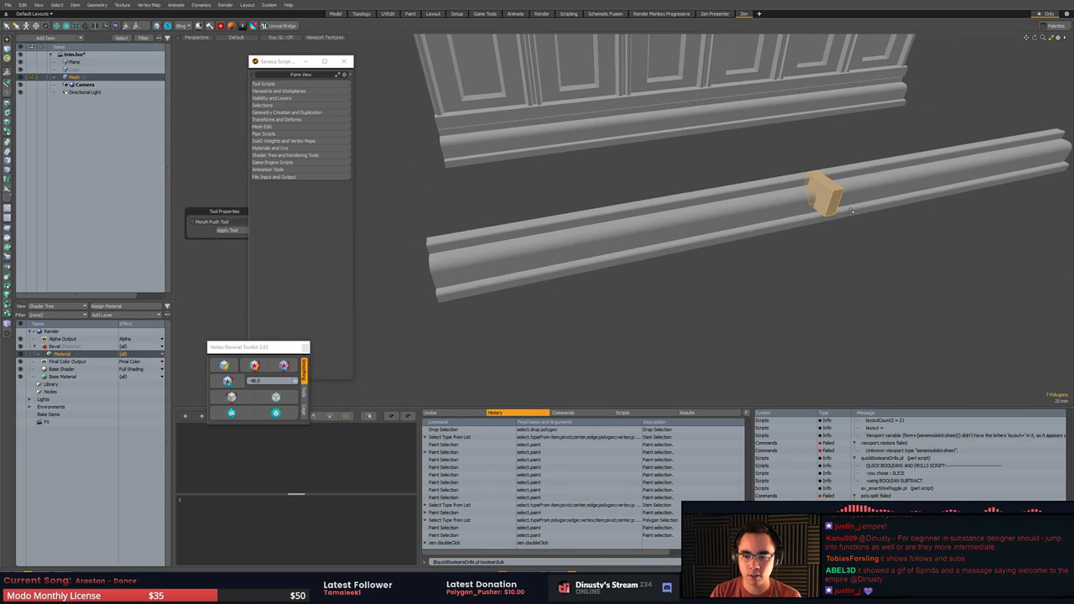
pyautogui.press('w')
pyautogui.scroll(5, 826, 197)
pyautogui.keyDown('alt'); pyautogui.moveTo(826, 197); pyautogui.dragTo(638, 222); pyautogui.keyUp('alt')
pyautogui.press('3')
pyautogui.click(571, 218)
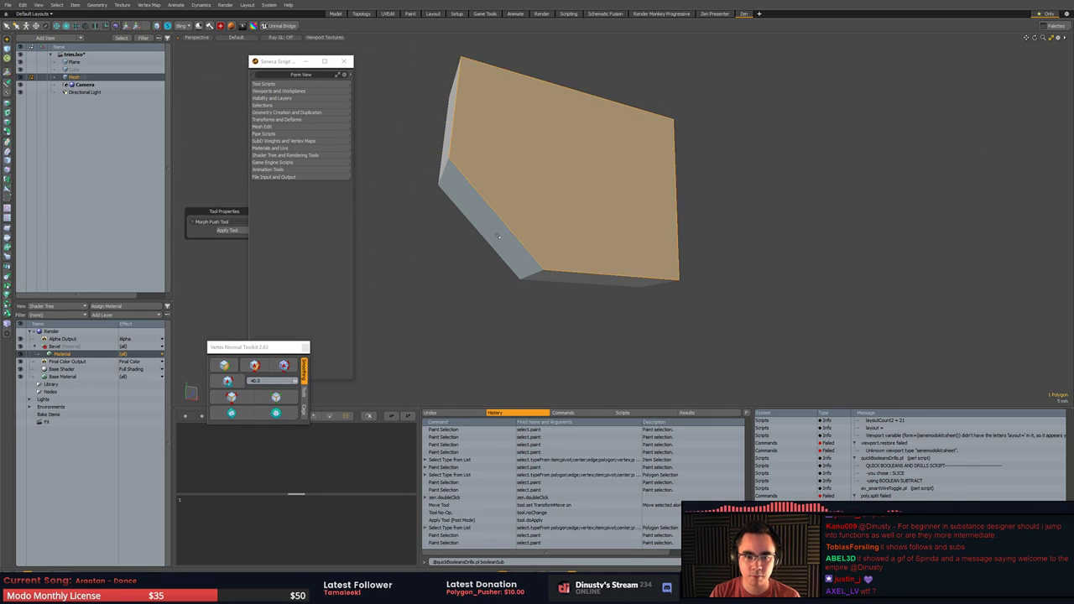
# - Add a loop slice at 50% across the block's bottom face
pyautogui.click(495, 226)
pyautogui.press('r')
pyautogui.press('r')
pyautogui.press('1')
pyautogui.click(460, 57)
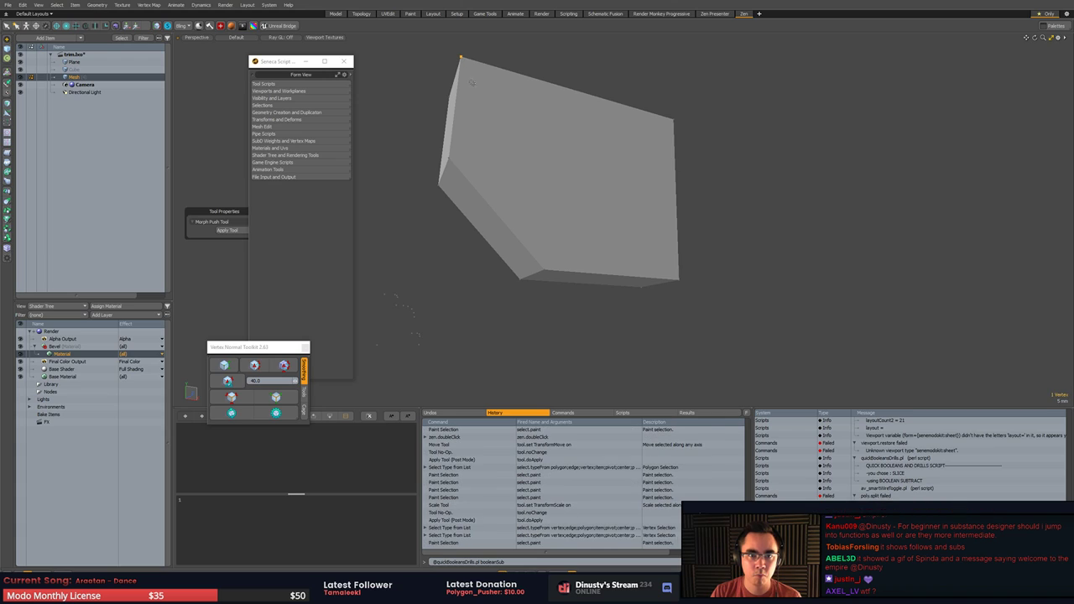
pyautogui.click(628, 204)
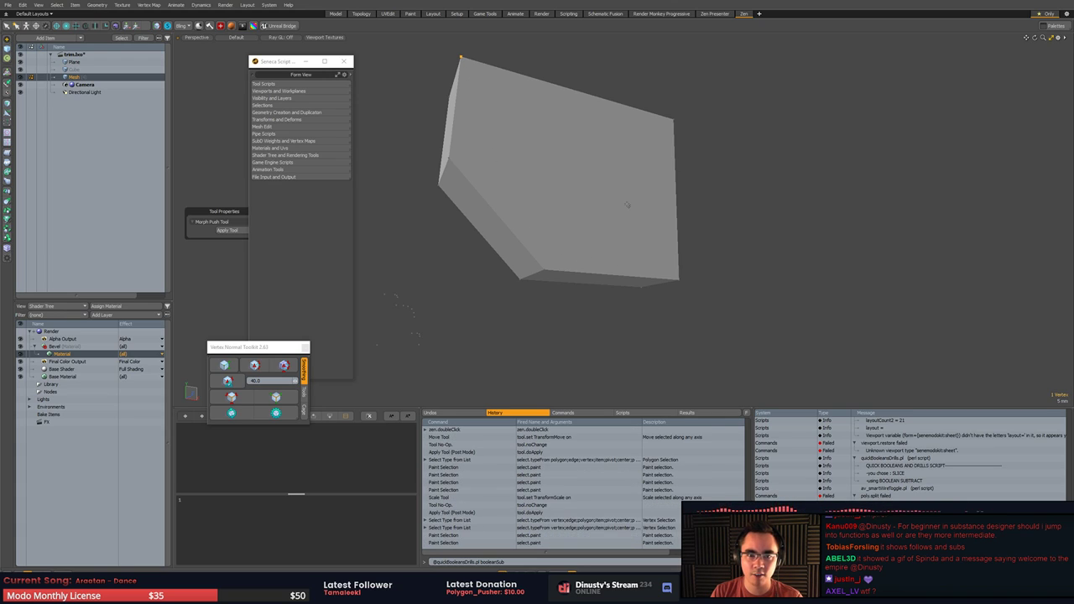
pyautogui.press('2')
pyautogui.click(606, 272)
pyautogui.hotkey('alt', 'c')
pyautogui.click(606, 272)
pyautogui.press('q')
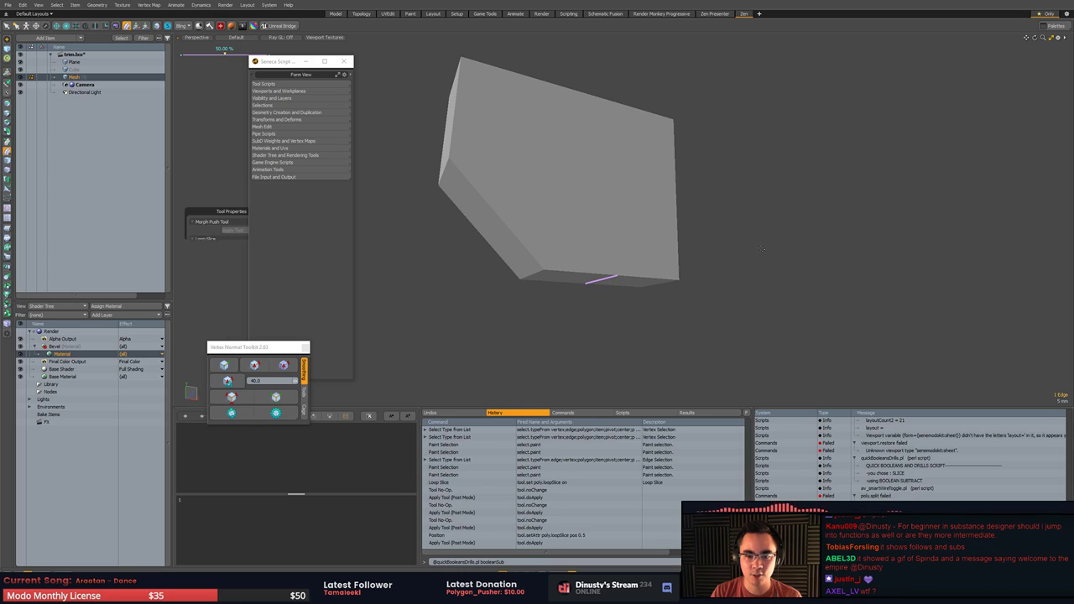
# - Split the block's side face diagonally from the sliced bottom edge's midpoint to the far upper corner vertex
pyautogui.press('1')
pyautogui.click(606, 273)
pyautogui.hotkey('alt', 'w')
pyautogui.click(599, 273)
pyautogui.click(617, 275)
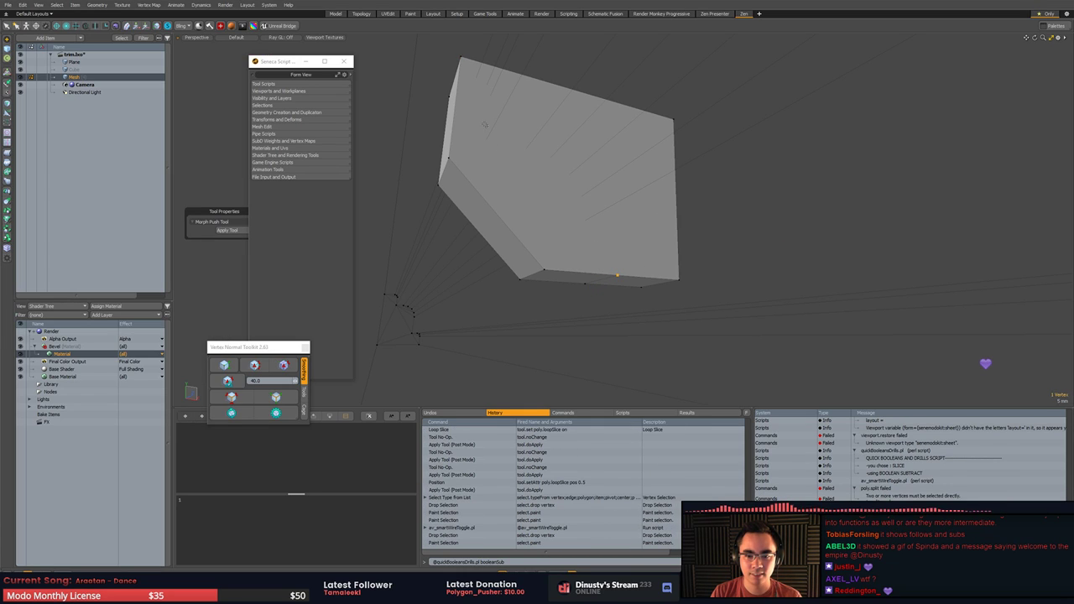
pyautogui.keyDown('shift'); pyautogui.click(460, 57); pyautogui.keyUp('shift')
pyautogui.hotkey('shift', 's')
pyautogui.click(568, 174)
# - Split the block's opposite side face diagonally between its bottom midpoint and upper corner vertices
pyautogui.scroll(5, 568, 175)
pyautogui.moveTo(587, 176)
pyautogui.keyDown('alt'); pyautogui.mouseDown()
pyautogui.moveTo(661, 184)
pyautogui.moveTo(747, 220)
pyautogui.mouseUp(); pyautogui.keyUp('alt')
pyautogui.press('1')
pyautogui.click(704, 296)
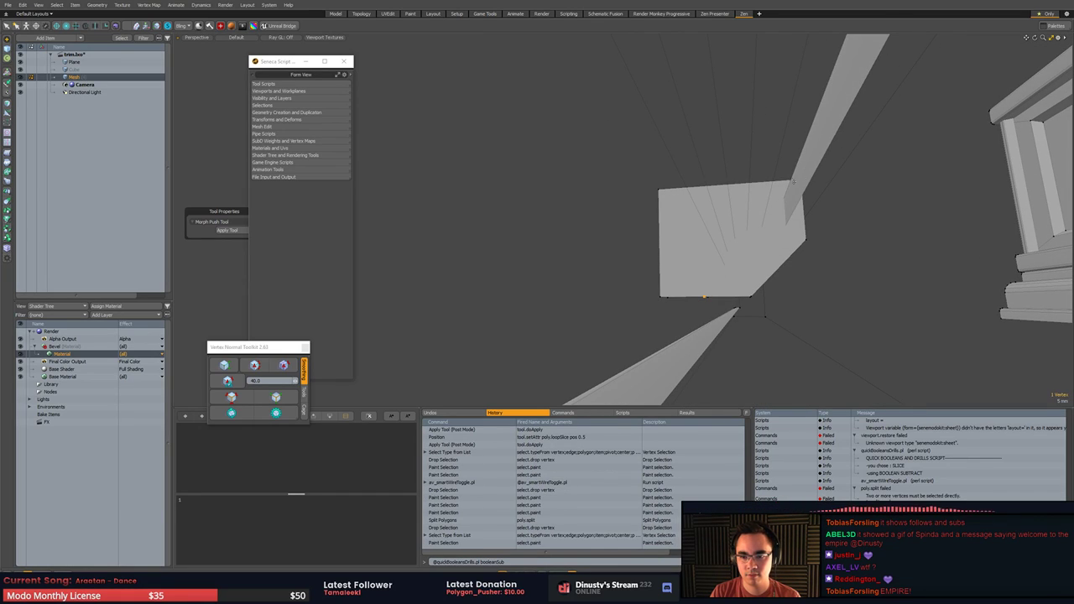
pyautogui.keyDown('shift'); pyautogui.click(795, 179); pyautogui.keyUp('shift')
pyautogui.keyDown('shift'); pyautogui.moveTo(789, 174); pyautogui.dragTo(798, 185, button='right'); pyautogui.keyUp('shift')
pyautogui.keyDown('alt'); pyautogui.moveTo(799, 181); pyautogui.dragTo(849, 183); pyautogui.keyUp('alt')
pyautogui.press('p')
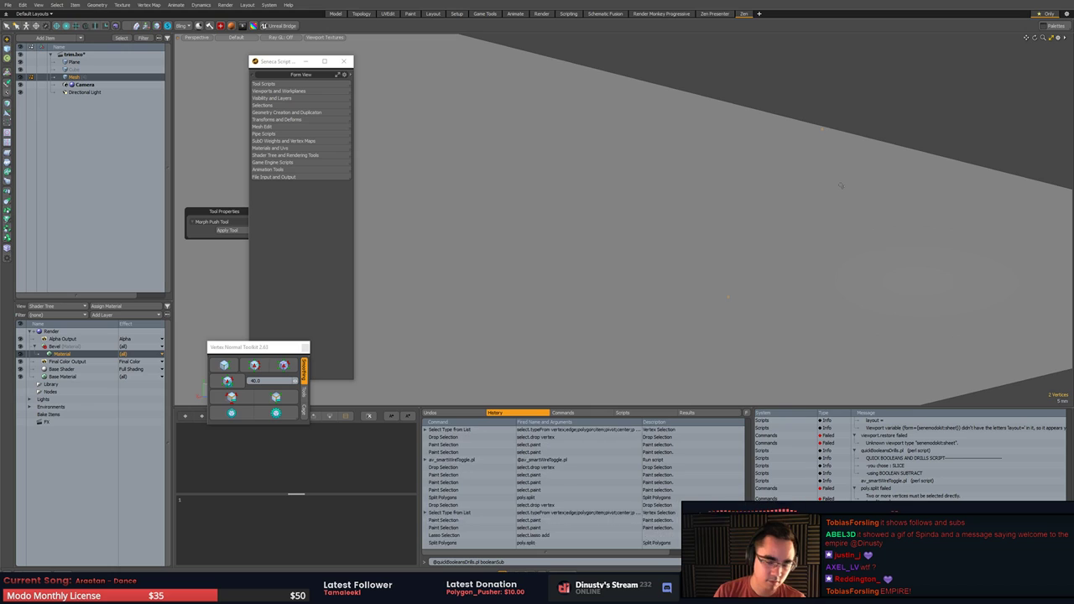
# - Try an edge bevel of about 2.8 mm on the block's short upper back edge, and undo it
pyautogui.scroll(-5, 679, 236)
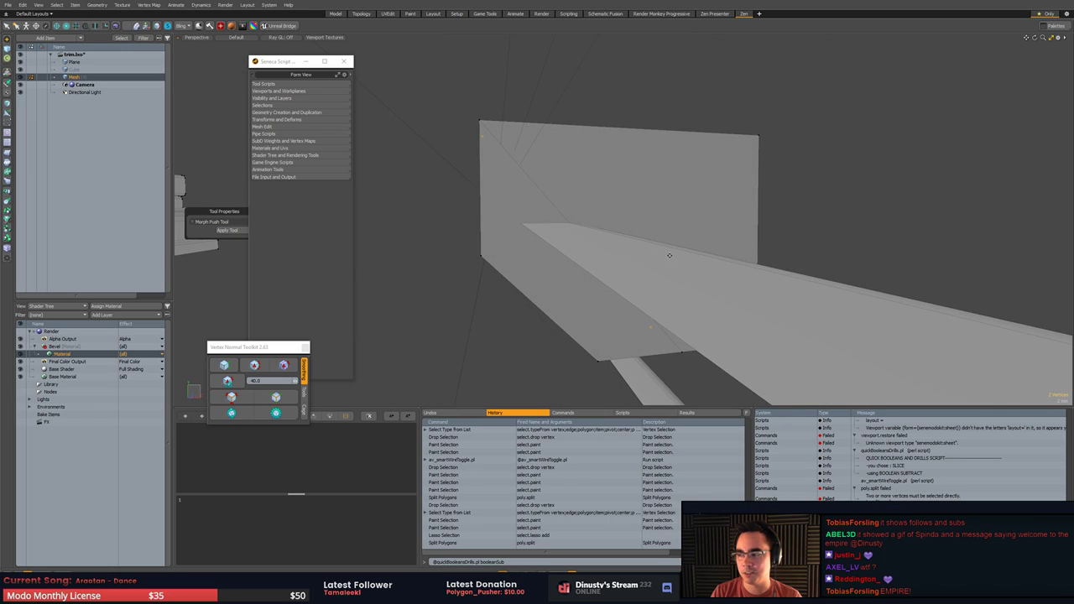
pyautogui.keyDown('alt'); pyautogui.keyDown('shift'); pyautogui.moveTo(680, 235); pyautogui.dragTo(649, 218); pyautogui.keyUp('shift'); pyautogui.keyUp('alt')
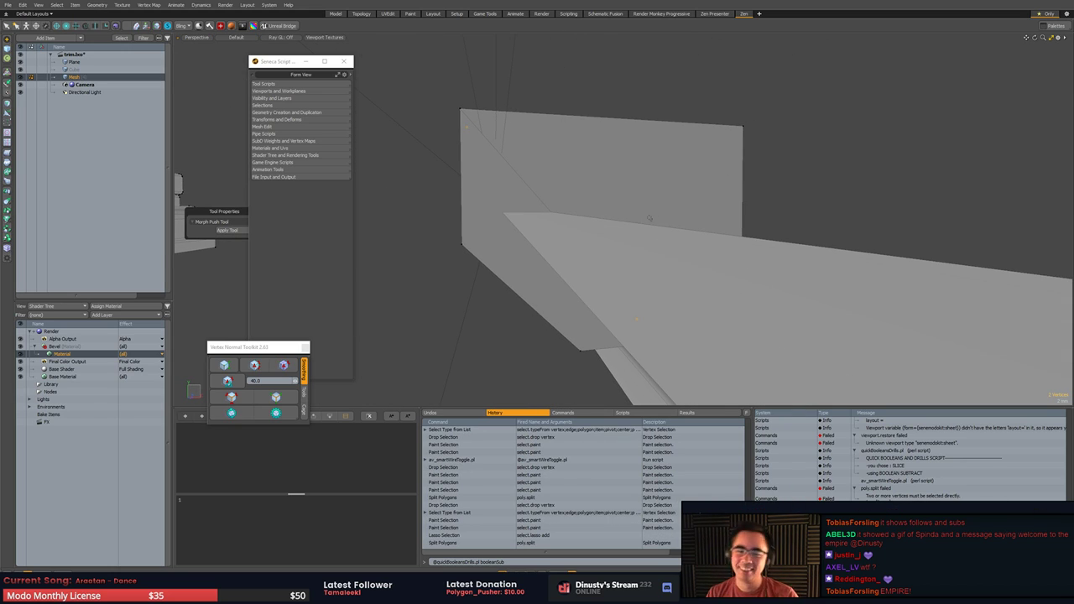
pyautogui.keyDown('alt'); pyautogui.moveTo(559, 212); pyautogui.dragTo(519, 144); pyautogui.keyUp('alt')
pyautogui.press('2')
pyautogui.click(505, 130)
pyautogui.press('b')
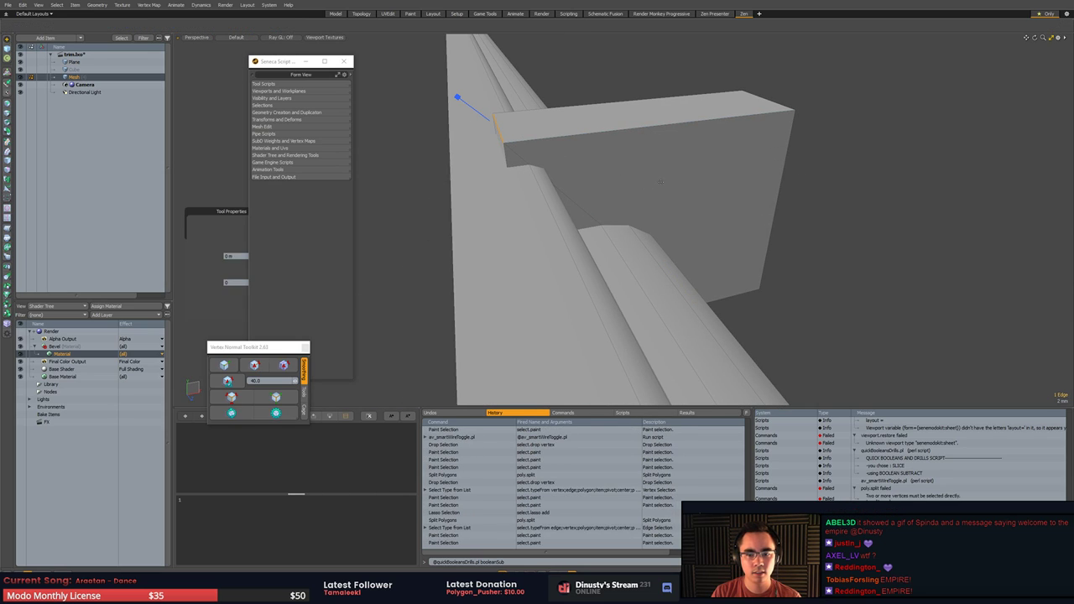
pyautogui.moveTo(633, 180); pyautogui.dragTo(651, 182)
pyautogui.hotkey('ctrl', 'z')
pyautogui.hotkey('ctrl', 'z')
pyautogui.hotkey('ctrl', 'z')
pyautogui.hotkey('ctrl', 'z')
pyautogui.hotkey('ctrl', 'z')
# - Delete the diagonal split edges on both side faces of the block
pyautogui.press('2')
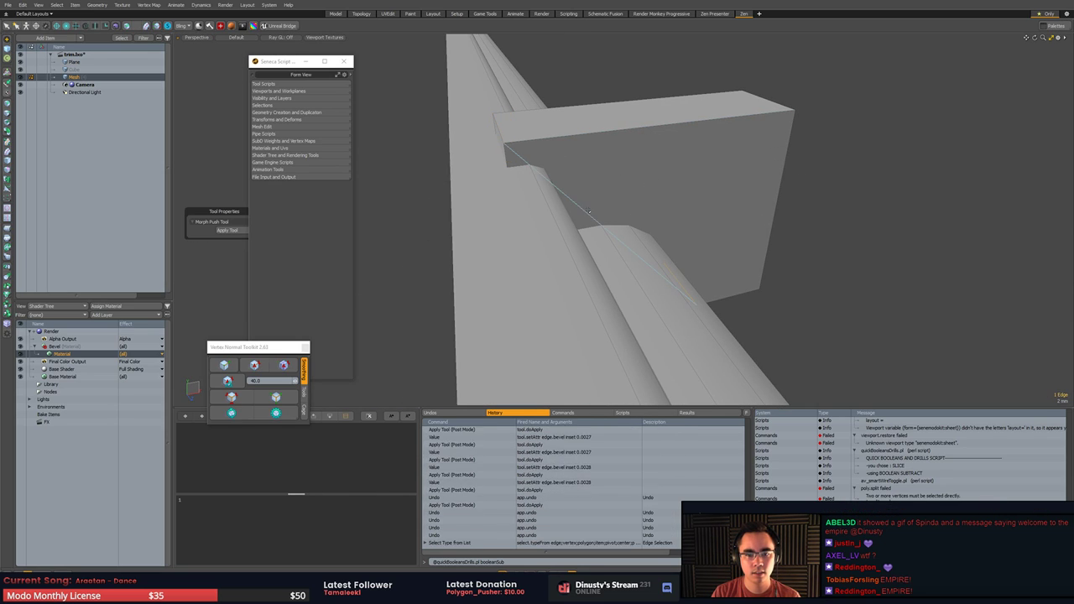
pyautogui.click(580, 202)
pyautogui.keyDown('alt'); pyautogui.moveTo(588, 201); pyautogui.dragTo(788, 103); pyautogui.keyUp('alt')
pyautogui.press('Delete')
pyautogui.moveTo(735, 243)
pyautogui.keyDown('alt'); pyautogui.mouseDown()
pyautogui.moveTo(628, 168)
pyautogui.moveTo(570, 244)
pyautogui.moveTo(613, 255)
pyautogui.moveTo(579, 243)
pyautogui.moveTo(575, 281)
pyautogui.moveTo(634, 291)
pyautogui.moveTo(666, 262)
pyautogui.mouseUp(); pyautogui.keyUp('alt')
pyautogui.press('2')
pyautogui.click(565, 234)
pyautogui.press('Delete')
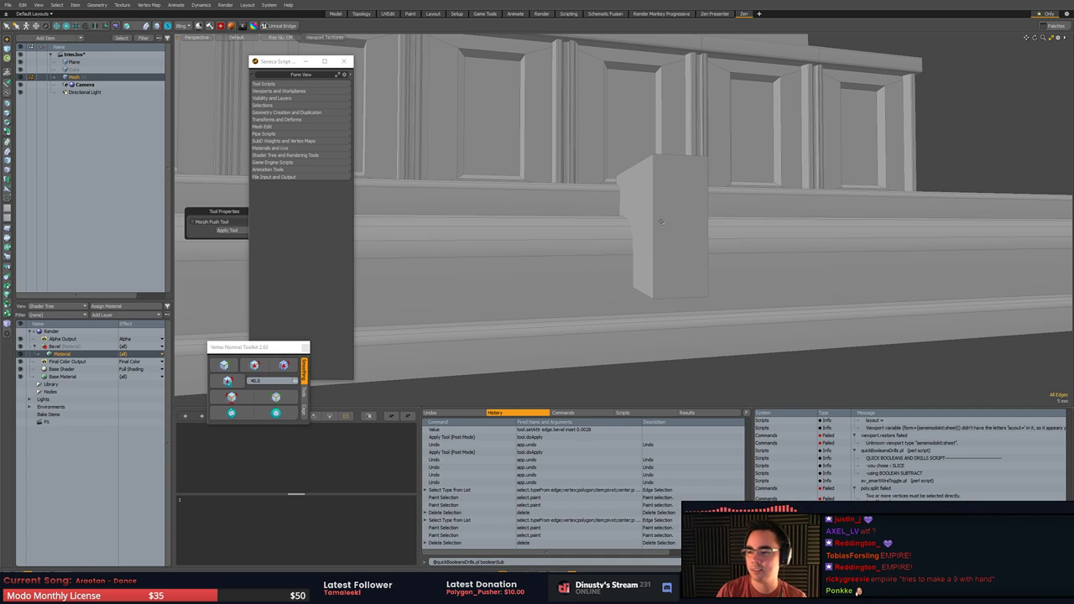
# - Select the whole block and move it 500 mm along Z to the end of the moulding
pyautogui.moveTo(572, 250)
pyautogui.keyDown('alt'); pyautogui.mouseDown()
pyautogui.moveTo(709, 218)
pyautogui.moveTo(698, 246)
pyautogui.moveTo(720, 236)
pyautogui.moveTo(783, 266)
pyautogui.moveTo(826, 243)
pyautogui.moveTo(355, 235)
pyautogui.mouseUp(); pyautogui.keyUp('alt')
pyautogui.press('5')
pyautogui.doubleClick(689, 221)
pyautogui.doubleClick(688, 220)
pyautogui.press('w')
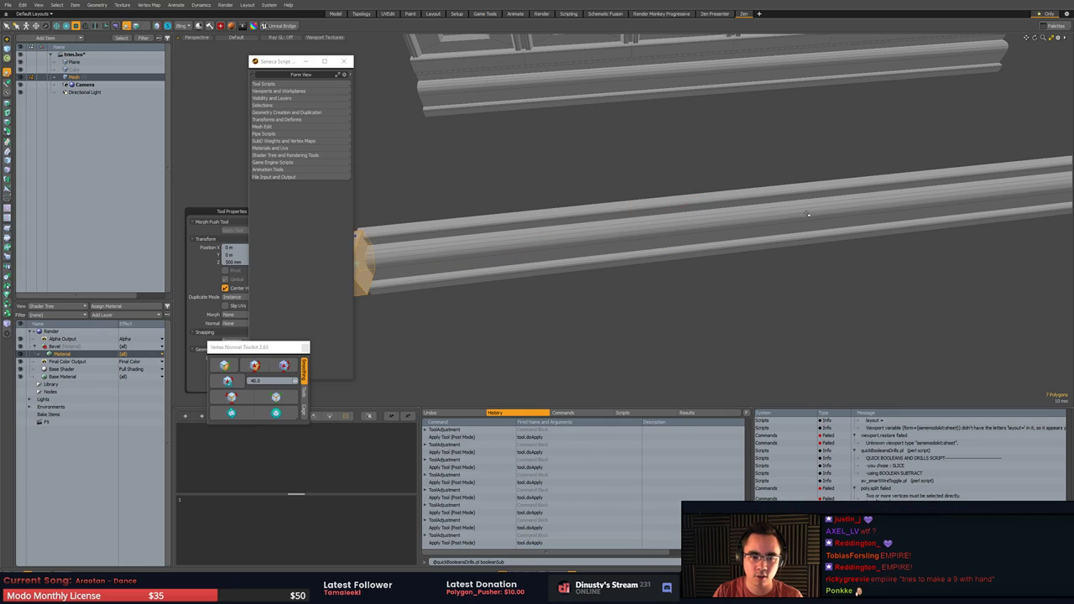
pyautogui.keyDown('alt'); pyautogui.moveTo(809, 215); pyautogui.dragTo(689, 260); pyautogui.keyUp('alt')
pyautogui.hotkey('shift', 'a')
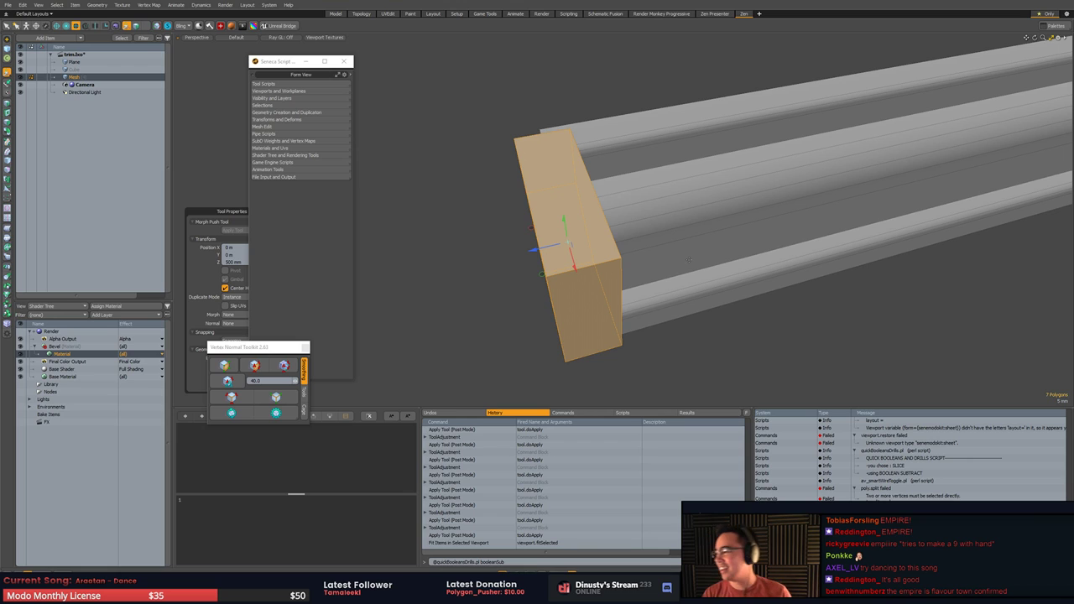
pyautogui.keyDown('alt'); pyautogui.moveTo(475, 260); pyautogui.dragTo(660, 232); pyautogui.keyUp('alt')
pyautogui.scroll(-4, 683, 208)
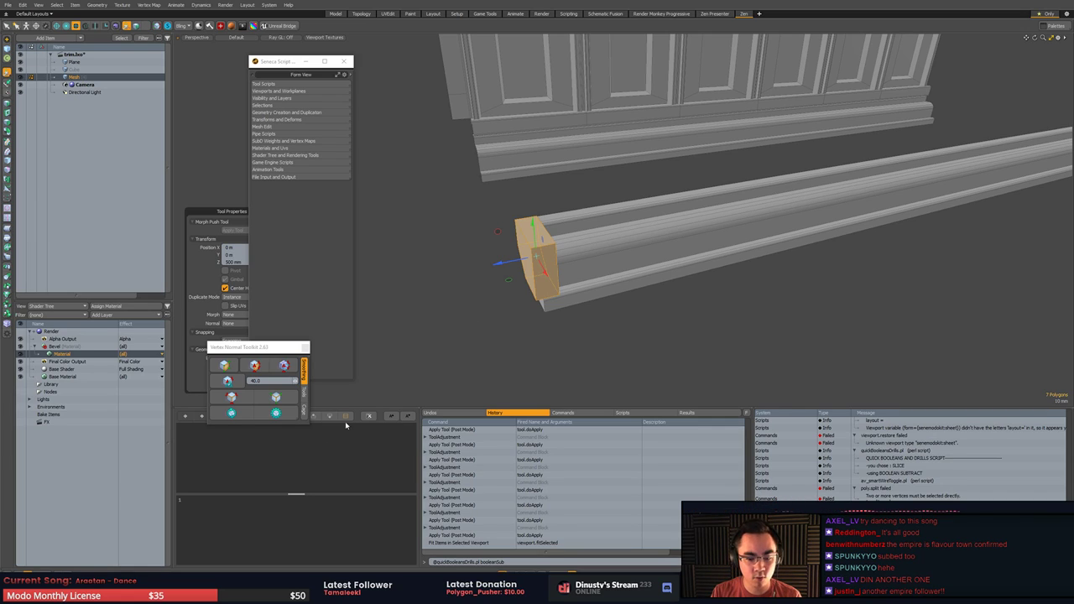
# - Switch to Spotify, skip ahead two tracks and open the artist page of the song Night Owl
pyautogui.hotkey('alt', 'Tab')
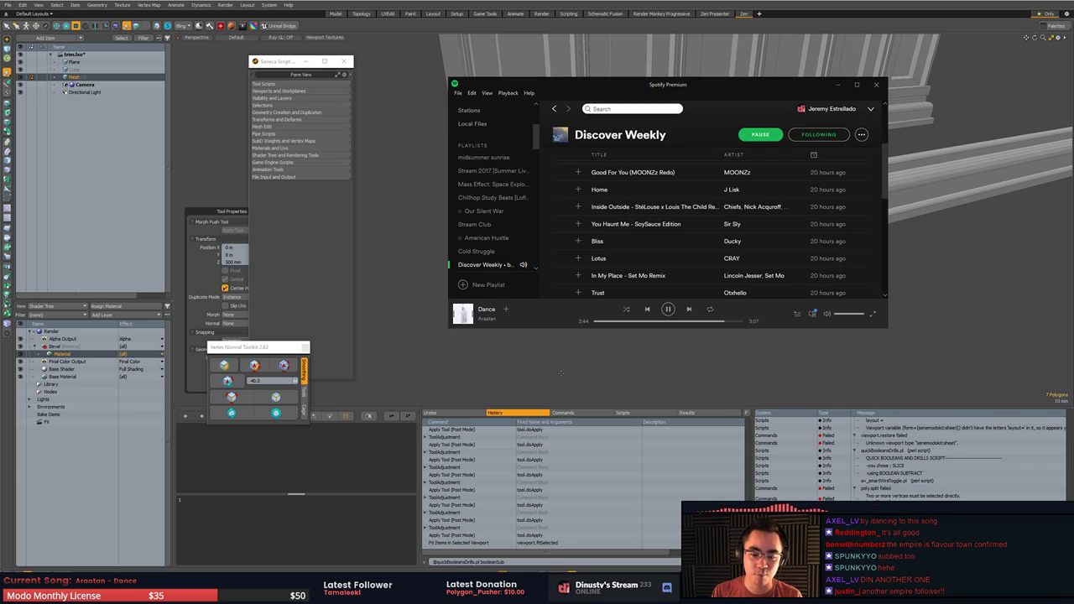
pyautogui.click(689, 310)
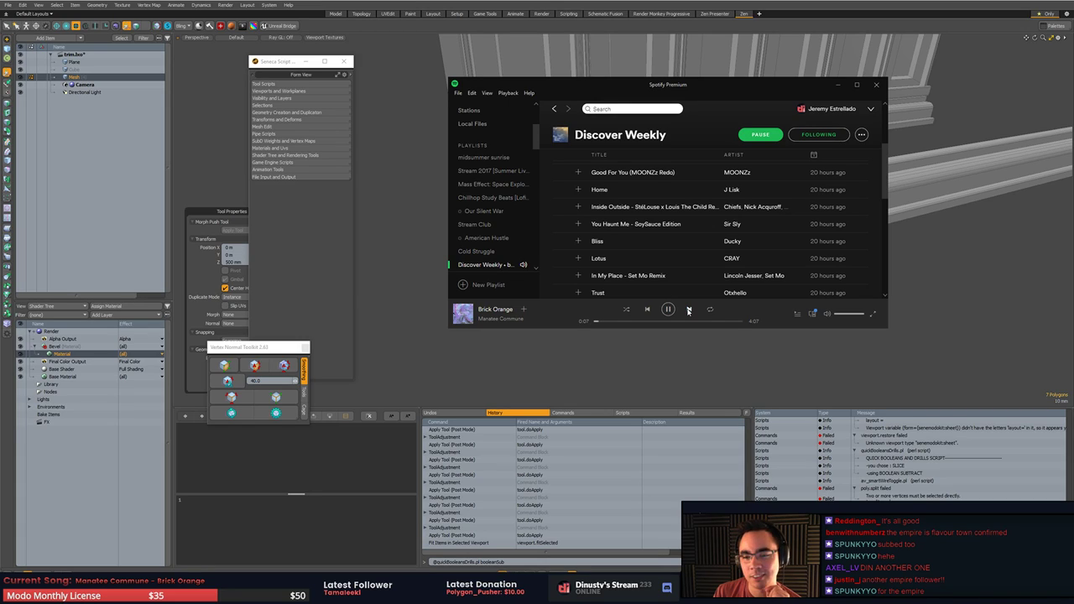
pyautogui.click(688, 309)
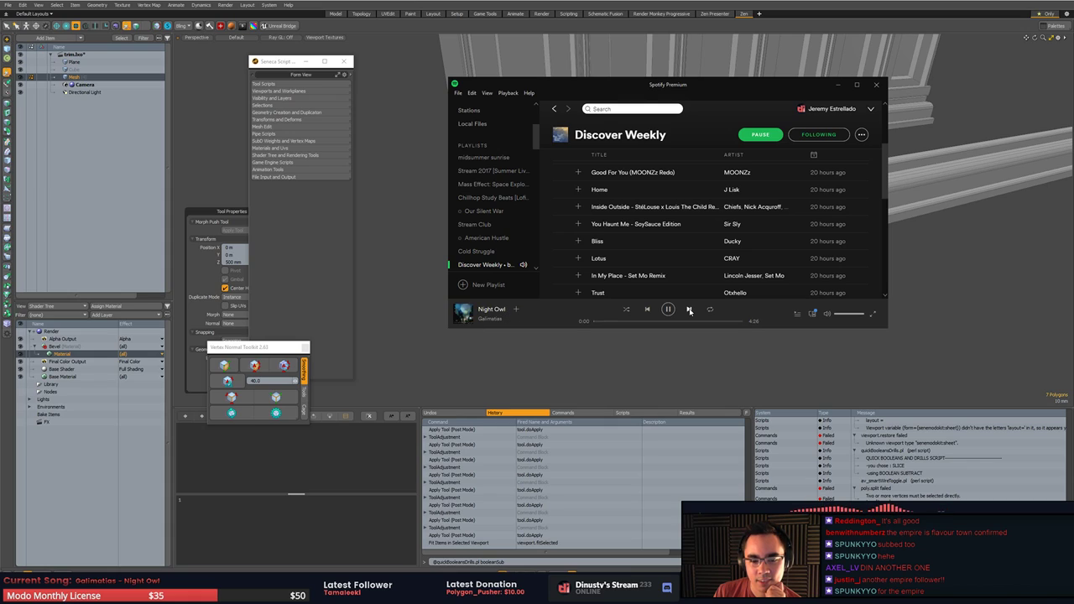
pyautogui.click(491, 319)
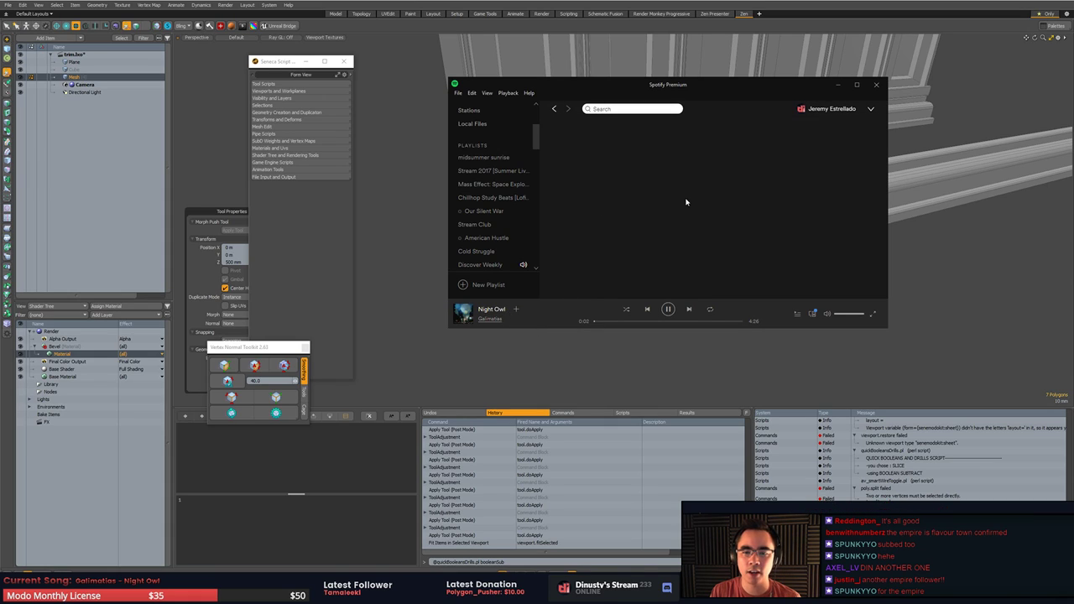
# - Play the popular track Fantasy from the Galimatias artist page
pyautogui.scroll(-5, 694, 221)
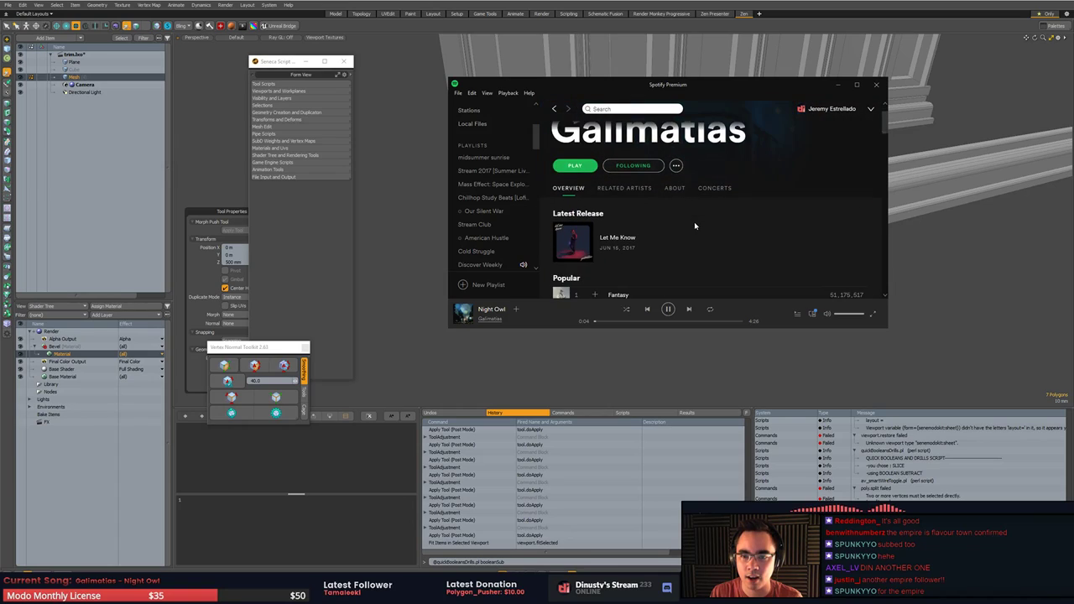
pyautogui.scroll(1, 613, 187)
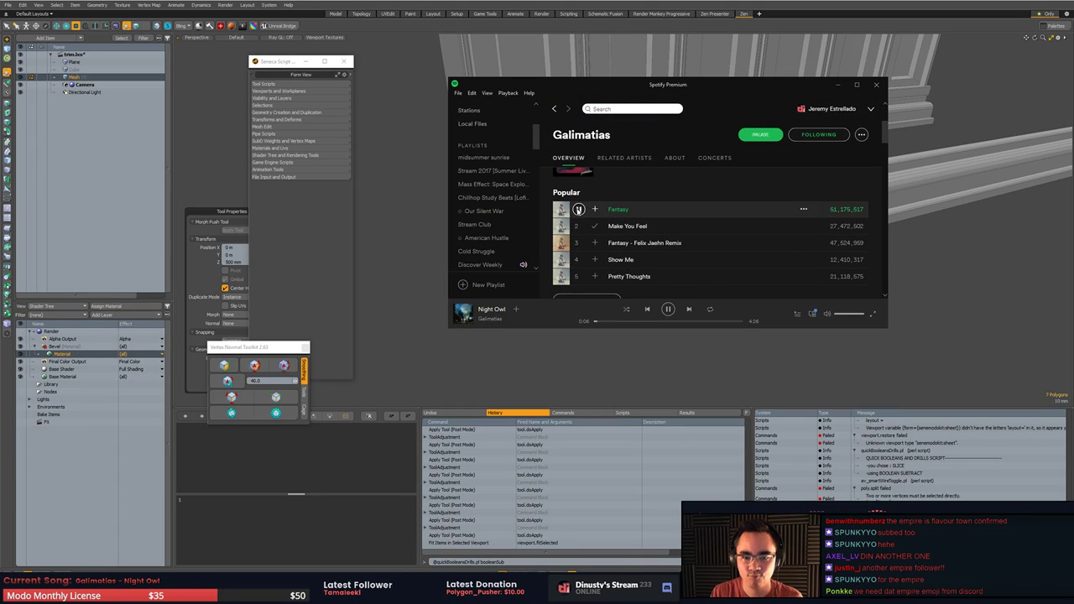
pyautogui.click(578, 209)
# - Return to the Discover Weekly playlist and play Night Owl
pyautogui.hotkey('alt', 'Left')
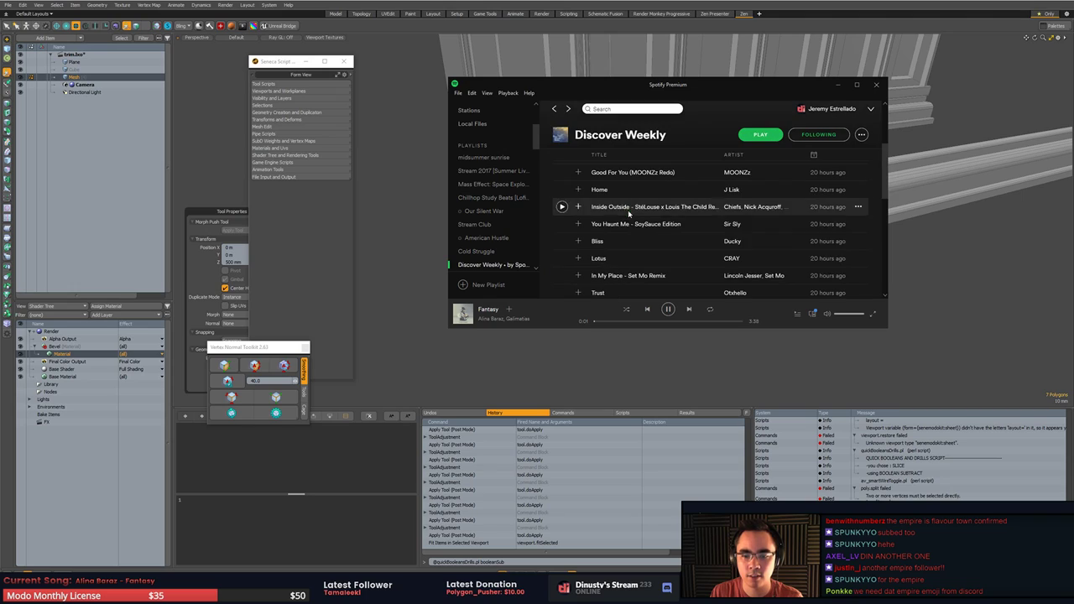
pyautogui.hotkey('alt', 'Right')
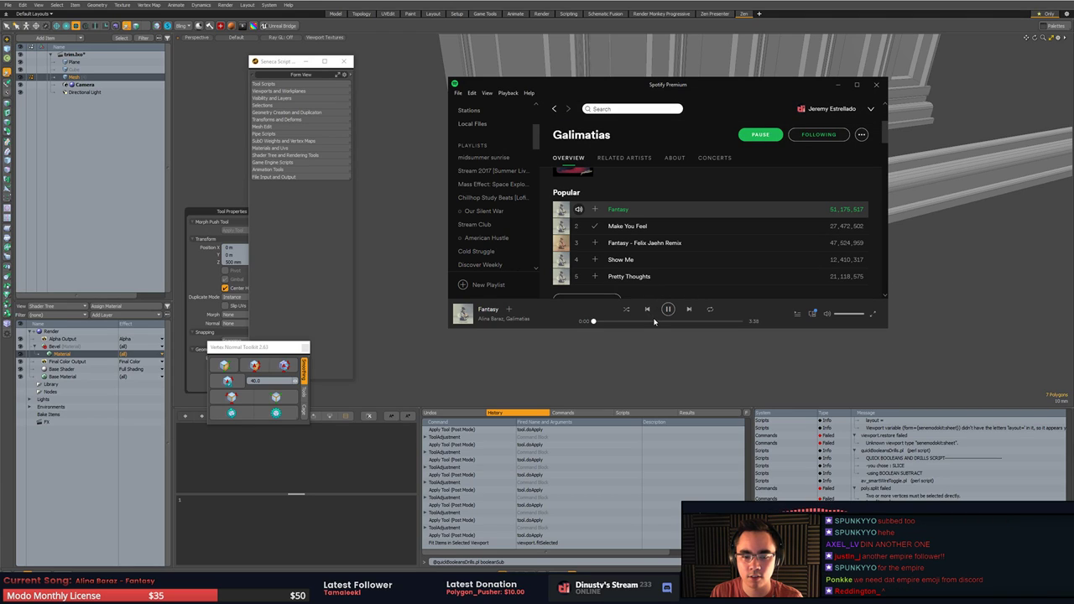
pyautogui.hotkey('alt', 'Left')
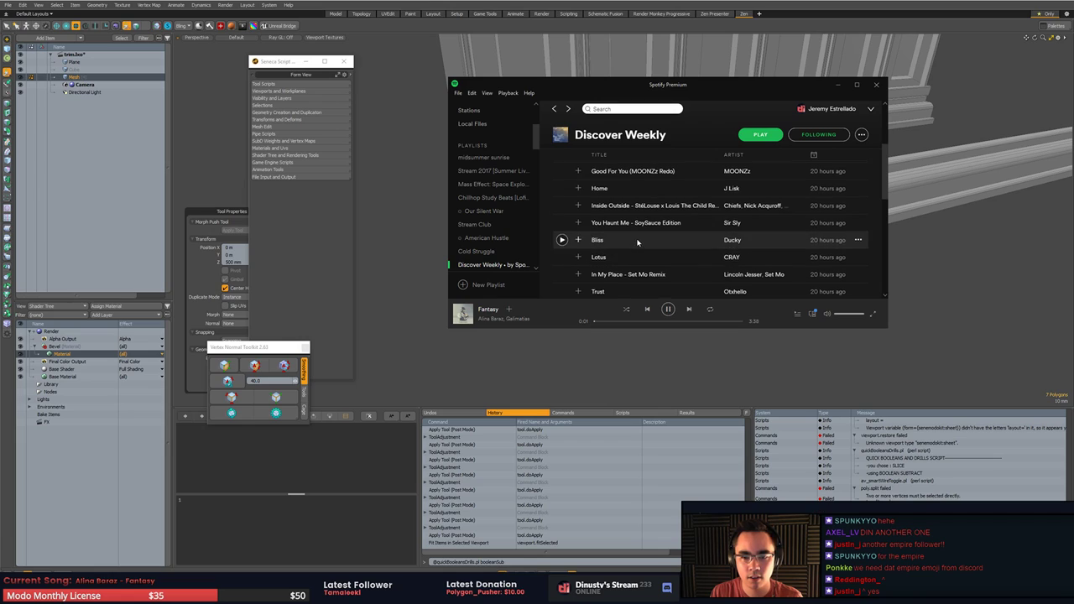
pyautogui.scroll(-1, 638, 240)
pyautogui.scroll(-10, 636, 239)
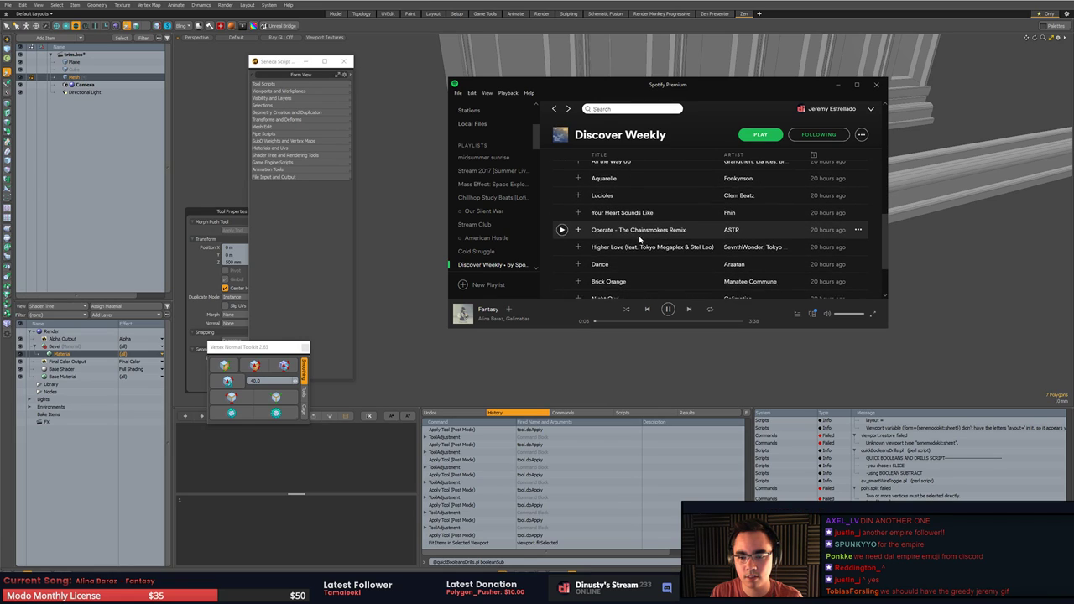
pyautogui.doubleClick(640, 240)
pyautogui.scroll(-1, 613, 168)
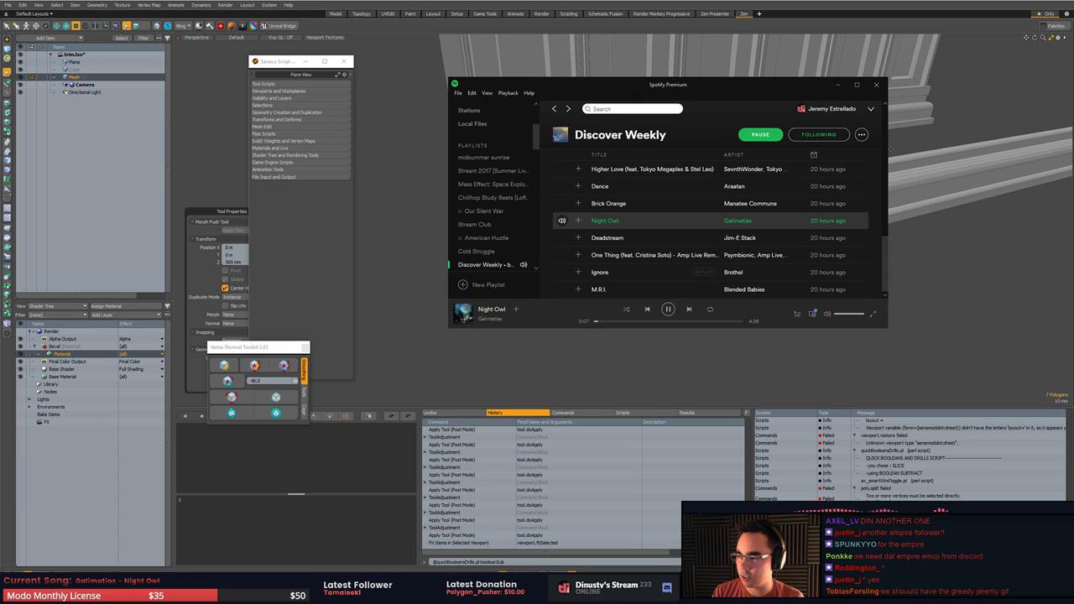
# - Switch to Modo and try cloning the end block along the trim with 5 clones and a Z offset of -70 mm
pyautogui.click(891, 149)
pyautogui.keyDown('alt'); pyautogui.moveTo(891, 149); pyautogui.dragTo(556, 233); pyautogui.keyUp('alt')
pyautogui.press('q')
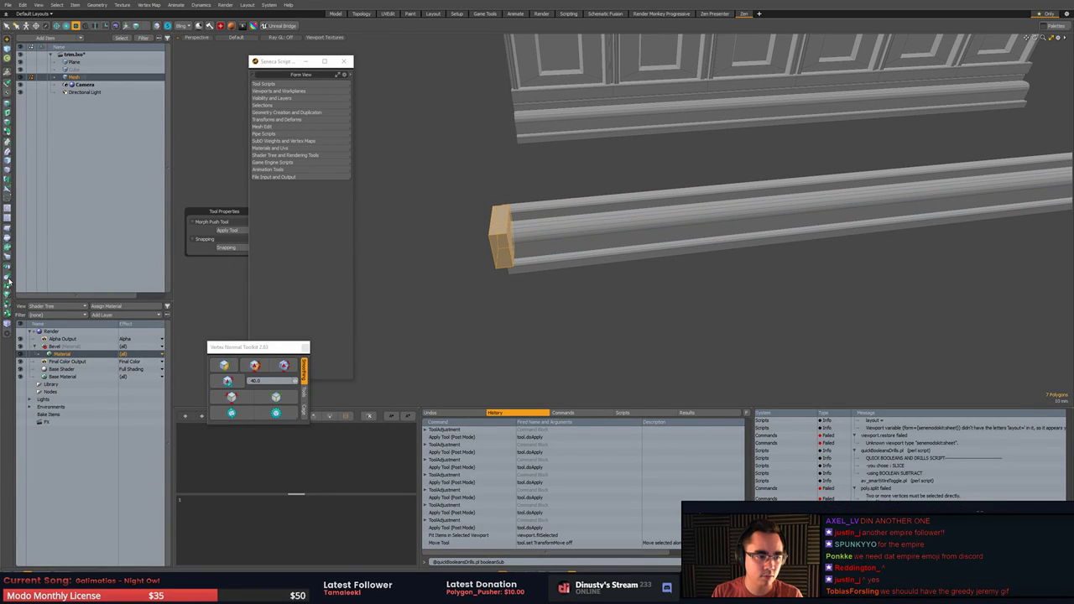
pyautogui.click(9, 279)
pyautogui.click(548, 224)
pyautogui.moveTo(548, 225); pyautogui.dragTo(542, 216)
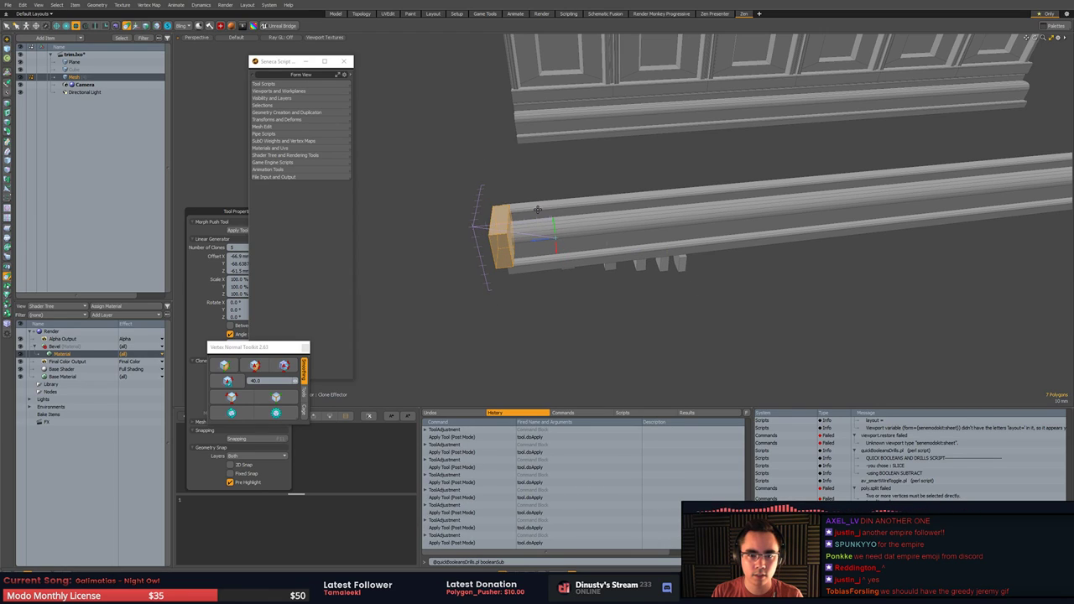
pyautogui.hotkey('ctrl', 'z')
pyautogui.moveTo(454, 229)
pyautogui.mouseDown()
pyautogui.moveTo(559, 220)
pyautogui.moveTo(503, 235)
pyautogui.moveTo(551, 315)
pyautogui.mouseUp()
pyautogui.scroll(-5, 559, 220)
pyautogui.scroll(3, 503, 235)
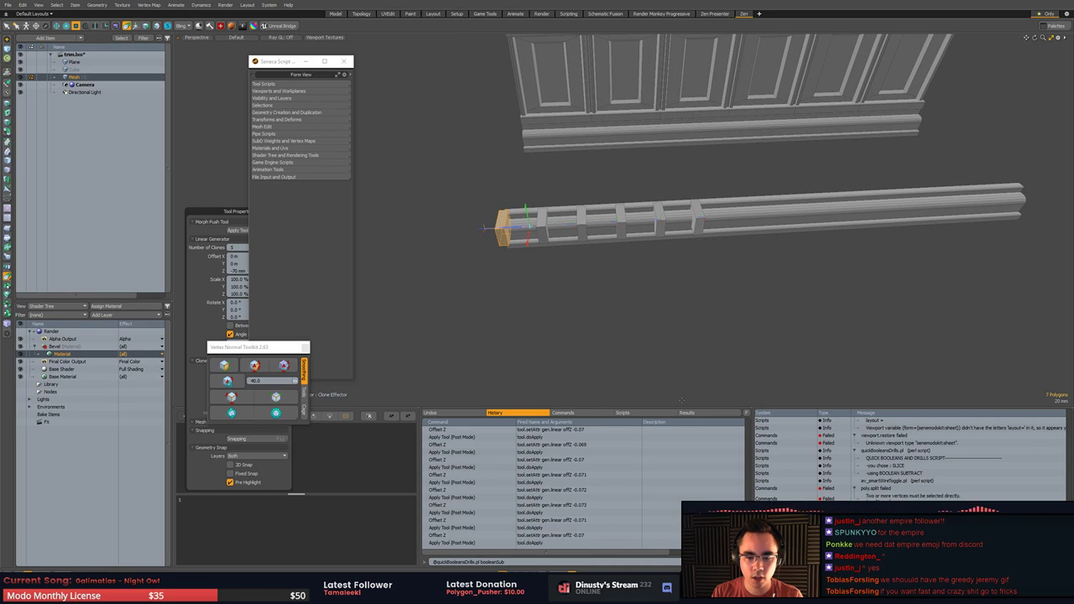
# - Move the Tool Properties window clear of the script window and close the Seneca script window
pyautogui.click(210, 260)
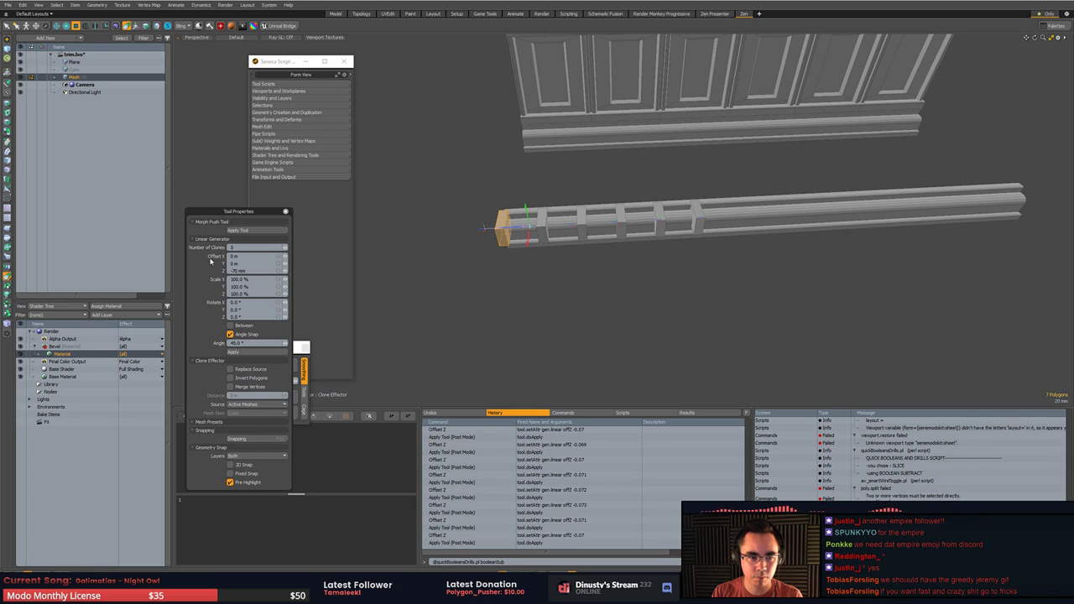
pyautogui.moveTo(215, 212); pyautogui.dragTo(355, 103)
pyautogui.click(348, 63)
pyautogui.click(349, 63)
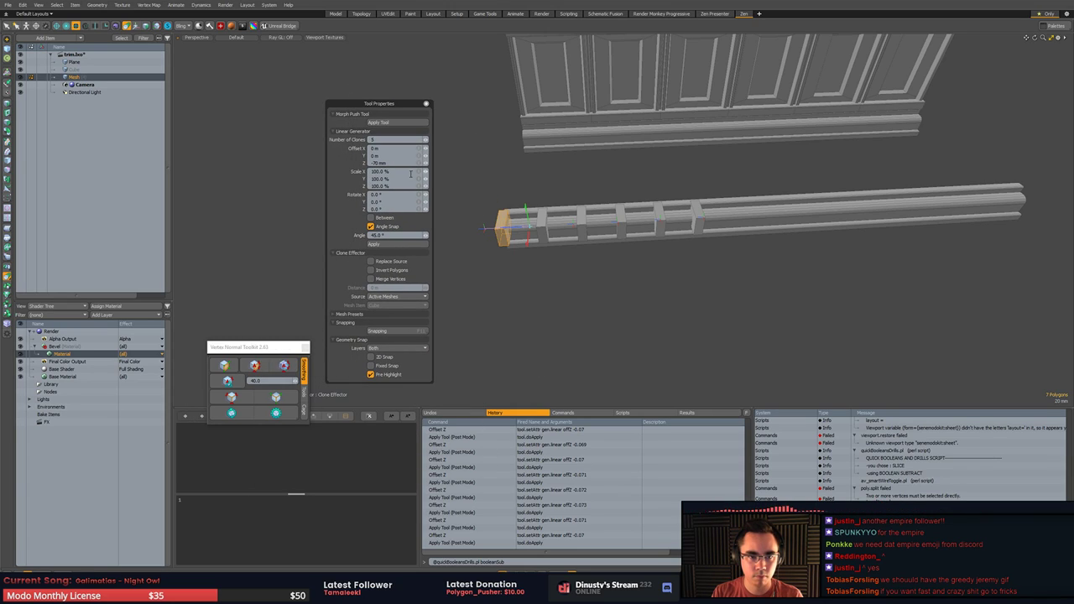
# - Try 15 clones of the end block along the trim and undo the cloning
pyautogui.tripleClick(428, 141)
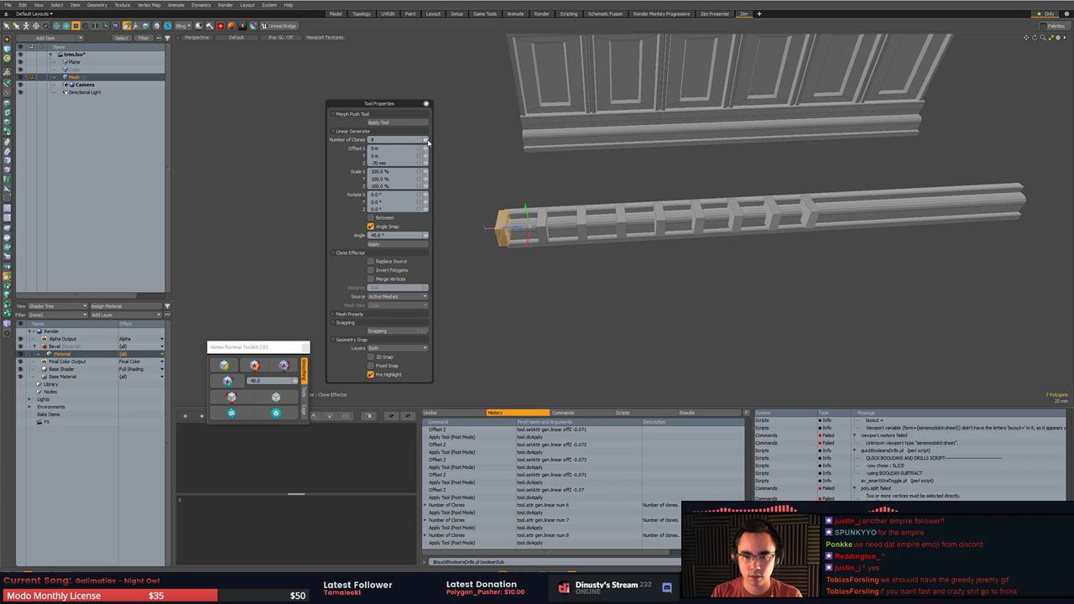
pyautogui.tripleClick(428, 141)
pyautogui.tripleClick(428, 141)
pyautogui.click(428, 141)
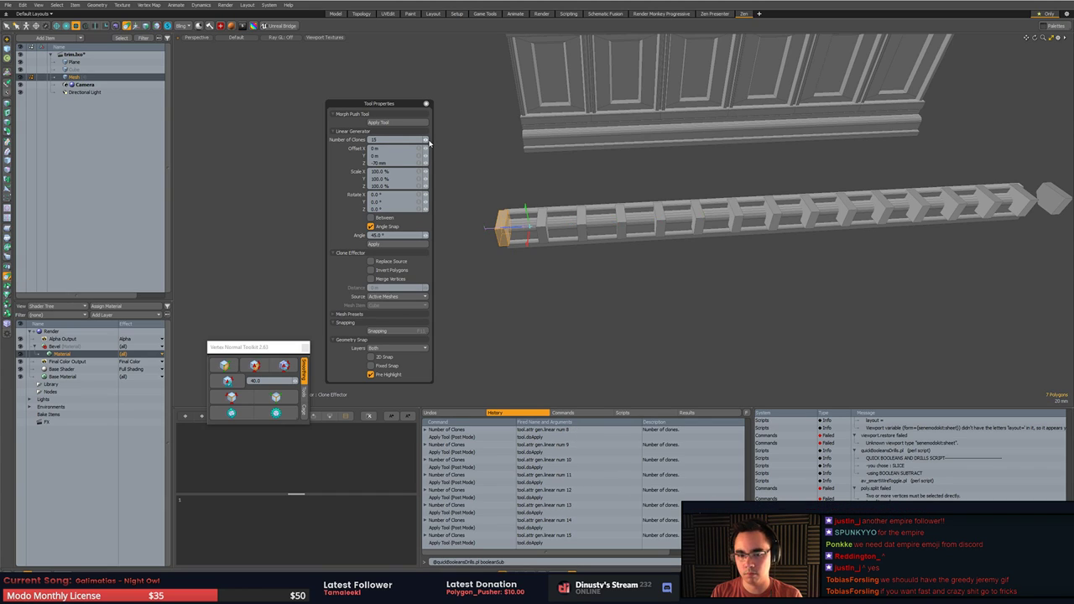
pyautogui.keyDown('alt'); pyautogui.keyDown('shift'); pyautogui.moveTo(738, 214); pyautogui.dragTo(562, 232); pyautogui.keyUp('shift'); pyautogui.keyUp('alt')
pyautogui.moveTo(772, 227)
pyautogui.keyDown('alt'); pyautogui.mouseDown()
pyautogui.moveTo(671, 249)
pyautogui.moveTo(734, 186)
pyautogui.moveTo(768, 197)
pyautogui.moveTo(703, 197)
pyautogui.mouseUp(); pyautogui.keyUp('alt')
pyautogui.scroll(-5, 734, 187)
pyautogui.scroll(-5, 755, 193)
pyautogui.press('space')
pyautogui.hotkey('ctrl', 'z')
# - Select the long trim's lengthwise edges and loop-slice across them with a count of 7
pyautogui.press('2')
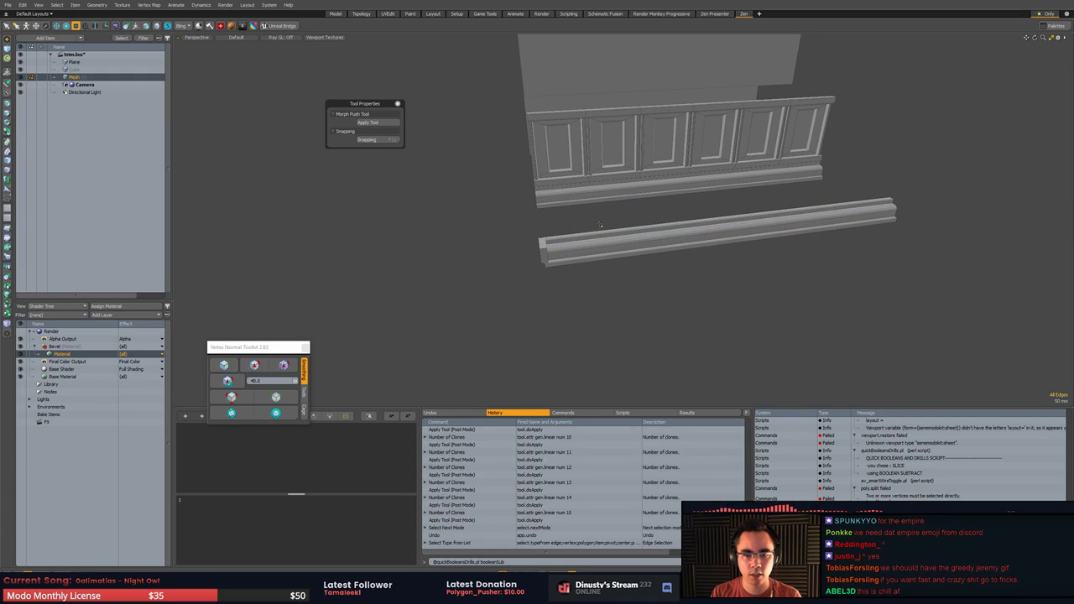
pyautogui.moveTo(601, 225); pyautogui.dragTo(653, 294)
pyautogui.hotkey('alt', 'c')
pyautogui.click(653, 293)
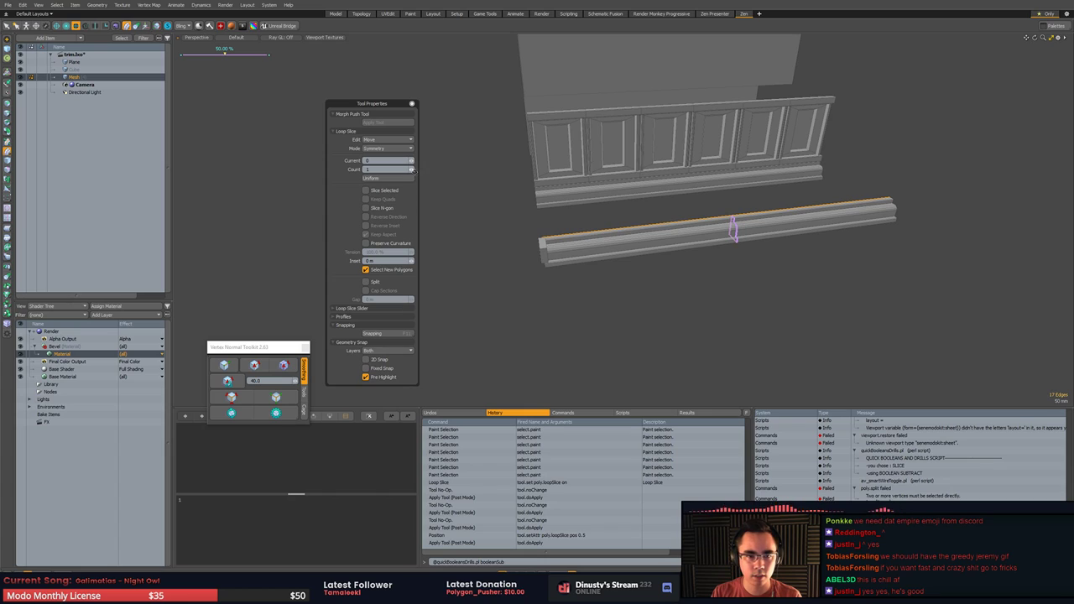
pyautogui.click(412, 171)
pyautogui.click(413, 172)
pyautogui.click(413, 172)
pyautogui.click(413, 171)
pyautogui.click(413, 171)
pyautogui.click(413, 171)
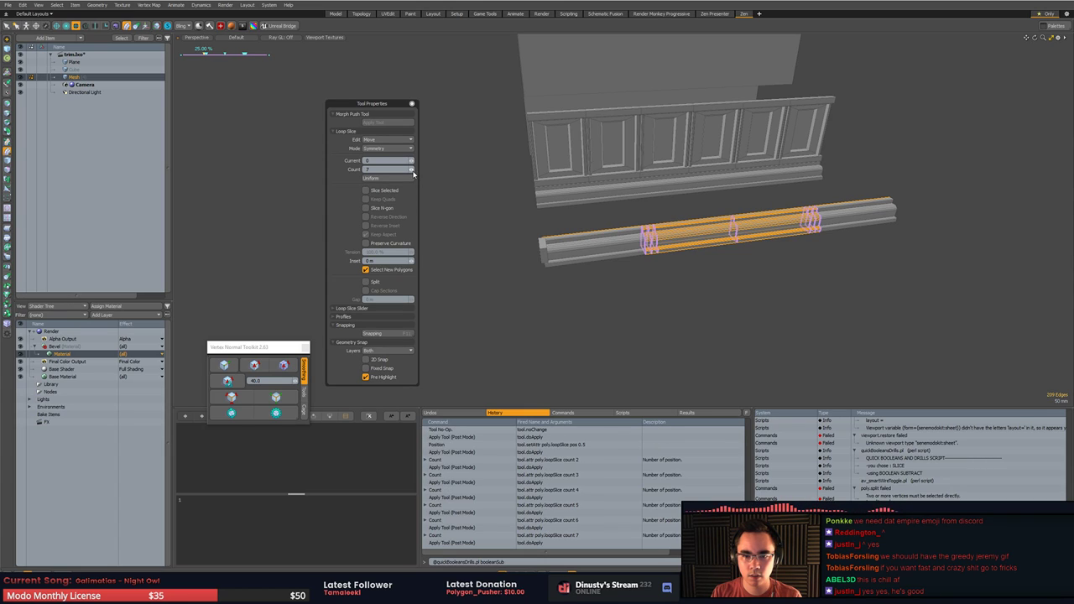
# - Set the loop slice mode to Uniform and the count to 9, finish the slicing and clear the edge selection
pyautogui.click(398, 148)
pyautogui.click(403, 141)
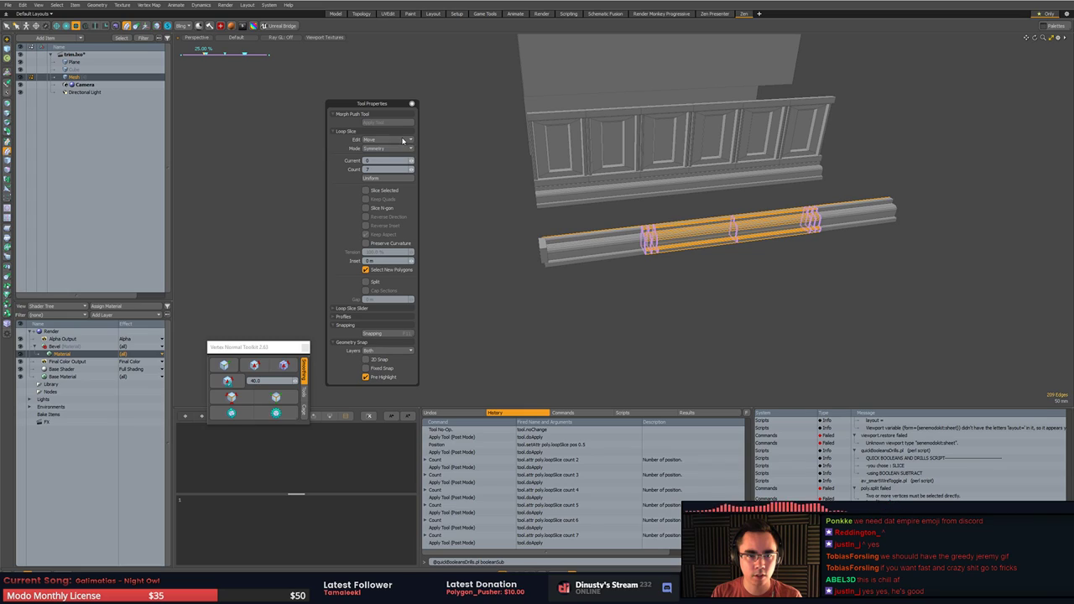
pyautogui.click(406, 147)
pyautogui.click(411, 158)
pyautogui.click(406, 147)
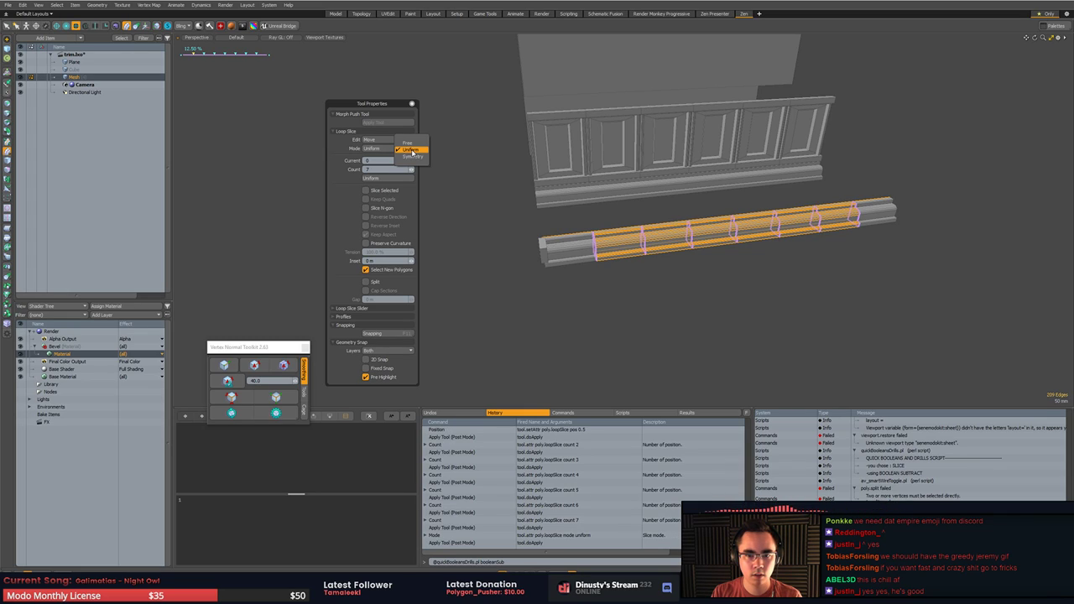
pyautogui.click(406, 149)
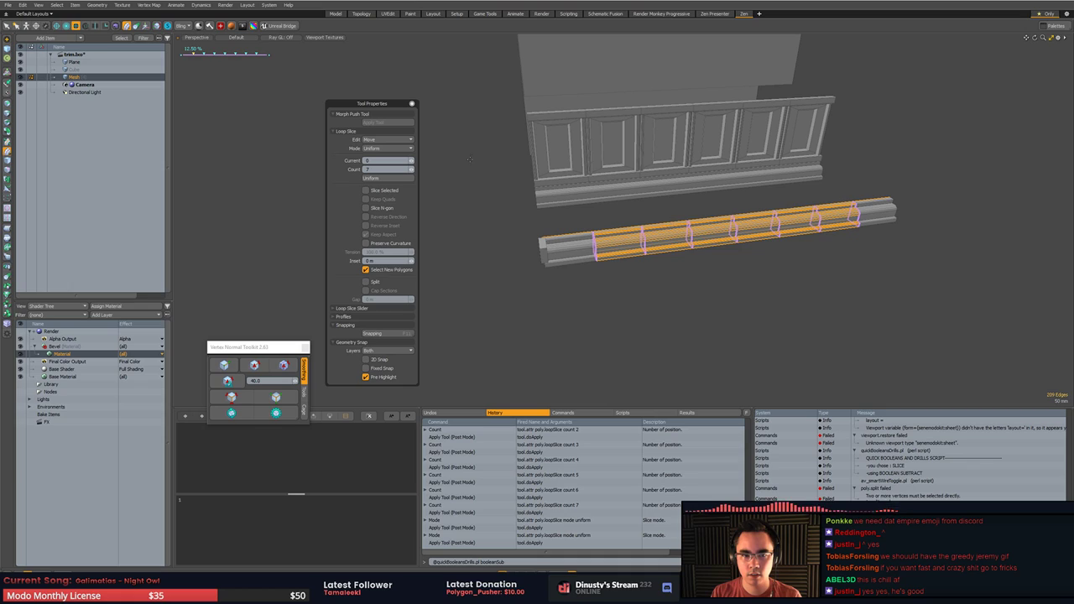
pyautogui.click(413, 170)
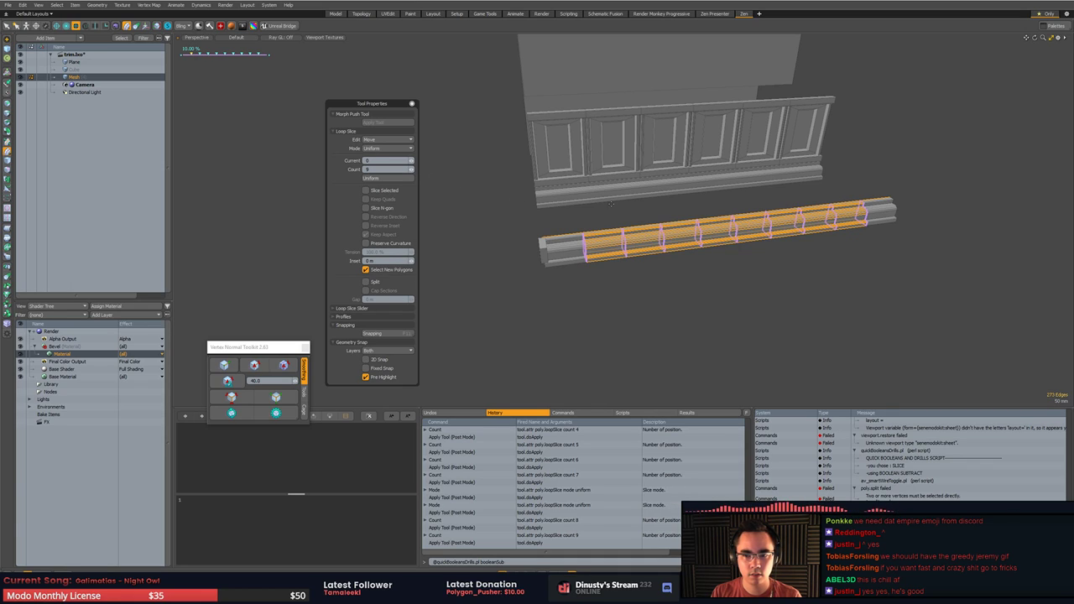
pyautogui.press('space')
pyautogui.click(530, 266)
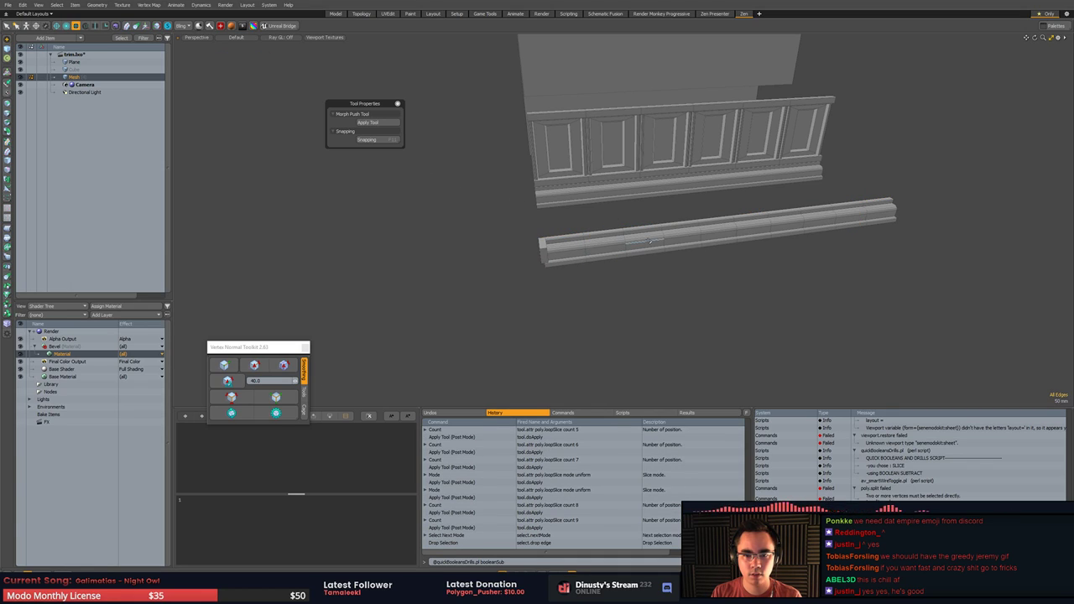
# - Select the whole block at the trim's end and clone it along the trim with a Z offset of -100 mm
pyautogui.keyDown('alt'); pyautogui.moveTo(728, 273); pyautogui.dragTo(707, 283); pyautogui.keyUp('alt')
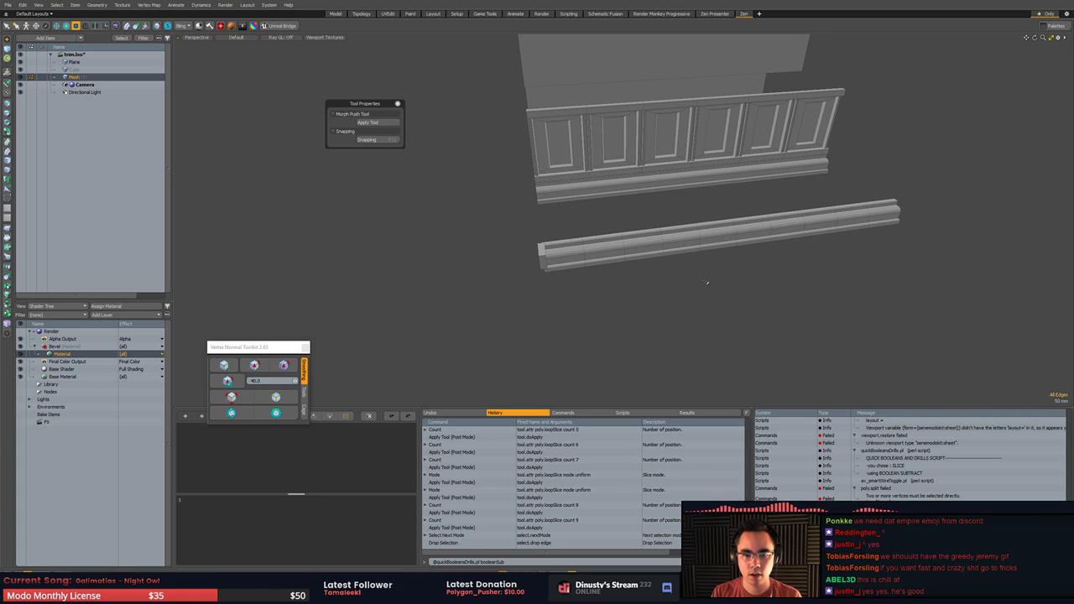
pyautogui.press('2')
pyautogui.press('3')
pyautogui.doubleClick(671, 239)
pyautogui.doubleClick(541, 251)
pyautogui.moveTo(541, 251)
pyautogui.keyDown('alt'); pyautogui.mouseDown()
pyautogui.moveTo(518, 253)
pyautogui.moveTo(533, 257)
pyautogui.mouseUp(); pyautogui.keyUp('alt')
pyautogui.scroll(4, 517, 252)
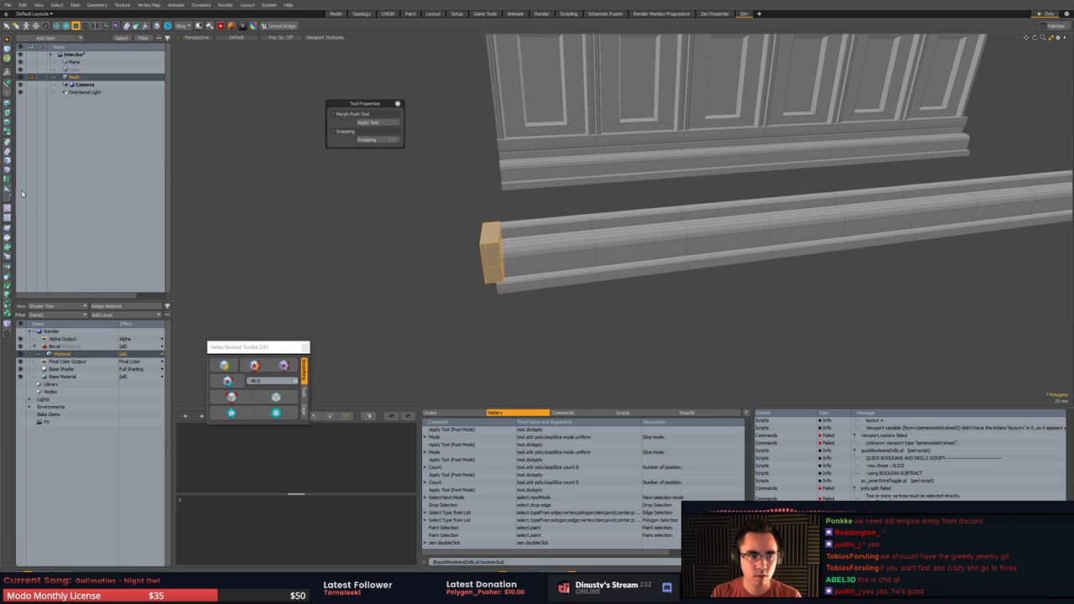
pyautogui.click(8, 277)
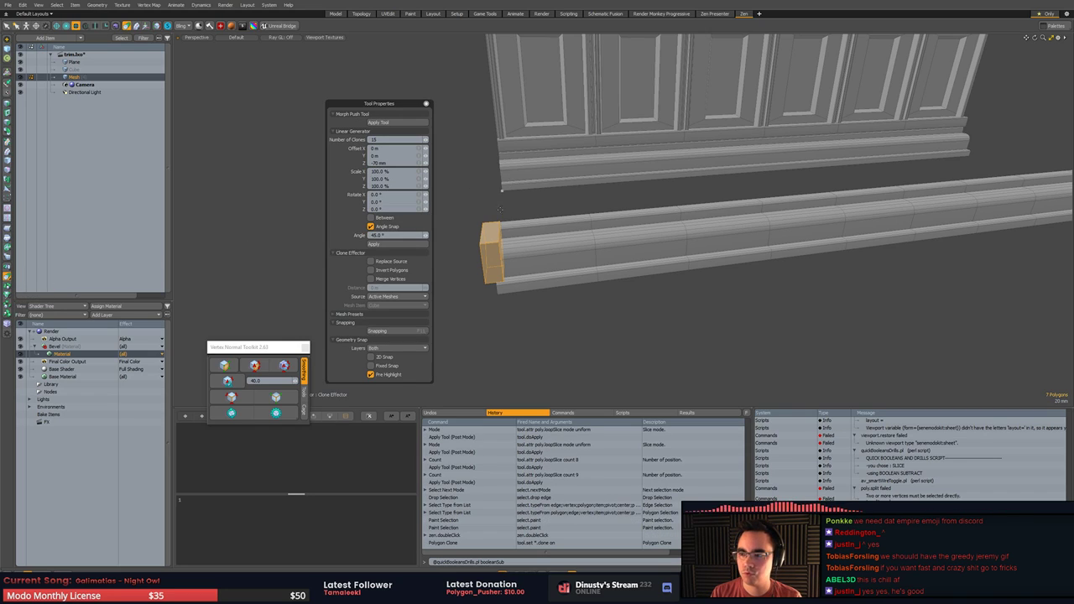
pyautogui.click(500, 297)
pyautogui.moveTo(476, 301)
pyautogui.keyDown('alt'); pyautogui.mouseDown()
pyautogui.moveTo(470, 309)
pyautogui.moveTo(566, 294)
pyautogui.mouseUp(); pyautogui.keyUp('alt')
pyautogui.scroll(-5, 606, 290)
pyautogui.moveTo(696, 287)
pyautogui.keyDown('alt'); pyautogui.mouseDown()
pyautogui.moveTo(601, 292)
pyautogui.moveTo(604, 278)
pyautogui.mouseUp(); pyautogui.keyUp('alt')
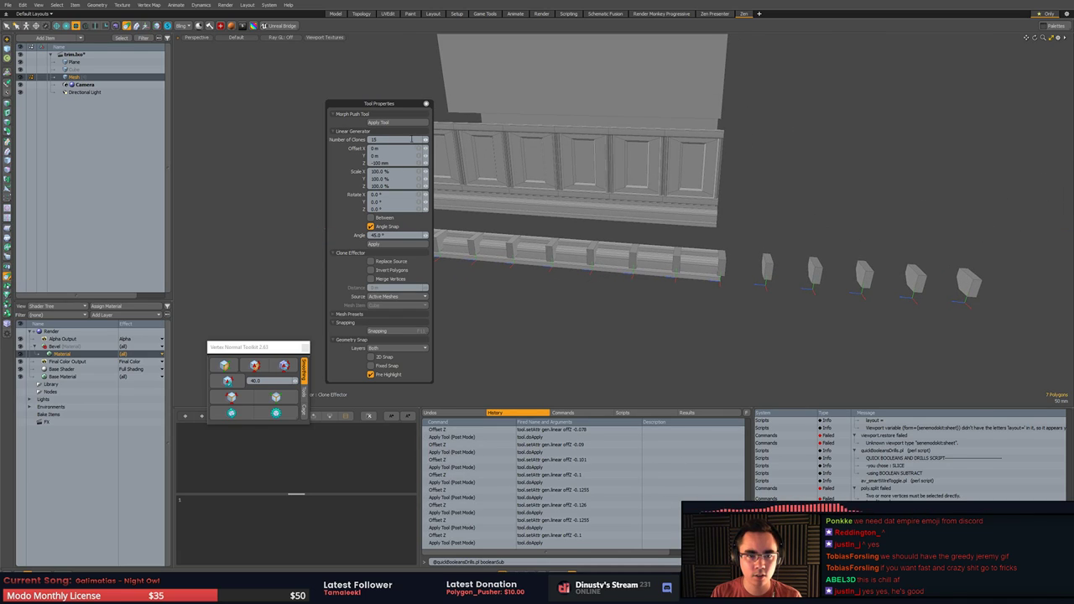
# - Set the number of block clones to 9 and finish the cloning
pyautogui.click(426, 140)
pyautogui.click(425, 140)
pyautogui.click(425, 140)
pyautogui.click(425, 140)
pyautogui.click(425, 140)
pyautogui.click(426, 140)
pyautogui.press('space')
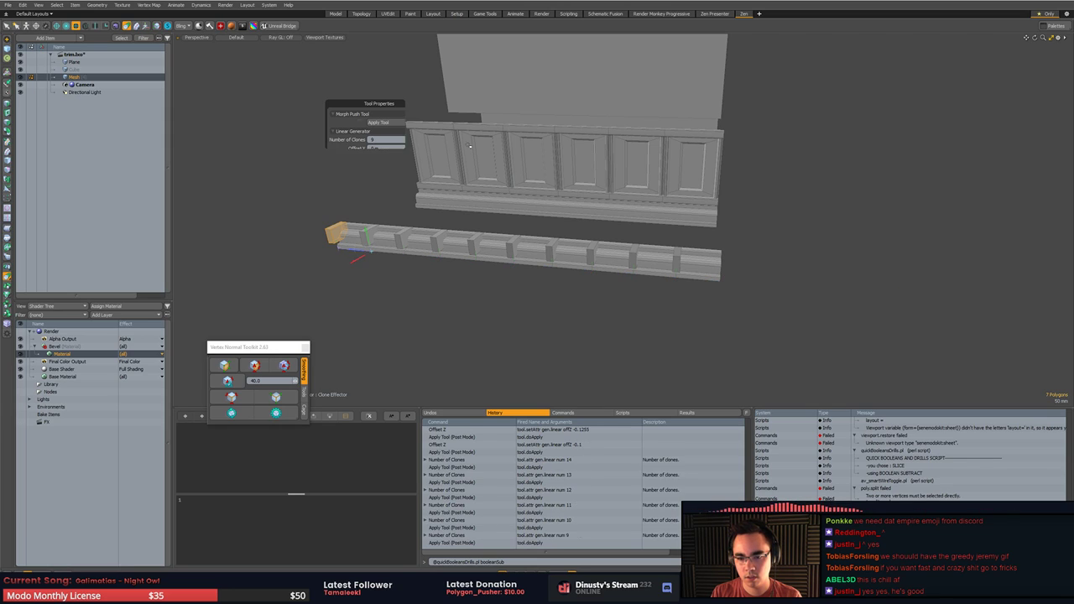
# - Duplicate the last cloned block and move the copy to the far end of the trim
pyautogui.press('3')
pyautogui.doubleClick(682, 257)
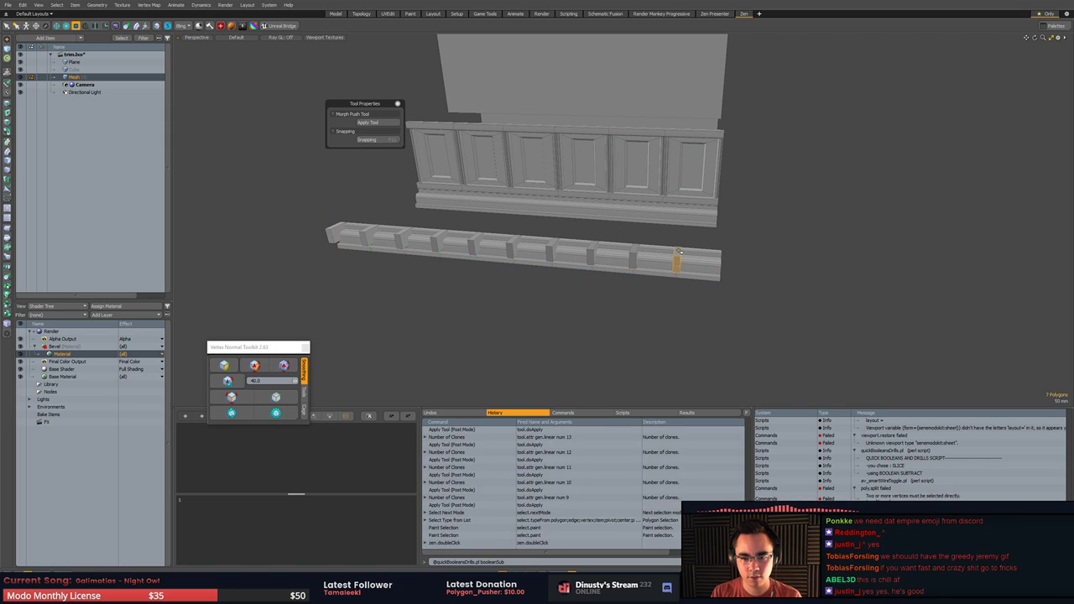
pyautogui.hotkey('shift', 'a')
pyautogui.hotkey('ctrl', 'c')
pyautogui.hotkey('ctrl', 'v')
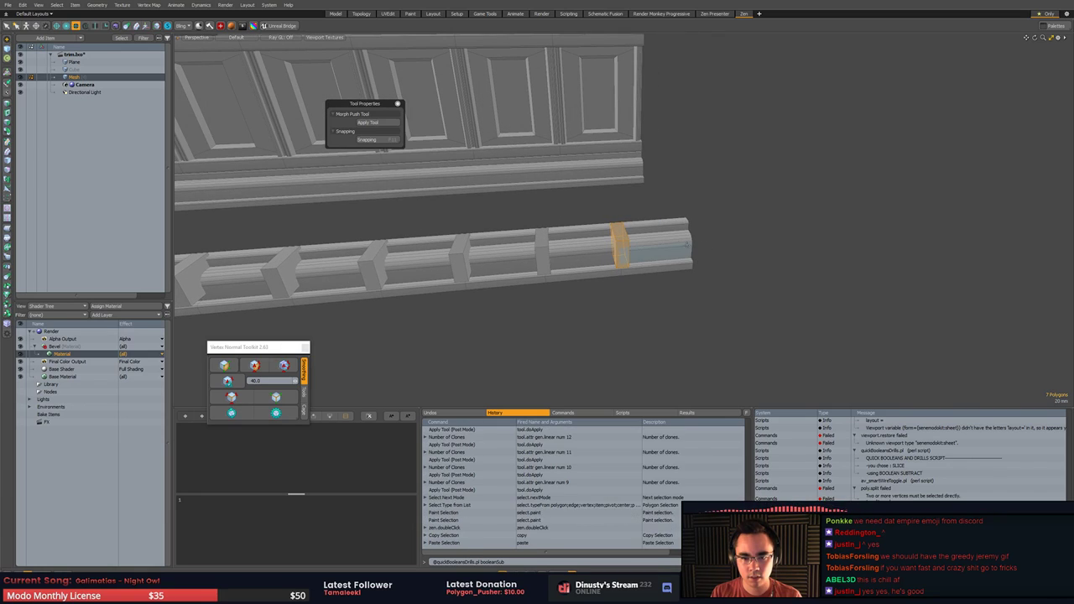
pyautogui.press('w')
pyautogui.moveTo(588, 252)
pyautogui.mouseDown()
pyautogui.moveTo(752, 250)
pyautogui.moveTo(696, 121)
pyautogui.mouseUp()
pyautogui.press('space')
# - Select all the blocks without the trim and subtract them from it with the boolean script
pyautogui.click(705, 249)
pyautogui.moveTo(696, 118); pyautogui.dragTo(684, 116, button='right')
pyautogui.keyDown('alt'); pyautogui.moveTo(654, 172); pyautogui.dragTo(644, 239); pyautogui.keyUp('alt')
pyautogui.doubleClick(641, 239)
pyautogui.keyDown('alt'); pyautogui.moveTo(716, 224); pyautogui.dragTo(521, 254); pyautogui.keyUp('alt')
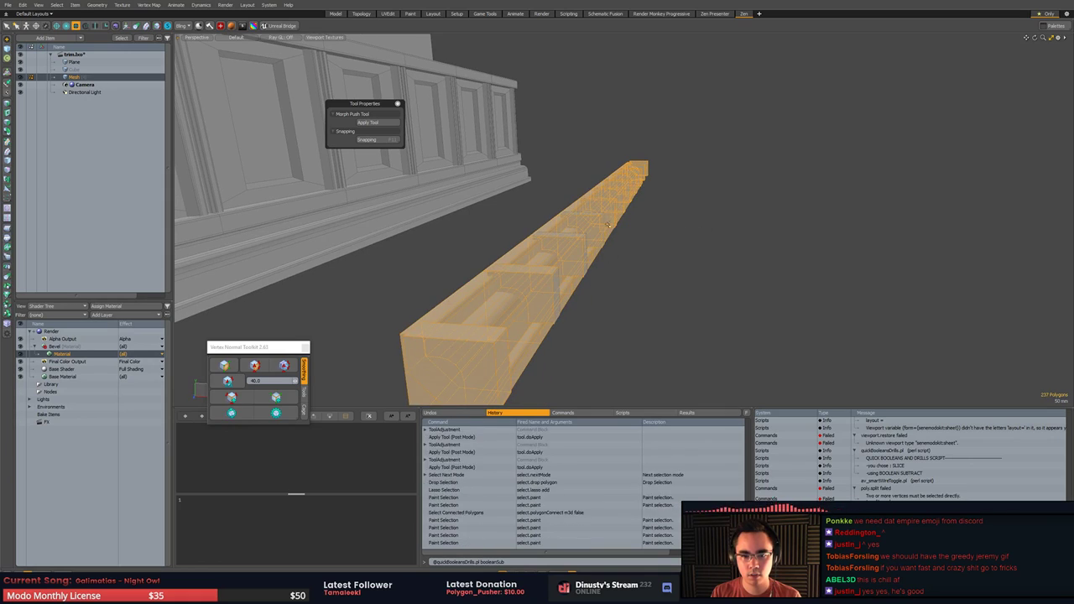
pyautogui.keyDown('ctrl'); pyautogui.doubleClick(505, 309); pyautogui.keyUp('ctrl')
pyautogui.keyDown('alt'); pyautogui.moveTo(507, 309); pyautogui.dragTo(789, 267); pyautogui.keyUp('alt')
pyautogui.hotkey('ctrl', 'b')
# - Select the two back faces of one cut notch in the trim and frame them
pyautogui.scroll(5, 693, 297)
pyautogui.scroll(-5, 552, 304)
pyautogui.press('5')
pyautogui.click(731, 219)
pyautogui.press('3')
pyautogui.doubleClick(731, 219)
pyautogui.scroll(2, 789, 267)
pyautogui.press('3')
pyautogui.keyDown('alt'); pyautogui.keyDown('shift'); pyautogui.moveTo(526, 265); pyautogui.dragTo(585, 271); pyautogui.keyUp('shift'); pyautogui.keyUp('alt')
pyautogui.scroll(4, 585, 256)
pyautogui.click(598, 244)
pyautogui.keyDown('shift'); pyautogui.click(597, 222); pyautogui.keyUp('shift')
pyautogui.hotkey('shift', 'a')
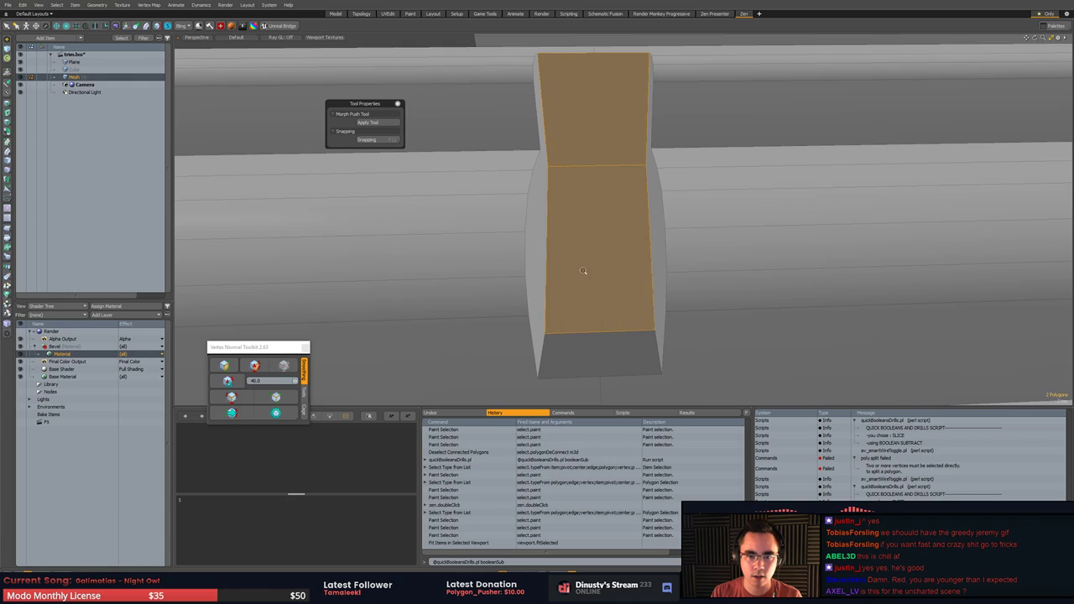
# - Drop the current selection and, in the side view, select the two back faces of the notch at the trim's end
pyautogui.scroll(-1, 584, 261)
pyautogui.press('KP_1')
pyautogui.press('KP_2')
pyautogui.press('KP_3')
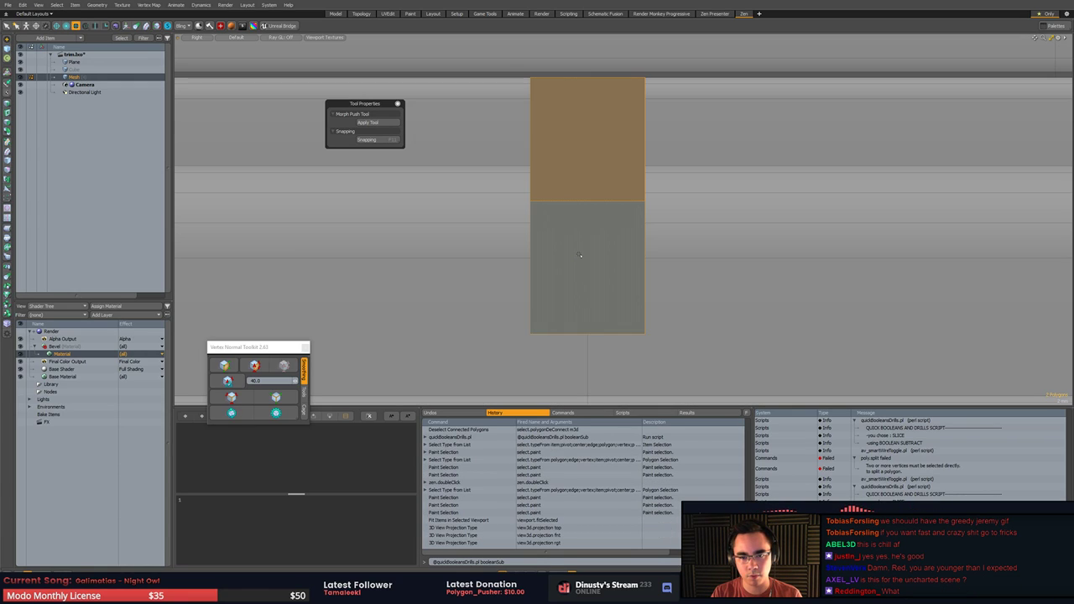
pyautogui.scroll(-8, 578, 254)
pyautogui.press('Escape')
pyautogui.keyDown('alt'); pyautogui.keyDown('shift'); pyautogui.moveTo(727, 284); pyautogui.dragTo(699, 295); pyautogui.keyUp('shift'); pyautogui.keyUp('alt')
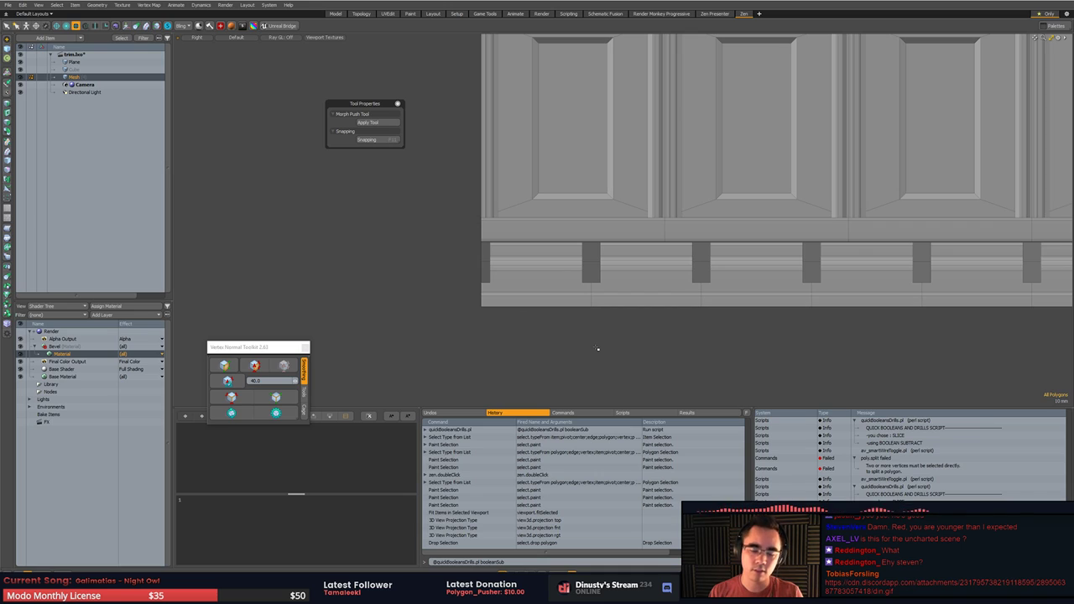
pyautogui.scroll(3, 572, 282)
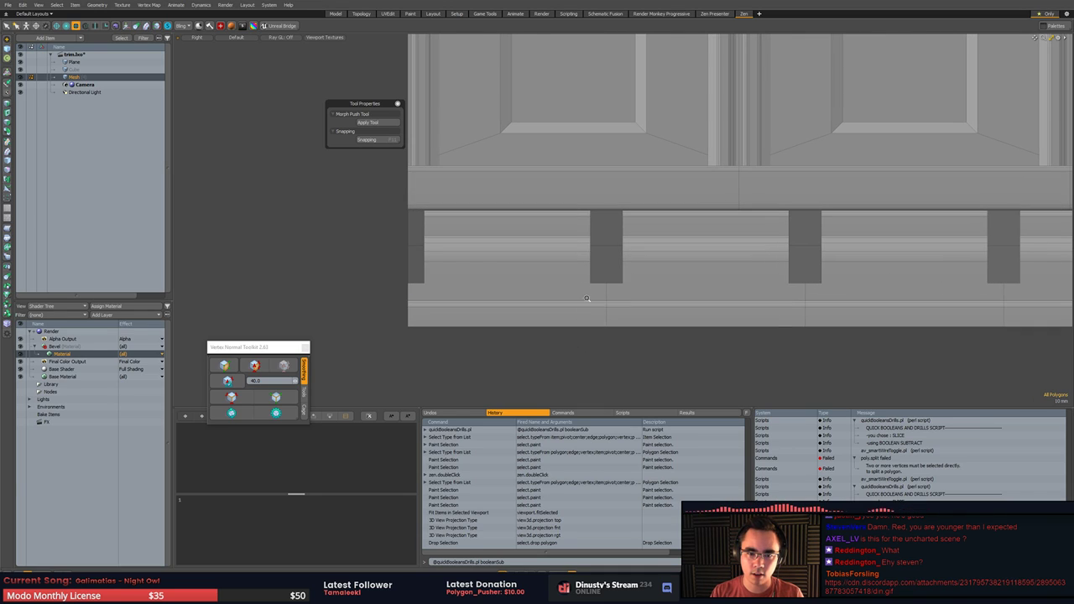
pyautogui.moveTo(415, 225); pyautogui.dragTo(417, 263)
pyautogui.keyDown('alt'); pyautogui.moveTo(436, 267); pyautogui.dragTo(522, 245); pyautogui.keyUp('alt')
pyautogui.press('KP_Decimal')
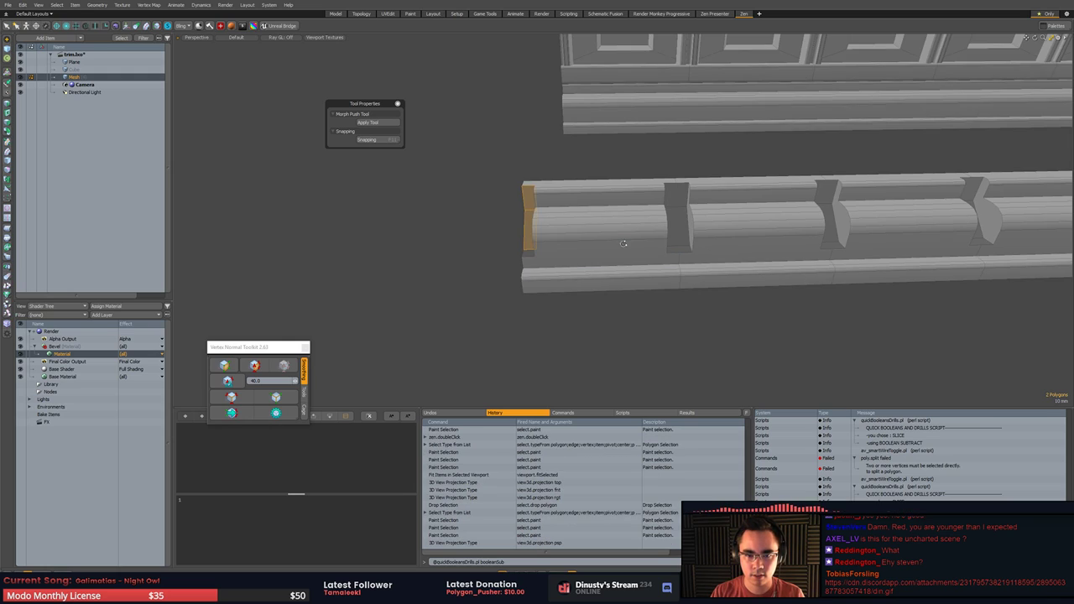
# - Select only the two back faces of the second notch from the trim's end
pyautogui.keyDown('alt'); pyautogui.moveTo(618, 239); pyautogui.dragTo(628, 261); pyautogui.keyUp('alt')
pyautogui.press('KP_1')
pyautogui.press('KP_2')
pyautogui.press('KP_3')
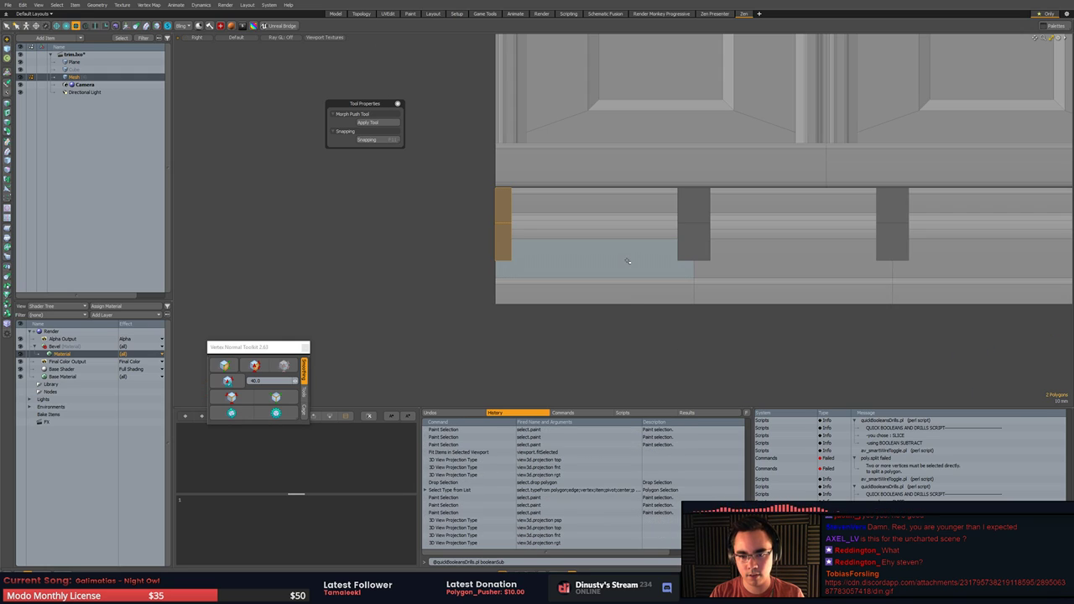
pyautogui.keyDown('alt'); pyautogui.moveTo(739, 213); pyautogui.dragTo(680, 216); pyautogui.keyUp('alt')
pyautogui.scroll(3, 679, 218)
pyautogui.moveTo(604, 199); pyautogui.dragTo(606, 252)
pyautogui.keyDown('alt'); pyautogui.moveTo(718, 271); pyautogui.dragTo(690, 268); pyautogui.keyUp('alt')
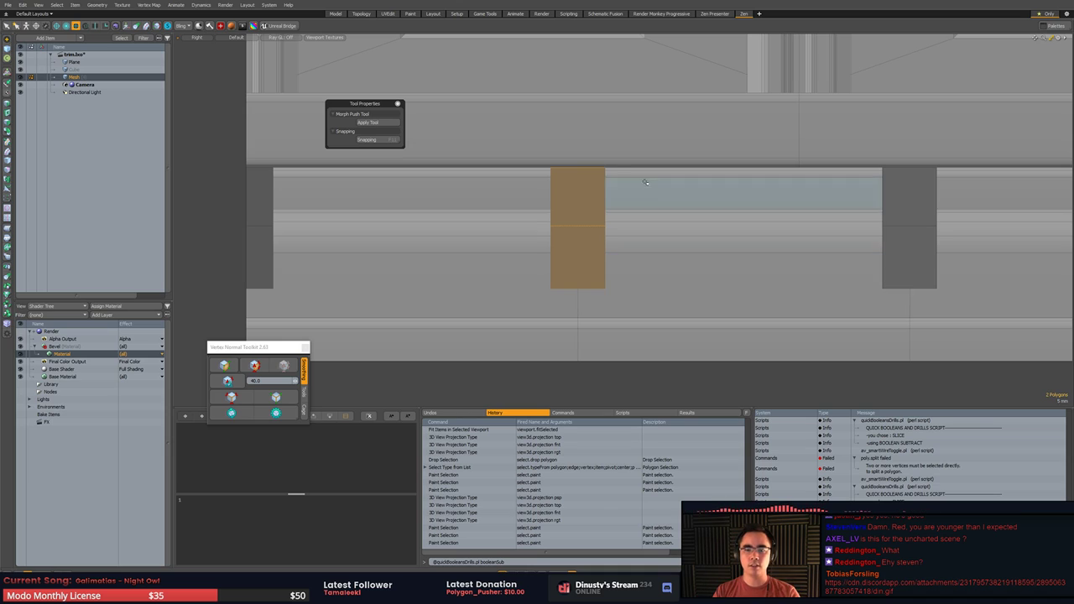
pyautogui.keyDown('ctrl'); pyautogui.click(581, 241); pyautogui.keyUp('ctrl')
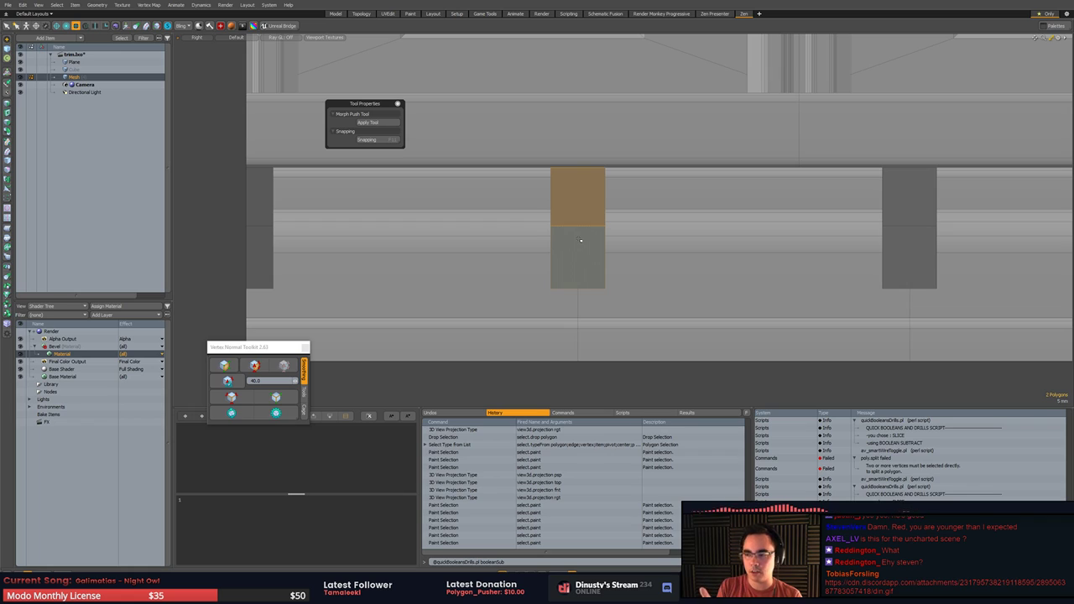
pyautogui.keyDown('alt'); pyautogui.keyDown('shift'); pyautogui.moveTo(612, 136); pyautogui.dragTo(630, 150); pyautogui.keyUp('shift'); pyautogui.keyUp('alt')
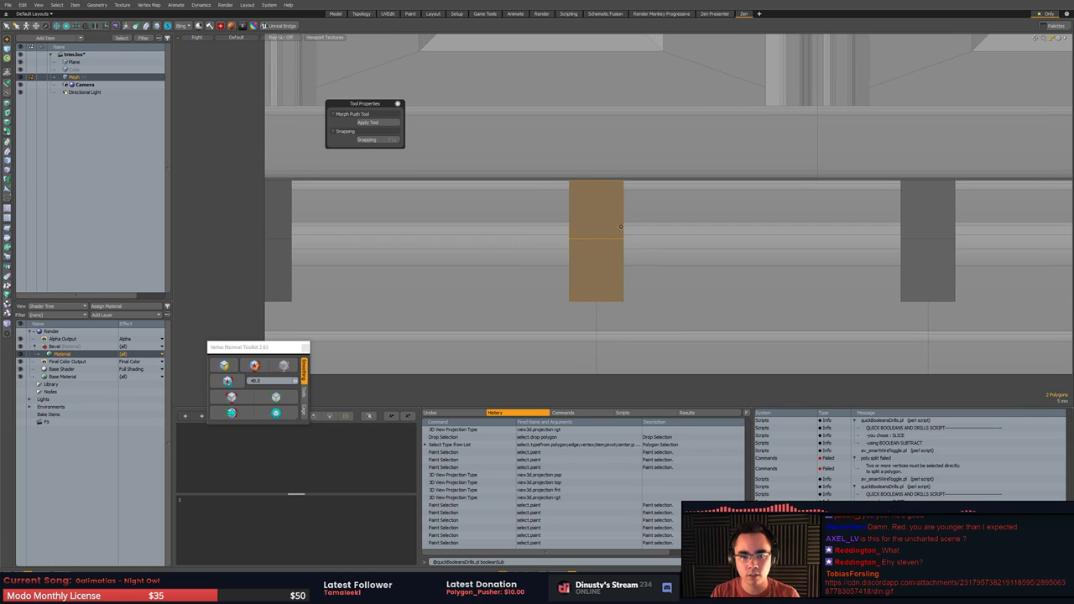
# - Scale the second notch's back faces to 56% along Z
pyautogui.press('r')
pyautogui.press('space')
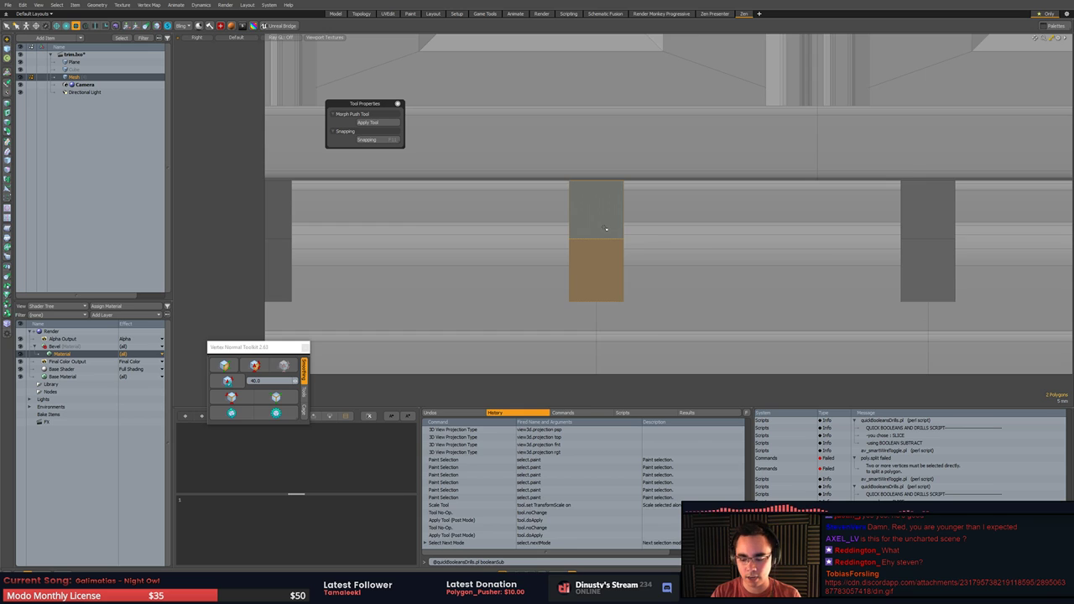
pyautogui.moveTo(606, 228)
pyautogui.keyDown('alt'); pyautogui.mouseDown()
pyautogui.moveTo(576, 280)
pyautogui.moveTo(547, 213)
pyautogui.moveTo(643, 237)
pyautogui.moveTo(610, 289)
pyautogui.moveTo(623, 328)
pyautogui.mouseUp(); pyautogui.keyUp('alt')
pyautogui.press('KP_1')
pyautogui.press('KP_2')
pyautogui.press('KP_3')
pyautogui.press('3')
pyautogui.scroll(-2, 624, 328)
pyautogui.press('r')
pyautogui.moveTo(562, 277)
pyautogui.mouseDown()
pyautogui.moveTo(586, 274)
pyautogui.moveTo(573, 274)
pyautogui.mouseUp()
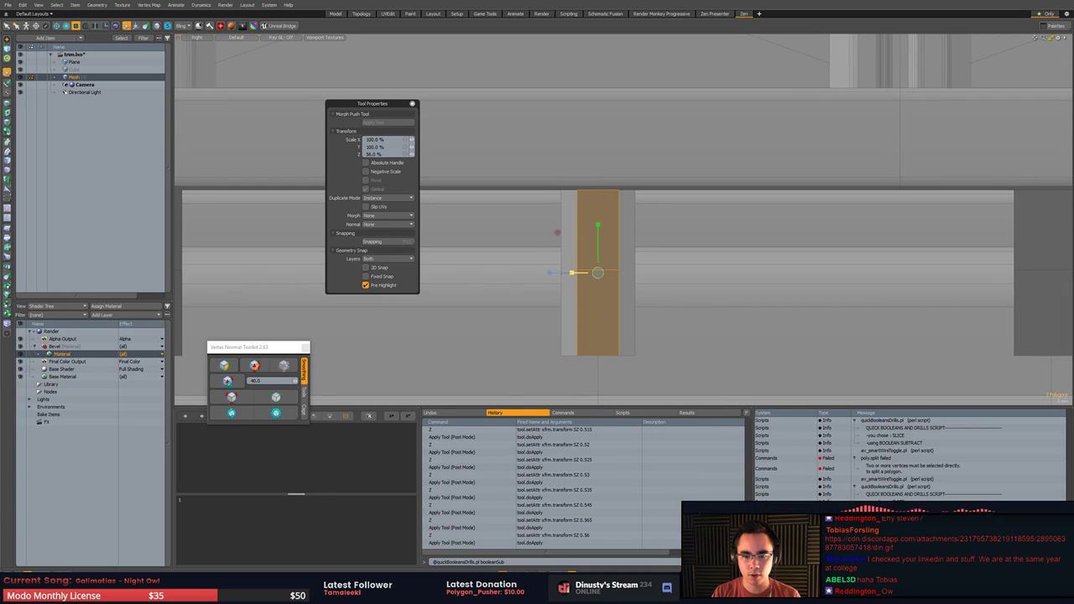
# - Scale the second notch's back faces to 88% vertically from their top edge and inspect the notch in perspective
pyautogui.press('r')
pyautogui.press('r')
pyautogui.press('x')
pyautogui.press('x')
pyautogui.click(601, 182)
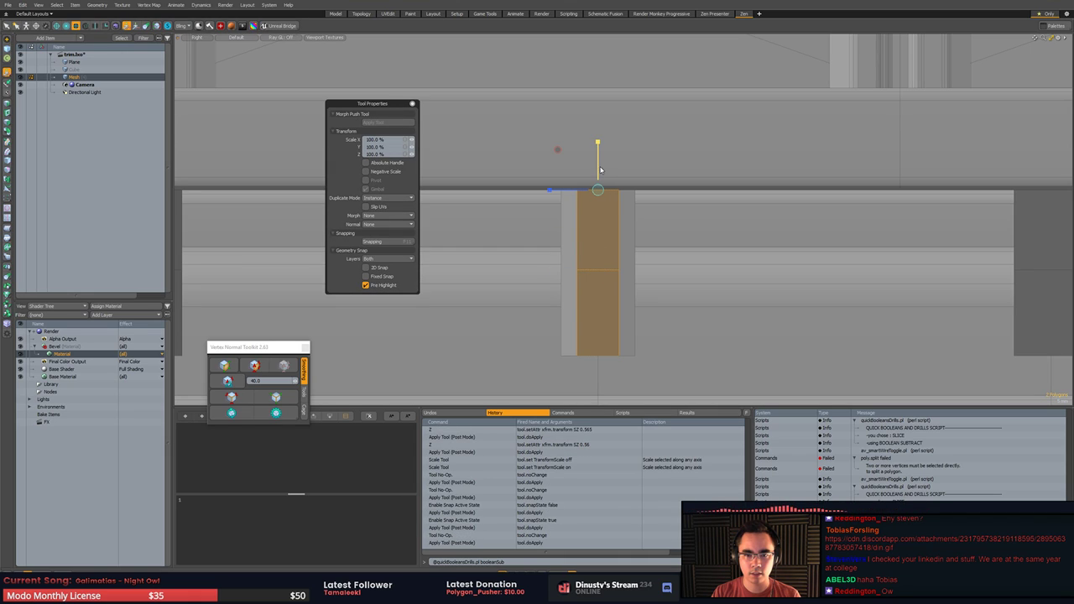
pyautogui.moveTo(600, 170); pyautogui.dragTo(471, 156)
pyautogui.press('space')
pyautogui.press('.')
pyautogui.press('space')
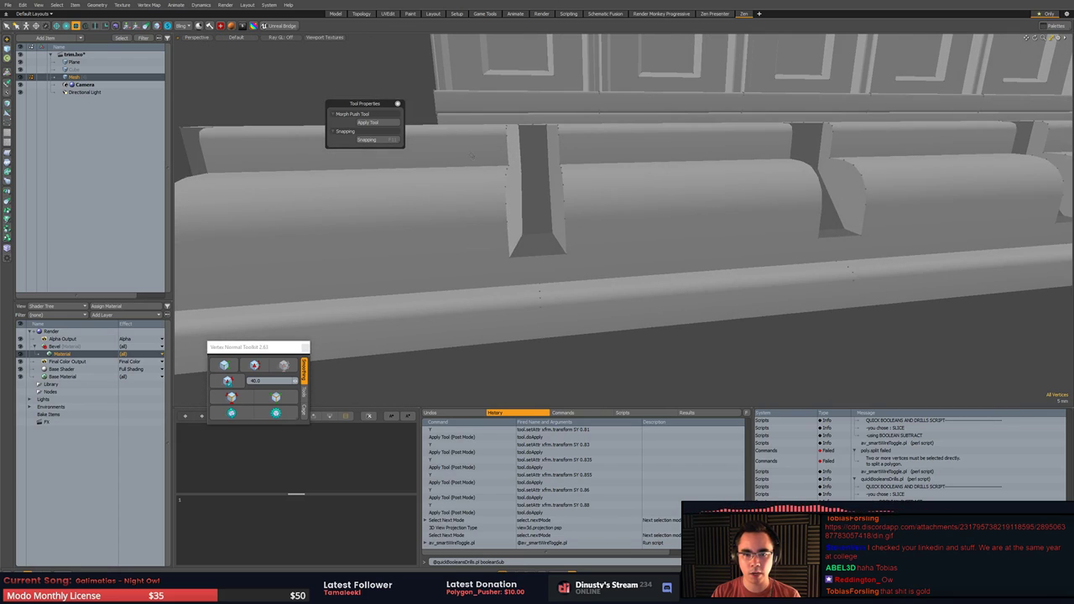
pyautogui.keyDown('ctrl'); pyautogui.keyDown('alt'); pyautogui.moveTo(554, 178); pyautogui.dragTo(537, 180); pyautogui.keyUp('alt'); pyautogui.keyUp('ctrl')
pyautogui.keyDown('alt'); pyautogui.moveTo(537, 180); pyautogui.dragTo(616, 271); pyautogui.keyUp('alt')
# - Undo the scaling of the second notch's back faces
pyautogui.hotkey('ctrl', 'z')
pyautogui.hotkey('ctrl', 'z')
pyautogui.hotkey('ctrl', 'z')
pyautogui.hotkey('ctrl', 'z')
pyautogui.hotkey('ctrl', 'z')
# - Scale the second notch's two back faces to 80% along Z in the side view, keeping only those faces selected
pyautogui.press('KP_1')
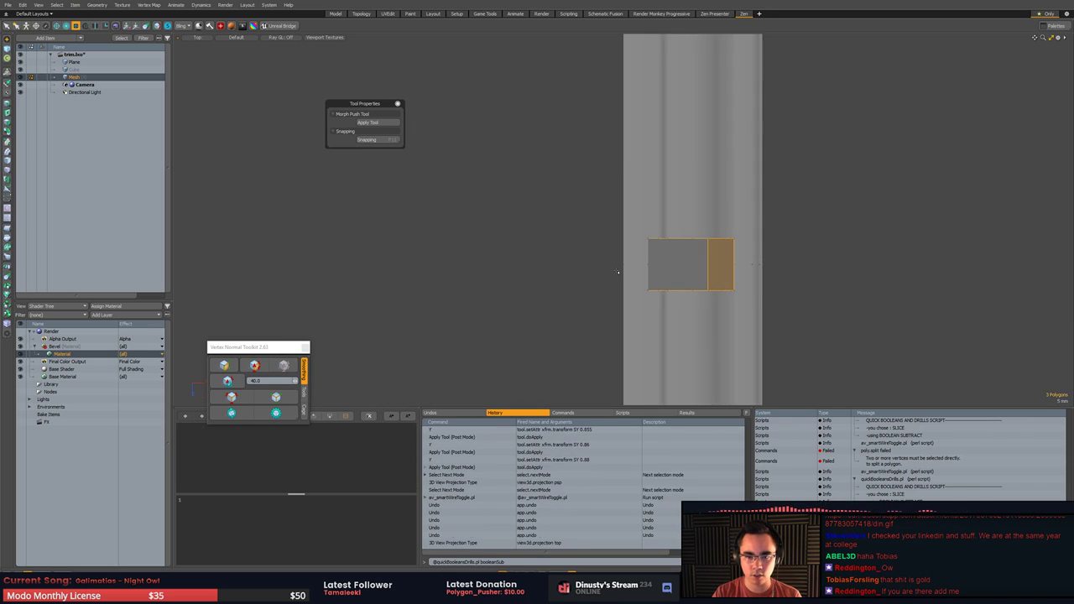
pyautogui.press('KP_2')
pyautogui.press('KP_3')
pyautogui.press('r')
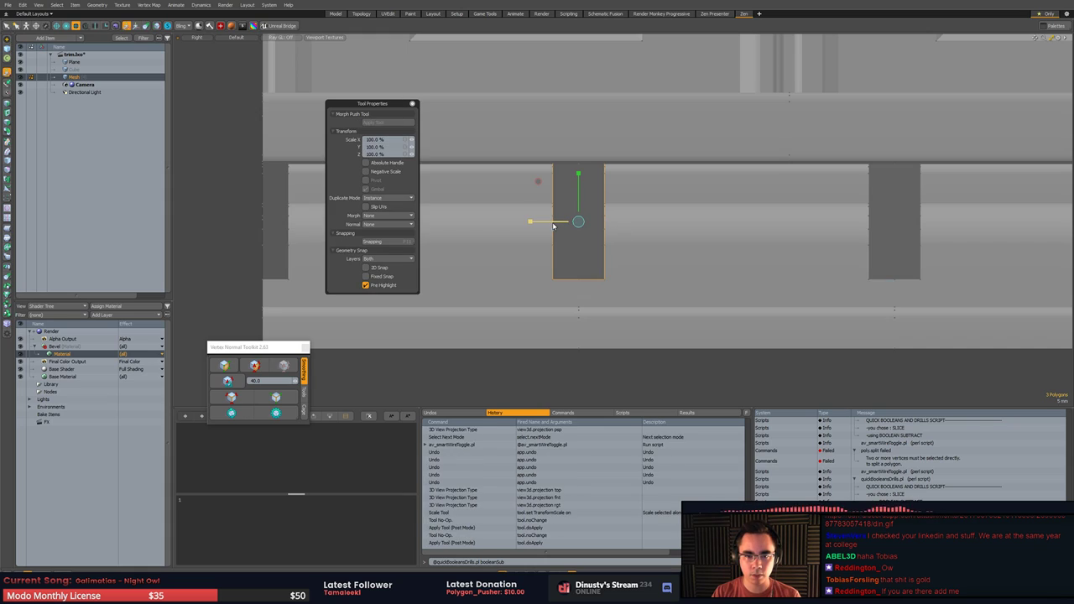
pyautogui.moveTo(557, 223)
pyautogui.mouseDown()
pyautogui.moveTo(554, 196)
pyautogui.moveTo(577, 222)
pyautogui.mouseUp()
pyautogui.press('space')
pyautogui.hotkey('ctrl', 'z')
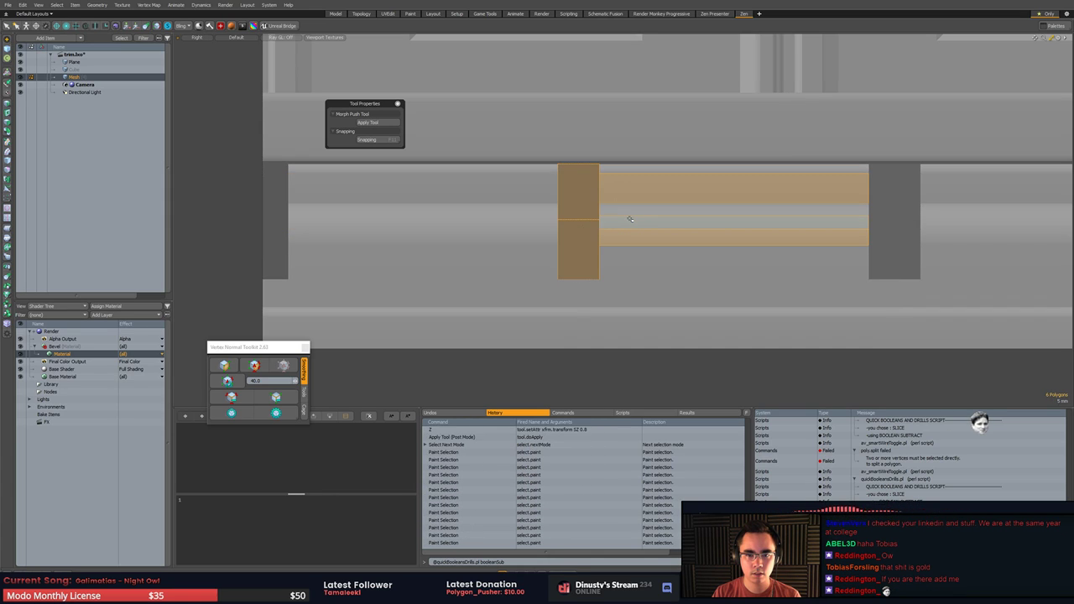
pyautogui.hotkey('ctrl', 'z')
pyautogui.click(574, 193)
pyautogui.moveTo(573, 193)
pyautogui.mouseDown()
pyautogui.moveTo(578, 247)
pyautogui.moveTo(565, 222)
pyautogui.mouseUp()
pyautogui.press('r')
pyautogui.press('space')
pyautogui.press('3')
pyautogui.scroll(-2, 540, 256)
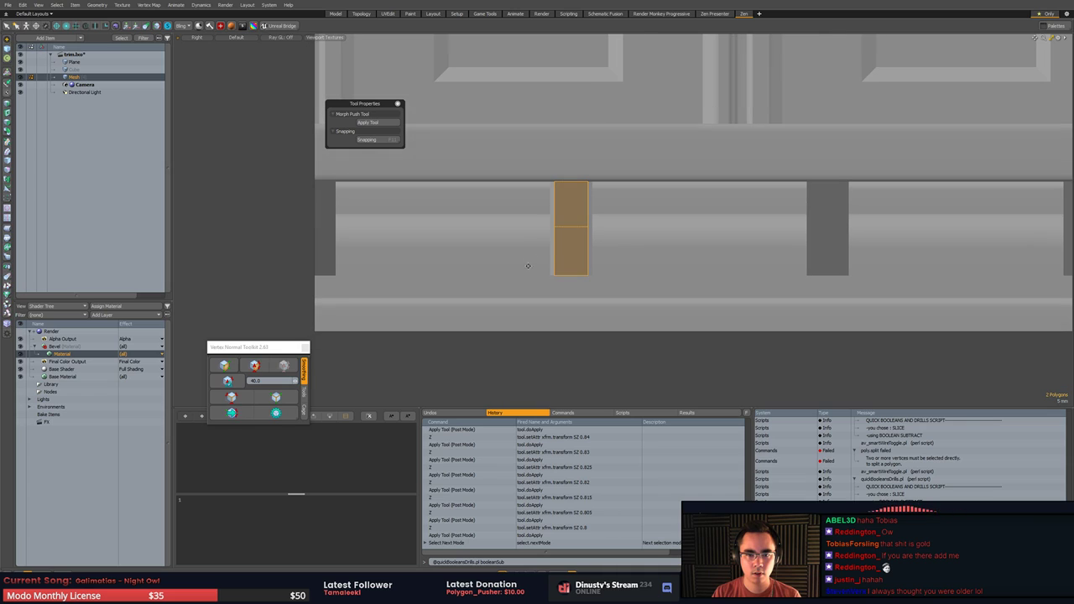
# - Select the back faces of the end notch and scale them to 80% along Z from the trim's outer edge
pyautogui.moveTo(326, 202); pyautogui.dragTo(326, 252)
pyautogui.moveTo(326, 252); pyautogui.dragTo(453, 255, button='middle')
pyautogui.press('r')
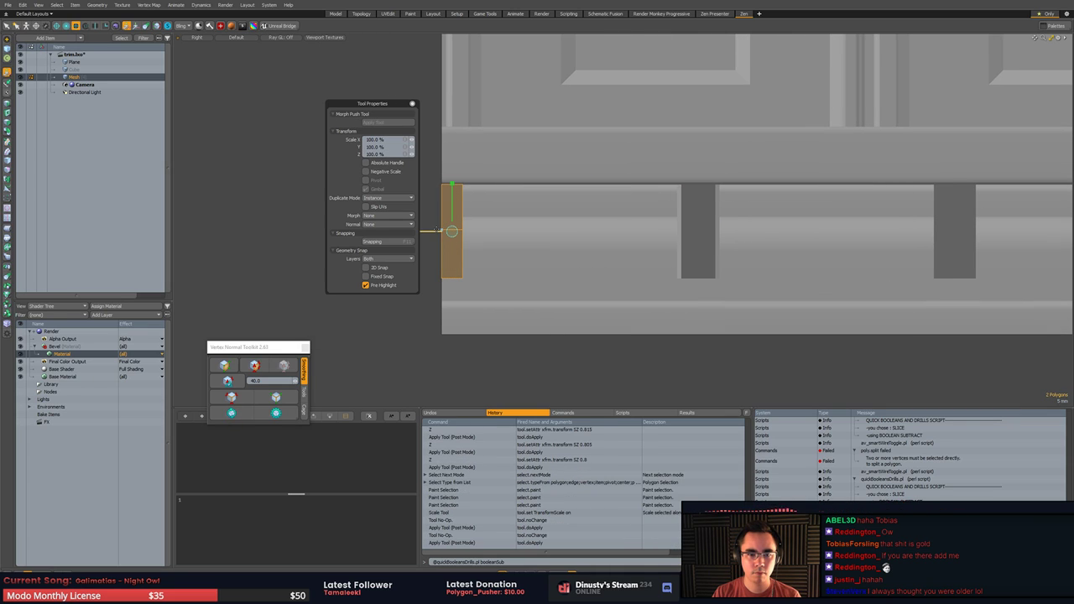
pyautogui.scroll(-8, 430, 233)
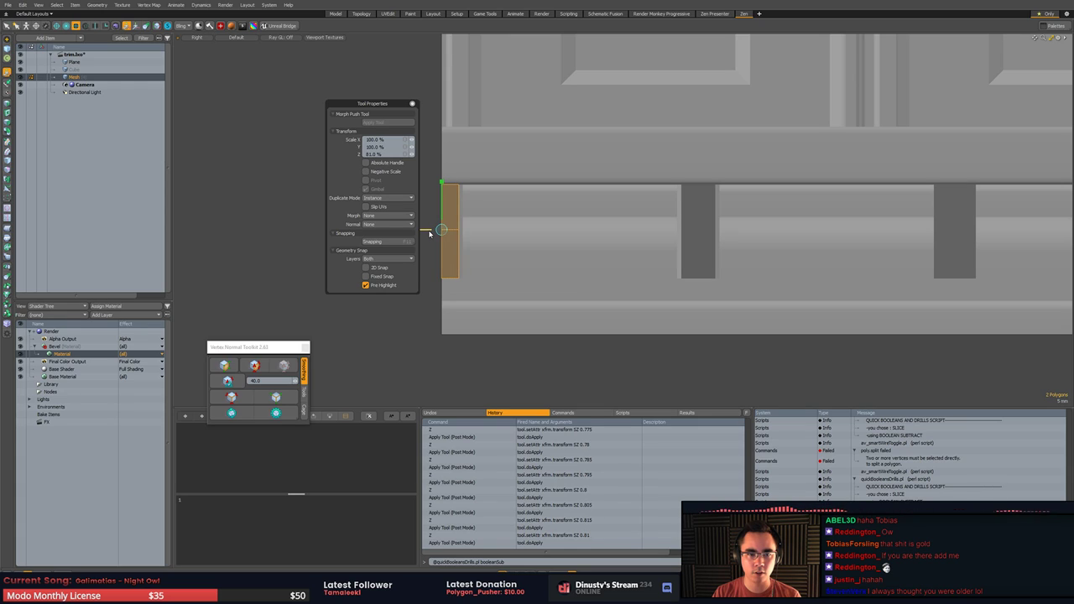
pyautogui.press('space')
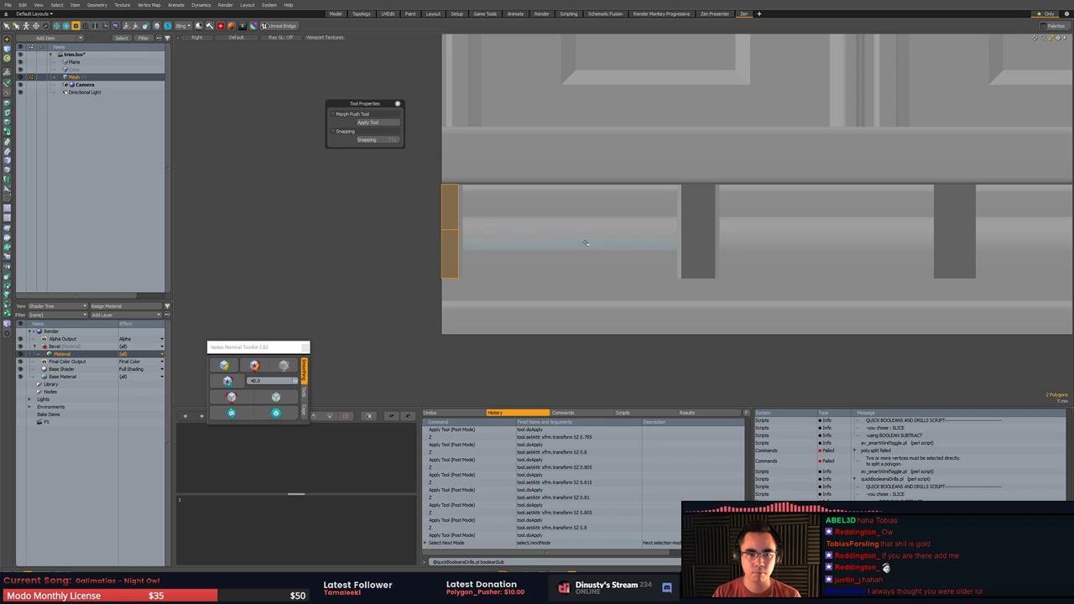
# - Select the back faces of all remaining notches along the trim, removing any stray trim faces from the selection
pyautogui.moveTo(901, 262)
pyautogui.keyDown('alt'); pyautogui.keyDown('shift'); pyautogui.mouseDown()
pyautogui.moveTo(719, 257)
pyautogui.moveTo(629, 241)
pyautogui.moveTo(629, 228)
pyautogui.mouseUp(); pyautogui.keyUp('shift'); pyautogui.keyUp('alt')
pyautogui.scroll(-5, 719, 256)
pyautogui.press('3')
pyautogui.keyDown('alt'); pyautogui.keyDown('shift'); pyautogui.moveTo(755, 237); pyautogui.dragTo(609, 241); pyautogui.keyUp('shift'); pyautogui.keyUp('alt')
pyautogui.keyDown('ctrl'); pyautogui.keyDown('alt'); pyautogui.moveTo(609, 240); pyautogui.dragTo(632, 242); pyautogui.keyUp('alt'); pyautogui.keyUp('ctrl')
pyautogui.keyDown('shift'); pyautogui.moveTo(580, 228); pyautogui.dragTo(580, 252); pyautogui.keyUp('shift')
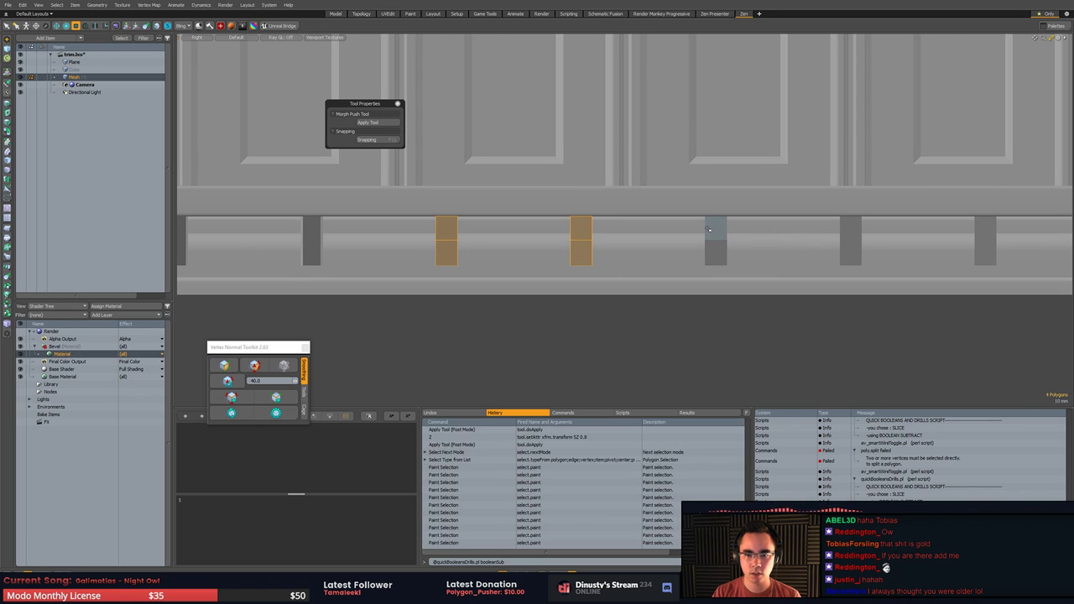
pyautogui.keyDown('shift'); pyautogui.moveTo(714, 230); pyautogui.dragTo(715, 252); pyautogui.keyUp('shift')
pyautogui.moveTo(807, 246)
pyautogui.keyDown('alt'); pyautogui.keyDown('shift'); pyautogui.mouseDown()
pyautogui.moveTo(646, 240)
pyautogui.moveTo(691, 245)
pyautogui.mouseUp(); pyautogui.keyUp('shift'); pyautogui.keyUp('alt')
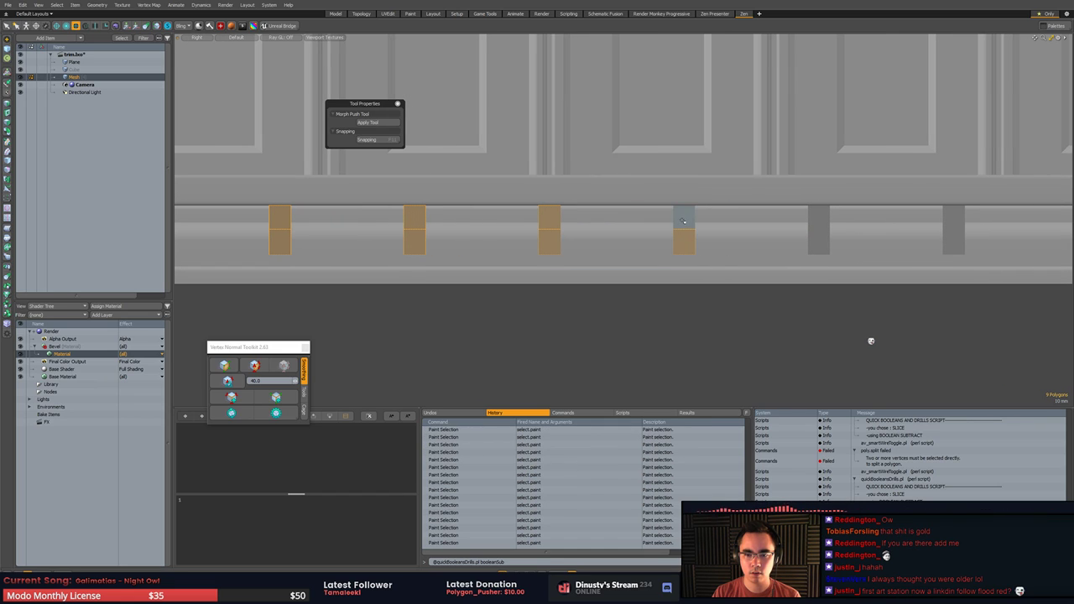
pyautogui.moveTo(814, 243); pyautogui.dragTo(709, 232, button='middle')
pyautogui.moveTo(704, 208)
pyautogui.keyDown('shift'); pyautogui.mouseDown()
pyautogui.moveTo(712, 238)
pyautogui.moveTo(665, 243)
pyautogui.moveTo(632, 224)
pyautogui.mouseUp(); pyautogui.keyUp('shift')
pyautogui.keyDown('shift'); pyautogui.click(645, 222); pyautogui.keyUp('shift')
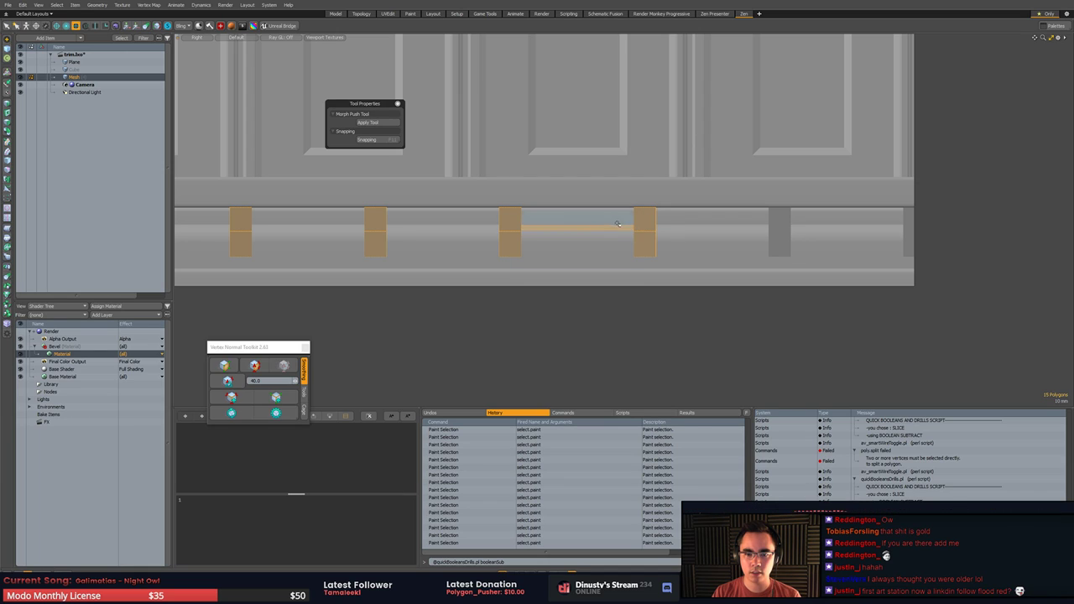
pyautogui.keyDown('ctrl'); pyautogui.click(617, 228); pyautogui.keyUp('ctrl')
pyautogui.keyDown('shift'); pyautogui.moveTo(782, 223); pyautogui.dragTo(788, 239); pyautogui.keyUp('shift')
pyautogui.scroll(1, 793, 247)
pyautogui.moveTo(936, 243)
pyautogui.keyDown('alt'); pyautogui.keyDown('shift'); pyautogui.mouseDown()
pyautogui.moveTo(792, 246)
pyautogui.moveTo(757, 225)
pyautogui.moveTo(760, 239)
pyautogui.mouseUp(); pyautogui.keyUp('shift'); pyautogui.keyUp('alt')
pyautogui.keyDown('ctrl'); pyautogui.click(719, 222); pyautogui.keyUp('ctrl')
pyautogui.keyDown('alt'); pyautogui.keyDown('shift'); pyautogui.moveTo(641, 251); pyautogui.dragTo(699, 251); pyautogui.keyUp('shift'); pyautogui.keyUp('alt')
# - Try scaling the selected notch faces to 86% along Z around their local centres, and undo the scaling
pyautogui.press('r')
pyautogui.keyDown('alt'); pyautogui.keyDown('shift'); pyautogui.moveTo(503, 244); pyautogui.dragTo(717, 243); pyautogui.keyUp('shift'); pyautogui.keyUp('alt')
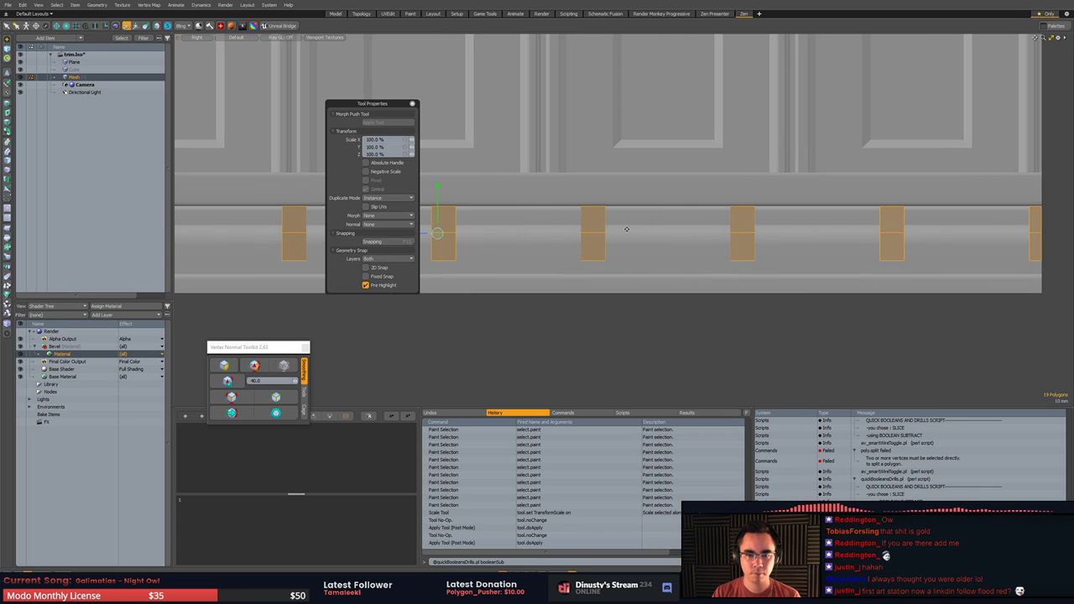
pyautogui.hotkey('alt', 'w')
pyautogui.click(588, 246)
pyautogui.scroll(2, 530, 252)
pyautogui.keyDown('alt'); pyautogui.keyDown('shift'); pyautogui.moveTo(530, 253); pyautogui.dragTo(734, 256); pyautogui.keyUp('shift'); pyautogui.keyUp('alt')
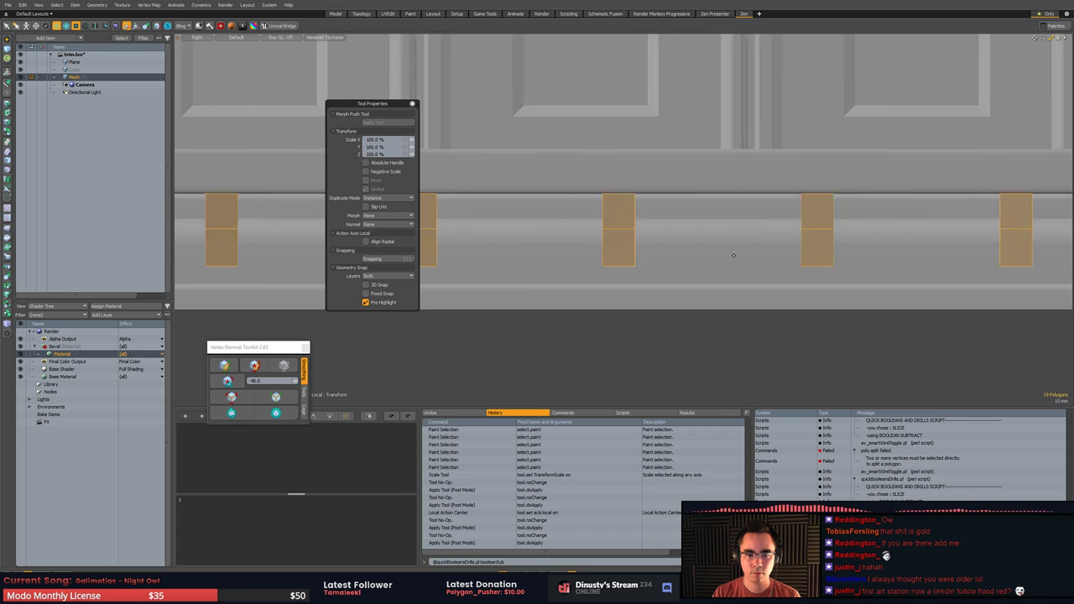
pyautogui.keyDown('alt'); pyautogui.keyDown('shift'); pyautogui.moveTo(470, 247); pyautogui.dragTo(221, 221); pyautogui.keyUp('shift'); pyautogui.keyUp('alt')
pyautogui.keyDown('alt'); pyautogui.keyDown('shift'); pyautogui.moveTo(906, 228); pyautogui.dragTo(712, 226); pyautogui.keyUp('shift'); pyautogui.keyUp('alt')
pyautogui.scroll(2, 713, 234)
pyautogui.hotkey('ctrl', 'z')
pyautogui.press('space')
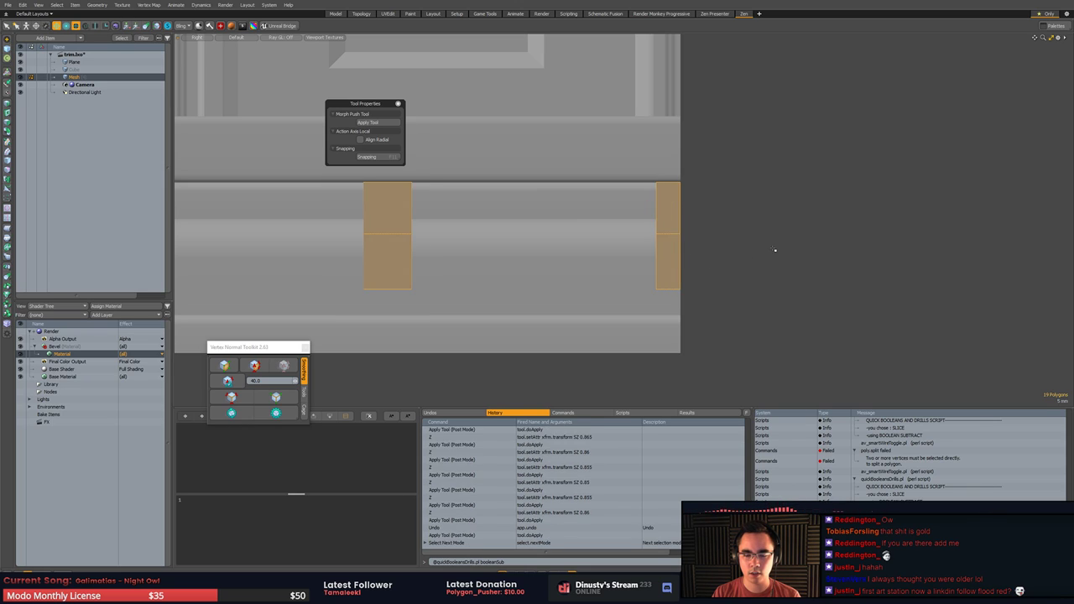
# - Undo the notch face edits and the boolean subtraction so the separate blocks are back on the trim
pyautogui.click(774, 249)
pyautogui.scroll(-5, 772, 252)
pyautogui.keyDown('alt'); pyautogui.keyDown('shift'); pyautogui.moveTo(772, 260); pyautogui.dragTo(1006, 247); pyautogui.keyUp('shift'); pyautogui.keyUp('alt')
pyautogui.keyDown('alt'); pyautogui.keyDown('shift'); pyautogui.moveTo(331, 281); pyautogui.dragTo(729, 272); pyautogui.keyUp('shift'); pyautogui.keyUp('alt')
pyautogui.hotkey('ctrl', 'z')
pyautogui.hotkey('ctrl', 'z')
pyautogui.hotkey('ctrl', 'z')
pyautogui.hotkey('ctrl', 'z')
pyautogui.hotkey('ctrl', 'z')
pyautogui.hotkey('ctrl', 'z')
pyautogui.hotkey('ctrl', 'z')
pyautogui.hotkey('ctrl', 'z')
pyautogui.hotkey('ctrl', 'z')
pyautogui.hotkey('ctrl', 'z')
pyautogui.hotkey('ctrl', 'z')
pyautogui.hotkey('ctrl', 'z')
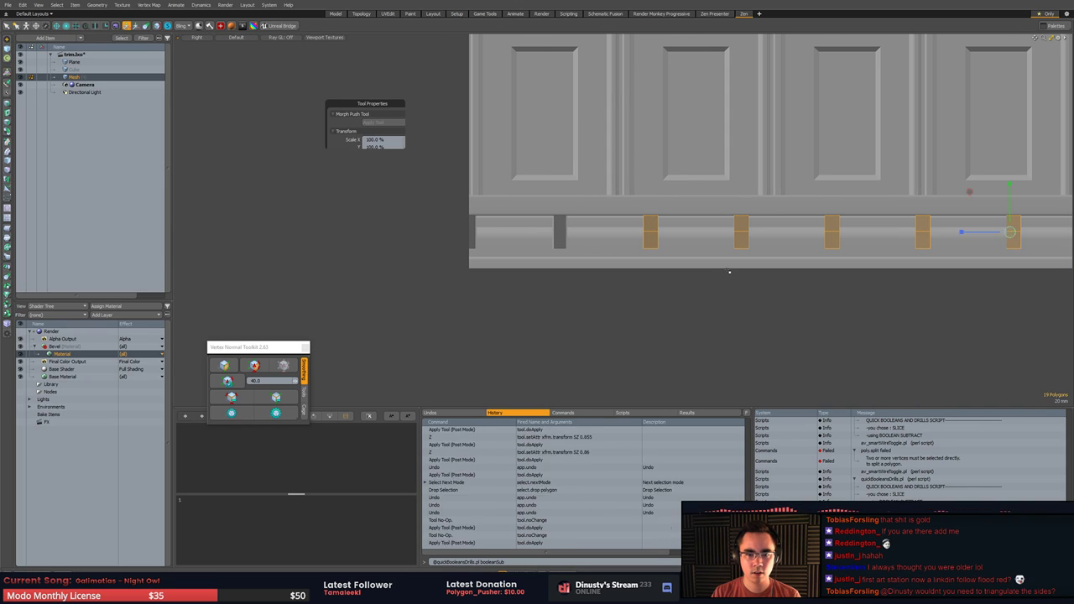
pyautogui.hotkey('ctrl', 'z')
pyautogui.hotkey('ctrl', 'z')
pyautogui.hotkey('ctrl', 'z')
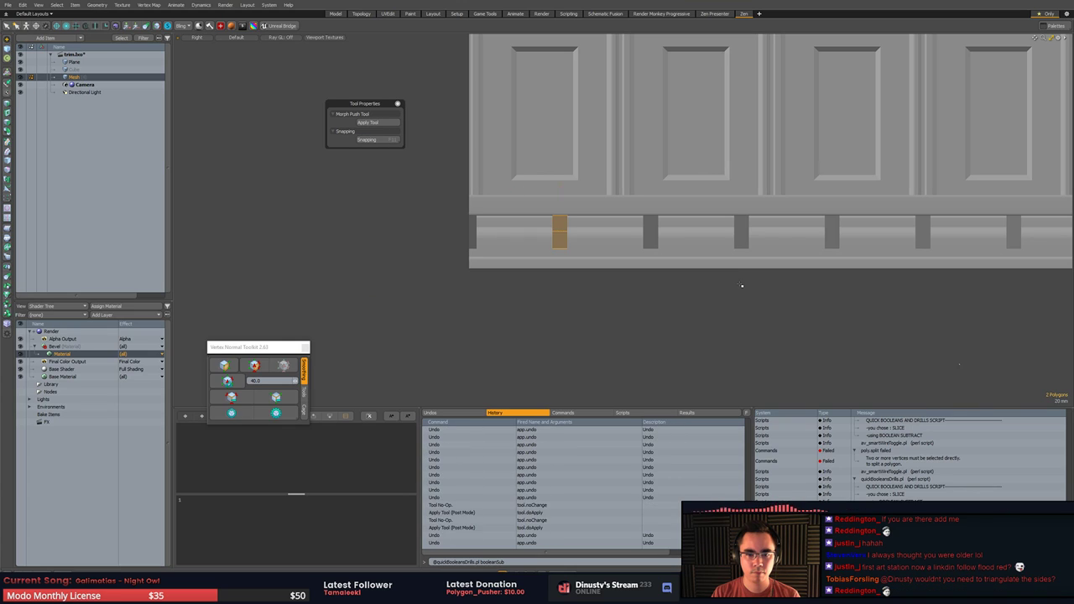
pyautogui.hotkey('ctrl', 'z')
pyautogui.hotkey('ctrl', 'z')
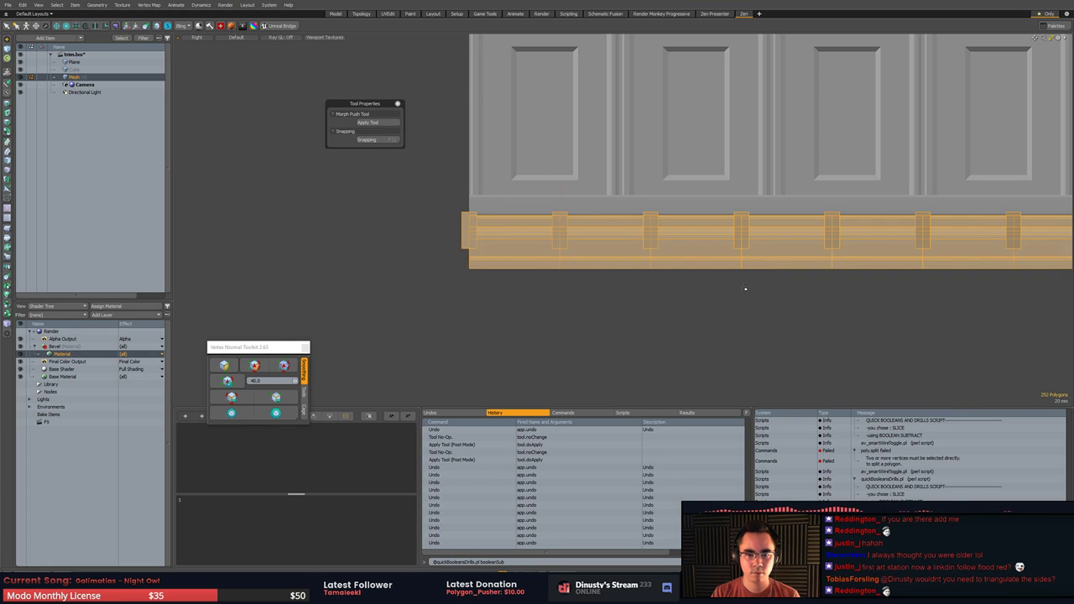
# - Select all the blocks except the one at the trim's near end, leaving out the trim, and delete them
pyautogui.press('space')
pyautogui.click(745, 289)
pyautogui.press('KP_Decimal')
pyautogui.hotkey('shift', 'a')
pyautogui.keyDown('alt'); pyautogui.moveTo(749, 288); pyautogui.dragTo(820, 280); pyautogui.keyUp('alt')
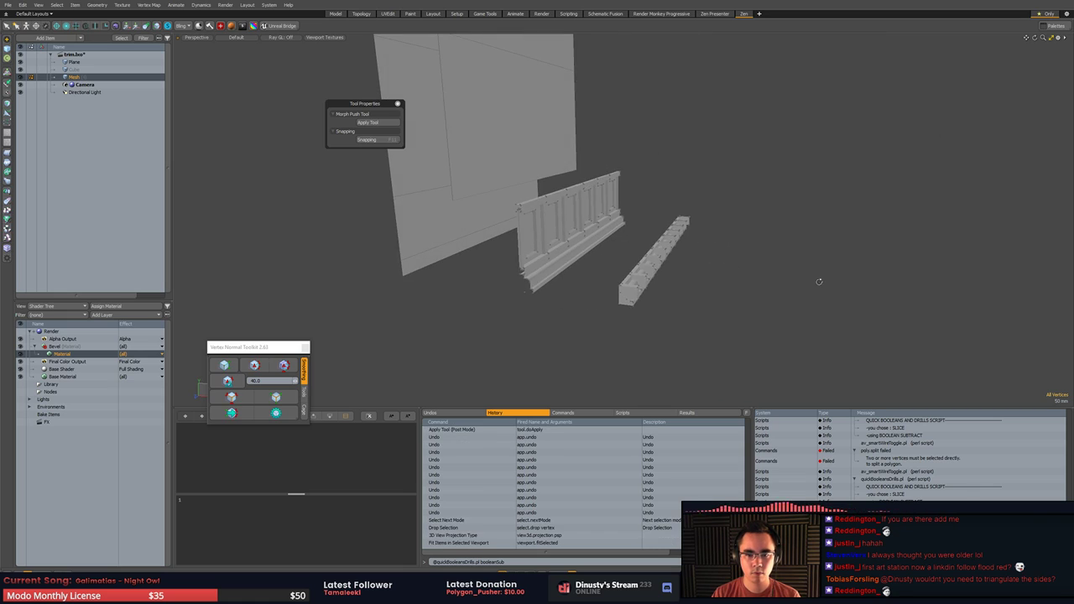
pyautogui.scroll(4, 648, 284)
pyautogui.press('3')
pyautogui.click(626, 275)
pyautogui.keyDown('shift'); pyautogui.click(630, 264); pyautogui.keyUp('shift')
pyautogui.doubleClick(629, 264)
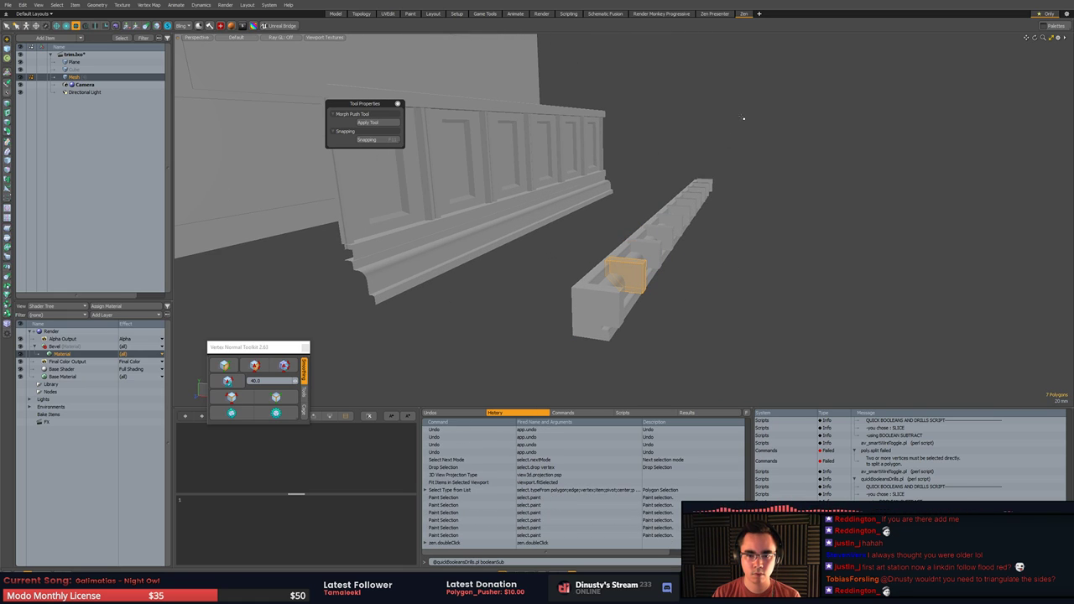
pyautogui.moveTo(750, 118)
pyautogui.mouseDown(button='right')
pyautogui.moveTo(781, 233)
pyautogui.moveTo(791, 216)
pyautogui.mouseUp(button='right')
pyautogui.press(']')
pyautogui.keyDown('ctrl'); pyautogui.doubleClick(590, 305); pyautogui.keyUp('ctrl')
pyautogui.keyDown('ctrl'); pyautogui.doubleClick(591, 302); pyautogui.keyUp('ctrl')
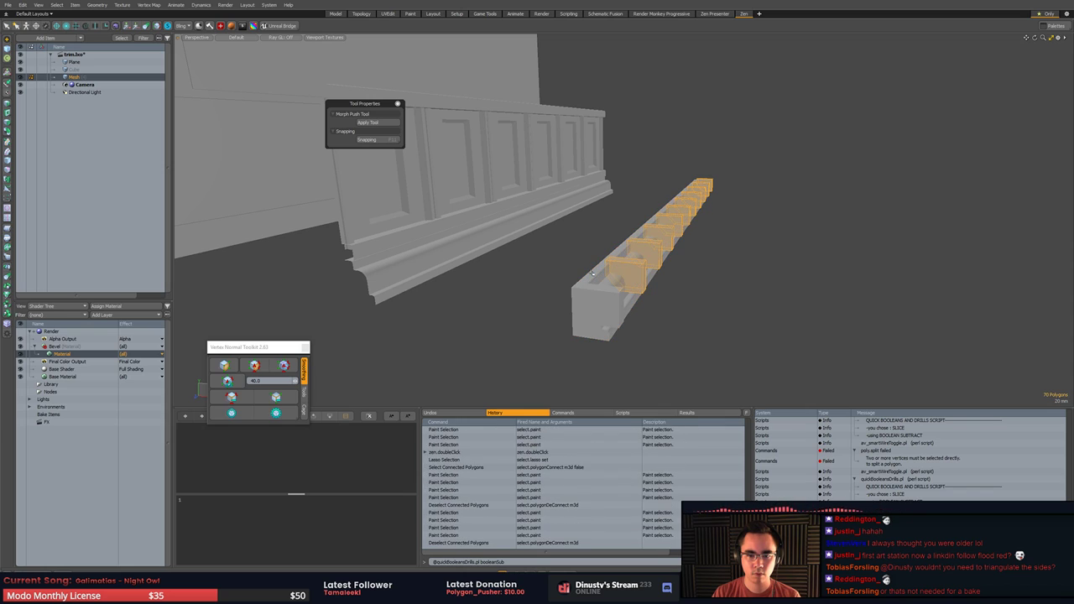
pyautogui.press('Delete')
# - Select and frame the whole remaining end block, and collapse the lower panels to enlarge the viewport
pyautogui.moveTo(736, 271)
pyautogui.keyDown('alt'); pyautogui.mouseDown()
pyautogui.moveTo(659, 273)
pyautogui.moveTo(755, 259)
pyautogui.moveTo(743, 260)
pyautogui.mouseUp(); pyautogui.keyUp('alt')
pyautogui.press('5')
pyautogui.click(693, 277)
pyautogui.press('3')
pyautogui.doubleClick(692, 277)
pyautogui.hotkey('shift', 'a')
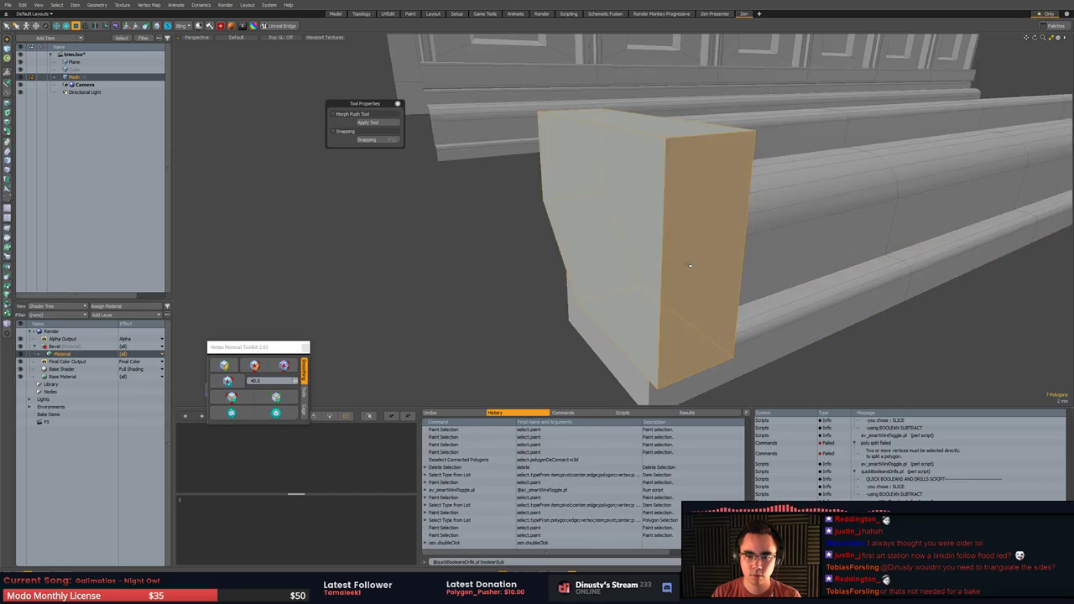
pyautogui.click(513, 572)
pyautogui.keyDown('alt'); pyautogui.moveTo(650, 388); pyautogui.dragTo(747, 305); pyautogui.keyUp('alt')
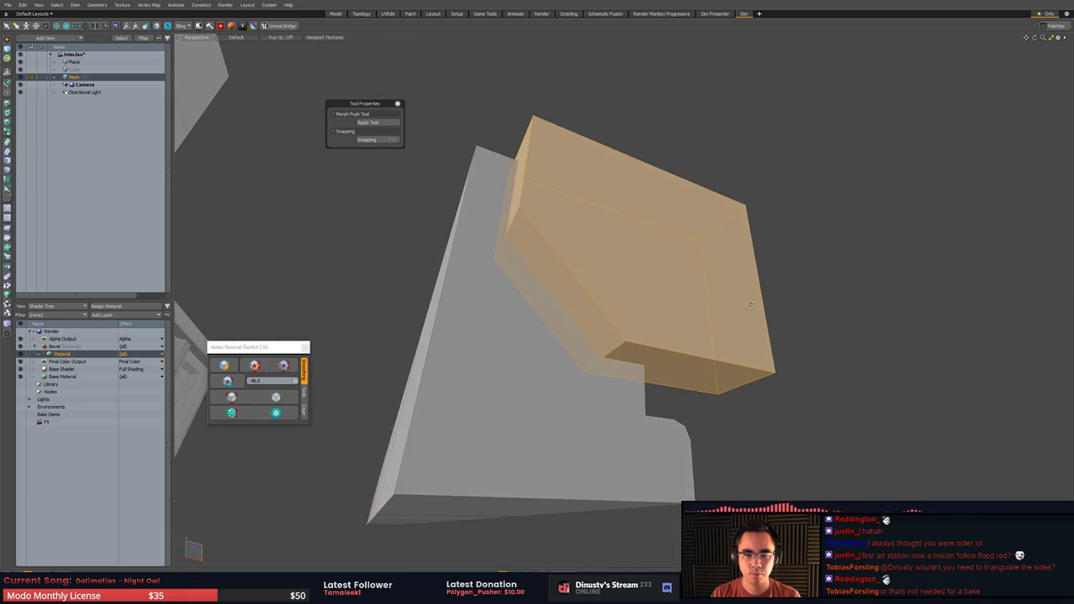
# - Select the edge loops around the block's two profile faces and bevel them
pyautogui.press('Escape')
pyautogui.press('2')
pyautogui.doubleClick(602, 310)
pyautogui.keyDown('alt'); pyautogui.moveTo(603, 310); pyautogui.dragTo(338, 254); pyautogui.keyUp('alt')
pyautogui.keyDown('shift'); pyautogui.doubleClick(668, 347); pyautogui.keyUp('shift')
pyautogui.press('b')
pyautogui.press('space')
# - Select the whole bevelled end block and clone it along the trim with the Linear Generator at a Z offset of -100 mm
pyautogui.press('3')
pyautogui.doubleClick(602, 255)
pyautogui.scroll(-4, 603, 255)
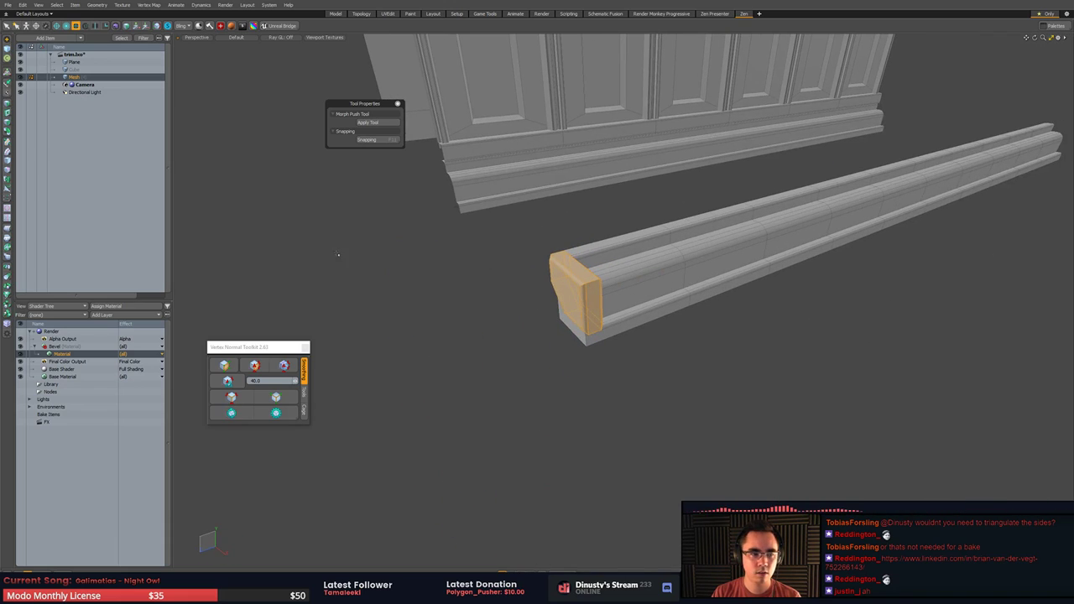
pyautogui.click(8, 278)
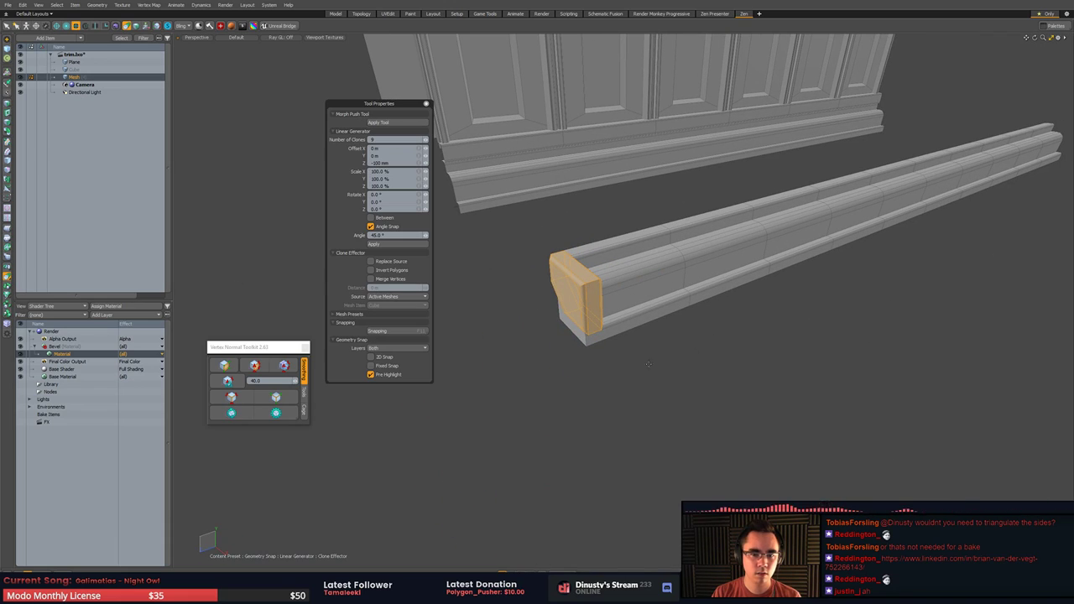
pyautogui.click(586, 348)
pyautogui.keyDown('alt'); pyautogui.moveTo(606, 356); pyautogui.dragTo(654, 361); pyautogui.keyUp('alt')
pyautogui.moveTo(517, 367); pyautogui.dragTo(709, 319)
pyautogui.scroll(-3, 808, 316)
pyautogui.moveTo(808, 315)
pyautogui.keyDown('alt'); pyautogui.mouseDown()
pyautogui.moveTo(713, 338)
pyautogui.moveTo(682, 312)
pyautogui.mouseUp(); pyautogui.keyUp('alt')
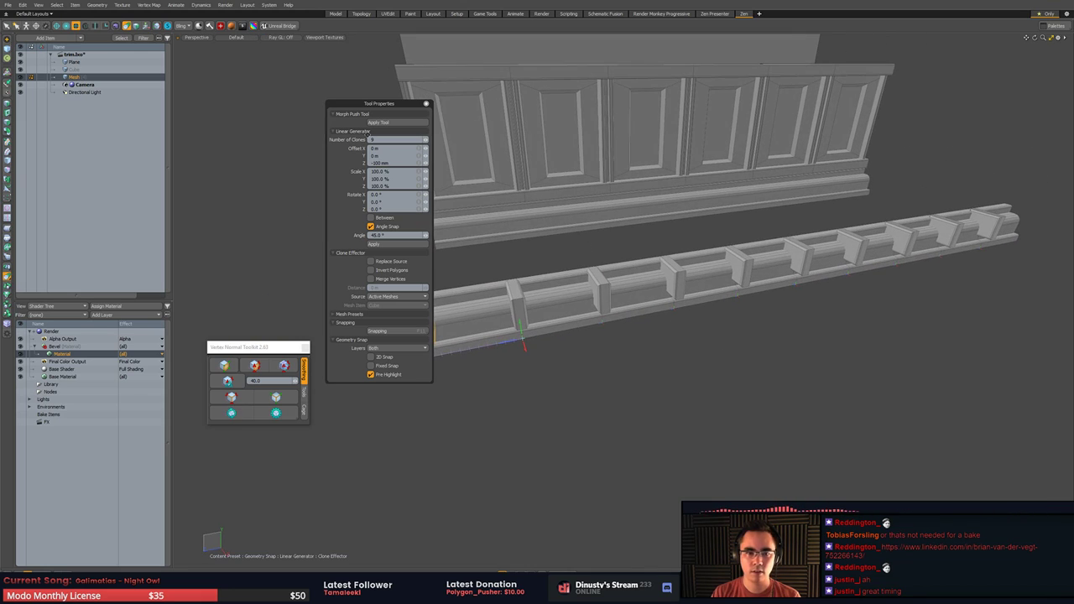
pyautogui.click(427, 141)
pyautogui.press('q')
# - Select the row of blocks without the trim, subtract them from it with a boolean, and save the file
pyautogui.moveTo(617, 348)
pyautogui.keyDown('alt'); pyautogui.mouseDown()
pyautogui.moveTo(738, 351)
pyautogui.moveTo(731, 293)
pyautogui.moveTo(715, 273)
pyautogui.mouseUp(); pyautogui.keyUp('alt')
pyautogui.moveTo(611, 198)
pyautogui.mouseDown(button='middle')
pyautogui.moveTo(599, 472)
pyautogui.moveTo(728, 243)
pyautogui.mouseUp(button='middle')
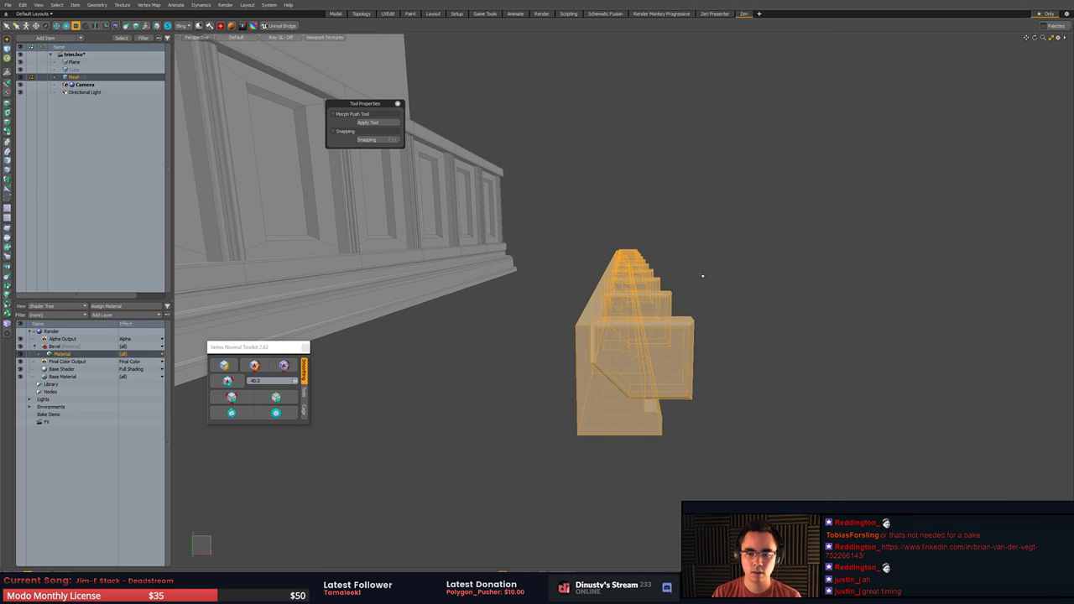
pyautogui.keyDown('alt'); pyautogui.moveTo(577, 339); pyautogui.dragTo(589, 380); pyautogui.keyUp('alt')
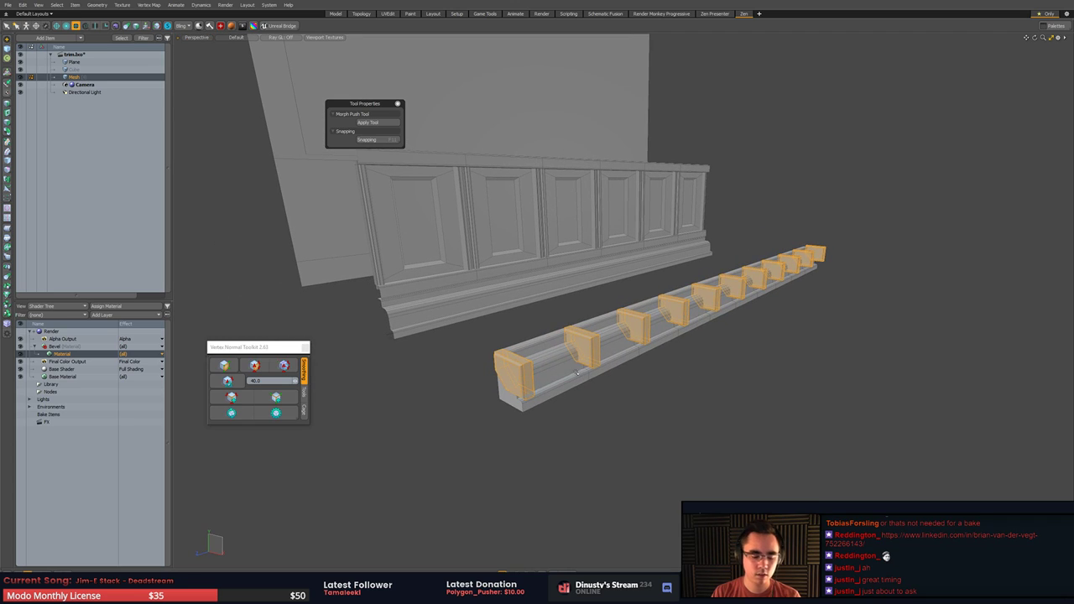
pyautogui.hotkey('ctrl', 'b')
pyautogui.click(580, 268)
pyautogui.hotkey('ctrl', 's')
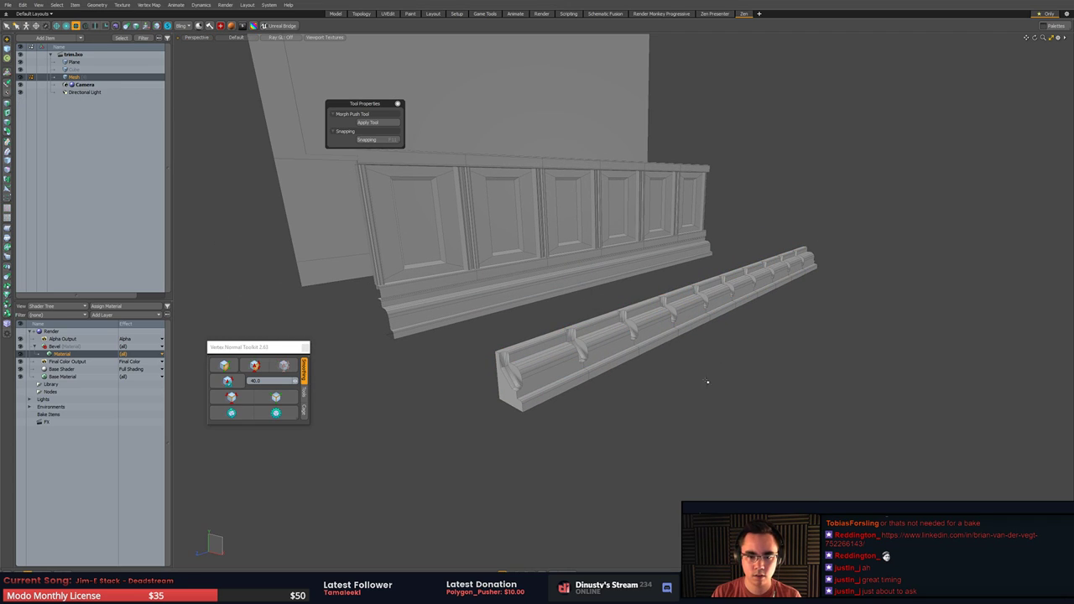
# - Clean up the notched trim's shading by applying Vertex Normal Toolkit smoothing with the angle of 40.0
pyautogui.keyDown('alt'); pyautogui.moveTo(584, 374); pyautogui.dragTo(651, 390); pyautogui.keyUp('alt')
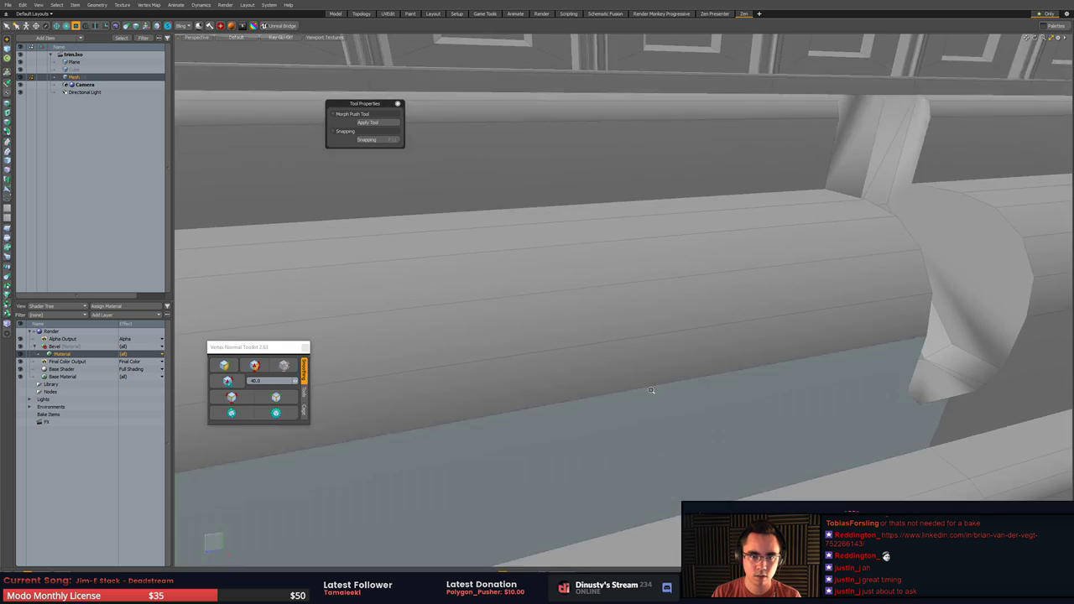
pyautogui.scroll(-6, 651, 390)
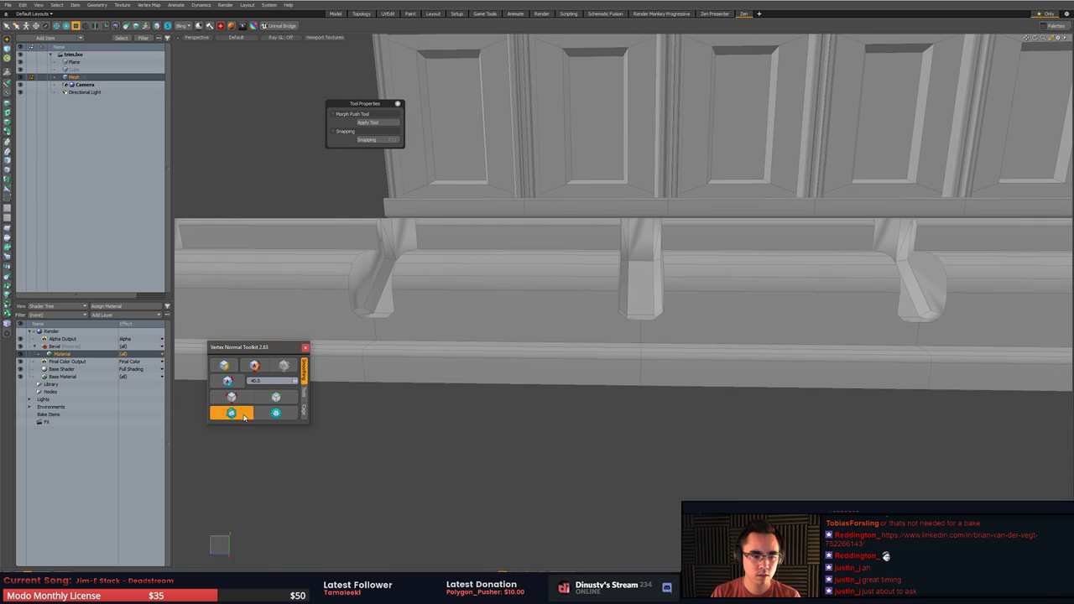
pyautogui.click(244, 417)
pyautogui.click(230, 383)
pyautogui.keyDown('alt'); pyautogui.moveTo(585, 394); pyautogui.dragTo(537, 393); pyautogui.keyUp('alt')
pyautogui.keyDown('alt'); pyautogui.moveTo(724, 397); pyautogui.dragTo(710, 306); pyautogui.keyUp('alt')
pyautogui.press('3')
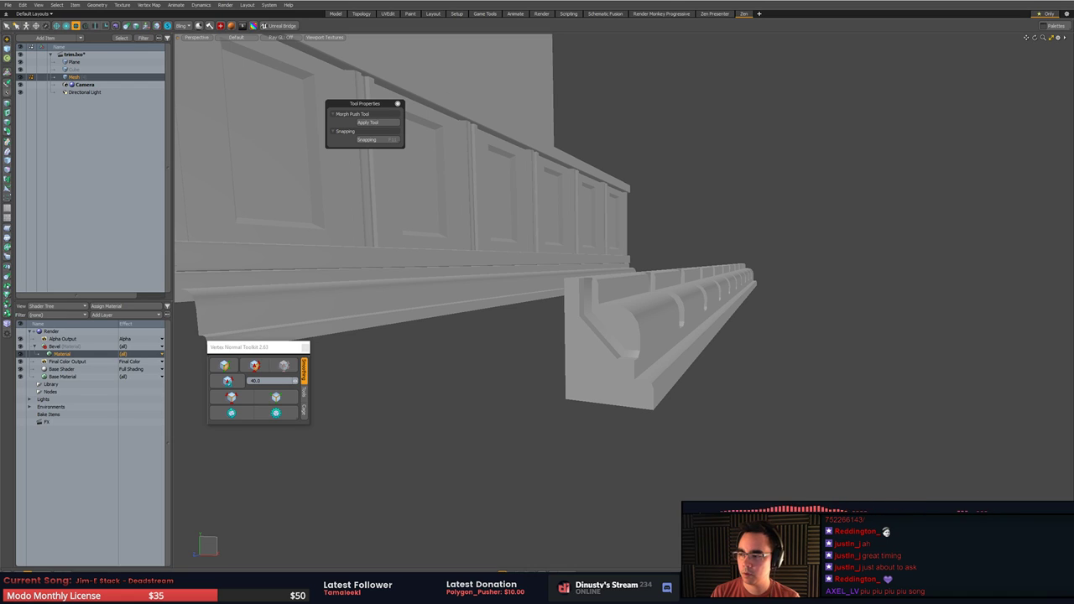
# - Switch to Spotify, open the artist page of Galimatias, play Make You Feel, and return to Modo
pyautogui.hotkey('alt', 'Tab')
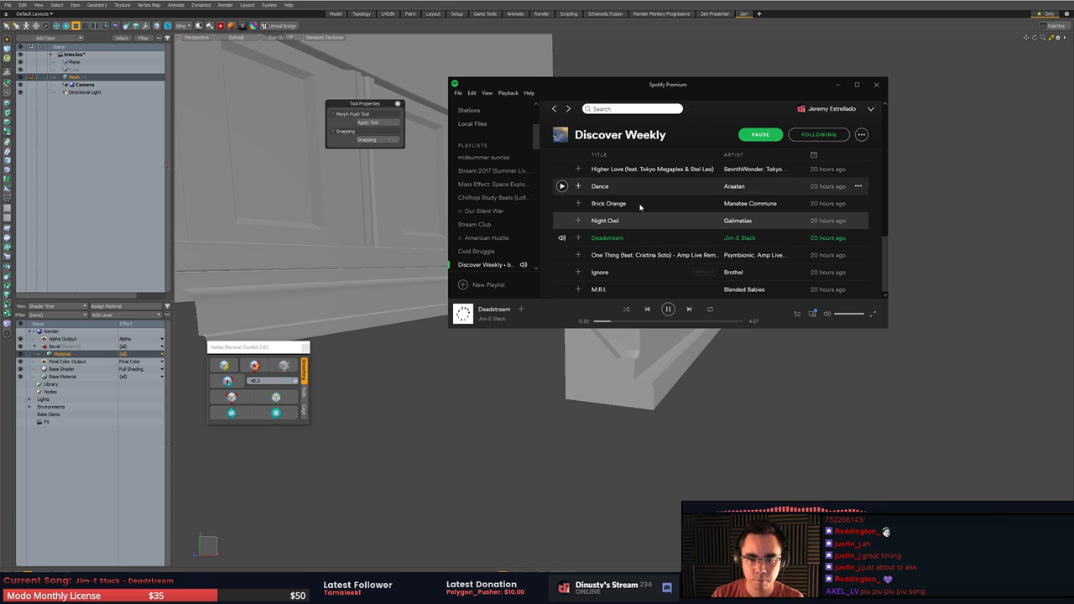
pyautogui.click(738, 222)
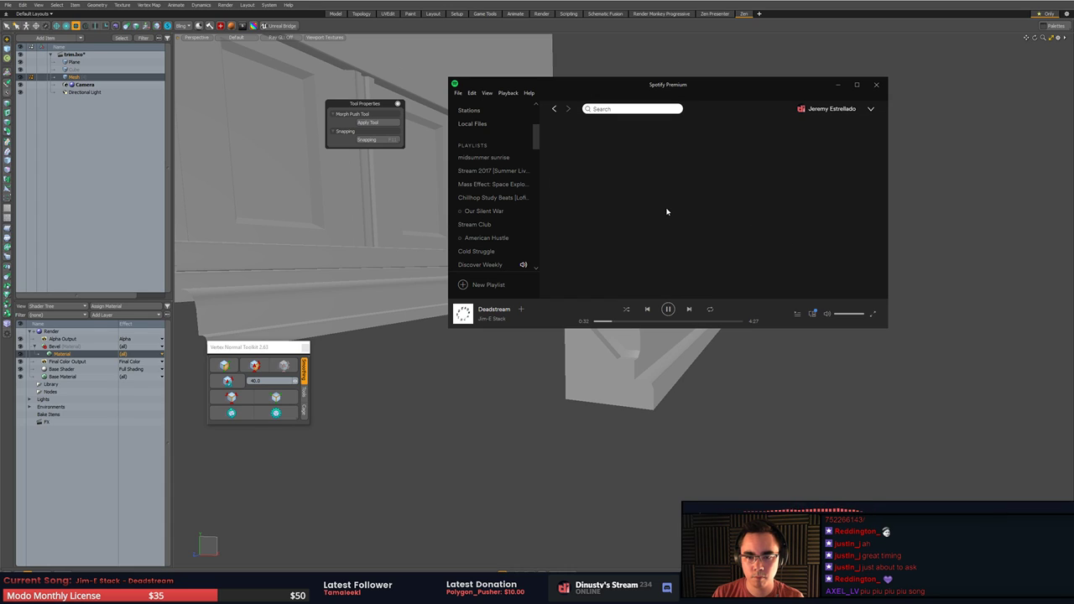
pyautogui.scroll(-2, 613, 265)
pyautogui.scroll(-2, 613, 265)
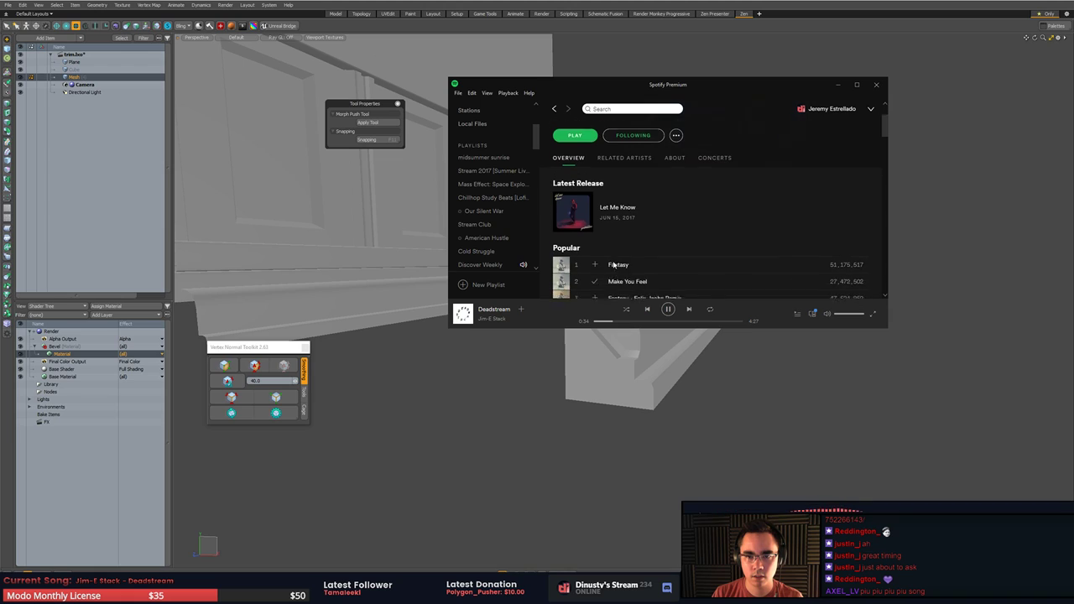
pyautogui.click(578, 268)
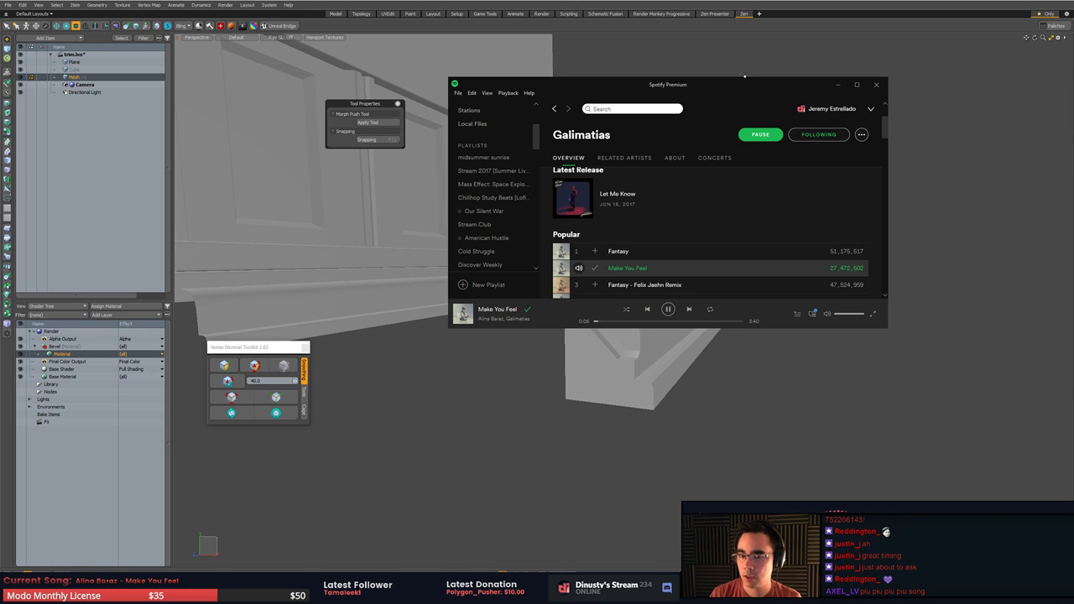
pyautogui.click(743, 75)
pyautogui.keyDown('alt'); pyautogui.moveTo(743, 77); pyautogui.dragTo(753, 333); pyautogui.keyUp('alt')
pyautogui.doubleClick(703, 322)
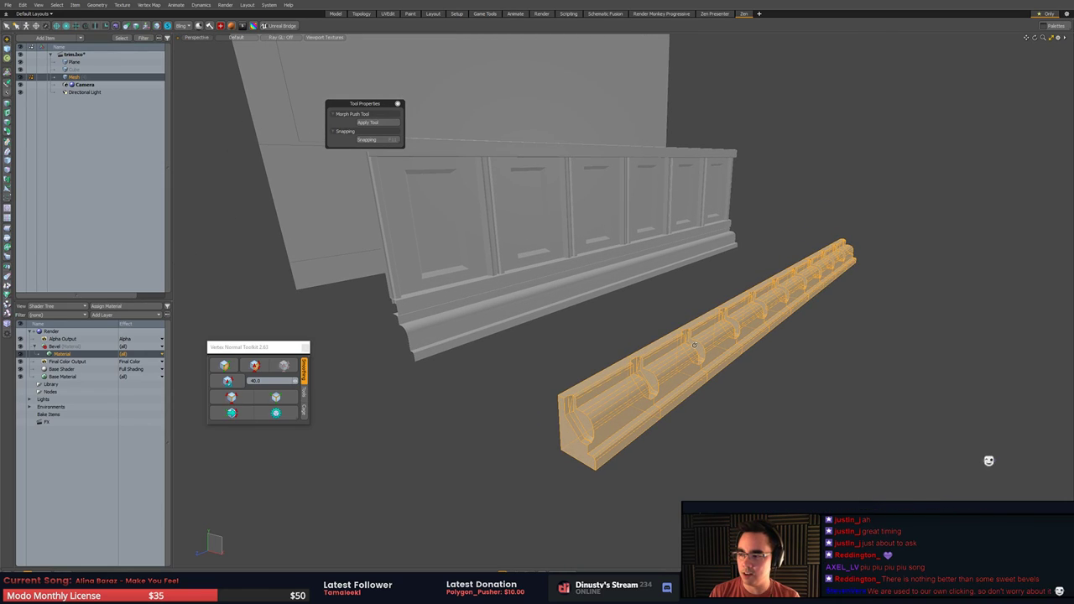
pyautogui.press('3')
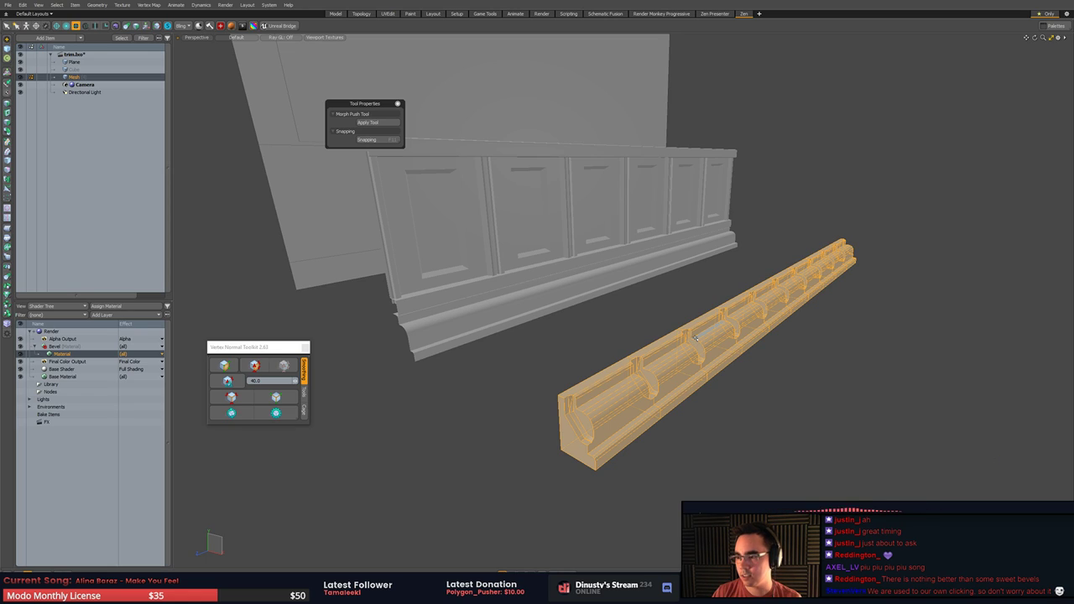
pyautogui.press('Escape')
pyautogui.keyDown('alt'); pyautogui.moveTo(765, 303); pyautogui.dragTo(743, 322); pyautogui.keyUp('alt')
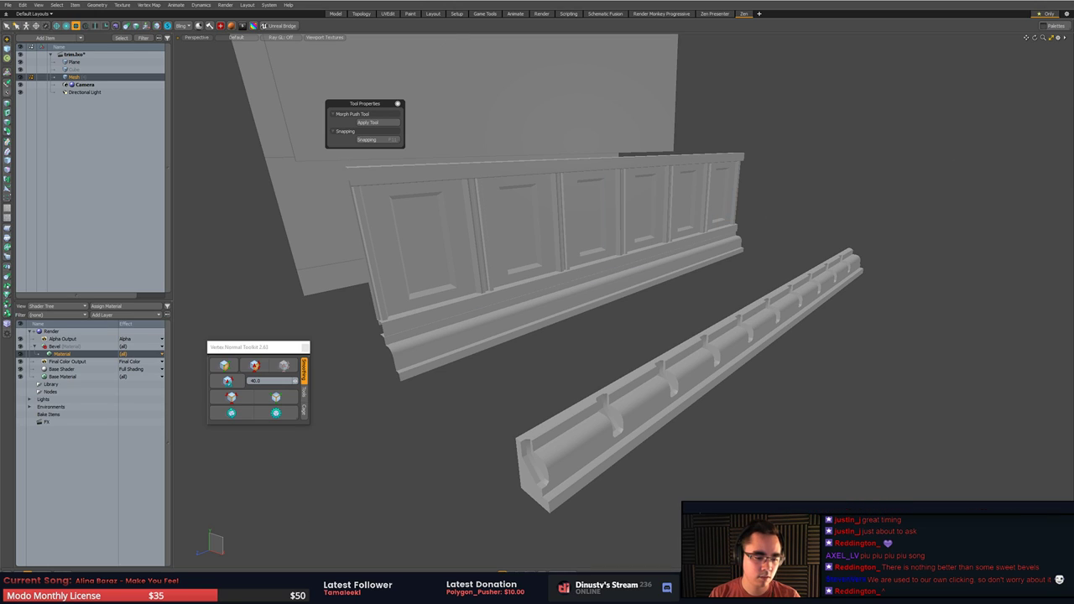
# - Switch to the browser, open a new tab in its own smaller window, move it off the screen, and return to Modo
pyautogui.hotkey('alt', 'Tab')
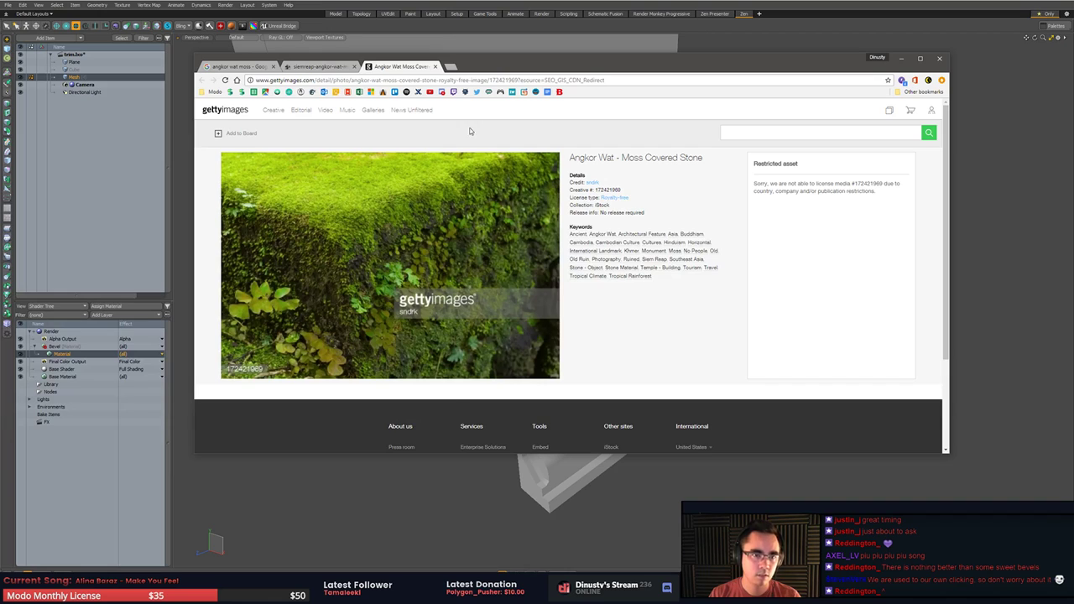
pyautogui.click(453, 71)
pyautogui.moveTo(457, 70); pyautogui.dragTo(570, 173)
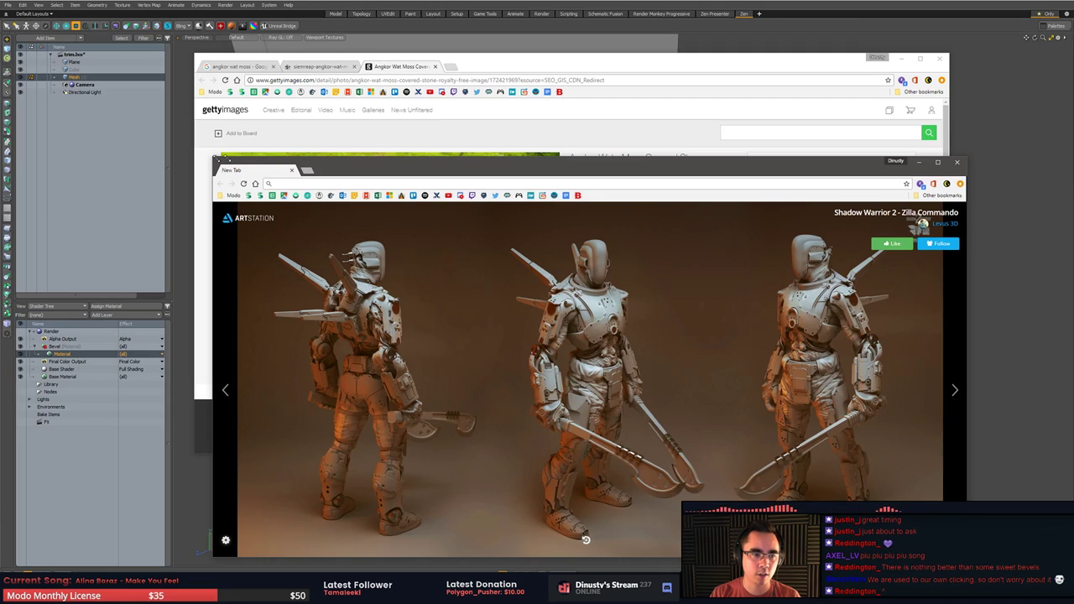
pyautogui.moveTo(214, 165); pyautogui.dragTo(573, 244)
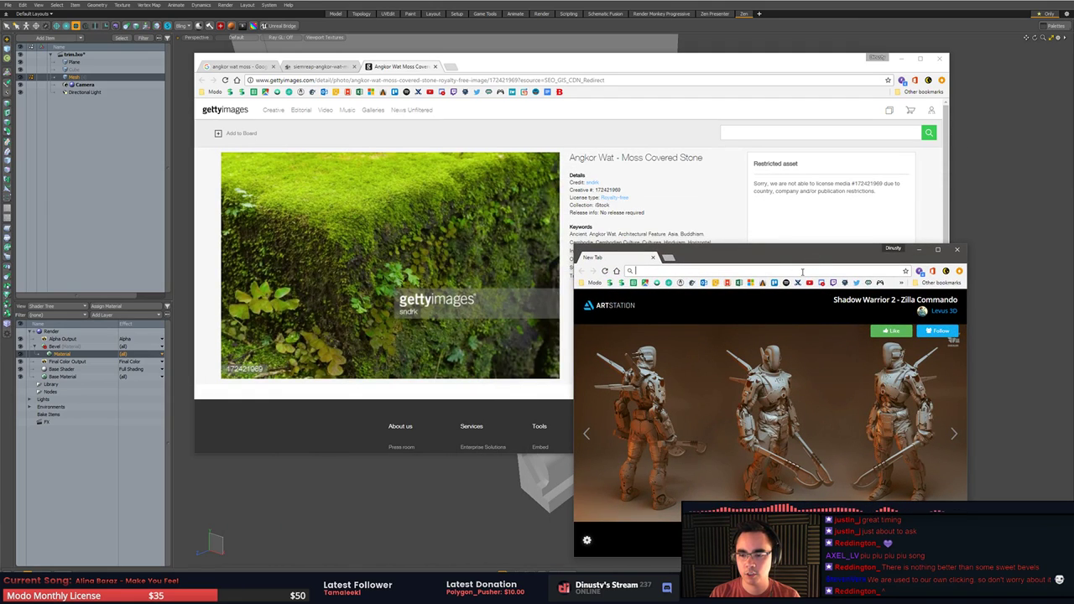
pyautogui.moveTo(802, 257); pyautogui.dragTo(1073, 193)
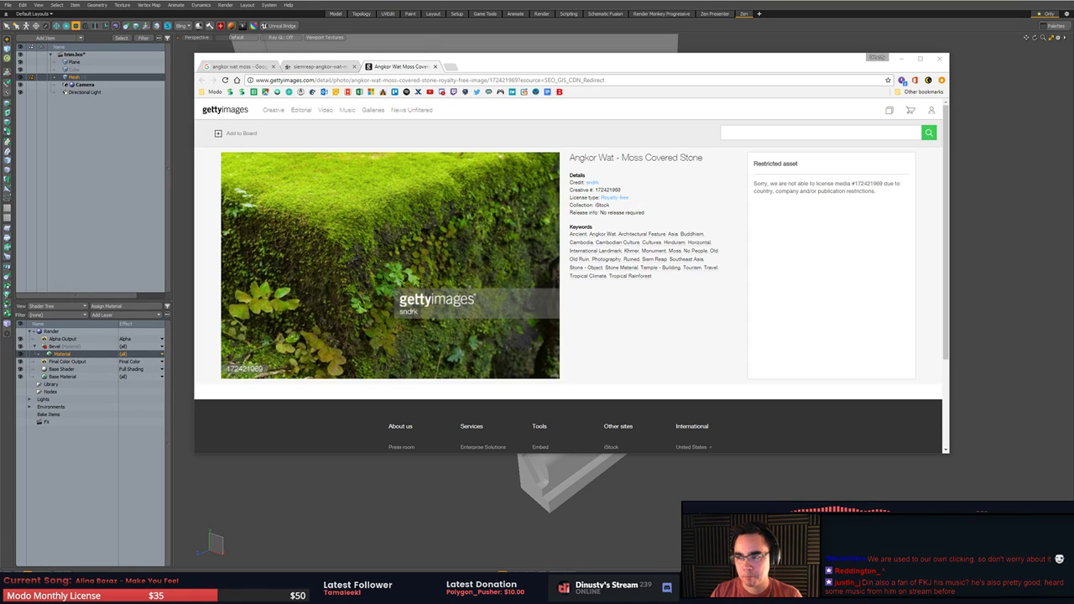
pyautogui.click(497, 29)
# - Move the whole notched trim onto the base of the panelled wall and delete the old plain moulding it overlaps
pyautogui.keyDown('alt'); pyautogui.moveTo(637, 239); pyautogui.dragTo(717, 270); pyautogui.keyUp('alt')
pyautogui.doubleClick(703, 383)
pyautogui.keyDown('alt'); pyautogui.moveTo(703, 383); pyautogui.dragTo(557, 377); pyautogui.keyUp('alt')
pyautogui.press('w')
pyautogui.hotkey('ctrl', 'z')
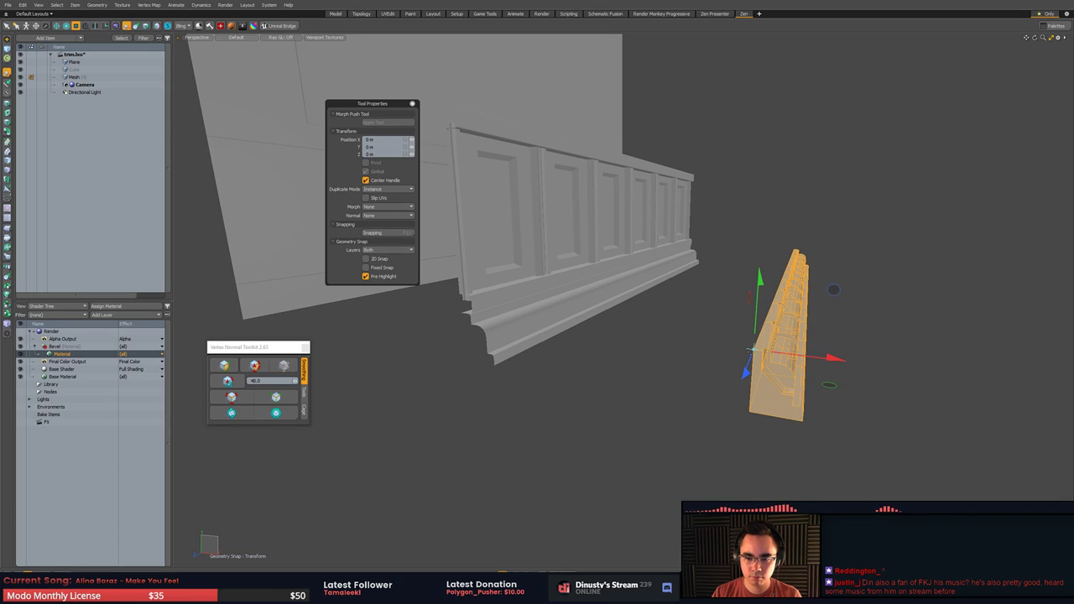
pyautogui.moveTo(787, 356); pyautogui.dragTo(458, 323)
pyautogui.press('q')
pyautogui.doubleClick(491, 332)
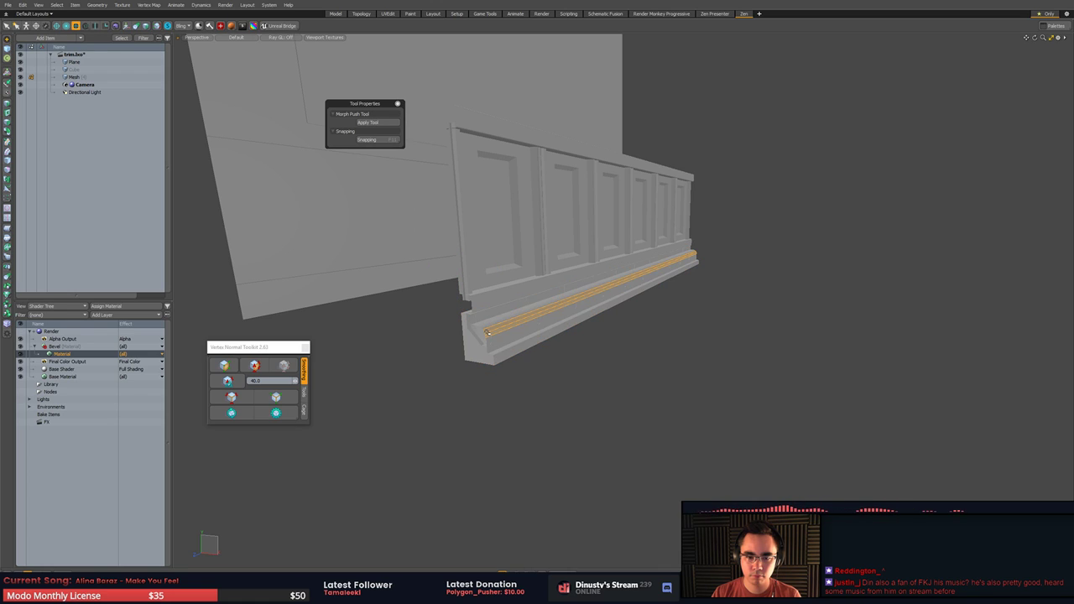
pyautogui.click(685, 364)
# - Select and frame the end face at the trim's near end and triangulate it
pyautogui.moveTo(507, 359)
pyautogui.keyDown('ctrl'); pyautogui.keyDown('alt'); pyautogui.mouseDown()
pyautogui.moveTo(542, 364)
pyautogui.moveTo(511, 356)
pyautogui.mouseUp(); pyautogui.keyUp('alt'); pyautogui.keyUp('ctrl')
pyautogui.keyDown('ctrl'); pyautogui.keyDown('alt'); pyautogui.moveTo(578, 362); pyautogui.dragTo(689, 385); pyautogui.keyUp('alt'); pyautogui.keyUp('ctrl')
pyautogui.press('3')
pyautogui.click(663, 344)
pyautogui.hotkey('shift', 'a')
pyautogui.hotkey('shift', 't')
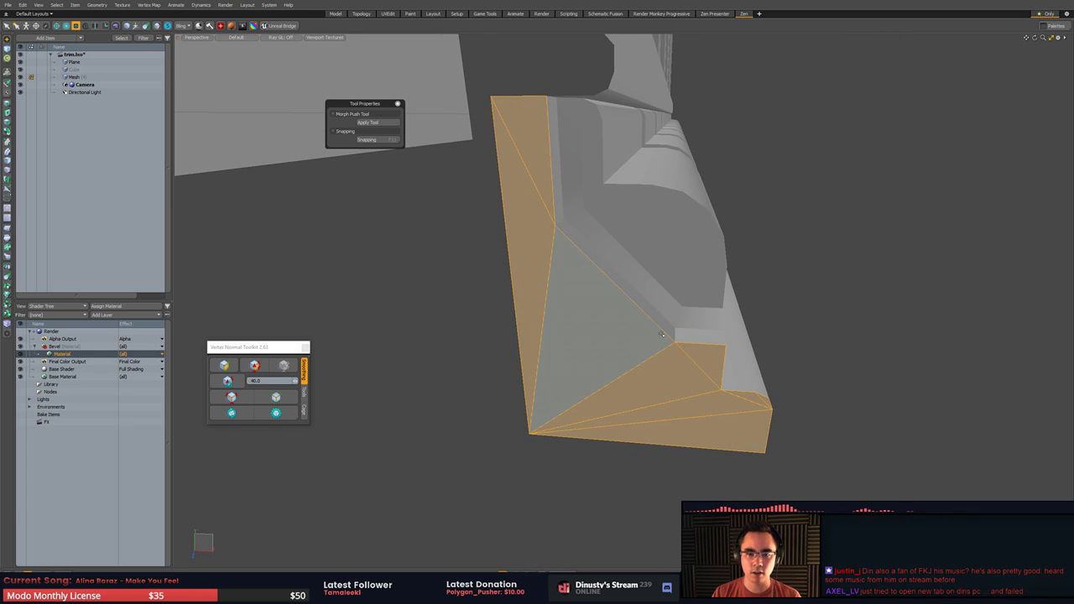
pyautogui.click(859, 388)
# - Examine the polygons on the trim's opposite end face and how the trim sits under the wall panels
pyautogui.keyDown('alt'); pyautogui.moveTo(859, 389); pyautogui.dragTo(805, 391); pyautogui.keyUp('alt')
pyautogui.click(660, 400)
pyautogui.press('a')
pyautogui.keyDown('alt'); pyautogui.moveTo(700, 422); pyautogui.dragTo(600, 414); pyautogui.keyUp('alt')
pyautogui.press('1')
pyautogui.moveTo(842, 264); pyautogui.dragTo(873, 252, button='right')
pyautogui.hotkey('shift', 'a')
pyautogui.keyDown('alt'); pyautogui.moveTo(864, 377); pyautogui.dragTo(714, 429); pyautogui.keyUp('alt')
pyautogui.press('3')
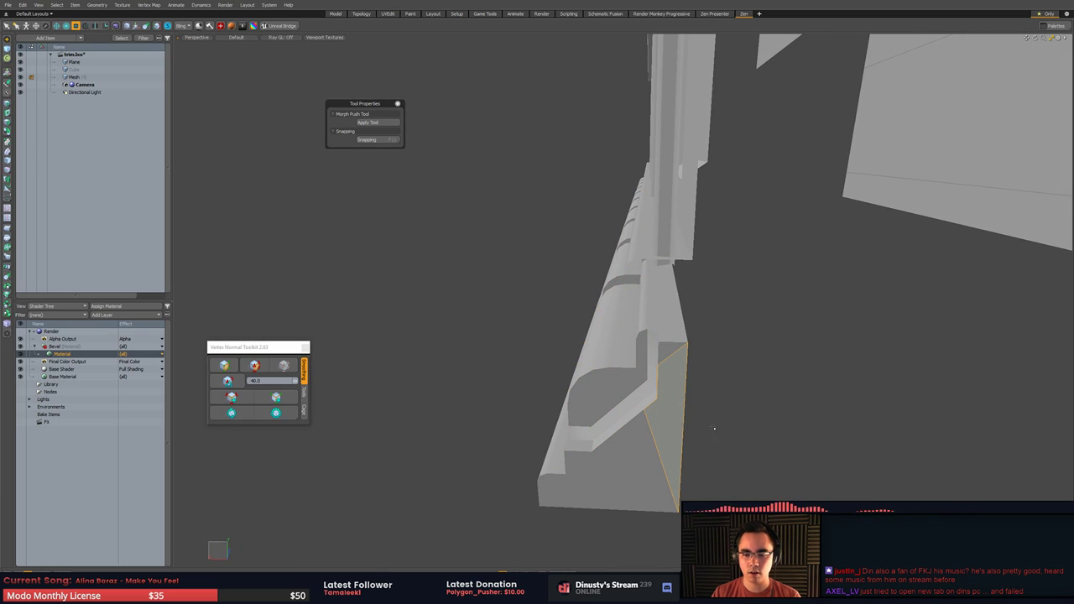
pyautogui.click(709, 434)
pyautogui.click(643, 475)
pyautogui.click(631, 524)
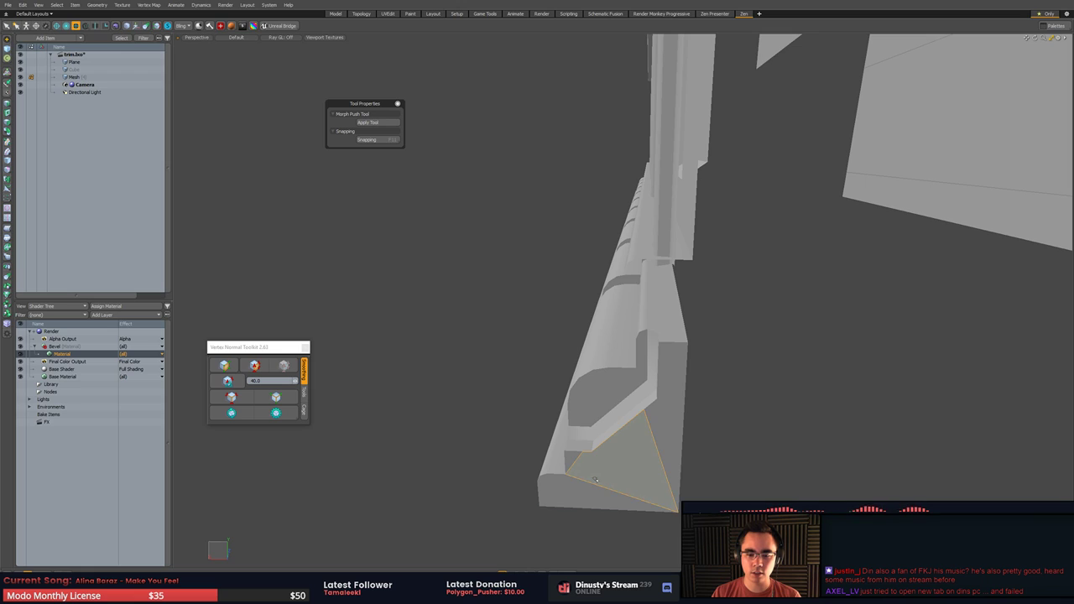
pyautogui.doubleClick(623, 485)
pyautogui.keyDown('alt'); pyautogui.moveTo(755, 479); pyautogui.dragTo(801, 457); pyautogui.keyUp('alt')
pyautogui.press('3')
pyautogui.doubleClick(698, 424)
pyautogui.click(879, 440)
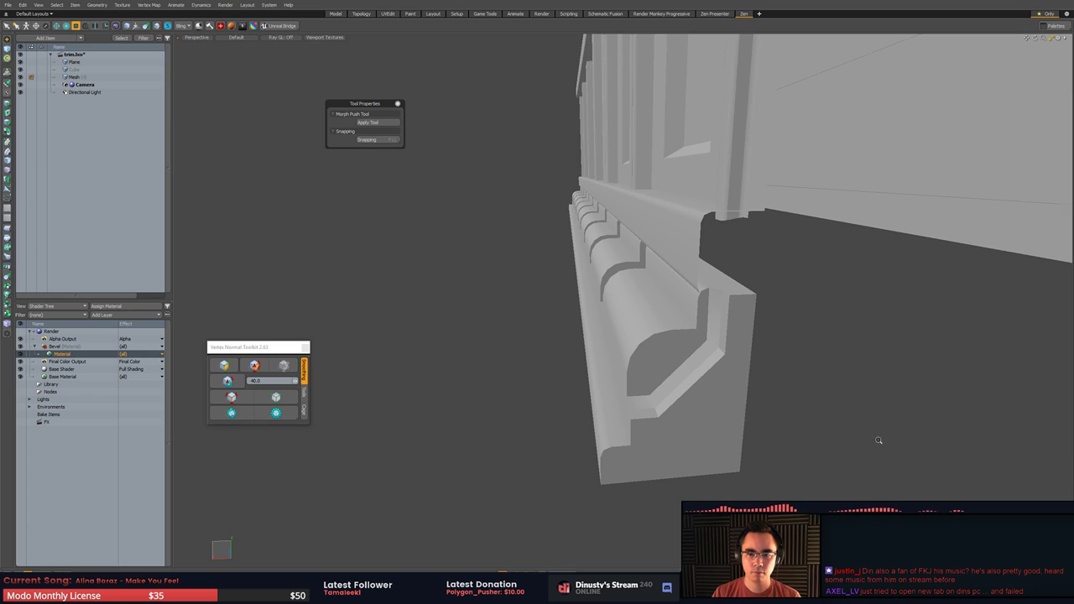
pyautogui.keyDown('alt'); pyautogui.moveTo(879, 441); pyautogui.dragTo(751, 378); pyautogui.keyUp('alt')
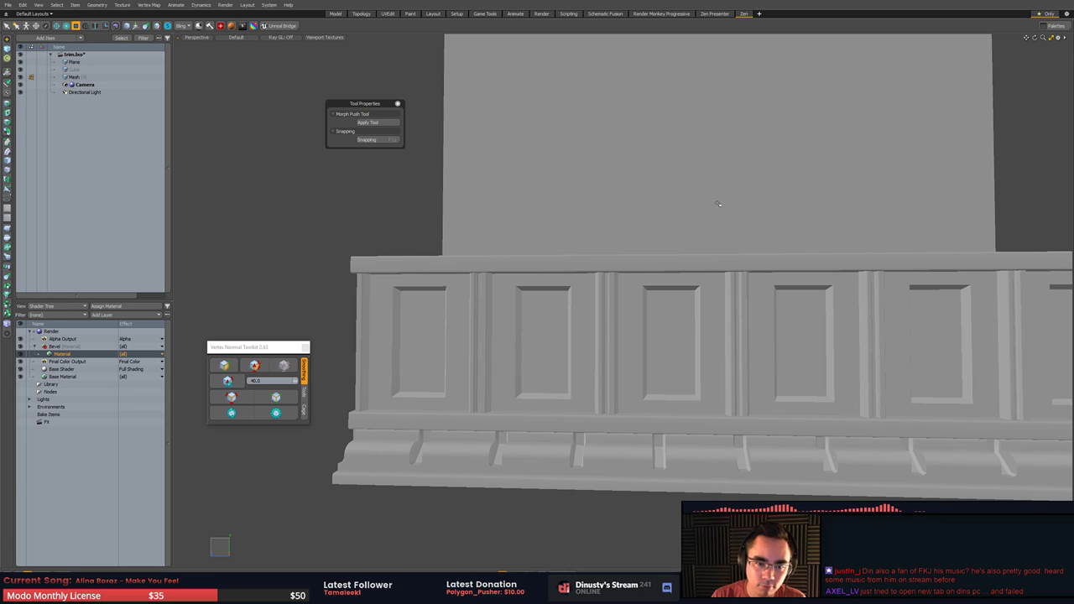
# - Switch to Spotify, search for "killpar" and open the Kill Paris artist page
pyautogui.hotkey('alt', 'Tab')
pyautogui.moveTo(663, 91); pyautogui.dragTo(683, 113)
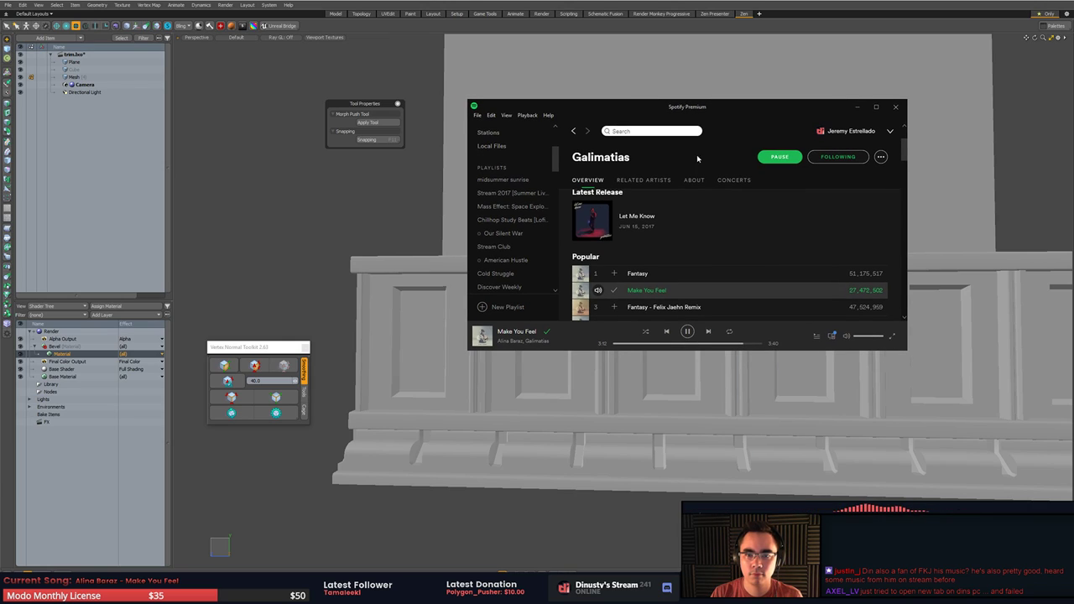
pyautogui.click(651, 132)
pyautogui.scroll(3, 507, 220)
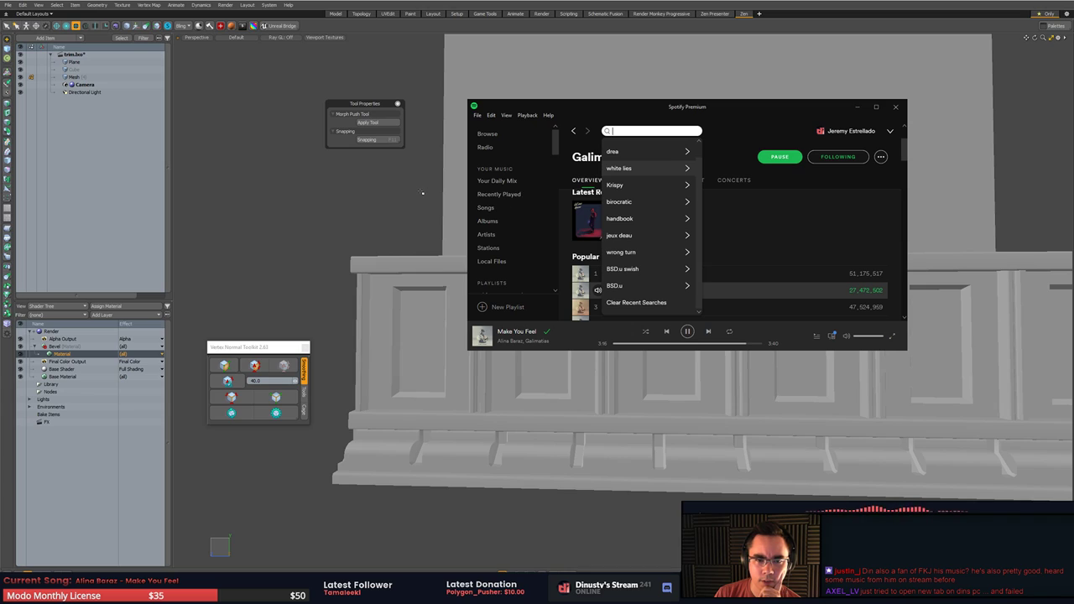
pyautogui.click(568, 180)
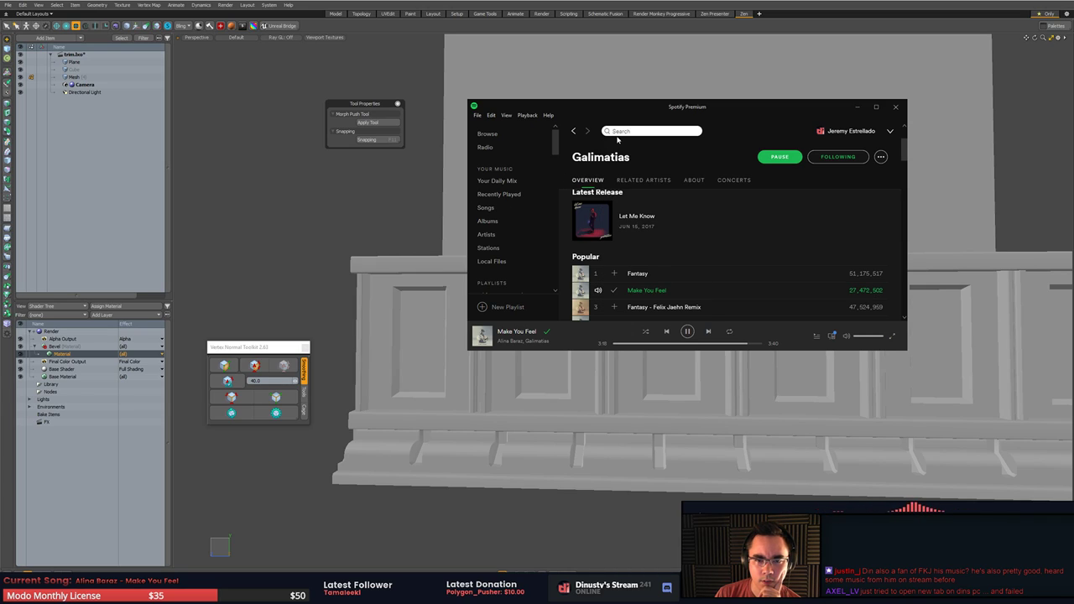
pyautogui.click(623, 132)
pyautogui.write('killpar')
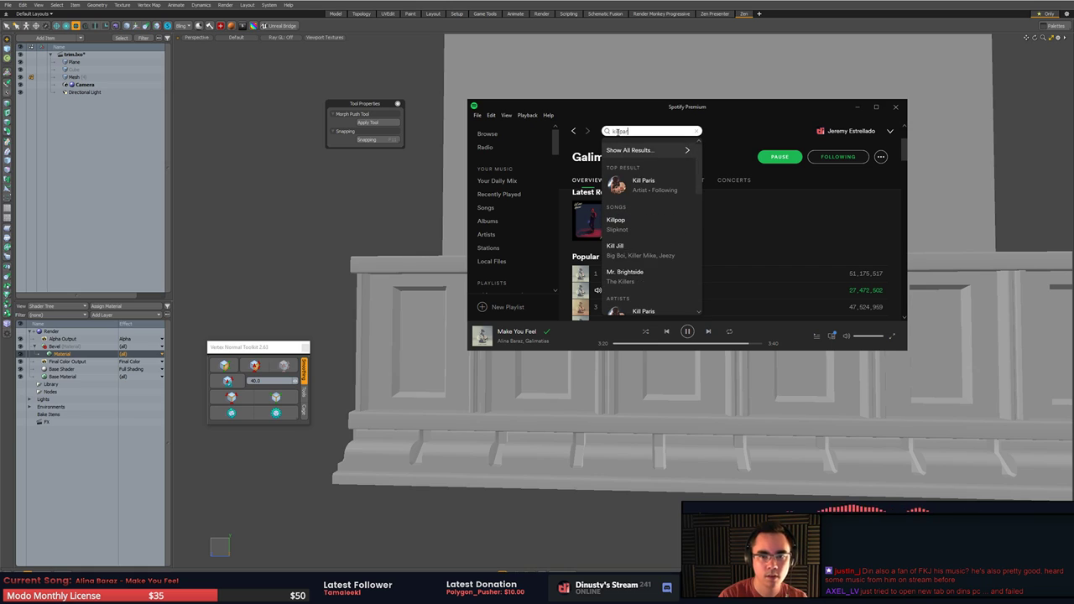
pyautogui.click(663, 187)
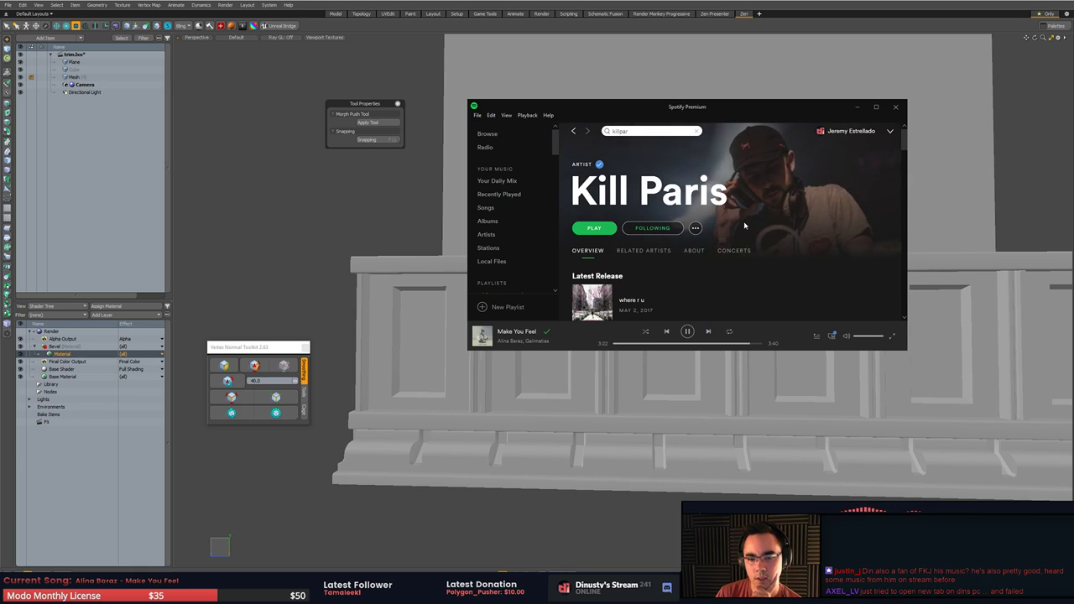
# - Browse the artist's releases, open the album Galaxies Between Us and play its first track, Arrival
pyautogui.scroll(-5, 745, 225)
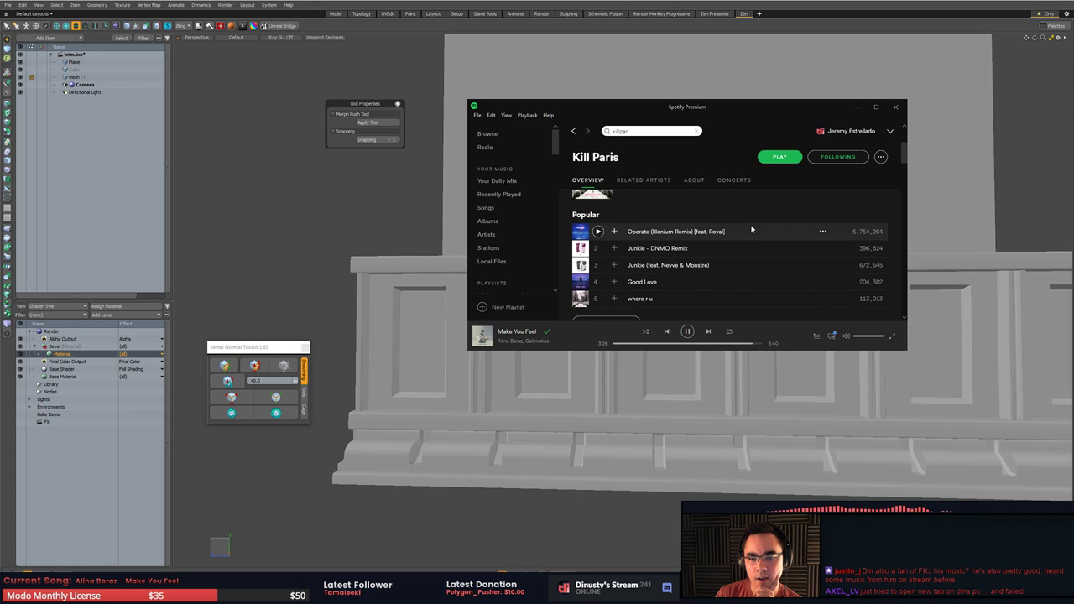
pyautogui.scroll(3, 751, 229)
pyautogui.scroll(1, 752, 228)
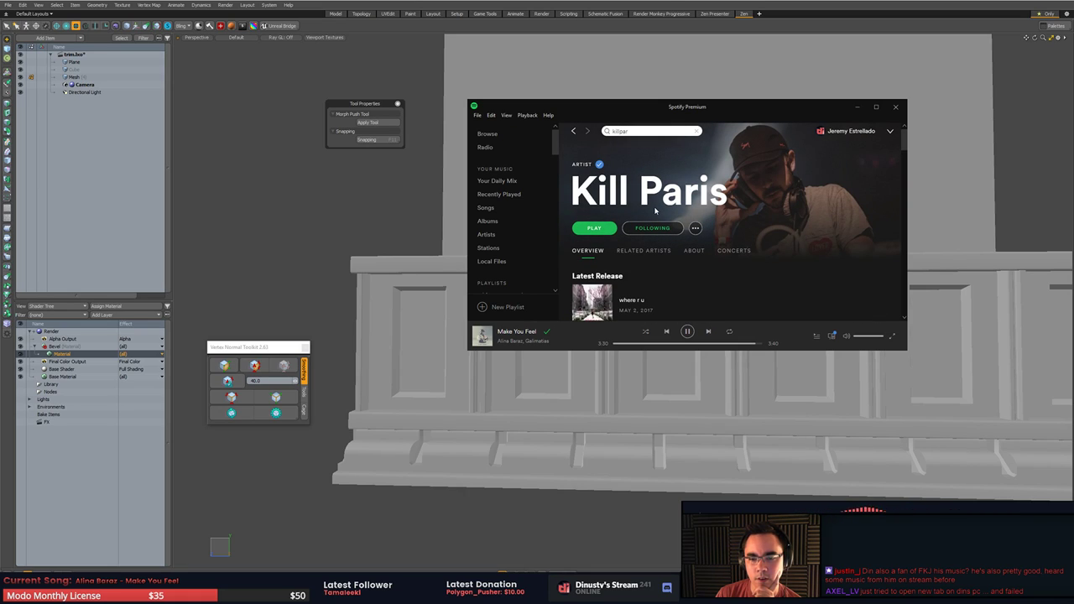
pyautogui.scroll(-6, 827, 216)
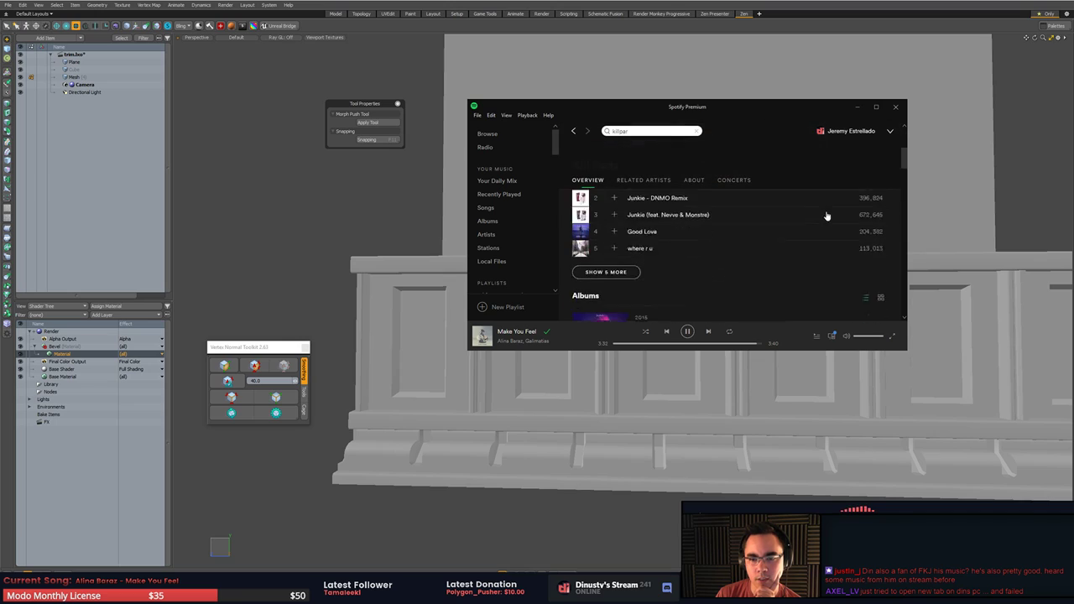
pyautogui.click(768, 257)
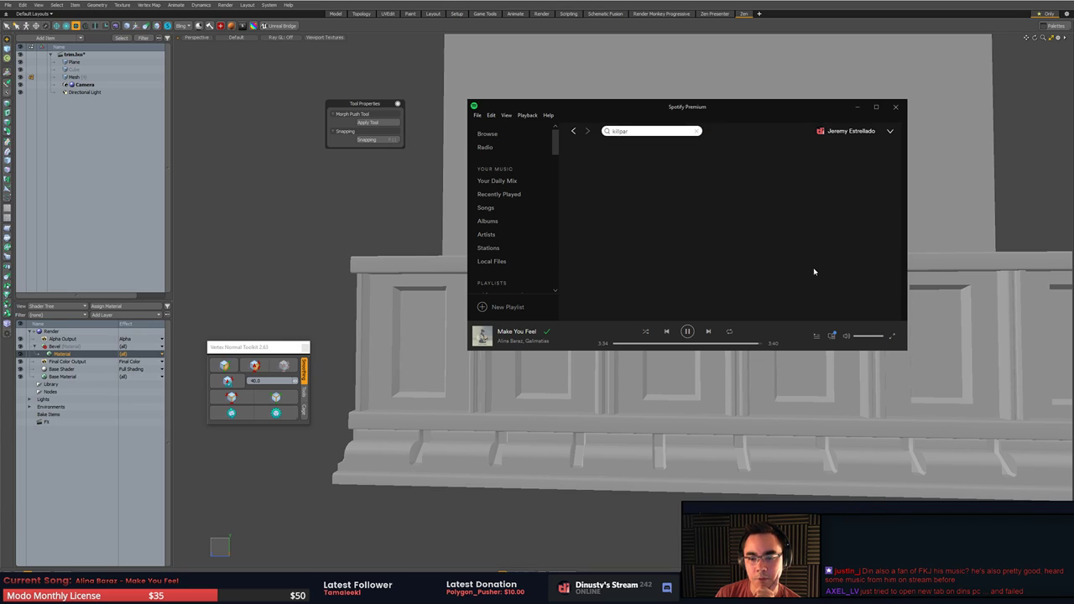
pyautogui.click(581, 262)
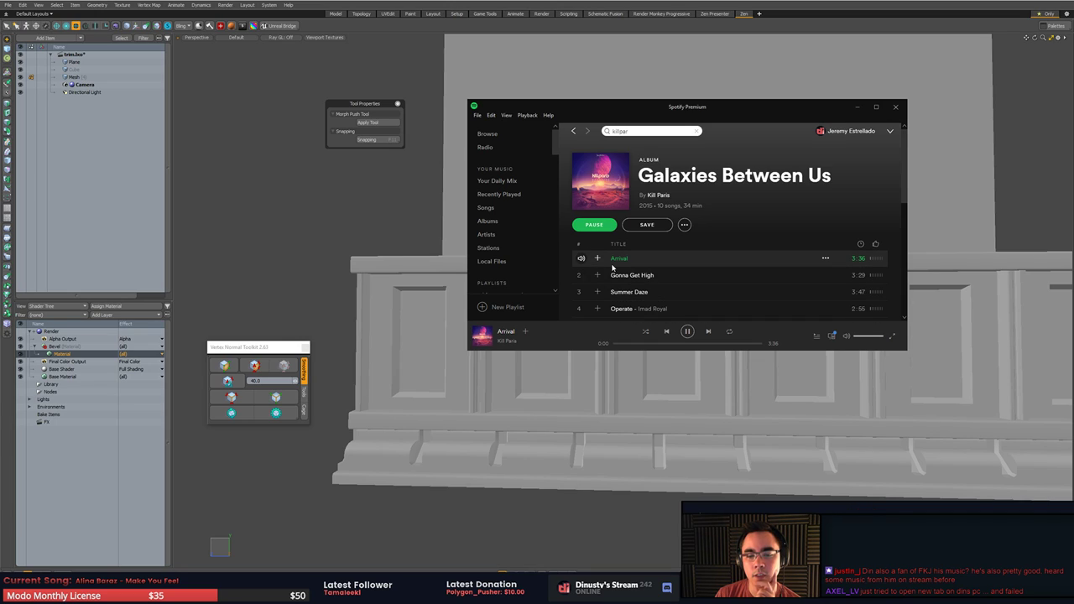
# - Return to Modo and examine the Plane wall item and the panelling in the right view and in perspective
pyautogui.click(425, 232)
pyautogui.keyDown('ctrl'); pyautogui.keyDown('alt'); pyautogui.moveTo(632, 349); pyautogui.dragTo(587, 349); pyautogui.keyUp('alt'); pyautogui.keyUp('ctrl')
pyautogui.keyDown('alt'); pyautogui.moveTo(587, 348); pyautogui.dragTo(626, 334); pyautogui.keyUp('alt')
pyautogui.press('KP_3')
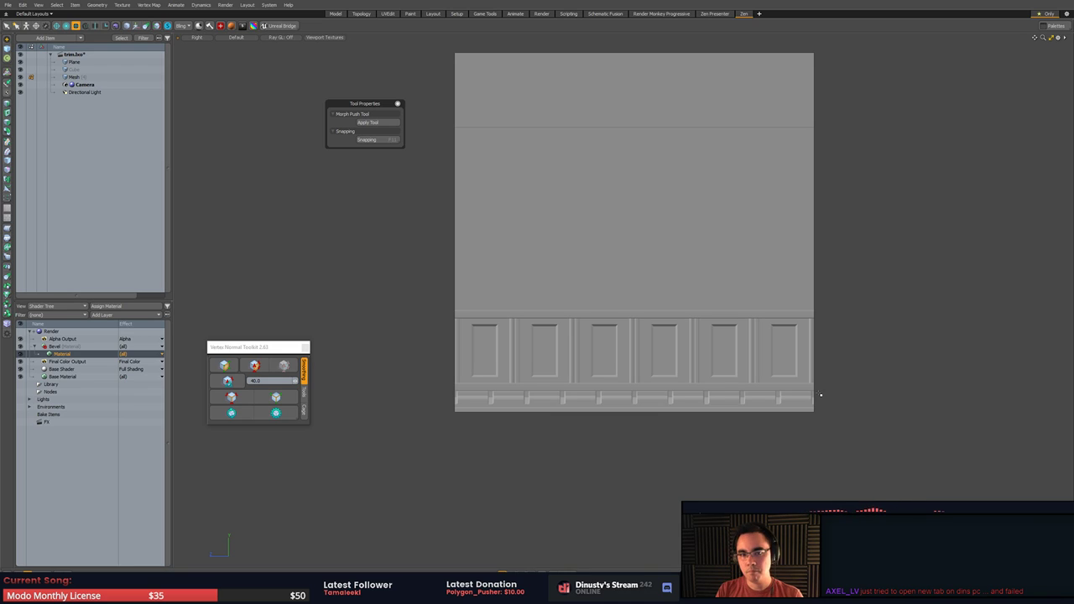
pyautogui.click(656, 109)
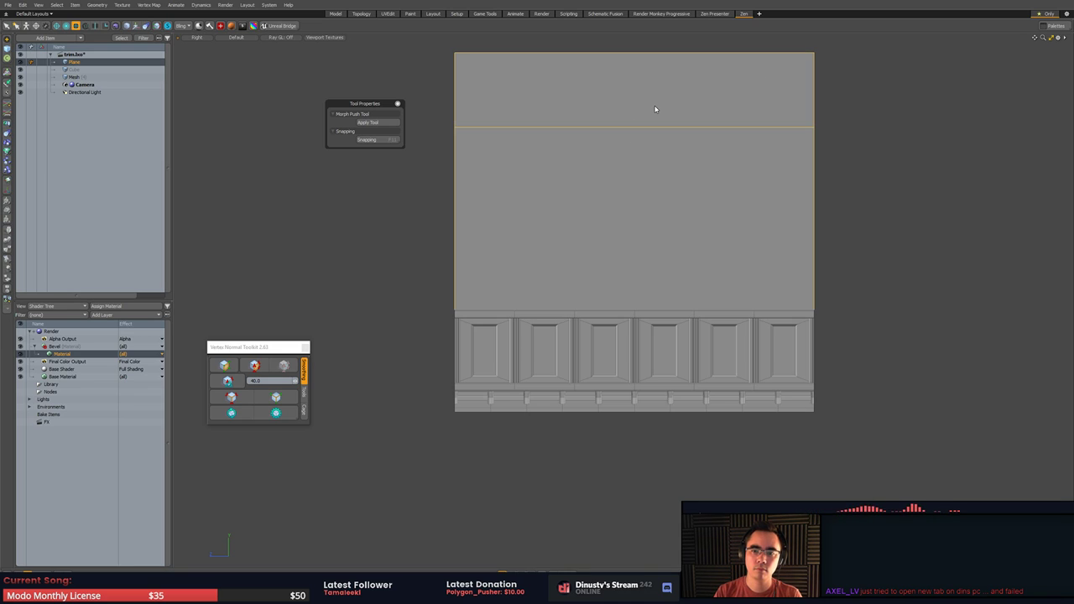
pyautogui.press('3')
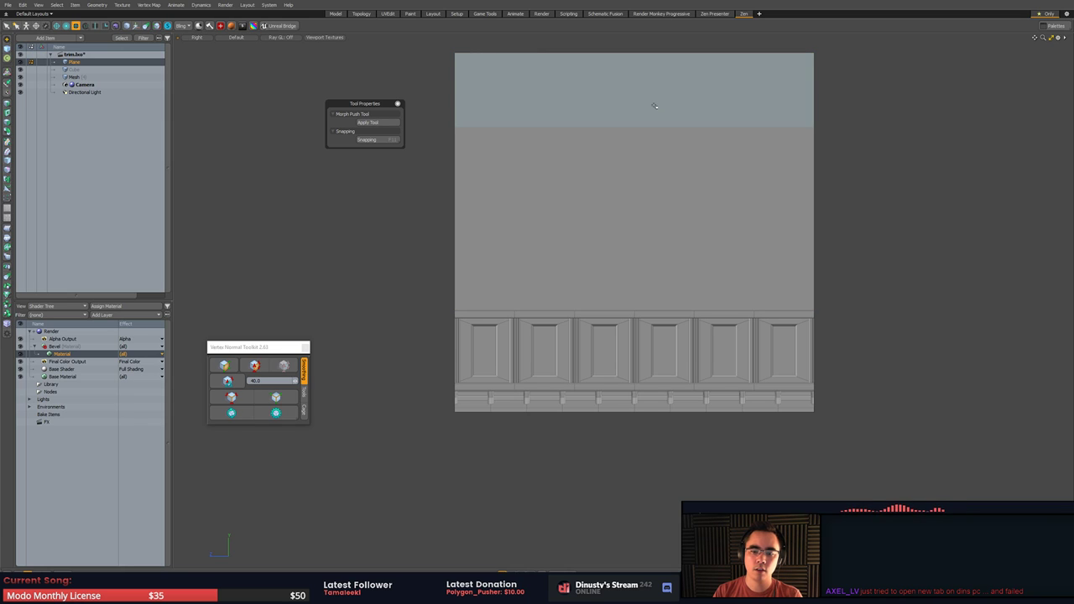
pyautogui.press('KP_Decimal')
pyautogui.keyDown('alt'); pyautogui.moveTo(655, 106); pyautogui.dragTo(808, 279); pyautogui.keyUp('alt')
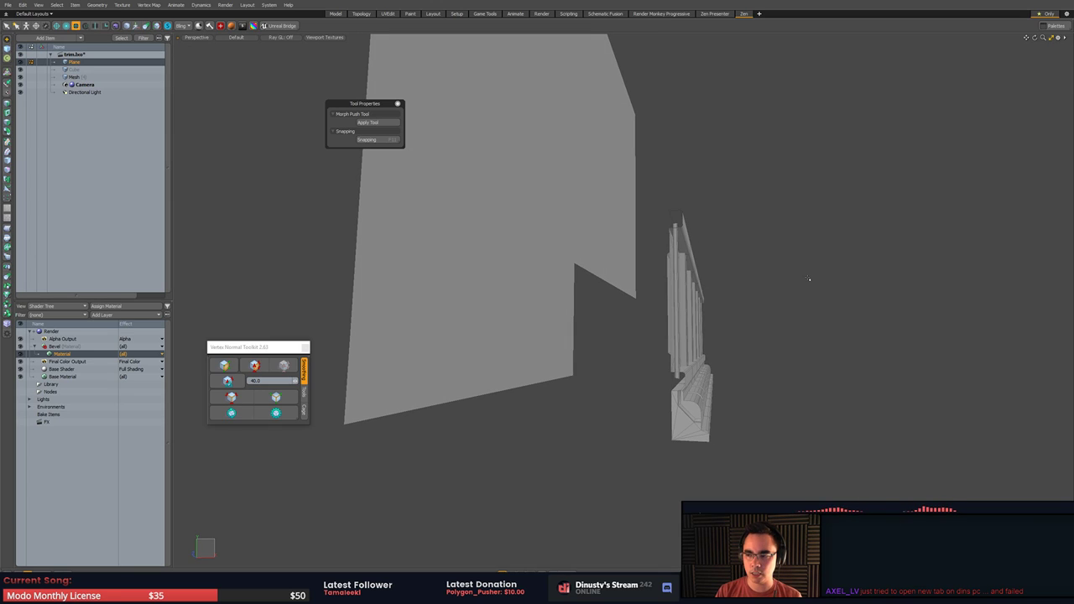
pyautogui.keyDown('alt'); pyautogui.moveTo(786, 314); pyautogui.dragTo(757, 308); pyautogui.keyUp('alt')
pyautogui.scroll(4, 755, 308)
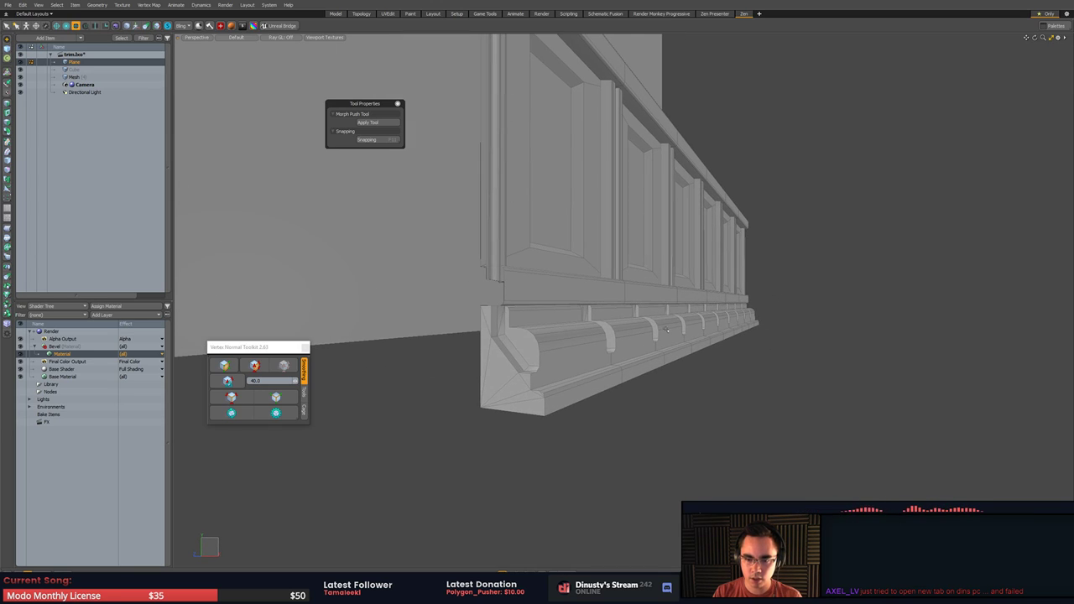
# - Select the whole notched trim in the panelling mesh, scale it down in depth and clear the selection
pyautogui.press('5')
pyautogui.click(680, 323)
pyautogui.press('3')
pyautogui.doubleClick(681, 322)
pyautogui.keyDown('alt'); pyautogui.moveTo(680, 322); pyautogui.dragTo(720, 346); pyautogui.keyUp('alt')
pyautogui.press('r')
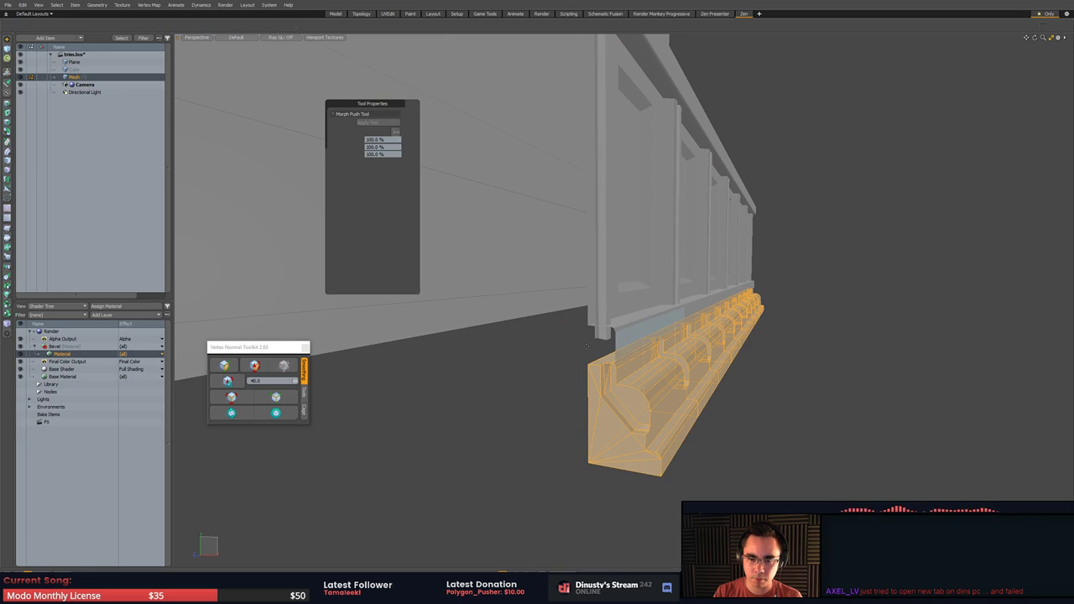
pyautogui.moveTo(635, 371); pyautogui.dragTo(617, 370)
pyautogui.press('space')
pyautogui.click(772, 386)
# - Reselect the whole trim with the Scale tool, readjust its depth and check its fit under the panels from both ends
pyautogui.scroll(-4, 771, 386)
pyautogui.keyDown('alt'); pyautogui.moveTo(771, 386); pyautogui.dragTo(550, 385); pyautogui.keyUp('alt')
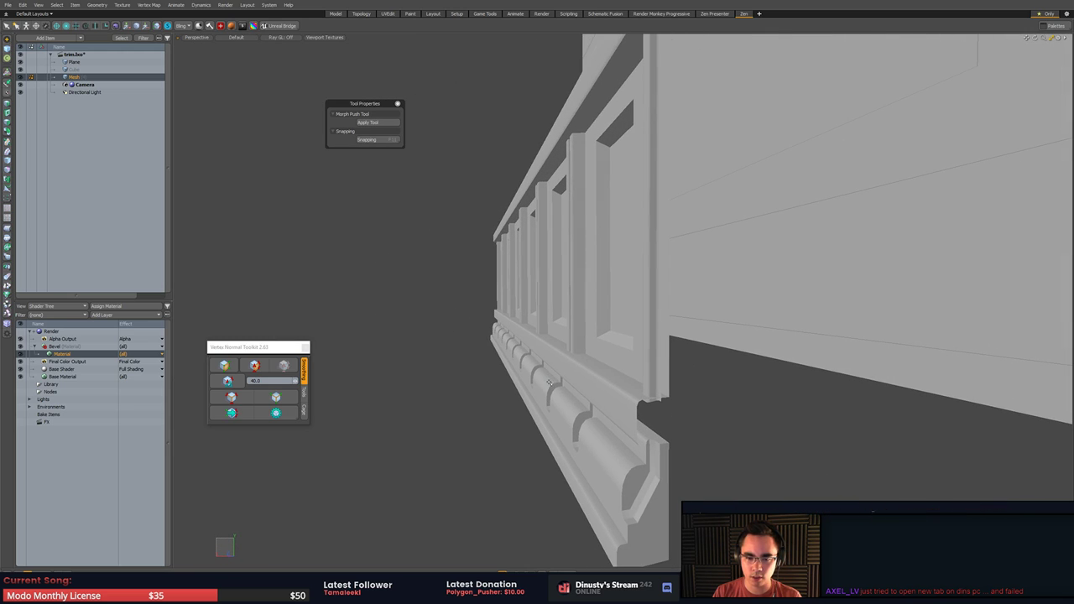
pyautogui.doubleClick(550, 384)
pyautogui.press('r')
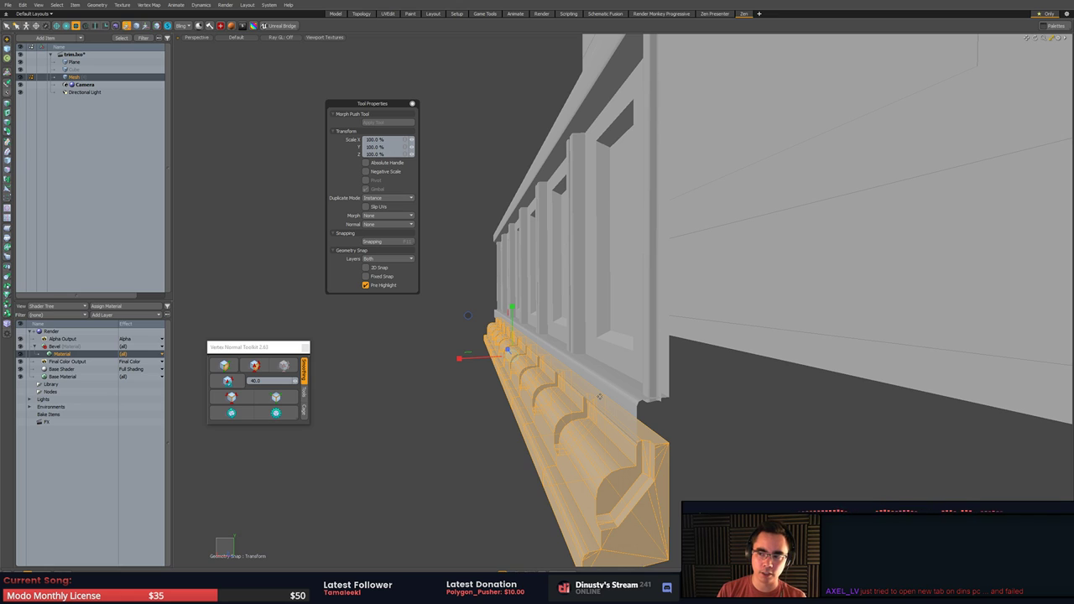
pyautogui.keyDown('alt'); pyautogui.moveTo(631, 367); pyautogui.dragTo(735, 397); pyautogui.keyUp('alt')
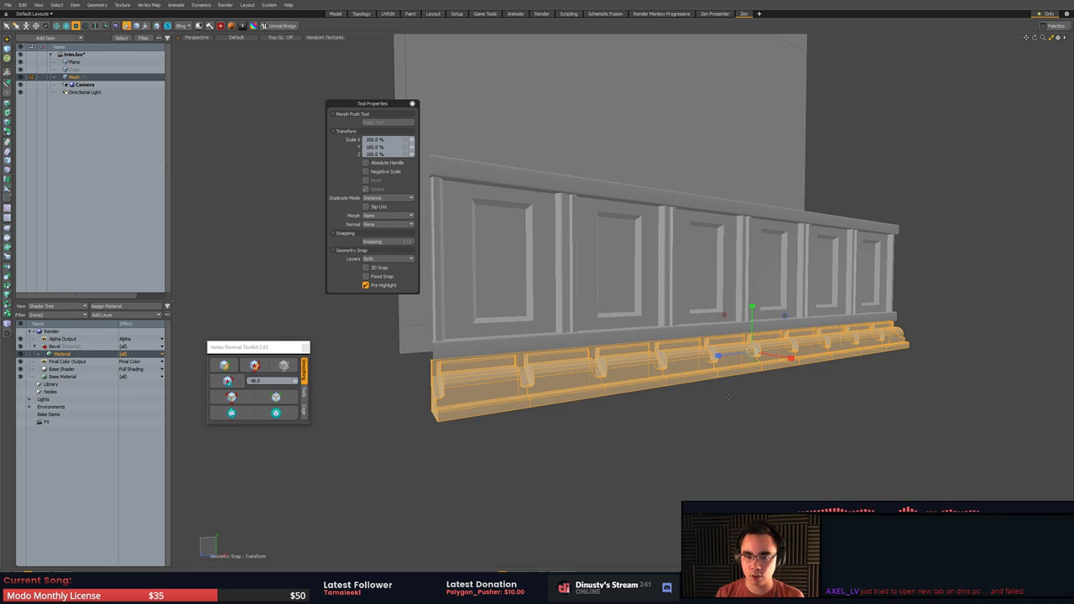
pyautogui.keyDown('alt'); pyautogui.moveTo(728, 397); pyautogui.dragTo(732, 461); pyautogui.keyUp('alt')
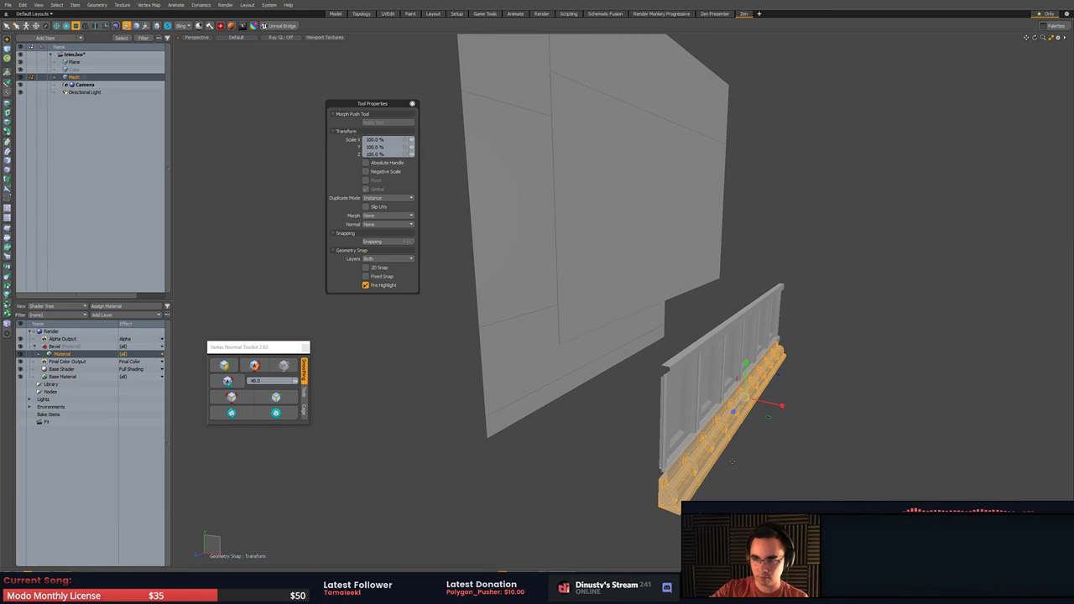
pyautogui.press('space')
# - Detach the large middle polygon of the Plane wall by cutting and pasting it, and move it out in front of the panels
pyautogui.click(676, 209)
pyautogui.keyDown('alt'); pyautogui.moveTo(676, 209); pyautogui.dragTo(666, 383); pyautogui.keyUp('alt')
pyautogui.press('3')
pyautogui.click(707, 242)
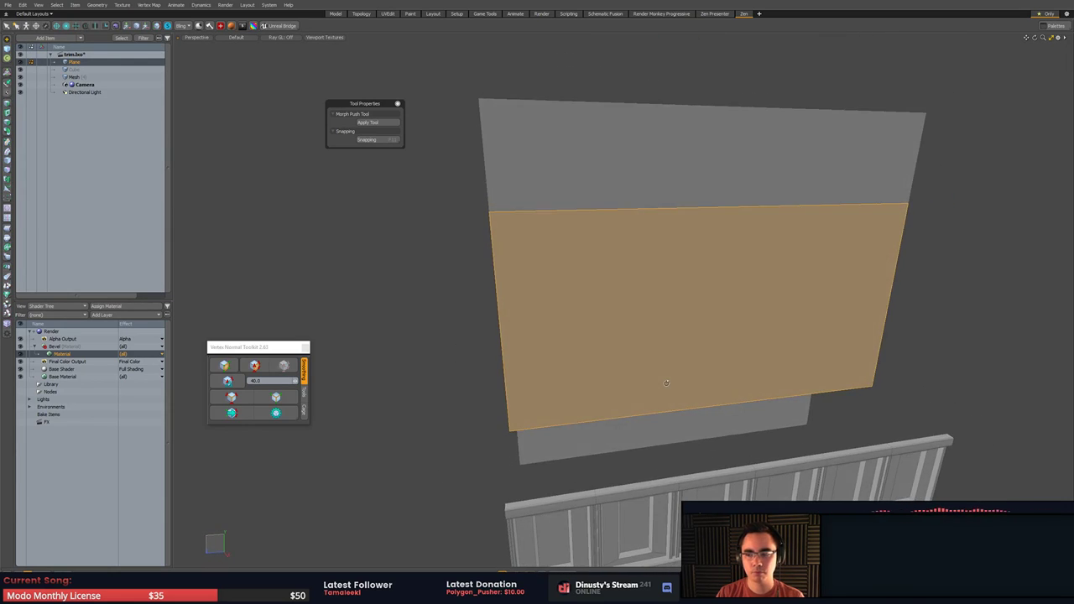
pyautogui.keyDown('alt'); pyautogui.moveTo(758, 338); pyautogui.dragTo(795, 314); pyautogui.keyUp('alt')
pyautogui.hotkey('ctrl', 'v')
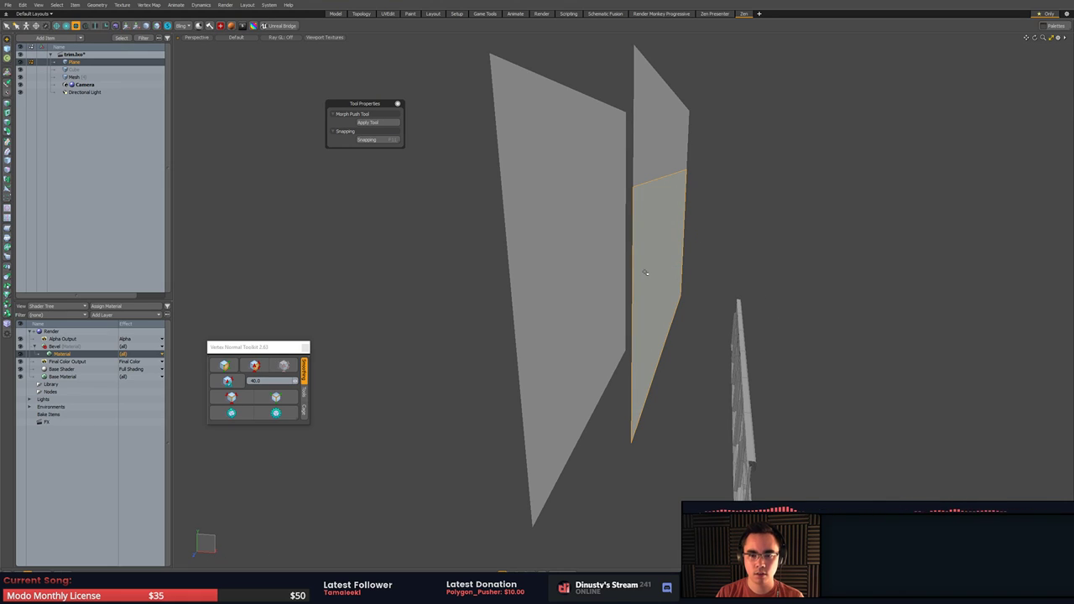
pyautogui.click(645, 272)
pyautogui.press('w')
pyautogui.moveTo(697, 266); pyautogui.dragTo(695, 288)
pyautogui.click(512, 227)
pyautogui.scroll(2, 523, 244)
pyautogui.press('Escape')
pyautogui.scroll(3, 536, 247)
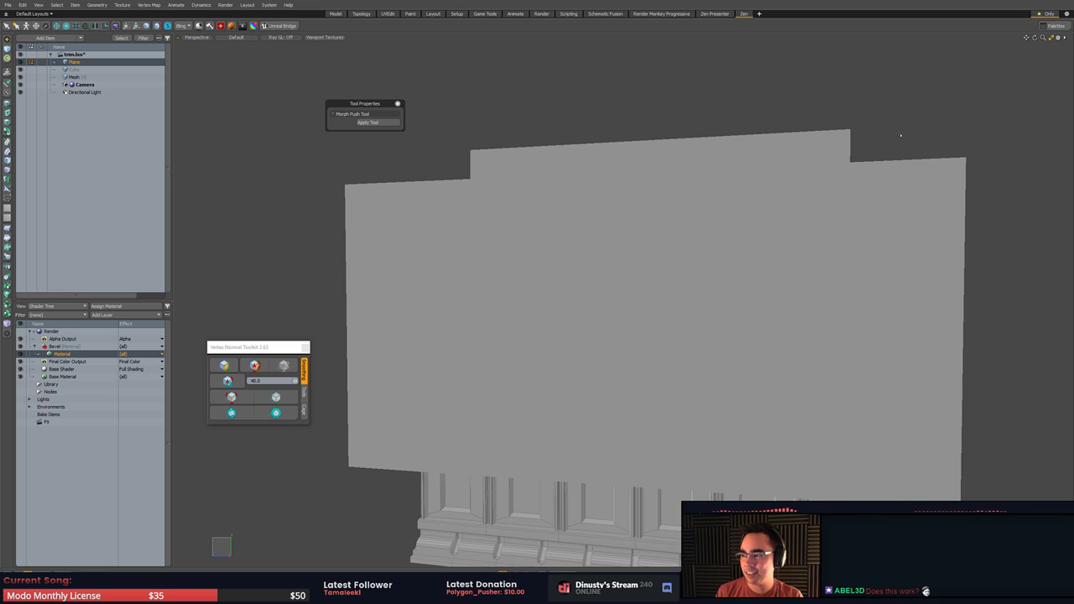
# - Reselect the detached large polygon and examine its position in front of the wall and panelling
pyautogui.click(708, 207)
pyautogui.keyDown('alt'); pyautogui.moveTo(708, 207); pyautogui.dragTo(824, 302); pyautogui.keyUp('alt')
pyautogui.click(940, 294)
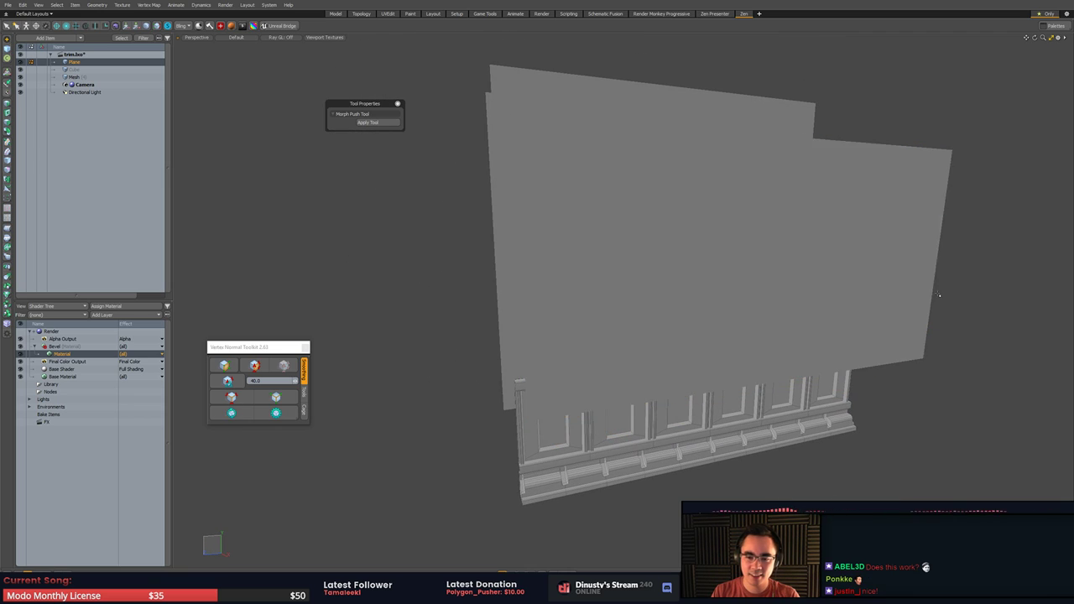
pyautogui.keyDown('alt'); pyautogui.moveTo(889, 204); pyautogui.dragTo(878, 237); pyautogui.keyUp('alt')
pyautogui.press('3')
pyautogui.press('5')
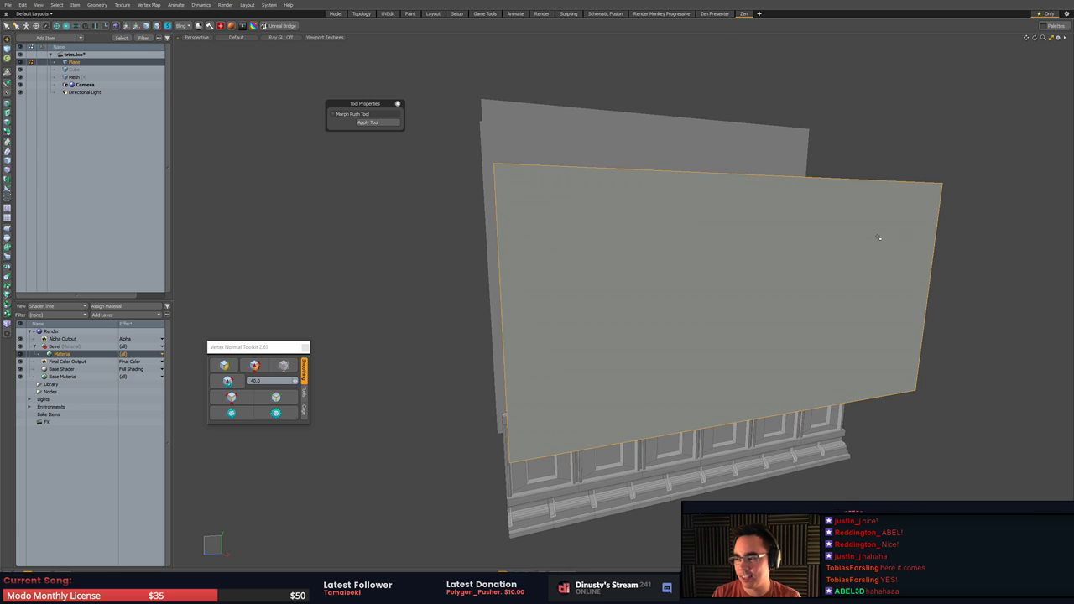
pyautogui.press('3')
pyautogui.keyDown('alt'); pyautogui.moveTo(878, 237); pyautogui.dragTo(887, 310); pyautogui.keyUp('alt')
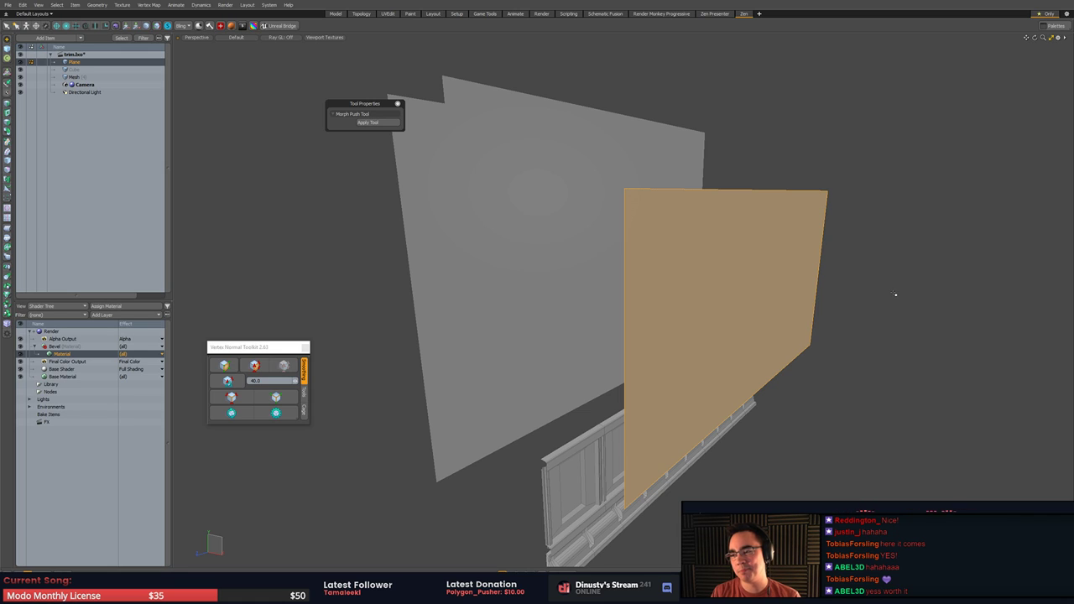
# - Select the large polygon's top edge, compare it with the wall behind from several angles and clear the selection
pyautogui.keyDown('alt'); pyautogui.moveTo(783, 284); pyautogui.dragTo(756, 373); pyautogui.keyUp('alt')
pyautogui.press('2')
pyautogui.click(750, 224)
pyautogui.keyDown('alt'); pyautogui.moveTo(750, 247); pyautogui.dragTo(750, 267); pyautogui.keyUp('alt')
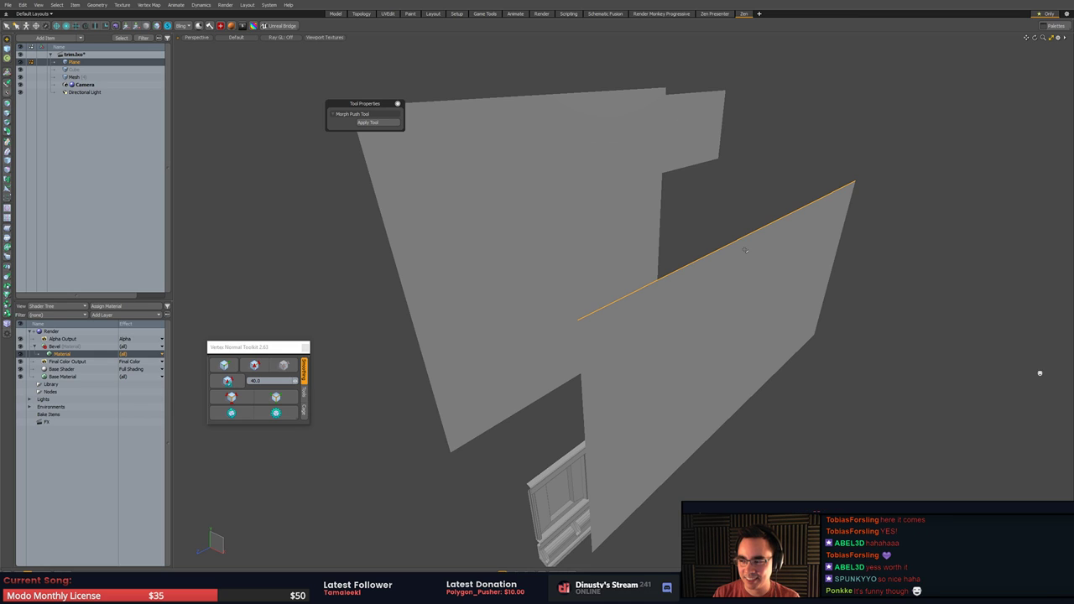
pyautogui.keyDown('alt'); pyautogui.moveTo(746, 252); pyautogui.dragTo(845, 334); pyautogui.keyUp('alt')
pyautogui.keyDown('alt'); pyautogui.moveTo(920, 356); pyautogui.dragTo(600, 310); pyautogui.keyUp('alt')
pyautogui.scroll(-5, 781, 291)
pyautogui.scroll(2, 698, 311)
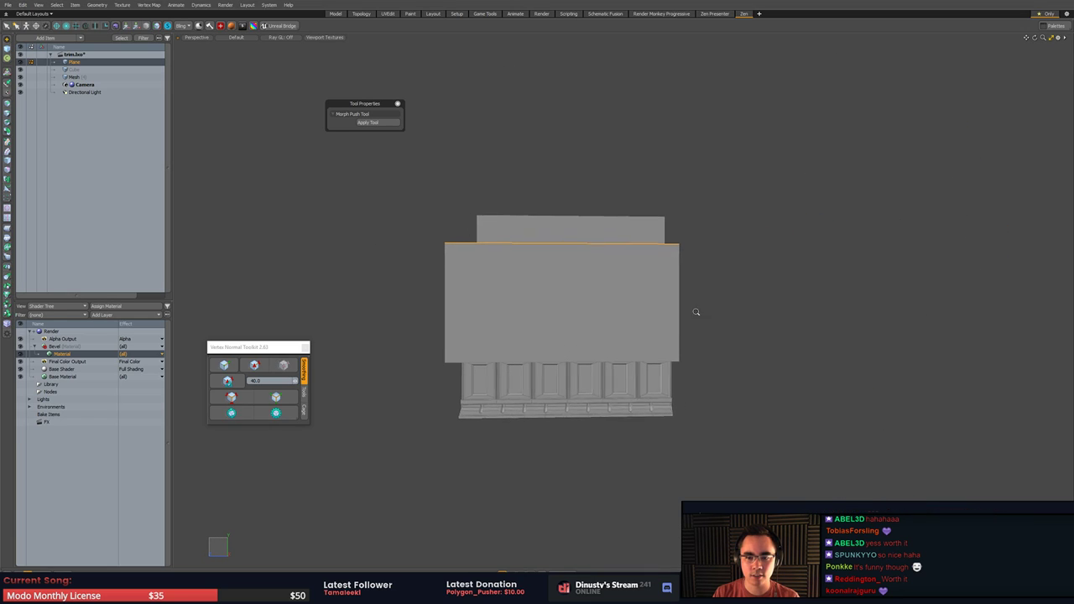
pyautogui.keyDown('alt'); pyautogui.moveTo(697, 311); pyautogui.dragTo(826, 333); pyautogui.keyUp('alt')
pyautogui.click(757, 321)
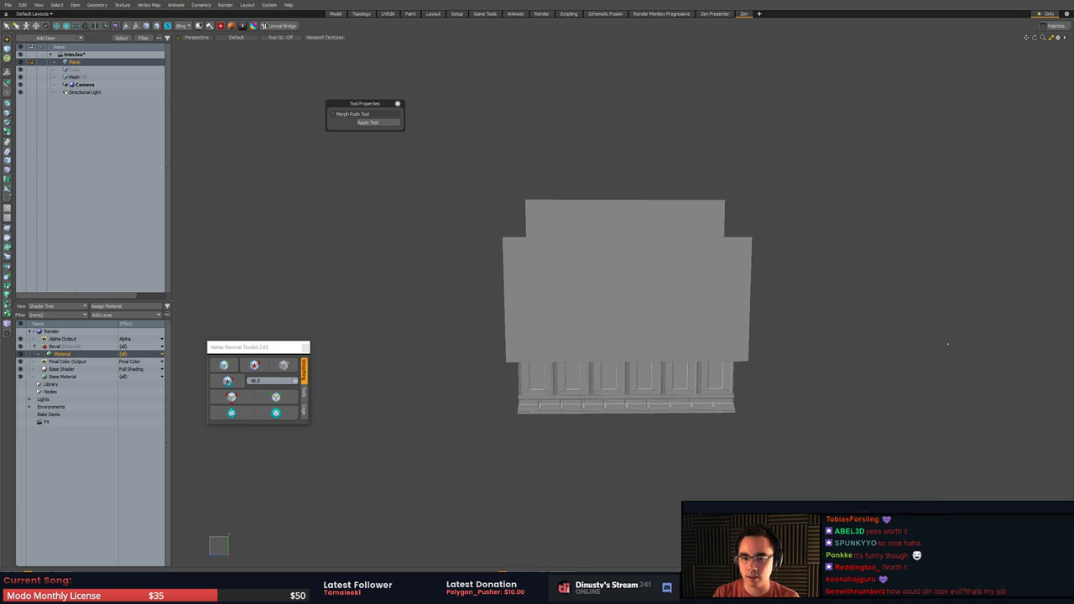
# - Place a copy of a panelling polygon out in front of the large polygon and frame it
pyautogui.scroll(4, 642, 393)
pyautogui.keyDown('alt'); pyautogui.moveTo(635, 393); pyautogui.dragTo(634, 362); pyautogui.keyUp('alt')
pyautogui.press('3')
pyautogui.press('5')
pyautogui.click(565, 391)
pyautogui.press('3')
pyautogui.click(565, 391)
pyautogui.press('w')
pyautogui.hotkey('shift', 'a')
pyautogui.keyDown('alt'); pyautogui.moveTo(504, 295); pyautogui.dragTo(377, 294); pyautogui.keyUp('alt')
pyautogui.click(7, 112)
pyautogui.moveTo(513, 307); pyautogui.dragTo(476, 304)
pyautogui.hotkey('ctrl', 'z')
pyautogui.hotkey('ctrl', 'z')
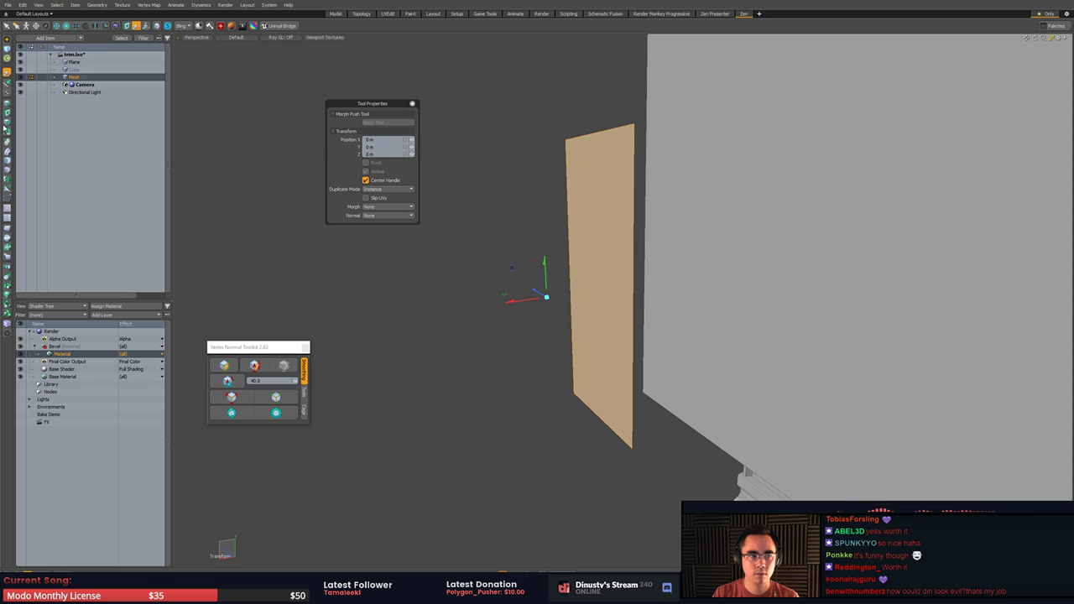
# - Extrude the tall copied polygon outward into a box and clear the selection
pyautogui.click(6, 126)
pyautogui.moveTo(572, 292); pyautogui.dragTo(505, 299)
pyautogui.press('space')
pyautogui.click(491, 346)
pyautogui.keyDown('alt'); pyautogui.moveTo(492, 345); pyautogui.dragTo(686, 279); pyautogui.keyUp('alt')
# - Select the whole box and recalculate its vertex normals with the Vertex Normal Toolkit so its faces shade flat
pyautogui.doubleClick(571, 366)
pyautogui.click(243, 414)
pyautogui.click(811, 372)
pyautogui.scroll(-4, 810, 371)
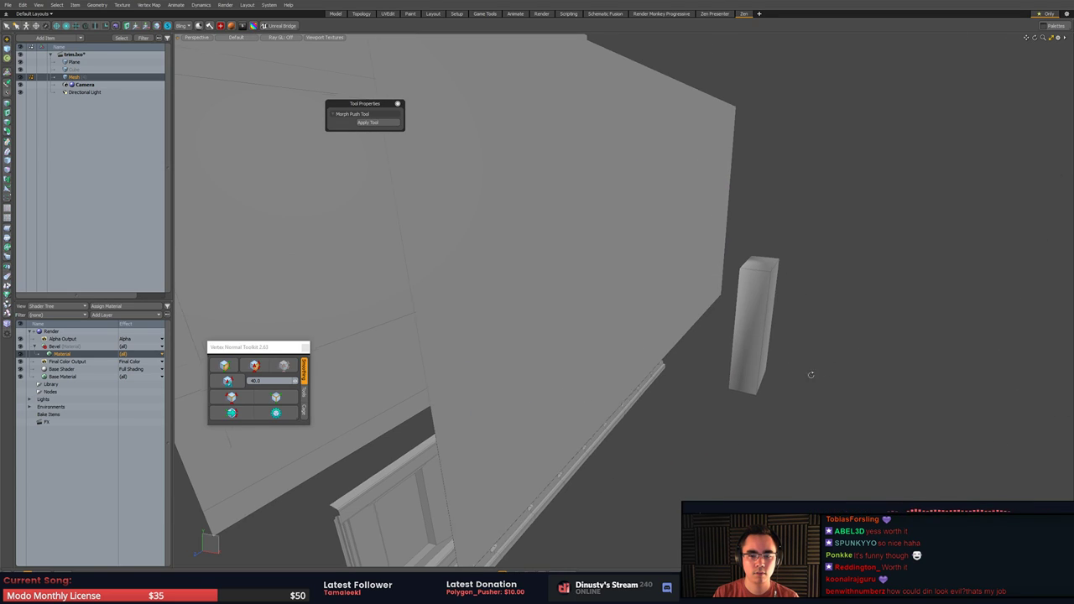
pyautogui.click(229, 383)
pyautogui.scroll(-3, 688, 353)
pyautogui.keyDown('alt'); pyautogui.moveTo(692, 356); pyautogui.dragTo(760, 359); pyautogui.keyUp('alt')
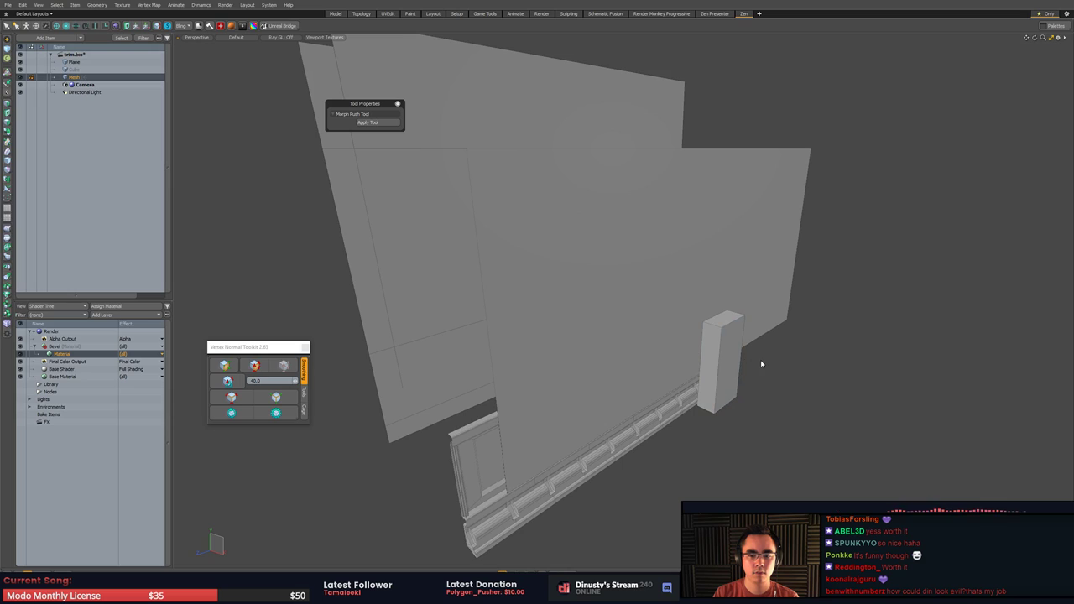
# - Cut the large front polygon and the extruded box from the panelling mesh and paste them into a new mesh item
pyautogui.press('5')
pyautogui.click(761, 359)
pyautogui.click(731, 352)
pyautogui.click(692, 340)
pyautogui.press('3')
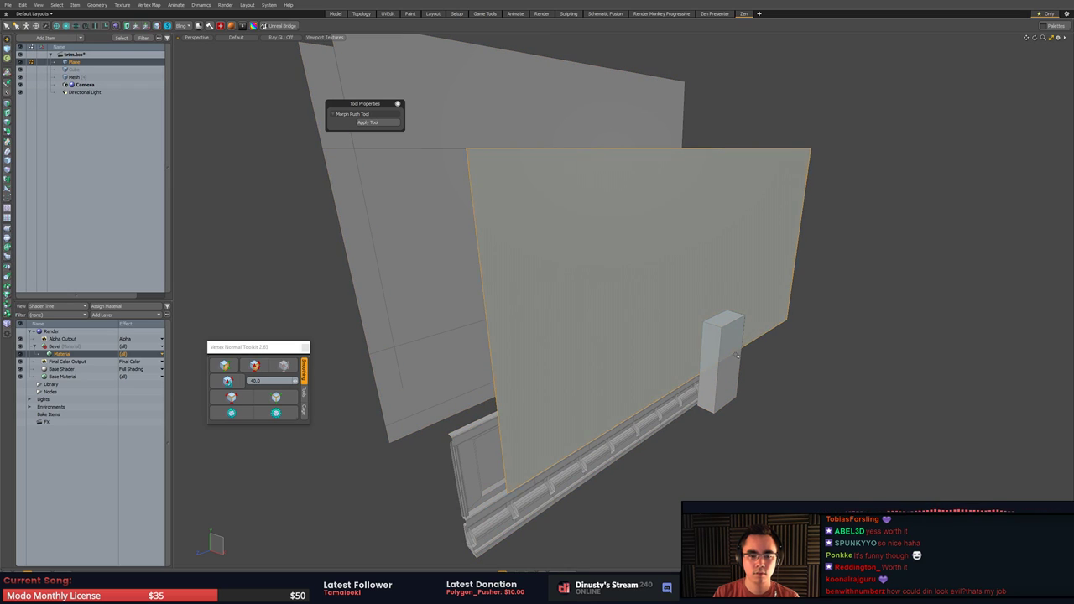
pyautogui.press('5')
pyautogui.click(719, 348)
pyautogui.keyDown('shift'); pyautogui.click(703, 300); pyautogui.keyUp('shift')
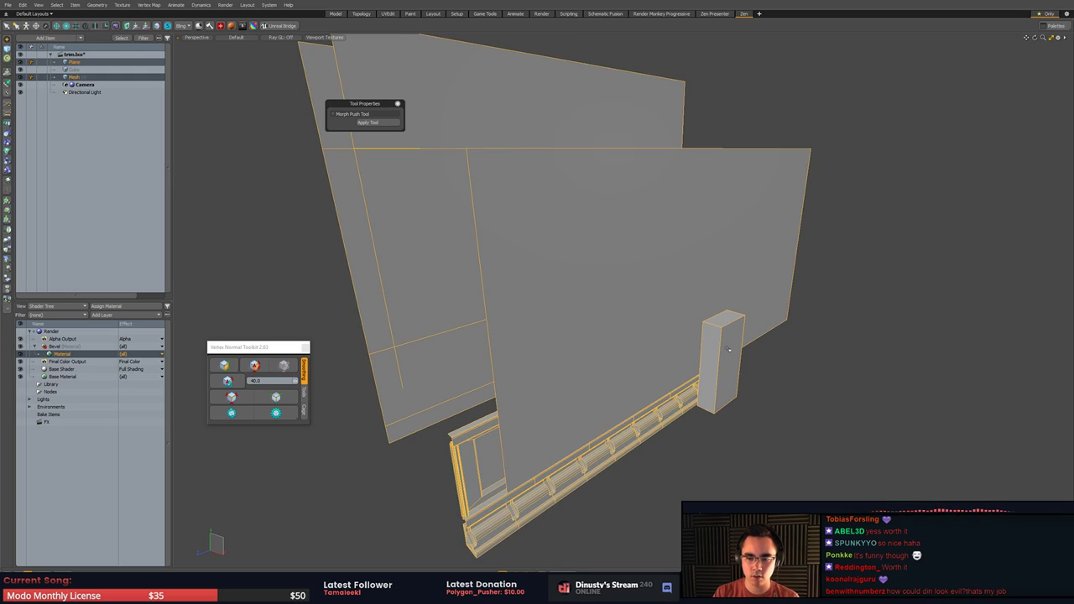
pyautogui.press('3')
pyautogui.hotkey('ctrl', 'x')
pyautogui.press('n')
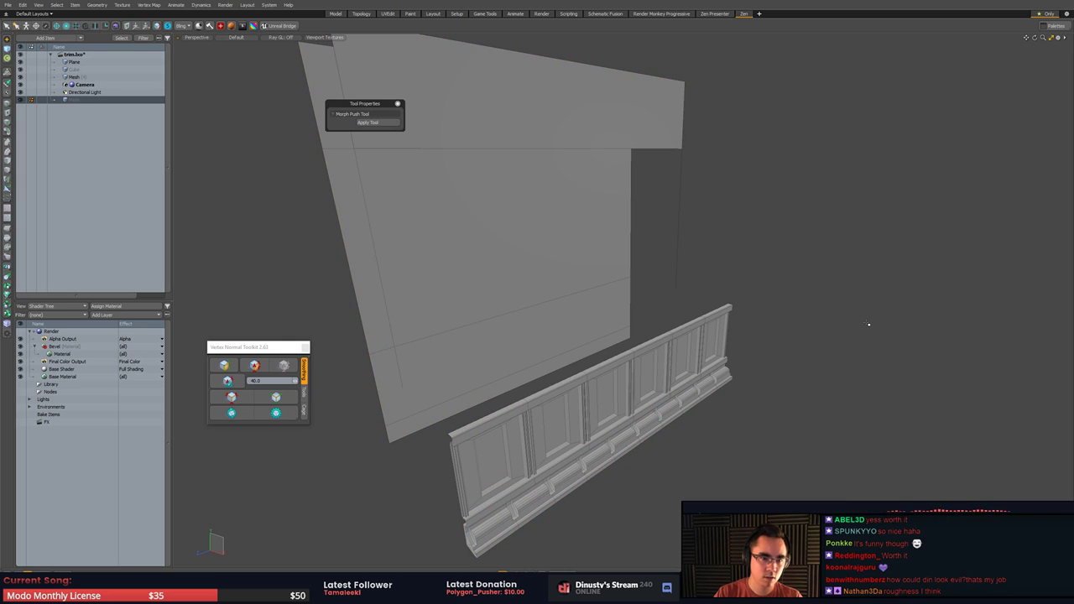
pyautogui.hotkey('ctrl', 'v')
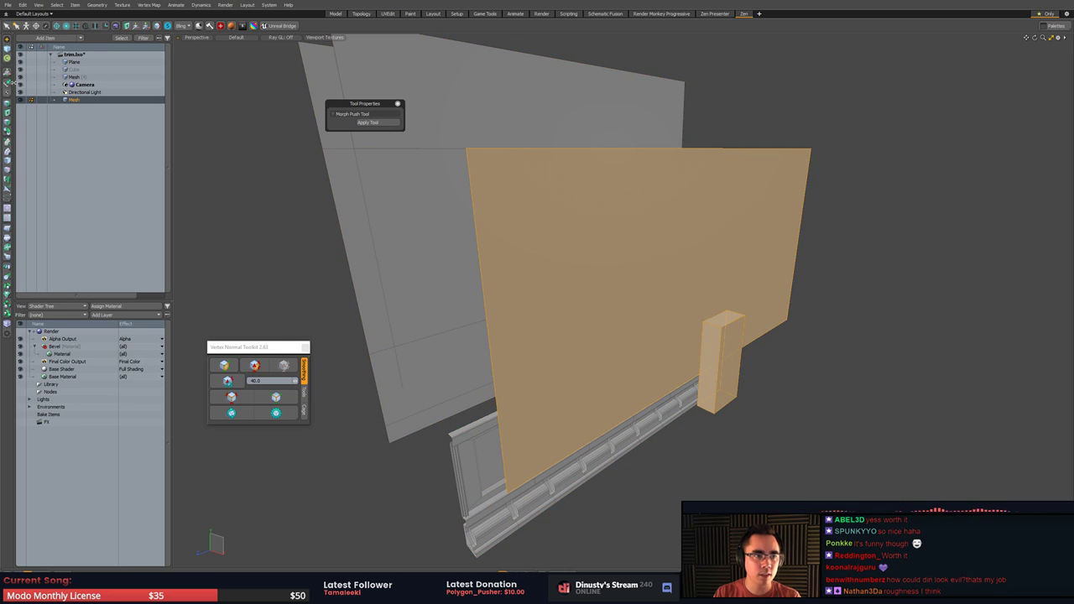
# - Hide the Plane, Cube and original panelling meshes, and clear the selection on the pasted geometry
pyautogui.click(20, 77)
pyautogui.click(22, 63)
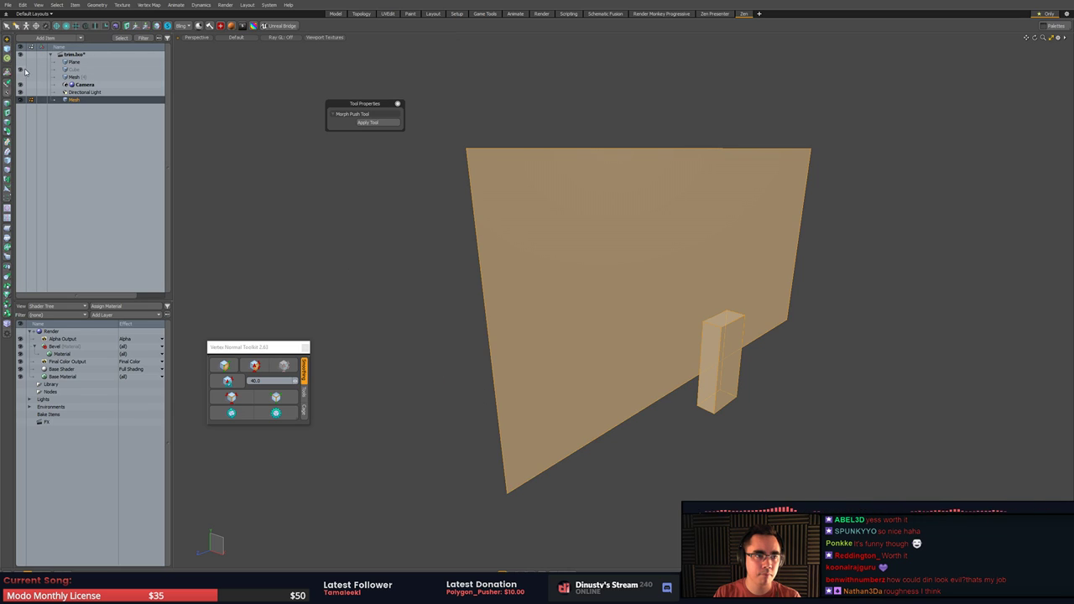
pyautogui.click(21, 70)
pyautogui.keyDown('alt'); pyautogui.moveTo(541, 197); pyautogui.dragTo(637, 204); pyautogui.keyUp('alt')
pyautogui.click(813, 199)
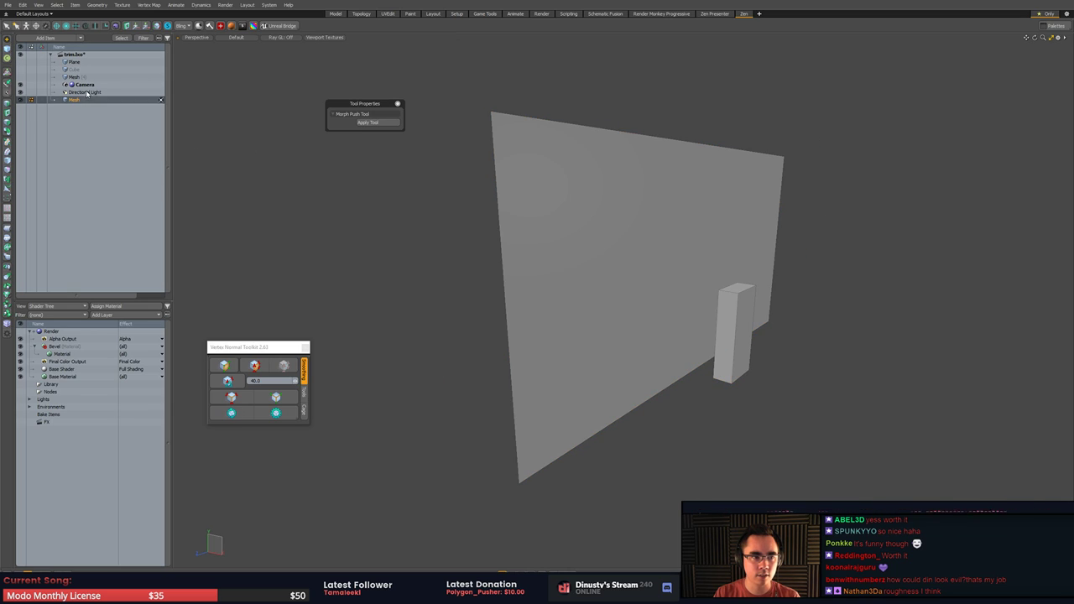
# - Duplicate the box within the same mesh and place the copy higher up and further along the wall polygon
pyautogui.doubleClick(745, 310)
pyautogui.keyDown('alt'); pyautogui.moveTo(765, 324); pyautogui.dragTo(588, 324); pyautogui.keyUp('alt')
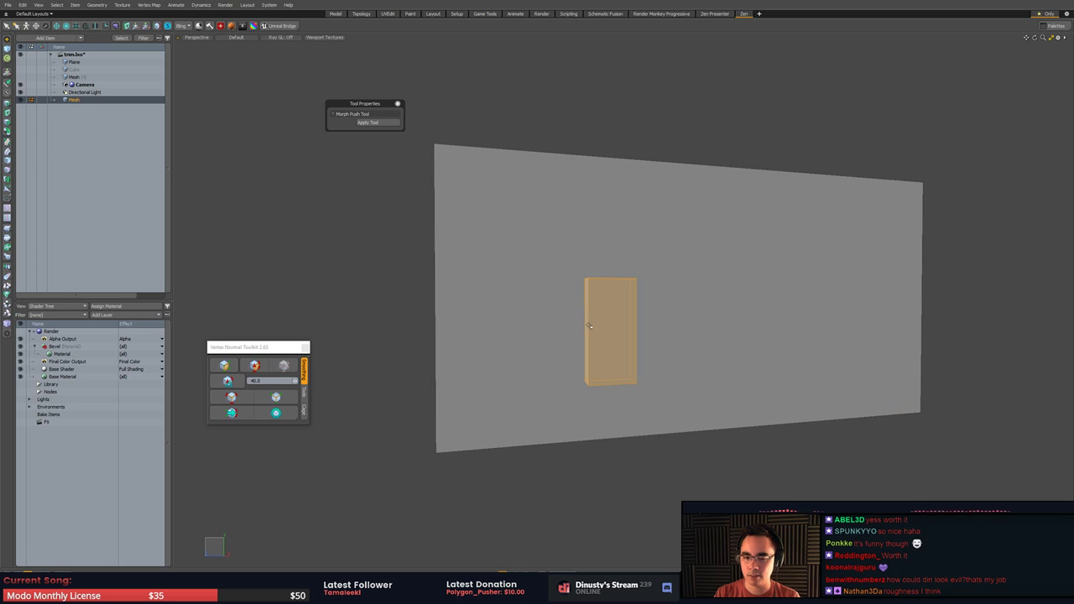
pyautogui.press('w')
pyautogui.moveTo(676, 310)
pyautogui.keyDown('alt'); pyautogui.mouseDown()
pyautogui.moveTo(659, 350)
pyautogui.moveTo(666, 328)
pyautogui.mouseUp(); pyautogui.keyUp('alt')
pyautogui.press('q')
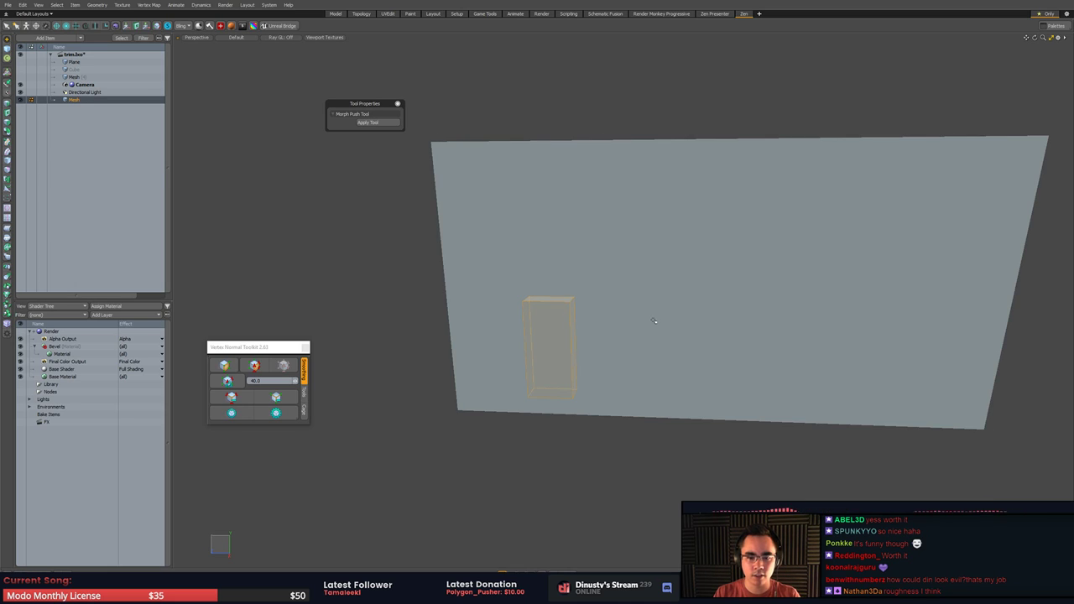
pyautogui.hotkey('ctrl', 'c')
pyautogui.hotkey('ctrl', 'v')
pyautogui.press('w')
pyautogui.moveTo(527, 332); pyautogui.dragTo(672, 249)
pyautogui.press('q')
pyautogui.keyDown('alt'); pyautogui.moveTo(518, 390); pyautogui.dragTo(625, 337); pyautogui.keyUp('alt')
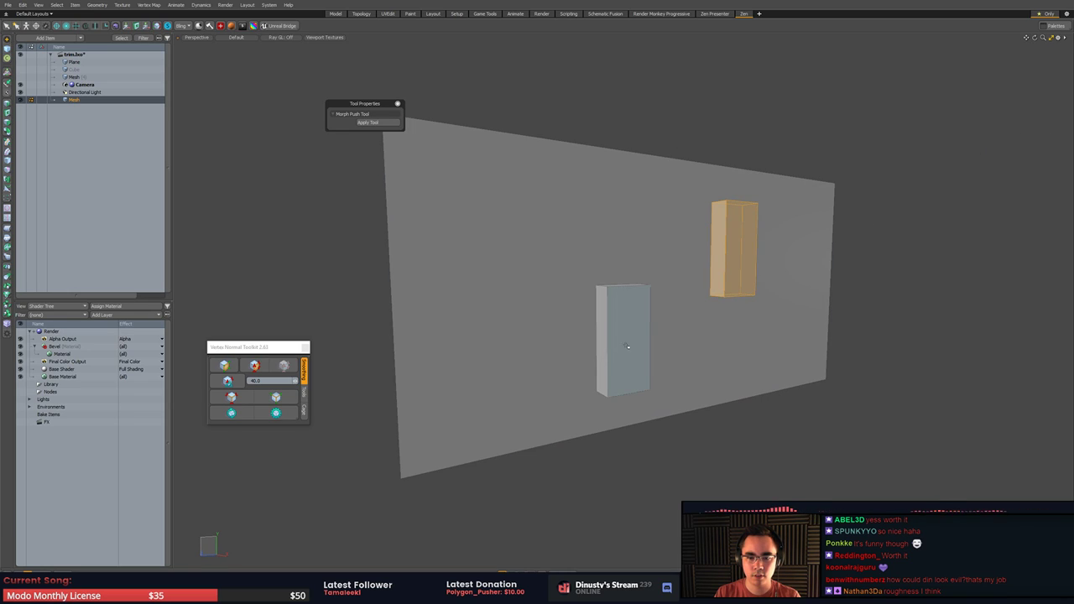
# - Remove the lower box from the wall mesh and paste it into its own new mesh item
pyautogui.click(628, 338)
pyautogui.press('Delete')
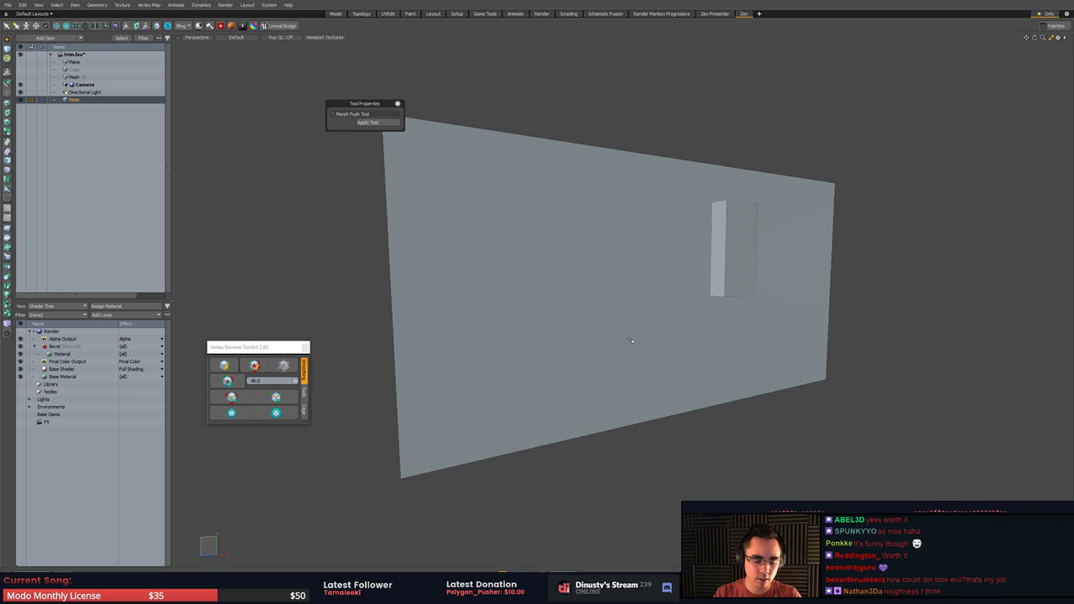
pyautogui.press('n')
pyautogui.hotkey('ctrl', 'v')
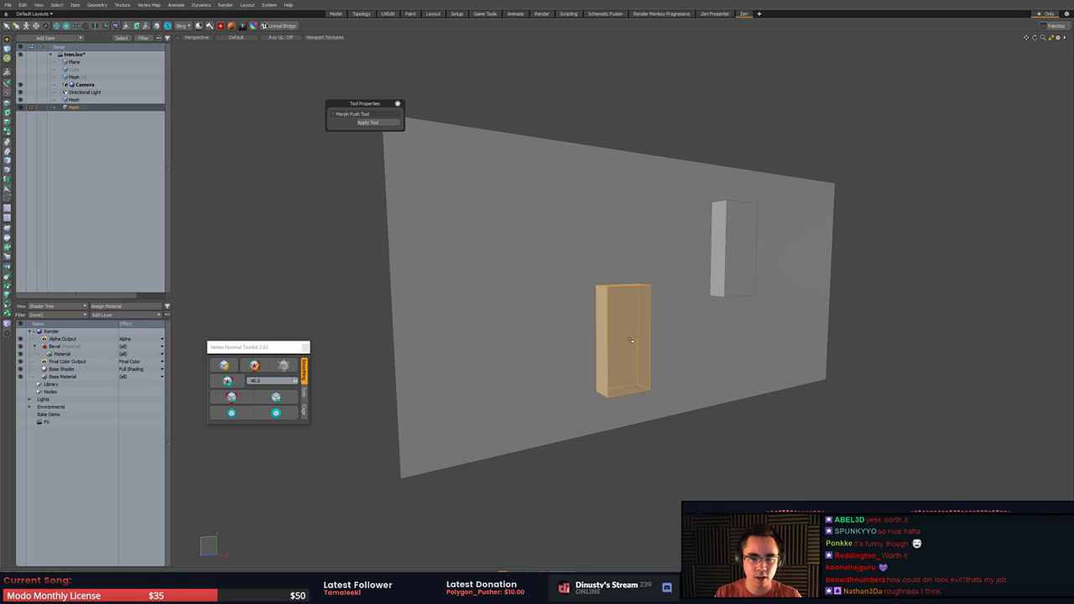
# - Compare item selection on the separate lower box and on the upper box that shares the wall's mesh
pyautogui.keyDown('alt'); pyautogui.moveTo(630, 342); pyautogui.dragTo(596, 360); pyautogui.keyUp('alt')
pyautogui.click(698, 261)
pyautogui.press('5')
pyautogui.click(698, 261)
pyautogui.click(583, 363)
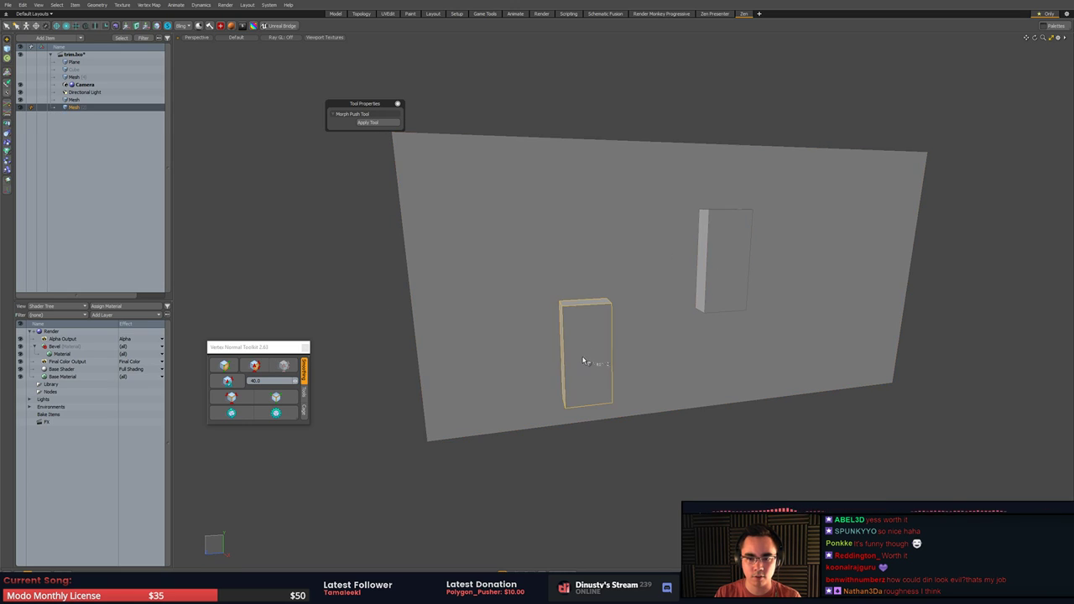
pyautogui.click(709, 284)
pyautogui.click(585, 339)
pyautogui.click(728, 294)
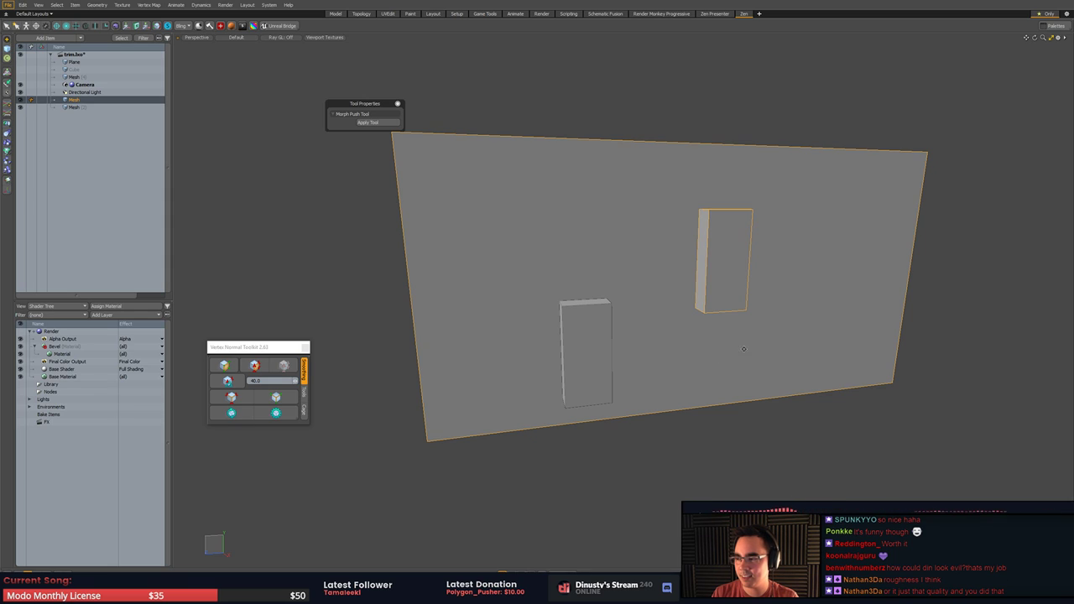
pyautogui.keyDown('alt'); pyautogui.keyDown('shift'); pyautogui.moveTo(792, 334); pyautogui.dragTo(741, 248); pyautogui.keyUp('shift'); pyautogui.keyUp('alt')
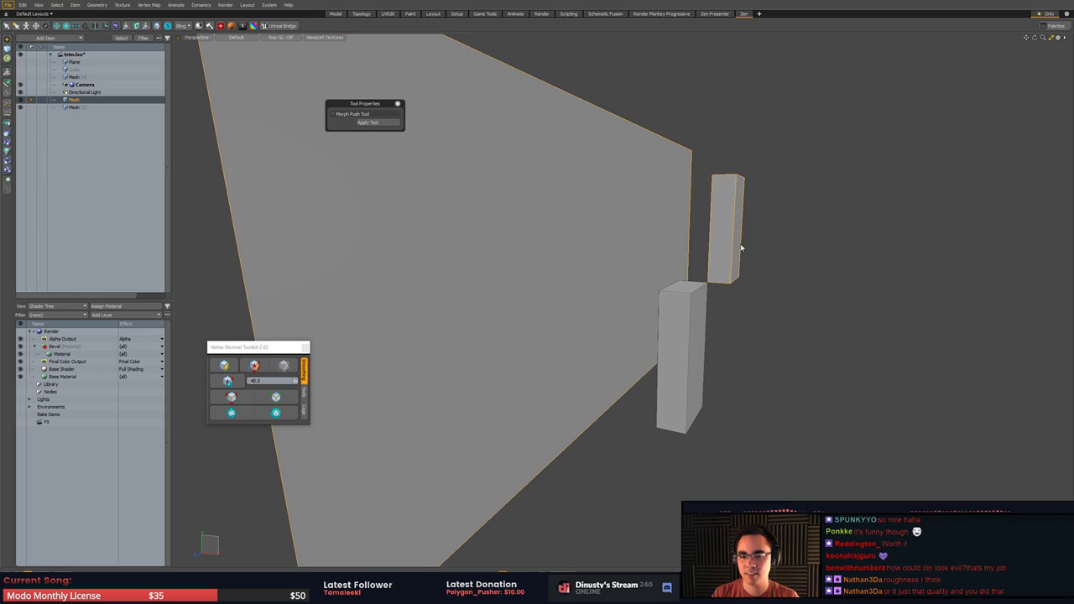
# - Cut the upper box copy out of the wall mesh
pyautogui.press('3')
pyautogui.doubleClick(718, 253)
pyautogui.hotkey('ctrl', 'x')
# - Make the remaining box's mesh item active, frame it and select all of the box's polygons
pyautogui.press('5')
pyautogui.click(686, 337)
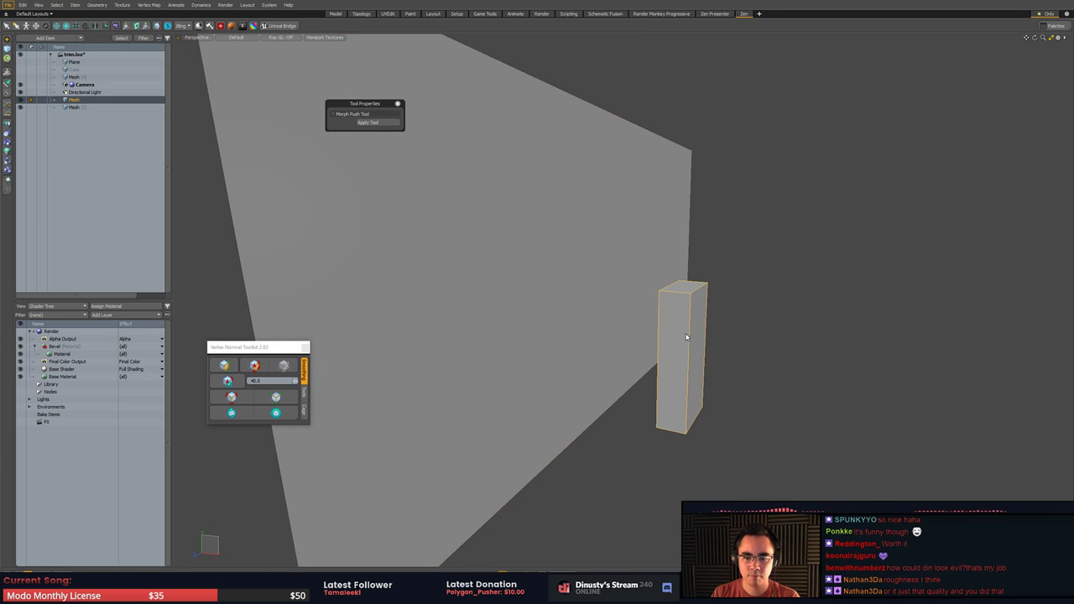
pyautogui.press('3')
pyautogui.press('5')
pyautogui.hotkey('shift', 'a')
pyautogui.press('3')
pyautogui.doubleClick(641, 307)
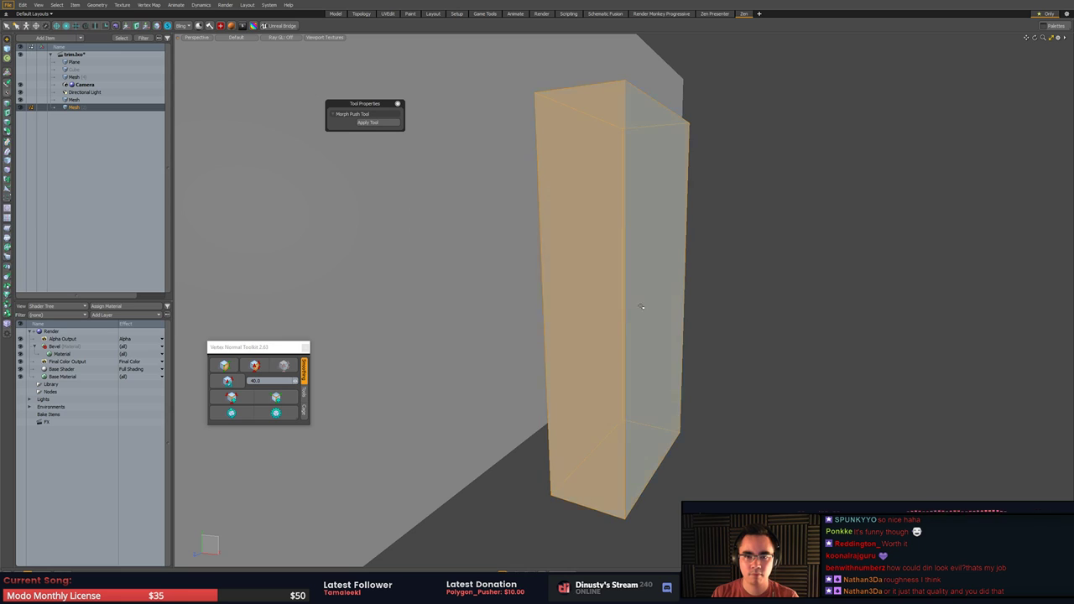
pyautogui.keyDown('alt'); pyautogui.moveTo(641, 307); pyautogui.dragTo(504, 364); pyautogui.keyUp('alt')
pyautogui.keyDown('alt'); pyautogui.keyDown('shift'); pyautogui.moveTo(503, 365); pyautogui.dragTo(501, 339); pyautogui.keyUp('shift'); pyautogui.keyUp('alt')
pyautogui.keyDown('ctrl'); pyautogui.keyDown('alt'); pyautogui.moveTo(501, 339); pyautogui.dragTo(563, 387); pyautogui.keyUp('alt'); pyautogui.keyUp('ctrl')
pyautogui.press('r')
pyautogui.press('q')
pyautogui.click(623, 376)
pyautogui.click(604, 385)
pyautogui.press('w')
pyautogui.keyDown('alt'); pyautogui.moveTo(563, 388); pyautogui.dragTo(683, 383); pyautogui.keyUp('alt')
pyautogui.press('q')
# - Loop Slice the box vertically through its middle with a count of 1
pyautogui.press('2')
pyautogui.hotkey('alt', 'c')
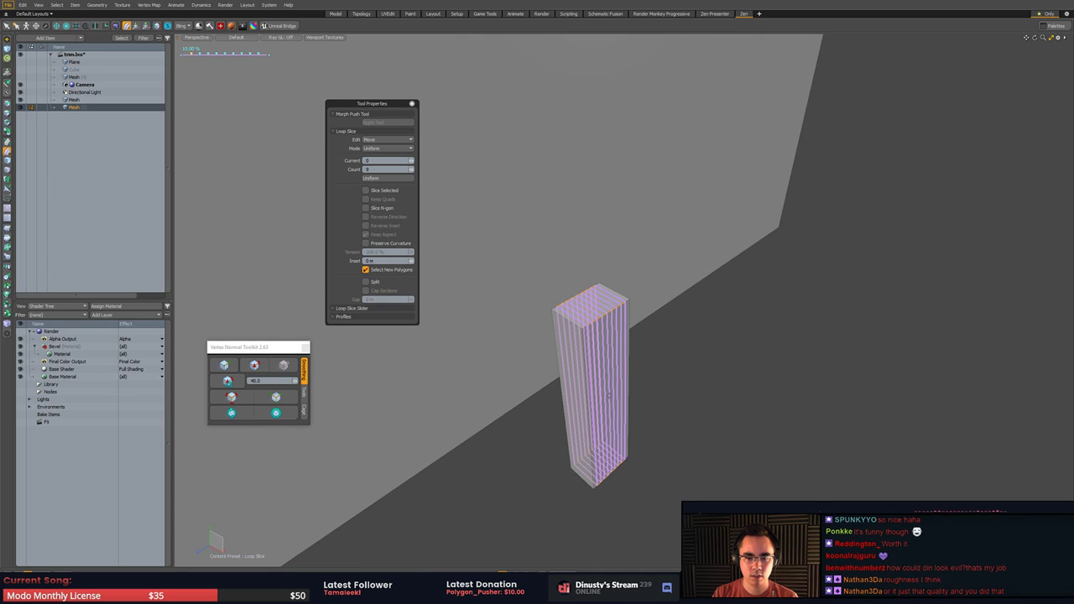
pyautogui.moveTo(415, 170); pyautogui.dragTo(416, 189)
pyautogui.keyDown('alt'); pyautogui.moveTo(710, 342); pyautogui.dragTo(638, 339); pyautogui.keyUp('alt')
pyautogui.press('space')
pyautogui.click(605, 339)
pyautogui.press('2')
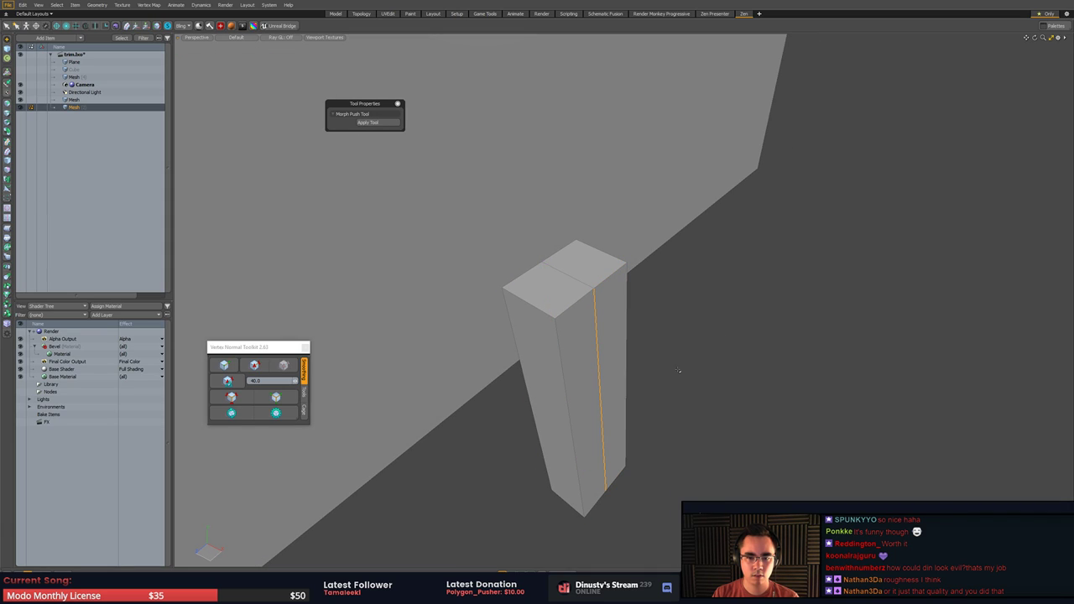
pyautogui.press('b')
pyautogui.moveTo(721, 360); pyautogui.dragTo(738, 360)
pyautogui.hotkey('ctrl', 'z')
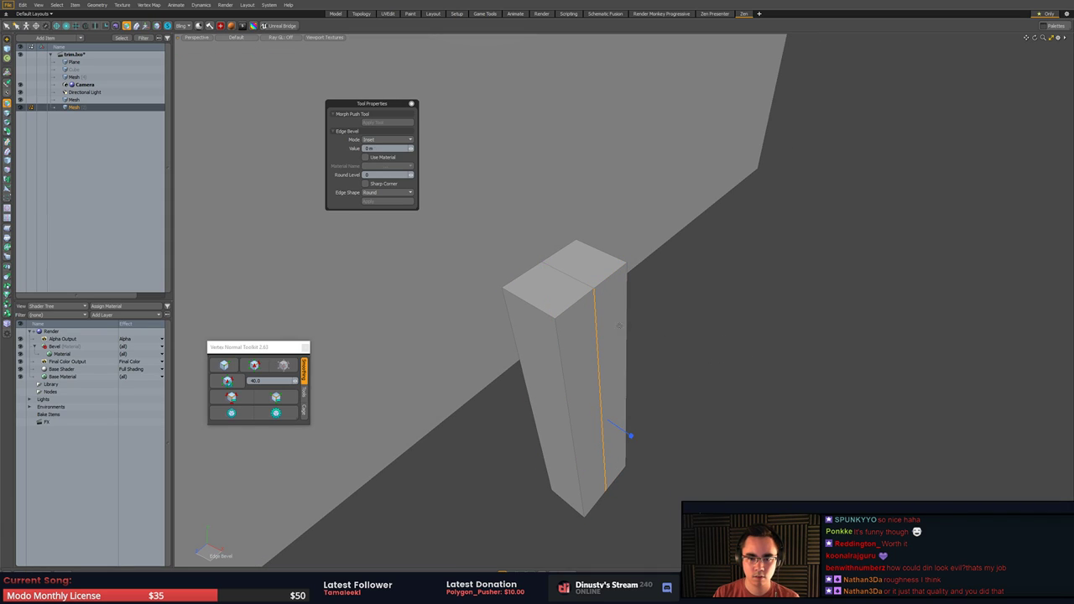
pyautogui.hotkey('ctrl', 'z')
# - Bevel the box's middle edge loop into a narrow strip and select the strip's front polygon
pyautogui.press('b')
pyautogui.moveTo(659, 314); pyautogui.dragTo(674, 315)
pyautogui.press('space')
pyautogui.press('3')
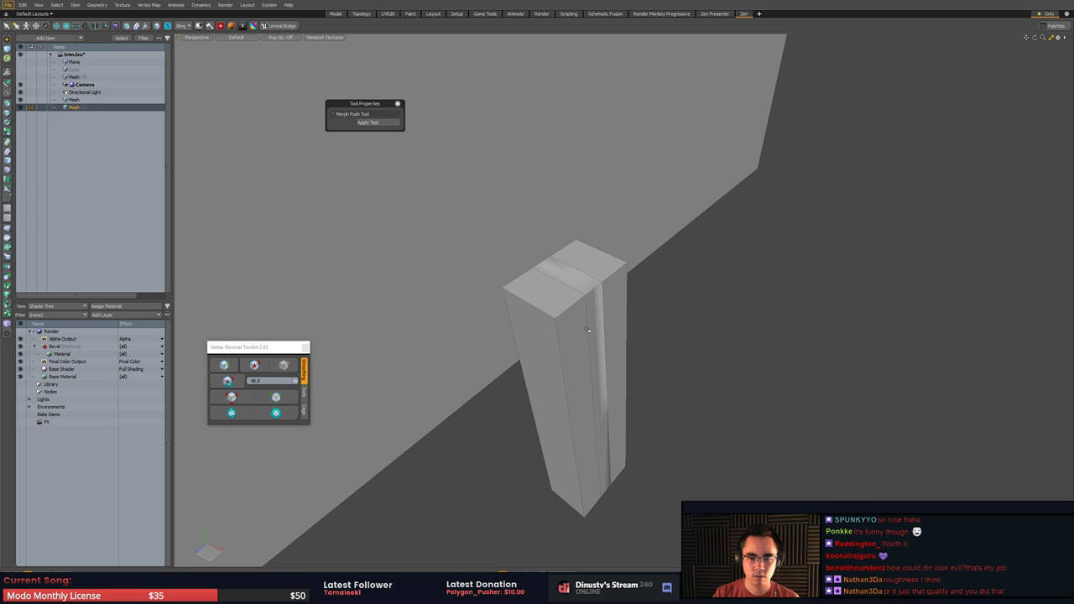
pyautogui.click(601, 330)
pyautogui.keyDown('ctrl'); pyautogui.keyDown('alt'); pyautogui.moveTo(661, 374); pyautogui.dragTo(636, 417); pyautogui.keyUp('alt'); pyautogui.keyUp('ctrl')
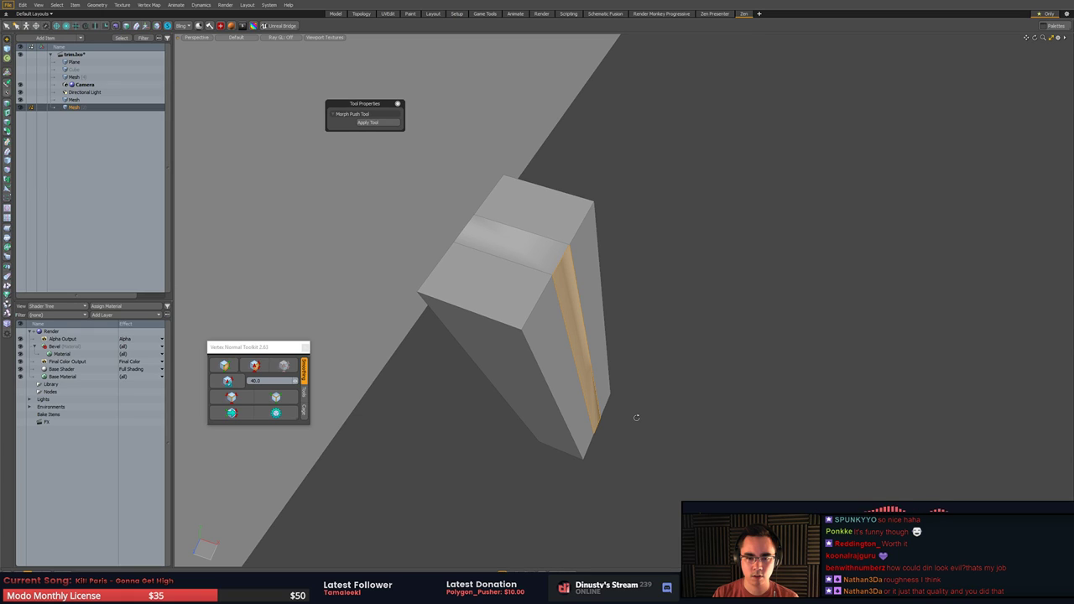
# - Try a single Loop Slice through the centre of the narrow bevelled strip
pyautogui.press('2')
pyautogui.click(562, 259)
pyautogui.hotkey('alt', 'c')
pyautogui.click(561, 259)
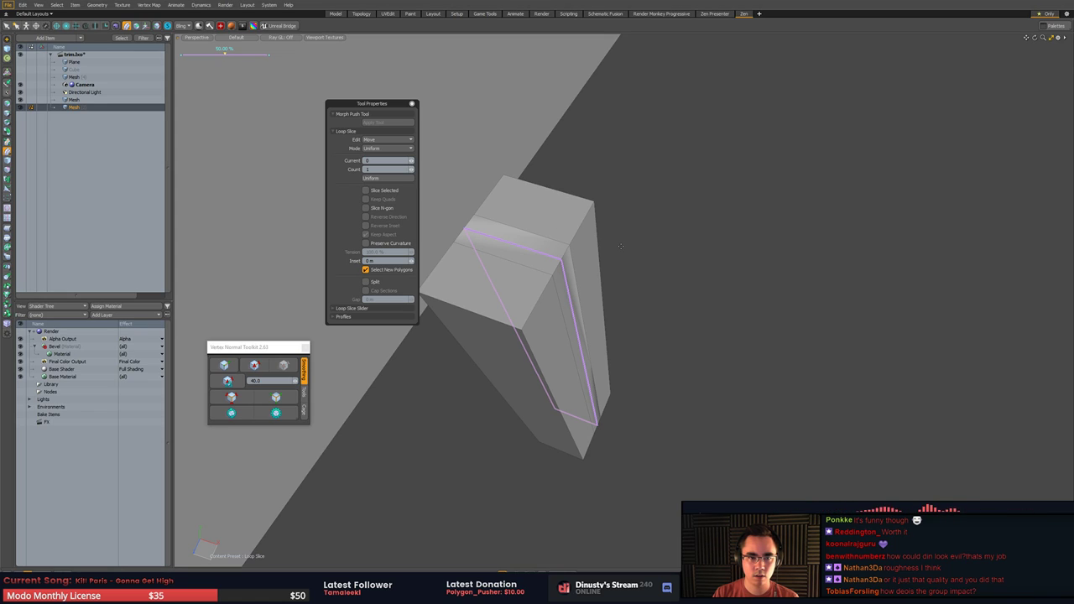
pyautogui.moveTo(620, 245); pyautogui.dragTo(662, 251, button='middle')
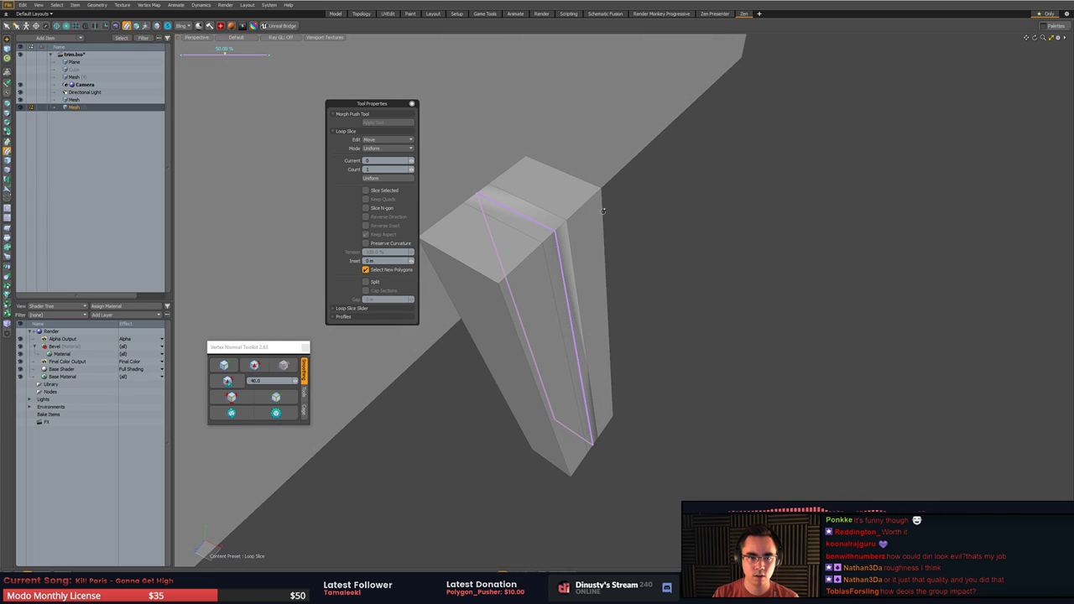
pyautogui.keyDown('alt'); pyautogui.moveTo(640, 206); pyautogui.dragTo(640, 227); pyautogui.keyUp('alt')
pyautogui.press('space')
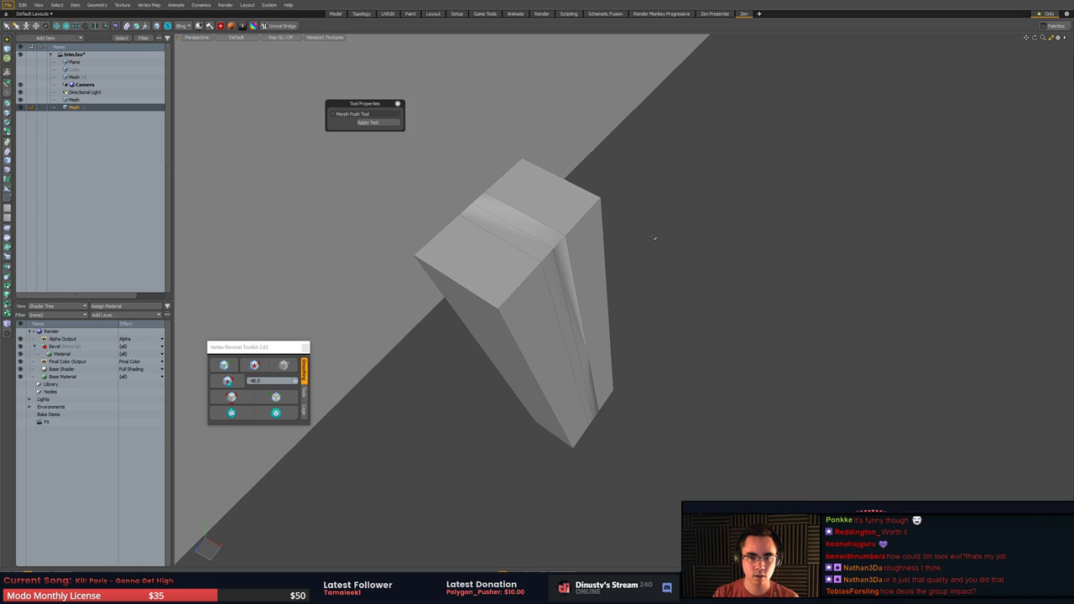
pyautogui.hotkey('ctrl', 'z')
pyautogui.hotkey('ctrl', 'z')
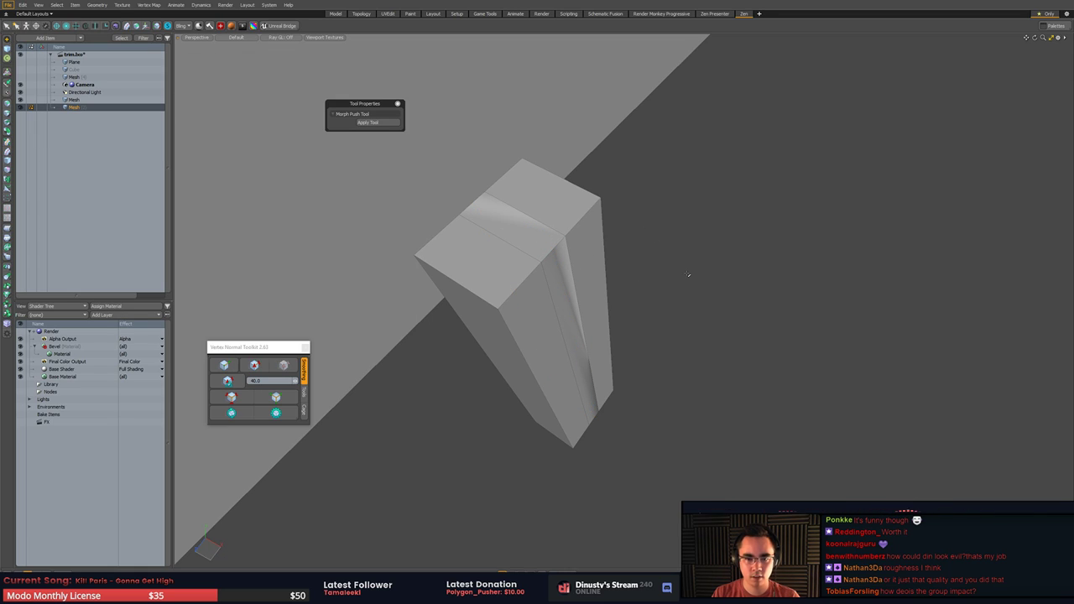
# - Loop Slice the bevelled strip with a count of 6 evenly spaced cuts
pyautogui.moveTo(677, 277); pyautogui.dragTo(577, 252, button='middle')
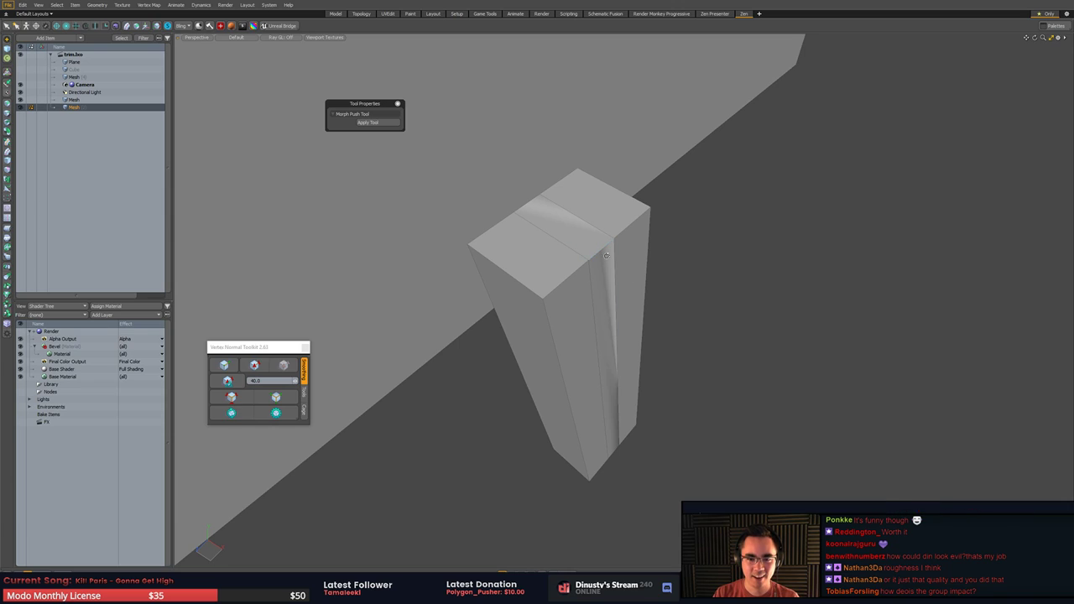
pyautogui.hotkey('alt', 'c')
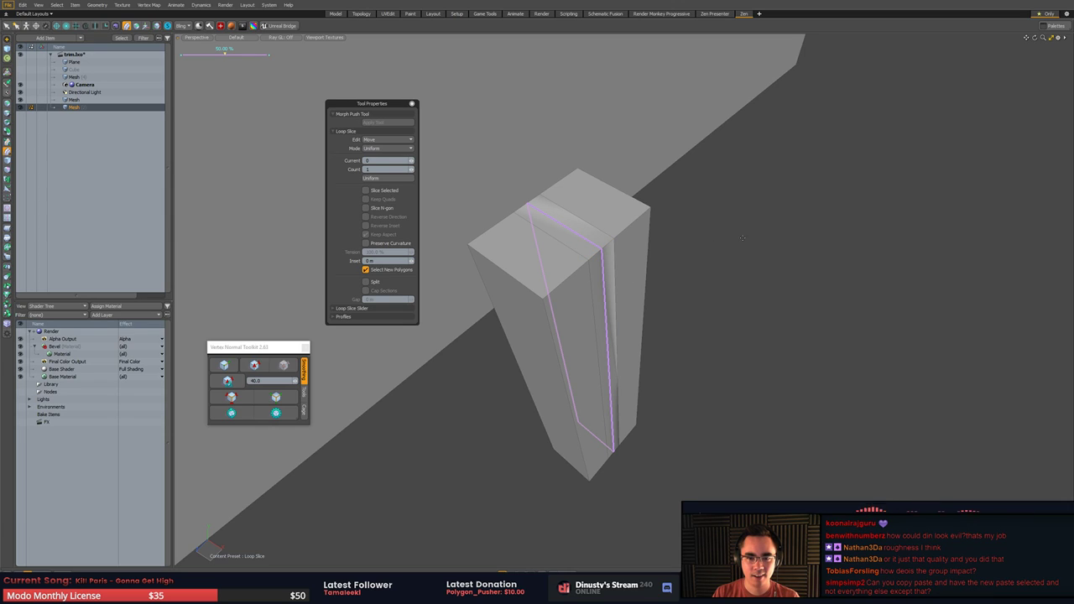
pyautogui.click(412, 170)
pyautogui.click(412, 170)
pyautogui.click(412, 170)
pyautogui.click(412, 170)
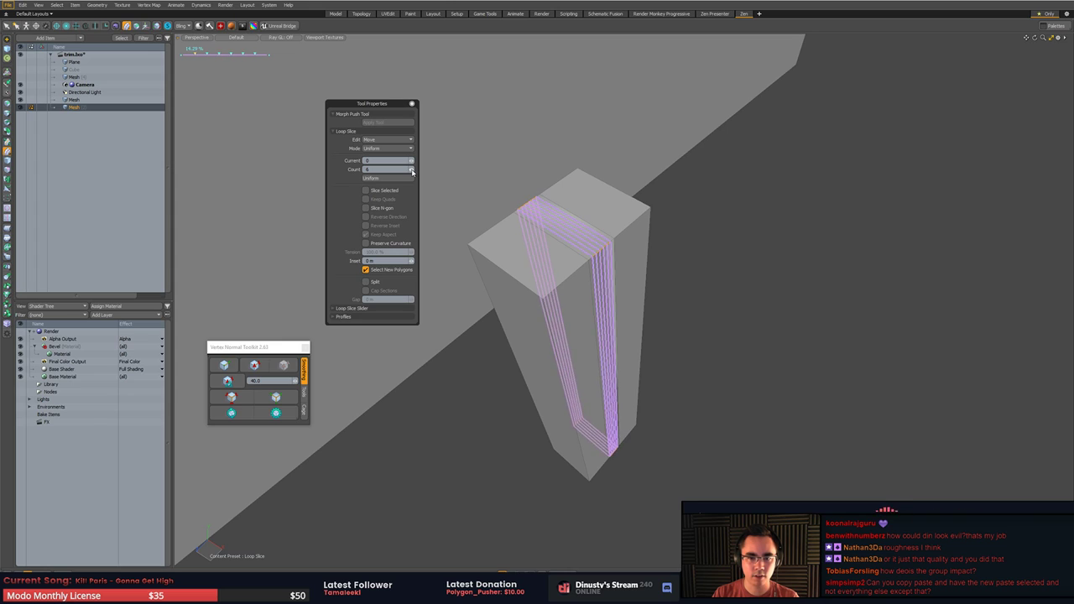
pyautogui.press('space')
# - Select the new slice edges around the strip and switch them to a vertex selection
pyautogui.keyDown('alt'); pyautogui.moveTo(650, 259); pyautogui.dragTo(586, 275); pyautogui.keyUp('alt')
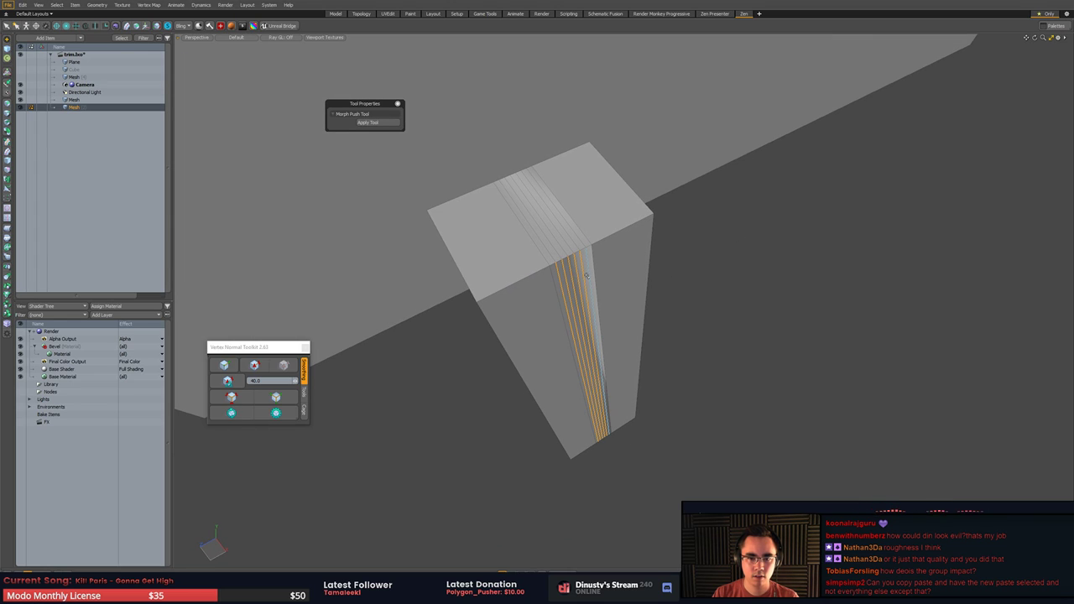
pyautogui.moveTo(540, 244); pyautogui.dragTo(571, 231)
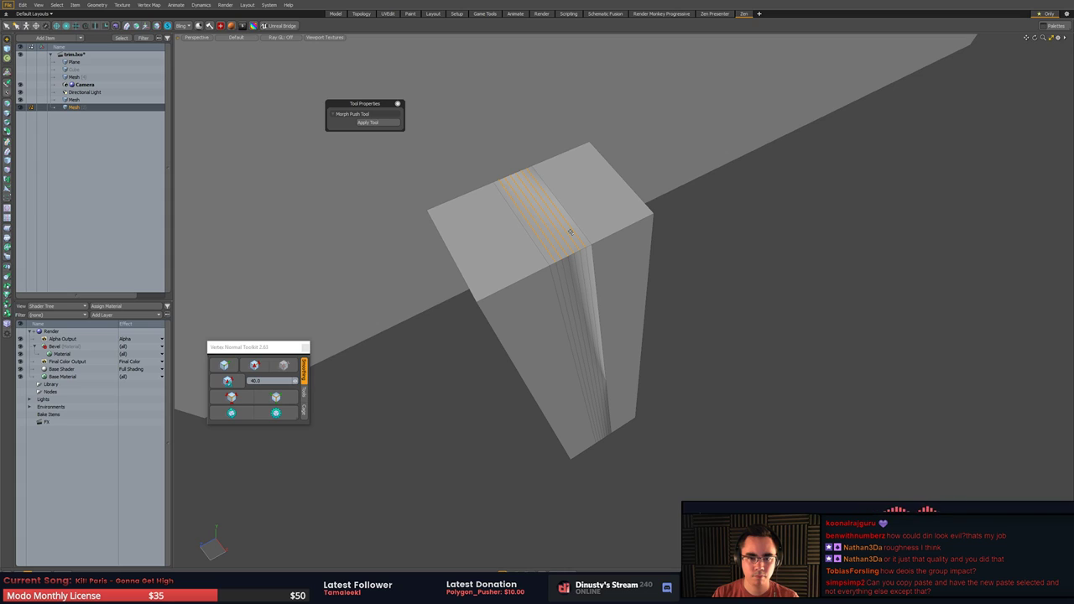
pyautogui.press('1')
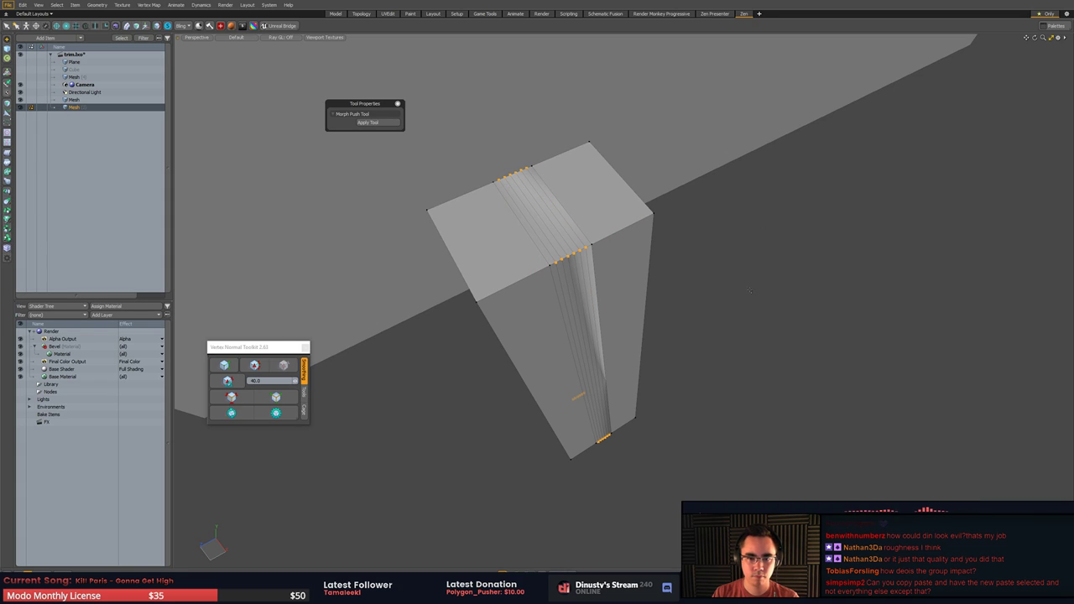
# - Try a modelling tool from the ETEREA Swiss Knife kit on the strip's selected vertices
pyautogui.click(233, 28)
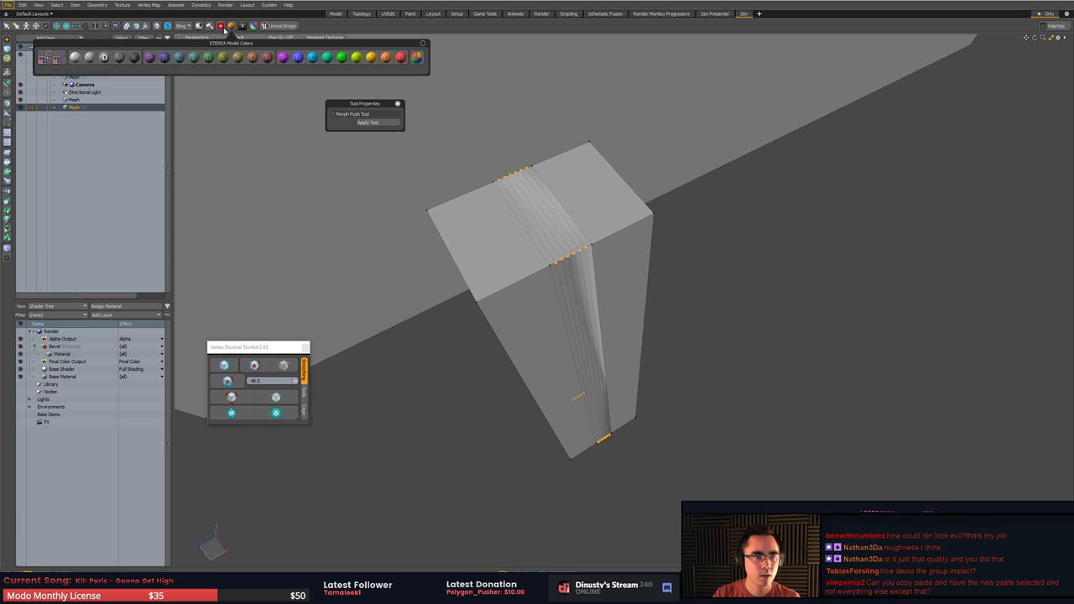
pyautogui.click(220, 26)
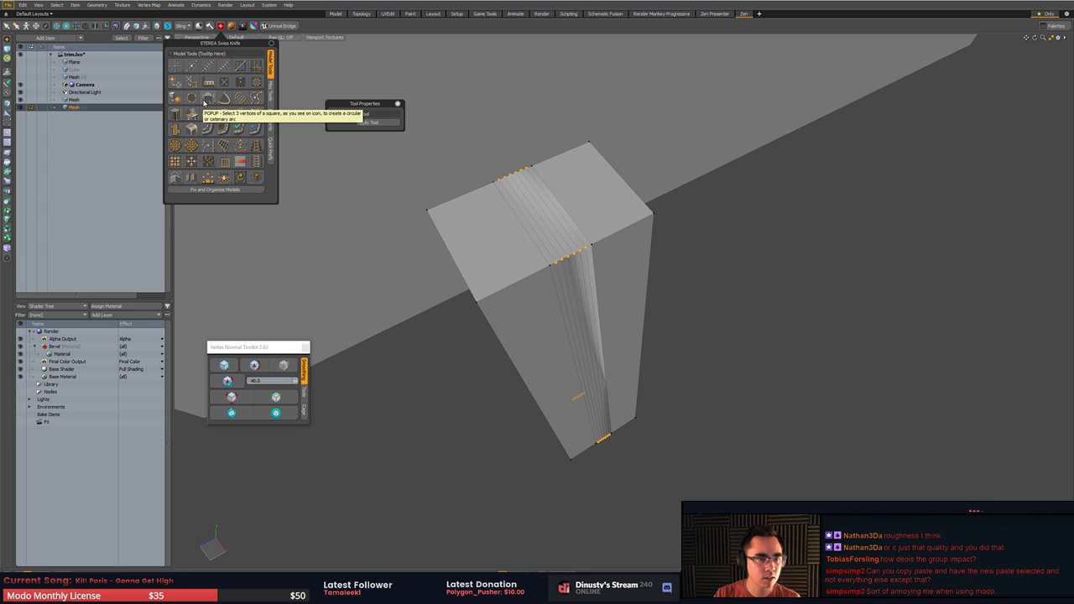
pyautogui.click(260, 81)
pyautogui.scroll(-8, 599, 184)
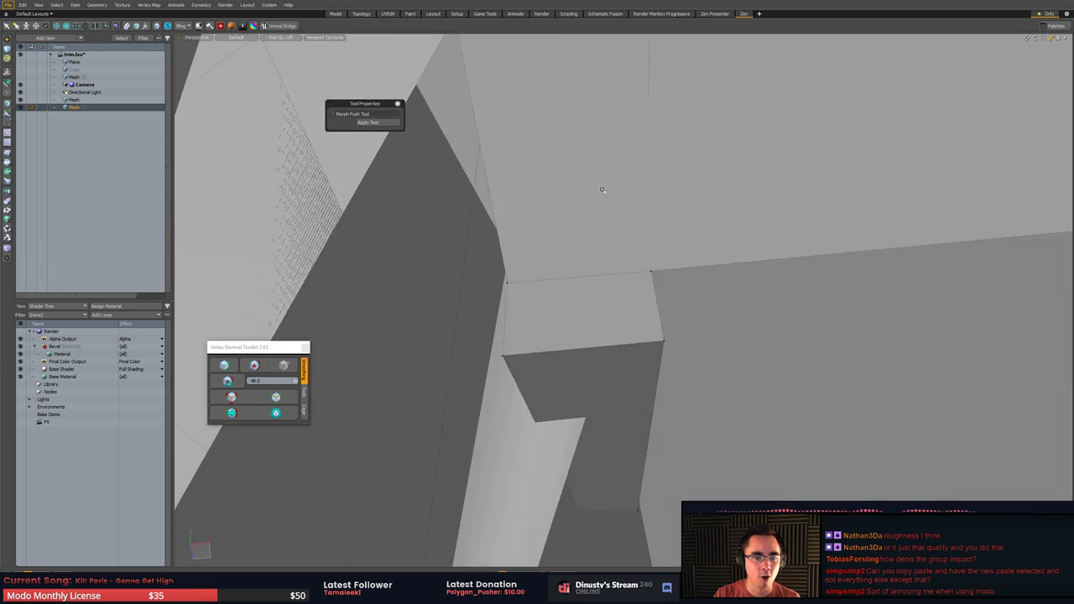
pyautogui.keyDown('alt'); pyautogui.moveTo(532, 197); pyautogui.dragTo(539, 201); pyautogui.keyUp('alt')
pyautogui.hotkey('ctrl', 'z')
# - Try a radial falloff of about 10.4 × 9.8 × 11.4 mm around the strip's selected vertices at the box's top edge
pyautogui.hotkey('shift', 'a')
pyautogui.moveTo(539, 244)
pyautogui.keyDown('alt'); pyautogui.mouseDown()
pyautogui.moveTo(547, 290)
pyautogui.moveTo(549, 266)
pyautogui.moveTo(564, 275)
pyautogui.moveTo(605, 239)
pyautogui.mouseUp(); pyautogui.keyUp('alt')
pyautogui.moveTo(585, 138)
pyautogui.keyDown('ctrl'); pyautogui.mouseDown(button='middle')
pyautogui.moveTo(523, 199)
pyautogui.moveTo(575, 198)
pyautogui.mouseUp(button='middle'); pyautogui.keyUp('ctrl')
pyautogui.moveTo(552, 332)
pyautogui.keyDown('ctrl'); pyautogui.mouseDown(button='middle')
pyautogui.moveTo(536, 421)
pyautogui.moveTo(621, 361)
pyautogui.mouseUp(button='middle'); pyautogui.keyUp('ctrl')
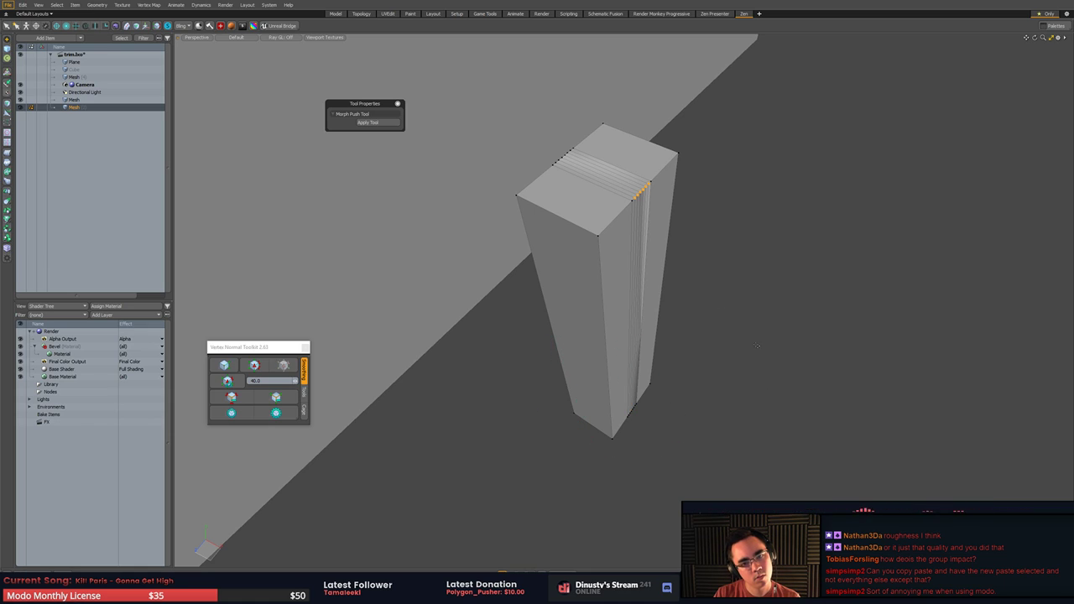
pyautogui.keyDown('alt'); pyautogui.moveTo(724, 338); pyautogui.dragTo(554, 348); pyautogui.keyUp('alt')
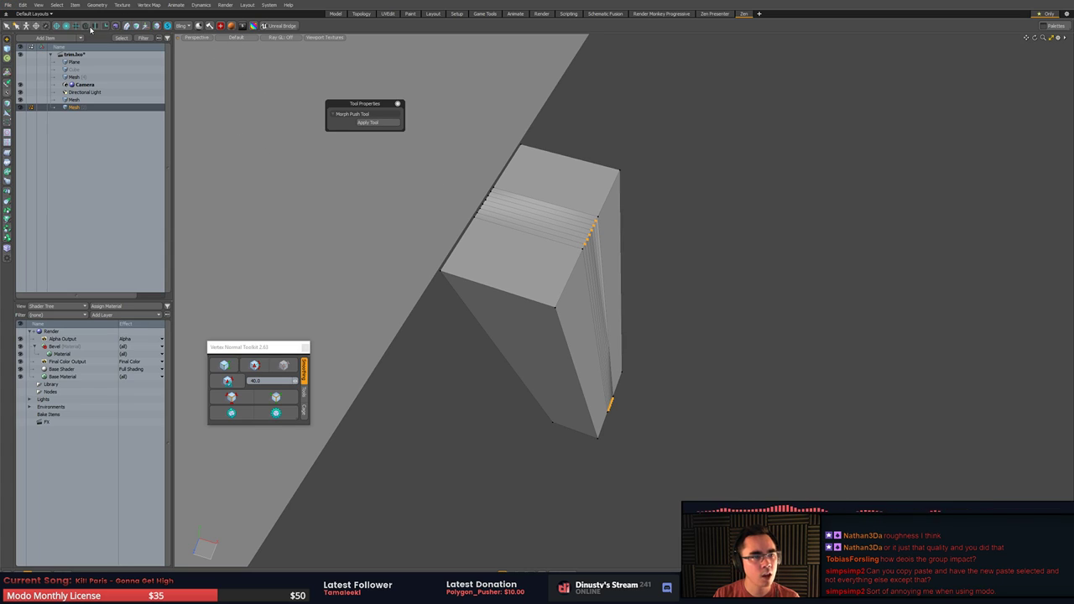
pyautogui.click(65, 27)
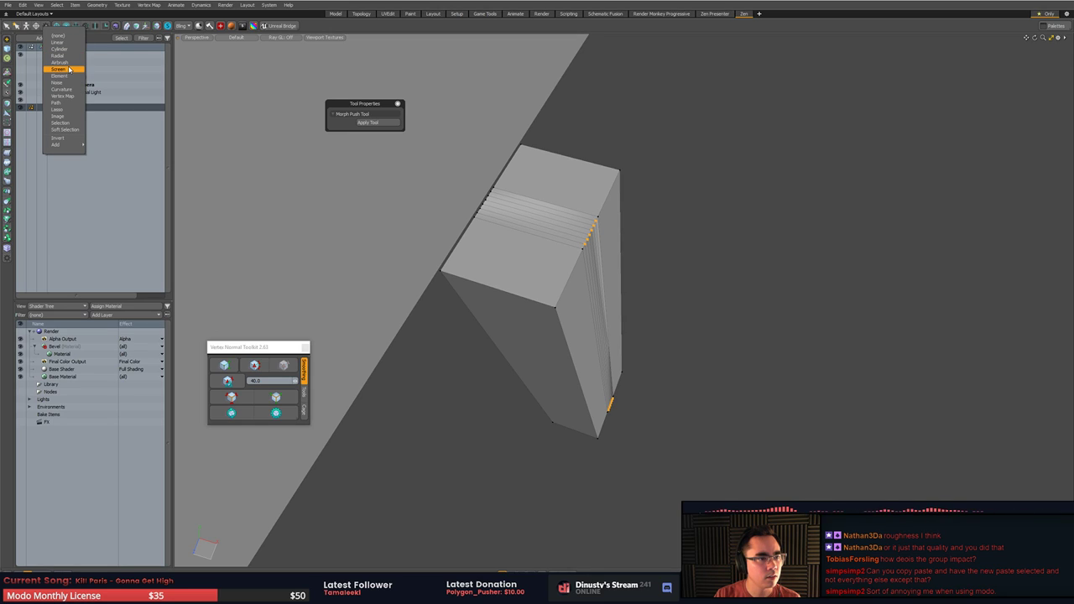
pyautogui.click(71, 56)
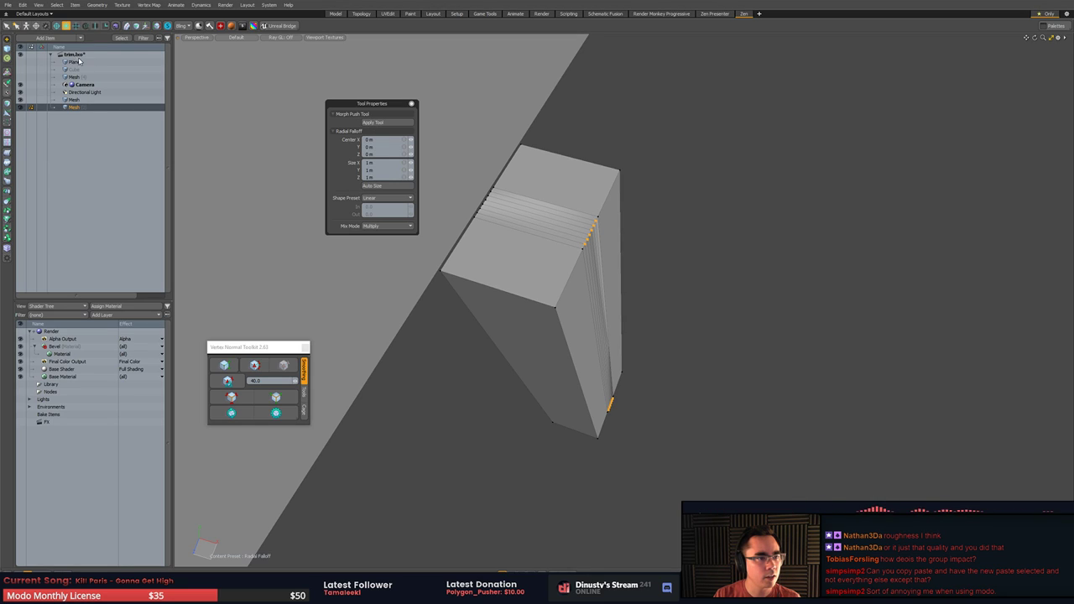
pyautogui.click(587, 225)
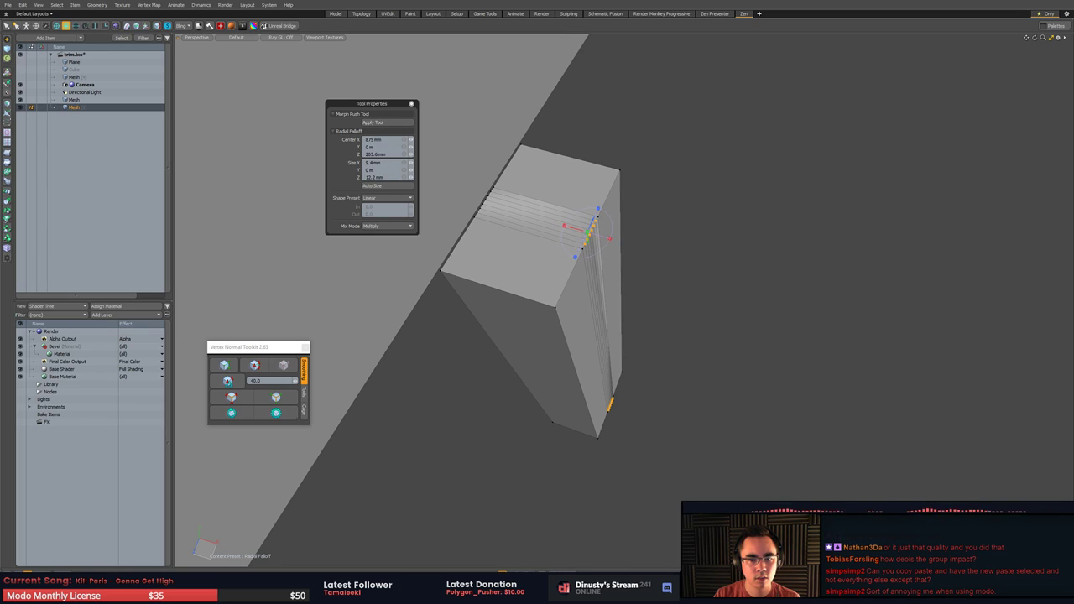
pyautogui.keyDown('alt'); pyautogui.moveTo(603, 244); pyautogui.dragTo(643, 312); pyautogui.keyUp('alt')
pyautogui.moveTo(547, 201); pyautogui.dragTo(594, 327)
# - Try the Move and Scale transforms on the strip's vertices within the radial falloff, and drop the tools and falloff
pyautogui.press('w')
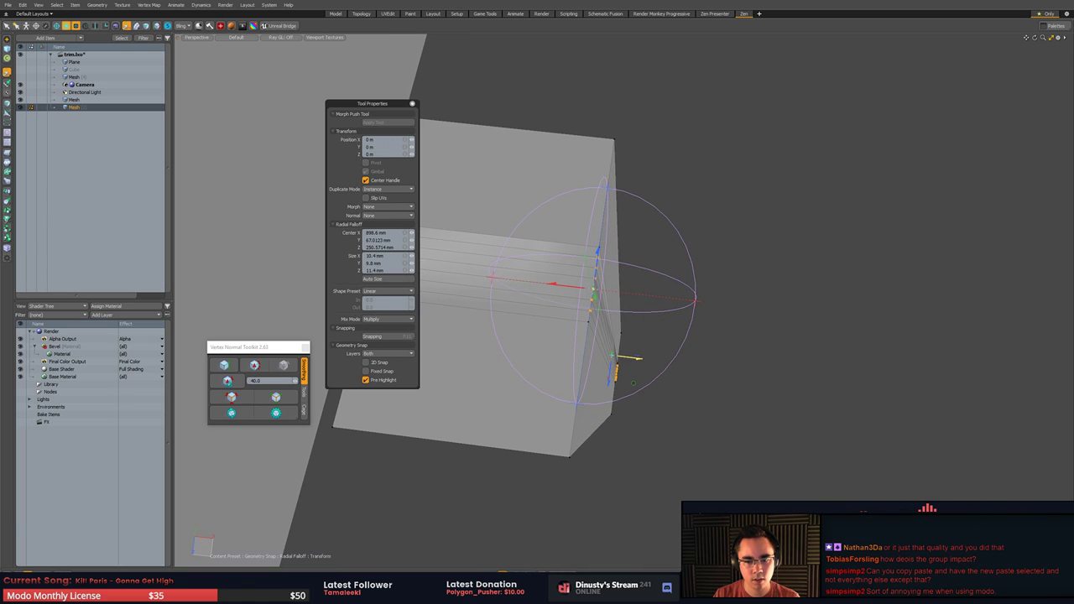
pyautogui.scroll(2, 631, 320)
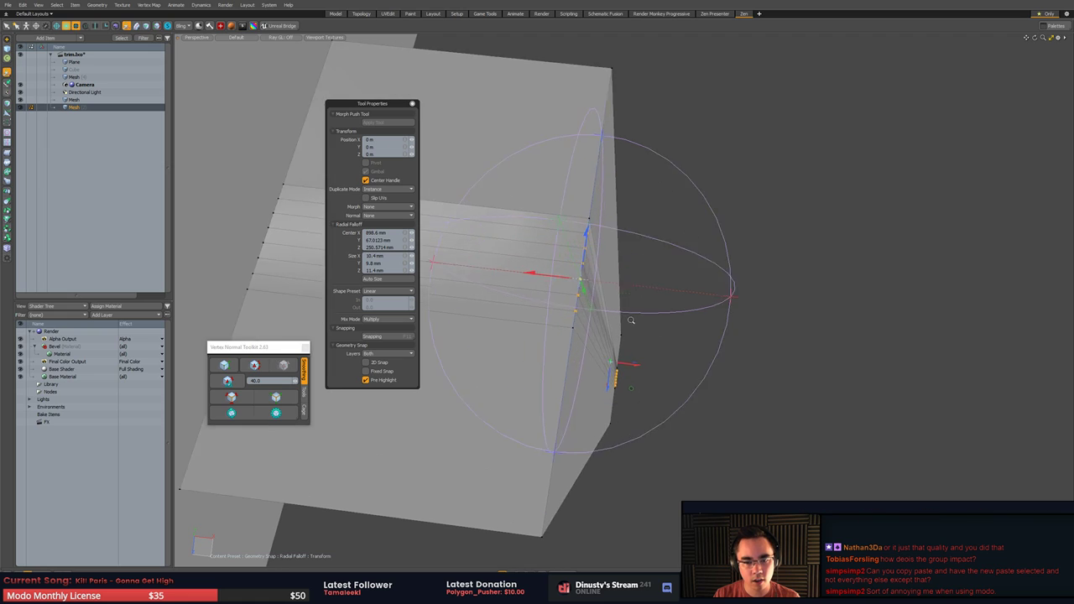
pyautogui.keyDown('alt'); pyautogui.moveTo(631, 320); pyautogui.dragTo(604, 195); pyautogui.keyUp('alt')
pyautogui.press('r')
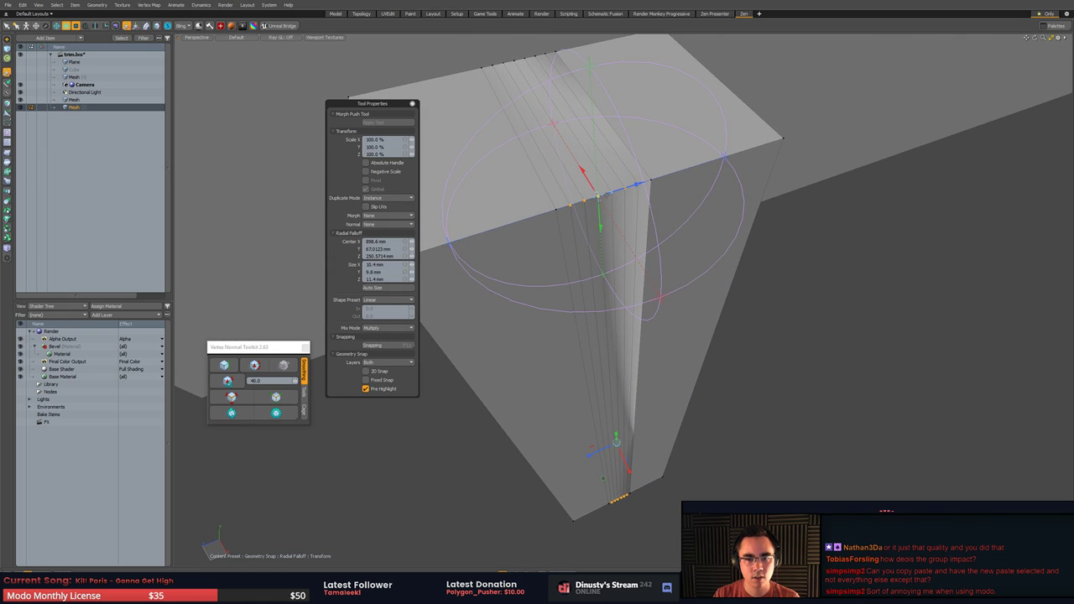
pyautogui.click(66, 27)
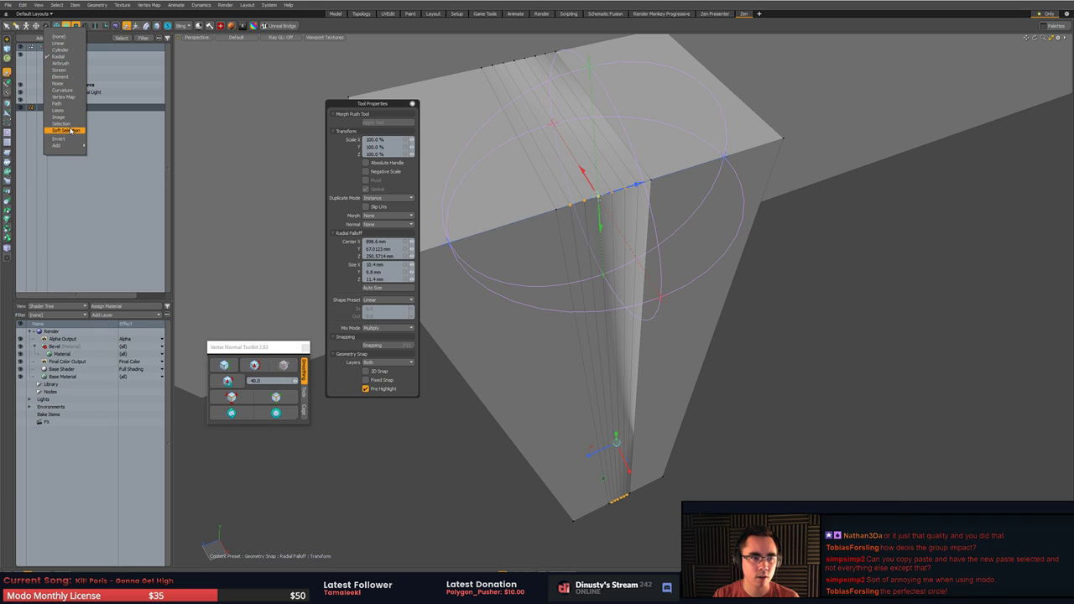
pyautogui.click(579, 168)
pyautogui.keyDown('alt'); pyautogui.moveTo(587, 168); pyautogui.dragTo(615, 190); pyautogui.keyUp('alt')
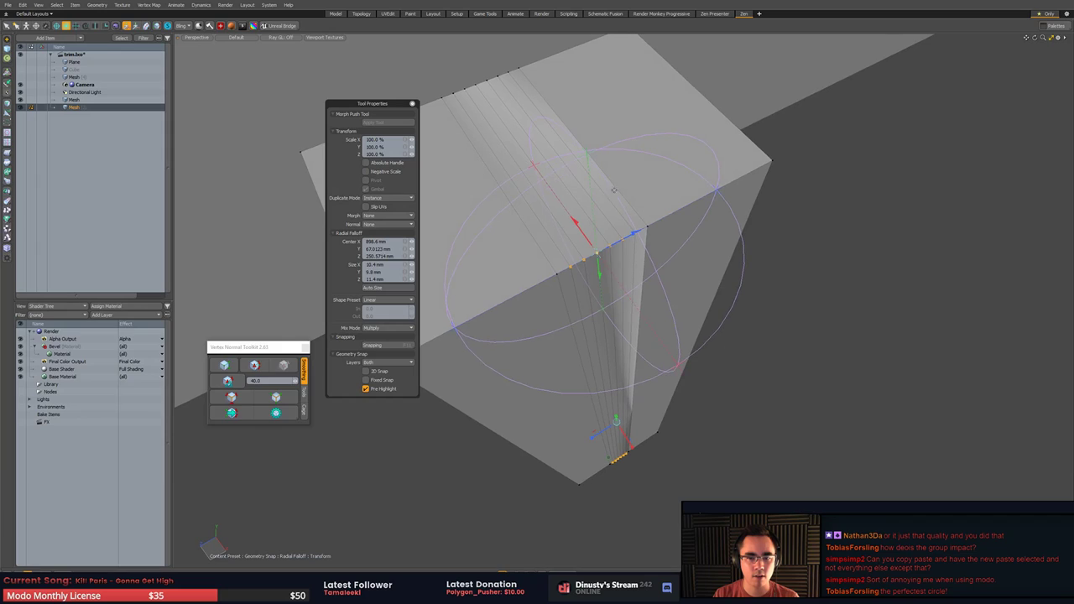
pyautogui.press('Escape')
pyautogui.press('Escape')
pyautogui.press('Escape')
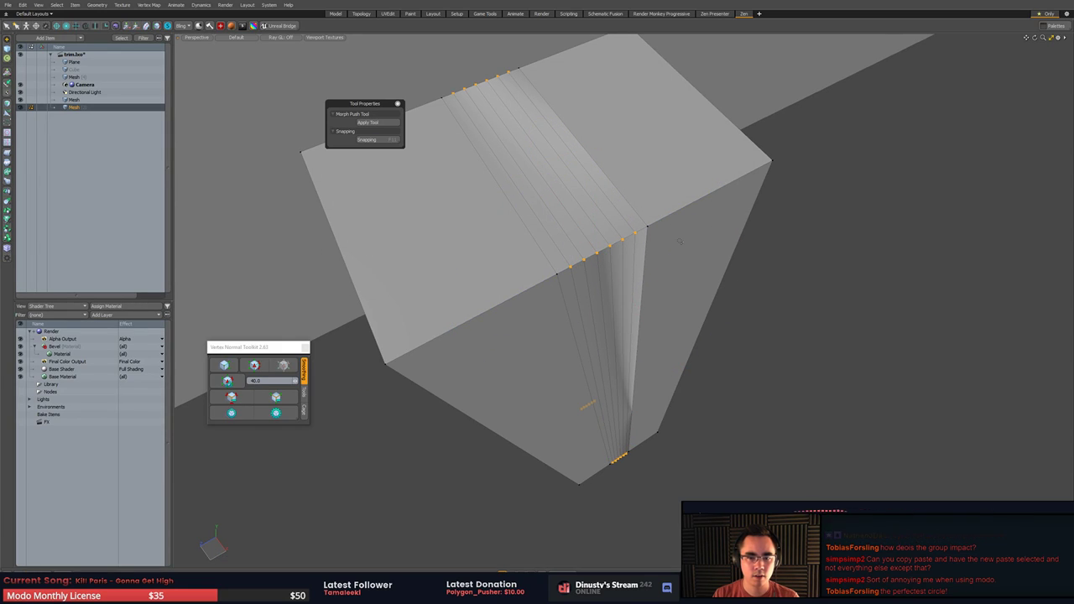
# - Undo the strip's loop slices back to the unsliced bevel with its short top edge selected
pyautogui.hotkey('ctrl', 'z')
pyautogui.hotkey('ctrl', 'z')
pyautogui.hotkey('ctrl', 'z')
pyautogui.hotkey('ctrl', 'z')
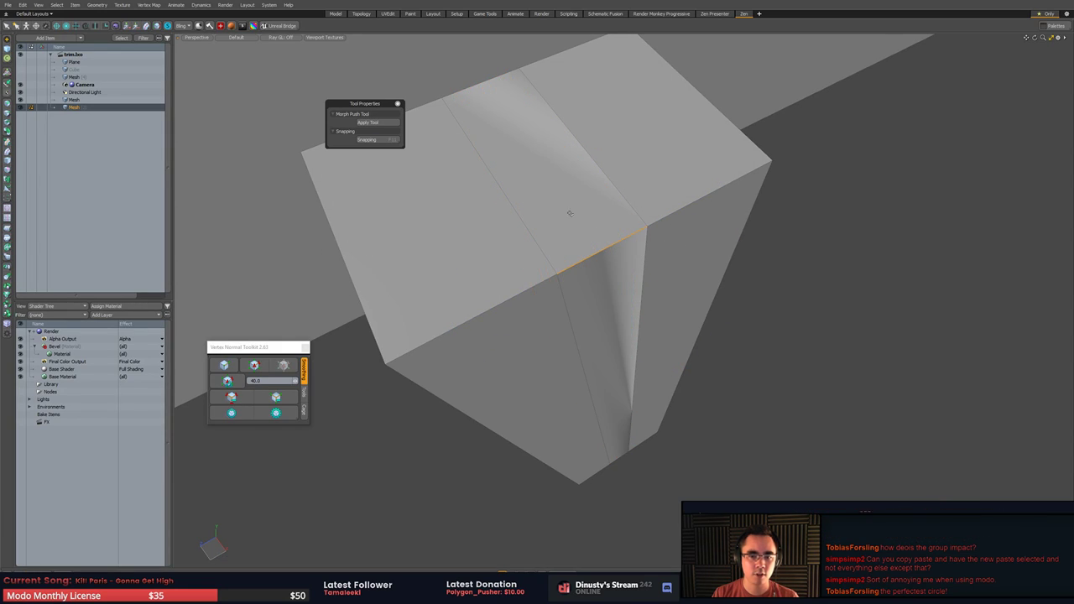
pyautogui.click(67, 28)
pyautogui.click(38, 26)
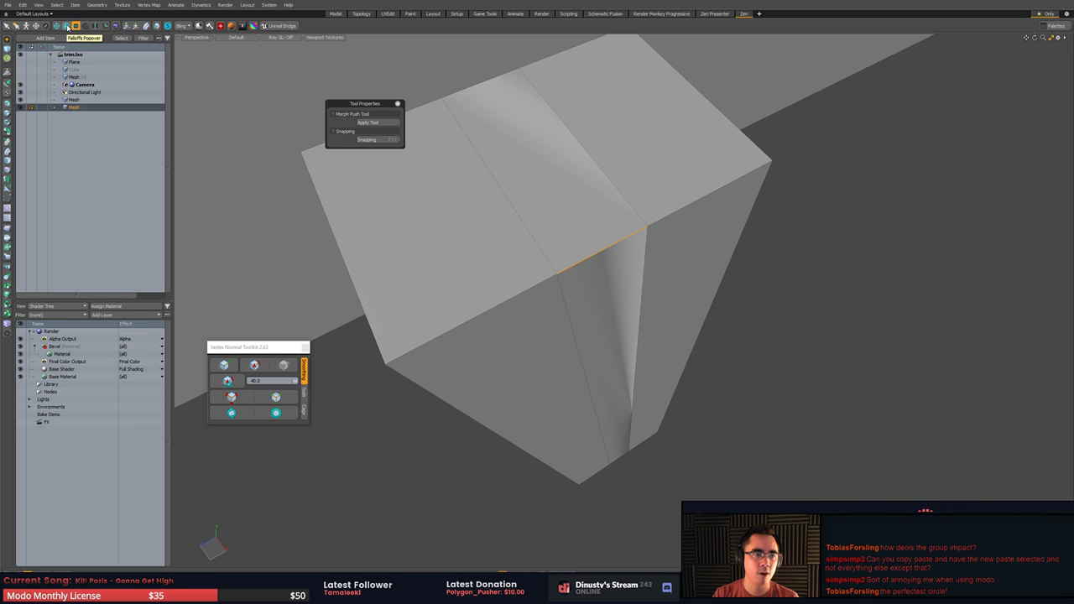
# - Loop Slice the bevelled strip with a count of 7 evenly spaced cuts and clear the resulting selection
pyautogui.keyDown('alt'); pyautogui.moveTo(537, 252); pyautogui.dragTo(487, 202); pyautogui.keyUp('alt')
pyautogui.hotkey('alt', 'c')
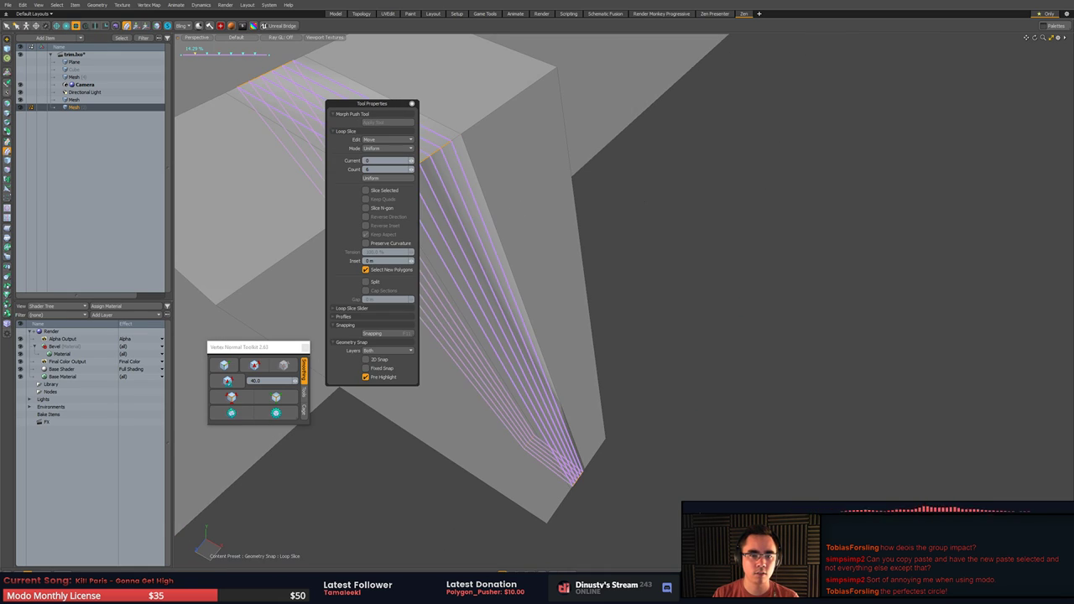
pyautogui.click(413, 170)
pyautogui.press('q')
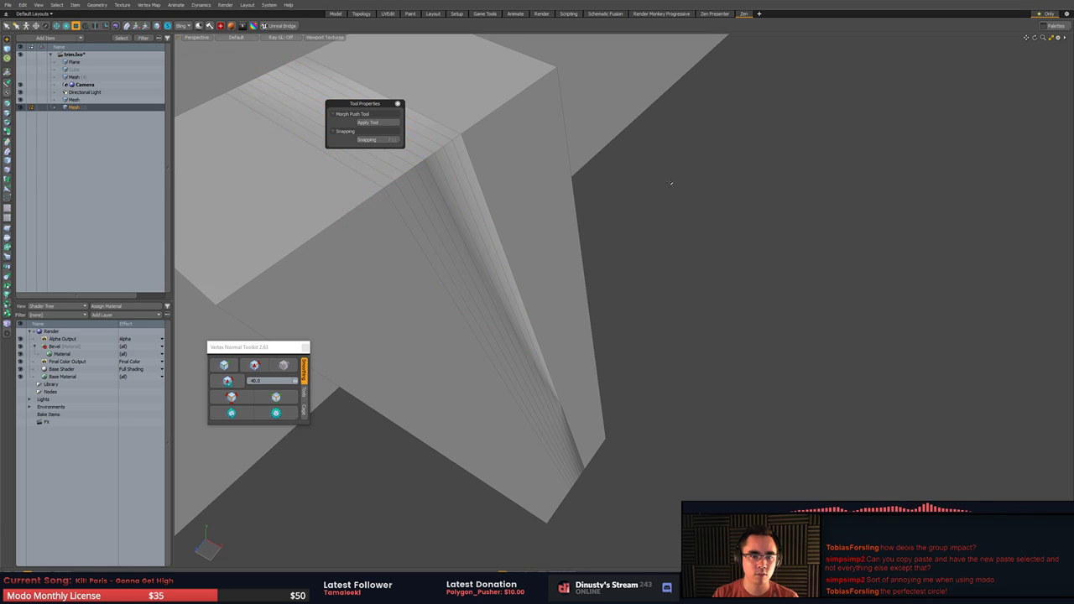
pyautogui.click(480, 207)
pyautogui.keyDown('alt'); pyautogui.moveTo(489, 202); pyautogui.dragTo(679, 204); pyautogui.keyUp('alt')
pyautogui.press('3')
# - Place a radial falloff at the middle of the strip's top edge and size it along Z to -4 mm
pyautogui.click(66, 26)
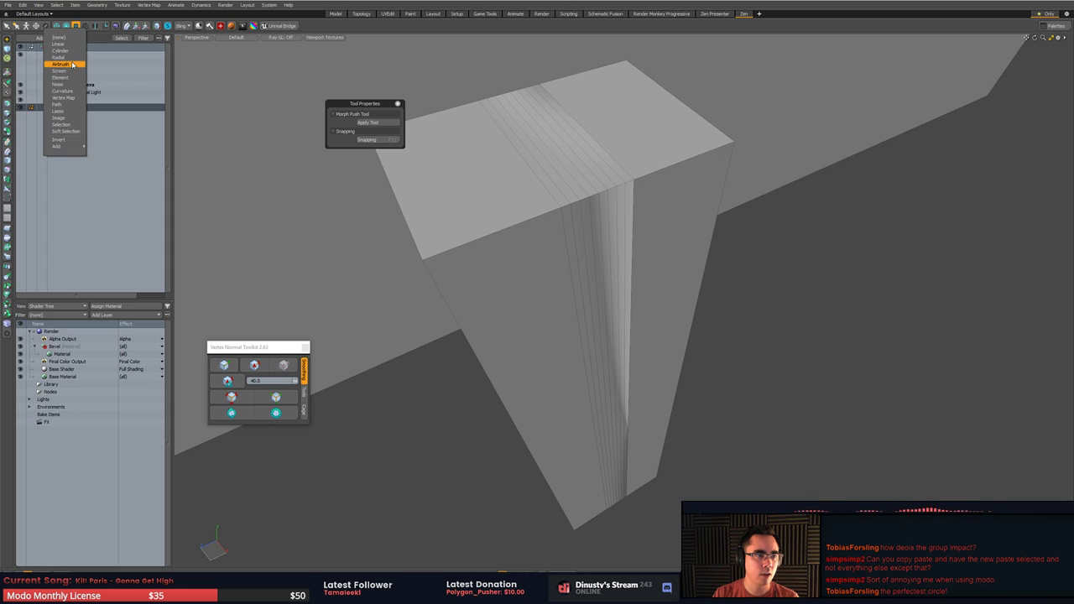
pyautogui.click(72, 59)
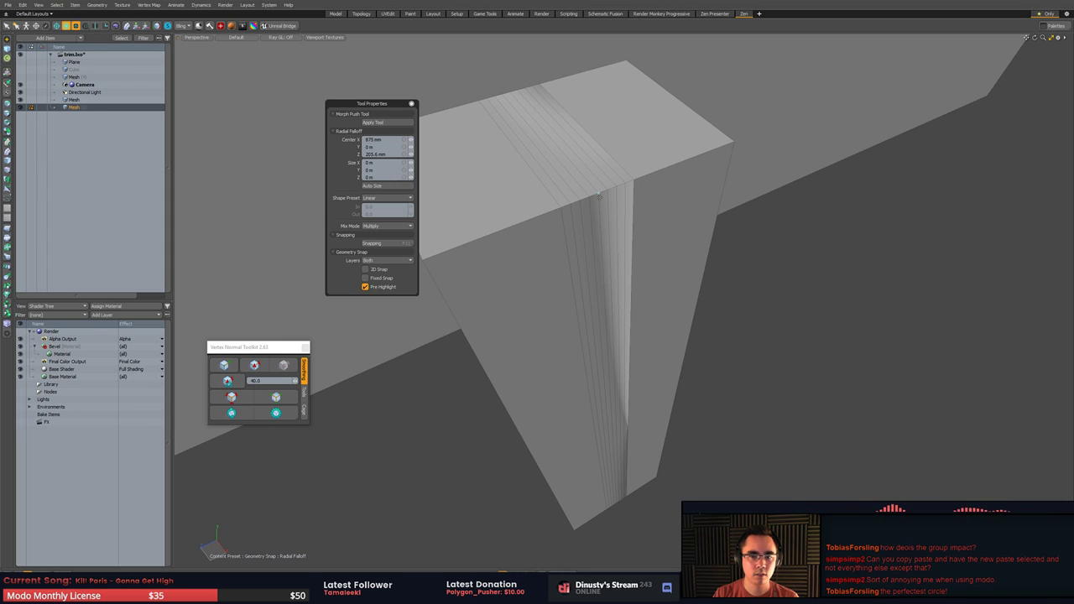
pyautogui.click(598, 196)
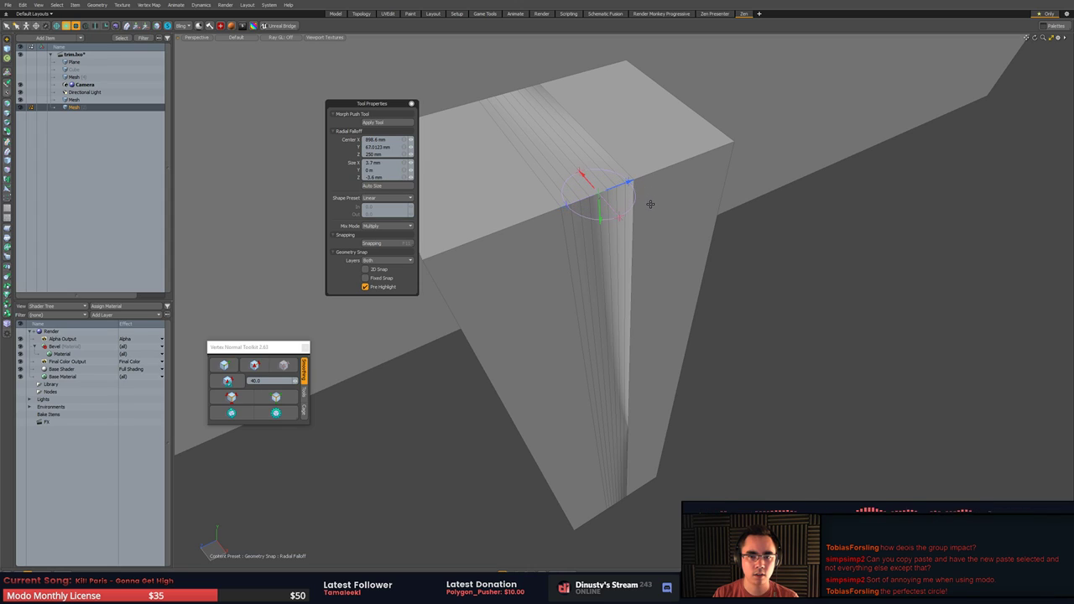
pyautogui.moveTo(651, 204)
pyautogui.mouseDown()
pyautogui.moveTo(672, 219)
pyautogui.moveTo(664, 210)
pyautogui.mouseUp()
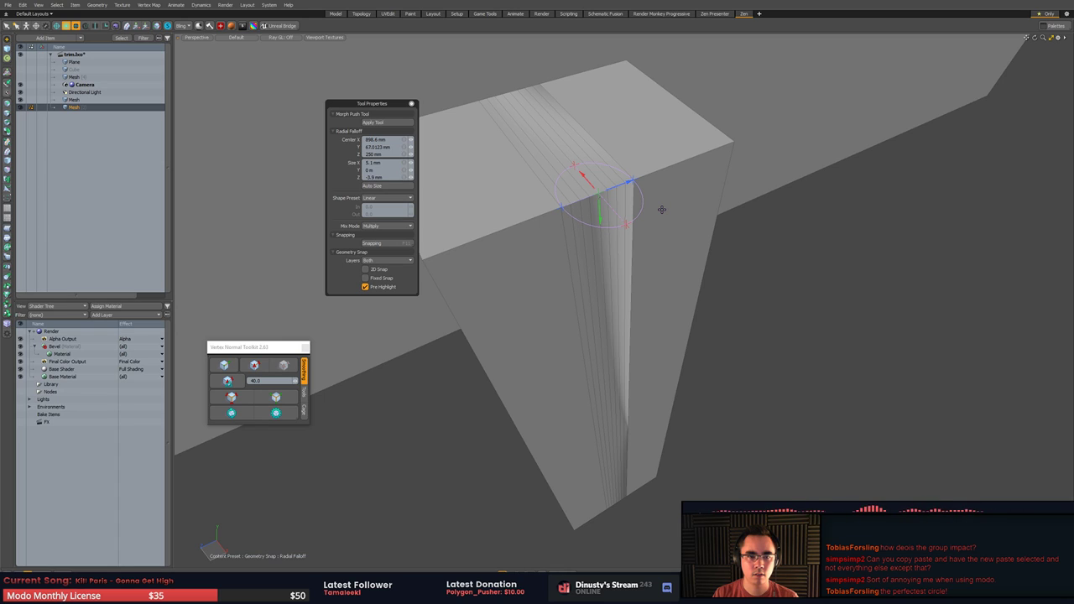
pyautogui.moveTo(660, 209); pyautogui.dragTo(636, 179)
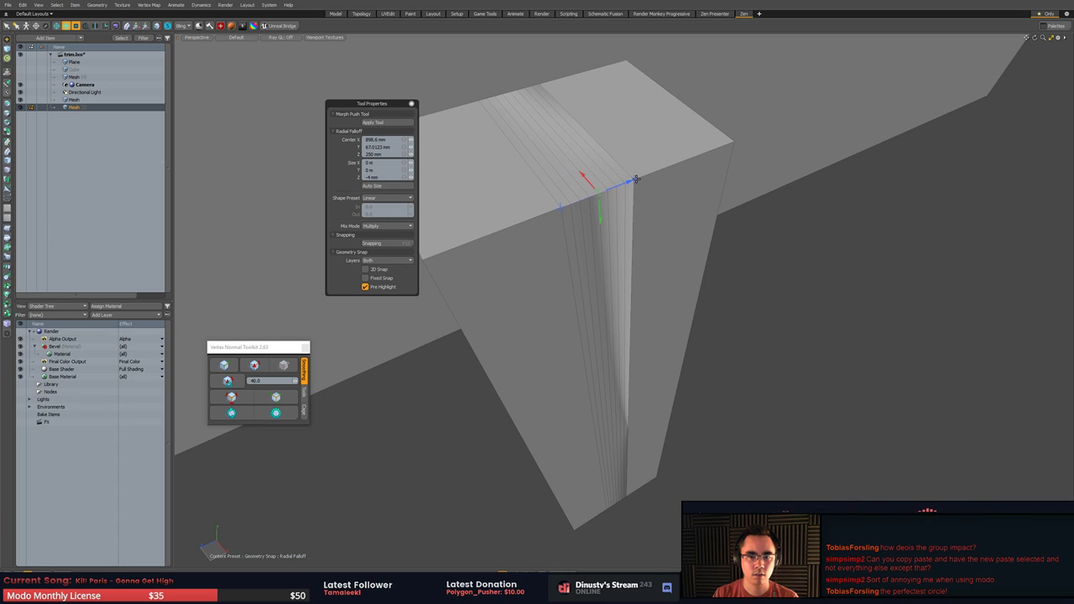
# - Copy the radial falloff's Z size of -4 mm into its X size to form a circle
pyautogui.click(377, 177)
pyautogui.hotkey('ctrl', 'c')
pyautogui.click(380, 162)
pyautogui.hotkey('ctrl', 'v')
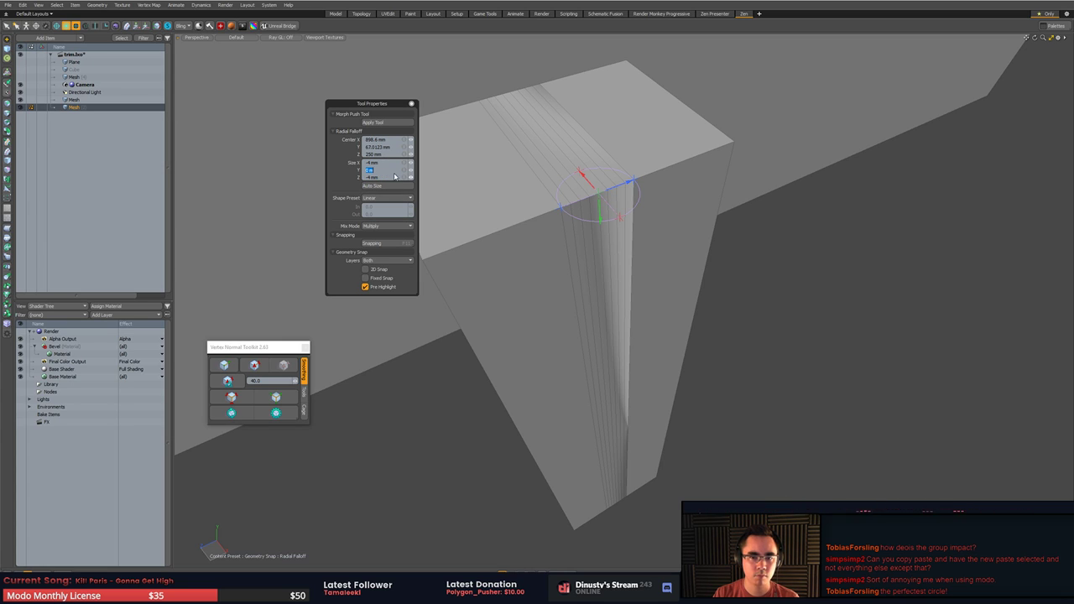
# - Compare the radial falloff circle with the strip's slice vertices and edges from above
pyautogui.keyDown('alt'); pyautogui.moveTo(755, 172); pyautogui.dragTo(673, 235); pyautogui.keyUp('alt')
pyautogui.press('1')
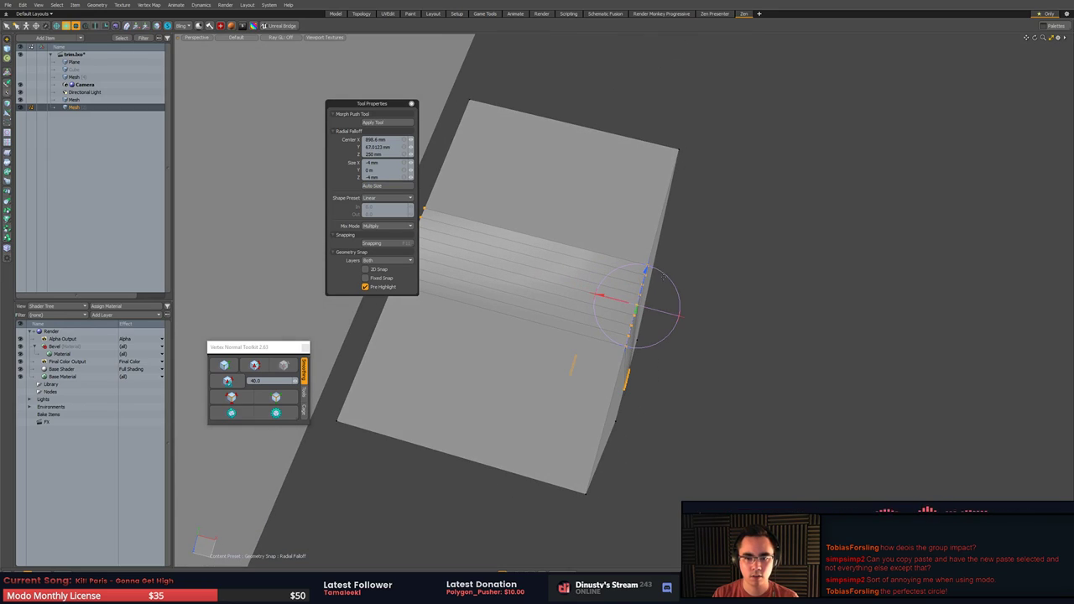
pyautogui.keyDown('alt'); pyautogui.moveTo(577, 309); pyautogui.dragTo(595, 317); pyautogui.keyUp('alt')
pyautogui.keyDown('alt'); pyautogui.keyDown('shift'); pyautogui.moveTo(595, 317); pyautogui.dragTo(745, 269); pyautogui.keyUp('shift'); pyautogui.keyUp('alt')
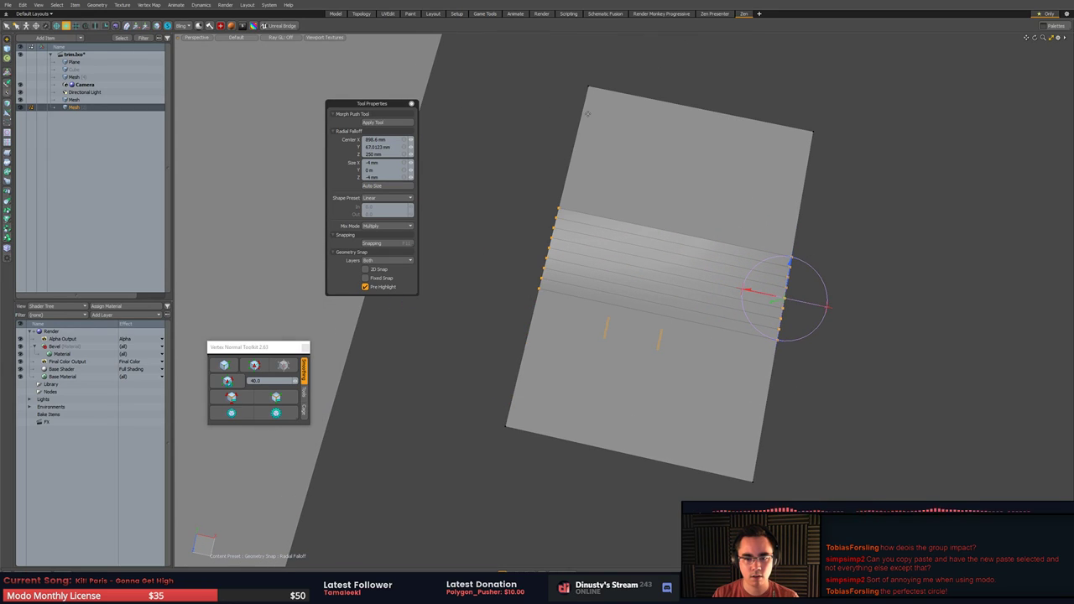
pyautogui.press('2')
pyautogui.press('1')
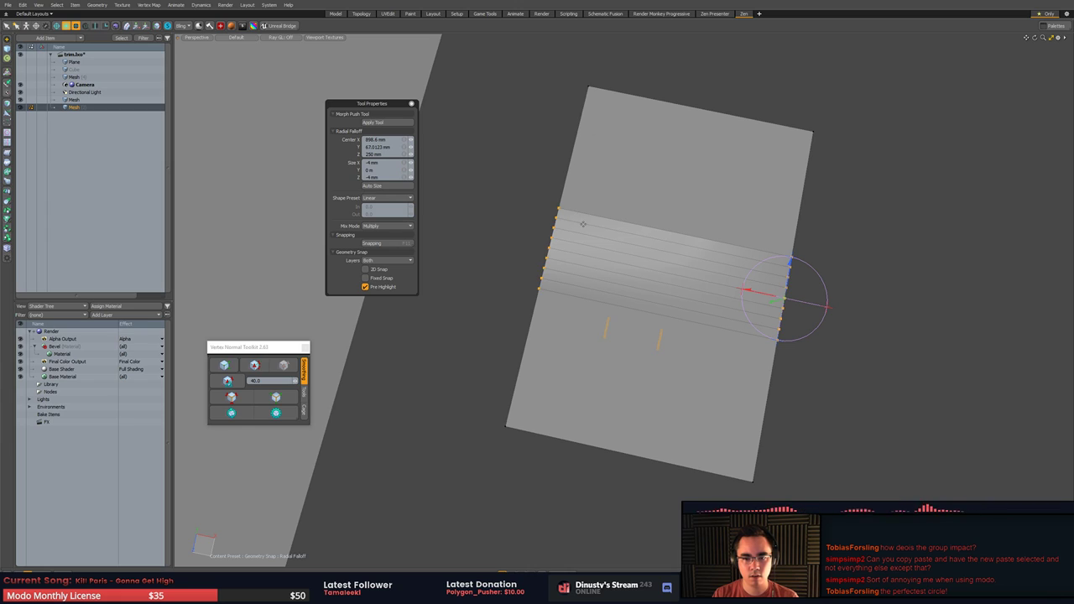
pyautogui.press('2')
pyautogui.keyDown('alt'); pyautogui.moveTo(807, 310); pyautogui.dragTo(714, 278); pyautogui.keyUp('alt')
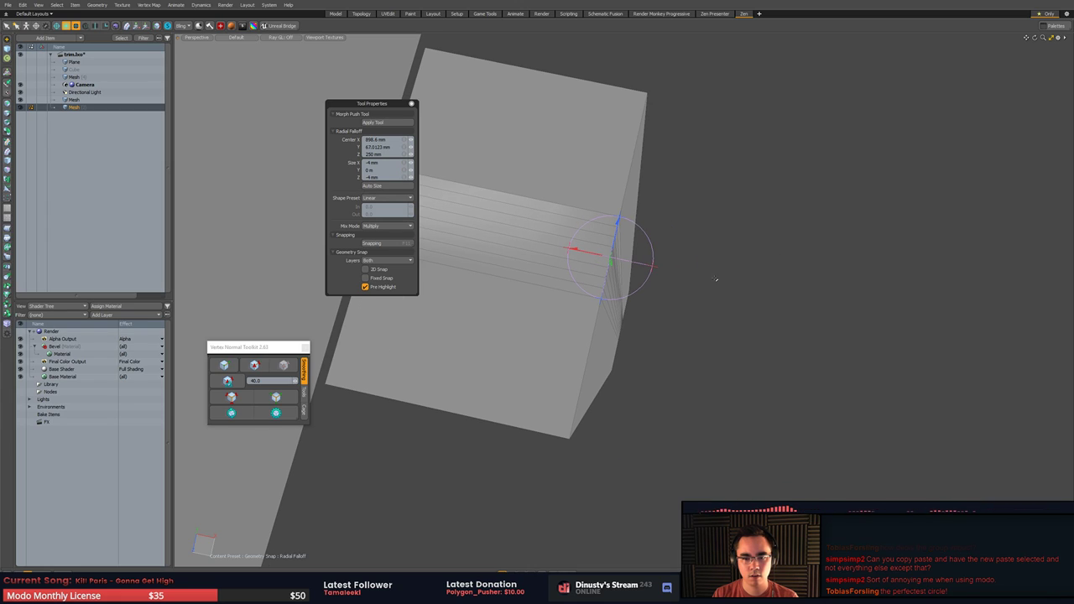
# - Try the Move transform on the strip with the radial falloff active, in both polygon and vertex selection modes
pyautogui.press('w')
pyautogui.press('q')
pyautogui.press('x')
pyautogui.press('3')
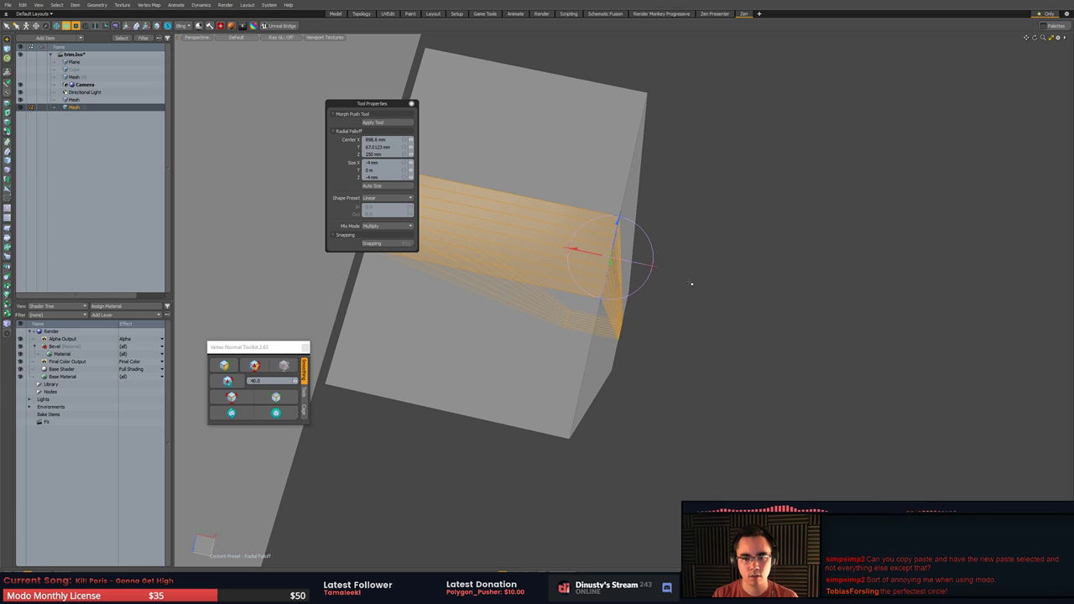
pyautogui.press('1')
pyautogui.keyDown('alt'); pyautogui.moveTo(690, 283); pyautogui.dragTo(759, 293); pyautogui.keyUp('alt')
pyautogui.moveTo(598, 258)
pyautogui.mouseDown(button='right')
pyautogui.moveTo(418, 127)
pyautogui.moveTo(436, 127)
pyautogui.mouseUp(button='right')
pyautogui.moveTo(765, 215)
pyautogui.keyDown('alt'); pyautogui.mouseDown()
pyautogui.moveTo(695, 206)
pyautogui.moveTo(672, 224)
pyautogui.mouseUp(); pyautogui.keyUp('alt')
pyautogui.press('w')
pyautogui.press('q')
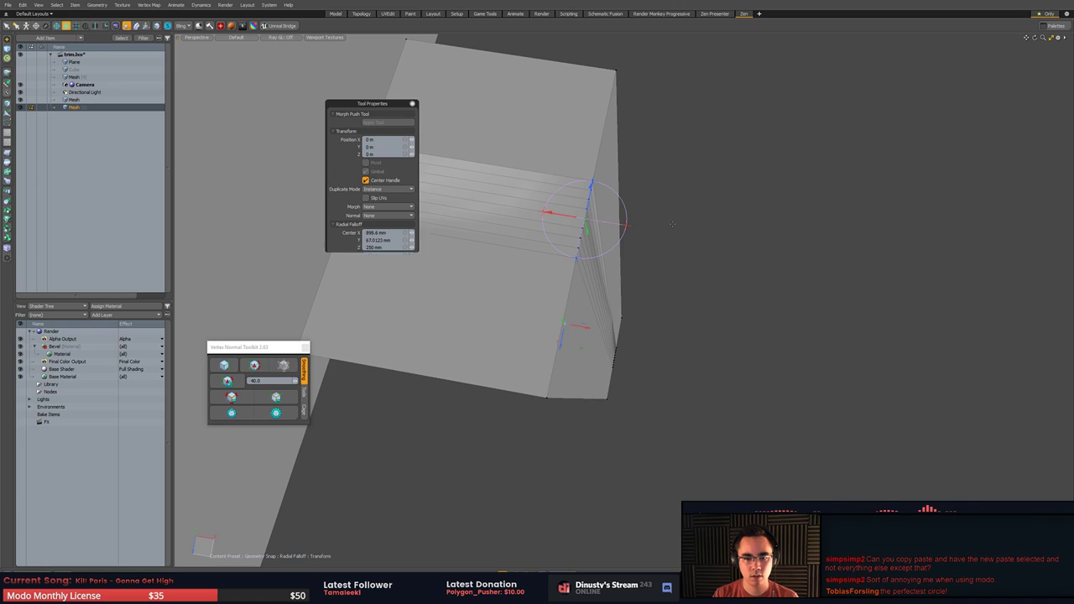
pyautogui.press('w')
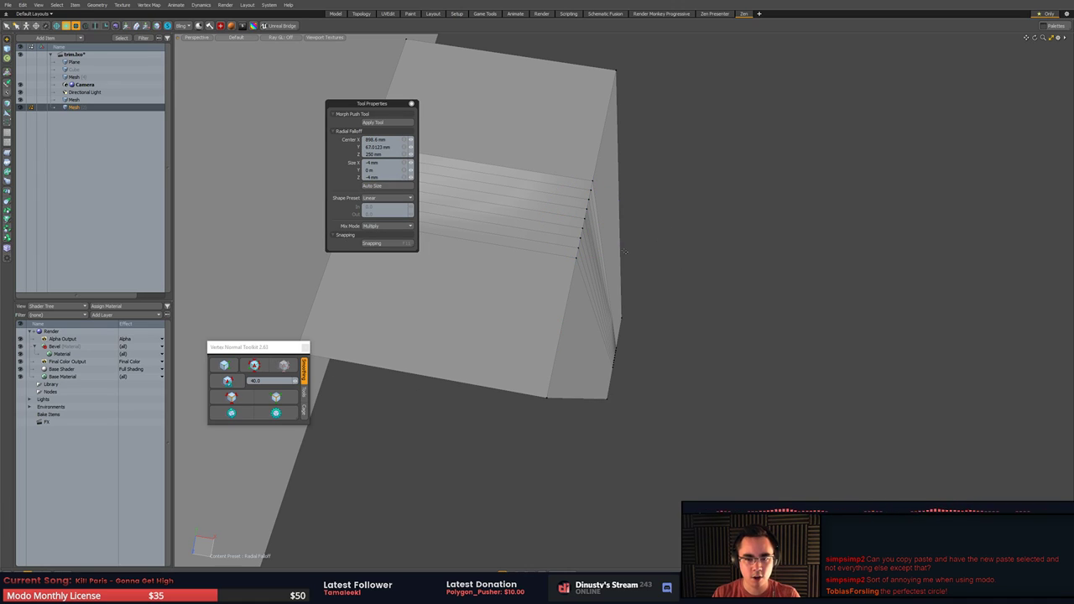
# - Lasso-select all slice vertices along the strip's outer edge, including the two end vertices
pyautogui.press('Home')
pyautogui.click(565, 282)
pyautogui.press('3')
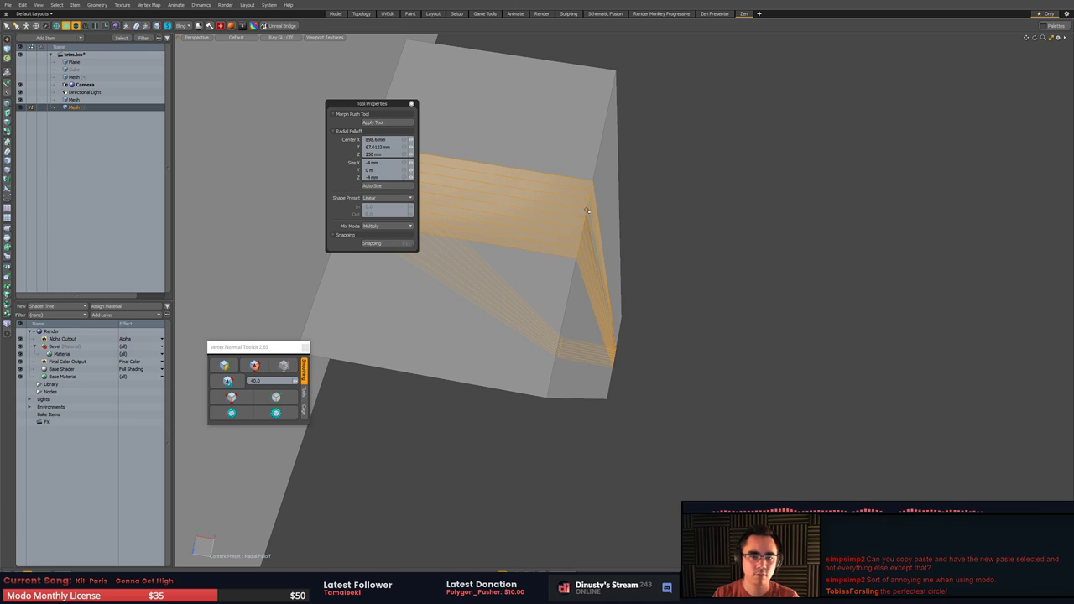
pyautogui.press('1')
pyautogui.keyDown('alt'); pyautogui.moveTo(585, 203); pyautogui.dragTo(537, 288); pyautogui.keyUp('alt')
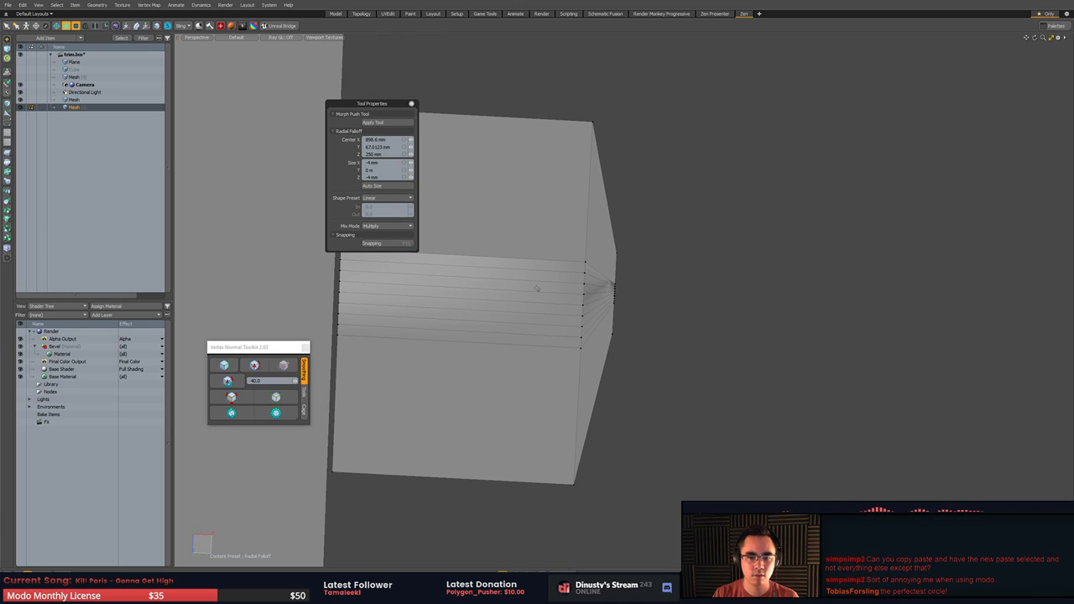
pyautogui.moveTo(550, 265)
pyautogui.mouseDown(button='right')
pyautogui.moveTo(587, 340)
pyautogui.moveTo(614, 271)
pyautogui.moveTo(583, 264)
pyautogui.mouseUp(button='right')
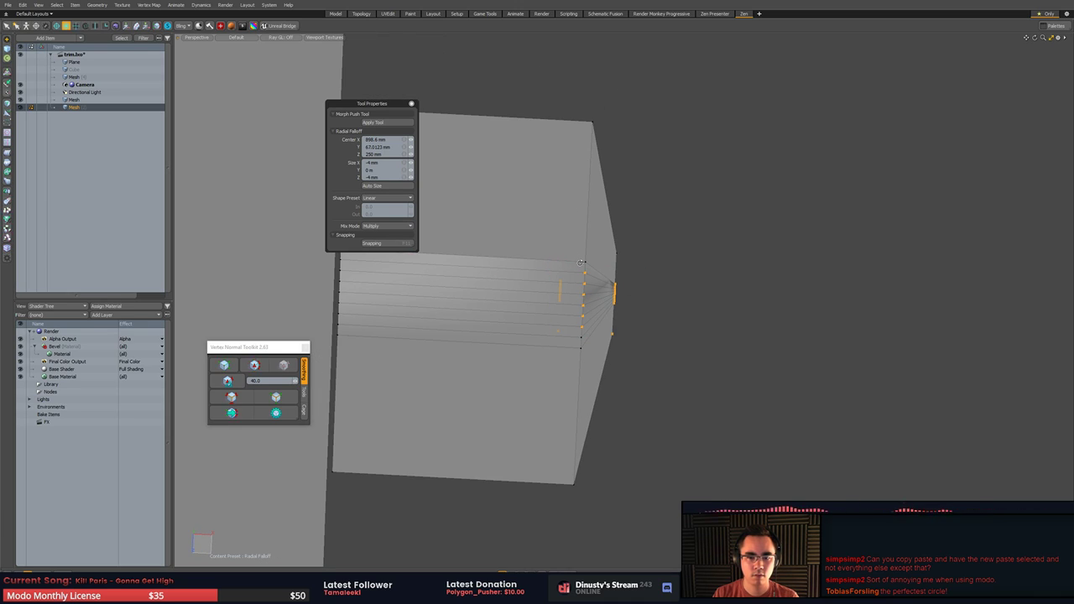
pyautogui.moveTo(579, 262)
pyautogui.keyDown('alt'); pyautogui.mouseDown()
pyautogui.moveTo(603, 260)
pyautogui.moveTo(598, 270)
pyautogui.mouseUp(); pyautogui.keyUp('alt')
pyautogui.moveTo(585, 267); pyautogui.dragTo(606, 361, button='right')
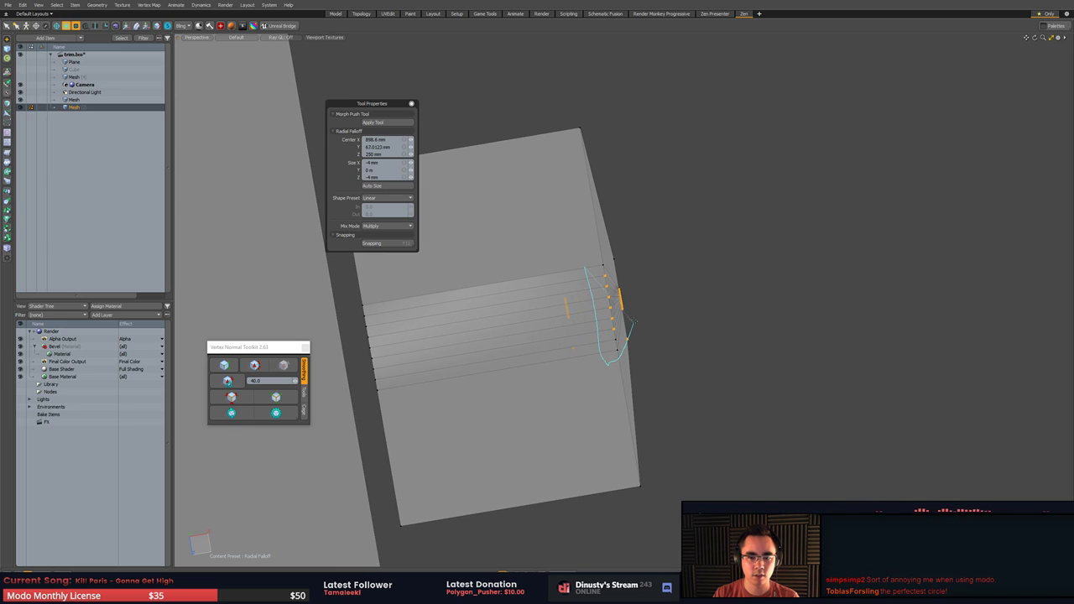
pyautogui.moveTo(623, 267); pyautogui.dragTo(653, 324, button='right')
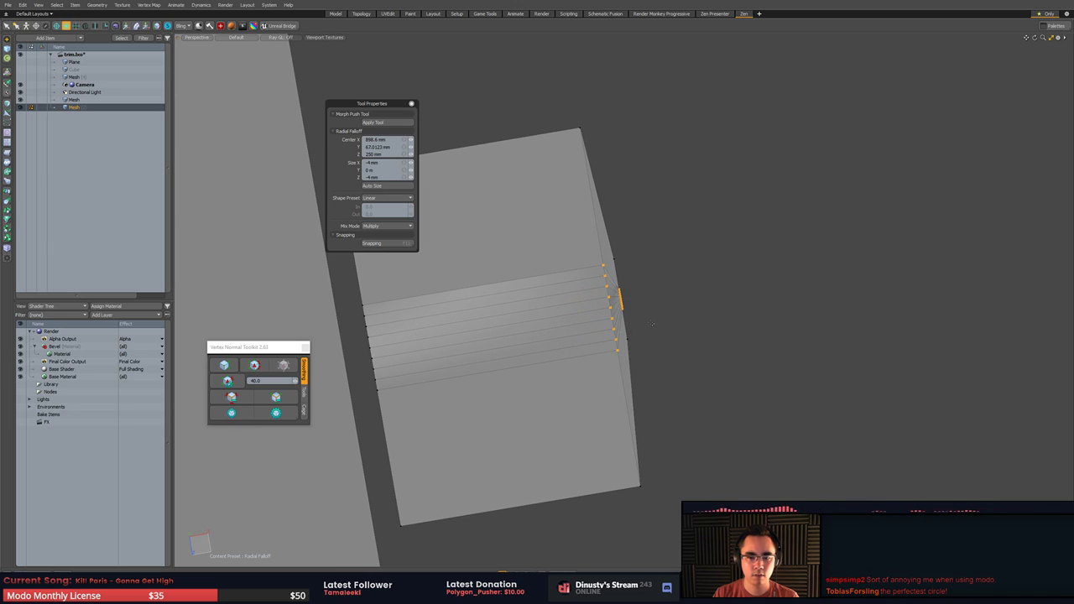
# - Turn off the radial falloff while keeping the strip's edge vertices selected
pyautogui.keyDown('alt'); pyautogui.moveTo(652, 324); pyautogui.dragTo(611, 329); pyautogui.keyUp('alt')
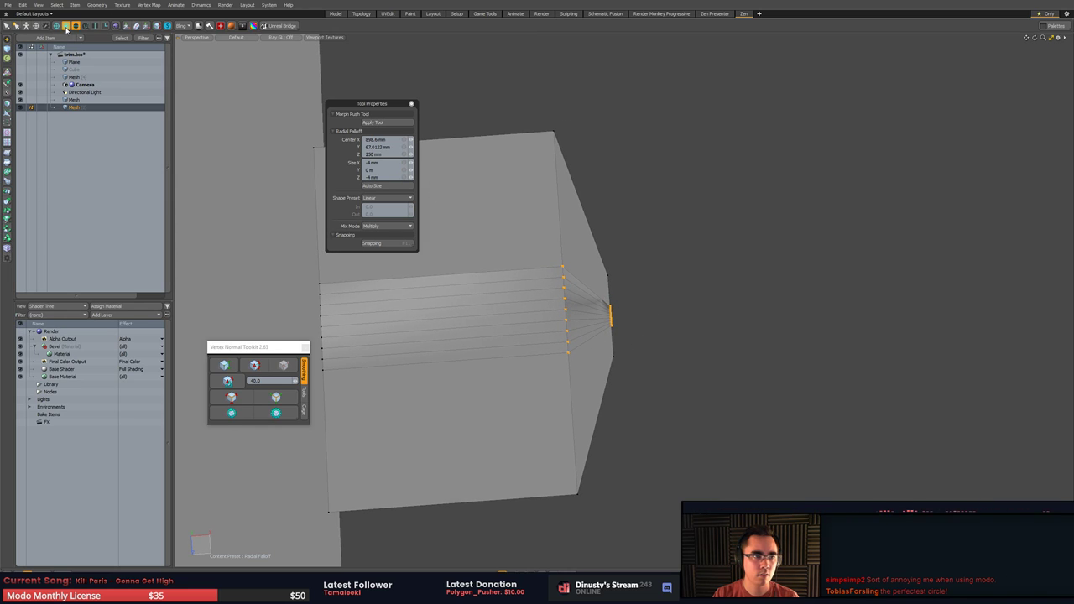
pyautogui.click(67, 28)
pyautogui.click(66, 58)
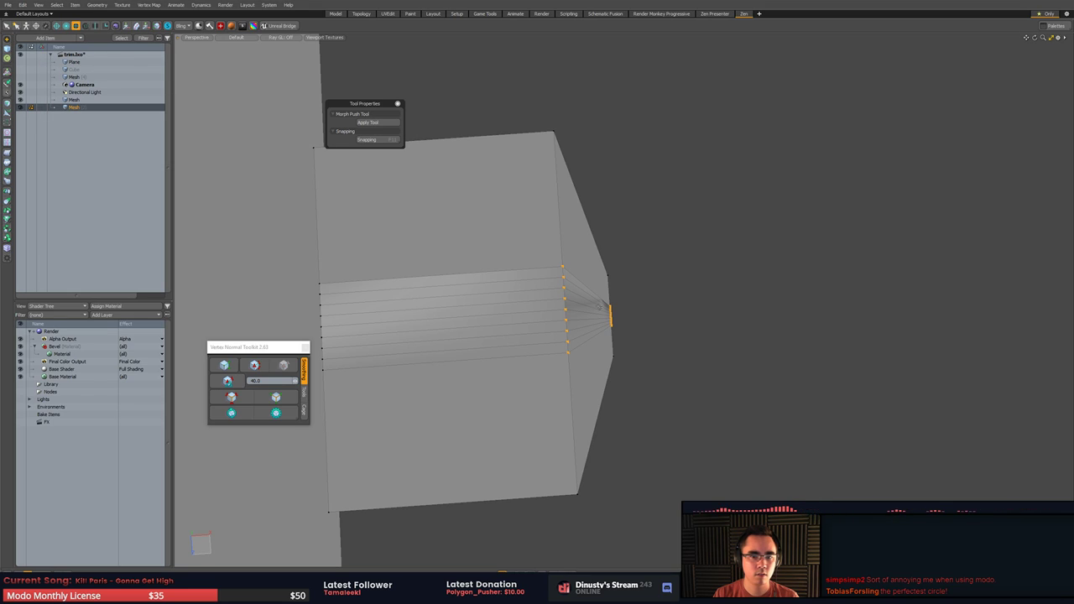
# - Apply a radial falloff to the strip's edge vertices with a size of -4 mm in X, 0 m in Y and -4 mm in Z
pyautogui.click(67, 27)
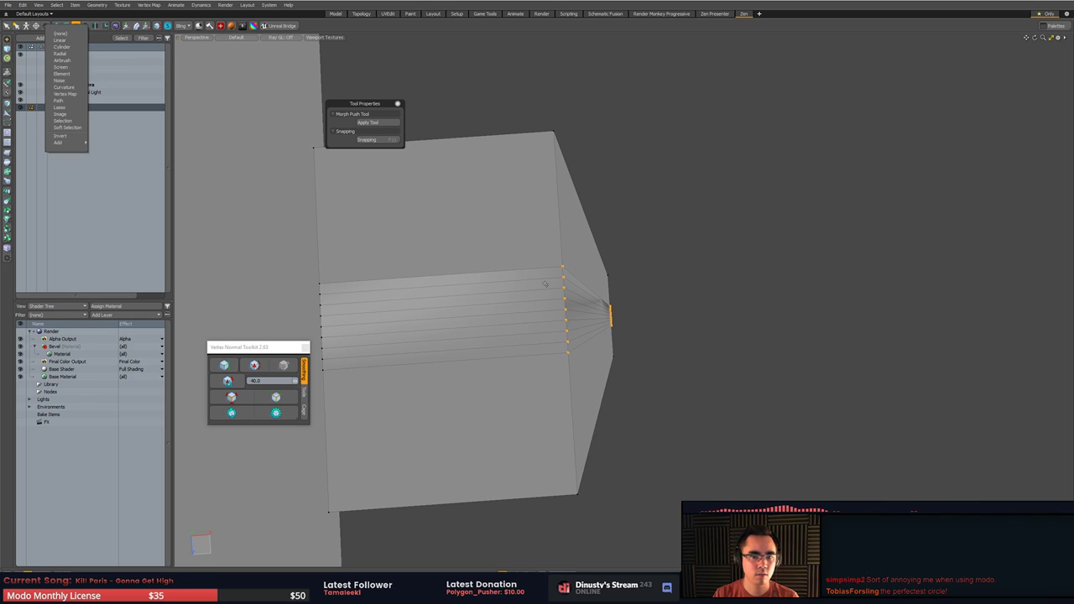
pyautogui.click(67, 56)
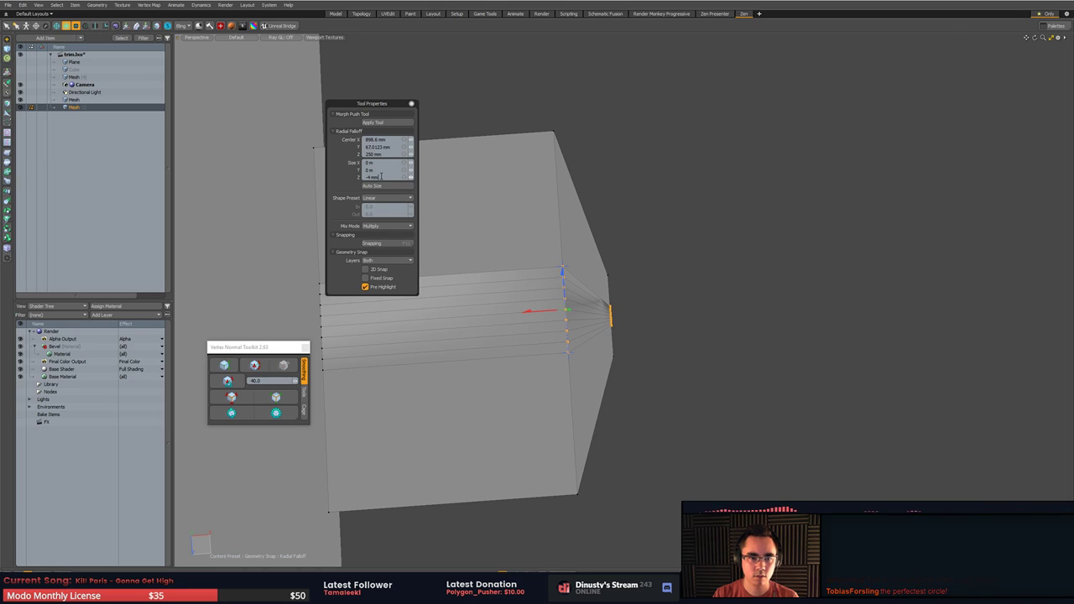
pyautogui.moveTo(602, 141); pyautogui.dragTo(665, 191, button='middle')
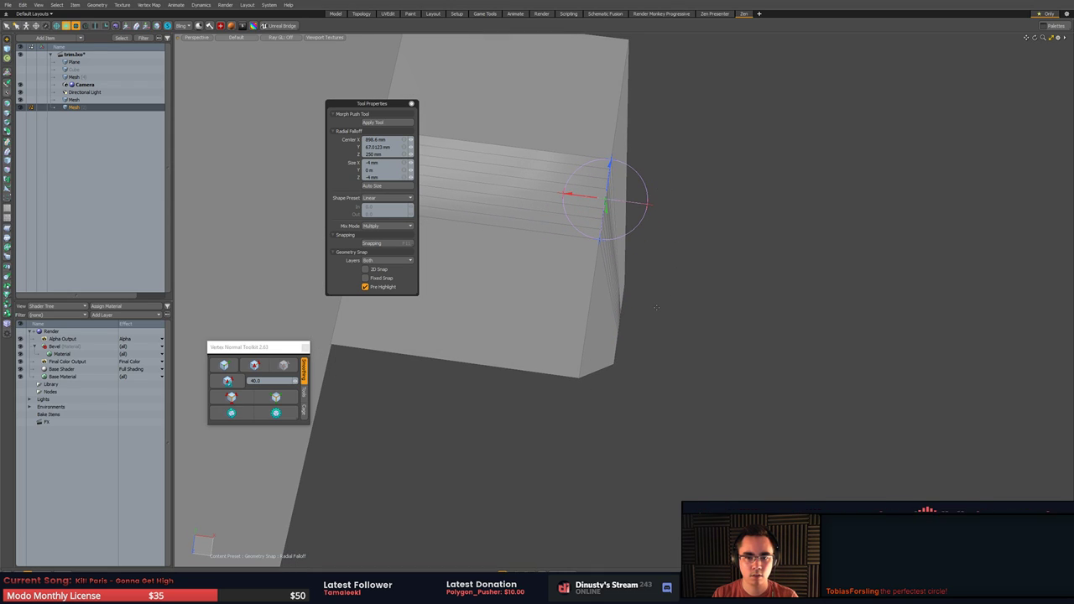
pyautogui.press('1')
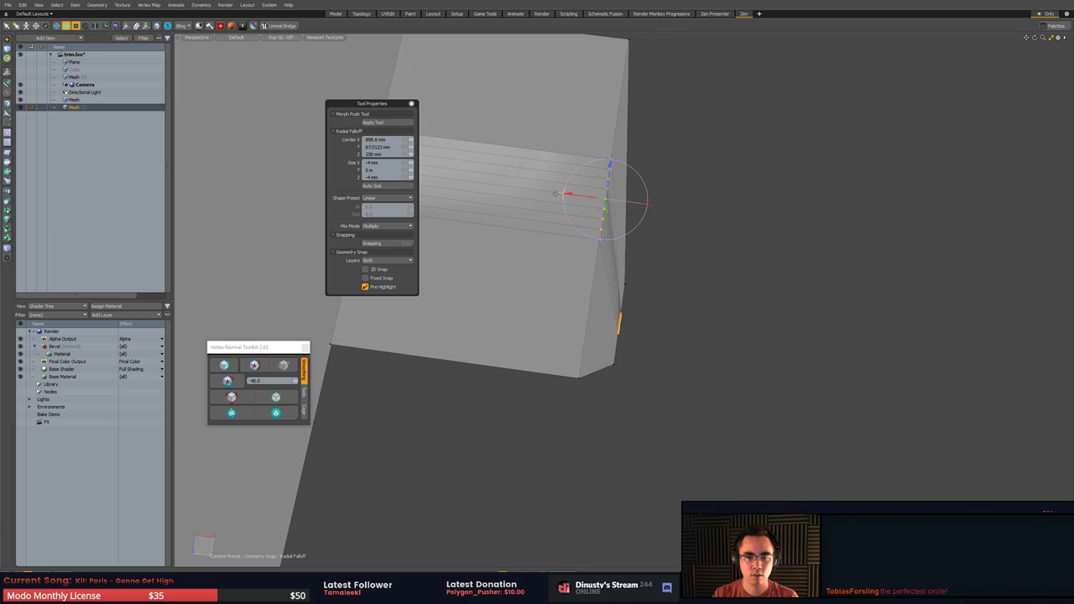
pyautogui.moveTo(606, 198); pyautogui.dragTo(500, 255, button='middle')
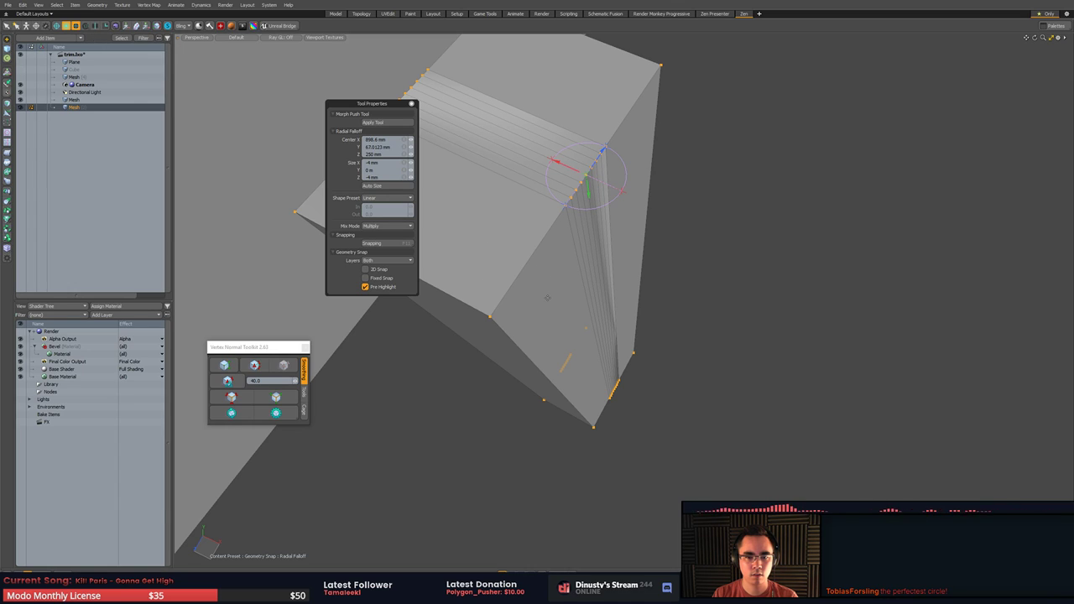
pyautogui.moveTo(582, 301); pyautogui.dragTo(617, 301)
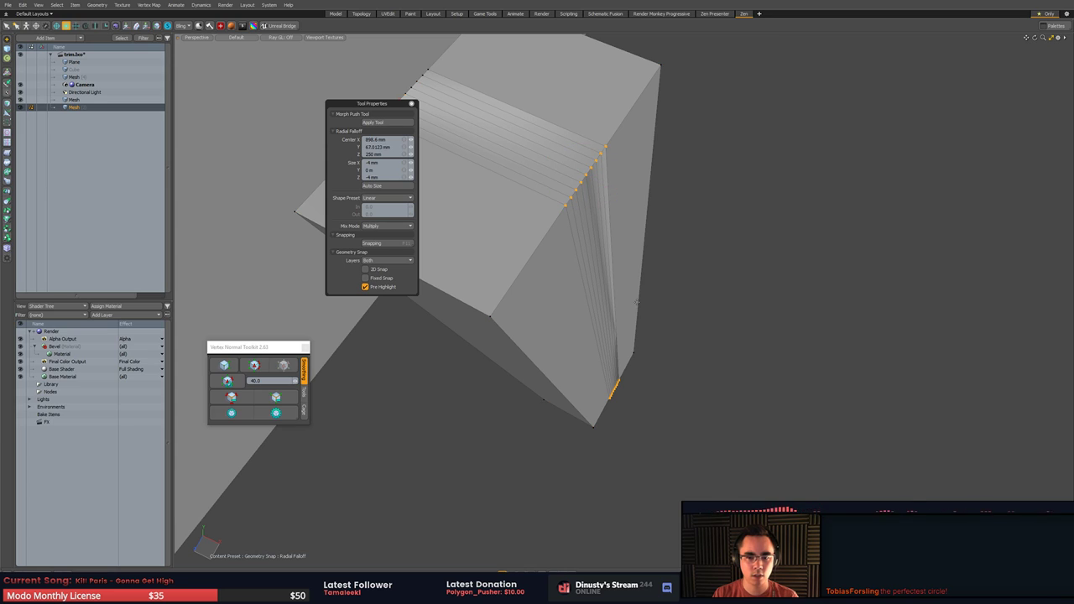
pyautogui.moveTo(636, 301)
pyautogui.mouseDown(button='middle')
pyautogui.moveTo(648, 305)
pyautogui.moveTo(621, 303)
pyautogui.mouseUp(button='middle')
# - Clear the falloff and reapply a radial one on the strip's edge vertices, resizing it to about 4.2 mm in X
pyautogui.click(69, 27)
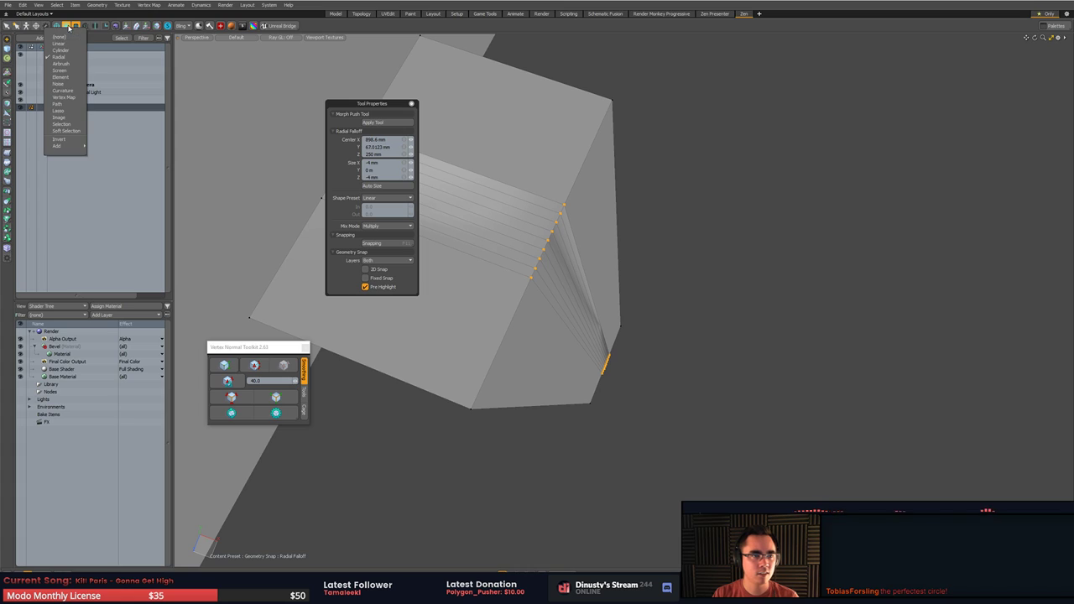
pyautogui.click(59, 37)
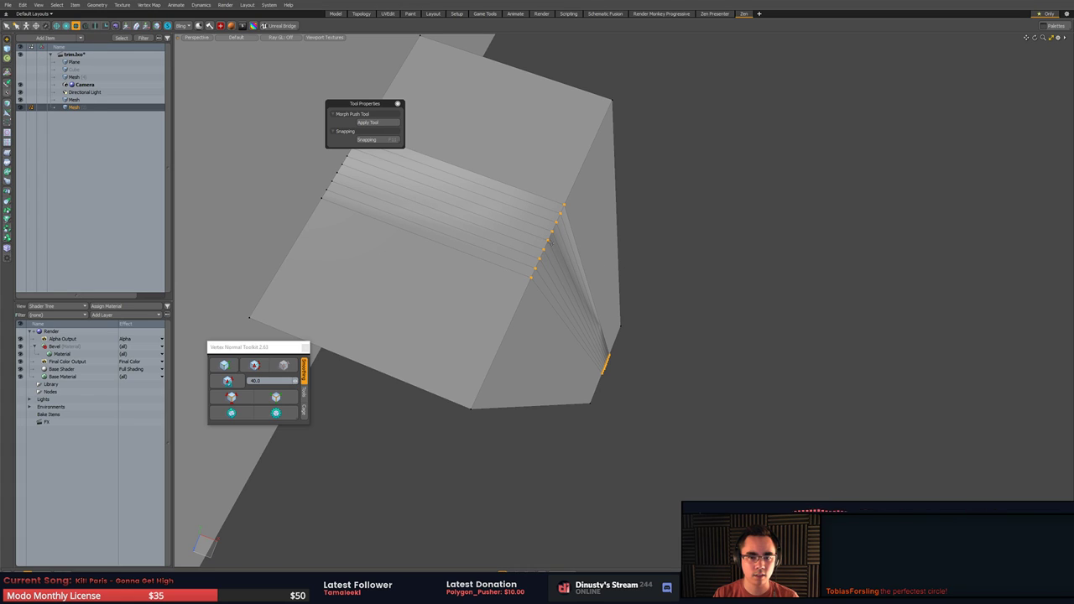
pyautogui.click(67, 27)
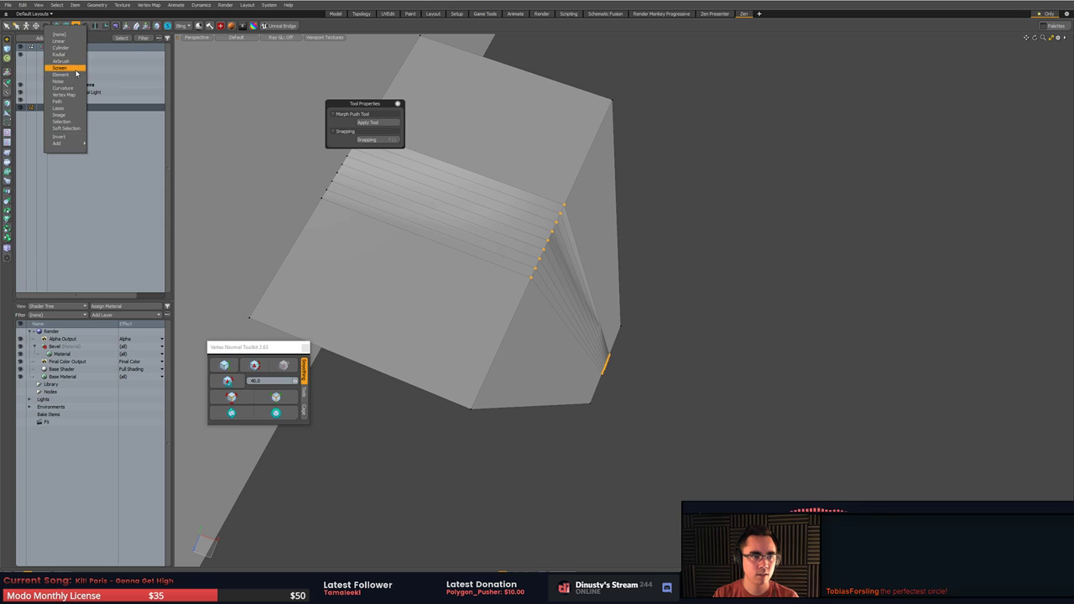
pyautogui.click(59, 53)
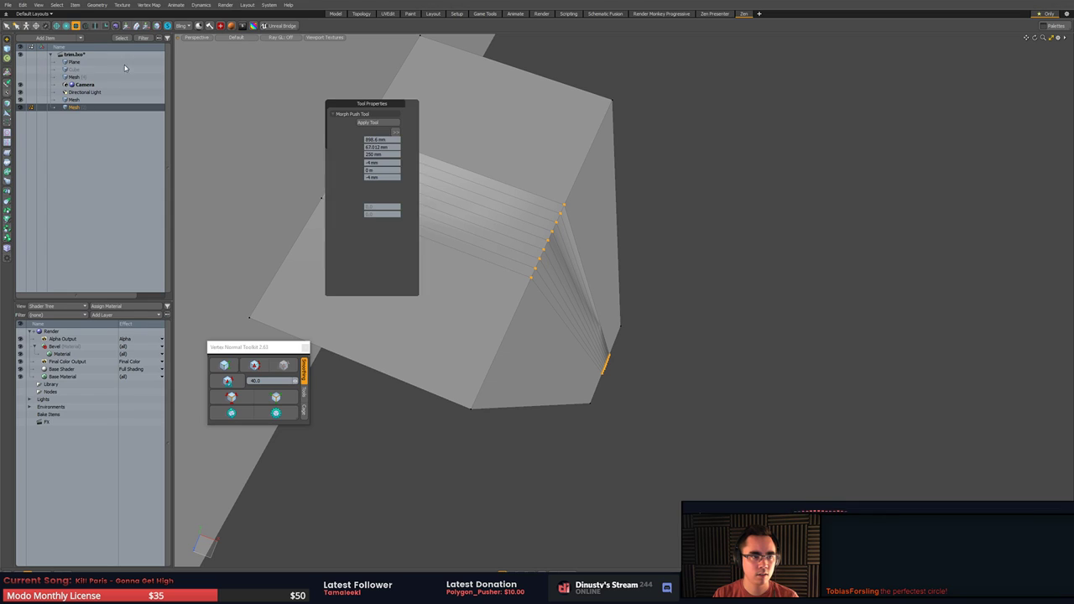
pyautogui.moveTo(565, 235); pyautogui.dragTo(604, 219)
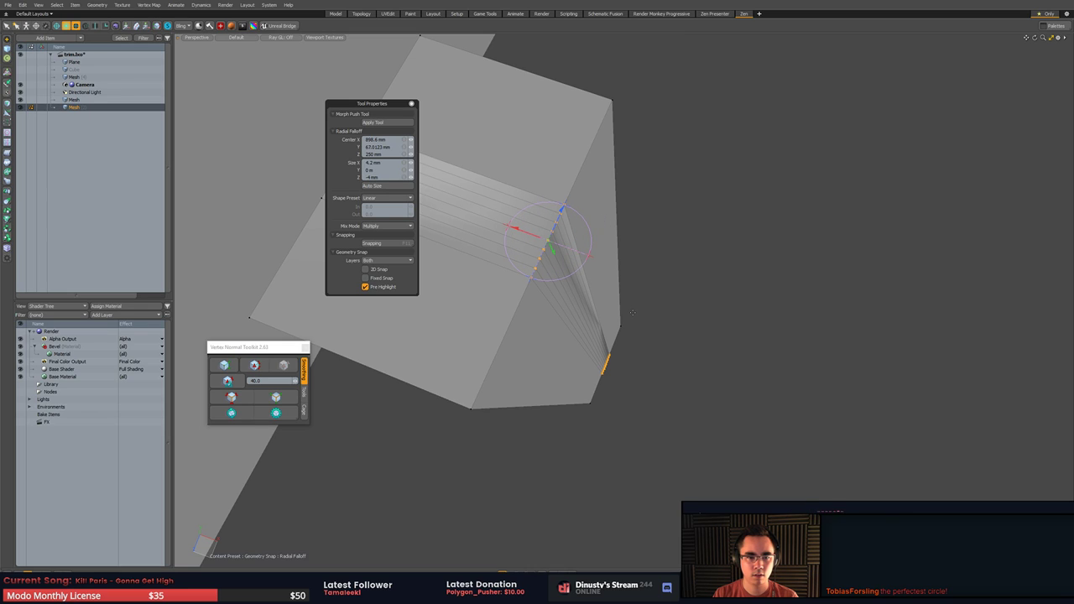
pyautogui.hotkey('ctrl', 'Tab')
pyautogui.click(679, 311)
pyautogui.hotkey('ctrl', 'Tab')
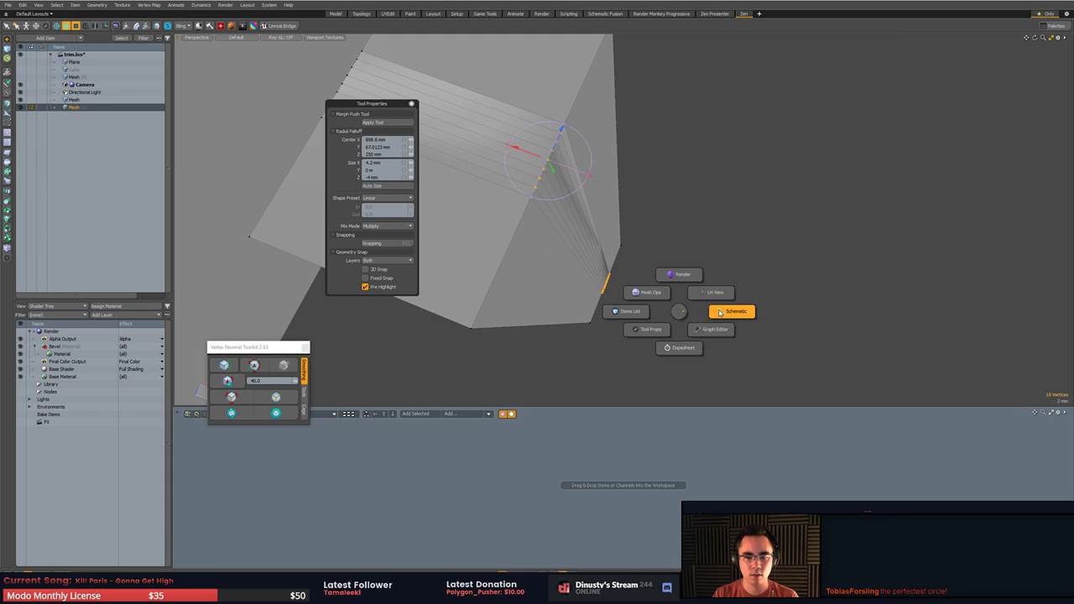
pyautogui.click(719, 312)
pyautogui.hotkey('ctrl', 'Tab')
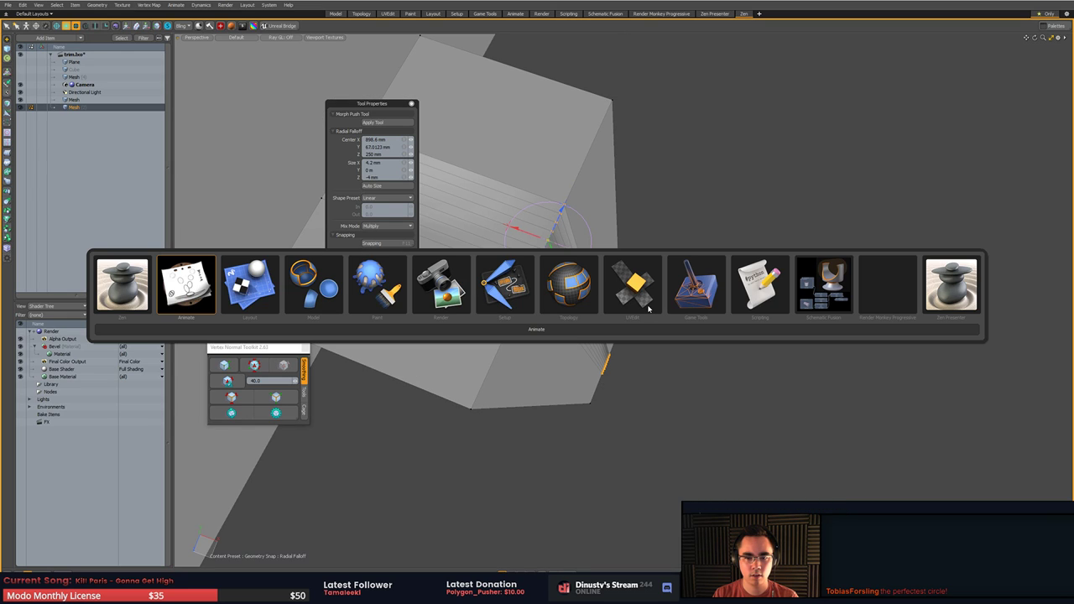
pyautogui.press('Escape')
pyautogui.keyDown('alt'); pyautogui.moveTo(591, 311); pyautogui.dragTo(633, 283); pyautogui.keyUp('alt')
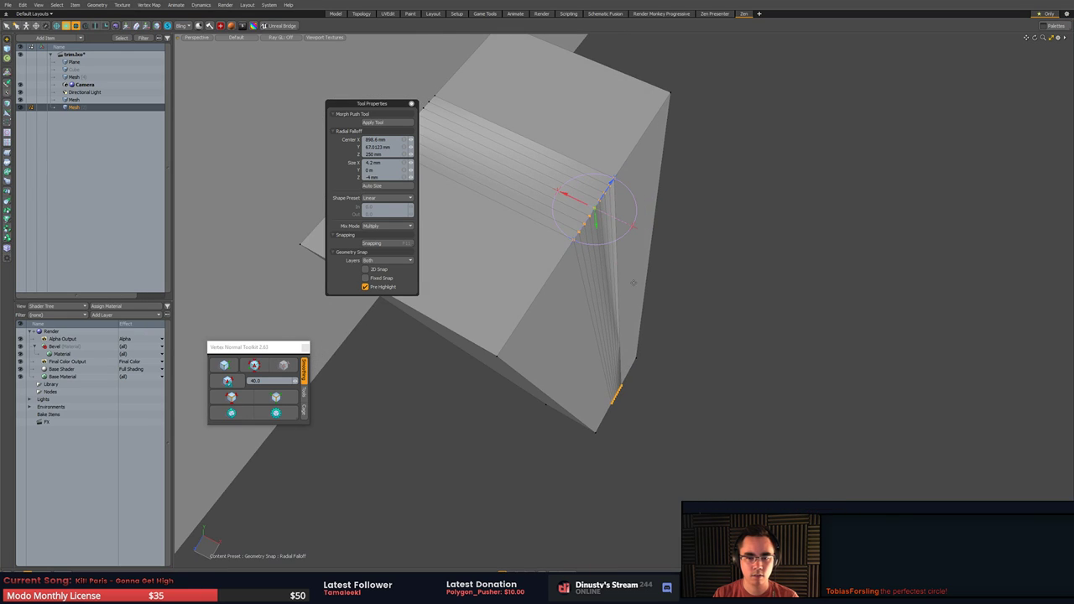
pyautogui.hotkey('ctrl', '2')
pyautogui.hotkey('ctrl', '3')
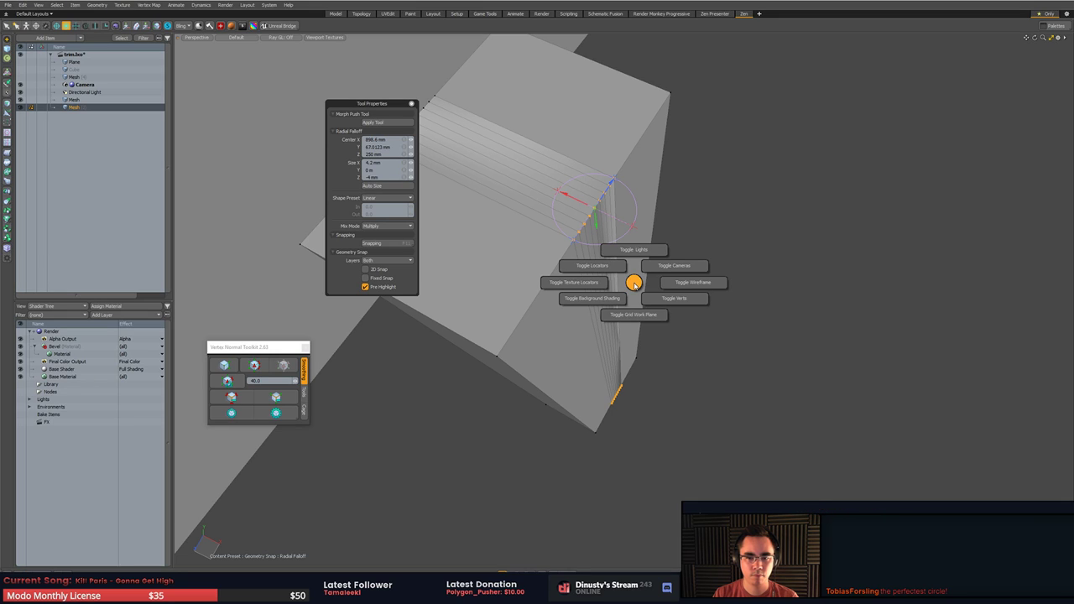
pyautogui.click(634, 287)
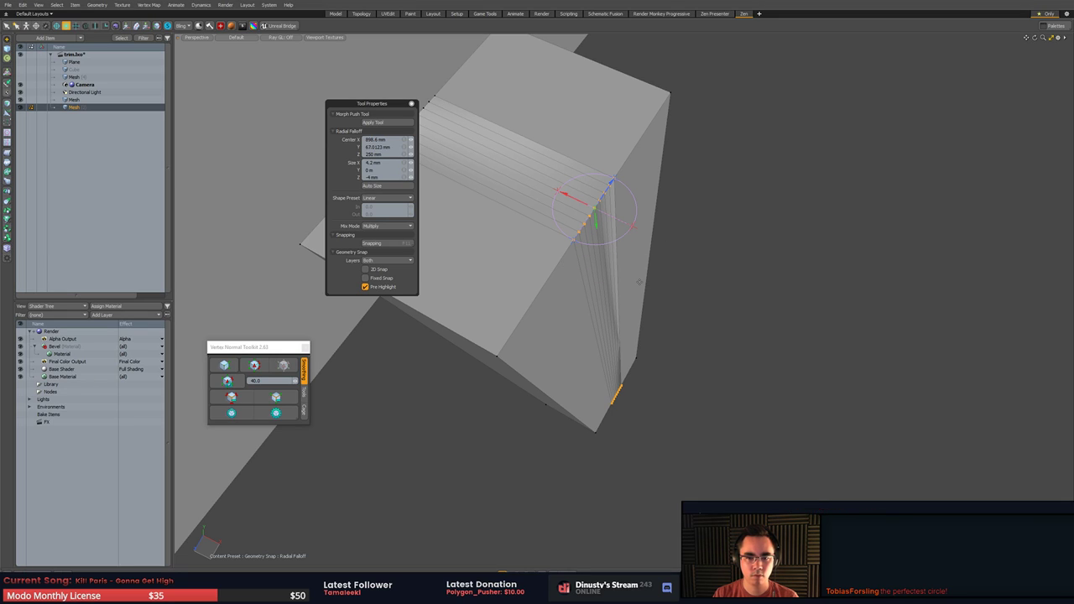
# - Examine the falloff and sliced strip on the whole box, switching between the camera, perspective and straight-on side views
pyautogui.press('\\')
pyautogui.press('.')
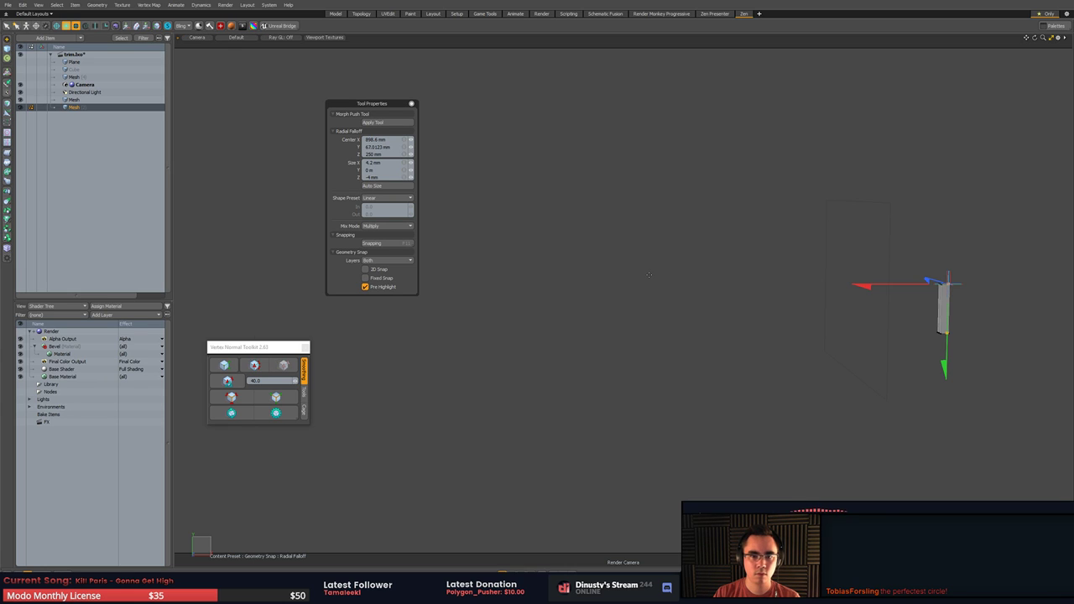
pyautogui.press('.')
pyautogui.hotkey('shift', 'a')
pyautogui.keyDown('alt'); pyautogui.moveTo(648, 274); pyautogui.dragTo(716, 327); pyautogui.keyUp('alt')
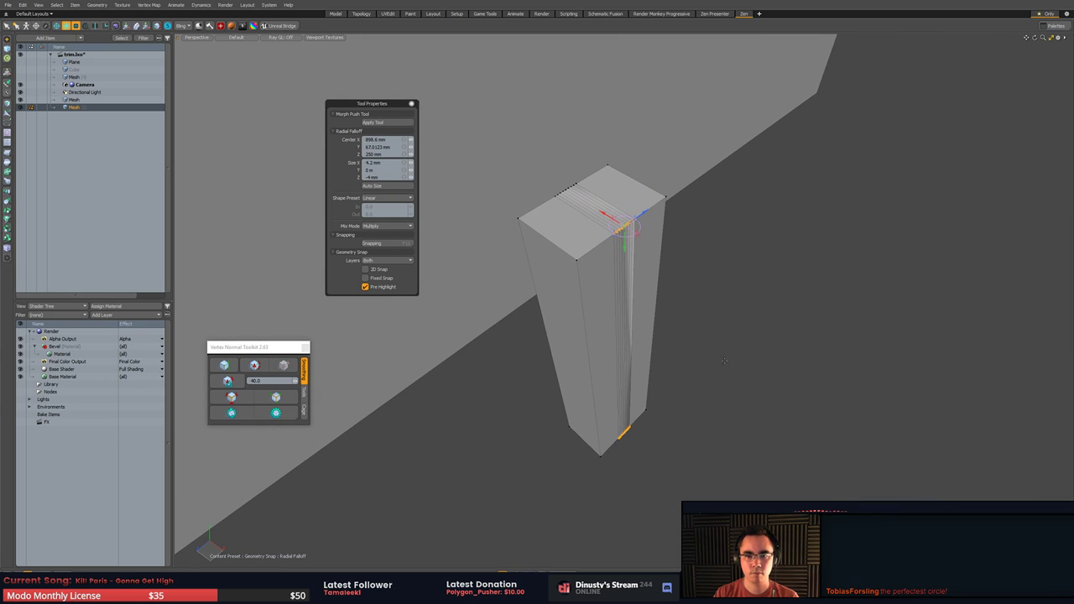
pyautogui.hotkey('ctrl', 'alt', 'space')
pyautogui.hotkey('ctrl', 'd')
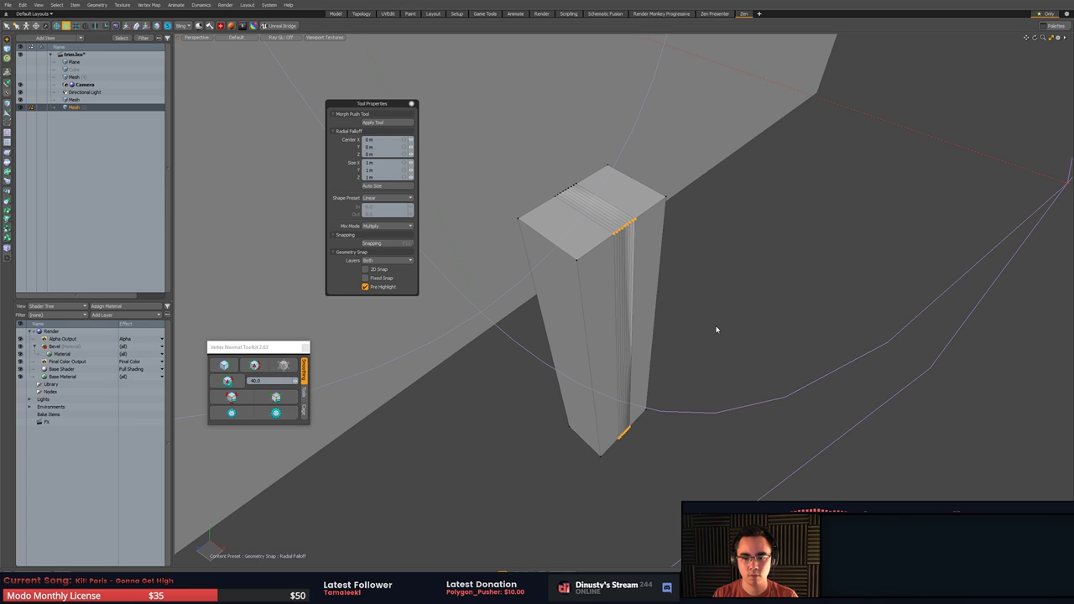
pyautogui.hotkey('ctrl', 'z')
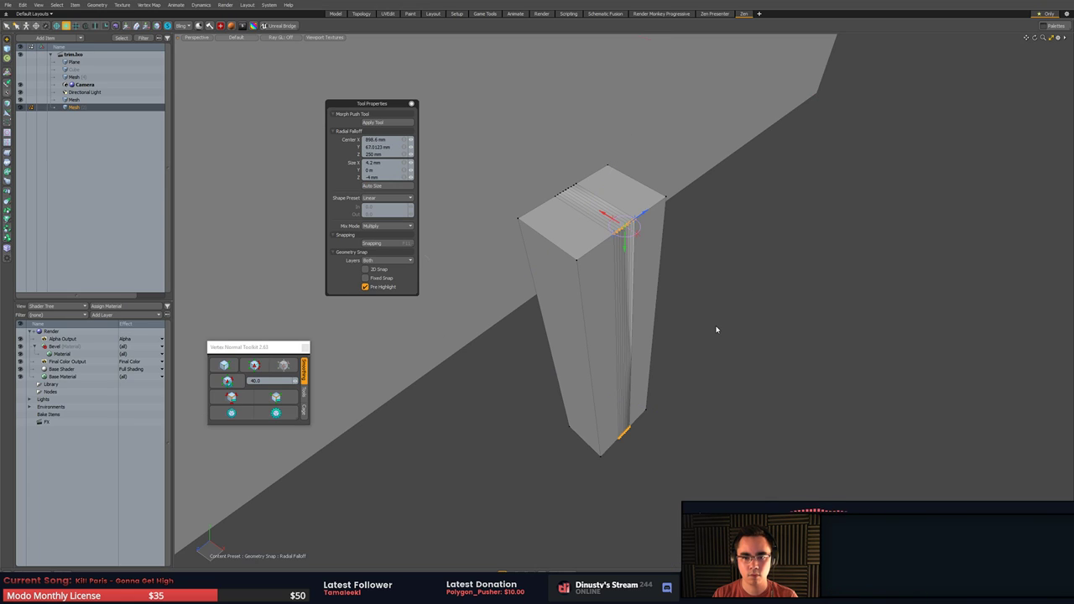
pyautogui.keyDown('alt'); pyautogui.middleClick(715, 327); pyautogui.keyUp('alt')
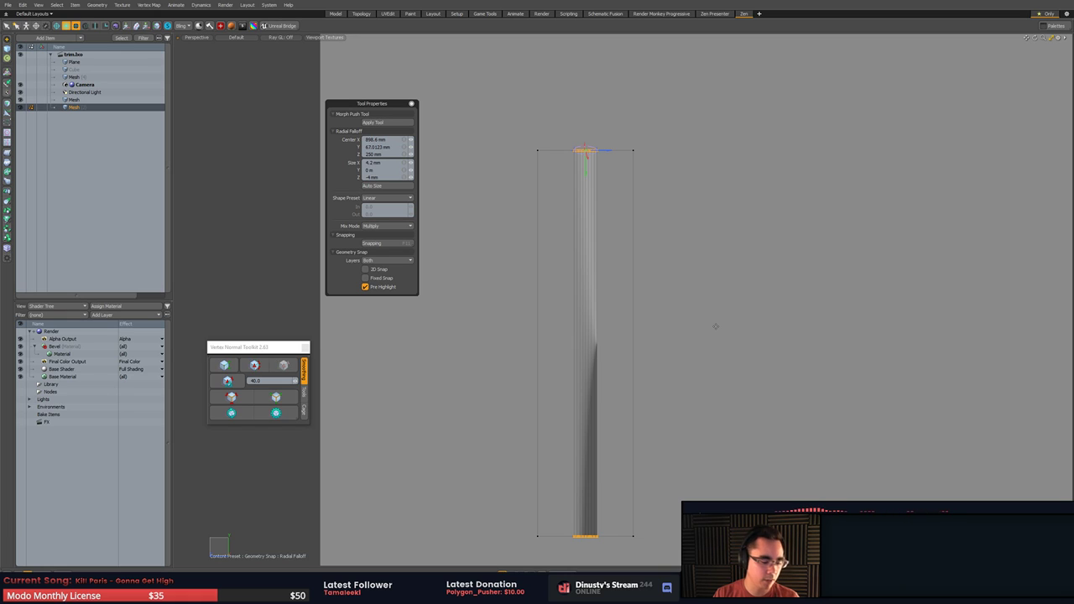
pyautogui.press('KP_0')
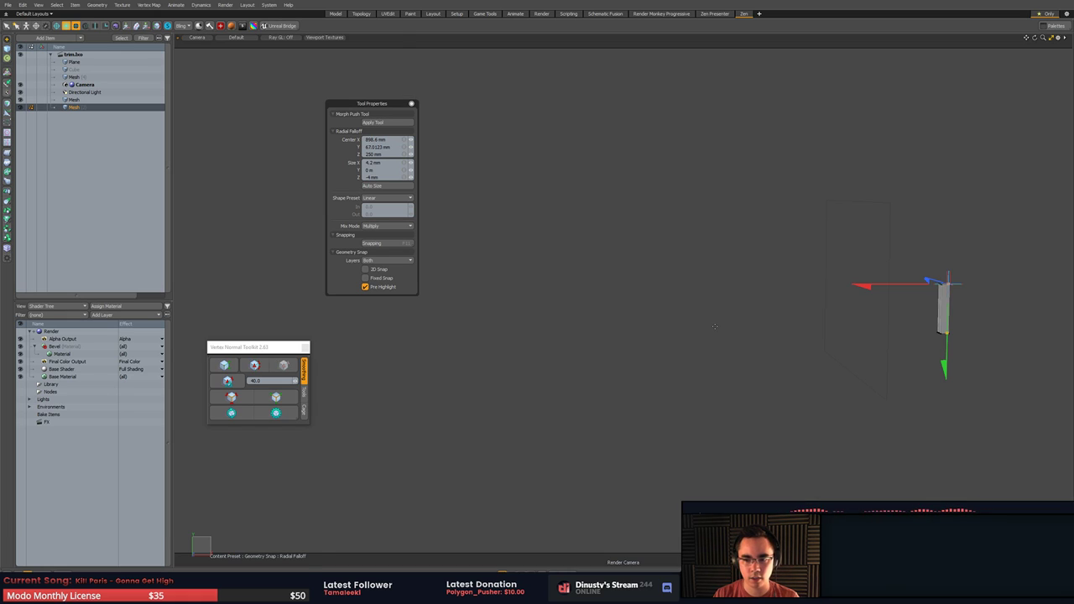
pyautogui.press('KP_Decimal')
pyautogui.press('a')
pyautogui.keyDown('alt'); pyautogui.moveTo(715, 326); pyautogui.dragTo(692, 387); pyautogui.keyUp('alt')
pyautogui.hotkey('ctrl', 'alt', 'space')
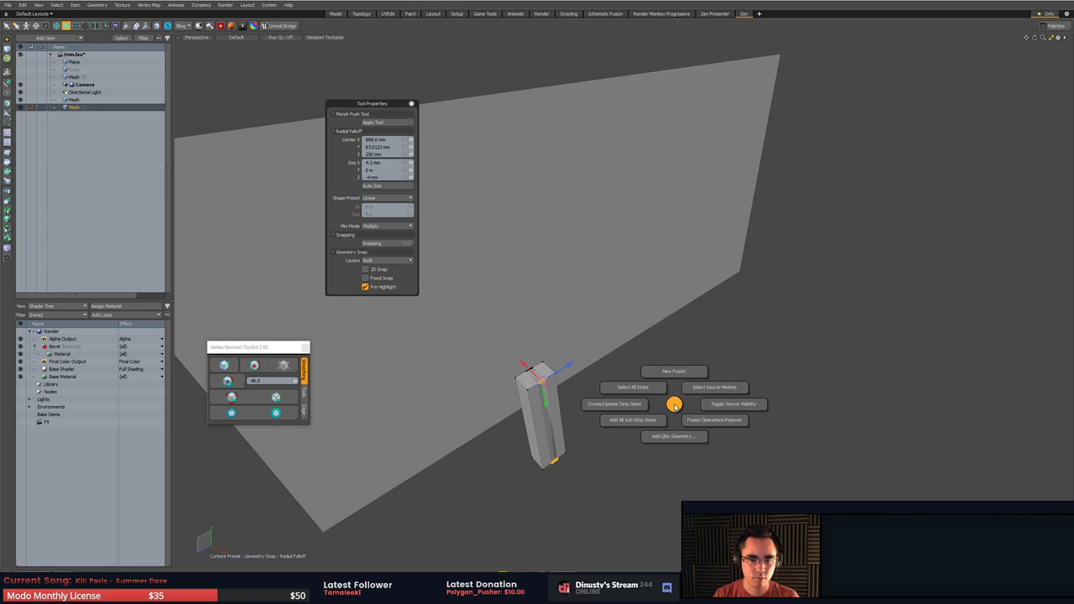
pyautogui.press('Escape')
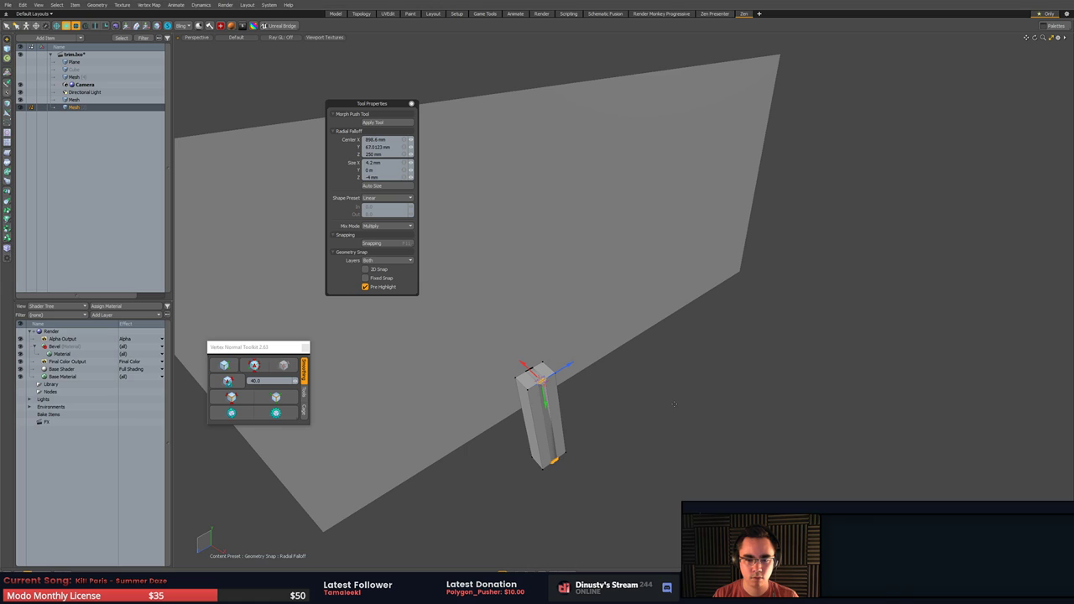
pyautogui.hotkey('shift', 'a')
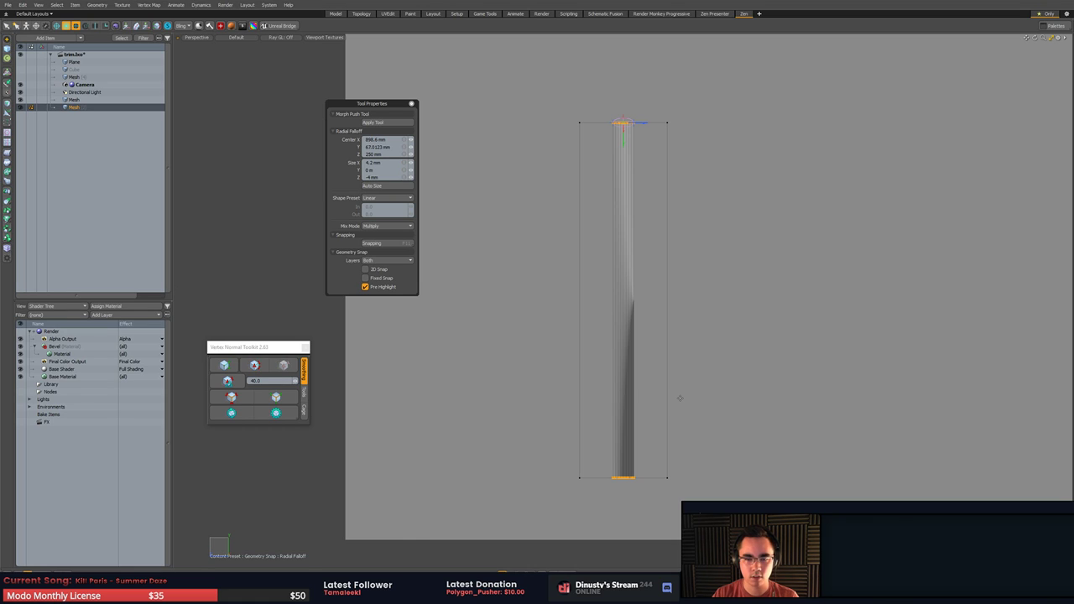
pyautogui.press('KP_Divide')
pyautogui.keyDown('alt'); pyautogui.moveTo(695, 403); pyautogui.dragTo(693, 421); pyautogui.keyUp('alt')
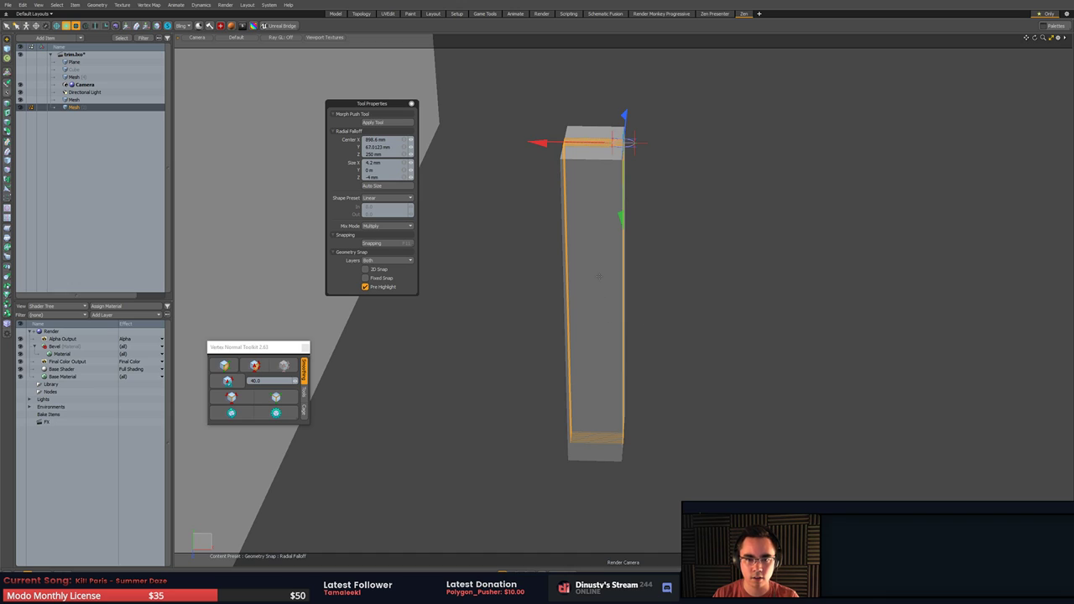
# - Drop the radial falloff and select the flat side polygon next to the sliced strip in polygon mode
pyautogui.press('5')
pyautogui.press('Escape')
pyautogui.press('Escape')
pyautogui.press('KP_Decimal')
pyautogui.press('a')
pyautogui.keyDown('alt'); pyautogui.moveTo(599, 276); pyautogui.dragTo(616, 325); pyautogui.keyUp('alt')
pyautogui.scroll(2, 612, 336)
pyautogui.click(594, 369)
pyautogui.keyDown('alt'); pyautogui.keyDown('shift'); pyautogui.moveTo(661, 394); pyautogui.dragTo(576, 379); pyautogui.keyUp('shift'); pyautogui.keyUp('alt')
pyautogui.press('Home')
pyautogui.hotkey('shift', 'Home')
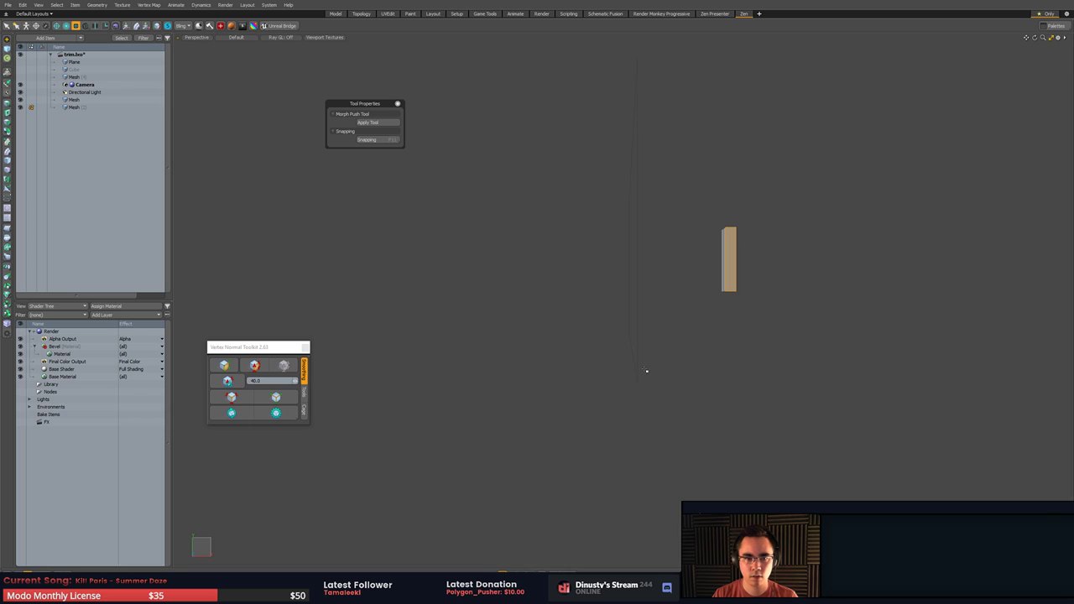
# - Check the strip's edge vertices from above, and select all connected polygons of the sliced box
pyautogui.hotkey('shift', 'a')
pyautogui.keyDown('alt'); pyautogui.moveTo(650, 370); pyautogui.dragTo(613, 405); pyautogui.keyUp('alt')
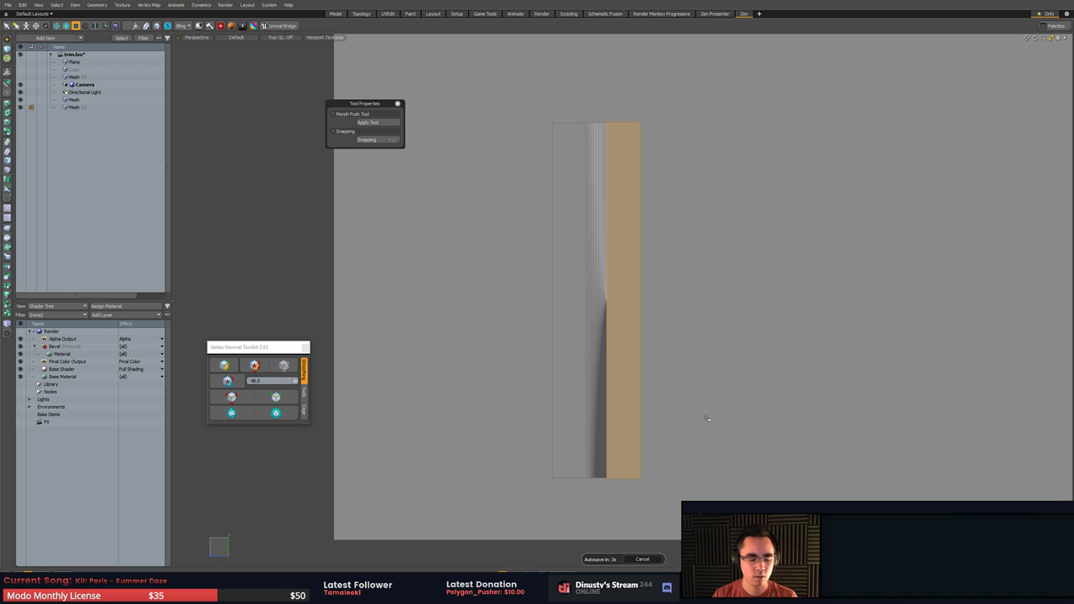
pyautogui.keyDown('alt'); pyautogui.moveTo(682, 413); pyautogui.dragTo(805, 453); pyautogui.keyUp('alt')
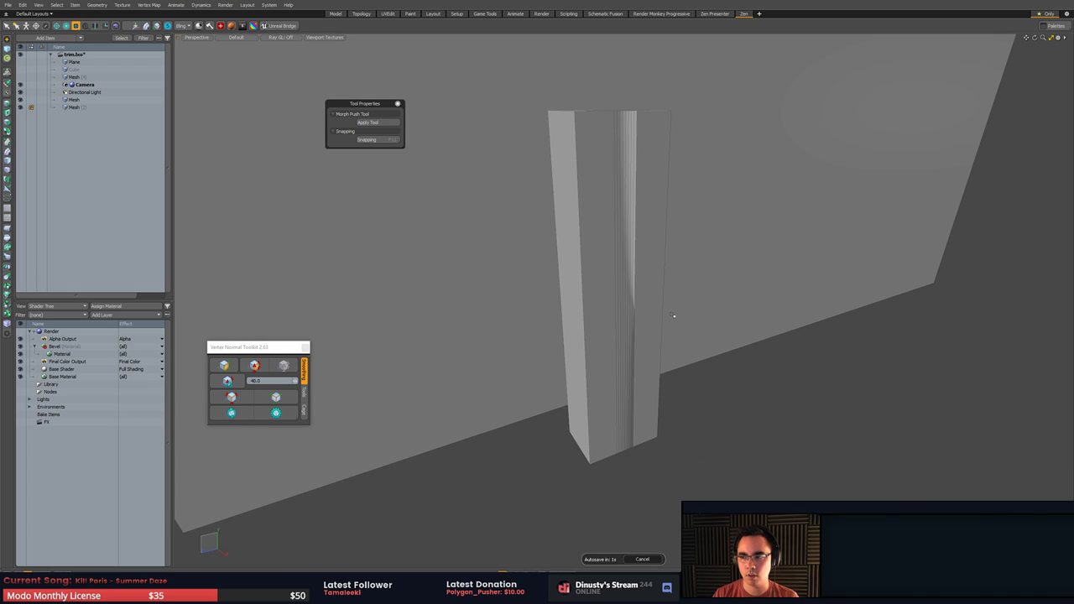
pyautogui.keyDown('alt'); pyautogui.moveTo(673, 315); pyautogui.dragTo(811, 455); pyautogui.keyUp('alt')
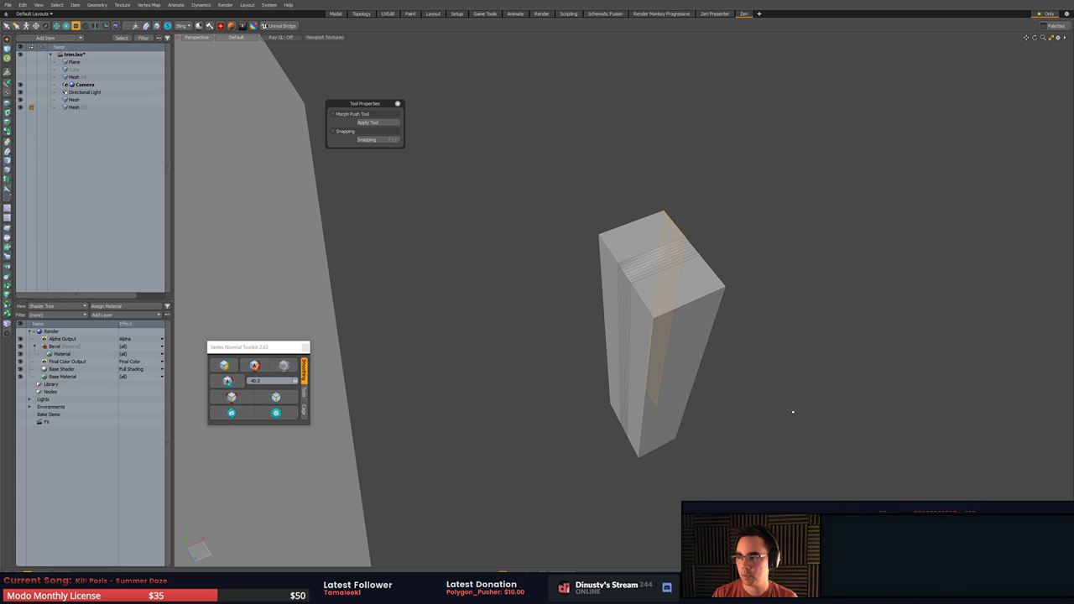
pyautogui.keyDown('alt'); pyautogui.moveTo(846, 446); pyautogui.dragTo(719, 457); pyautogui.keyUp('alt')
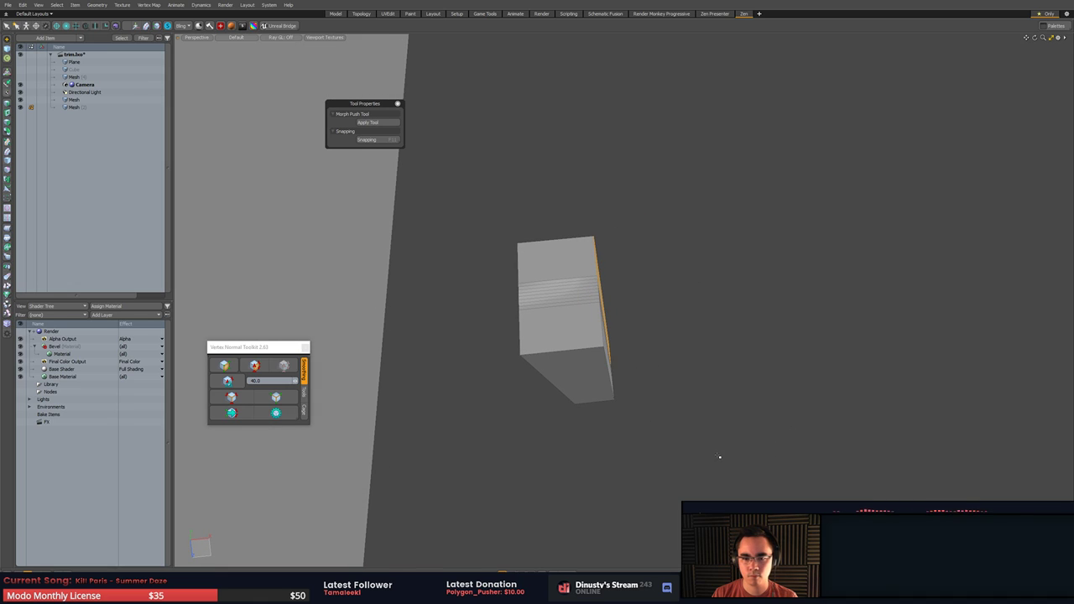
pyautogui.keyDown('alt'); pyautogui.moveTo(641, 394); pyautogui.dragTo(667, 447); pyautogui.keyUp('alt')
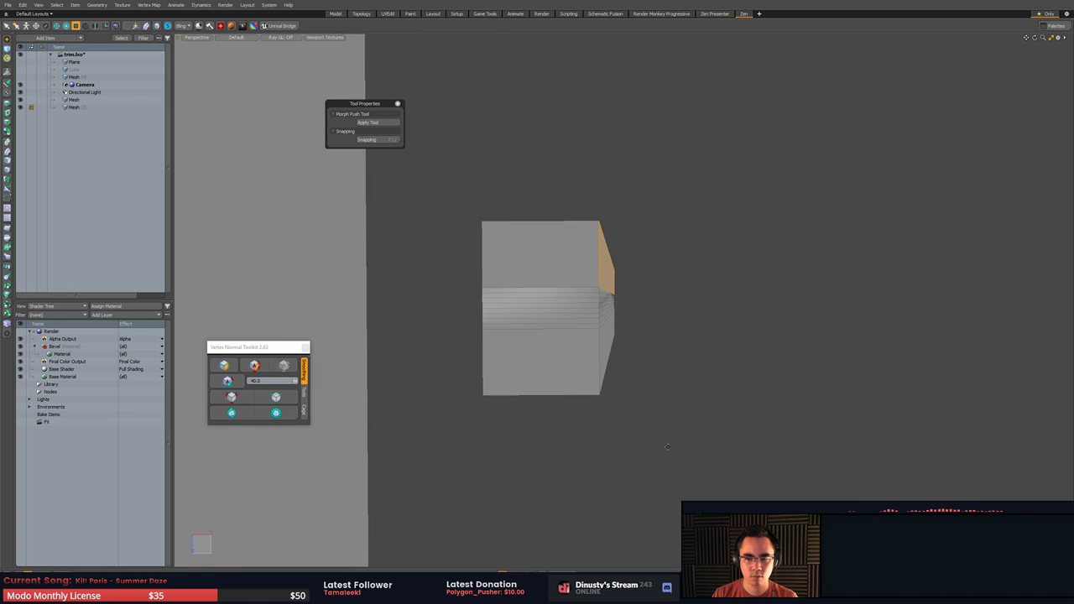
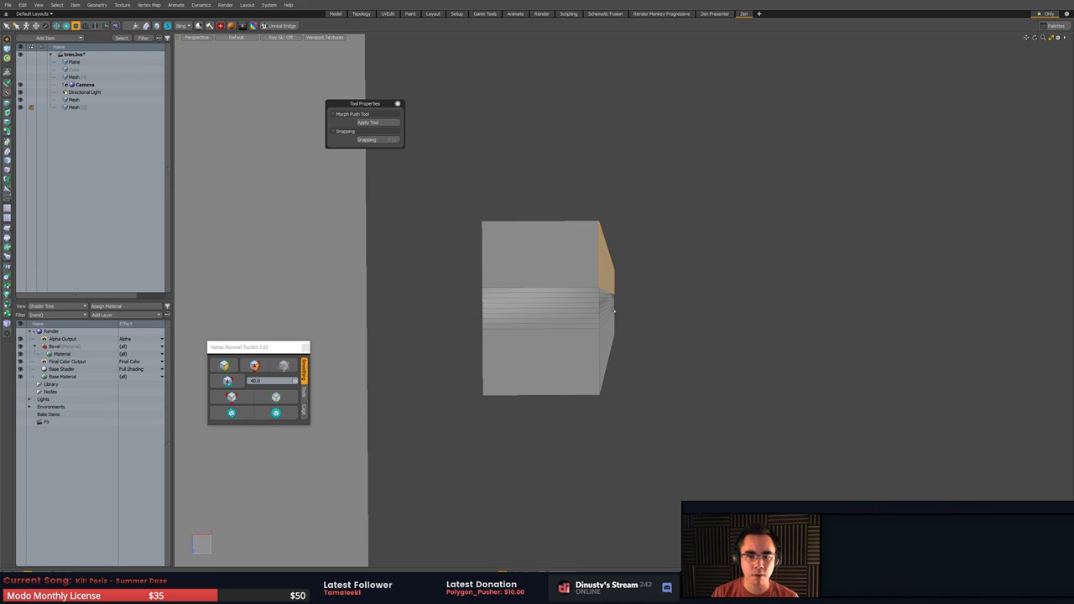
pyautogui.press('1')
pyautogui.moveTo(580, 285); pyautogui.dragTo(585, 313, button='right')
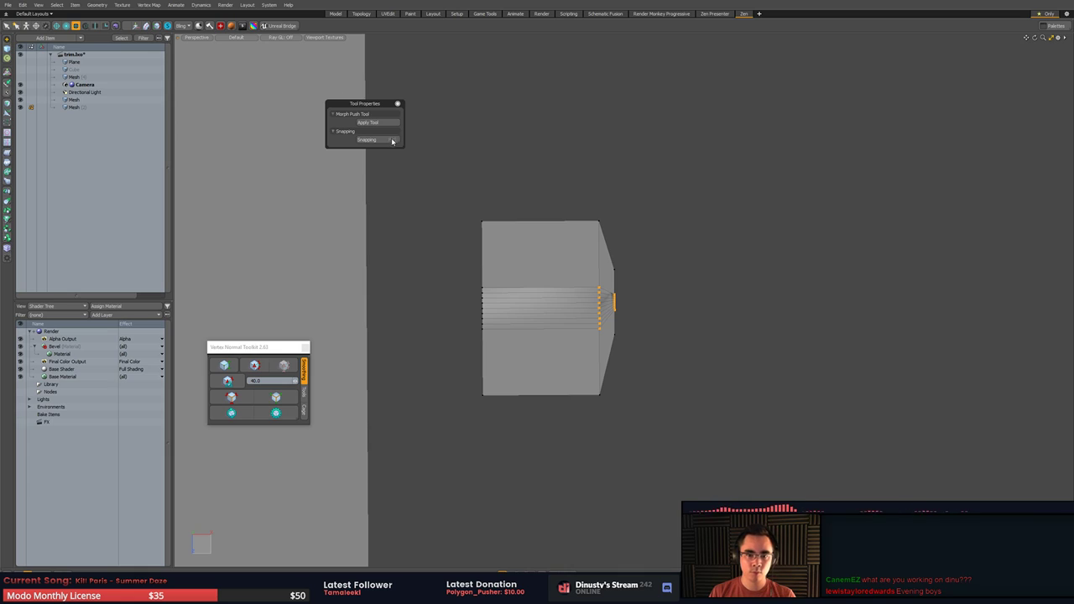
pyautogui.press('3')
pyautogui.doubleClick(547, 239)
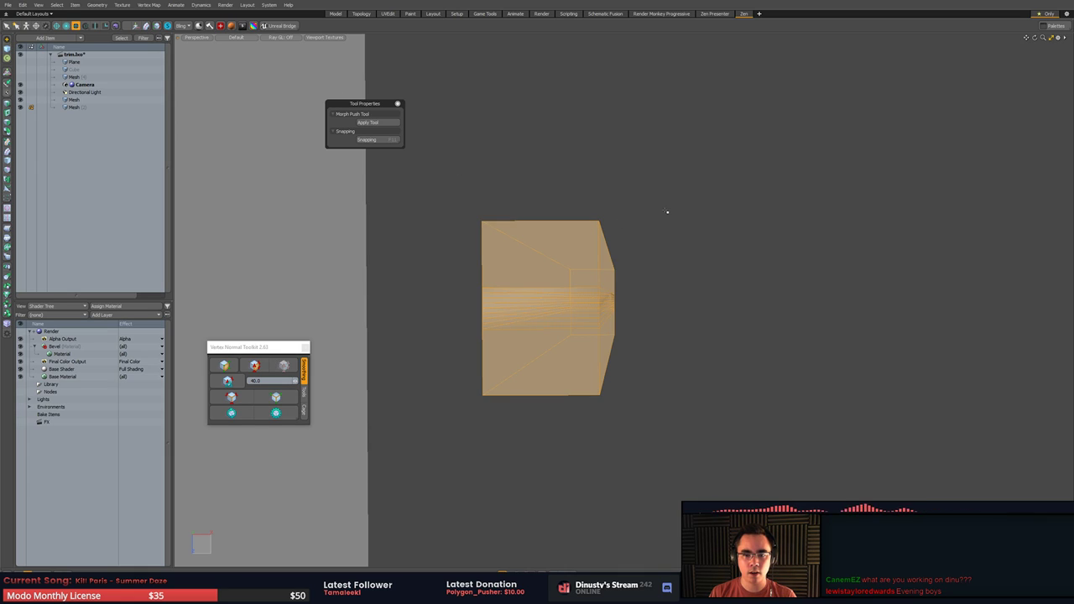
# - Move the selected copy of the sliced box aside and delete it
pyautogui.press('w')
pyautogui.press('space')
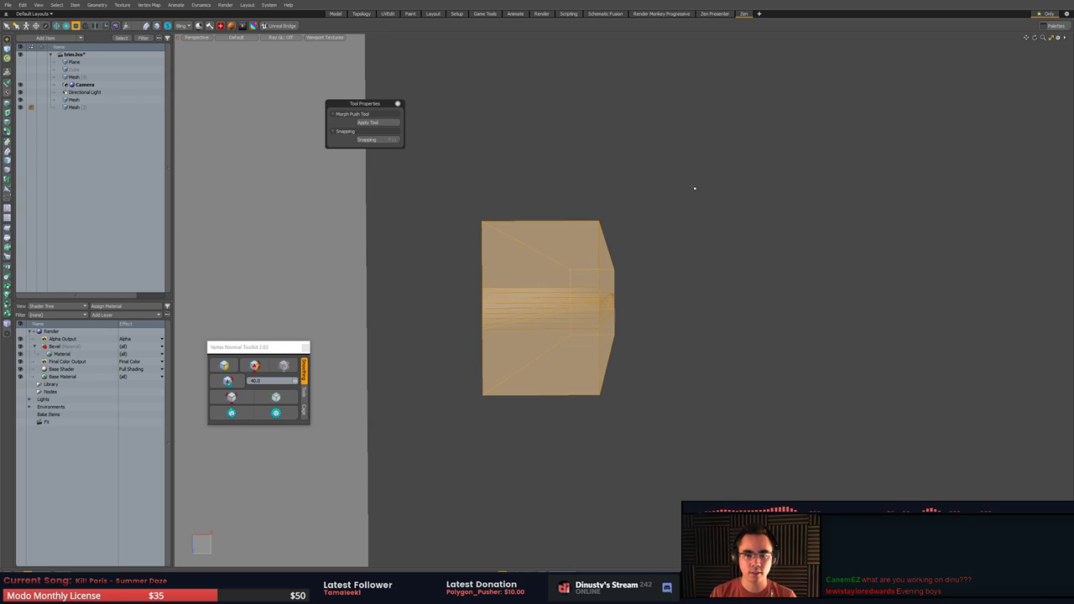
pyautogui.press('w')
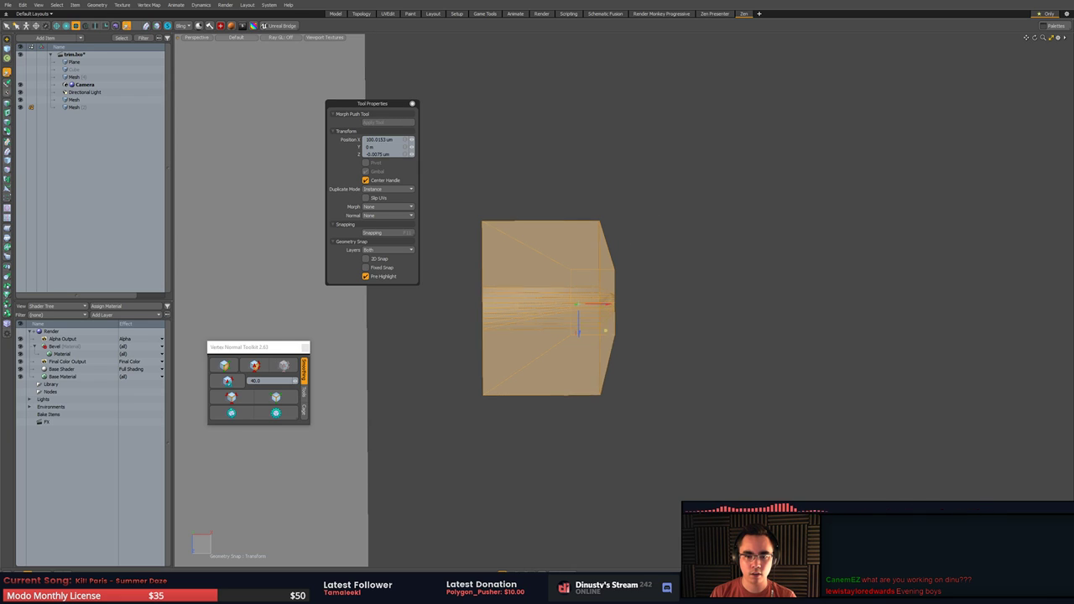
pyautogui.moveTo(606, 331); pyautogui.dragTo(757, 257)
pyautogui.press('space')
pyautogui.press('Delete')
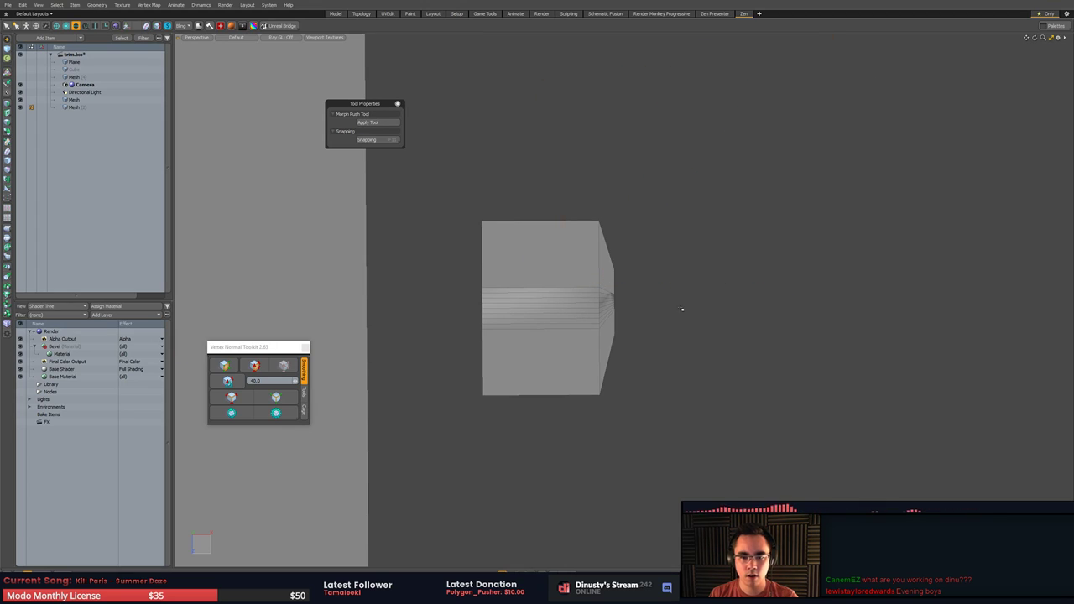
# - Turn on the visibility of the hidden panelled mesh and the Plane layer around the box
pyautogui.keyDown('alt'); pyautogui.moveTo(682, 309); pyautogui.dragTo(567, 292); pyautogui.keyUp('alt')
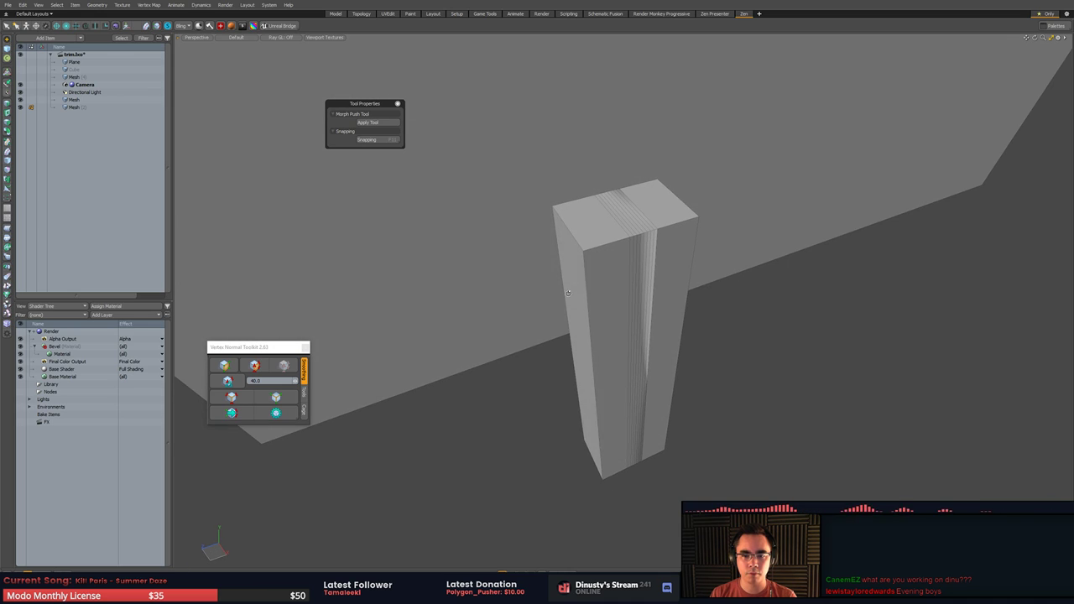
pyautogui.click(244, 411)
pyautogui.moveTo(549, 382)
pyautogui.keyDown('alt'); pyautogui.mouseDown()
pyautogui.moveTo(575, 380)
pyautogui.moveTo(539, 368)
pyautogui.moveTo(576, 361)
pyautogui.moveTo(636, 400)
pyautogui.moveTo(630, 455)
pyautogui.moveTo(620, 454)
pyautogui.mouseUp(); pyautogui.keyUp('alt')
pyautogui.click(240, 393)
pyautogui.keyDown('alt'); pyautogui.keyDown('shift'); pyautogui.moveTo(621, 454); pyautogui.dragTo(530, 429); pyautogui.keyUp('shift'); pyautogui.keyUp('alt')
pyautogui.keyDown('alt'); pyautogui.moveTo(531, 430); pyautogui.dragTo(546, 339); pyautogui.keyUp('alt')
pyautogui.keyDown('ctrl'); pyautogui.keyDown('alt'); pyautogui.moveTo(545, 339); pyautogui.dragTo(564, 307); pyautogui.keyUp('alt'); pyautogui.keyUp('ctrl')
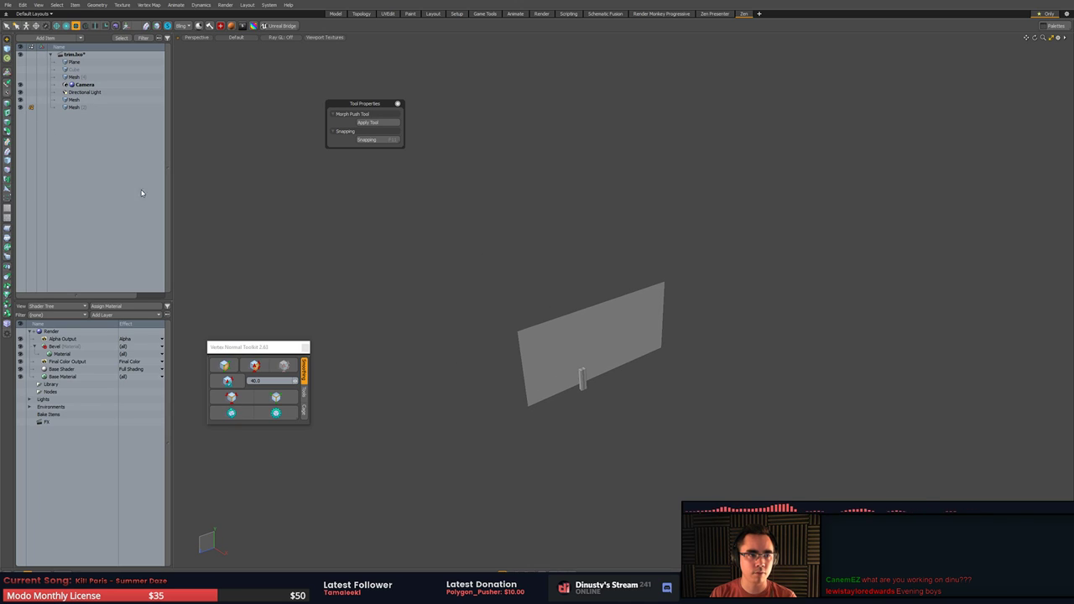
pyautogui.click(32, 77)
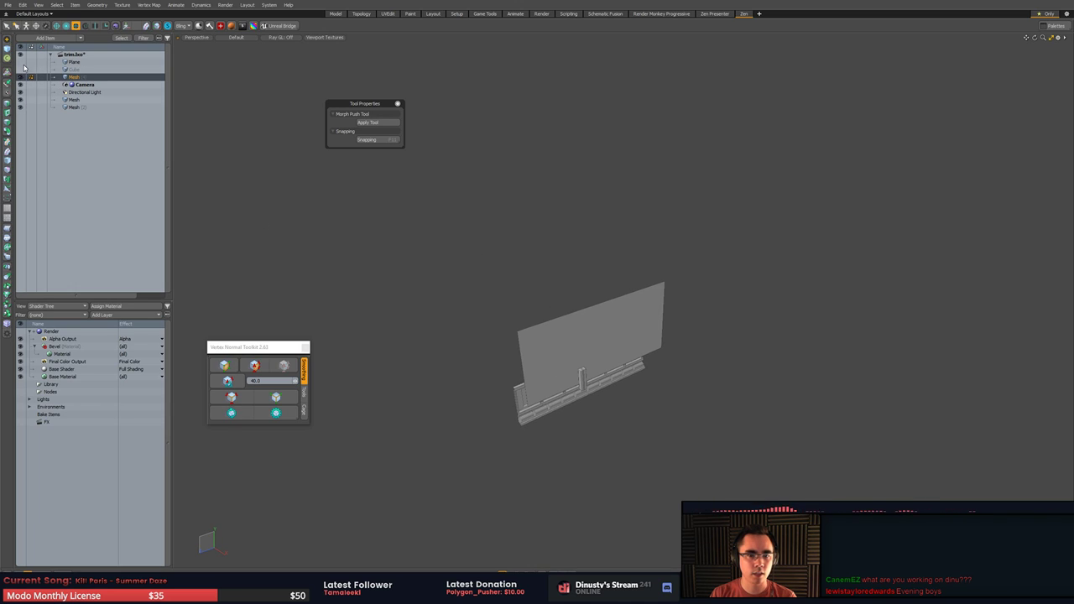
pyautogui.click(20, 62)
# - Select the sliced box's extra loop edges, leaving the one in the middle of the strip, and remove them
pyautogui.keyDown('ctrl'); pyautogui.keyDown('alt'); pyautogui.moveTo(537, 335); pyautogui.dragTo(612, 352); pyautogui.keyUp('alt'); pyautogui.keyUp('ctrl')
pyautogui.keyDown('alt'); pyautogui.moveTo(613, 352); pyautogui.dragTo(617, 154); pyautogui.keyUp('alt')
pyautogui.keyDown('alt'); pyautogui.moveTo(694, 280); pyautogui.dragTo(474, 316); pyautogui.keyUp('alt')
pyautogui.moveTo(579, 330)
pyautogui.keyDown('ctrl'); pyautogui.keyDown('alt'); pyautogui.mouseDown()
pyautogui.moveTo(500, 309)
pyautogui.moveTo(579, 319)
pyautogui.mouseUp(); pyautogui.keyUp('alt'); pyautogui.keyUp('ctrl')
pyautogui.press('5')
pyautogui.press('2')
pyautogui.press('5')
pyautogui.click(682, 253)
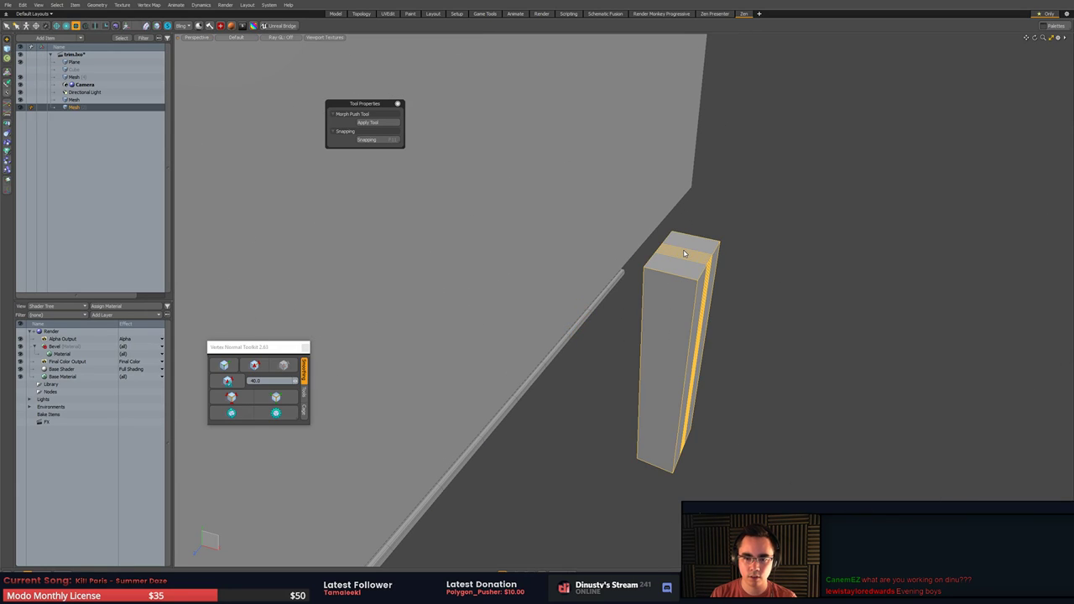
pyautogui.press('2')
pyautogui.hotkey('shift', 'a')
pyautogui.keyDown('alt'); pyautogui.moveTo(675, 257); pyautogui.dragTo(642, 326); pyautogui.keyUp('alt')
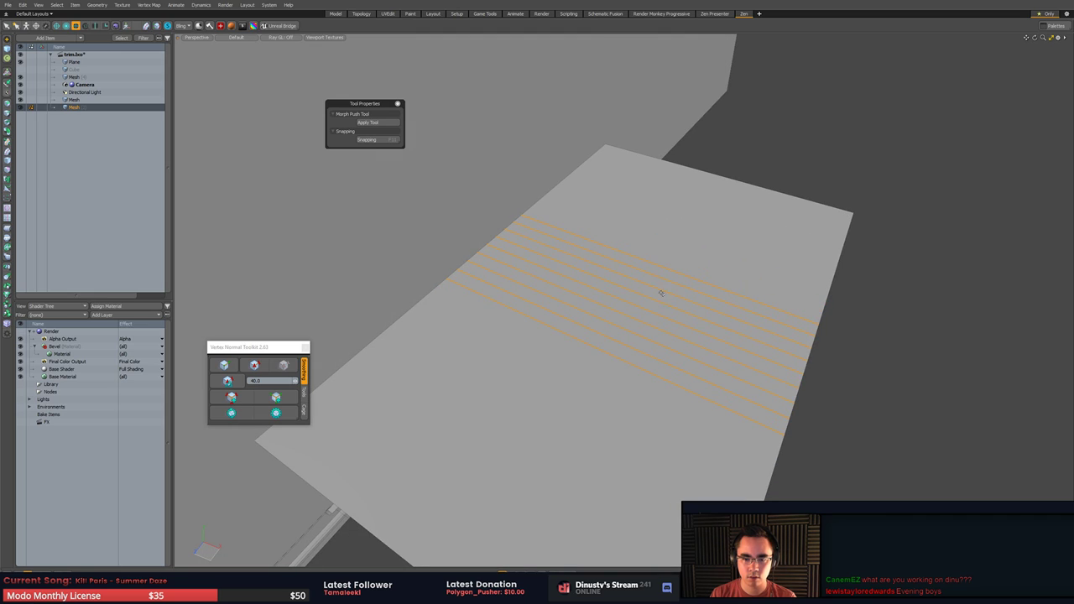
pyautogui.keyDown('alt'); pyautogui.moveTo(719, 310); pyautogui.dragTo(786, 249); pyautogui.keyUp('alt')
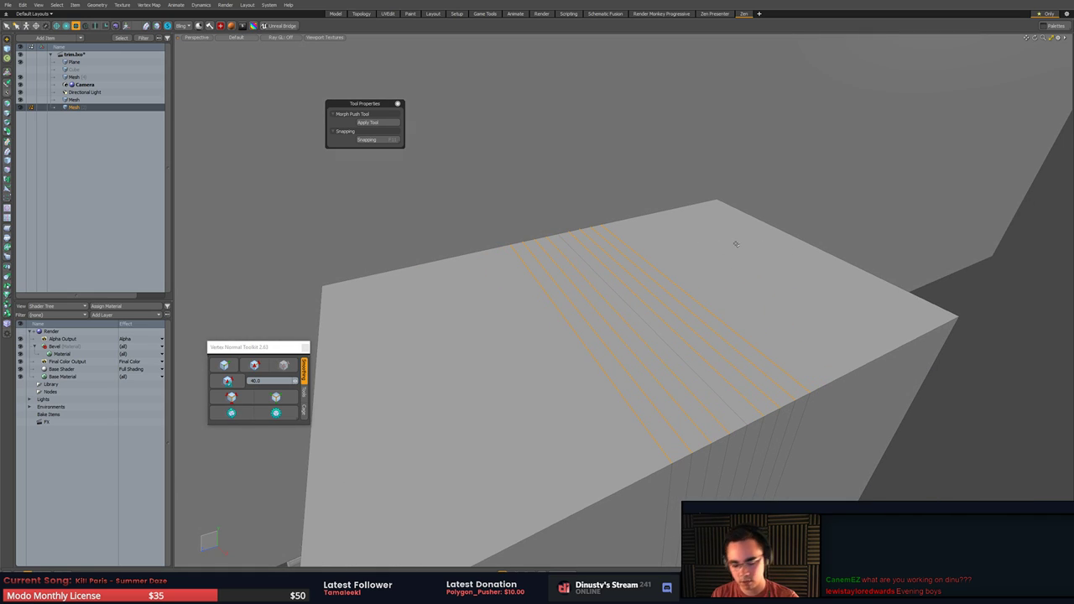
pyautogui.press('BackSpace')
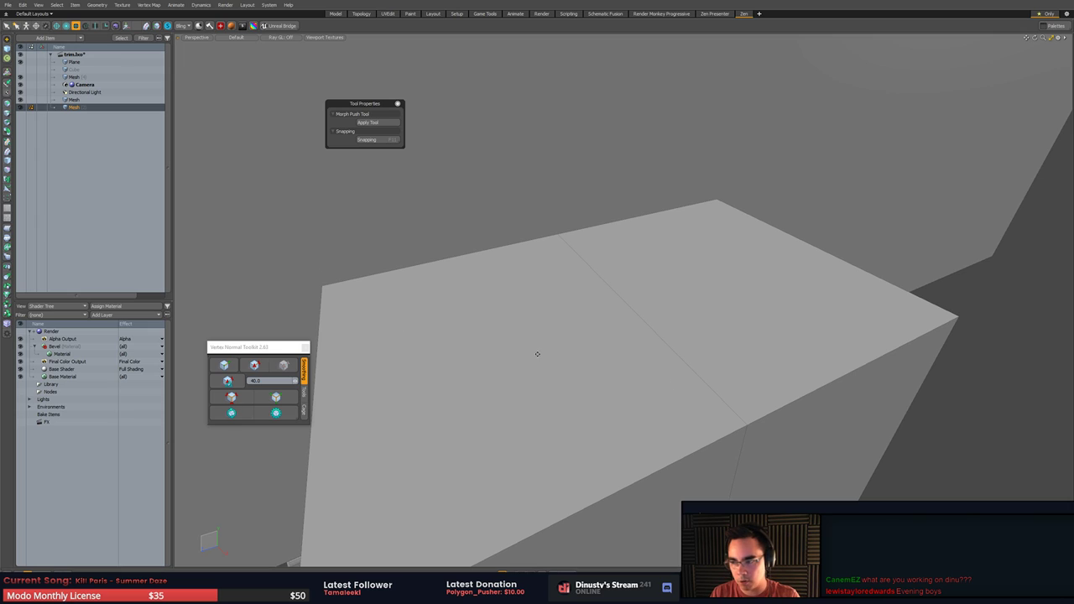
# - Add a new cylinder mesh item to the scene
pyautogui.scroll(-5, 653, 373)
pyautogui.keyDown('alt'); pyautogui.moveTo(653, 373); pyautogui.dragTo(708, 364); pyautogui.keyUp('alt')
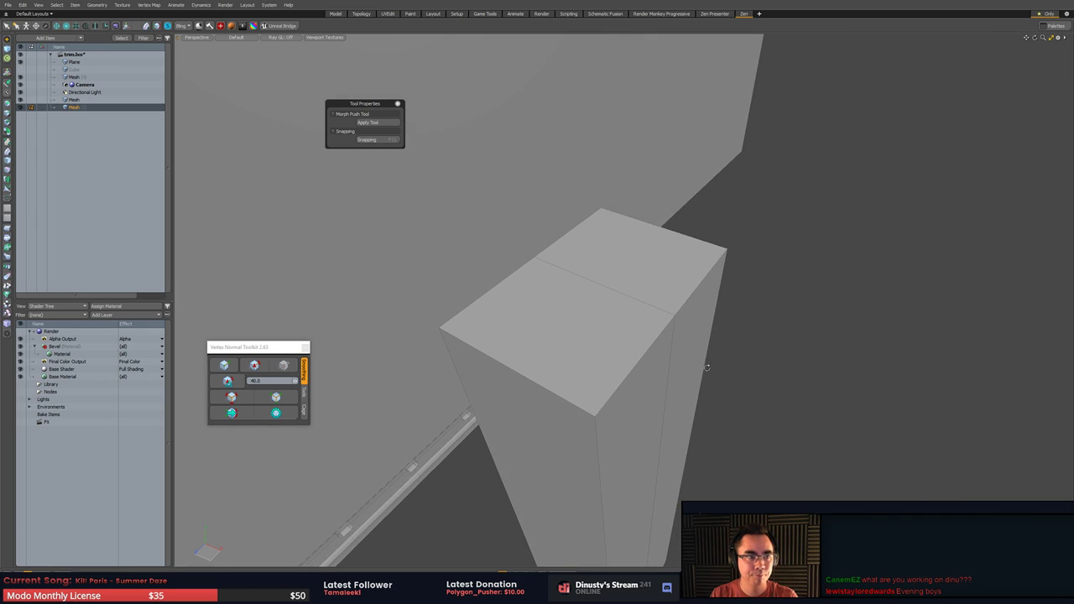
pyautogui.scroll(-2, 707, 364)
pyautogui.click(8, 51)
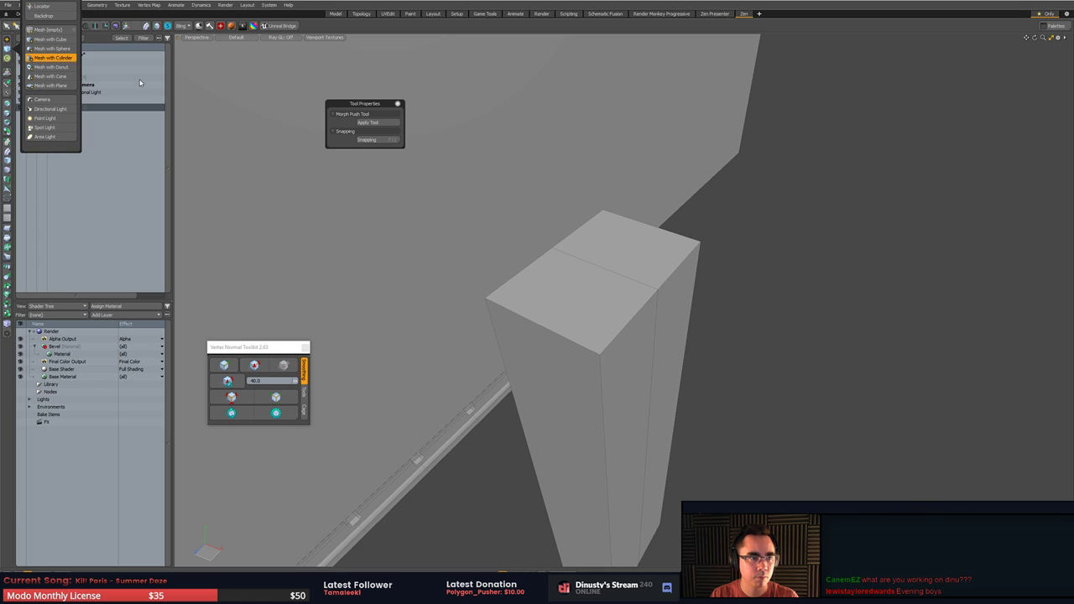
pyautogui.scroll(-8, 495, 298)
pyautogui.keyDown('alt'); pyautogui.moveTo(495, 300); pyautogui.dragTo(591, 312); pyautogui.keyUp('alt')
pyautogui.press('5')
pyautogui.click(494, 350)
# - Select the horizontal segment edges around the cylinder as full loops and remove them
pyautogui.press('w')
pyautogui.press('q')
pyautogui.press('Escape')
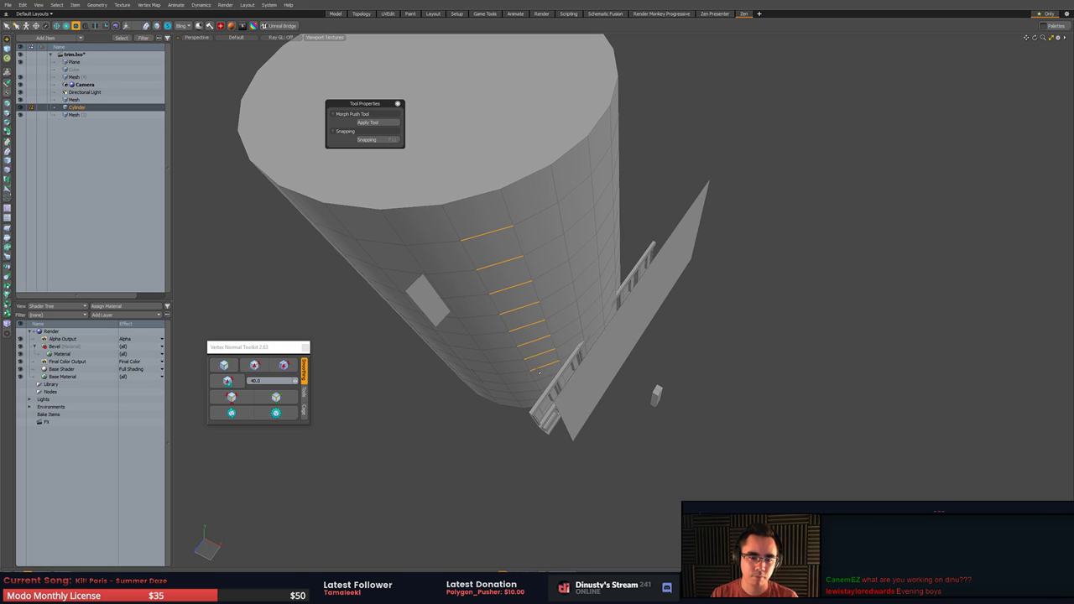
pyautogui.keyDown('alt'); pyautogui.moveTo(543, 375); pyautogui.dragTo(624, 365); pyautogui.keyUp('alt')
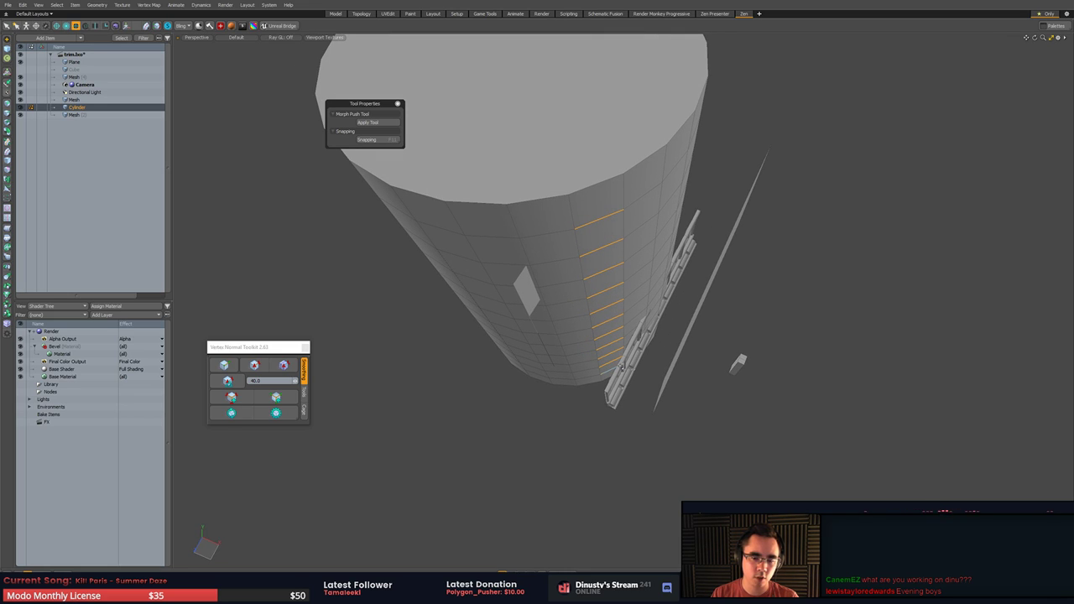
pyautogui.press('l')
pyautogui.press('BackSpace')
# - Select the whole cylinder in polygon mode and scale it down uniformly to a small fraction of its size
pyautogui.press('3')
pyautogui.doubleClick(602, 281)
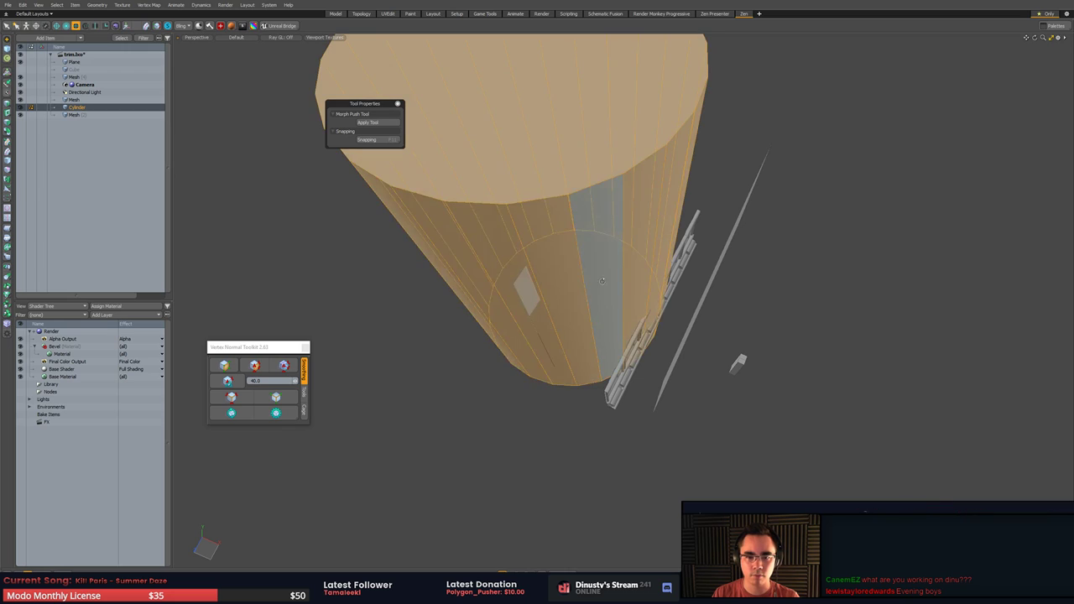
pyautogui.keyDown('alt'); pyautogui.moveTo(602, 281); pyautogui.dragTo(594, 301); pyautogui.keyUp('alt')
pyautogui.press('r')
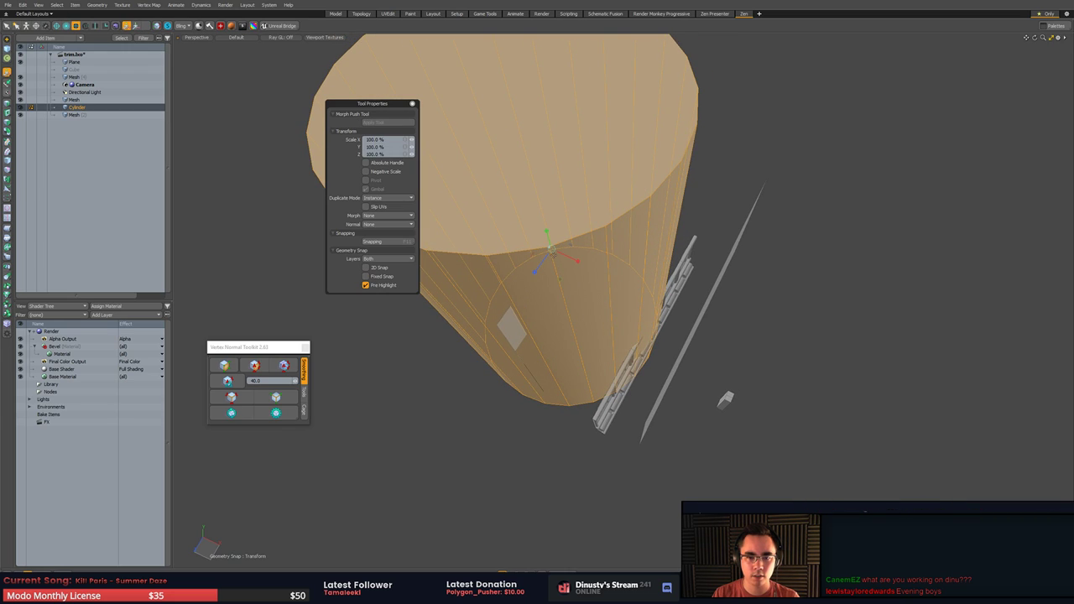
pyautogui.moveTo(552, 250); pyautogui.dragTo(521, 219)
pyautogui.press('w')
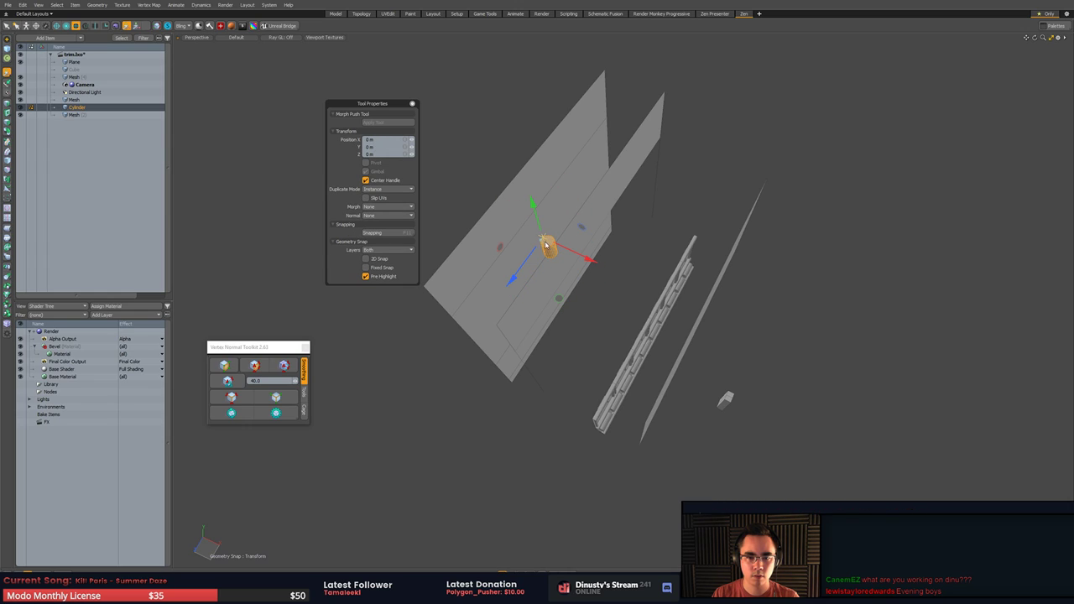
pyautogui.press('r')
# - Move the small cylinder to the front face of the box near its top and refine its size
pyautogui.press('w')
pyautogui.moveTo(552, 254); pyautogui.dragTo(625, 260)
pyautogui.hotkey('shift', 'a')
pyautogui.press('Escape')
pyautogui.press('w')
pyautogui.keyDown('alt'); pyautogui.moveTo(626, 301); pyautogui.dragTo(610, 263); pyautogui.keyUp('alt')
pyautogui.press('q')
pyautogui.doubleClick(617, 290)
pyautogui.scroll(-4, 618, 285)
pyautogui.press('r')
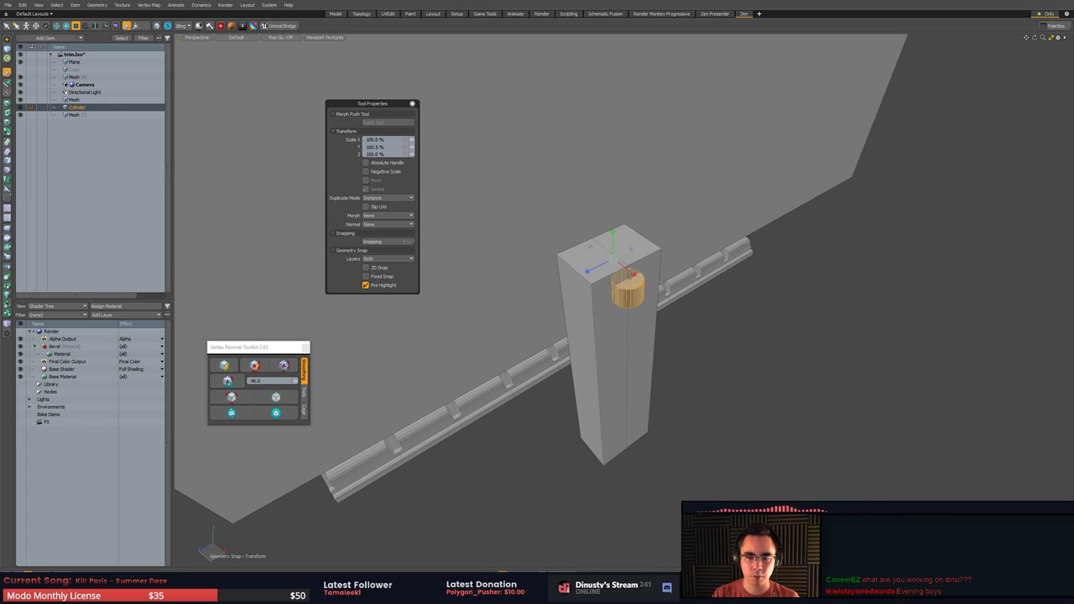
# - Stretch the cylinder to the box's full height by moving its top cap up and its bottom cap down
pyautogui.press('space')
pyautogui.press('w')
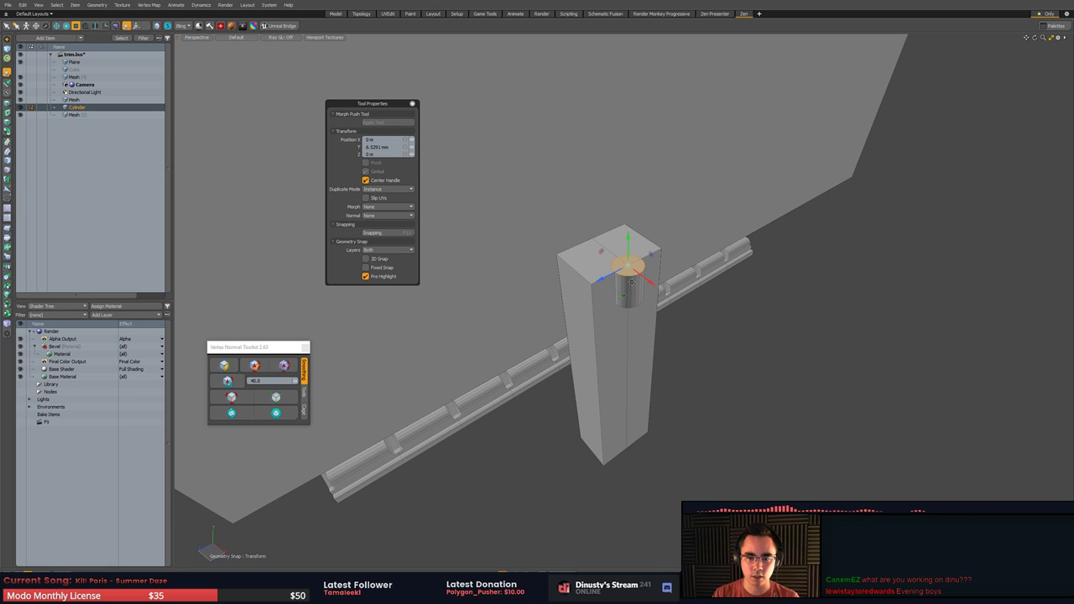
pyautogui.keyDown('alt'); pyautogui.moveTo(632, 282); pyautogui.dragTo(706, 485); pyautogui.keyUp('alt')
pyautogui.press('space')
pyautogui.click(628, 287)
pyautogui.press('w')
pyautogui.press('space')
# - Transfer the cylinder's polygons into the mesh item that holds the box
pyautogui.click(680, 275)
pyautogui.click(641, 270)
pyautogui.moveTo(640, 270)
pyautogui.keyDown('alt'); pyautogui.mouseDown()
pyautogui.moveTo(613, 287)
pyautogui.moveTo(619, 302)
pyautogui.moveTo(643, 283)
pyautogui.mouseUp(); pyautogui.keyUp('alt')
pyautogui.click(616, 292)
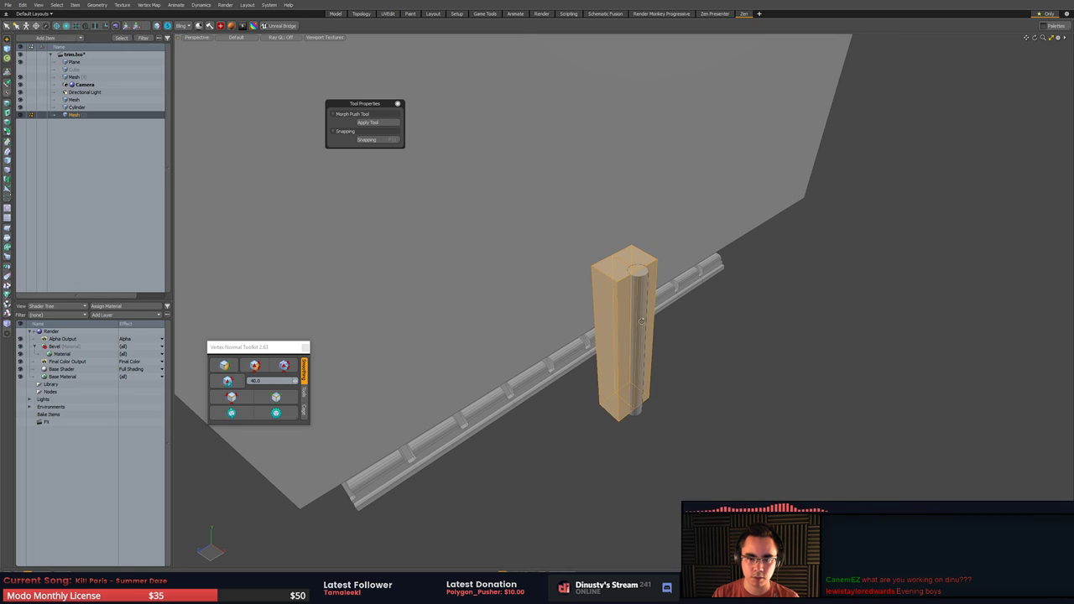
pyautogui.click(643, 283)
pyautogui.click(629, 295)
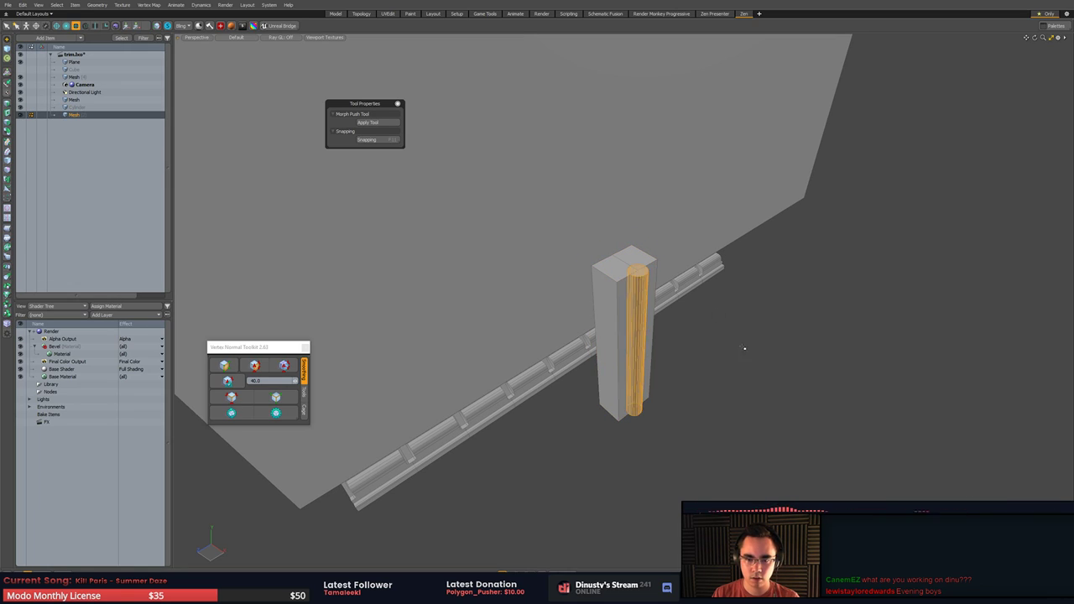
# - Duplicate the combined box-and-cylinder piece directly above itself and tilt the copy slightly
pyautogui.keyDown('alt'); pyautogui.moveTo(629, 296); pyautogui.dragTo(457, 262); pyautogui.keyUp('alt')
pyautogui.press('w')
pyautogui.keyDown('alt'); pyautogui.keyDown('shift'); pyautogui.moveTo(536, 308); pyautogui.dragTo(541, 178); pyautogui.keyUp('shift'); pyautogui.keyUp('alt')
pyautogui.press('e')
pyautogui.press('w')
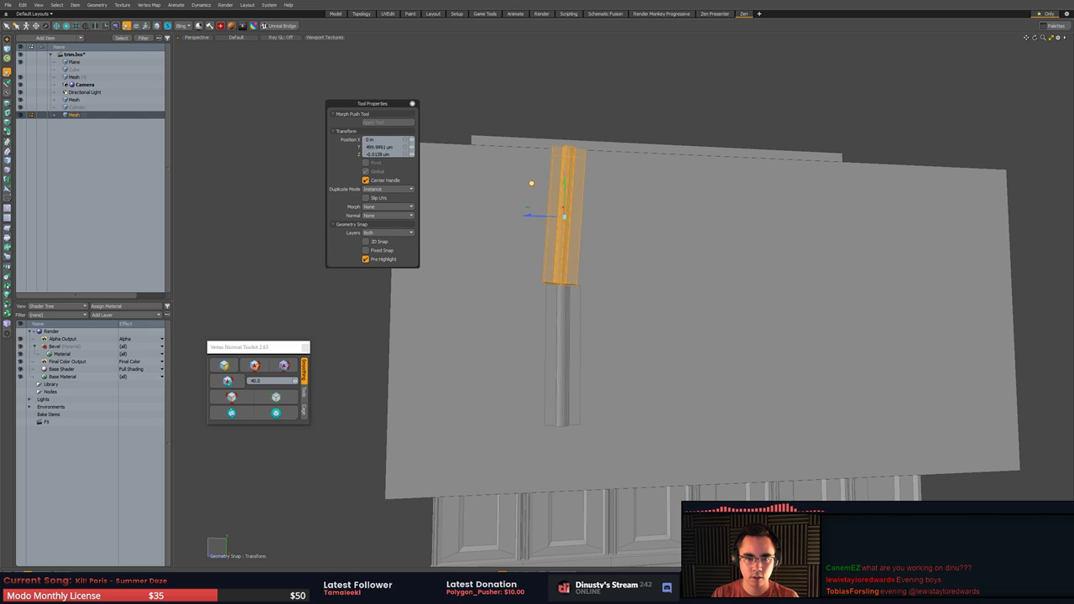
# - Duplicate the untilted piece straight down so the copy continues below it
pyautogui.press('q')
pyautogui.doubleClick(566, 319)
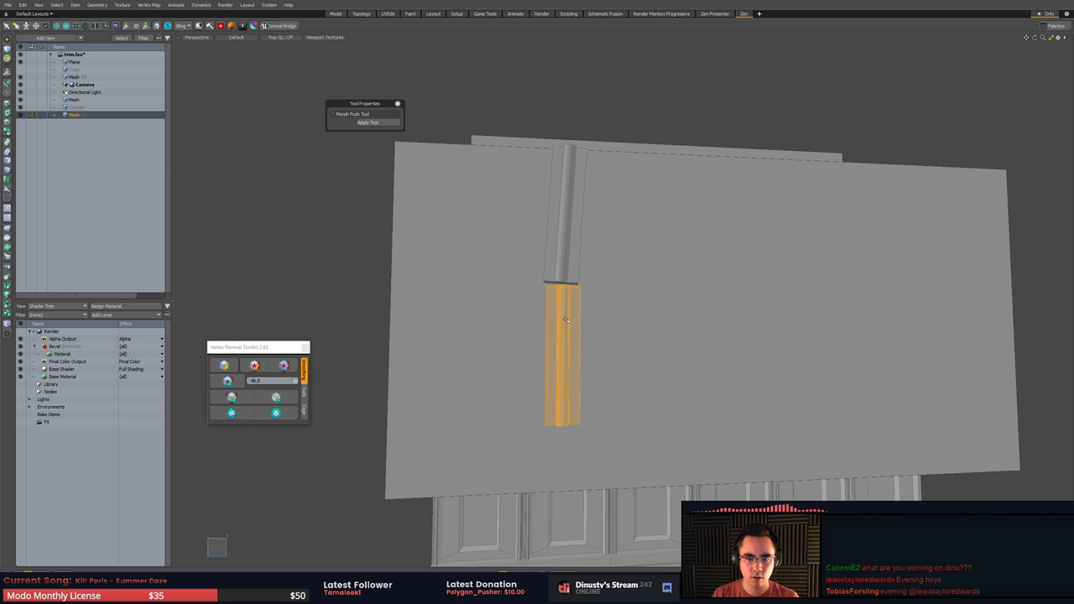
pyautogui.moveTo(586, 337); pyautogui.dragTo(570, 284, button='middle')
pyautogui.press('w')
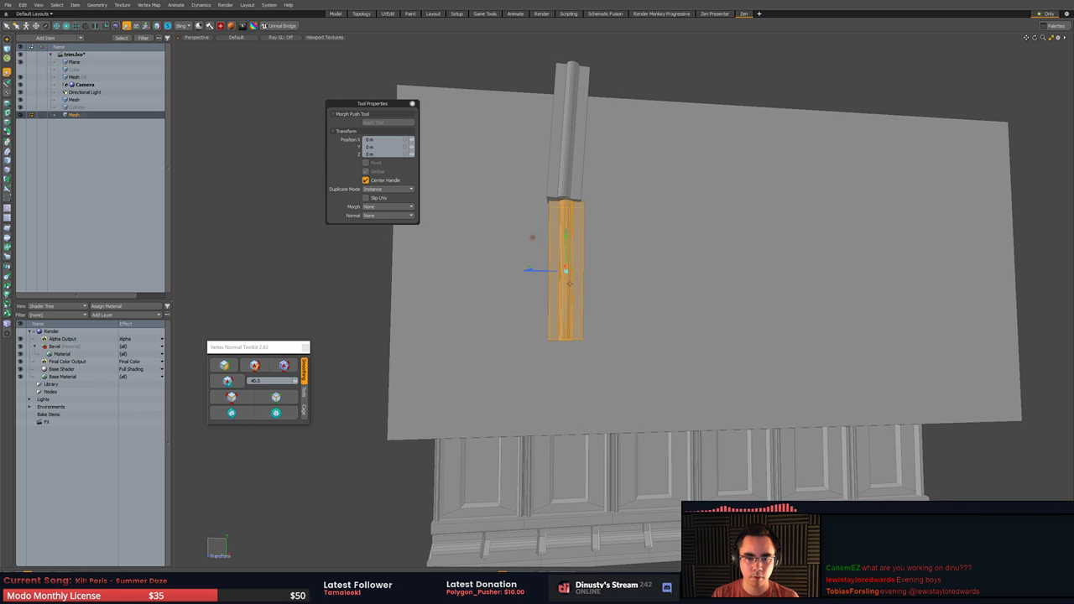
pyautogui.moveTo(534, 241); pyautogui.dragTo(533, 381)
pyautogui.press('q')
# - Shorten the lowest piece by selecting its bottom vertices and moving them up
pyautogui.hotkey('alt', '1')
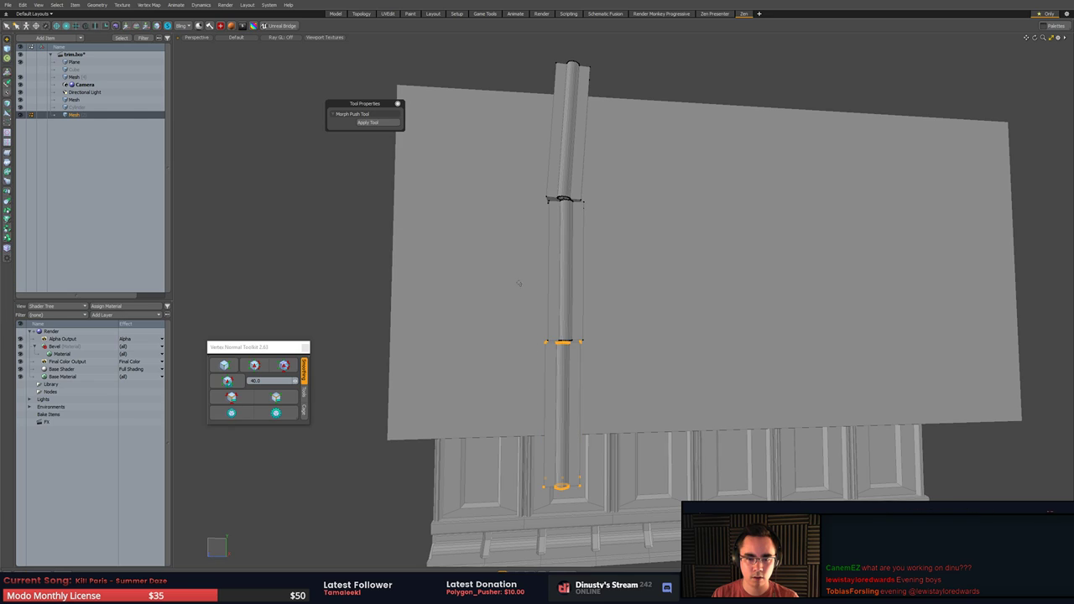
pyautogui.keyDown('ctrl'); pyautogui.moveTo(519, 285); pyautogui.dragTo(605, 310, button='right'); pyautogui.keyUp('ctrl')
pyautogui.press('w')
pyautogui.press('w')
pyautogui.moveTo(563, 460); pyautogui.dragTo(564, 358)
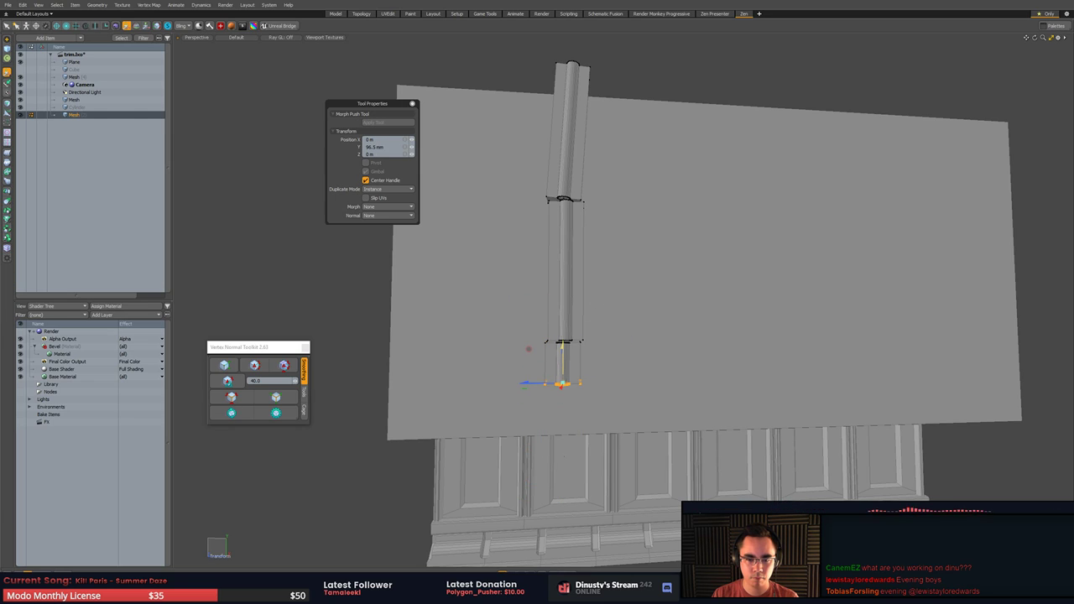
pyautogui.press('space')
# - Select the shortened bottom piece in polygon mode and nudge it slightly sideways
pyautogui.press('w')
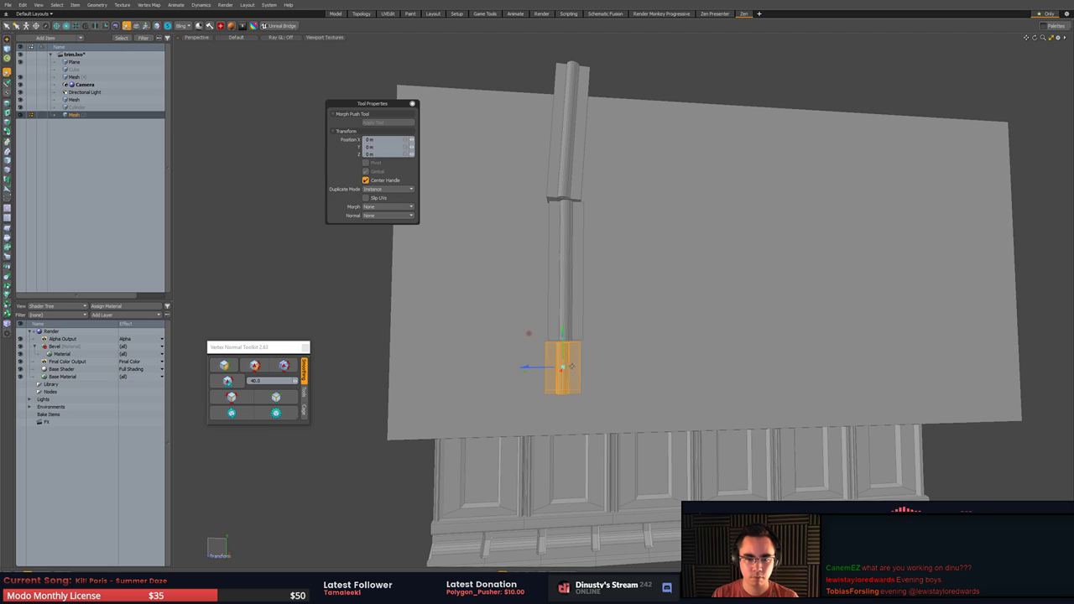
pyautogui.press('space')
pyautogui.press('w')
pyautogui.moveTo(532, 336); pyautogui.dragTo(536, 336)
pyautogui.press('space')
# - Duplicate the three stacked pieces rotated 90° about X and place the copy horizontally at the column's base
pyautogui.click(627, 356)
pyautogui.keyDown('alt'); pyautogui.moveTo(626, 357); pyautogui.dragTo(569, 361); pyautogui.keyUp('alt')
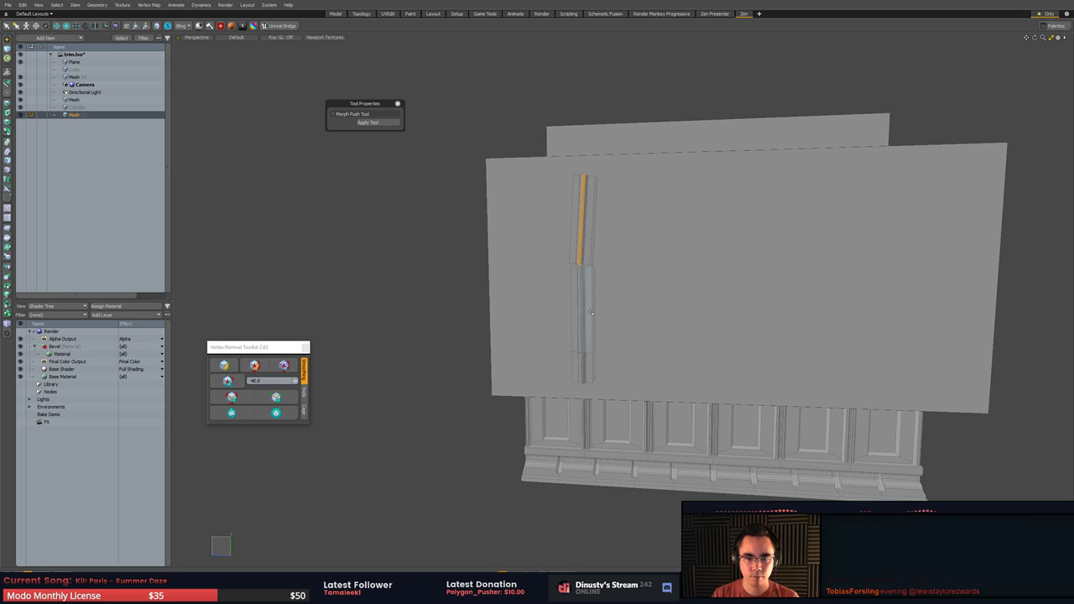
pyautogui.doubleClick(585, 371)
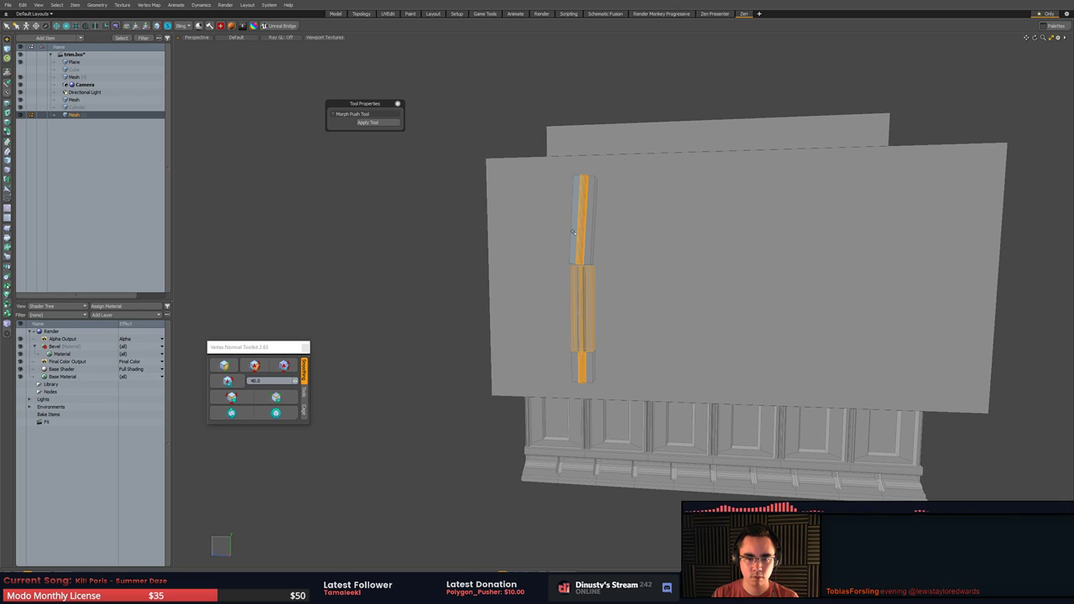
pyautogui.keyDown('shift'); pyautogui.click(591, 357); pyautogui.keyUp('shift')
pyautogui.press('w')
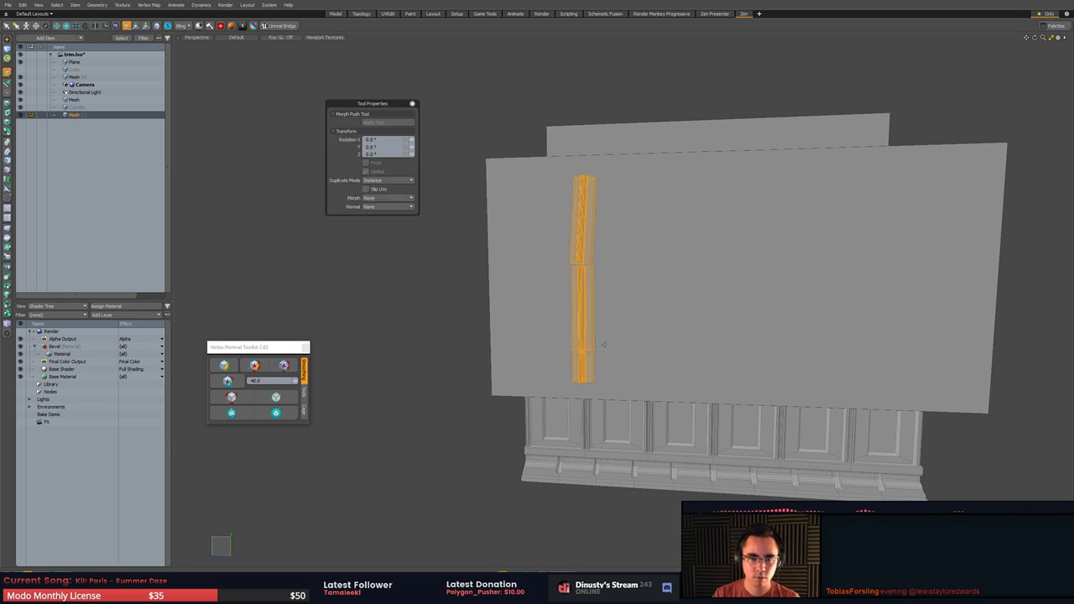
pyautogui.moveTo(609, 314); pyautogui.dragTo(606, 273)
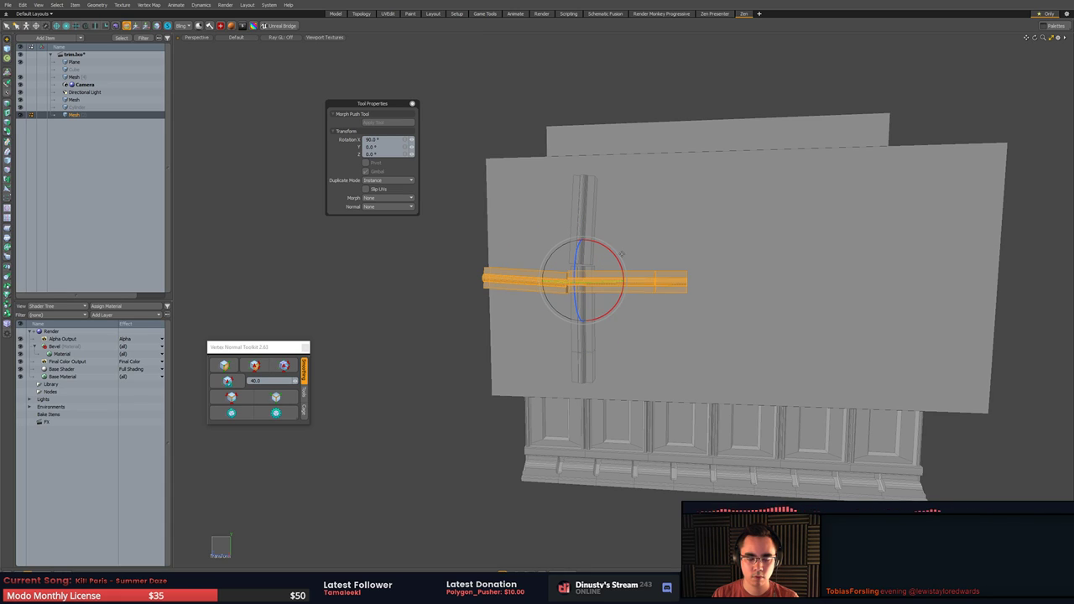
pyautogui.press('w')
pyautogui.moveTo(552, 250); pyautogui.dragTo(662, 340)
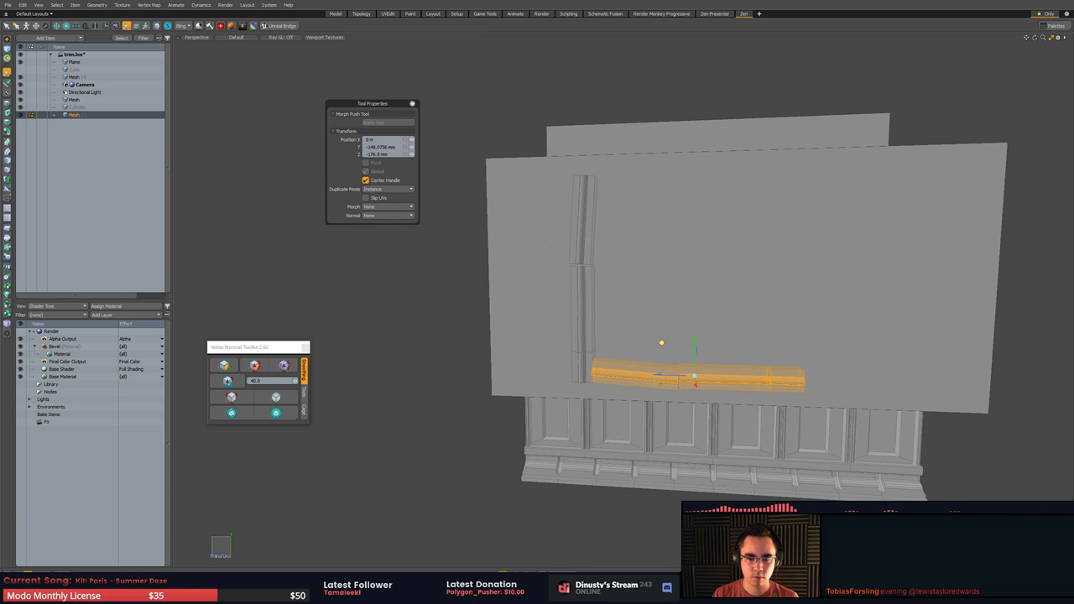
pyautogui.press('q')
# - Select all the vertical and horizontal trim pieces and adjust their position in front of the wall plane
pyautogui.click(482, 333)
pyautogui.moveTo(482, 334)
pyautogui.keyDown('alt'); pyautogui.mouseDown()
pyautogui.moveTo(524, 296)
pyautogui.moveTo(478, 369)
pyautogui.moveTo(724, 360)
pyautogui.moveTo(512, 377)
pyautogui.mouseUp(); pyautogui.keyUp('alt')
pyautogui.click(227, 382)
pyautogui.click(655, 374)
pyautogui.moveTo(655, 374)
pyautogui.mouseDown()
pyautogui.moveTo(588, 281)
pyautogui.moveTo(580, 351)
pyautogui.moveTo(667, 421)
pyautogui.mouseUp()
pyautogui.keyDown('alt'); pyautogui.moveTo(575, 431); pyautogui.dragTo(629, 422); pyautogui.keyUp('alt')
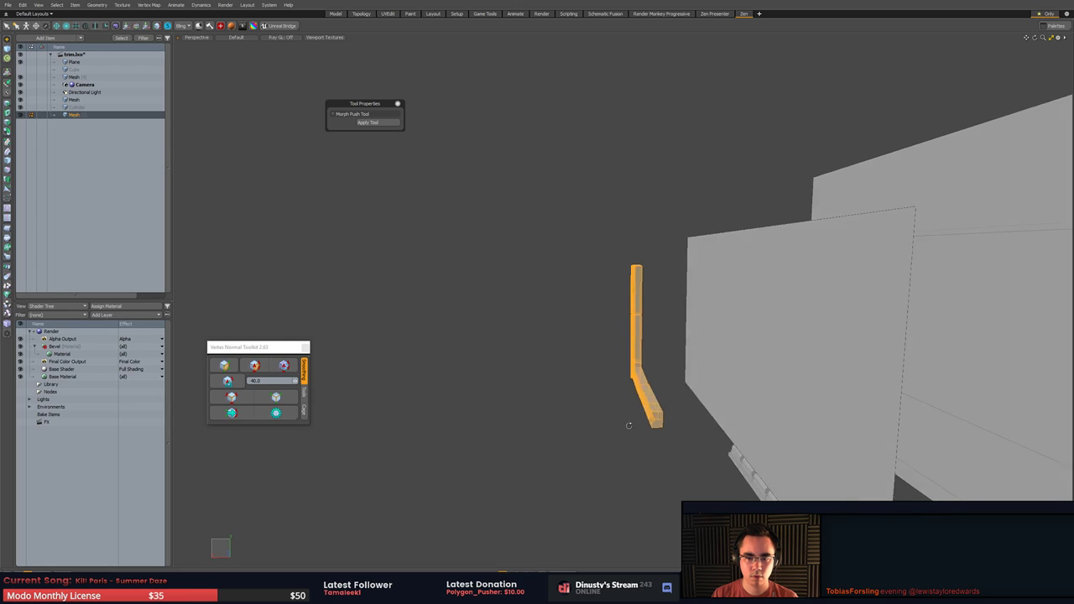
pyautogui.press('w')
pyautogui.moveTo(633, 337)
pyautogui.mouseDown()
pyautogui.moveTo(705, 334)
pyautogui.moveTo(661, 319)
pyautogui.moveTo(640, 296)
pyautogui.moveTo(630, 352)
pyautogui.mouseUp()
pyautogui.press('q')
# - Select the wall plane and loop slice it with one uniform vertical cut down its middle
pyautogui.press('5')
pyautogui.click(610, 294)
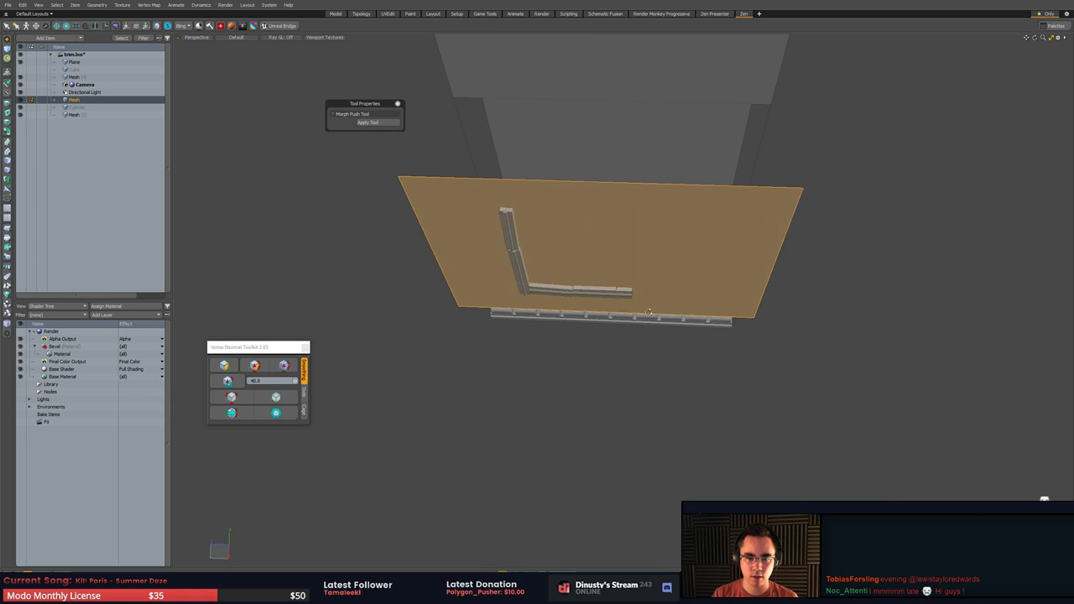
pyautogui.press('2')
pyautogui.click(622, 184)
pyautogui.hotkey('alt', 'c')
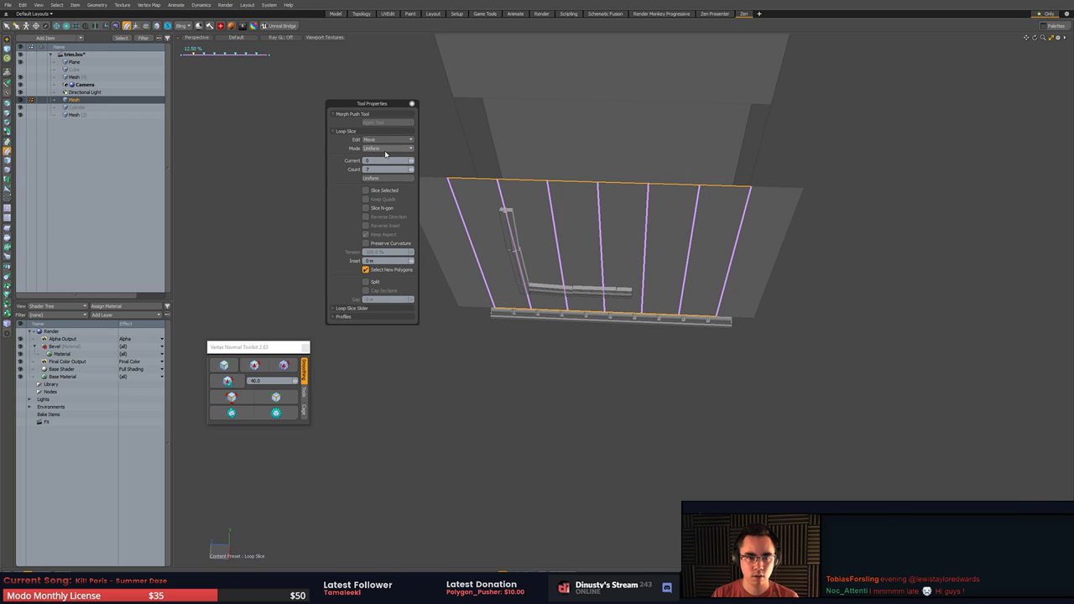
pyautogui.moveTo(412, 171); pyautogui.dragTo(392, 171)
pyautogui.press('q')
# - Bevel one half of the divided wall plane twice, insetting the polygon and pushing it back into a recessed opening
pyautogui.keyDown('alt'); pyautogui.moveTo(886, 257); pyautogui.dragTo(901, 271); pyautogui.keyUp('alt')
pyautogui.press('3')
pyautogui.click(604, 254)
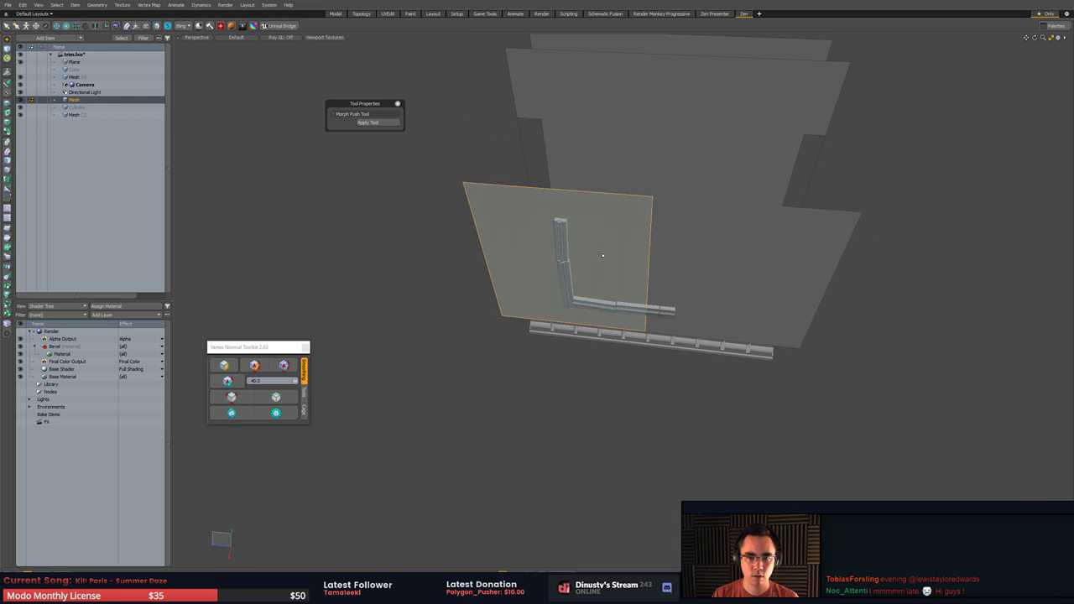
pyautogui.scroll(2, 604, 254)
pyautogui.keyDown('alt'); pyautogui.moveTo(604, 254); pyautogui.dragTo(576, 278); pyautogui.keyUp('alt')
pyautogui.press('b')
pyautogui.click(614, 268)
pyautogui.keyDown('shift'); pyautogui.click(610, 294); pyautogui.keyUp('shift')
pyautogui.press('space')
# - Sharpen the recess's shading with the Vertex Normal Toolkit's edge-angle function at 40.0
pyautogui.click(427, 301)
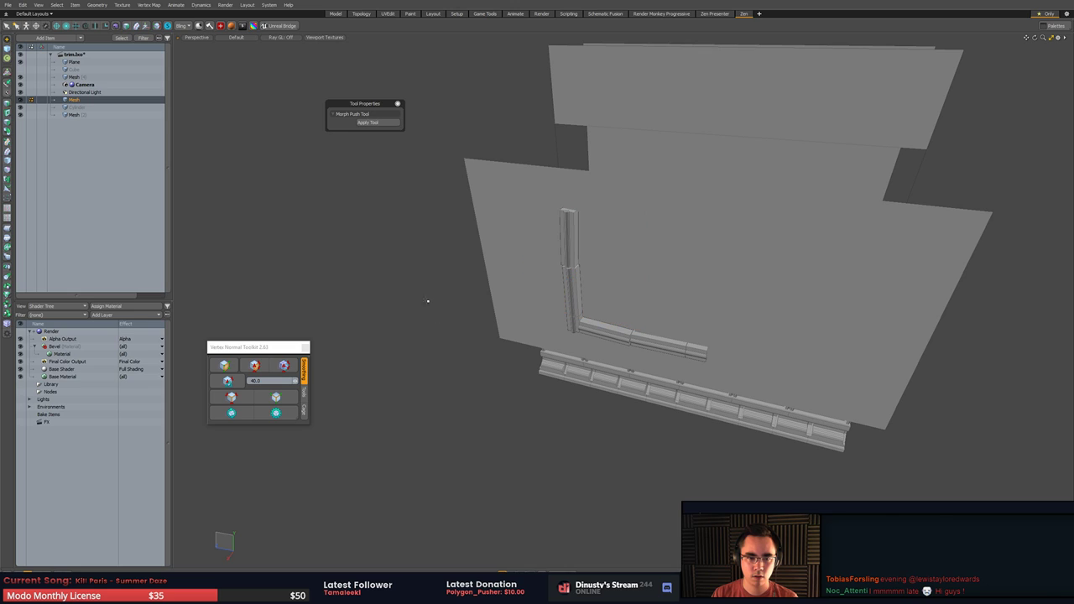
pyautogui.click(220, 399)
pyautogui.keyDown('alt'); pyautogui.moveTo(419, 355); pyautogui.dragTo(446, 301); pyautogui.keyUp('alt')
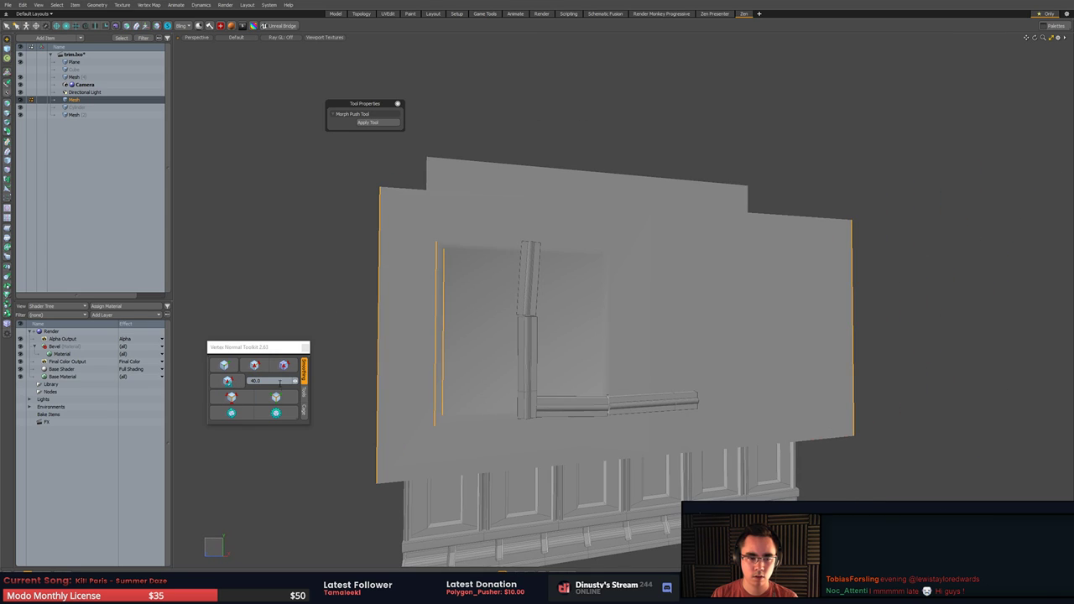
pyautogui.click(228, 383)
pyautogui.click(255, 265)
pyautogui.click(228, 383)
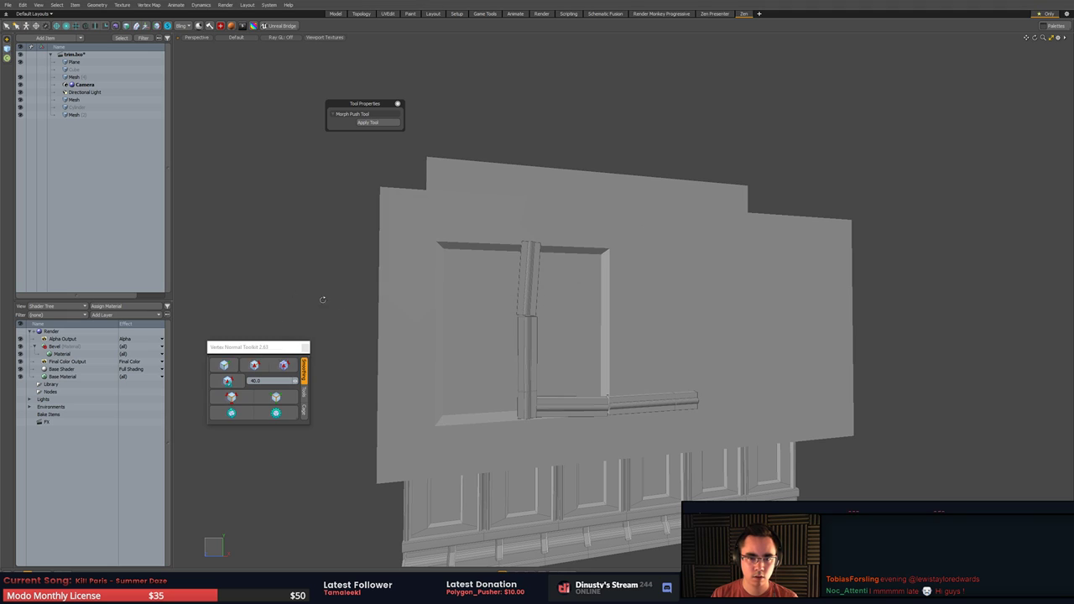
# - Select the connected trim pieces and move them to line the side and lower edges of the recessed opening
pyautogui.keyDown('alt'); pyautogui.moveTo(322, 300); pyautogui.dragTo(420, 293); pyautogui.keyUp('alt')
pyautogui.click(583, 284)
pyautogui.keyDown('alt'); pyautogui.moveTo(574, 290); pyautogui.dragTo(645, 328); pyautogui.keyUp('alt')
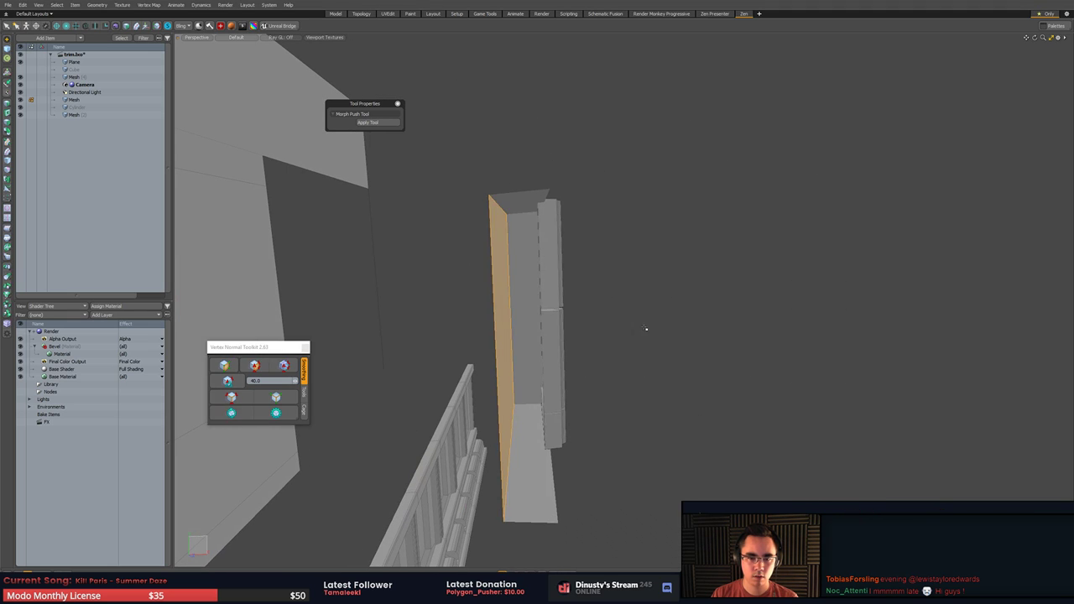
pyautogui.click(557, 327)
pyautogui.keyDown('alt'); pyautogui.moveTo(573, 333); pyautogui.dragTo(470, 329); pyautogui.keyUp('alt')
pyautogui.press('3')
pyautogui.doubleClick(613, 307)
pyautogui.keyDown('alt'); pyautogui.moveTo(730, 239); pyautogui.dragTo(690, 293); pyautogui.keyUp('alt')
pyautogui.press('w')
pyautogui.moveTo(679, 290); pyautogui.dragTo(486, 297)
pyautogui.moveTo(639, 312); pyautogui.dragTo(716, 262)
pyautogui.moveTo(583, 232); pyautogui.dragTo(592, 240)
pyautogui.press('q')
pyautogui.click(494, 304)
pyautogui.keyDown('alt'); pyautogui.moveTo(493, 304); pyautogui.dragTo(714, 238); pyautogui.keyUp('alt')
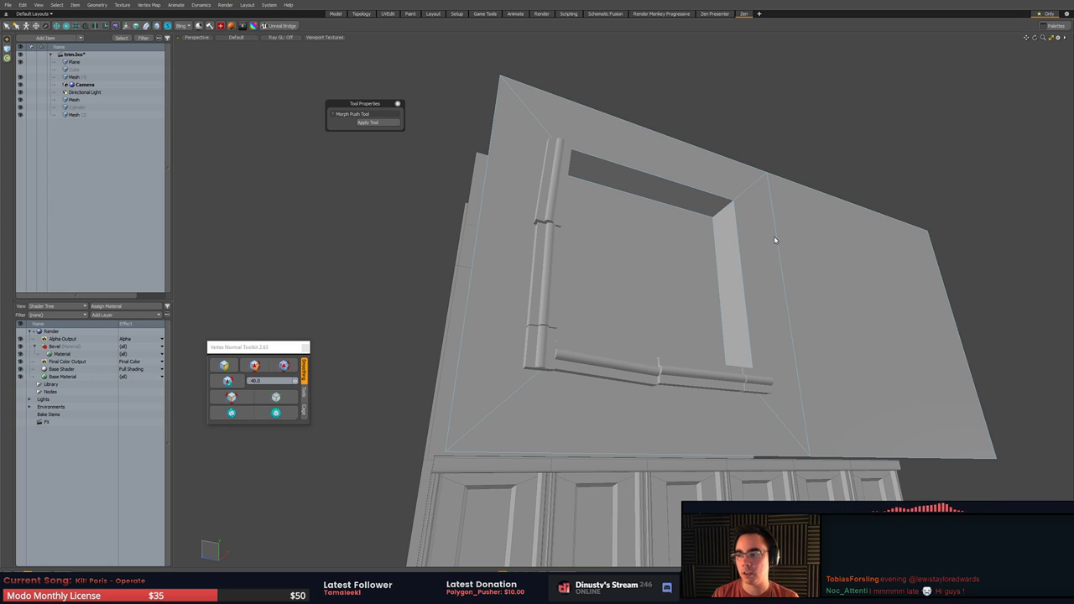
pyautogui.keyDown('alt'); pyautogui.moveTo(774, 236); pyautogui.dragTo(858, 328); pyautogui.keyUp('alt')
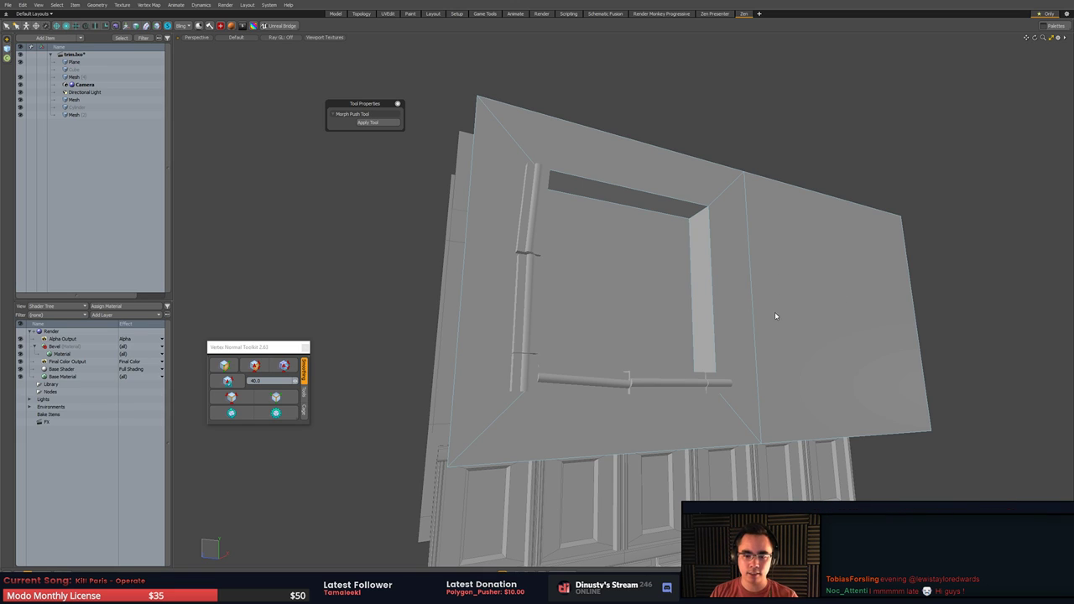
pyautogui.keyDown('alt'); pyautogui.moveTo(774, 317); pyautogui.dragTo(870, 334); pyautogui.keyUp('alt')
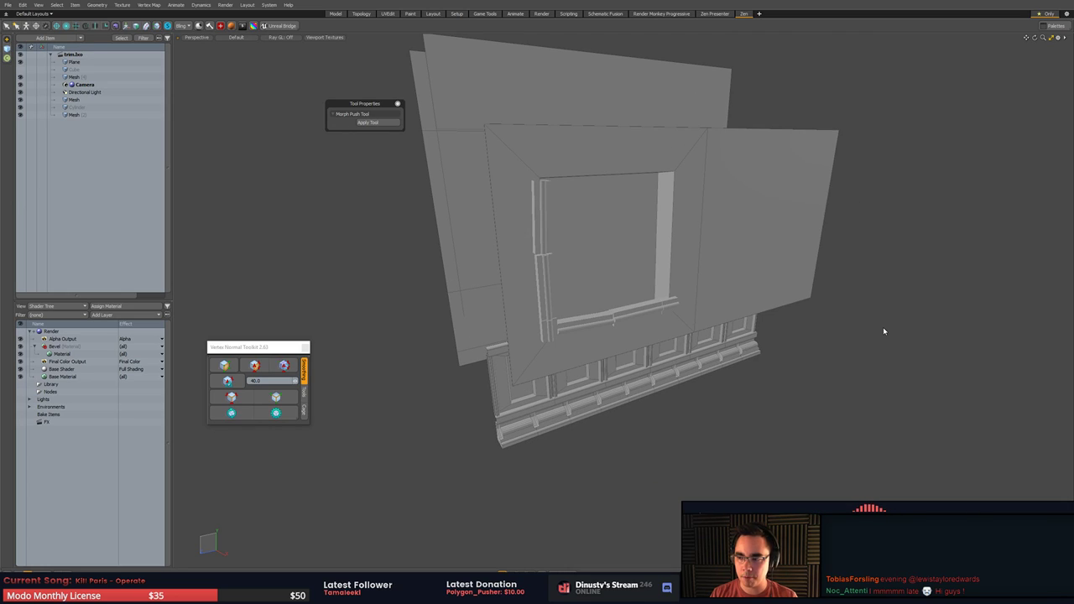